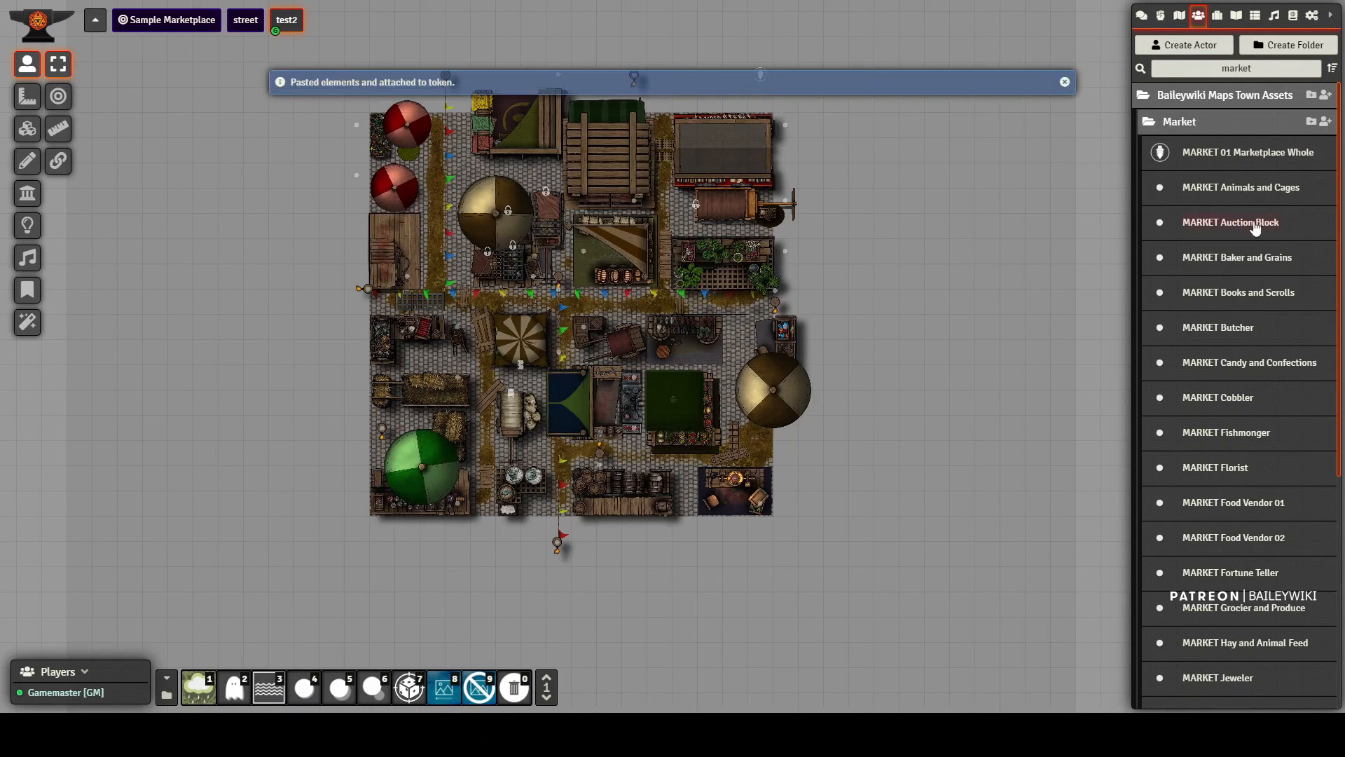
# Step: Place separate stall actors from the Market folder, including MARKET Fishmonger and MARKET Food Vendor 01, around the assembled marketplace
pyautogui.moveTo(1257, 440); pyautogui.dragTo(967, 299)
pyautogui.moveTo(970, 449); pyautogui.dragTo(1170, 401)
pyautogui.moveTo(1263, 501); pyautogui.dragTo(408, 233)
pyautogui.moveTo(517, 297); pyautogui.dragTo(344, 528)
# Step: Detach the stalls from the whole-marketplace token and pull several of them out of the cobbled square
pyautogui.click(786, 259)
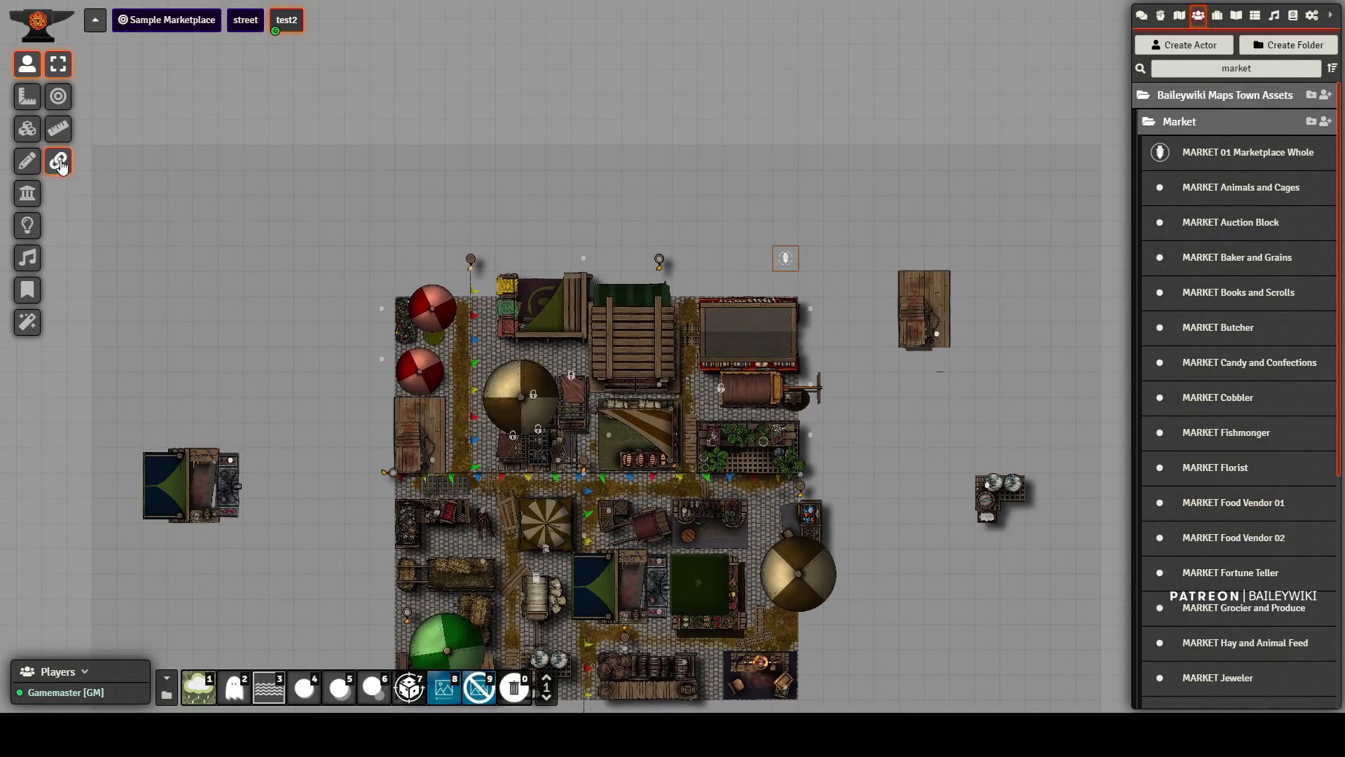
pyautogui.click(200, 157)
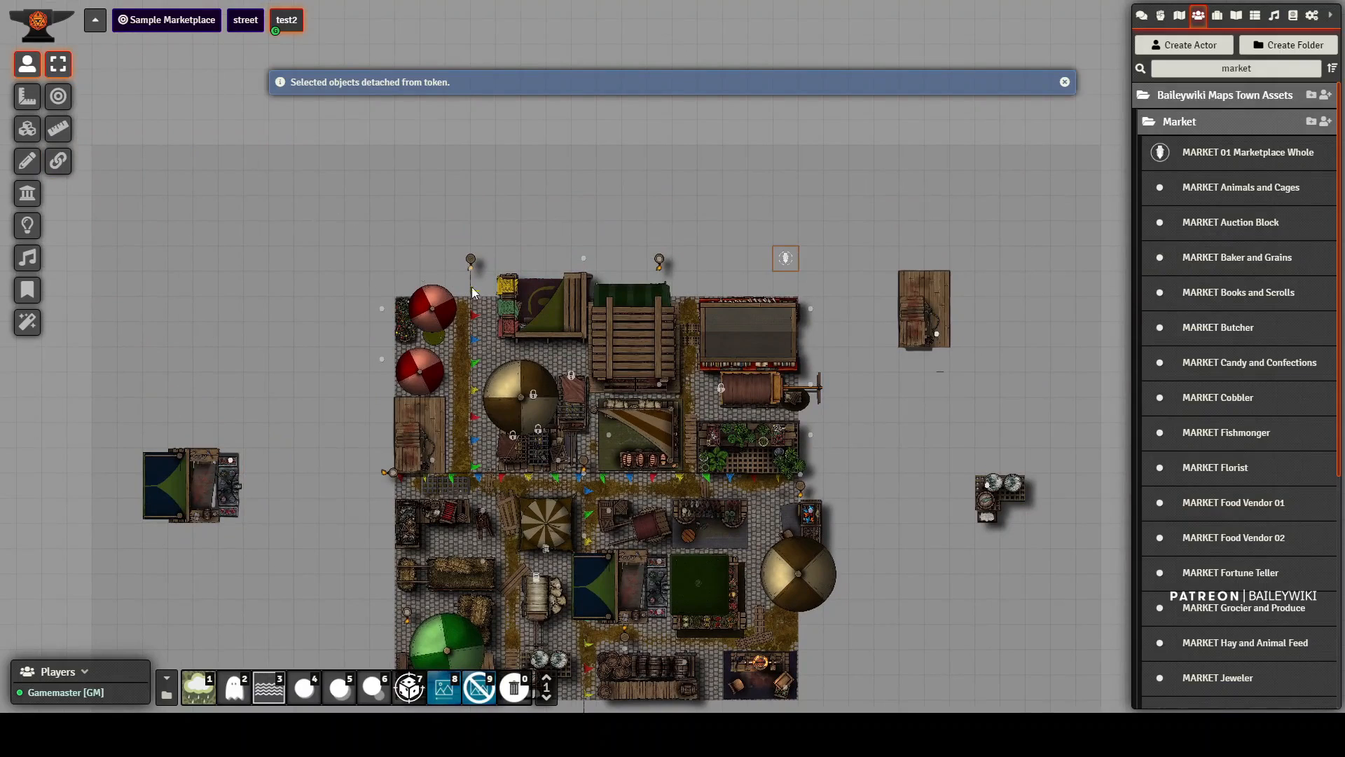
pyautogui.moveTo(378, 307); pyautogui.dragTo(254, 224)
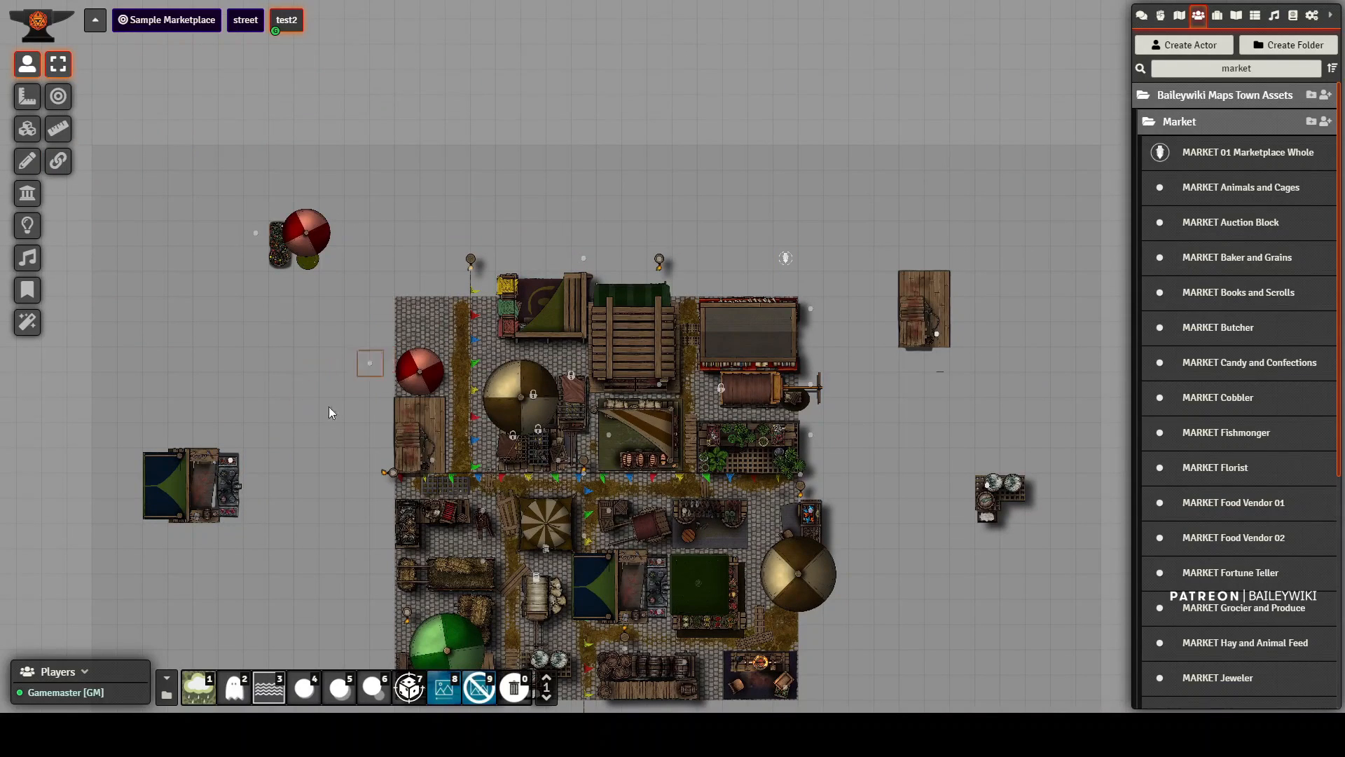
pyautogui.moveTo(683, 236); pyautogui.dragTo(686, 236)
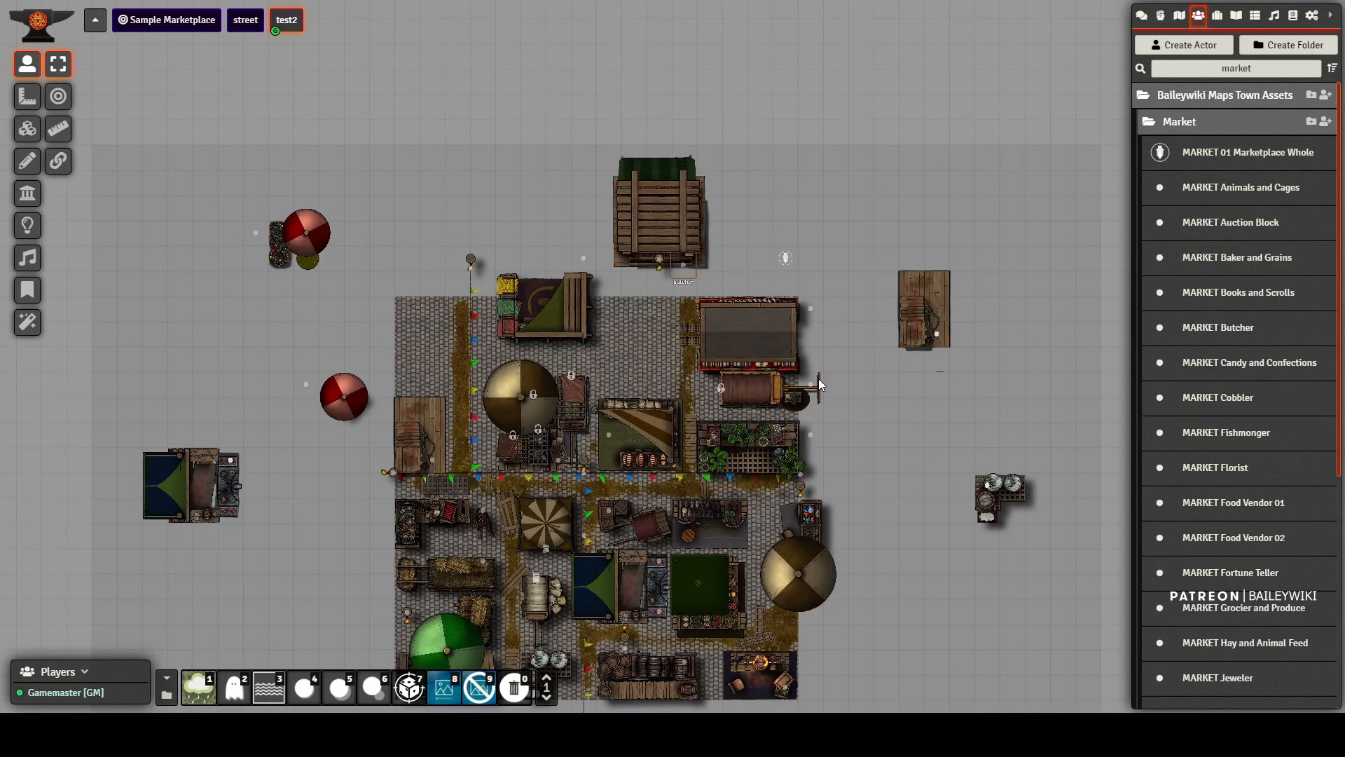
pyautogui.moveTo(791, 554); pyautogui.dragTo(771, 302)
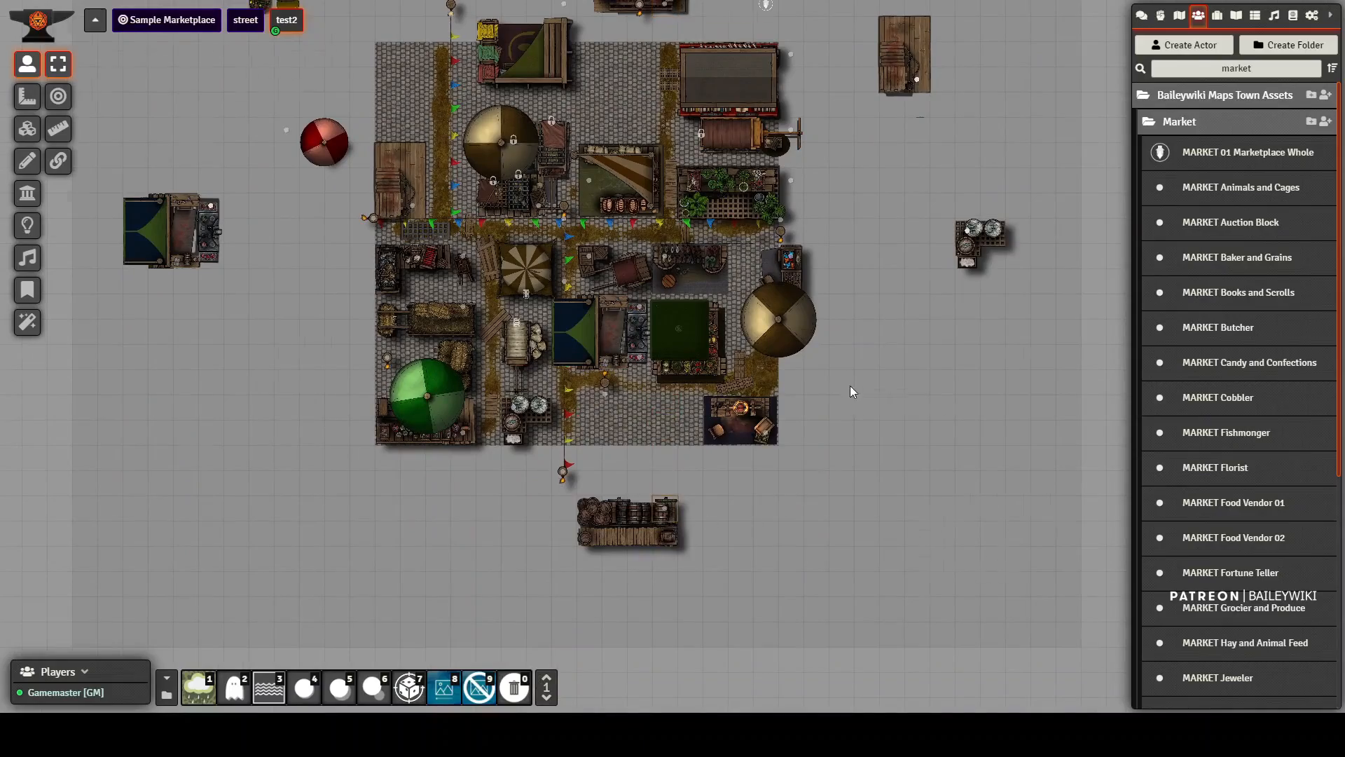
# Step: Rotate the dark sailing ship with its attached elements in the Ocean2 scene and reposition it on the water
pyautogui.scroll(5, 850, 397)
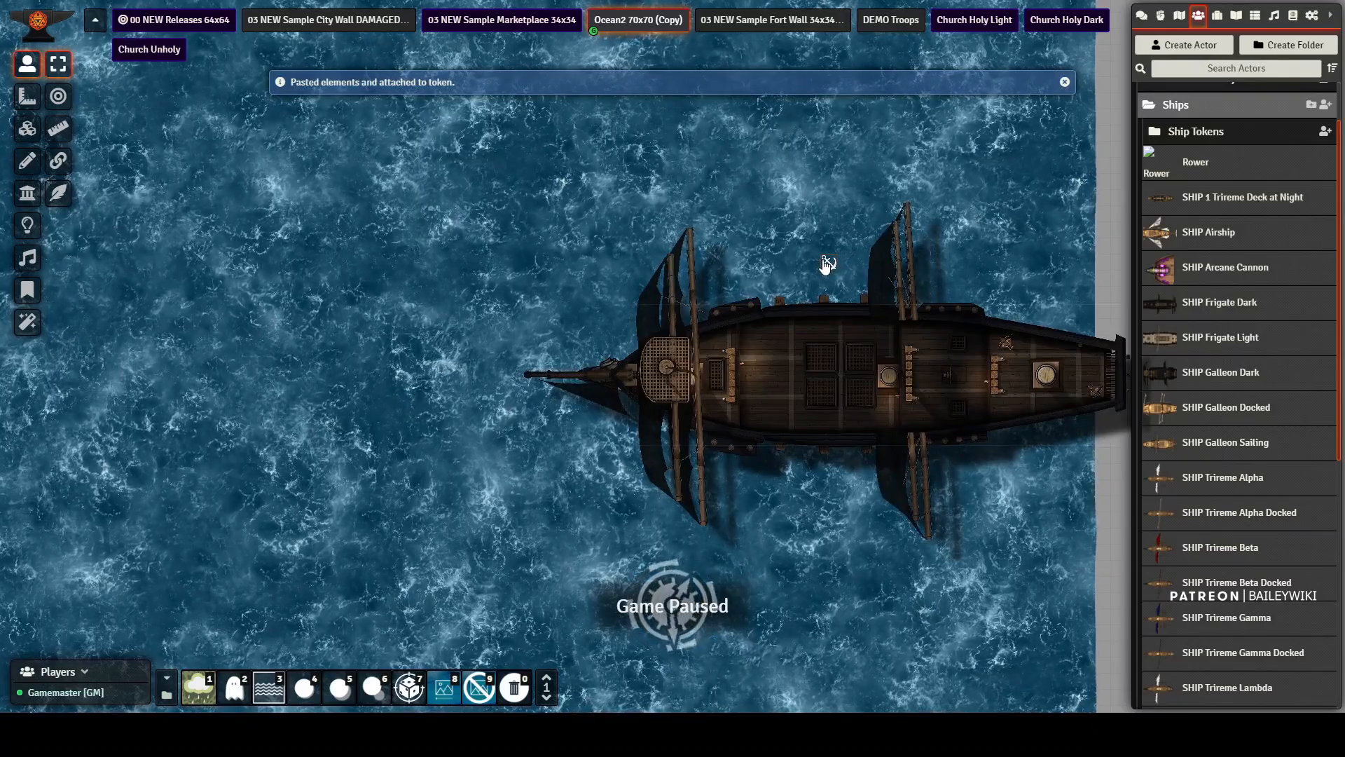
pyautogui.scroll(2, 828, 264)
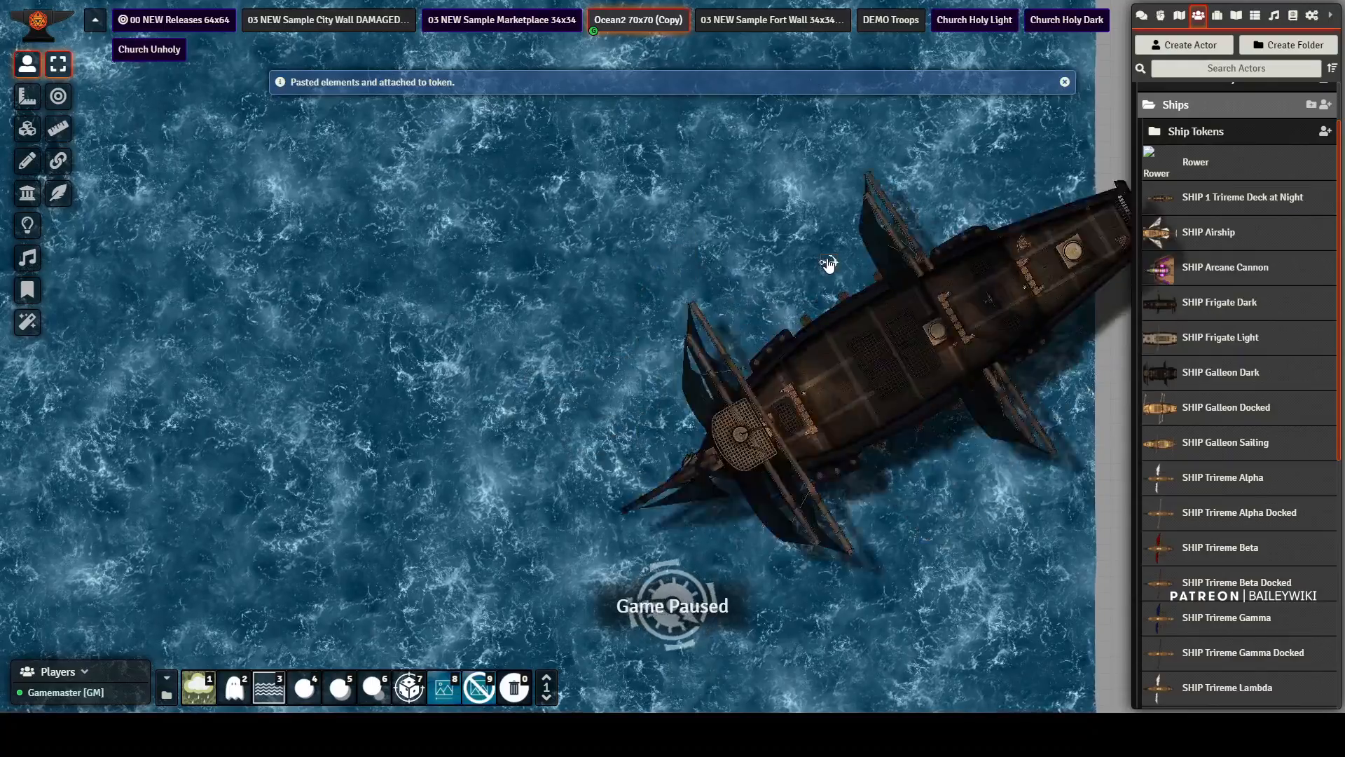
pyautogui.scroll(2, 829, 264)
pyautogui.moveTo(721, 311); pyautogui.dragTo(813, 374)
# Step: Place three triremes, including SHIP Trireme Alpha and SHIP Trireme Prime, near the dark ship and adjust their positions and rotation
pyautogui.moveTo(1236, 483); pyautogui.dragTo(304, 324)
pyautogui.scroll(-4, 1252, 645)
pyautogui.moveTo(1247, 485); pyautogui.dragTo(487, 129)
pyautogui.moveTo(901, 547); pyautogui.dragTo(843, 370)
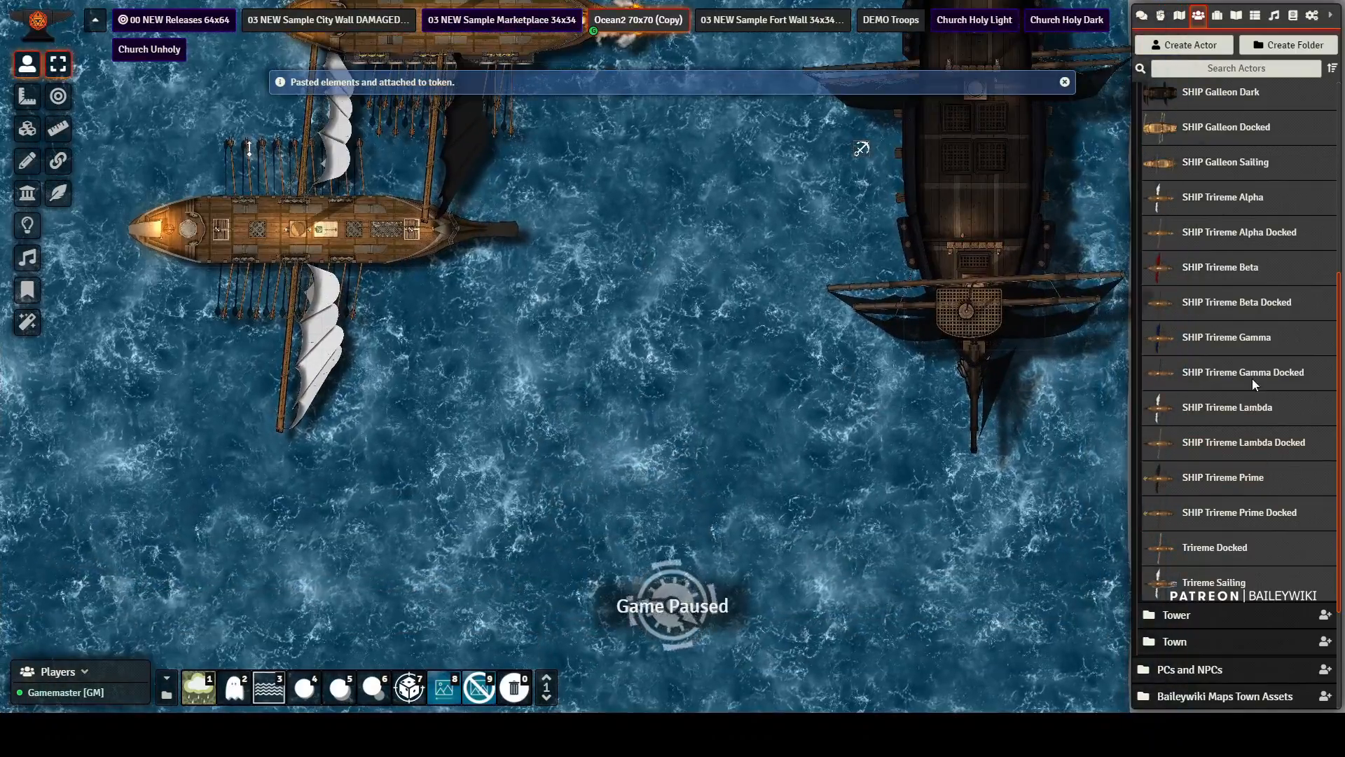
pyautogui.moveTo(1254, 384); pyautogui.dragTo(569, 490)
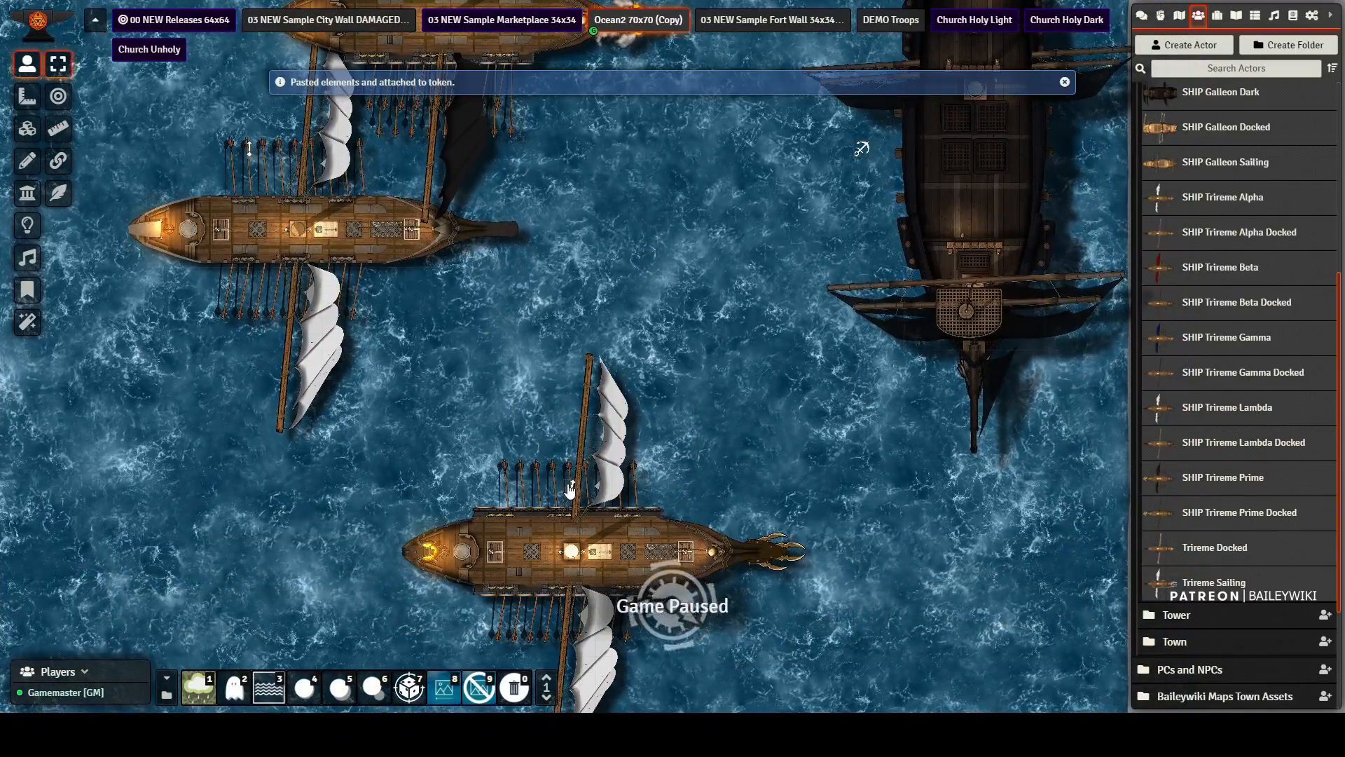
pyautogui.scroll(4, 569, 492)
pyautogui.moveTo(573, 320); pyautogui.dragTo(511, 505)
pyautogui.moveTo(365, 184); pyautogui.dragTo(398, 158)
# Step: Filter the actors for "mov", put the "Player. Move me around" token on the dark-sailed trireme's deck and select the ship's control token
pyautogui.click(1247, 68)
pyautogui.write('mov')
pyautogui.moveTo(438, 203); pyautogui.dragTo(694, 515)
pyautogui.scroll(10, 441, 203)
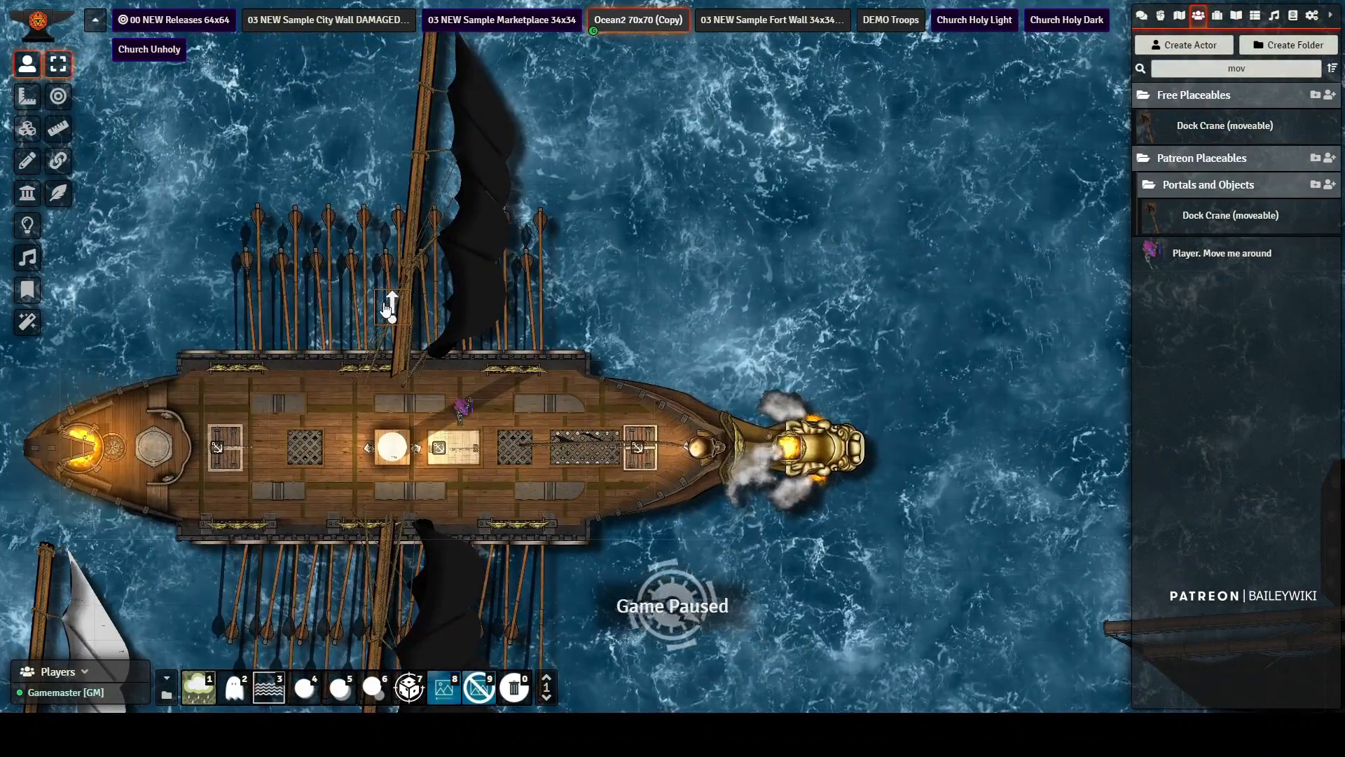
pyautogui.click(388, 305)
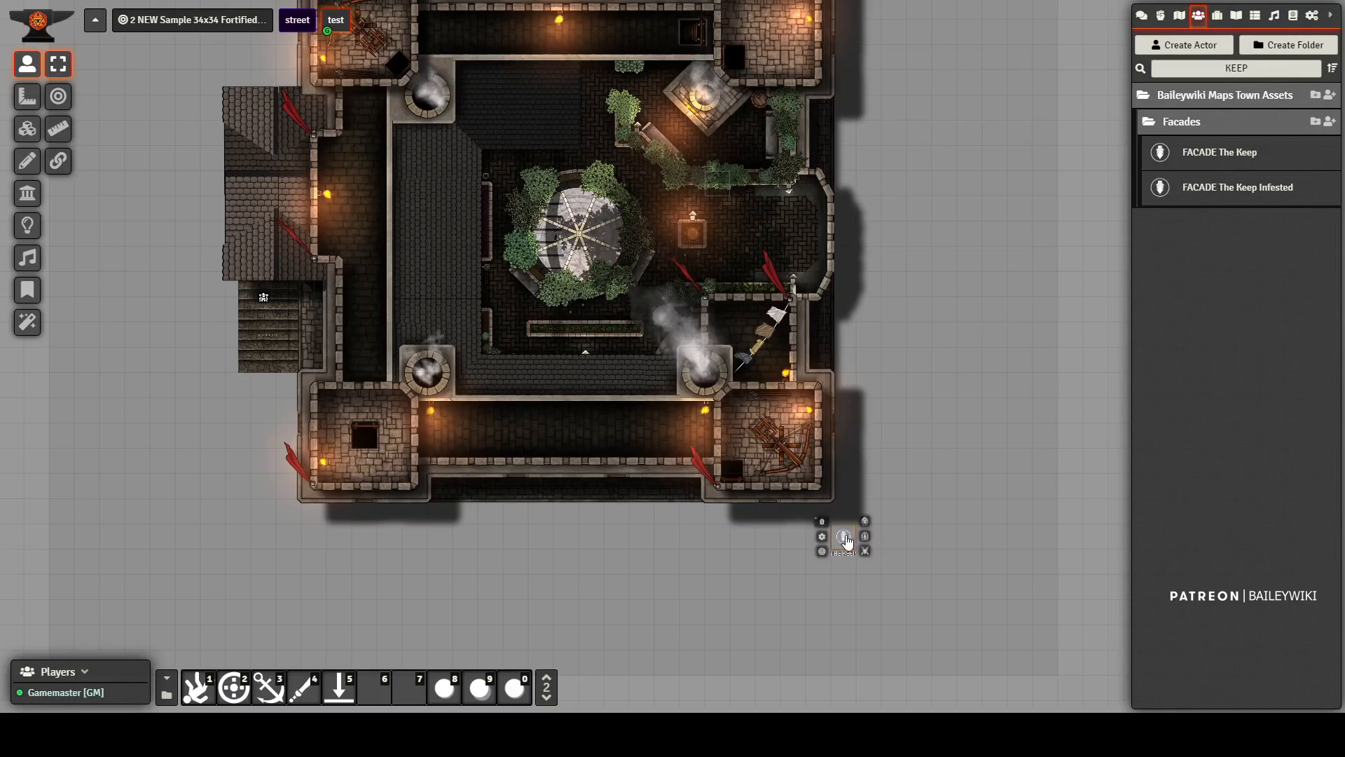
# Step: Shrink THE KEEP token through its token image settings so the attached facade scales with it, and reposition it
pyautogui.rightClick(846, 536)
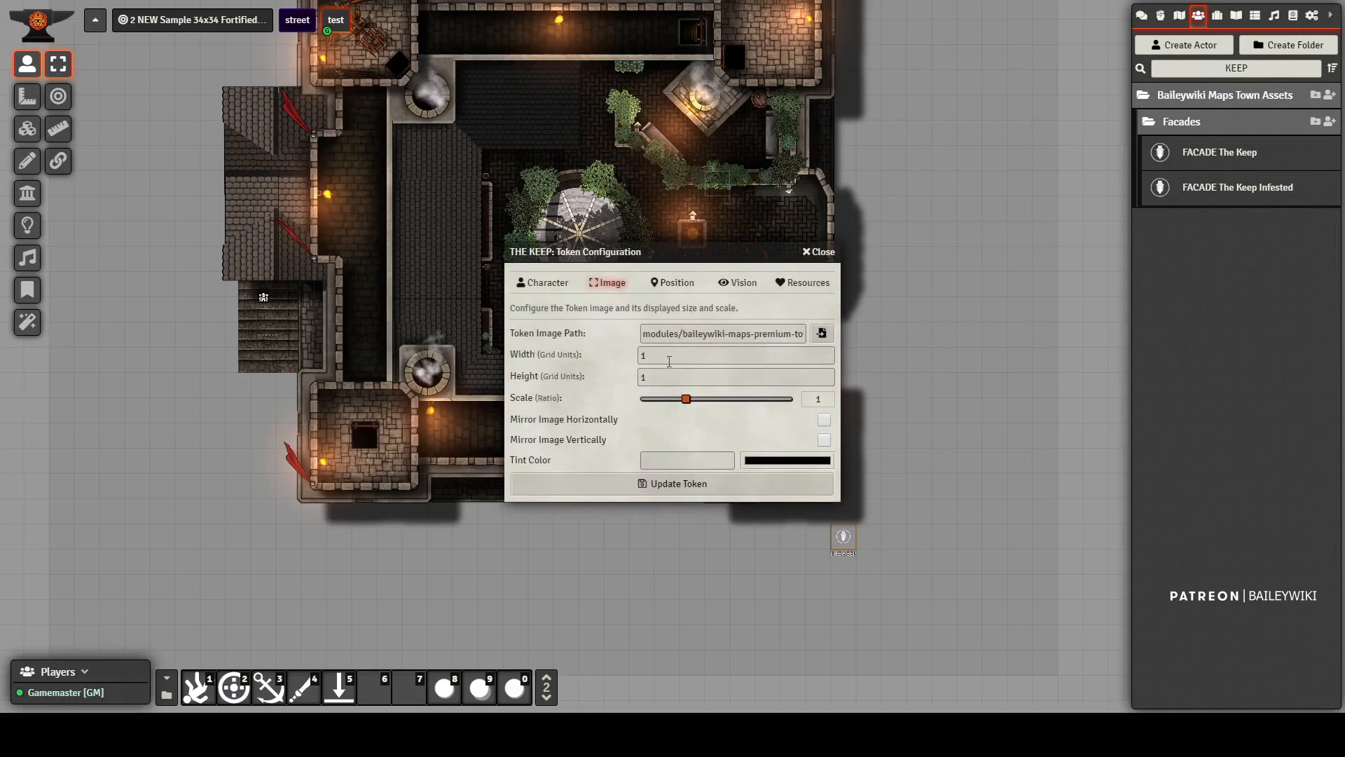
pyautogui.click(704, 484)
pyautogui.scroll(-5, 703, 487)
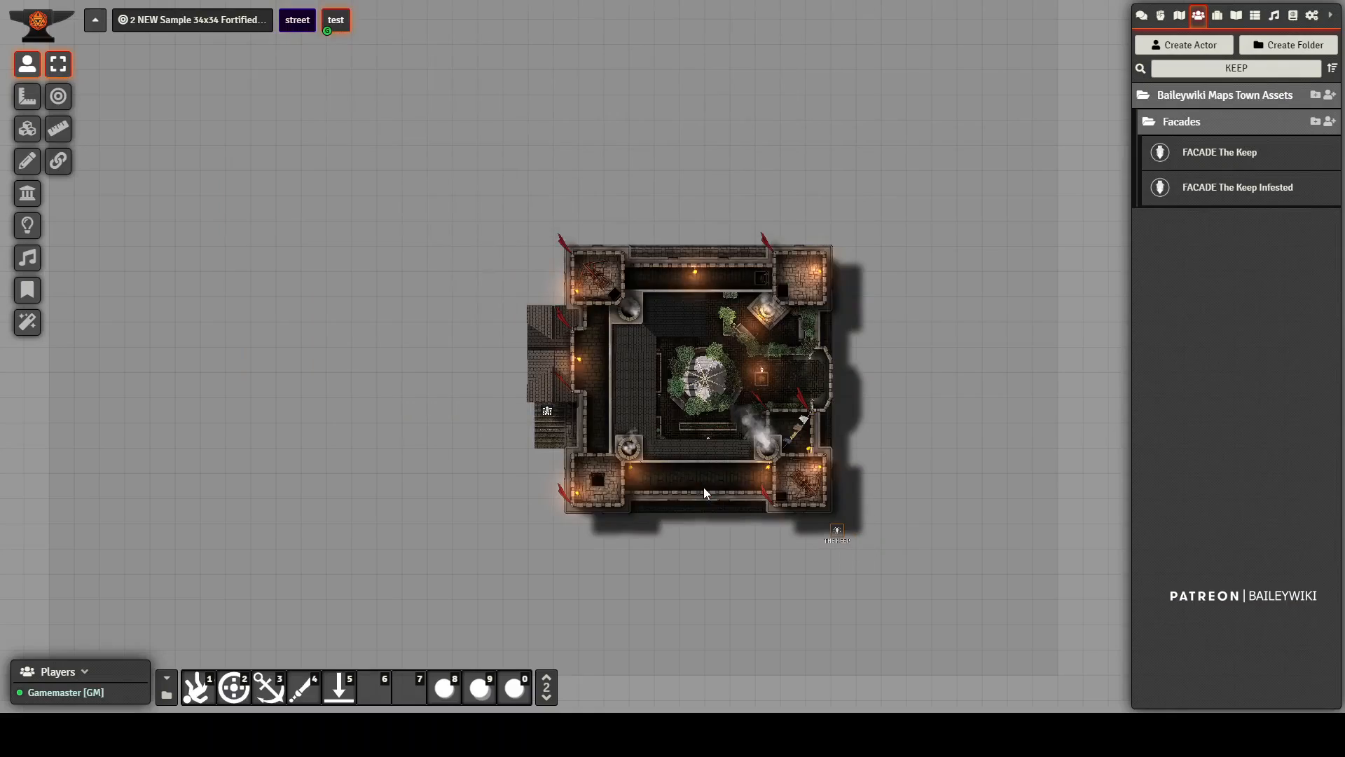
pyautogui.scroll(6, 991, 506)
pyautogui.scroll(-7, 1036, 368)
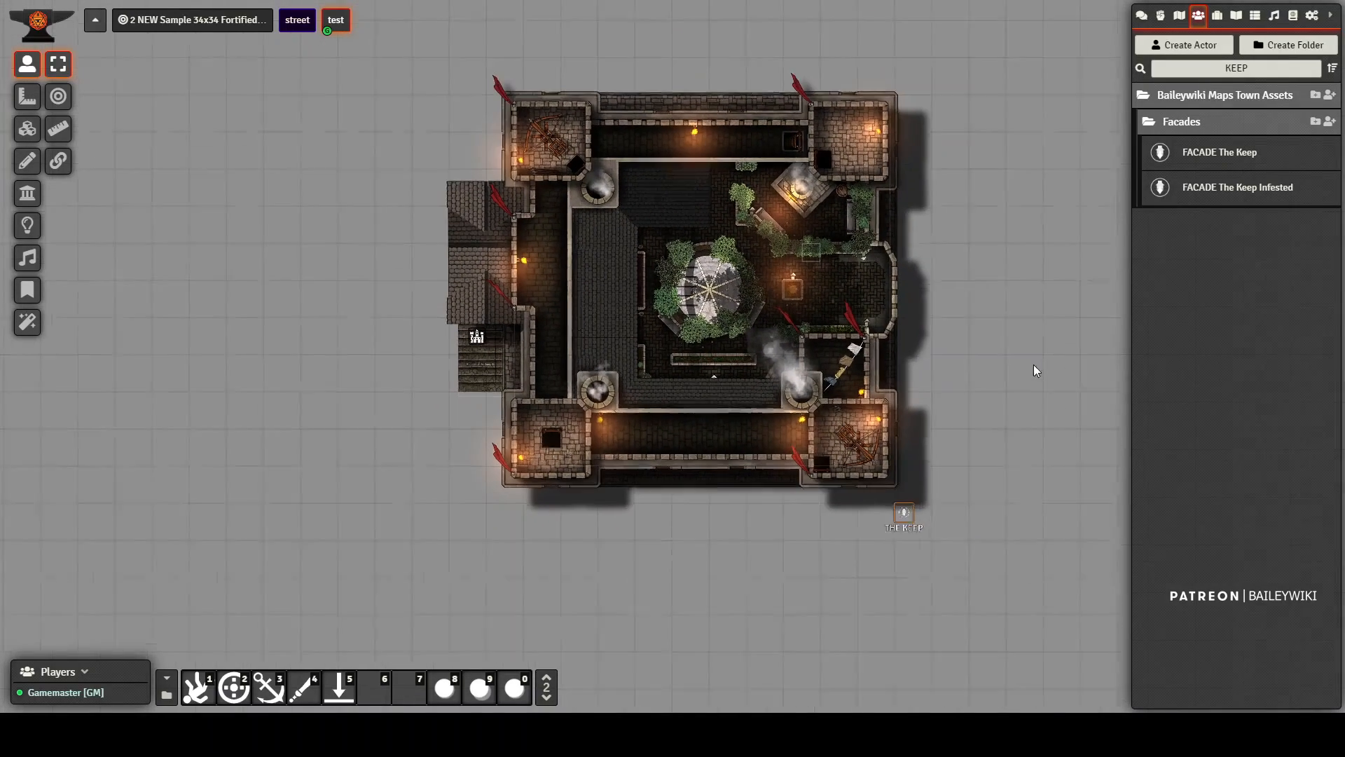
pyautogui.moveTo(876, 498); pyautogui.dragTo(703, 524)
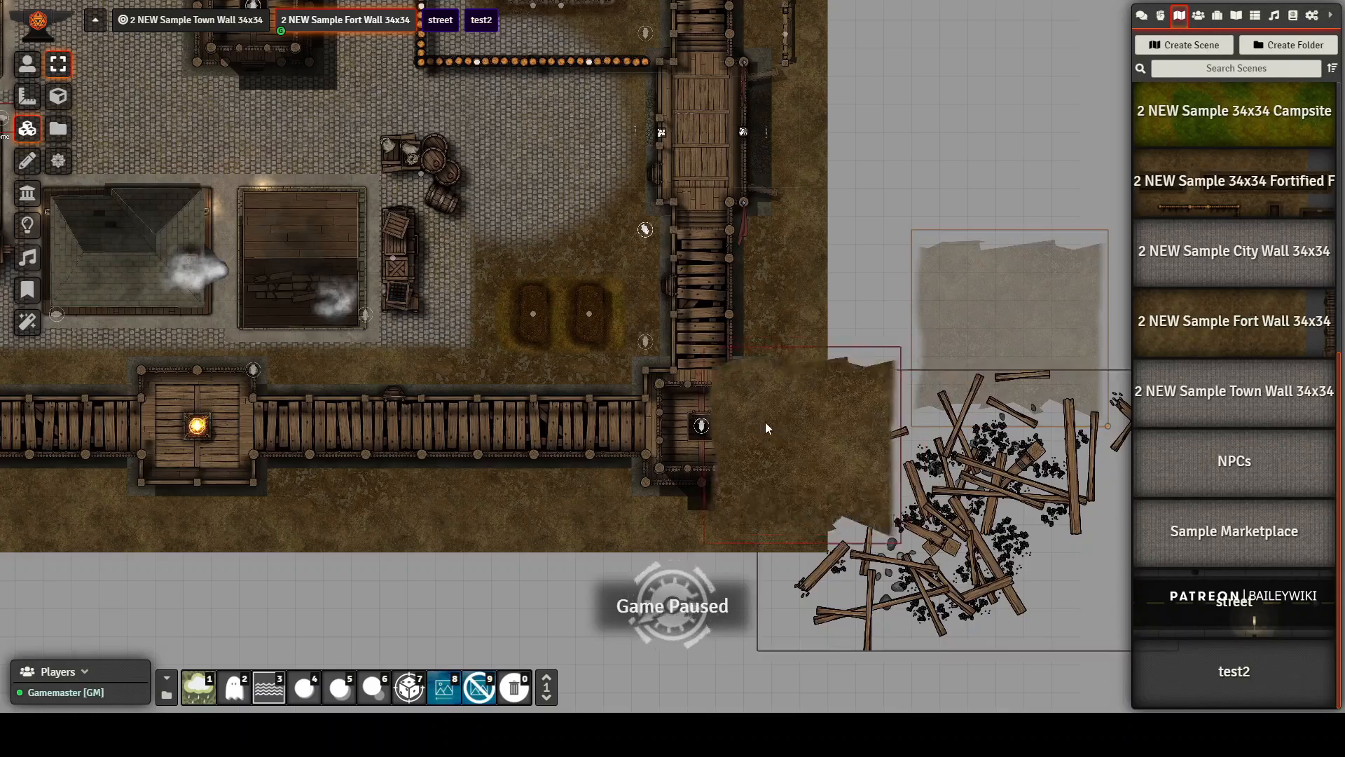
# Step: Place a DAMAGE Wall Fort section over the lower fort wall, beside the brazier tower
pyautogui.moveTo(974, 464); pyautogui.dragTo(760, 464)
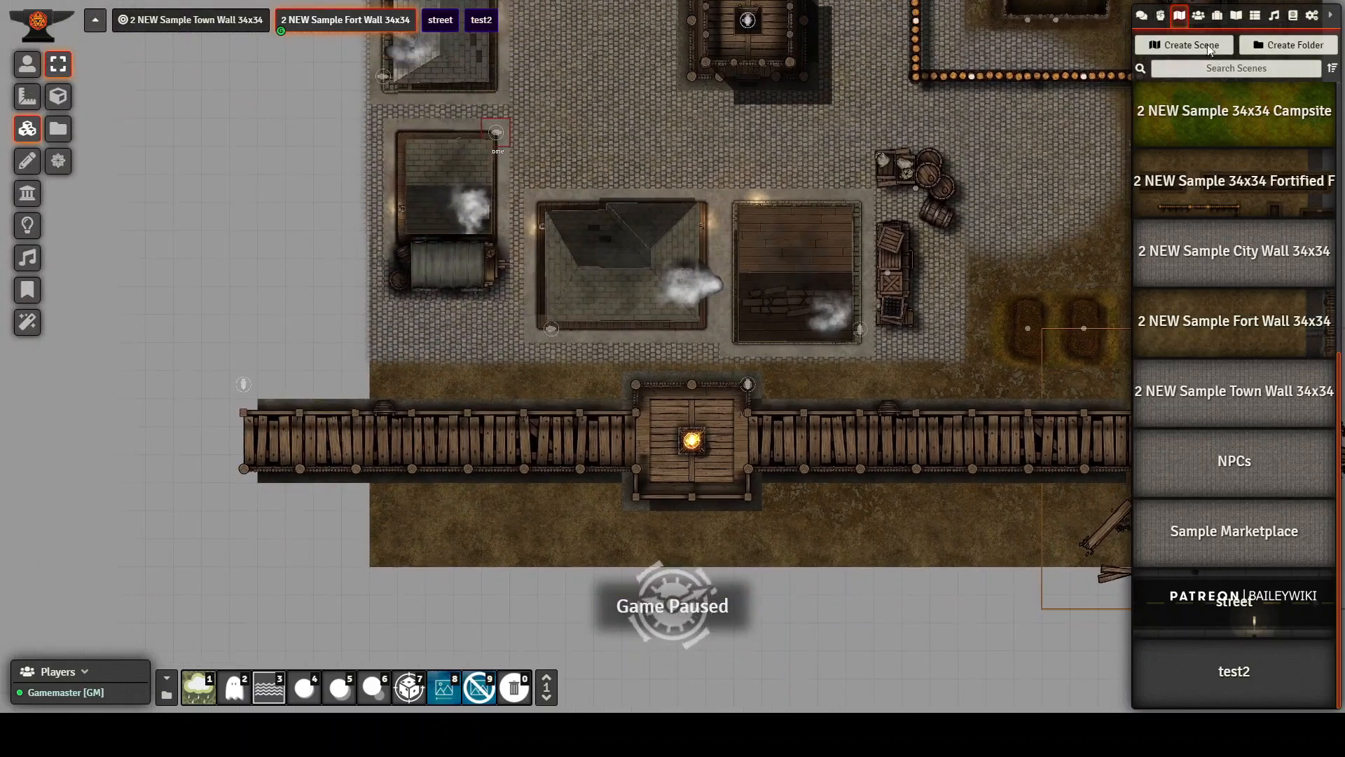
pyautogui.click(1198, 15)
pyautogui.hotkey('ctrl', 'v')
pyautogui.scroll(5, 550, 471)
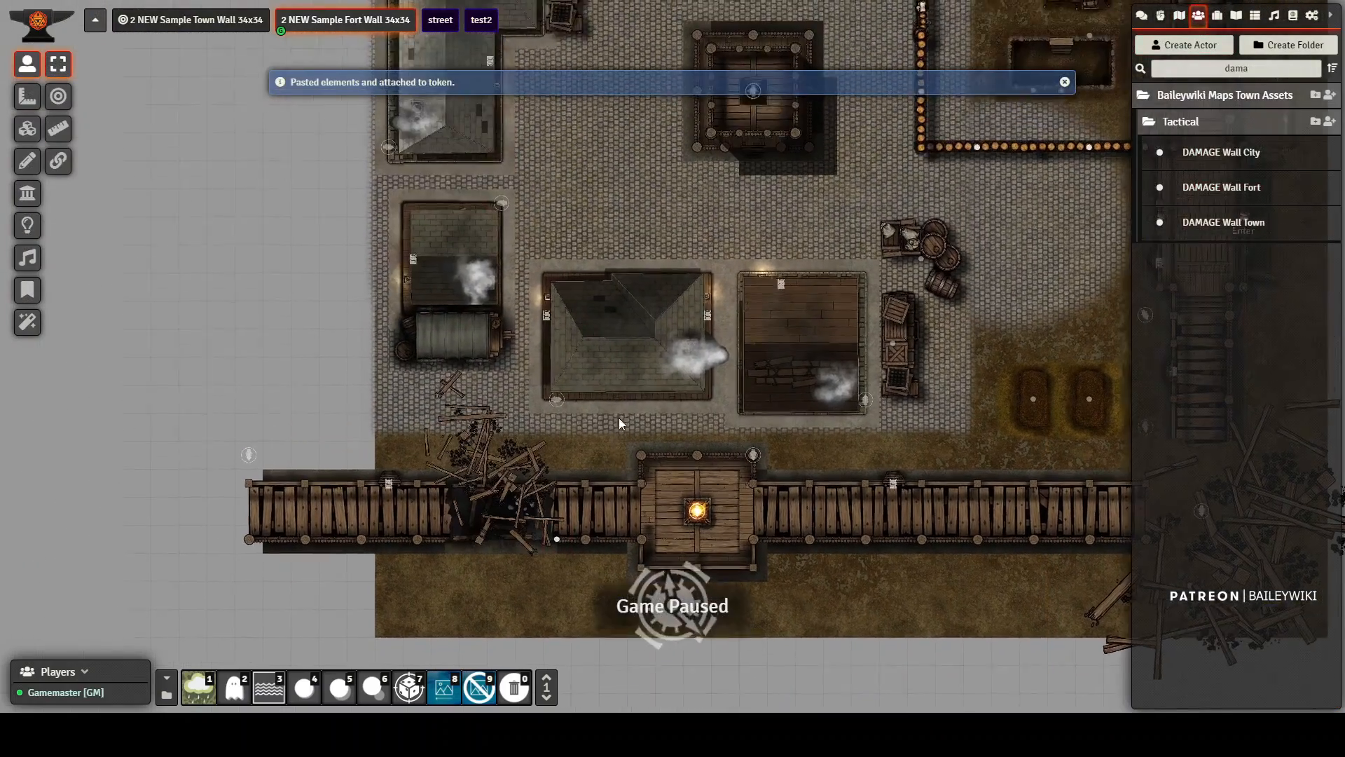
# Step: Place a second damaged fort wall section on the upper fort wall and align it with the wall
pyautogui.scroll(-3, 553, 541)
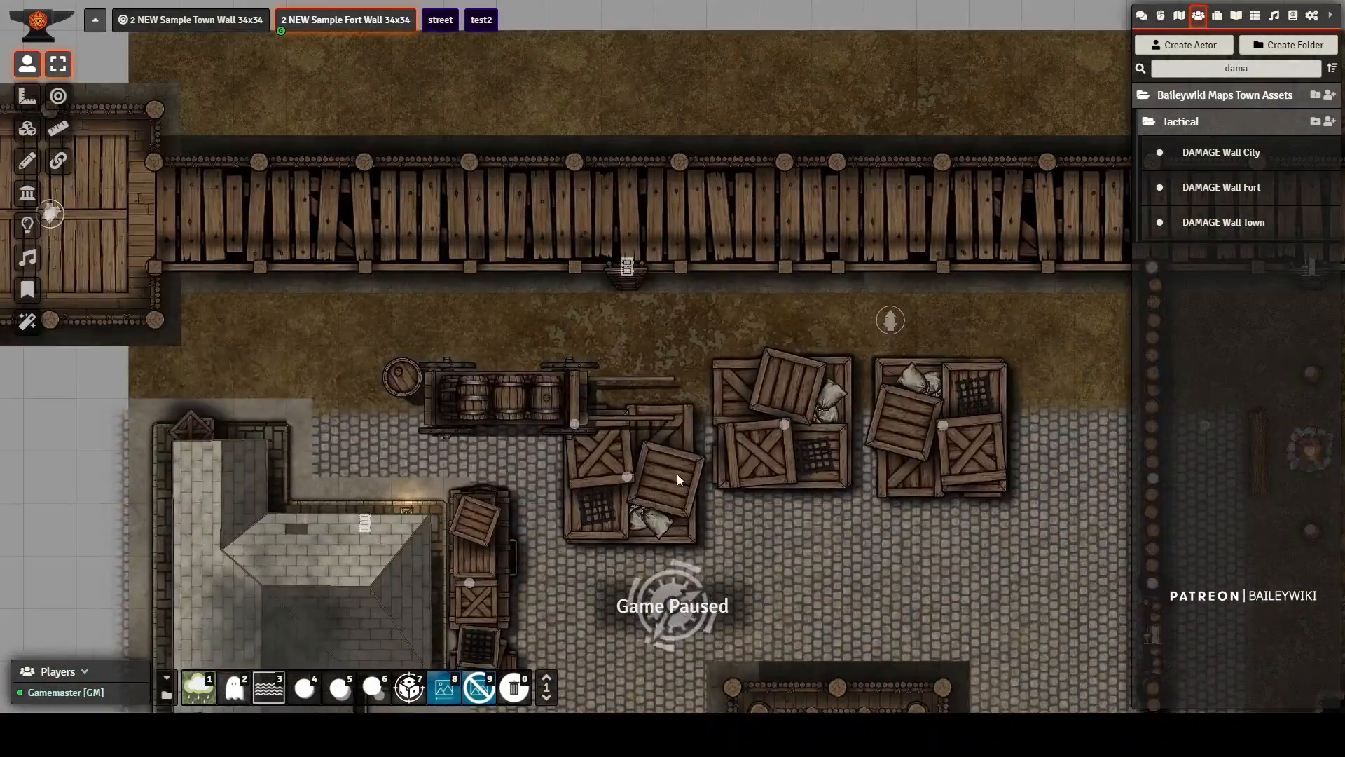
pyautogui.hotkey('ctrl', 'v')
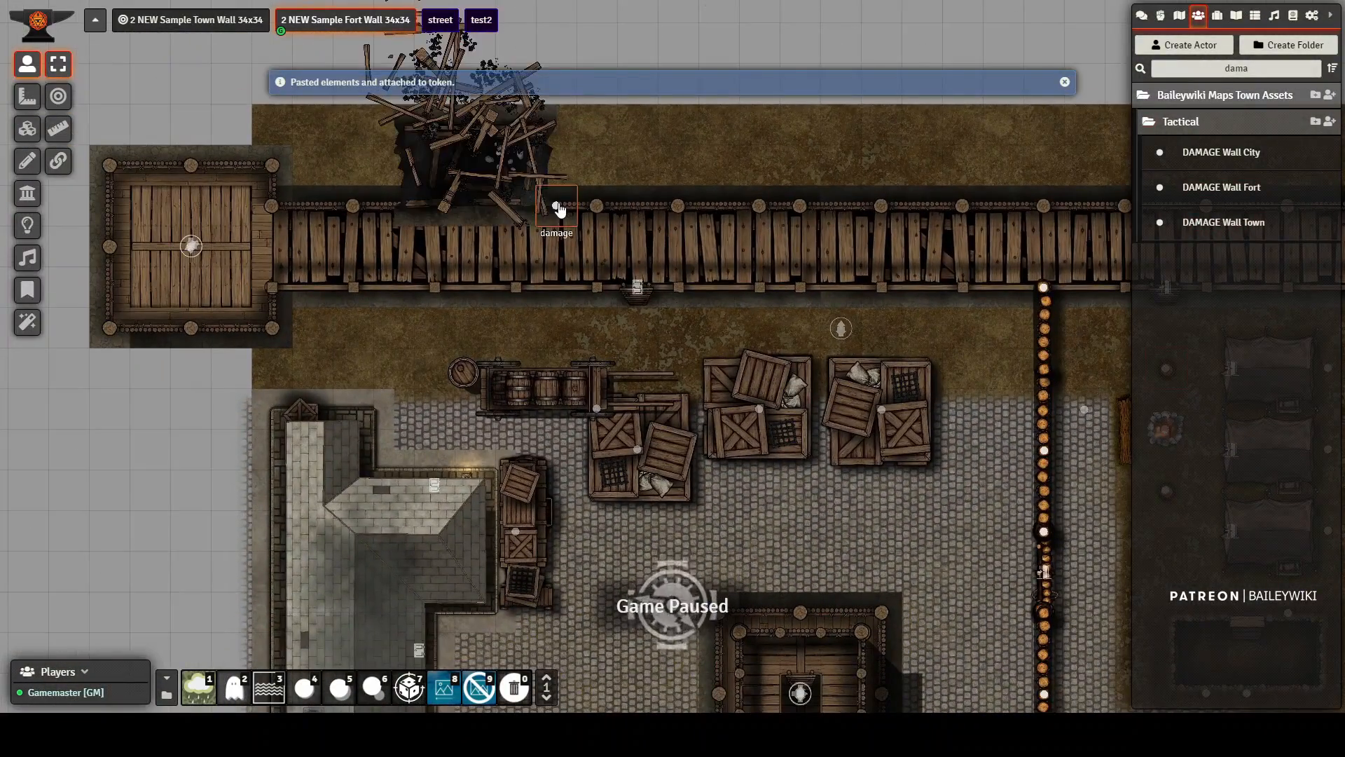
pyautogui.scroll(5, 755, 314)
pyautogui.scroll(-9, 785, 393)
pyautogui.moveTo(825, 473); pyautogui.dragTo(603, 194)
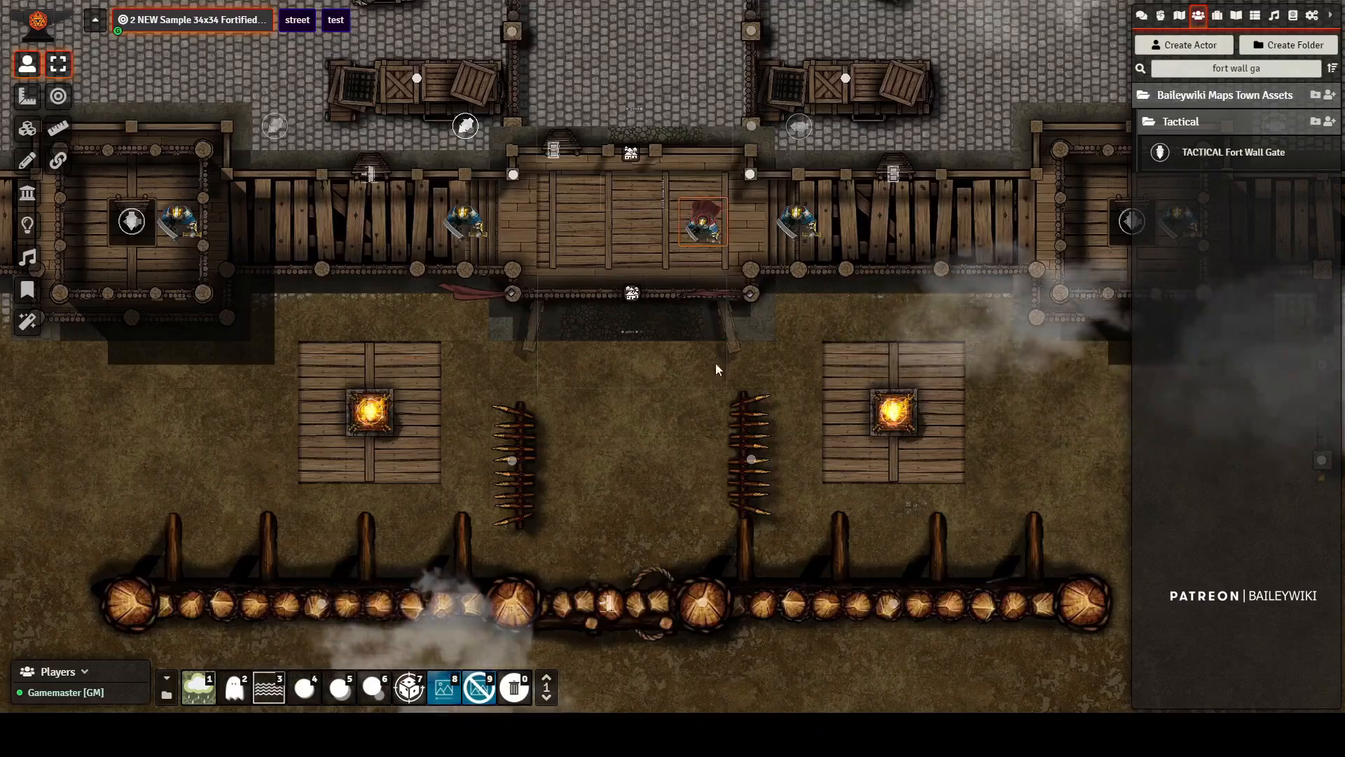
# Step: Filter the actors for "troop" and place a TROOP Phalanx on the open ground in front of the log barricade
pyautogui.scroll(-3, 716, 363)
pyautogui.moveTo(695, 433); pyautogui.dragTo(747, 31)
pyautogui.moveTo(1301, 73); pyautogui.dragTo(1125, 70)
pyautogui.write('troop')
pyautogui.moveTo(1225, 119); pyautogui.dragTo(424, 329)
pyautogui.scroll(3, 674, 365)
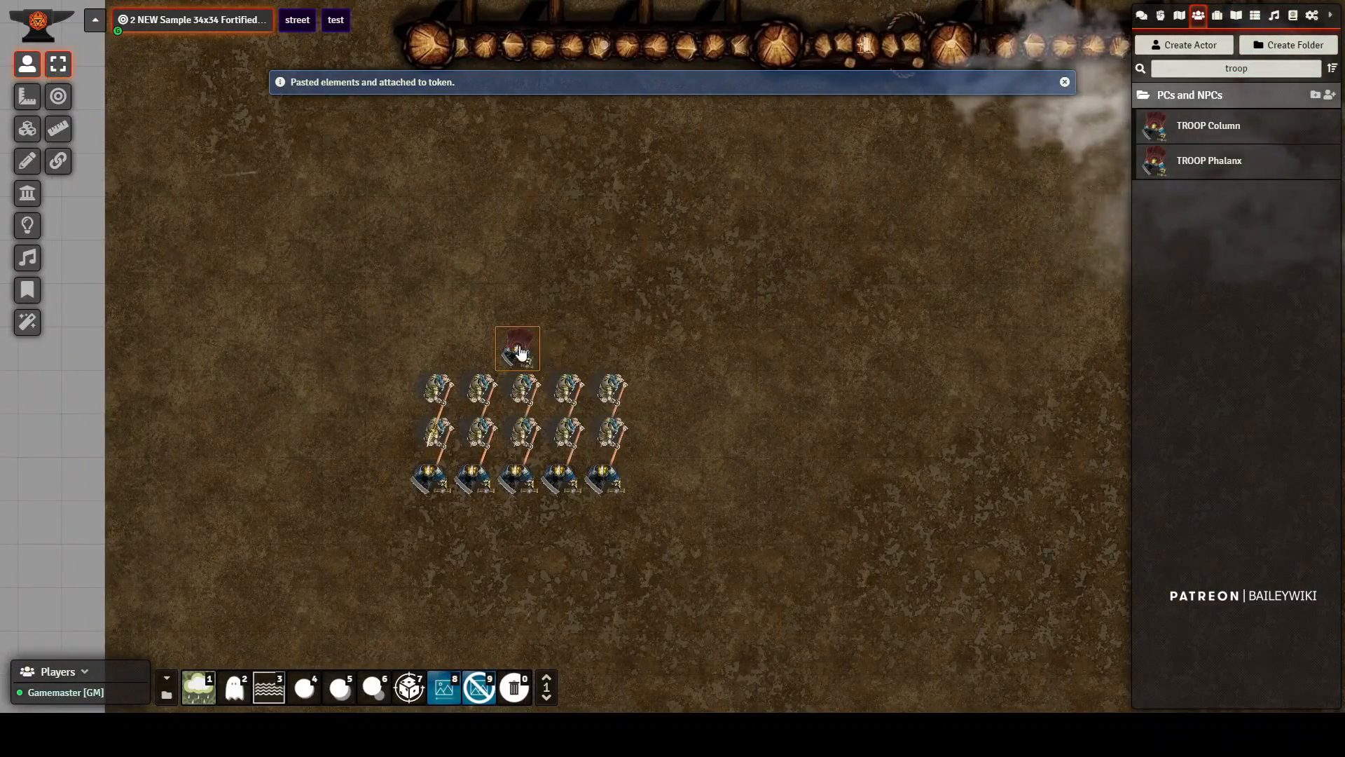
# Step: Rotate the phalanx to face the log barricade and move it one grid square away from it
pyautogui.scroll(5, 520, 353)
pyautogui.scroll(-2, 520, 352)
pyautogui.scroll(1, 520, 352)
pyautogui.press('Down')
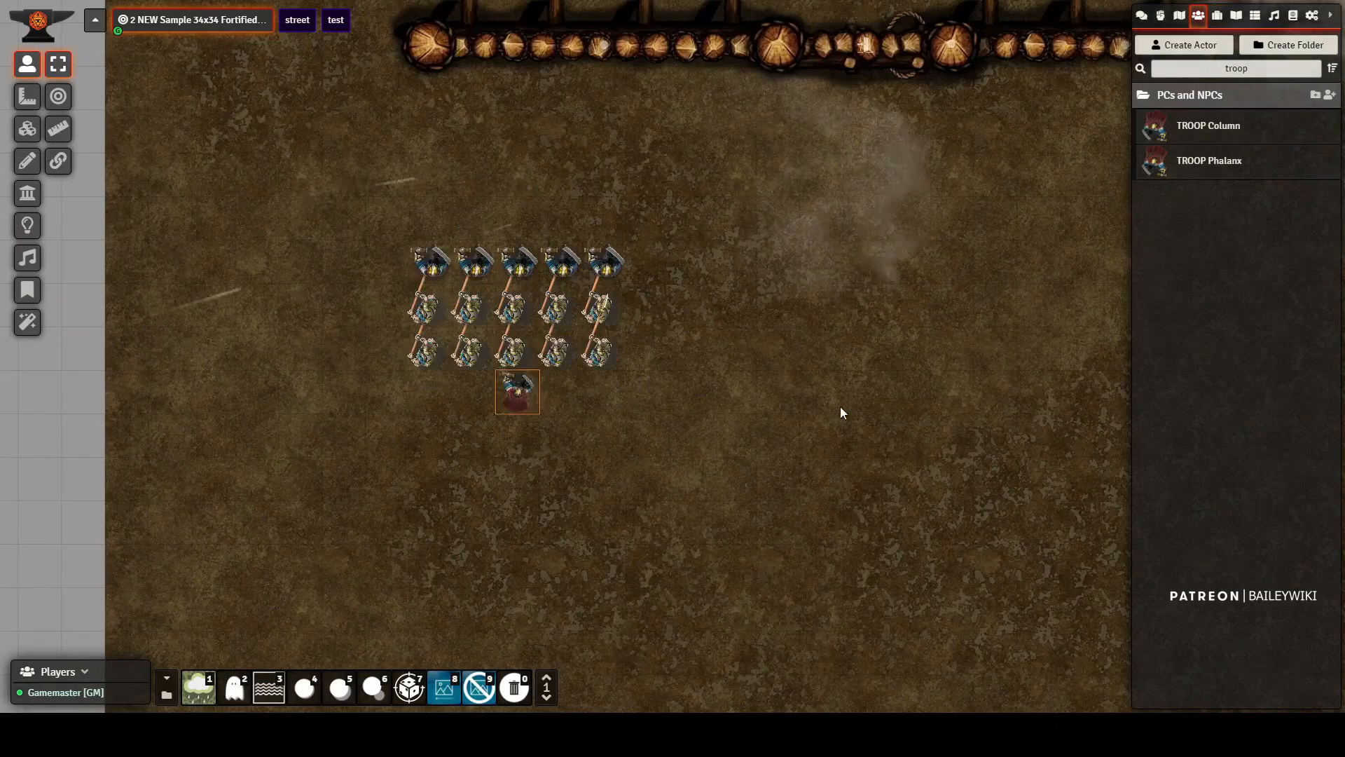
# Step: Duplicate the phalanx several times and line the copies up in a row facing the log barricade
pyautogui.scroll(-1, 722, 405)
pyautogui.hotkey('ctrl', 'c')
pyautogui.hotkey('ctrl', 'v')
pyautogui.moveTo(791, 390)
pyautogui.mouseDown()
pyautogui.moveTo(810, 297)
pyautogui.moveTo(795, 367)
pyautogui.mouseUp()
pyautogui.moveTo(911, 389); pyautogui.dragTo(553, 389)
pyautogui.hotkey('ctrl', 'v')
pyautogui.moveTo(702, 348); pyautogui.dragTo(644, 389)
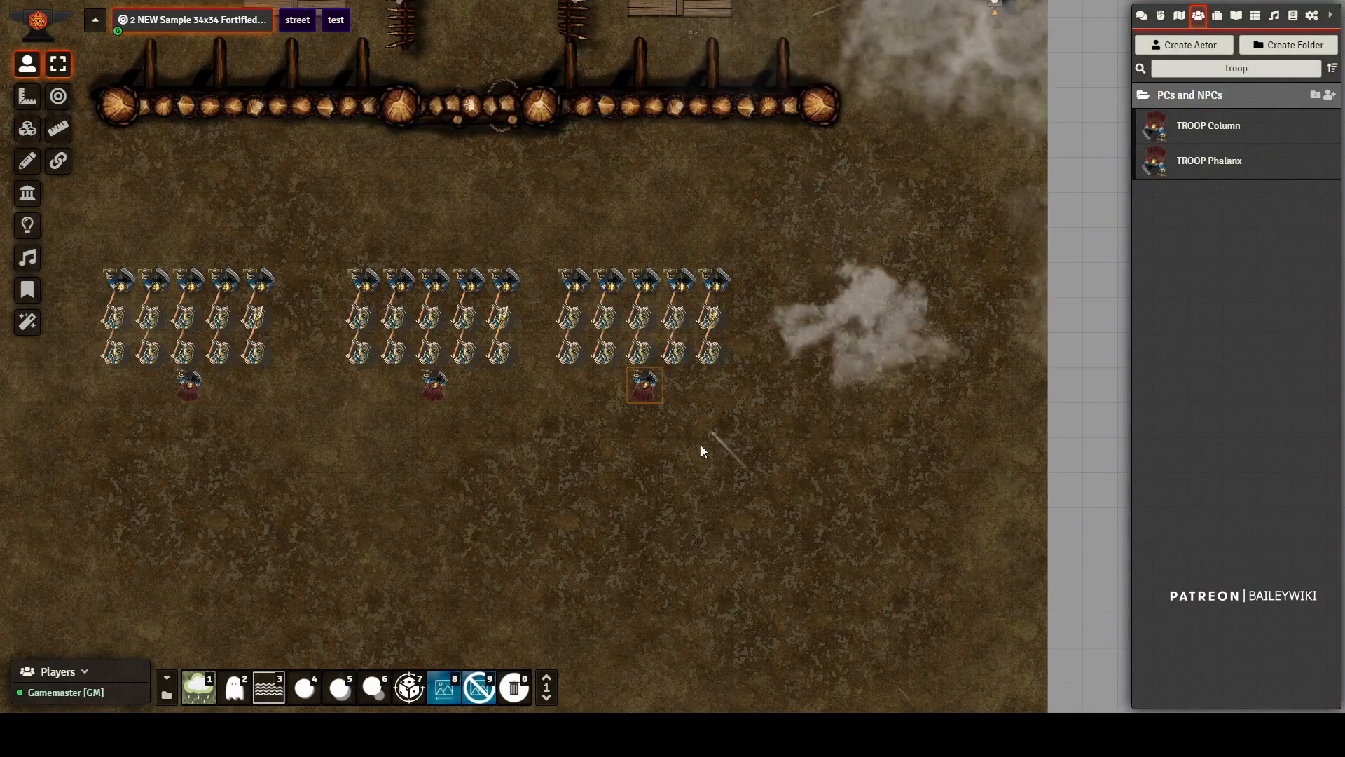
pyautogui.hotkey('ctrl', 'c')
pyautogui.hotkey('ctrl', 'v')
# Step: Place a TROOP Column behind the phalanx row and turn it to face the barricade
pyautogui.moveTo(1208, 126); pyautogui.dragTo(373, 463)
pyautogui.click(504, 533)
pyautogui.scroll(4, 504, 535)
# Step: Duplicate the troop column to form three behind the phalanxes, and move the fourth phalanx into the front row
pyautogui.hotkey('ctrl', 'c')
pyautogui.hotkey('ctrl', 'v')
pyautogui.moveTo(231, 493); pyautogui.dragTo(122, 452)
pyautogui.hotkey('ctrl', 'v')
pyautogui.moveTo(577, 457)
pyautogui.mouseDown()
pyautogui.moveTo(610, 459)
pyautogui.moveTo(576, 456)
pyautogui.mouseUp()
pyautogui.moveTo(854, 525); pyautogui.dragTo(849, 388)
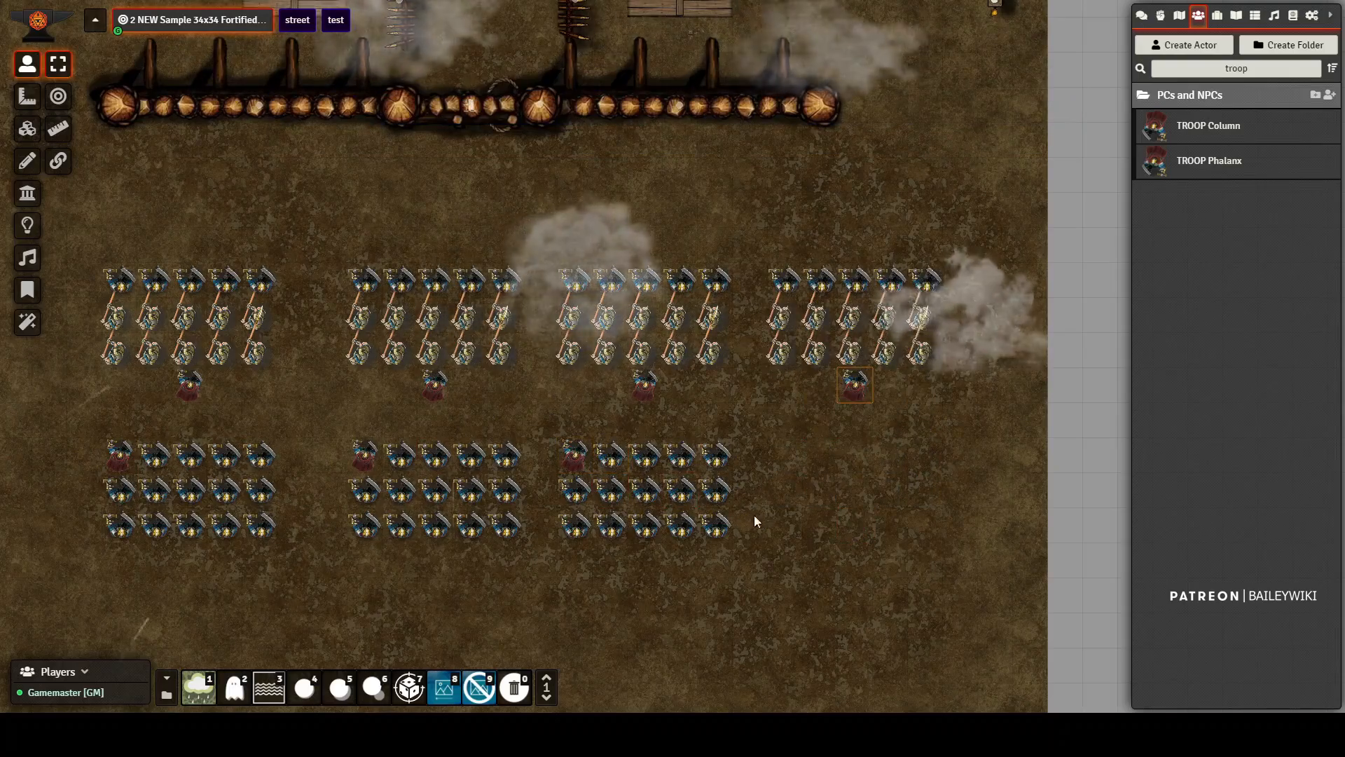
# Step: Add a fourth troop column at an angle behind the fourth phalanx
pyautogui.hotkey('ctrl', 'v')
pyautogui.moveTo(869, 489); pyautogui.dragTo(825, 526)
pyautogui.moveTo(737, 597); pyautogui.dragTo(873, 632)
# Step: Detach all soldiers from the leader token of the second phalanx
pyautogui.click(568, 426)
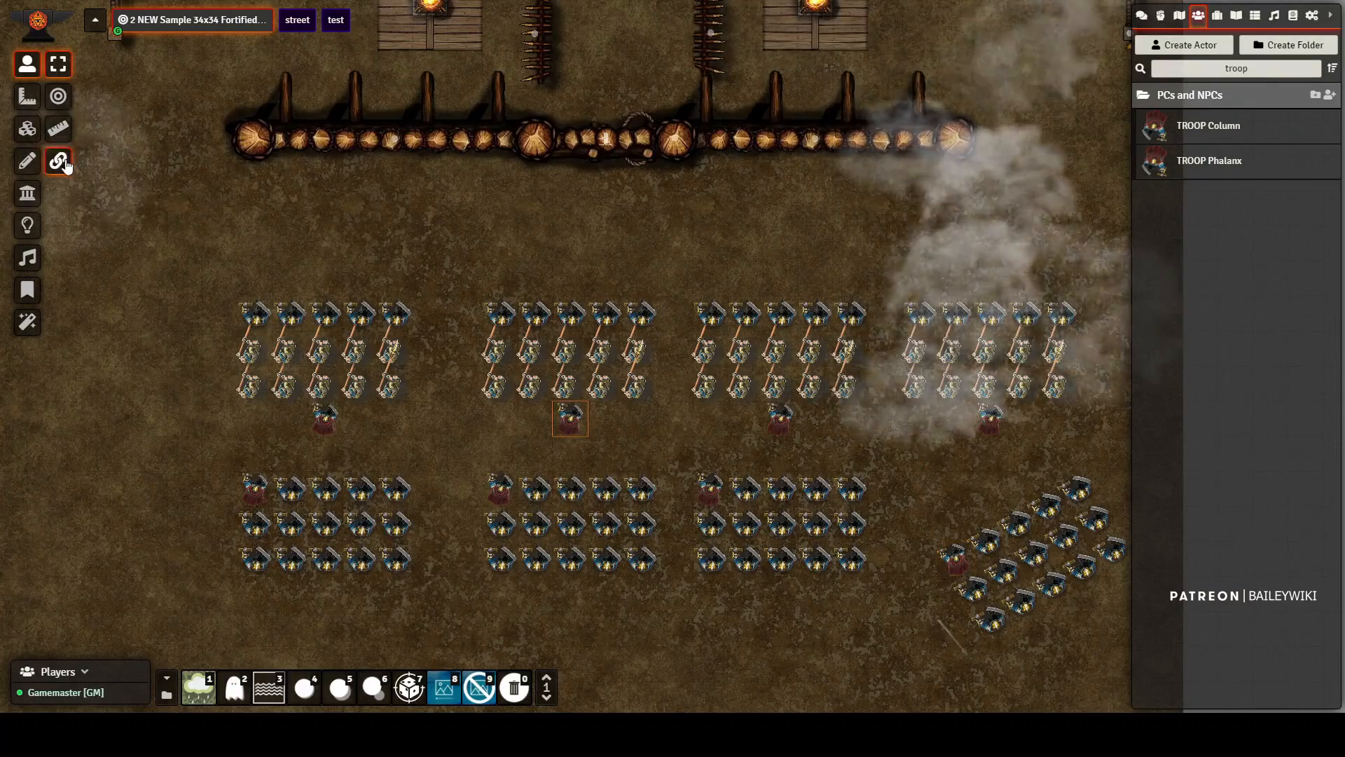
pyautogui.click(64, 161)
pyautogui.click(199, 127)
pyautogui.click(97, 58)
# Step: Move six soldiers of the detached second phalanx individually forward, spreading them out towards the log barricade
pyautogui.moveTo(502, 310); pyautogui.dragTo(503, 241)
pyautogui.moveTo(538, 313); pyautogui.dragTo(563, 212)
pyautogui.moveTo(606, 314); pyautogui.dragTo(671, 212)
pyautogui.moveTo(497, 351); pyautogui.dragTo(462, 282)
pyautogui.moveTo(640, 314); pyautogui.dragTo(740, 216)
pyautogui.moveTo(639, 350); pyautogui.dragTo(640, 245)
pyautogui.moveTo(800, 243); pyautogui.dragTo(696, 330)
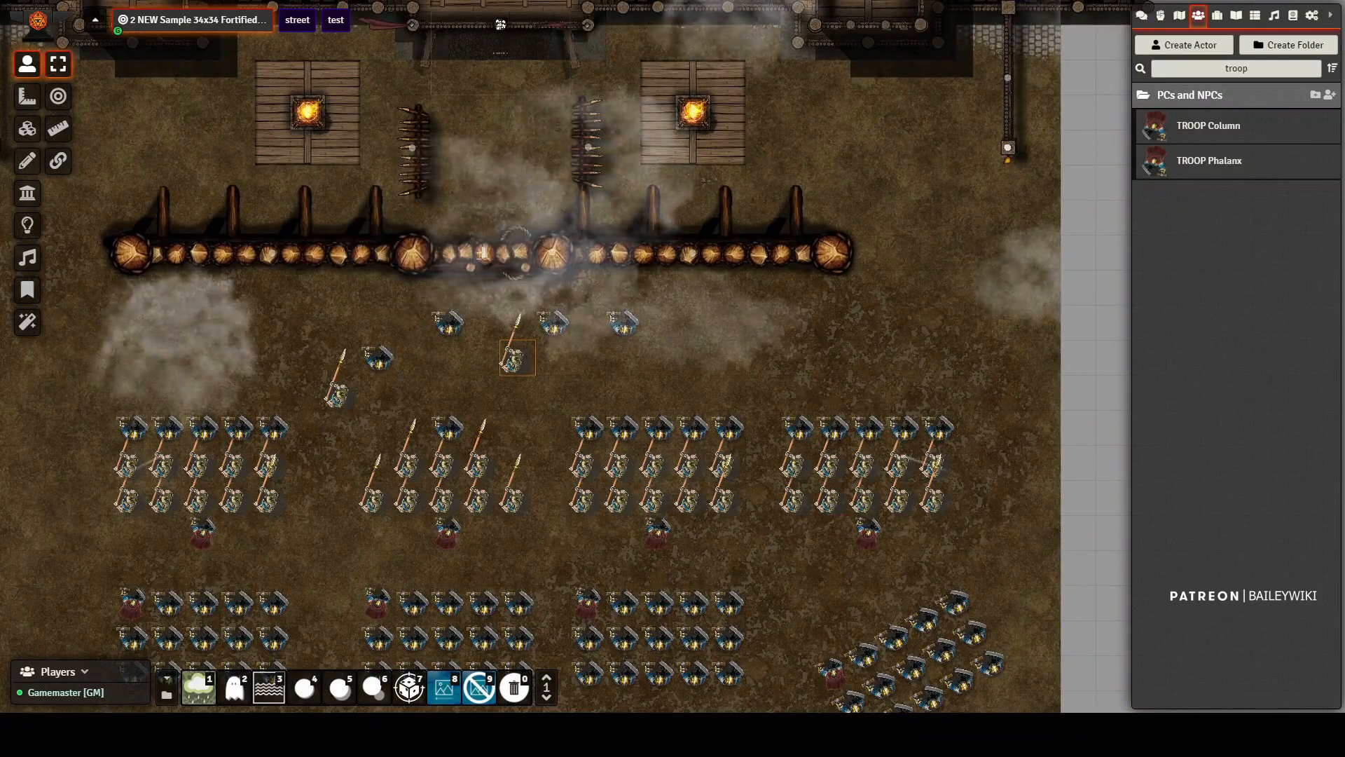
pyautogui.scroll(-5, 530, 356)
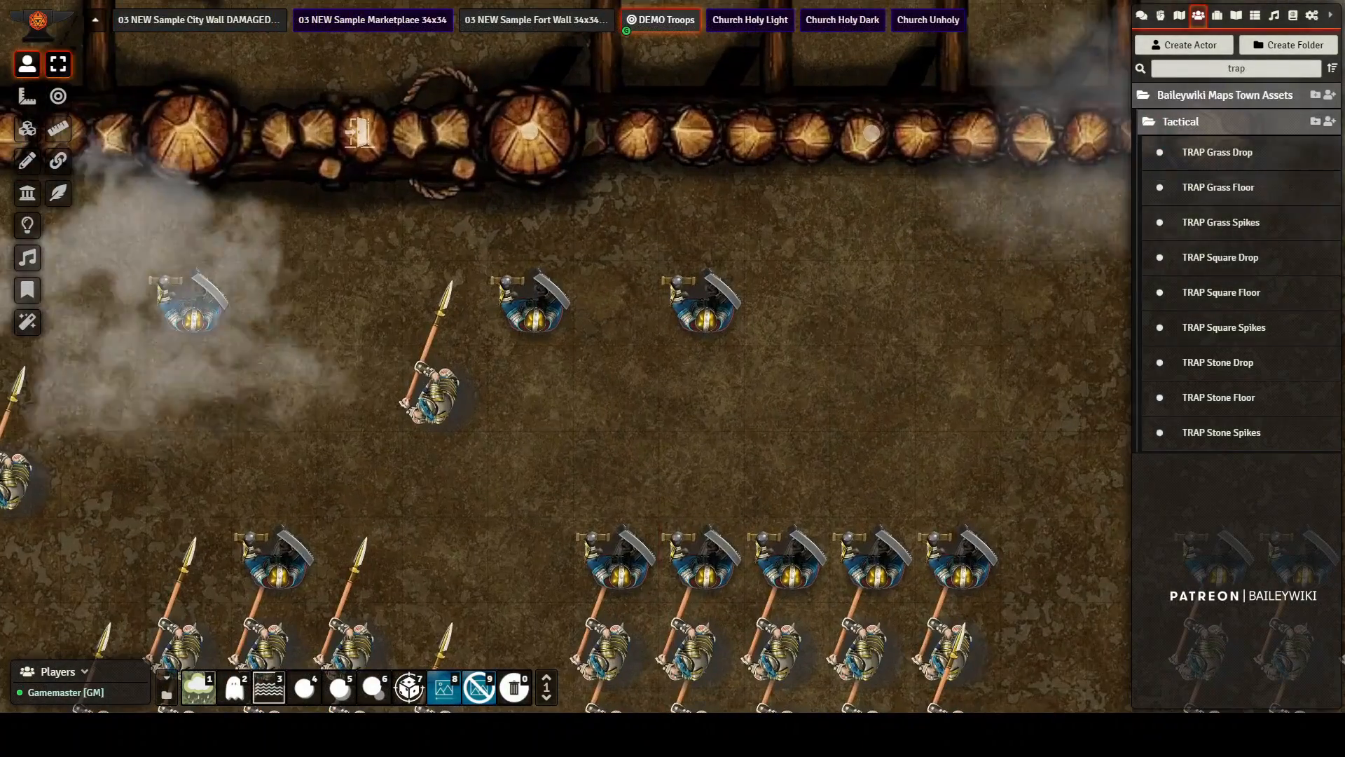
# Step: Place TRAP Grass Spikes, TRAP Grass Floor and TRAP Grass Drop in a vertical stack in front of the third phalanx
pyautogui.moveTo(1231, 223); pyautogui.dragTo(881, 218)
pyautogui.moveTo(1244, 191); pyautogui.dragTo(880, 322)
pyautogui.moveTo(1236, 158); pyautogui.dragTo(876, 387)
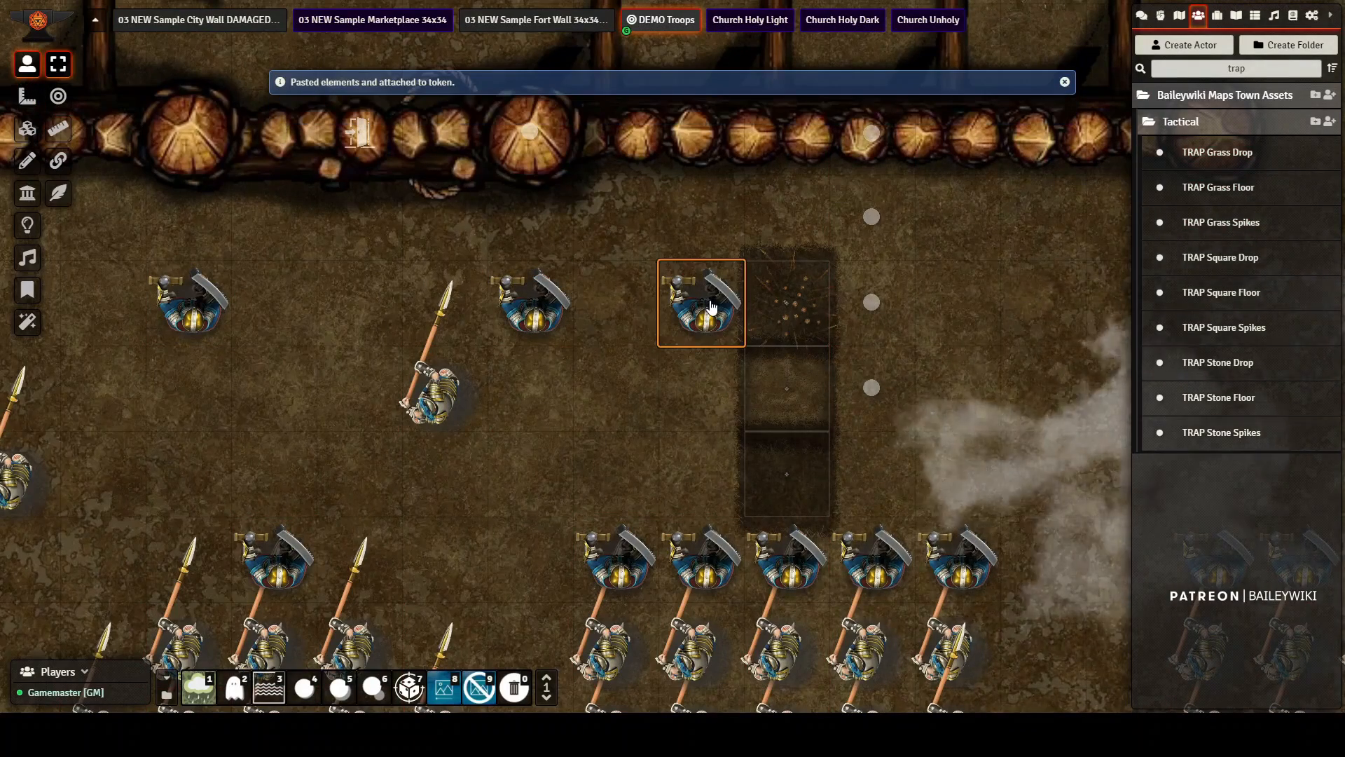
# Step: Walk one soldier over the spikes trap onto the middle trap, and another soldier onto the lowest trap
pyautogui.press('Right')
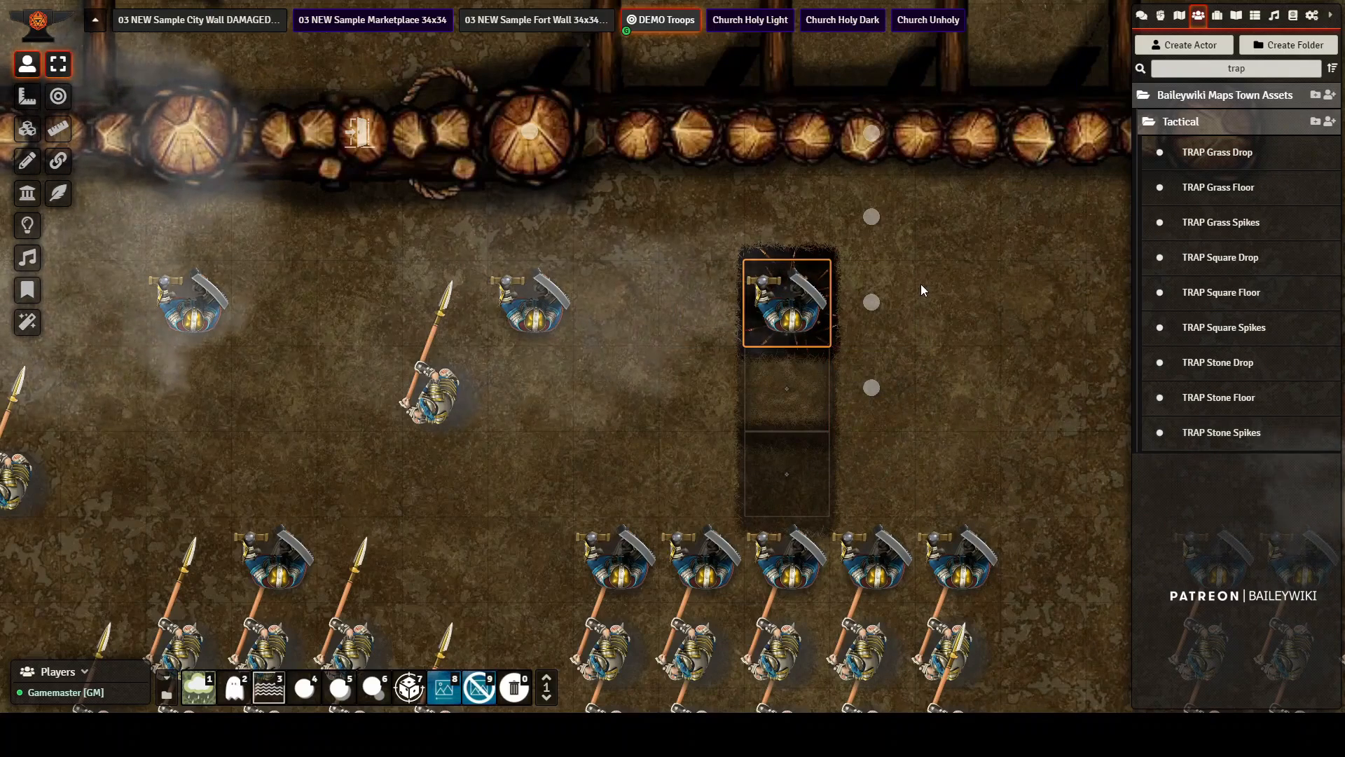
pyautogui.press('Down')
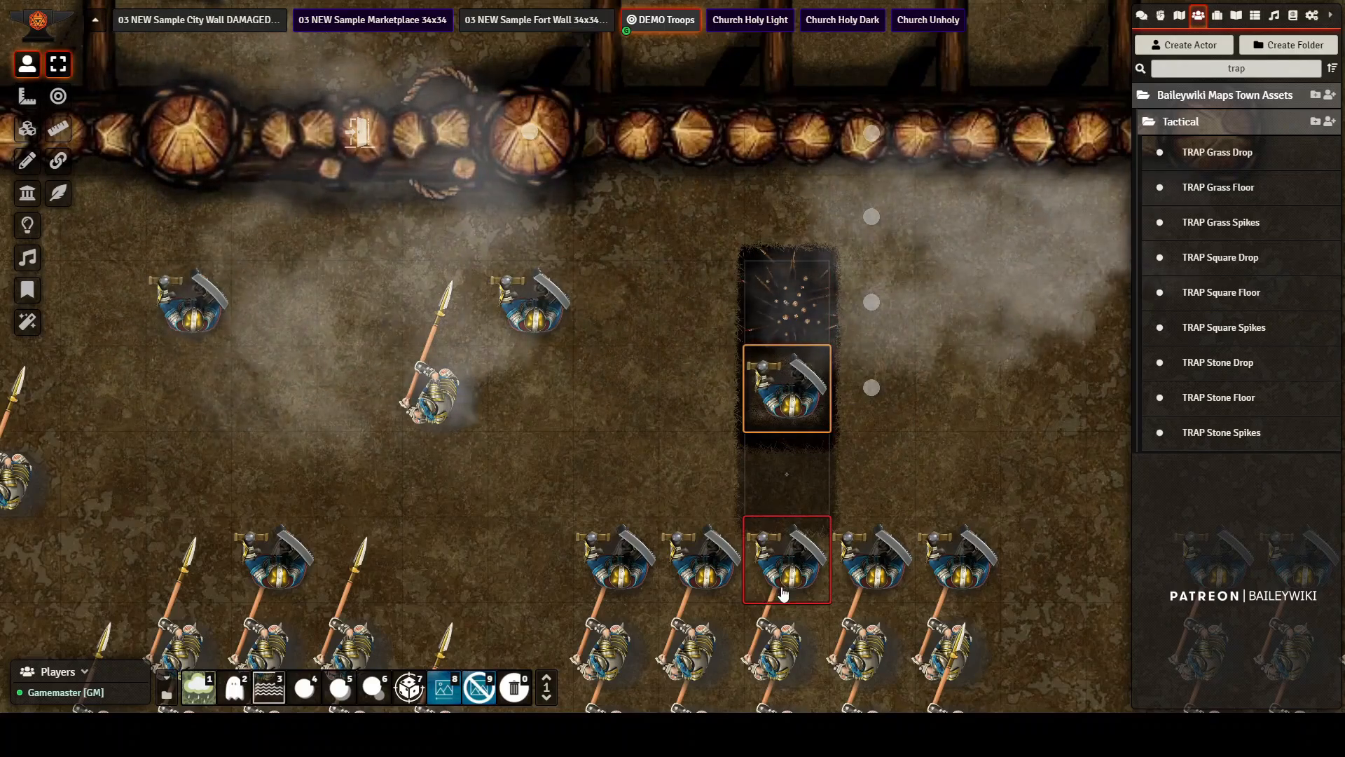
pyautogui.moveTo(567, 326); pyautogui.dragTo(712, 490)
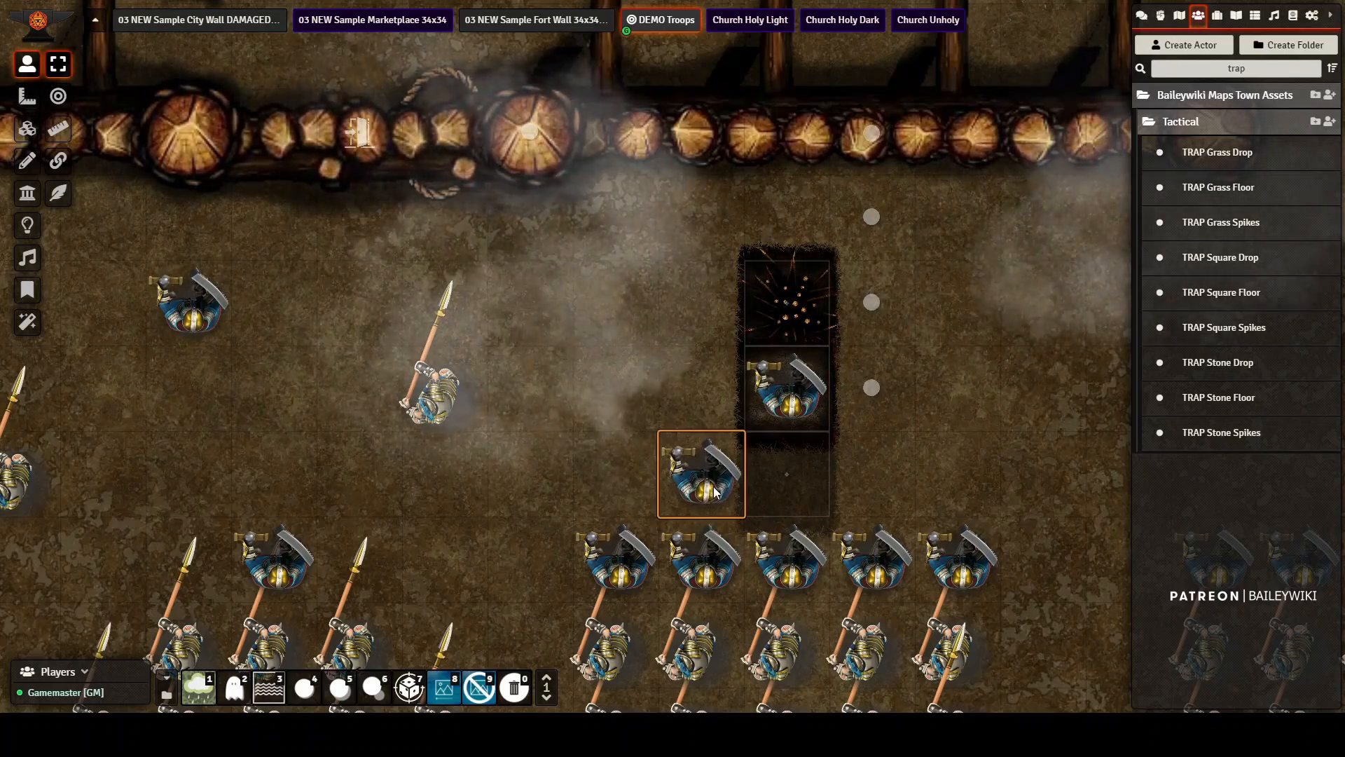
pyautogui.press('Right')
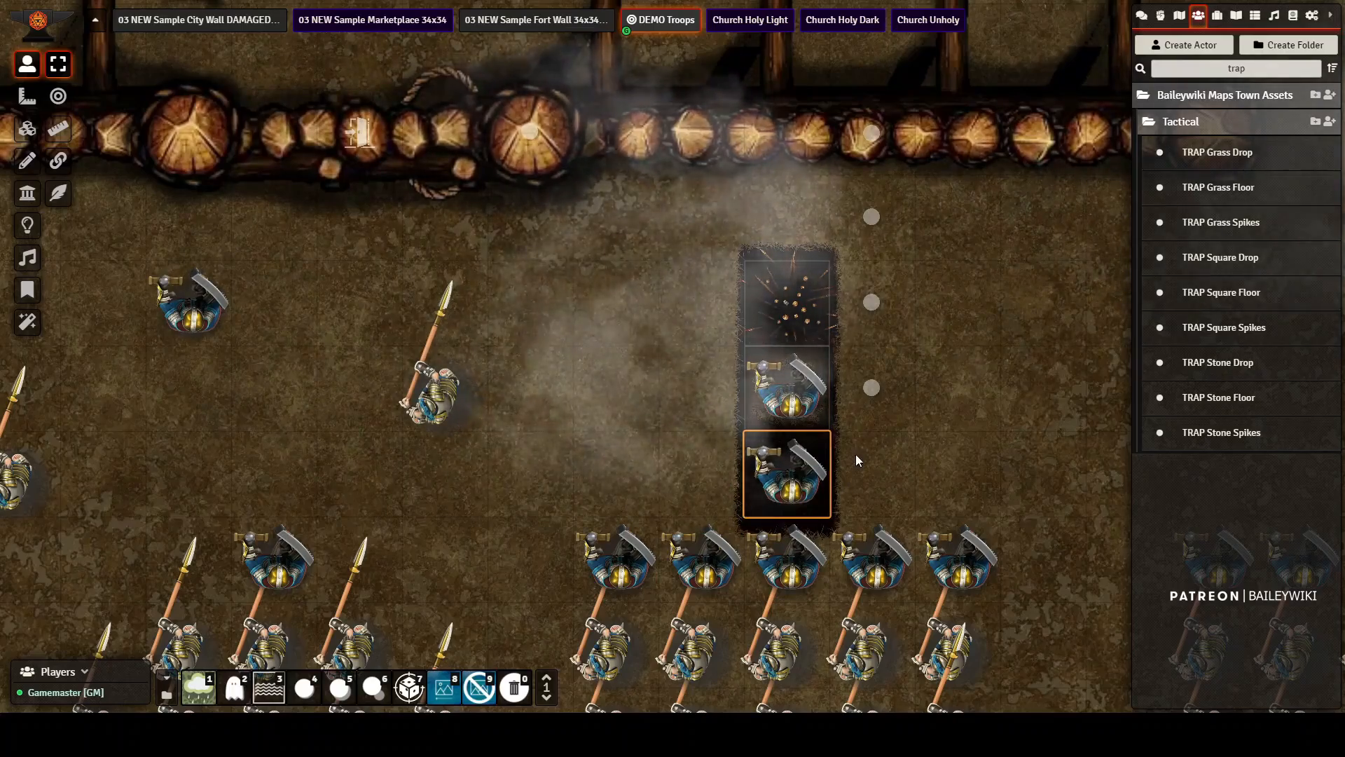
# Step: Place TRAP Square Drop in front of the fourth phalanx and set its token width and height to 2 grid units
pyautogui.scroll(-5, 889, 444)
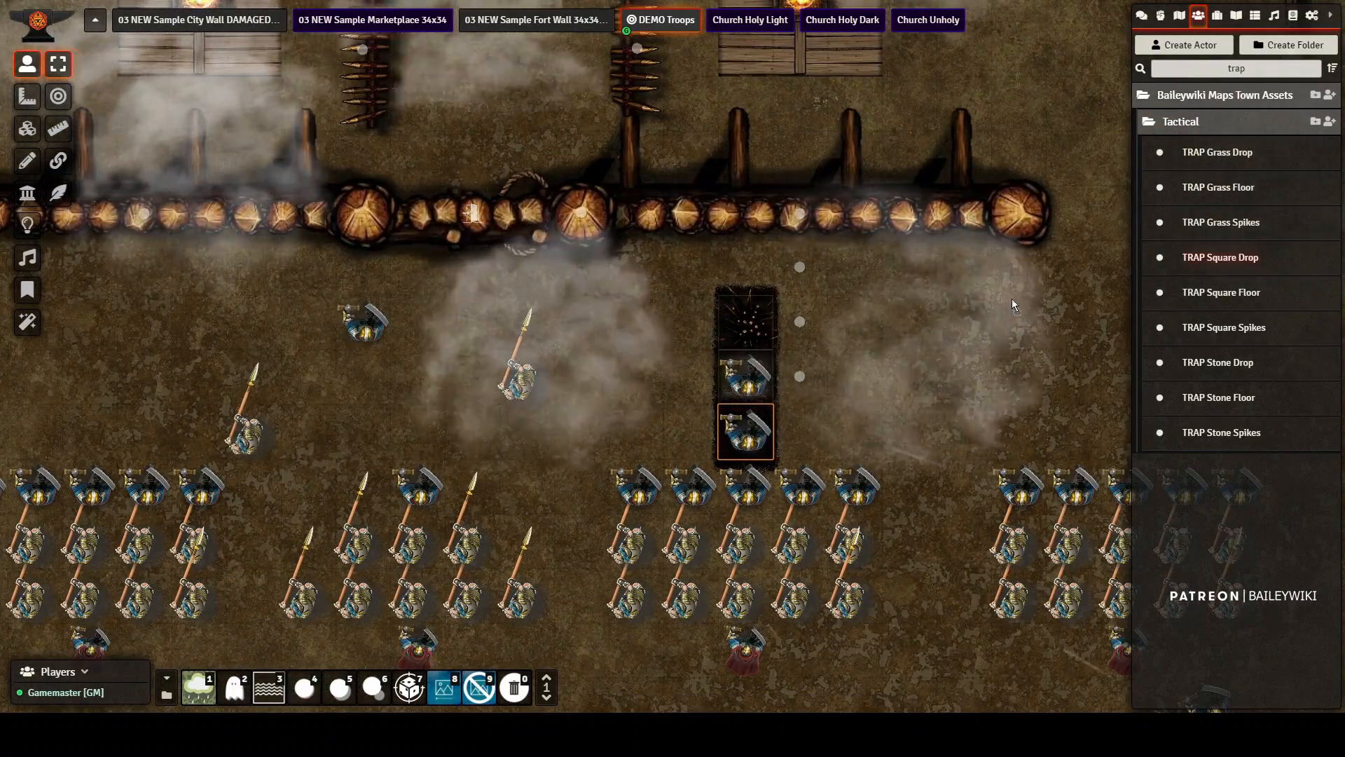
pyautogui.hotkey('ctrl', 'v')
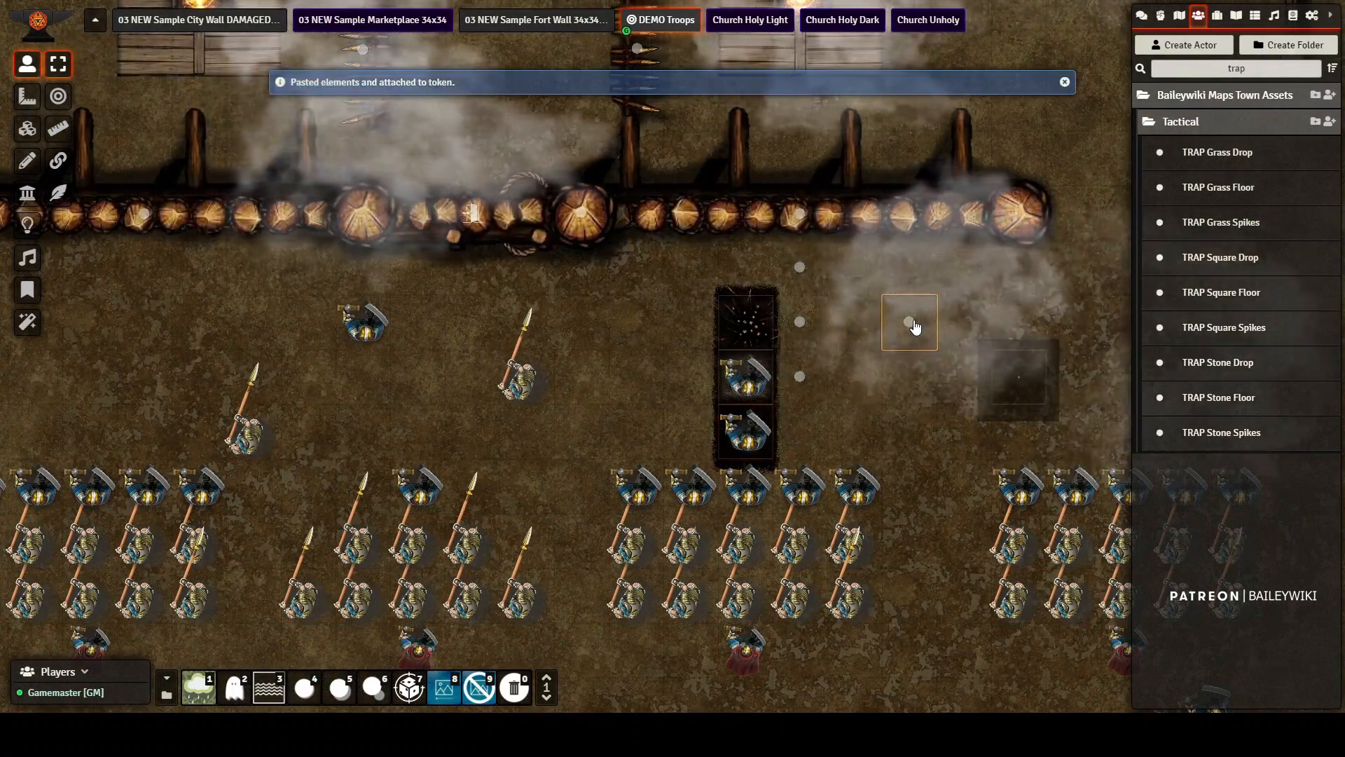
pyautogui.rightClick(913, 323)
pyautogui.rightClick(914, 323)
pyautogui.click(615, 284)
pyautogui.moveTo(657, 357); pyautogui.dragTo(638, 365)
pyautogui.write('2')
pyautogui.press('Tab')
pyautogui.write('2')
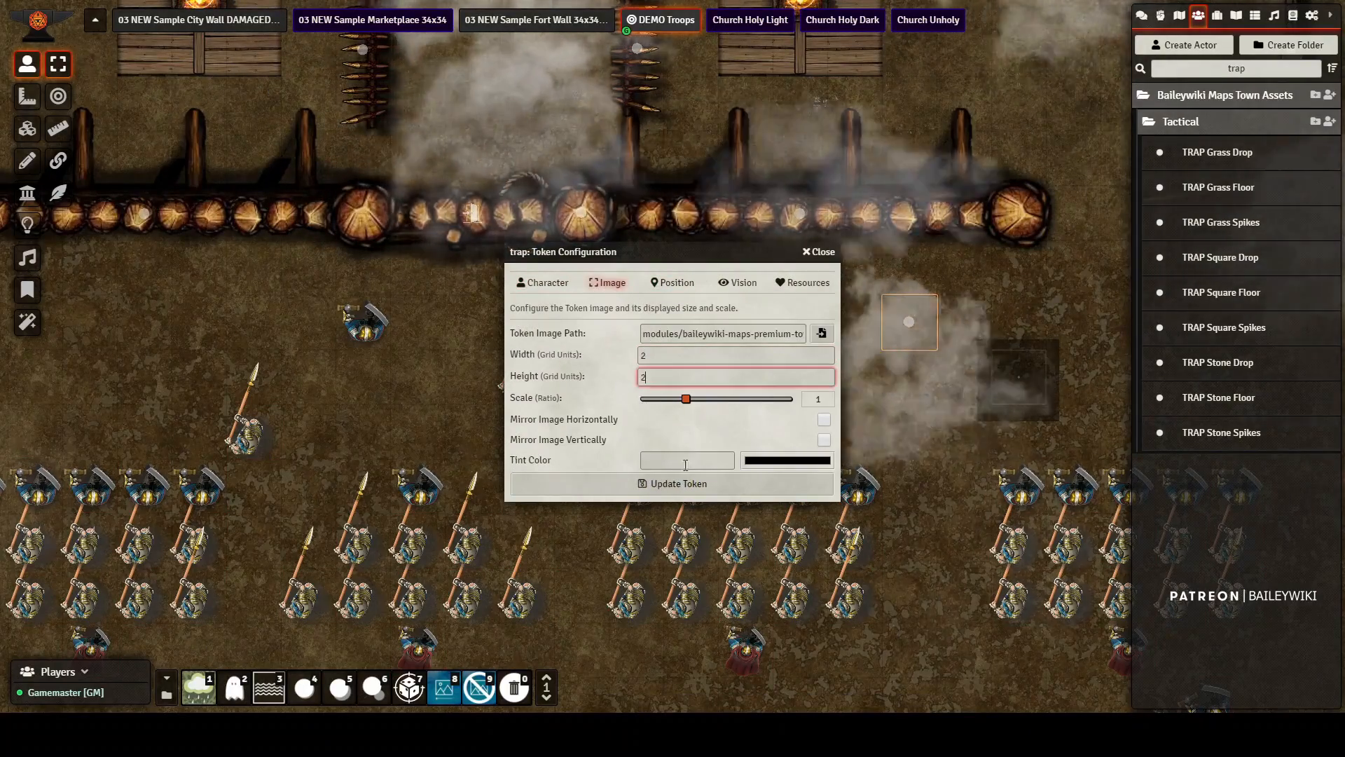
pyautogui.click(685, 482)
# Step: Walk the soldier from the middle trap of the vertical stack across onto the enlarged square drop trap
pyautogui.moveTo(953, 377); pyautogui.dragTo(622, 245)
pyautogui.click(712, 354)
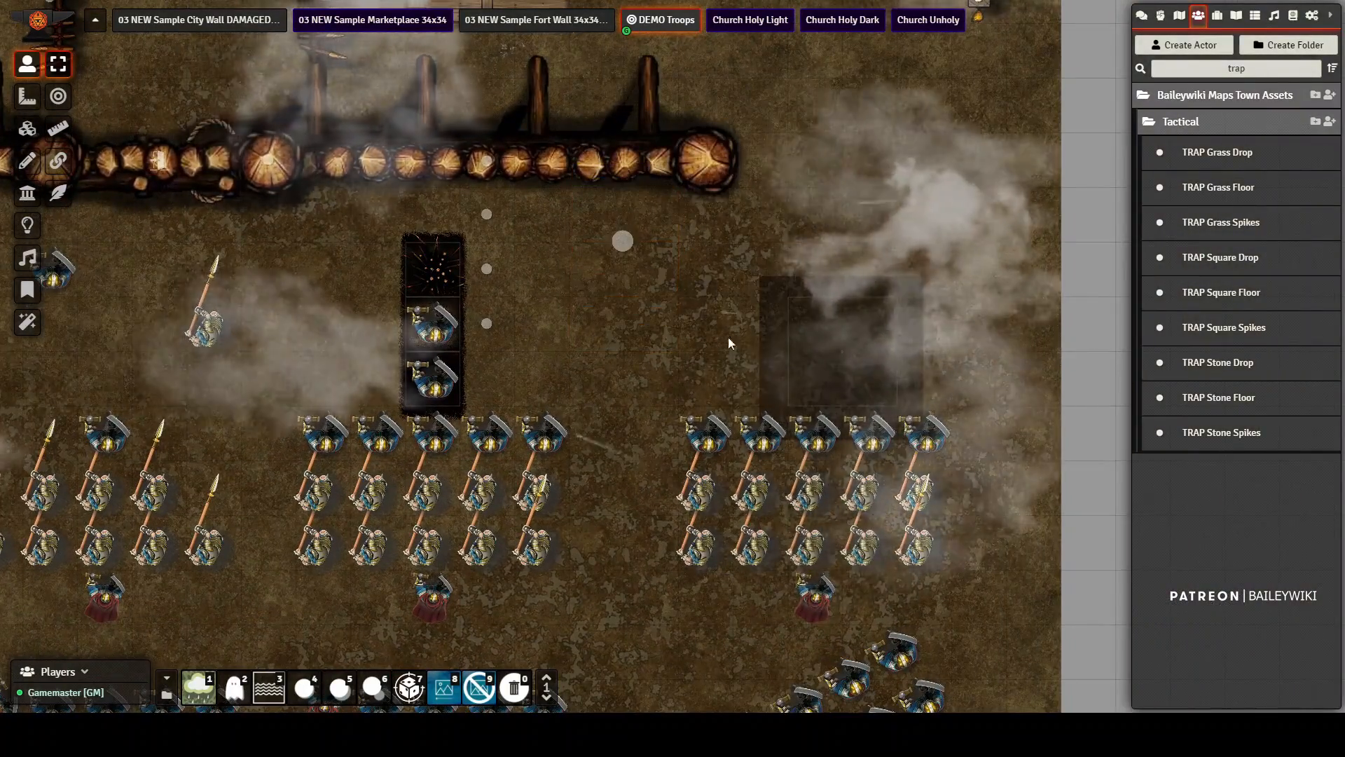
pyautogui.moveTo(712, 350); pyautogui.dragTo(411, 371)
pyautogui.moveTo(140, 346); pyautogui.dragTo(414, 347)
pyautogui.press('Right')
pyautogui.press('Right')
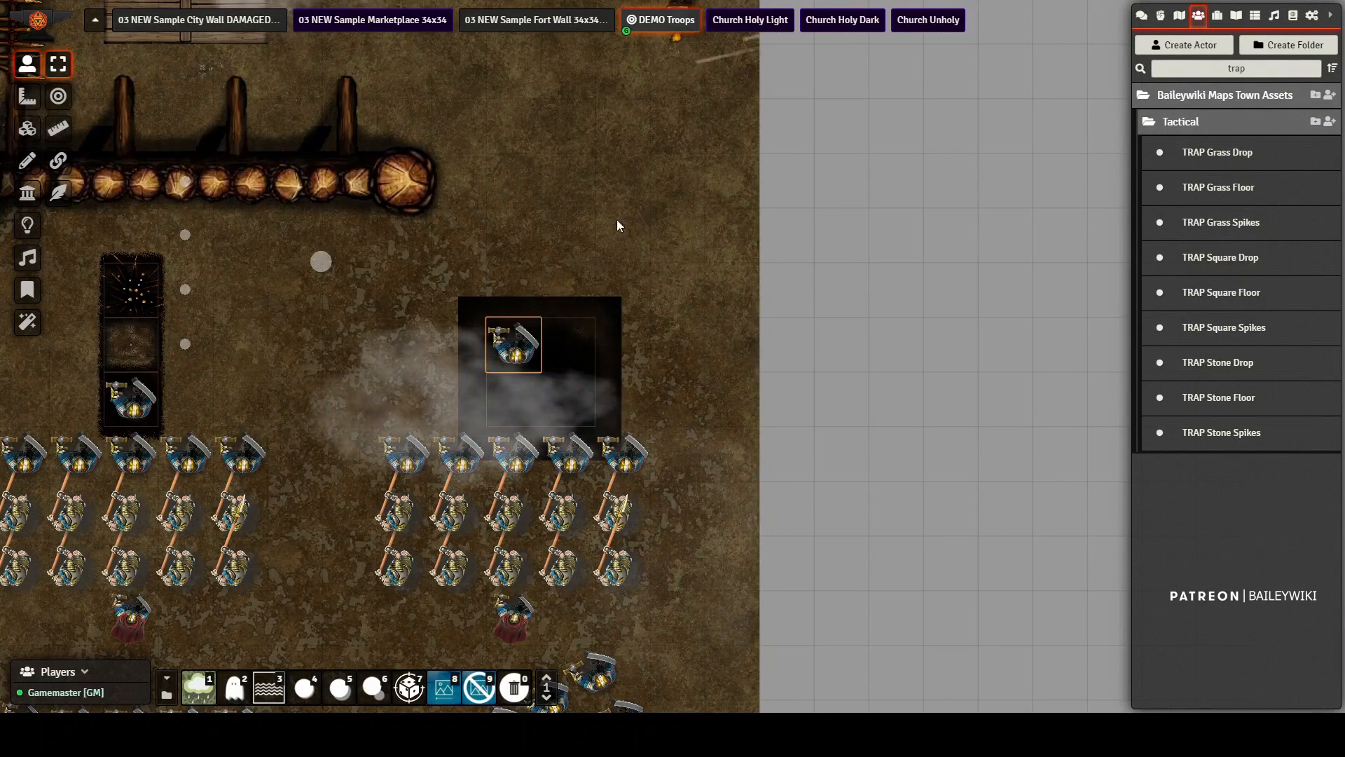
pyautogui.scroll(-3, 663, 258)
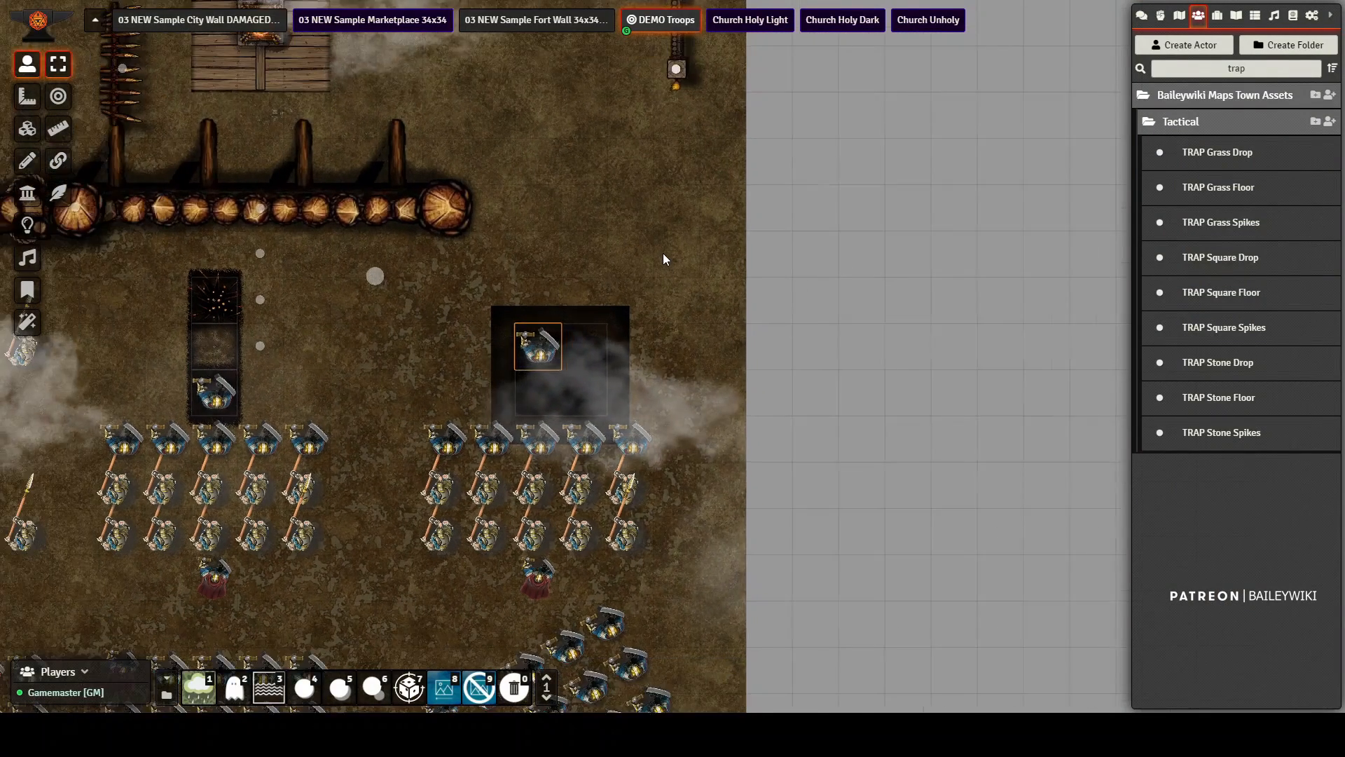
pyautogui.scroll(-1, 663, 258)
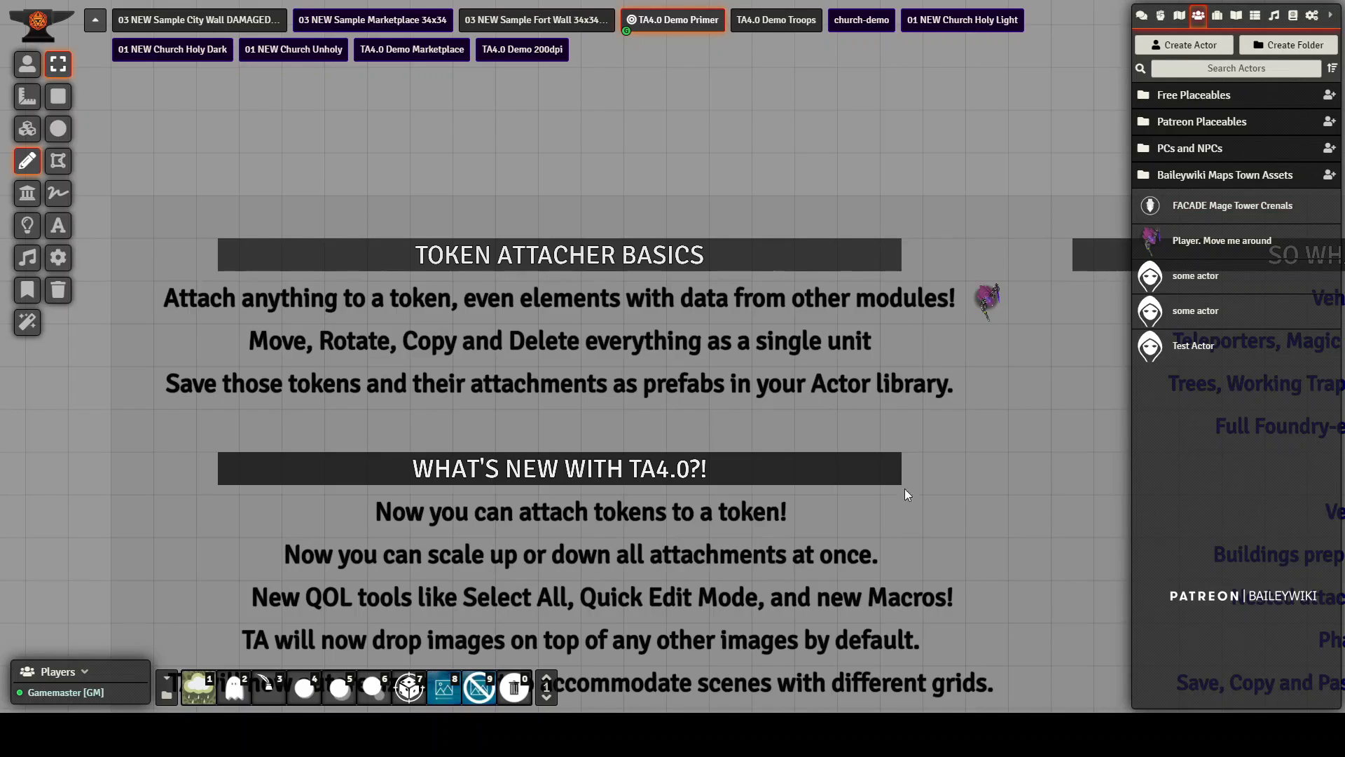
# Step: Review the Token Attacher basics, TA4.0 novelties and things to remember on the primer scene, including the sample token's HUD
pyautogui.moveTo(934, 501); pyautogui.dragTo(936, 430)
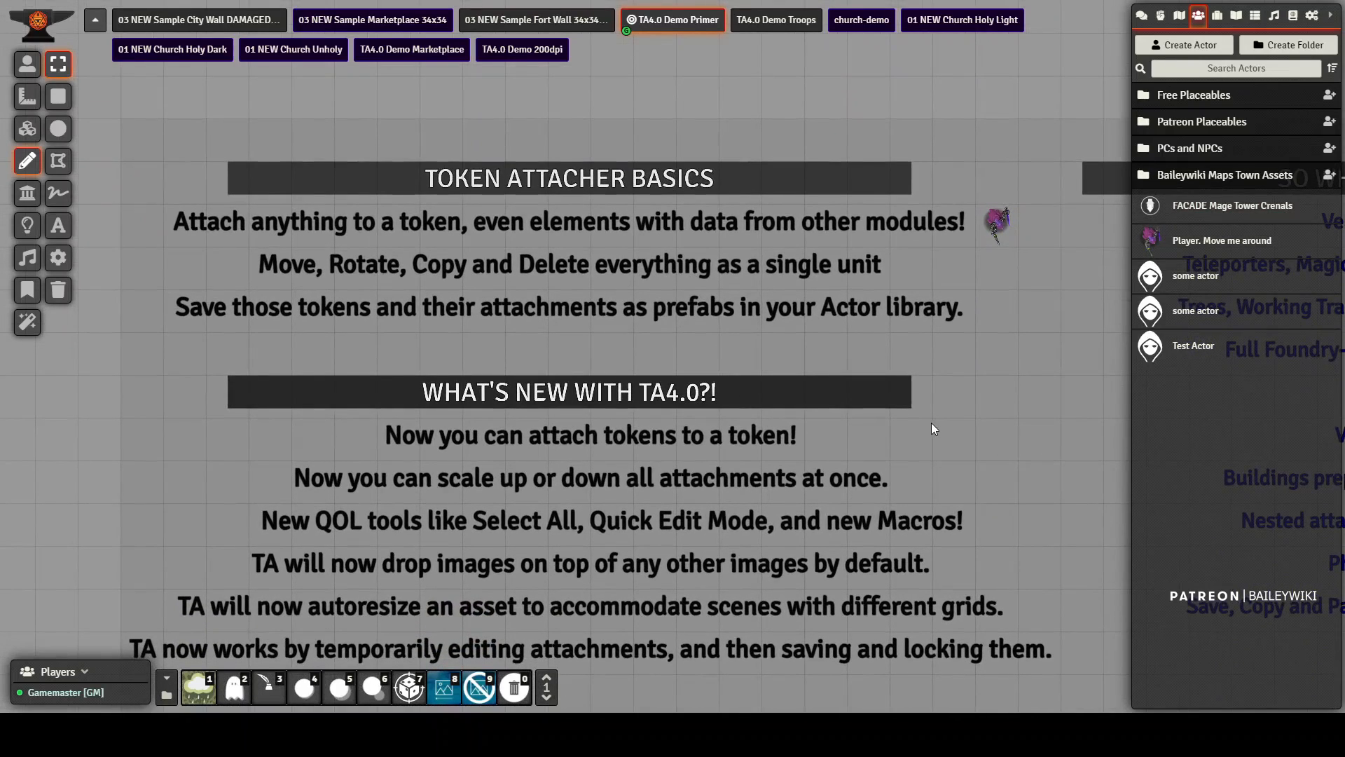
pyautogui.moveTo(910, 479); pyautogui.dragTo(924, 436)
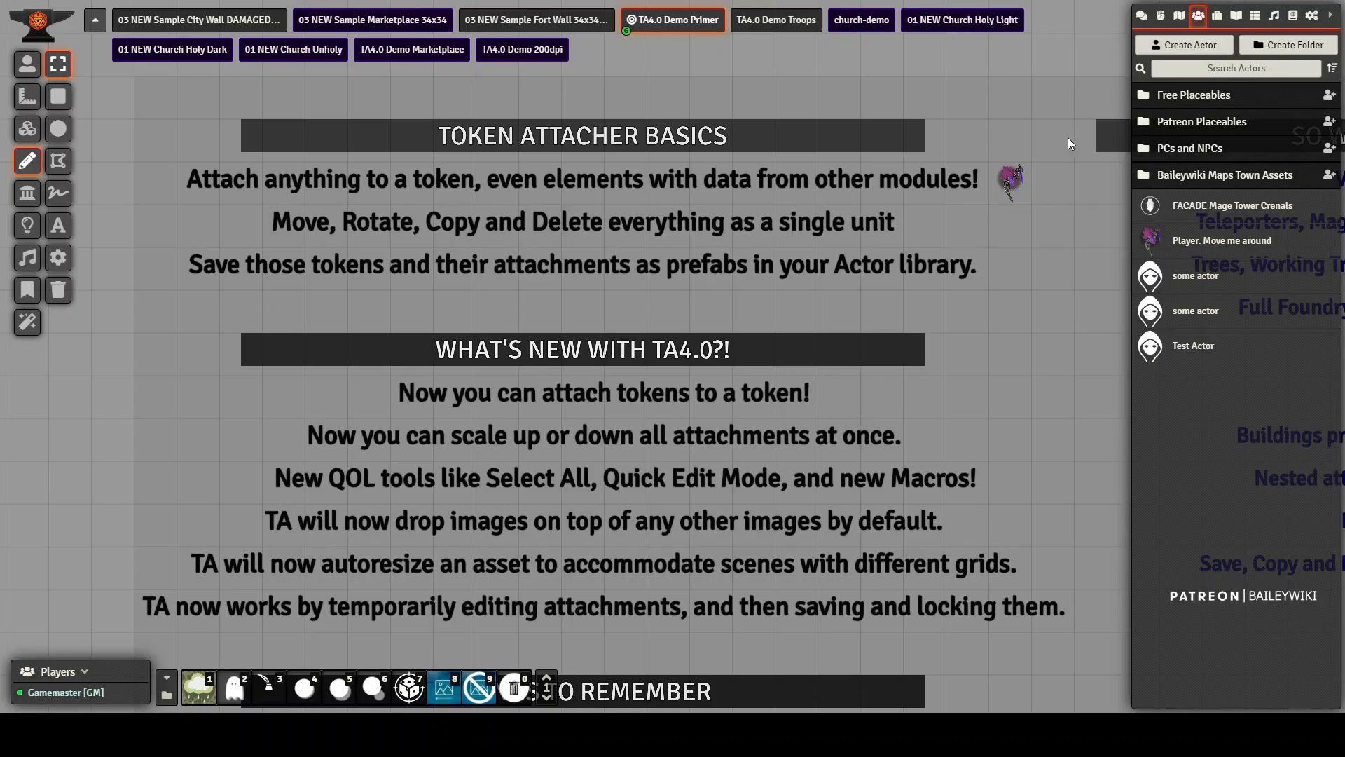
pyautogui.click(28, 64)
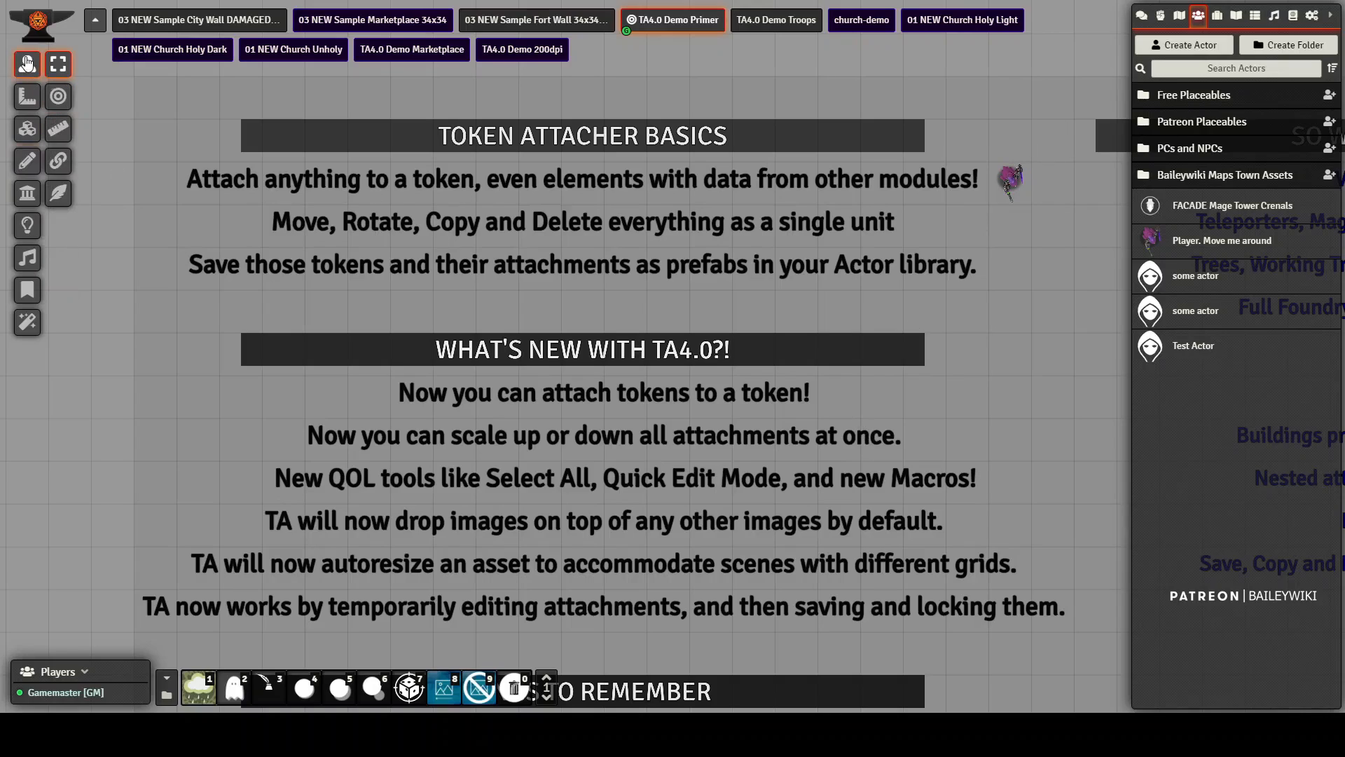
pyautogui.rightClick(1011, 183)
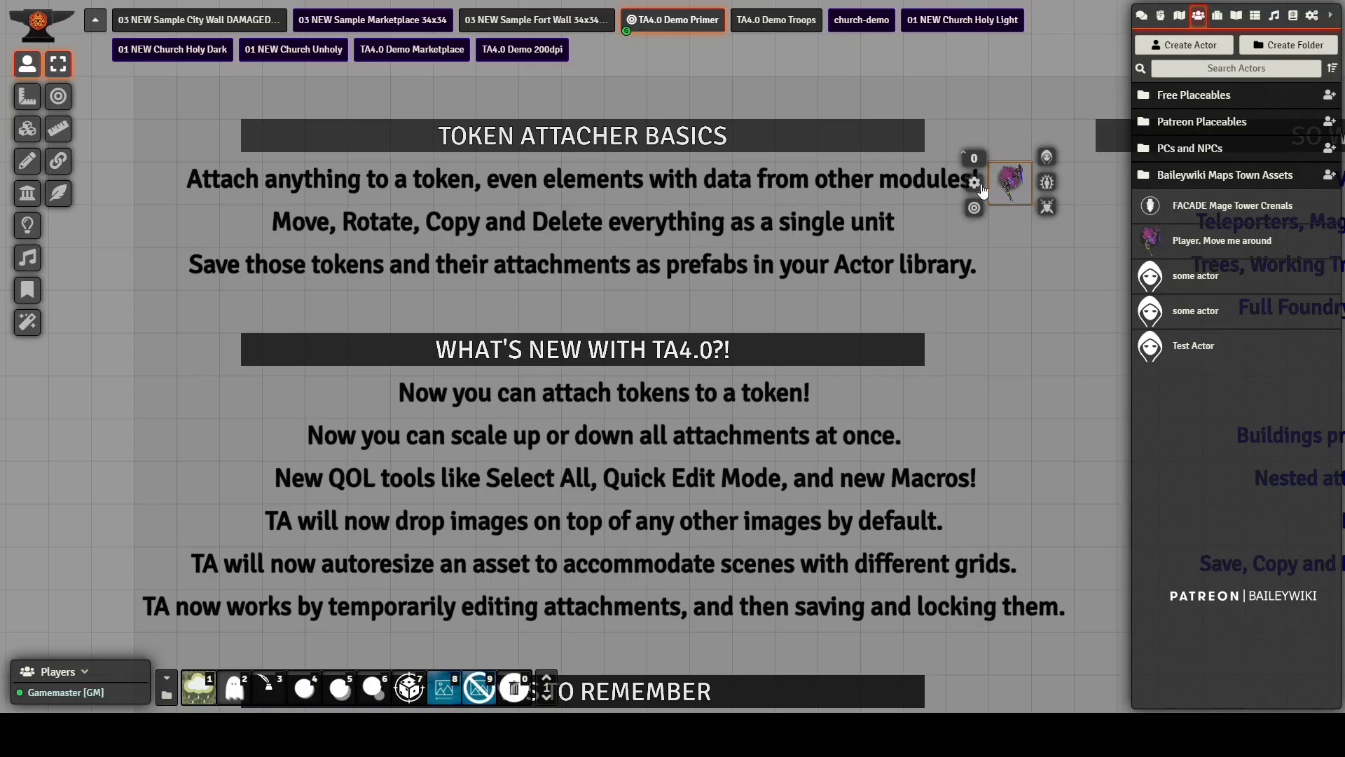
pyautogui.click(1034, 299)
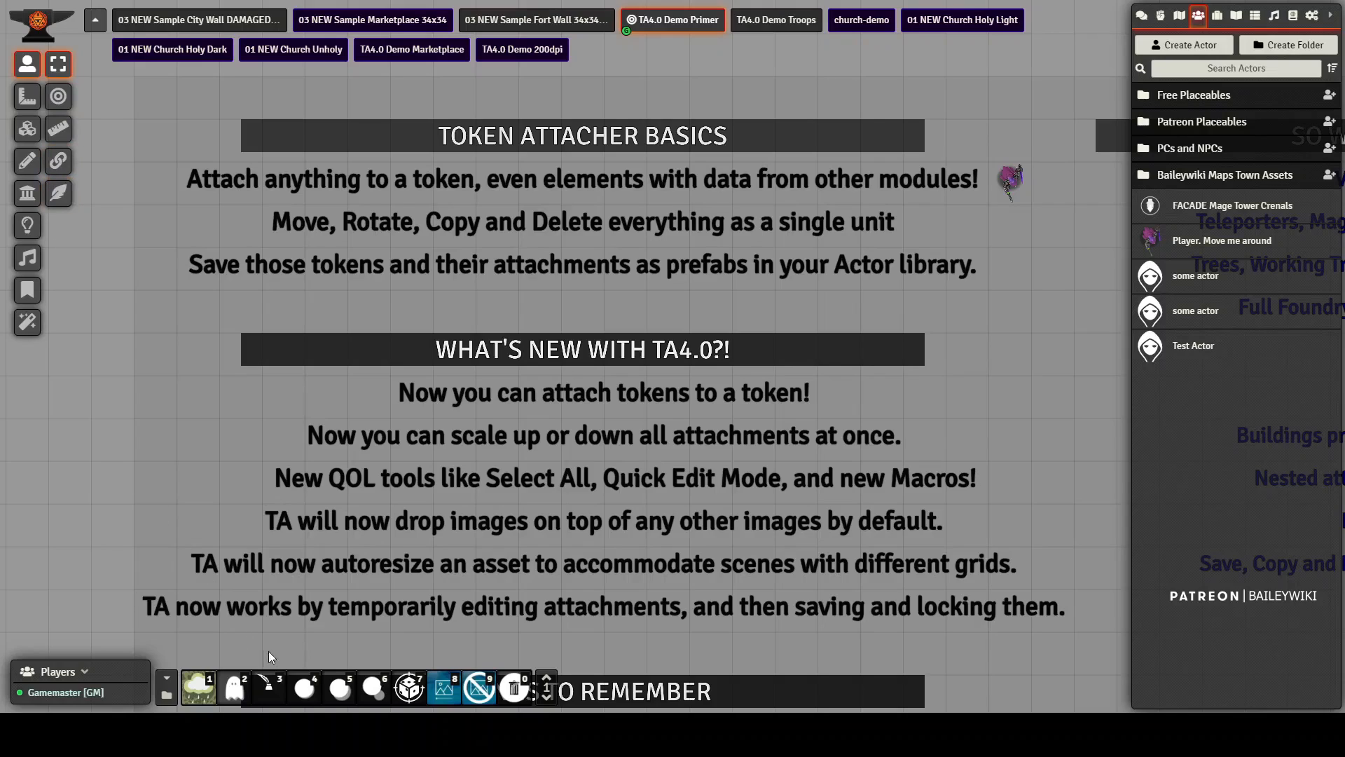
pyautogui.click(272, 687)
pyautogui.moveTo(1022, 559); pyautogui.dragTo(1003, 468)
pyautogui.moveTo(1003, 573); pyautogui.dragTo(1032, 363)
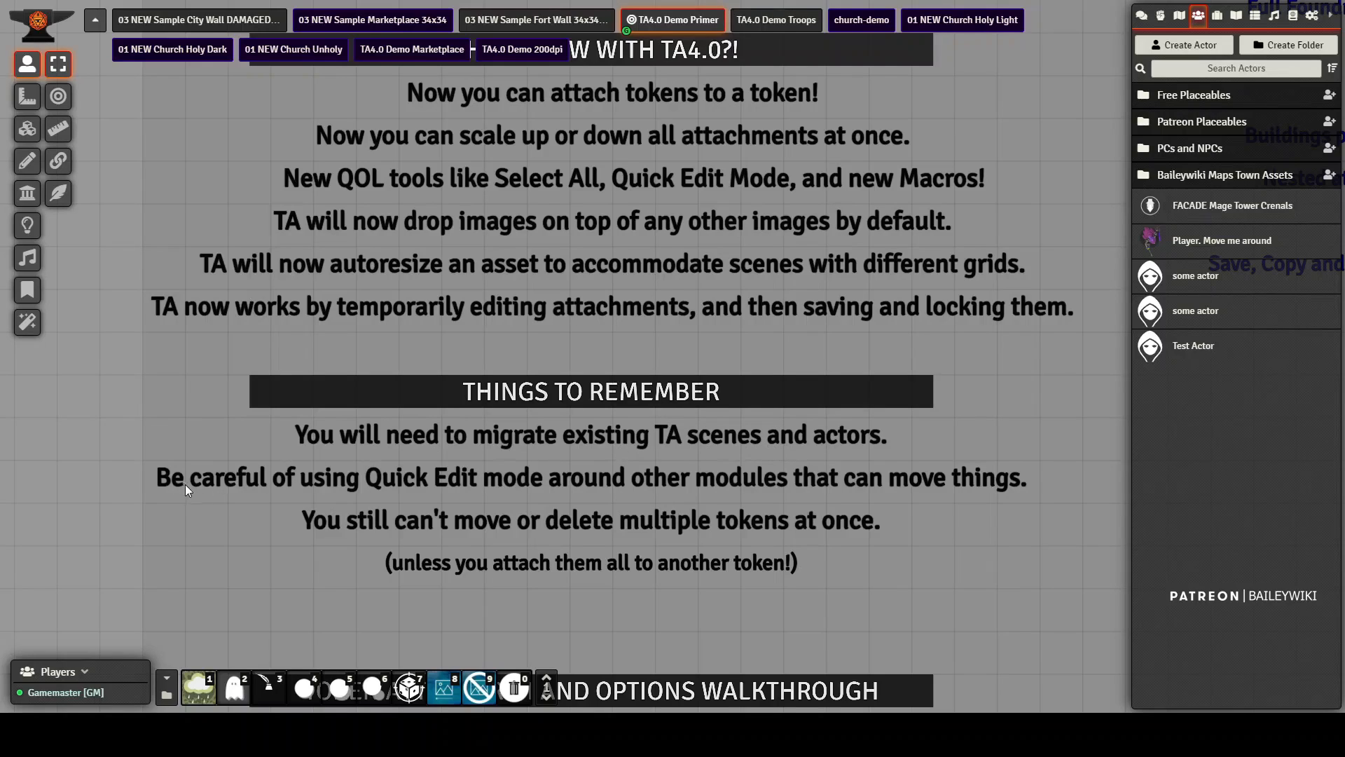
# Step: Turn TA Quick Edit mode on and off again
pyautogui.click(60, 200)
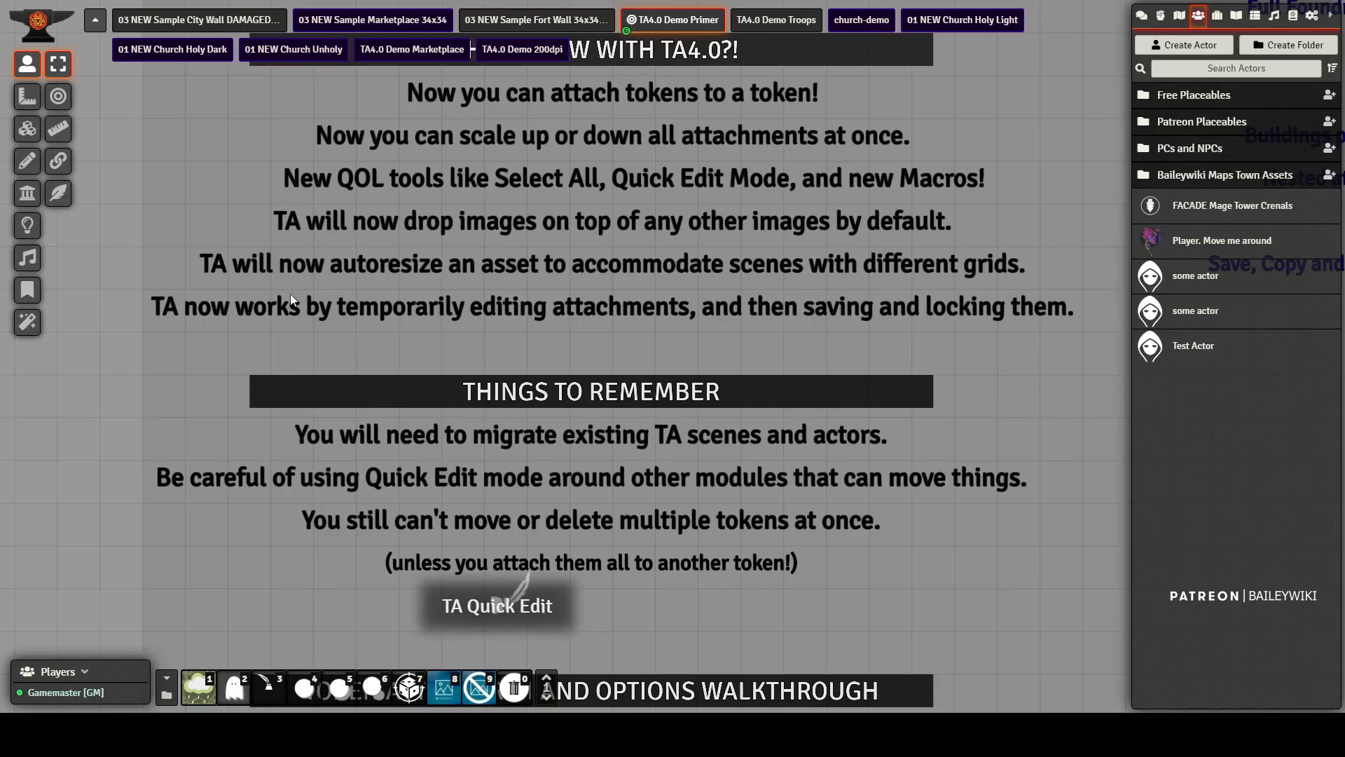
pyautogui.click(58, 195)
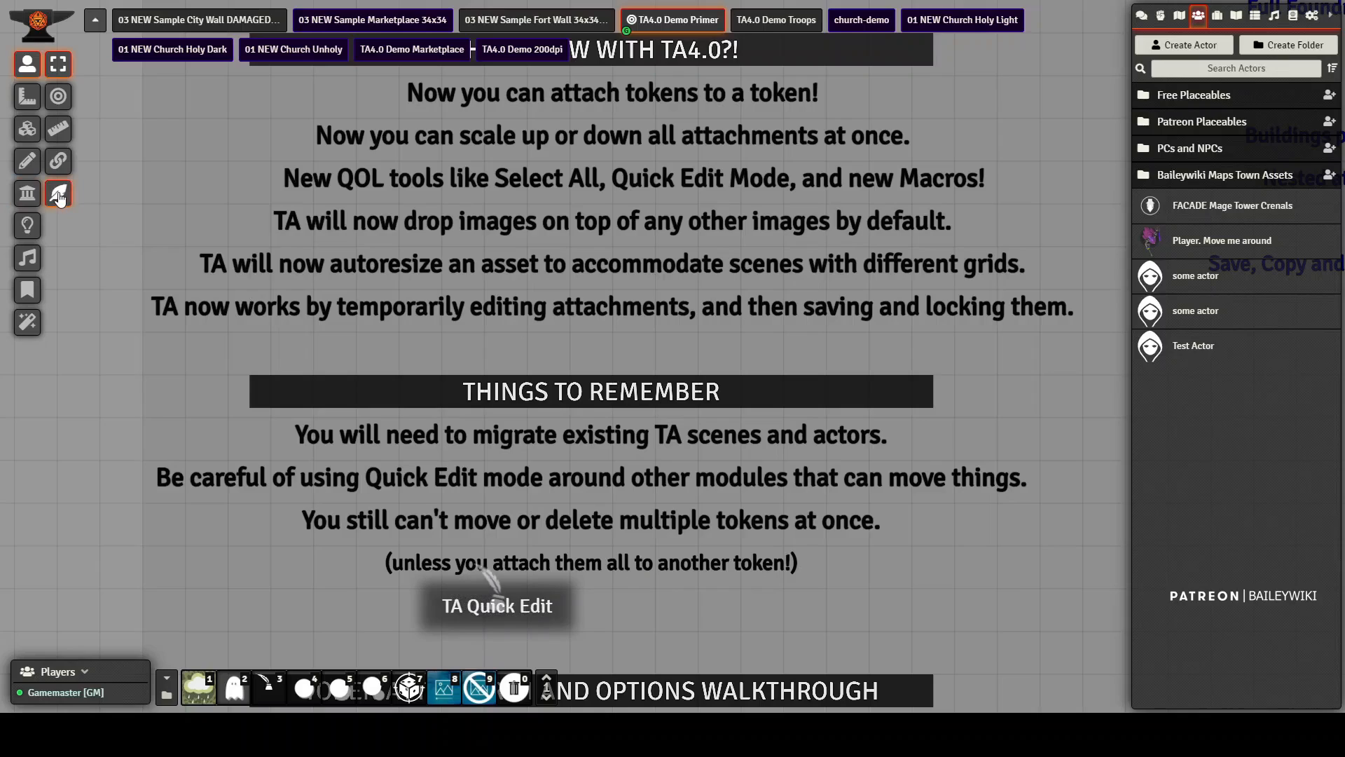
pyautogui.click(59, 198)
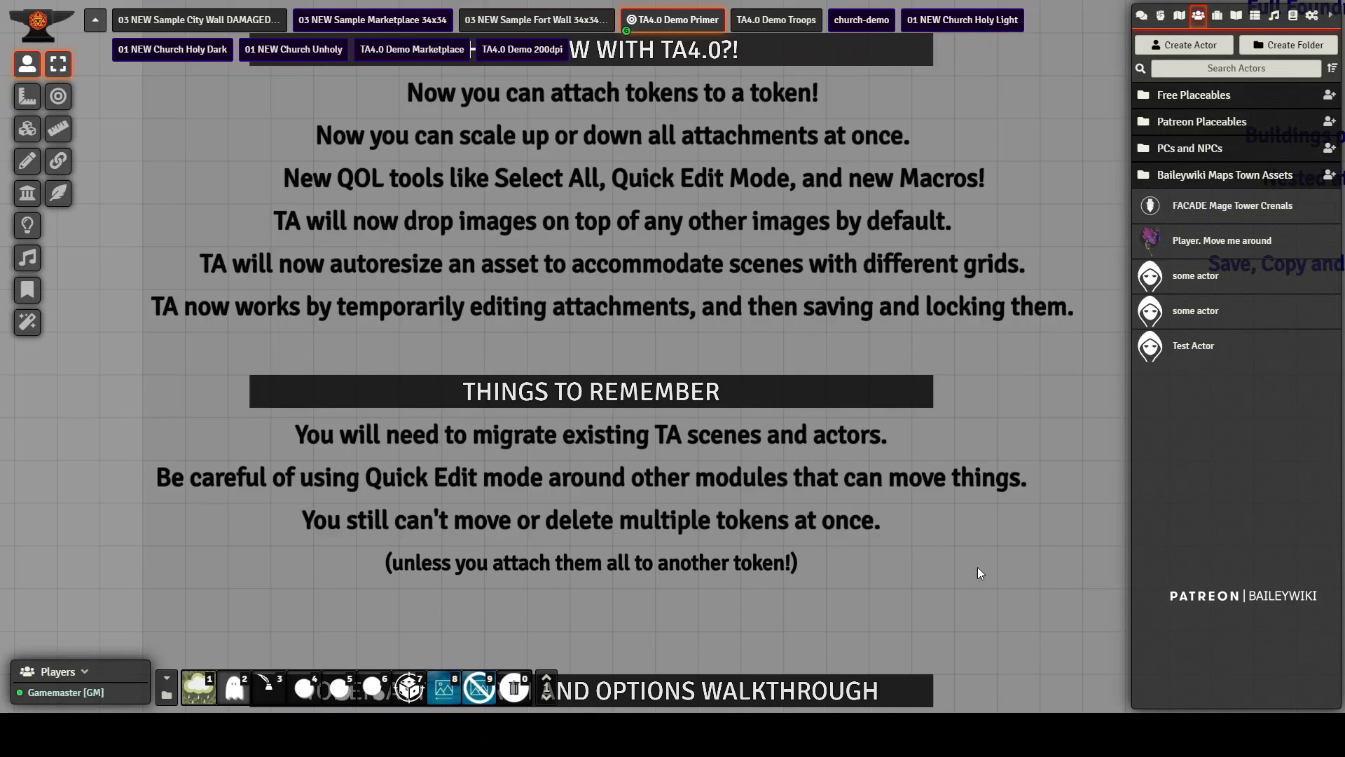
# Step: Find the torch prefabs and place LIGHTING Fort Wall Wood Torch in the empty area beside the primer text
pyautogui.moveTo(978, 571)
pyautogui.mouseDown()
pyautogui.moveTo(971, 532)
pyautogui.moveTo(972, 573)
pyautogui.mouseUp()
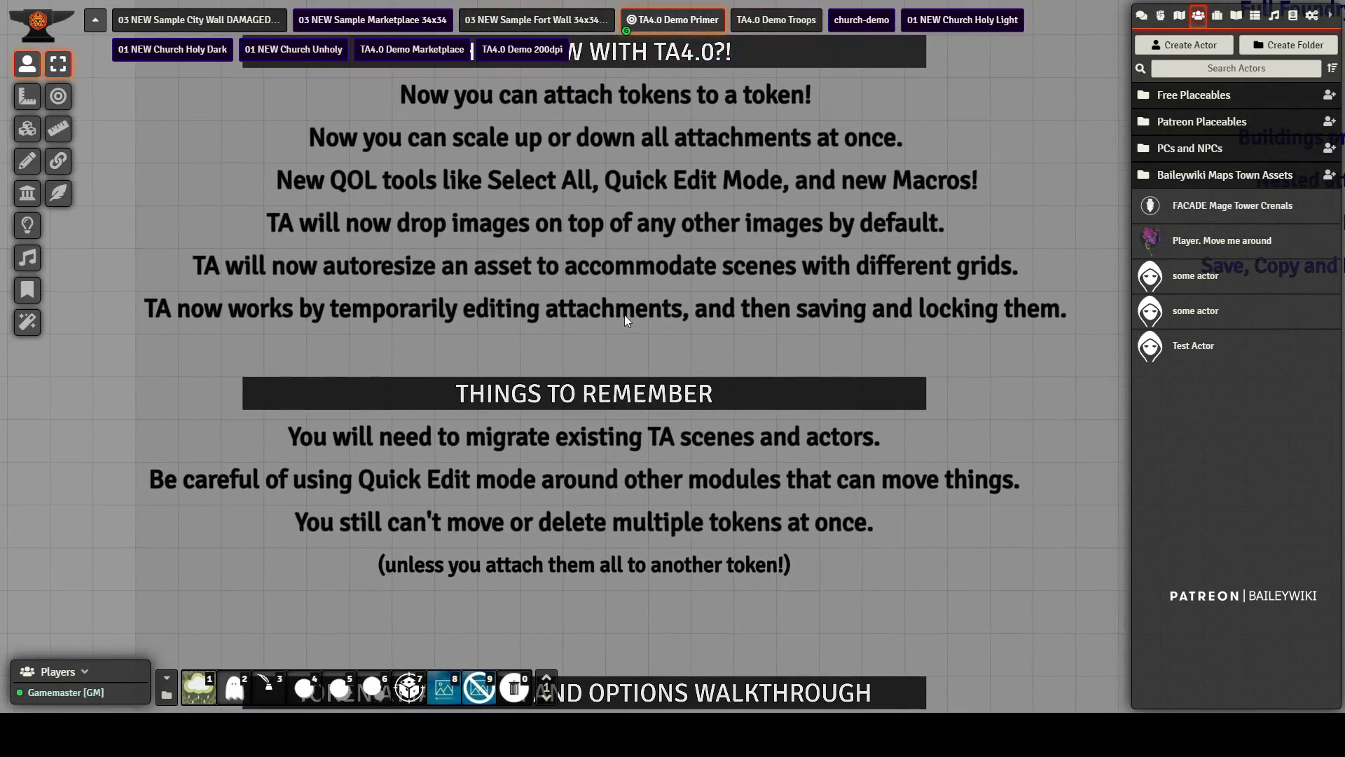
pyautogui.scroll(-2, 962, 462)
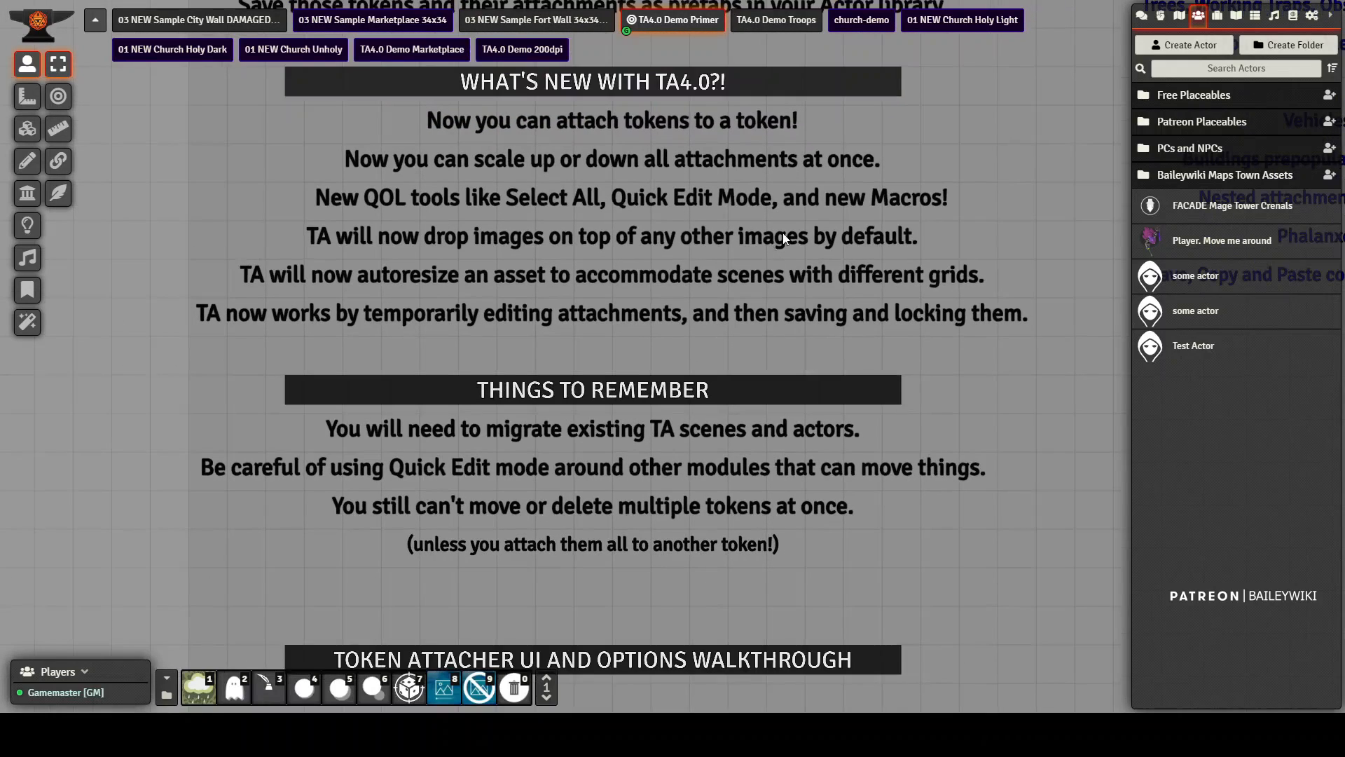
pyautogui.moveTo(959, 553); pyautogui.dragTo(967, 363)
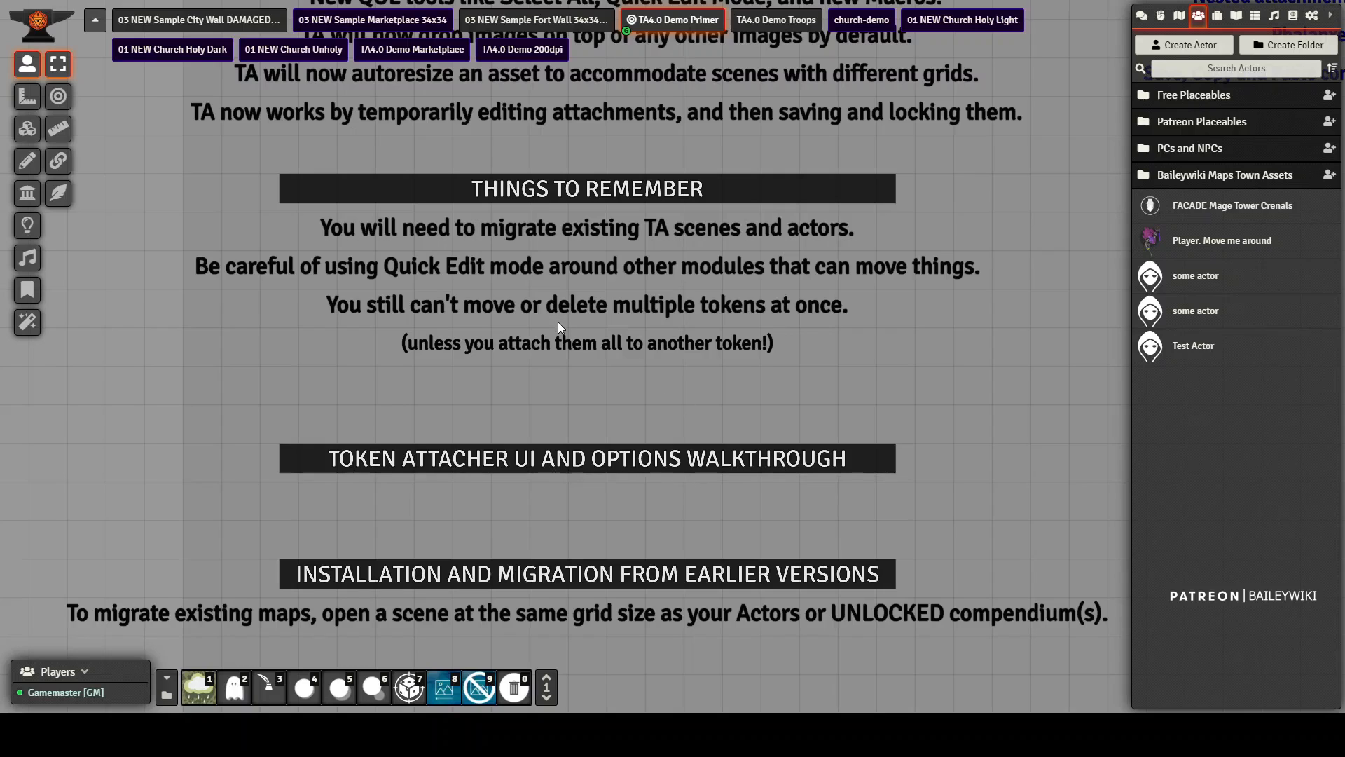
pyautogui.moveTo(1006, 320); pyautogui.dragTo(624, 351)
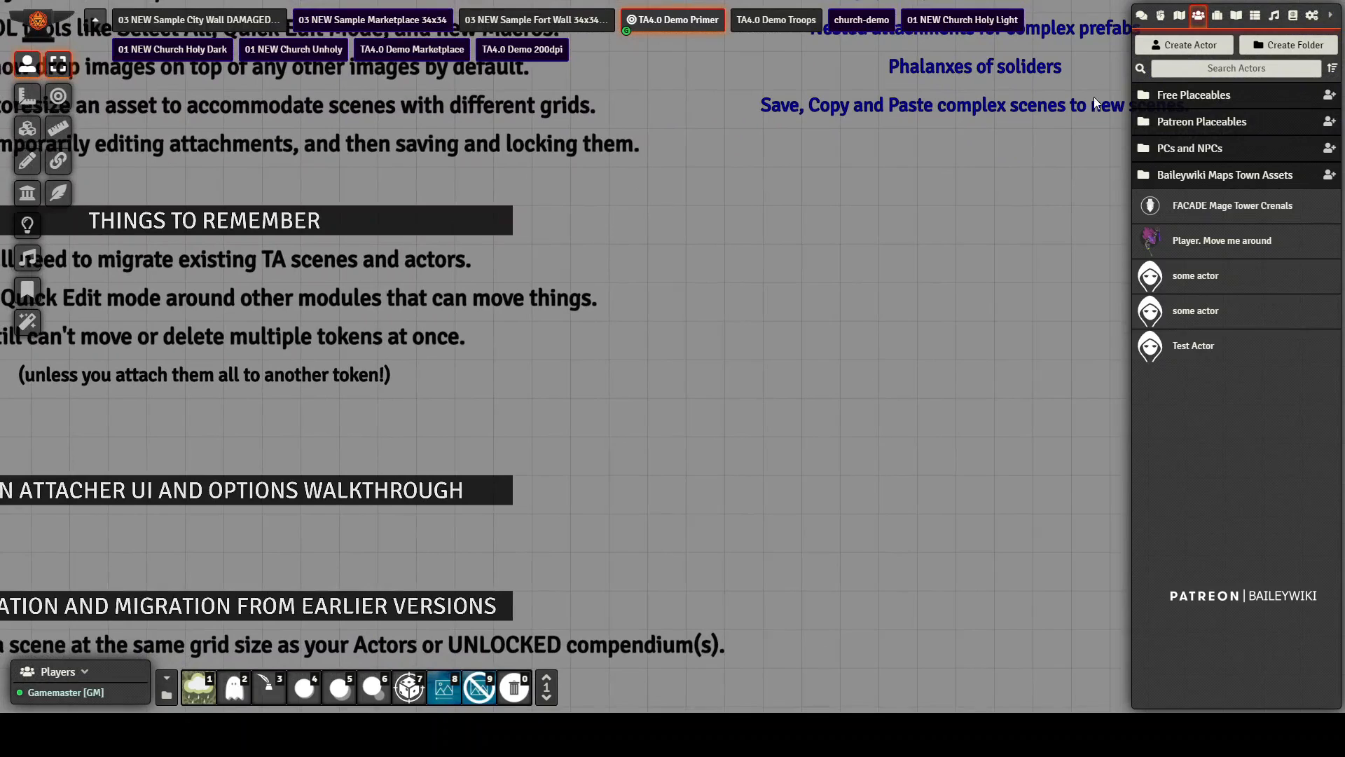
pyautogui.click(1262, 70)
pyautogui.write('torch')
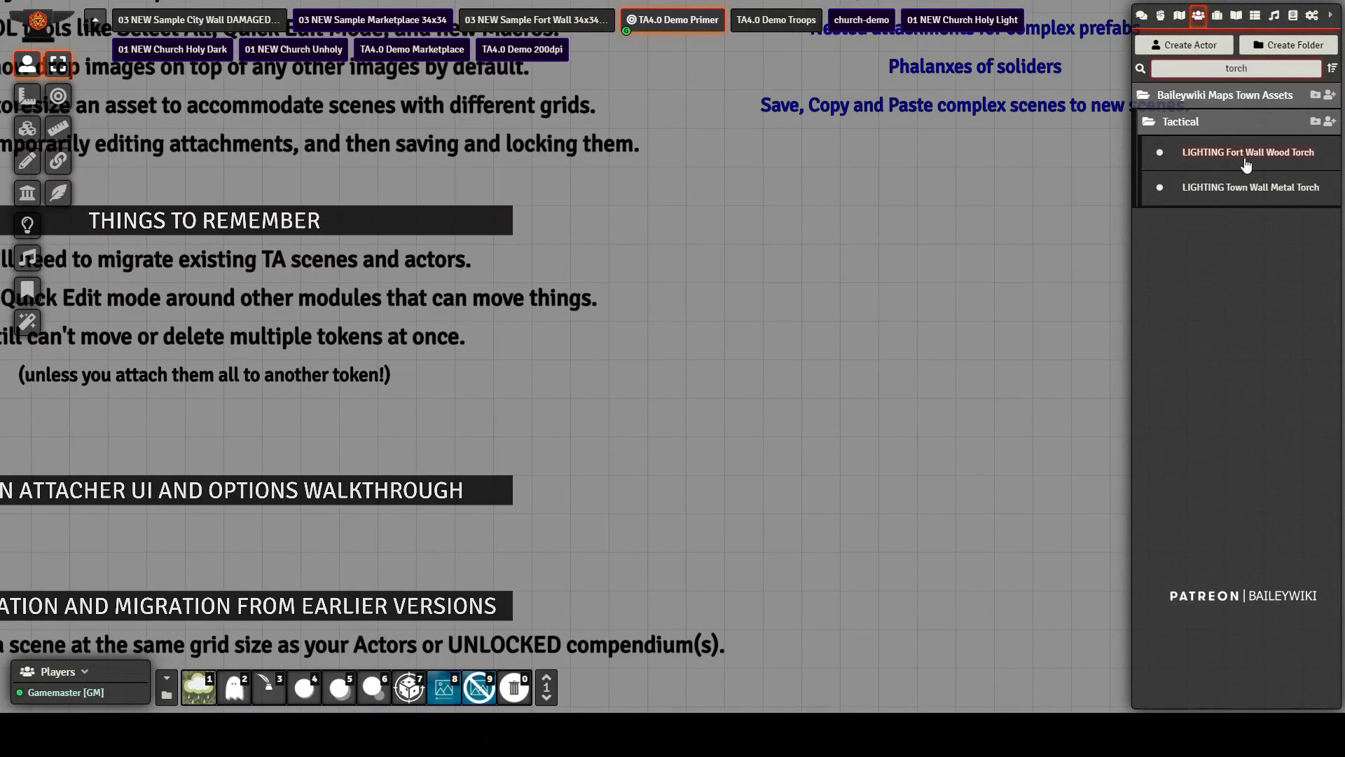
pyautogui.moveTo(1264, 154); pyautogui.dragTo(783, 338)
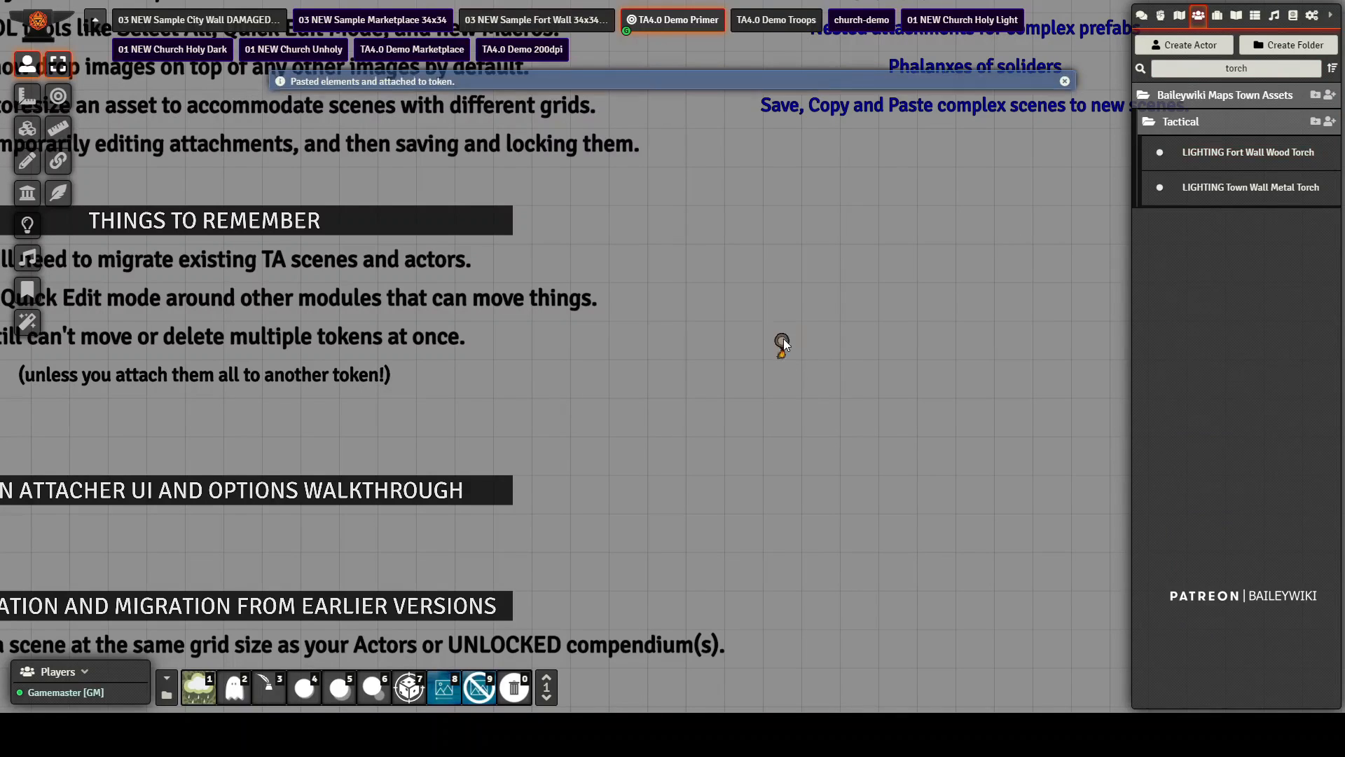
pyautogui.scroll(5, 787, 354)
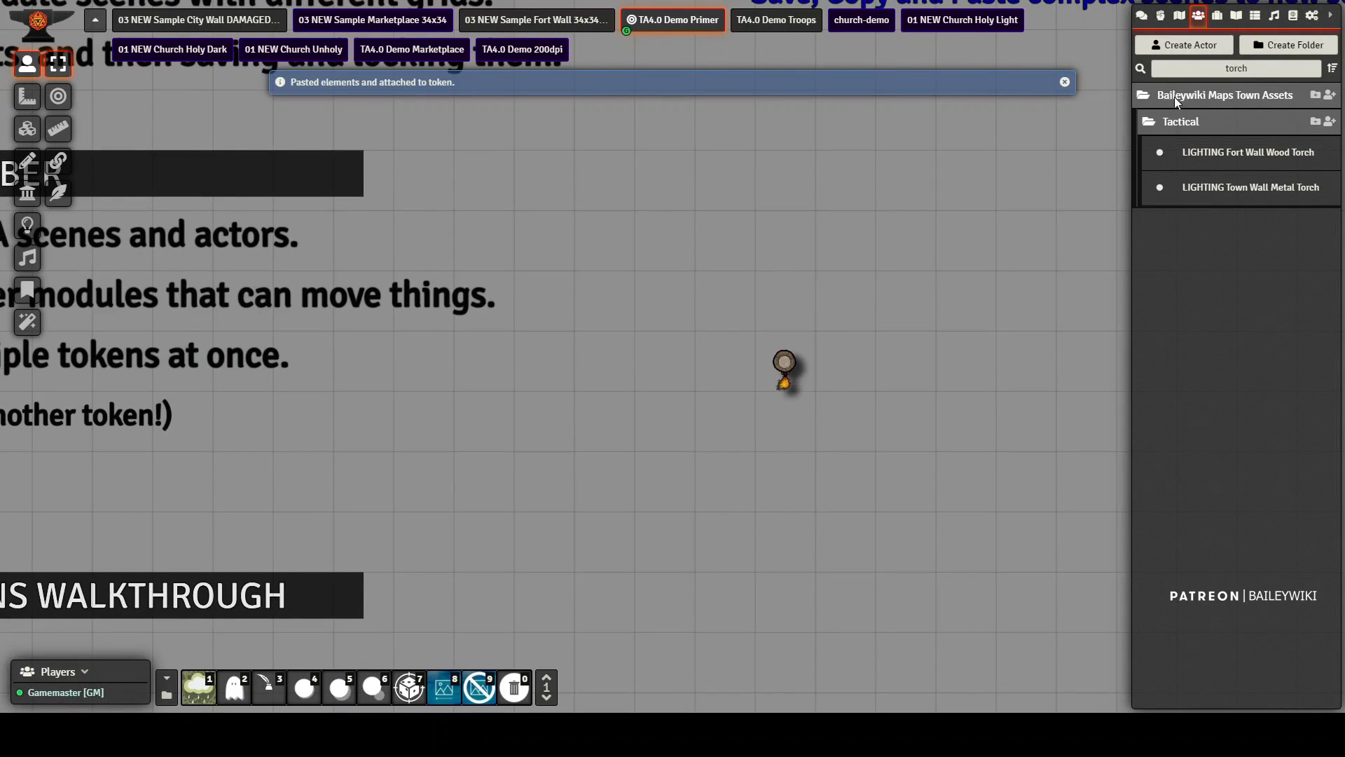
# Step: Find the utility actors and place UTILITY Building Token and UTILITY Control Token Dot near the torch
pyautogui.moveTo(1274, 68); pyautogui.dragTo(1169, 68)
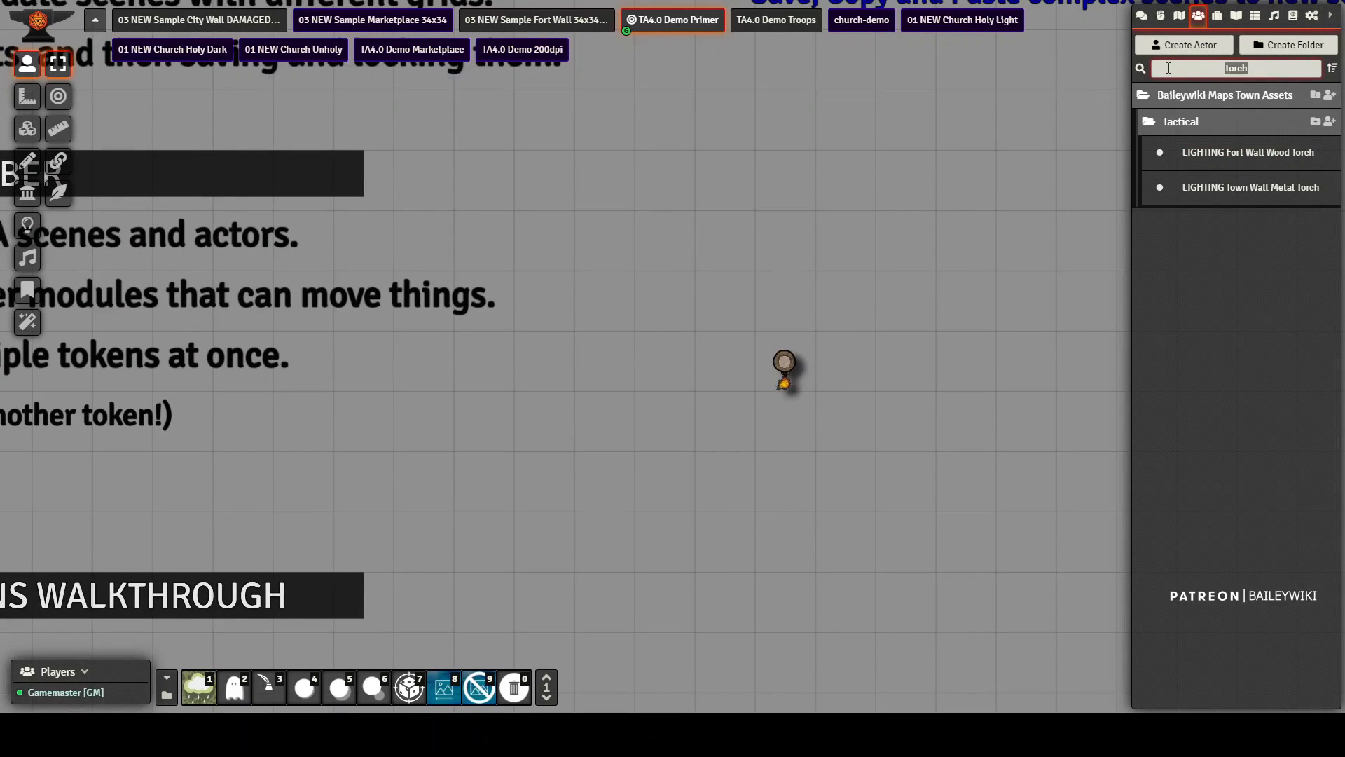
pyautogui.write('uti')
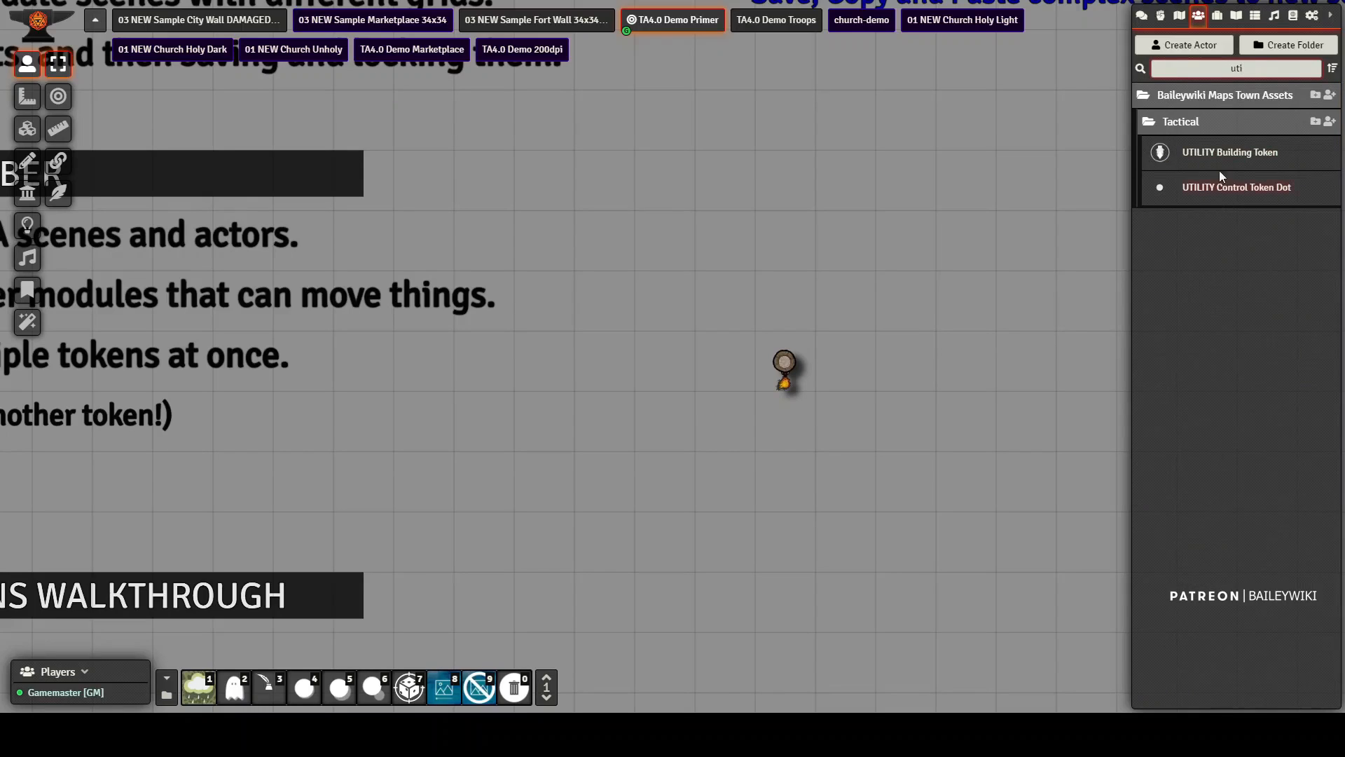
pyautogui.moveTo(1233, 151); pyautogui.dragTo(987, 250)
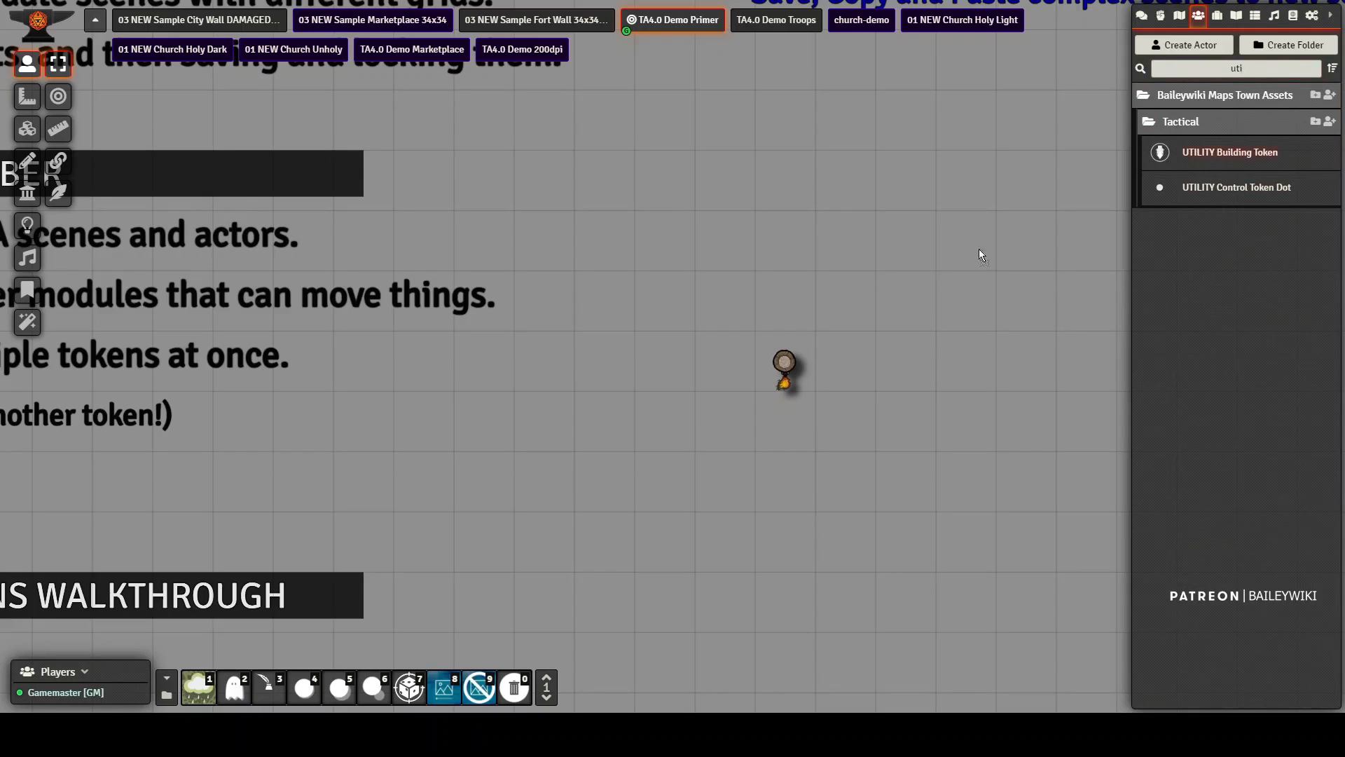
pyautogui.moveTo(904, 240); pyautogui.dragTo(905, 240)
pyautogui.moveTo(1238, 193); pyautogui.dragTo(1070, 240)
pyautogui.moveTo(910, 300); pyautogui.dragTo(910, 301)
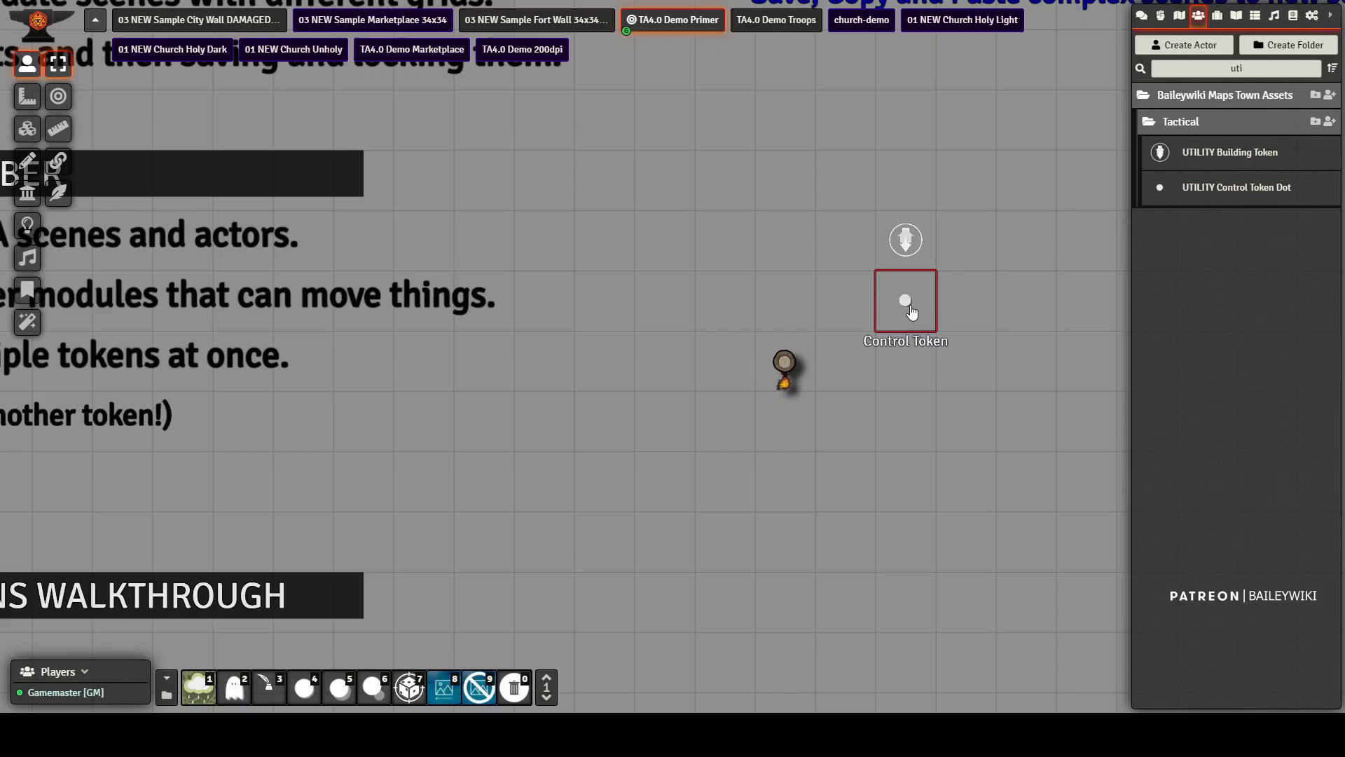
# Step: Delete the control dot and the building token near the torch
pyautogui.moveTo(905, 322); pyautogui.dragTo(748, 494)
pyautogui.press('Delete')
pyautogui.click(909, 243)
pyautogui.press('Delete')
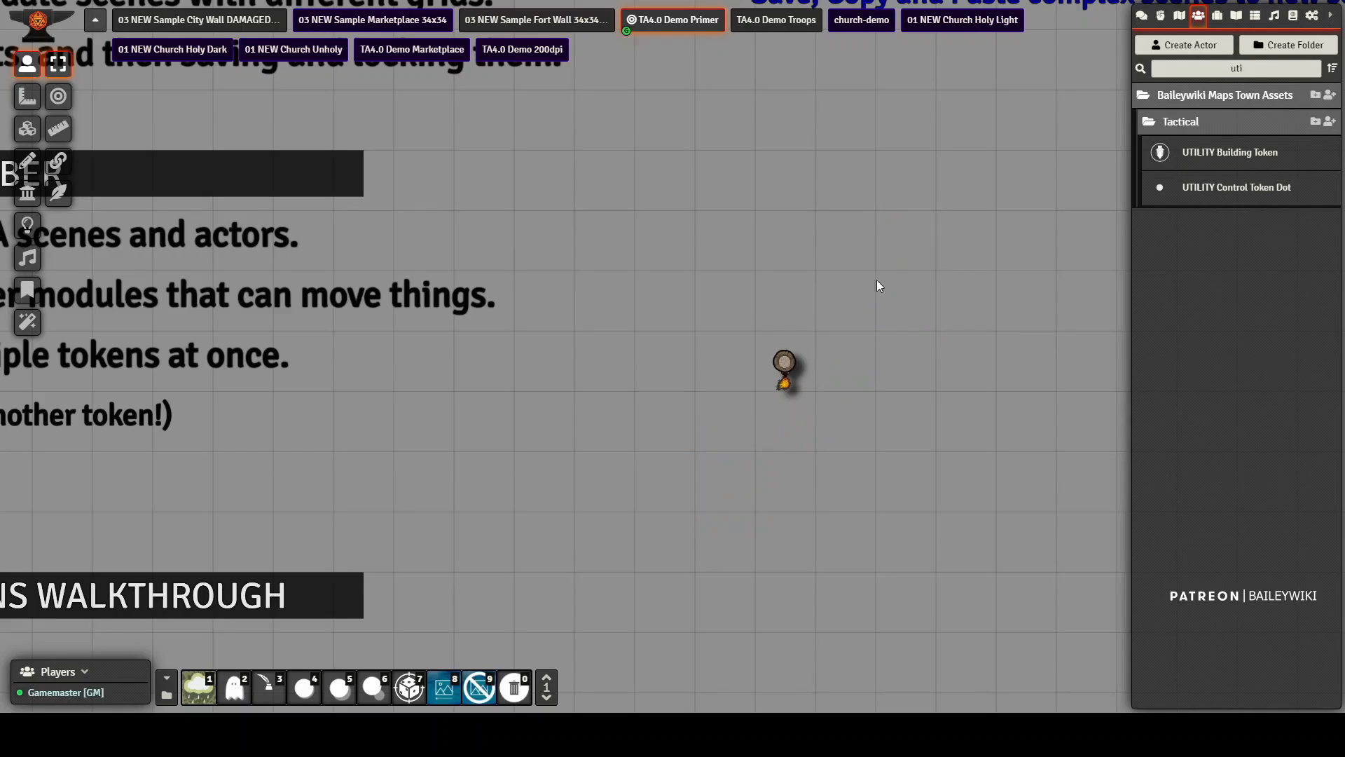
# Step: Detach all elements from the torch token and move the bare token one square above the torch
pyautogui.click(781, 366)
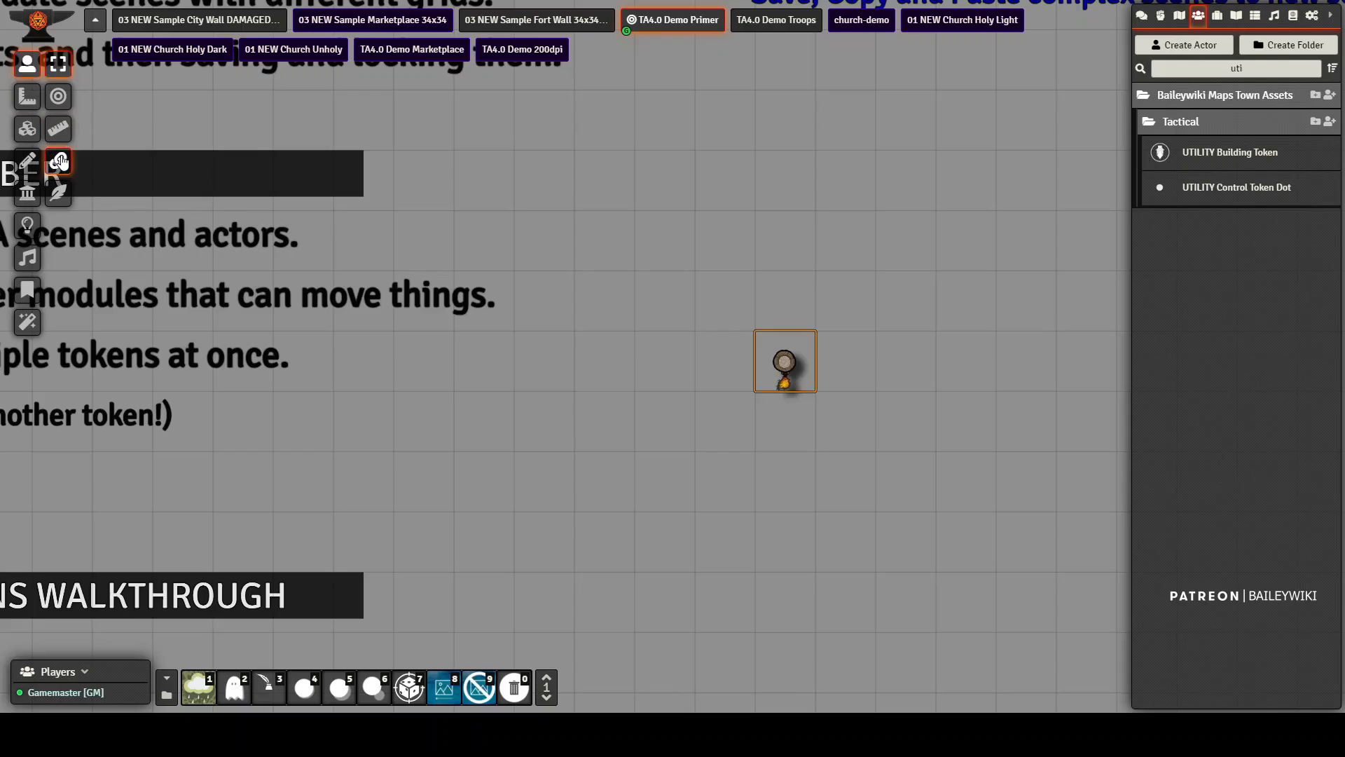
pyautogui.click(57, 162)
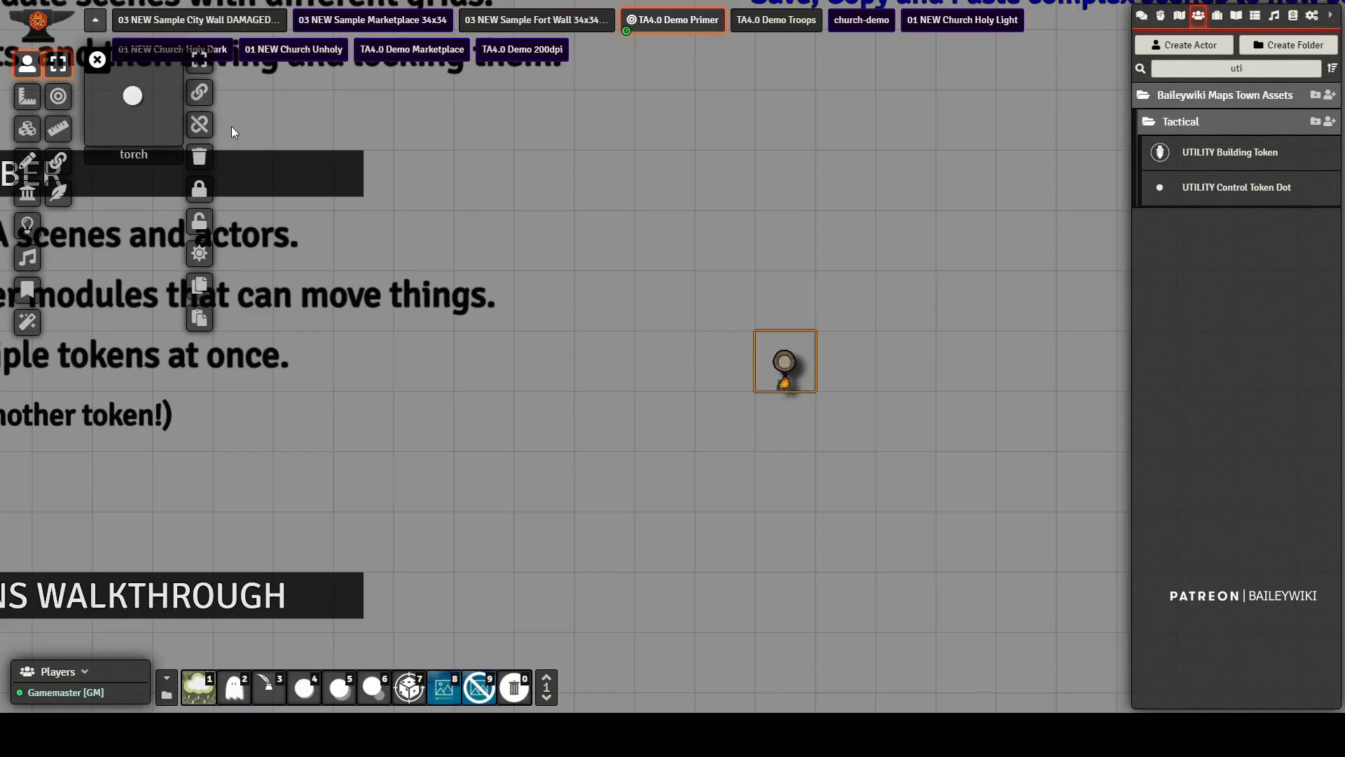
pyautogui.click(200, 158)
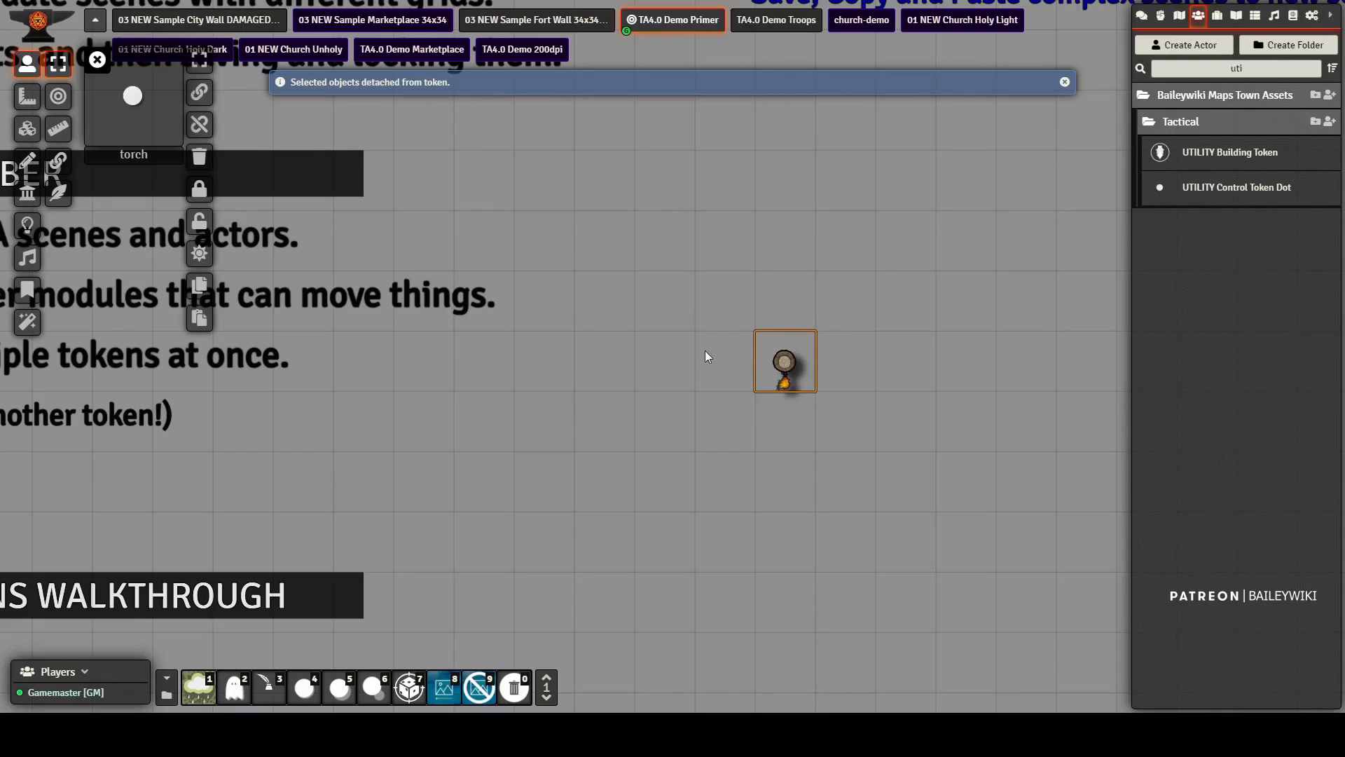
pyautogui.moveTo(784, 358); pyautogui.dragTo(792, 321)
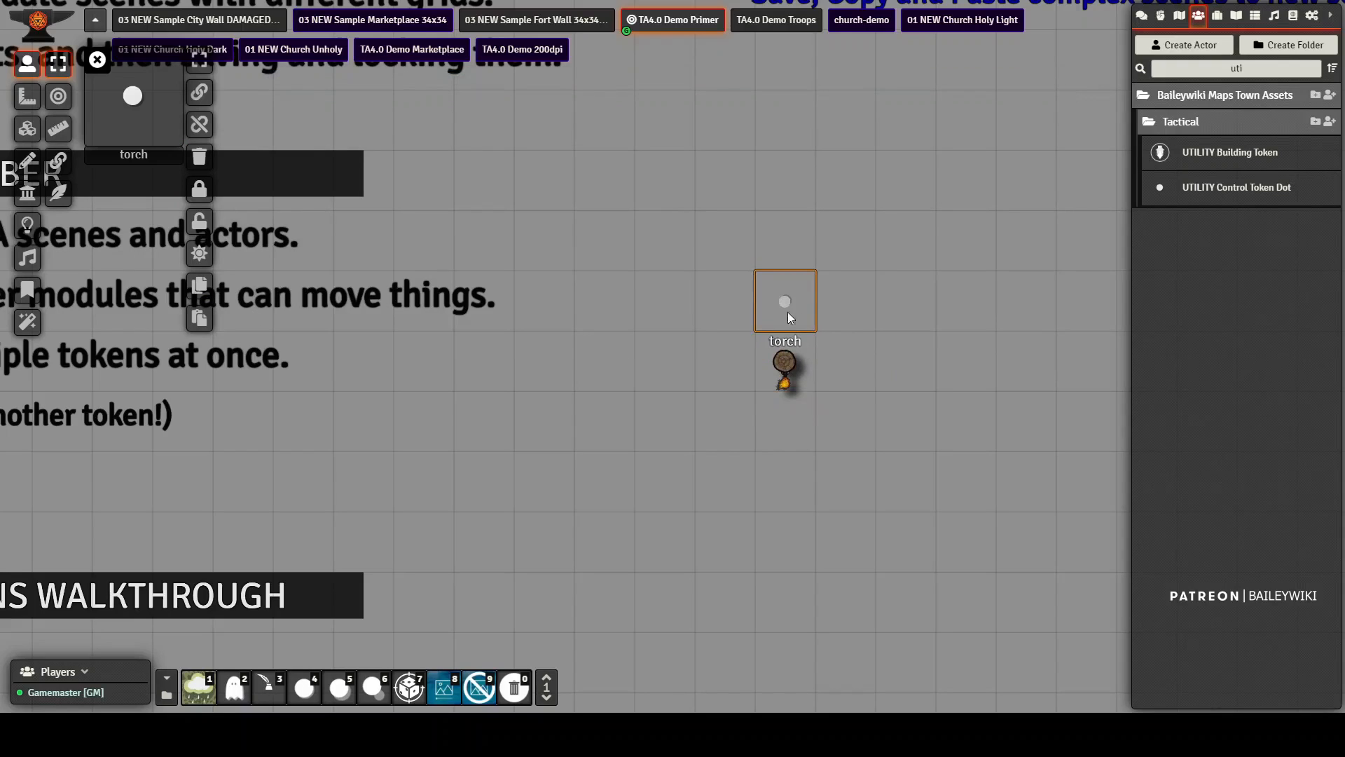
# Step: Inspect the detached torch tile and open the configuration of the torch's light source
pyautogui.click(28, 128)
pyautogui.click(798, 363)
pyautogui.moveTo(799, 363)
pyautogui.mouseDown()
pyautogui.moveTo(789, 428)
pyautogui.moveTo(775, 373)
pyautogui.mouseUp()
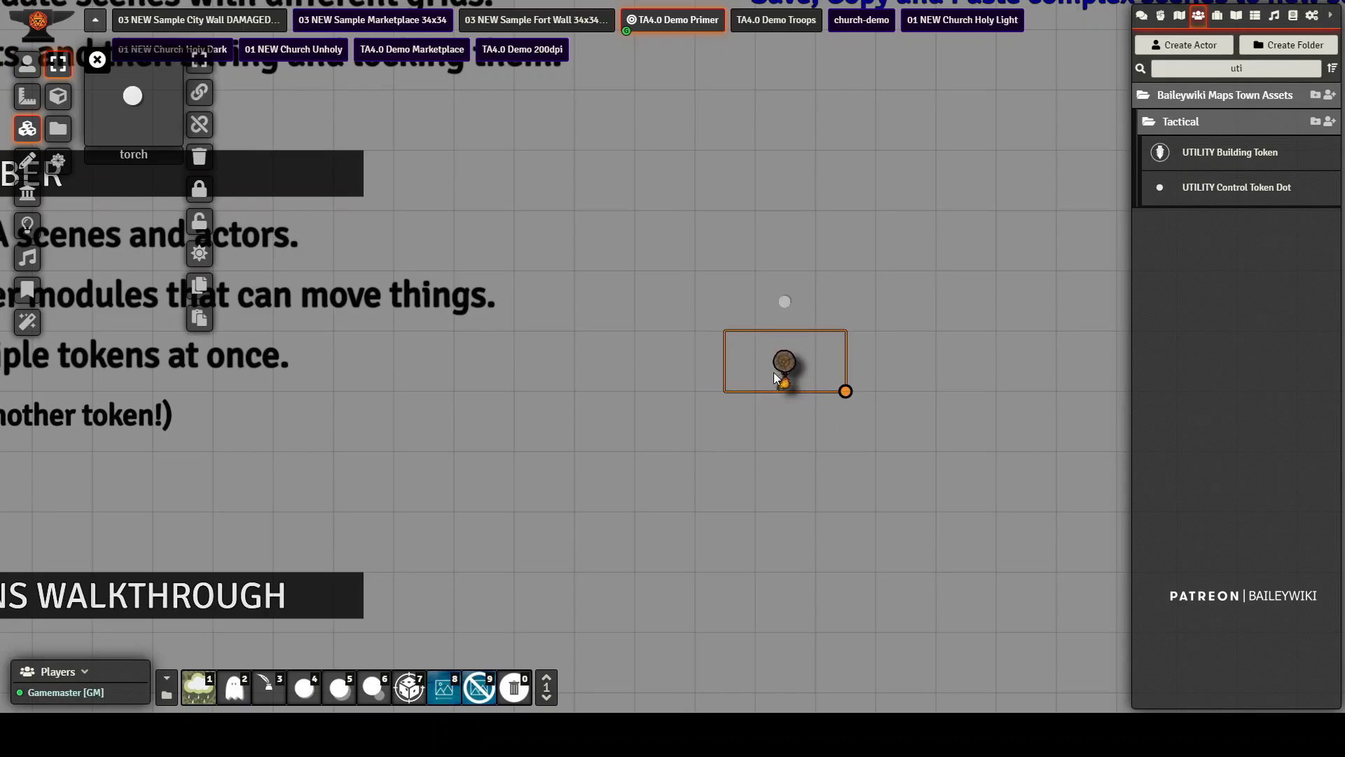
pyautogui.click(27, 224)
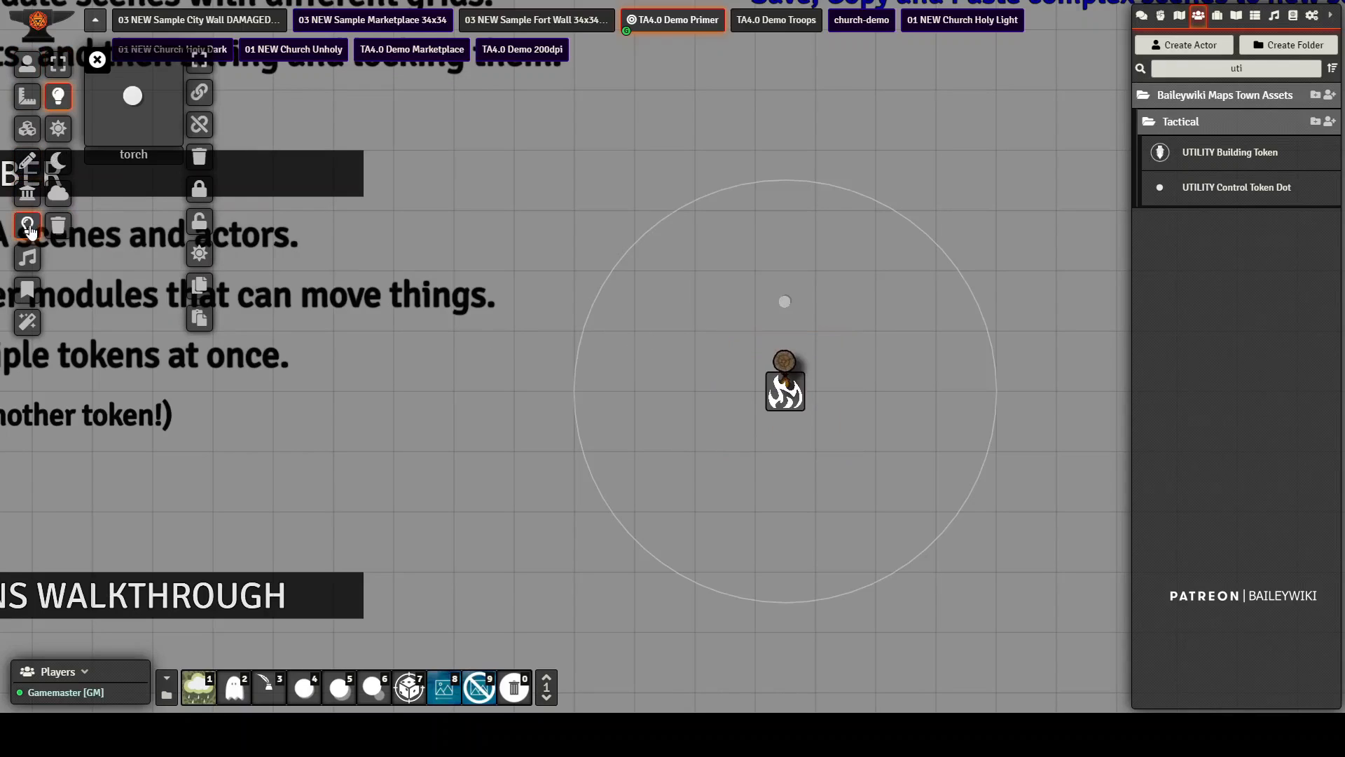
pyautogui.doubleClick(784, 396)
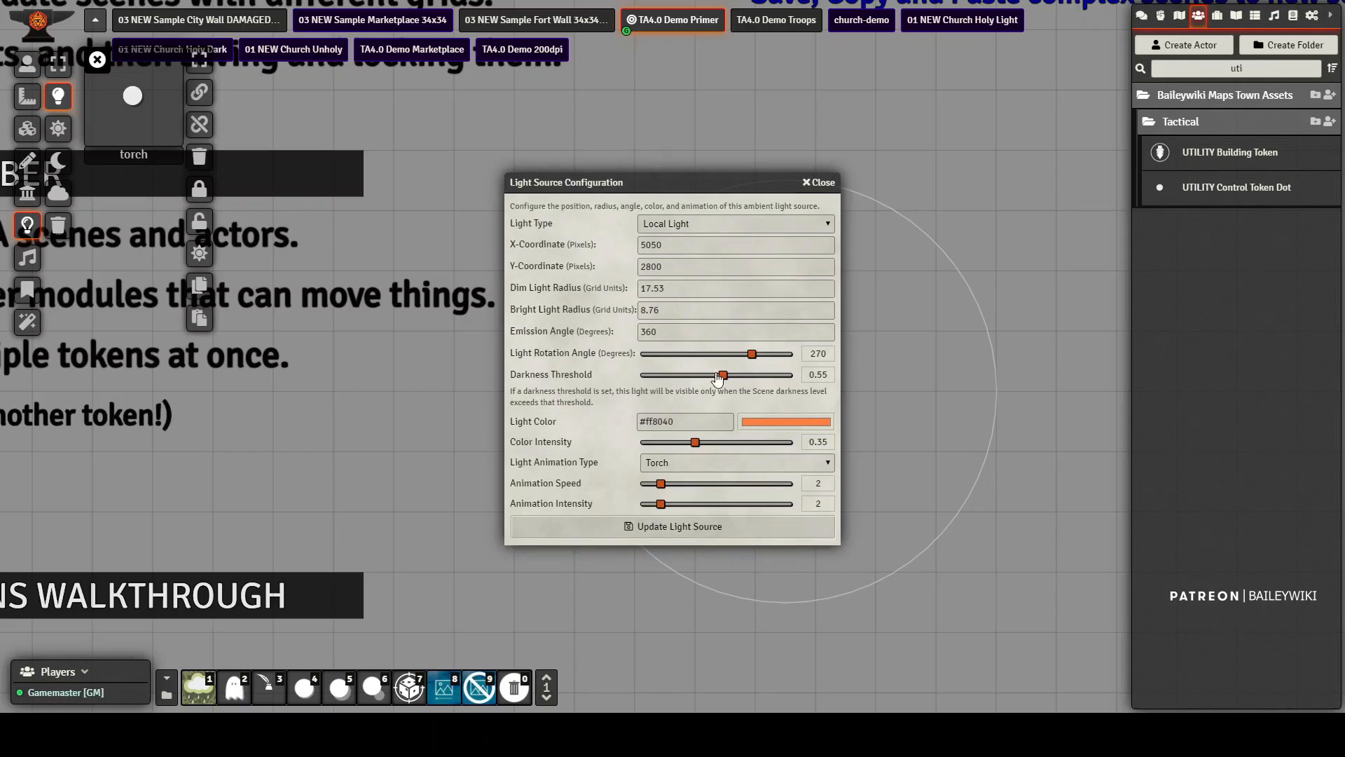
# Step: Lower the darkness threshold of the torch's light source to its minimum and update the light
pyautogui.moveTo(716, 378); pyautogui.dragTo(612, 373)
pyautogui.click(713, 527)
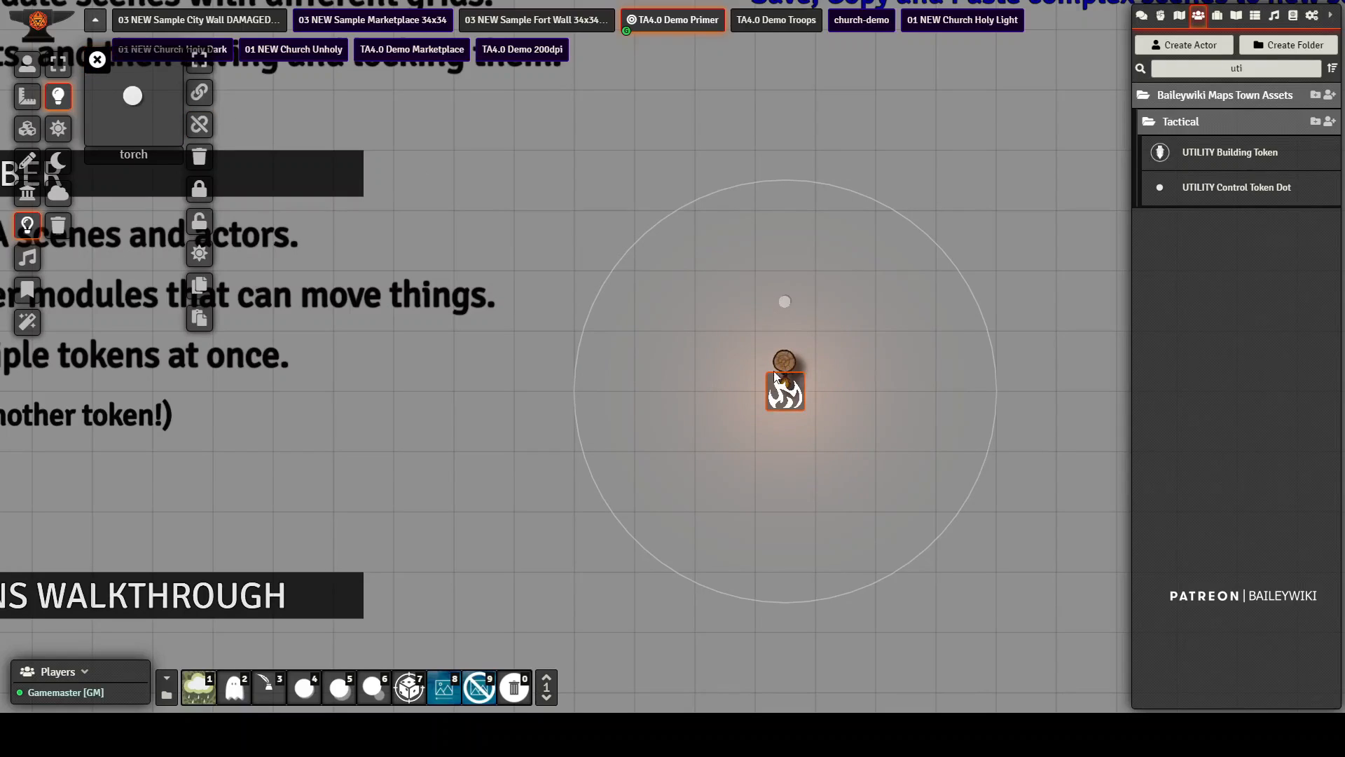
# Step: Move the bare torch token back onto the torch tile
pyautogui.click(27, 66)
pyautogui.moveTo(800, 299); pyautogui.dragTo(784, 359)
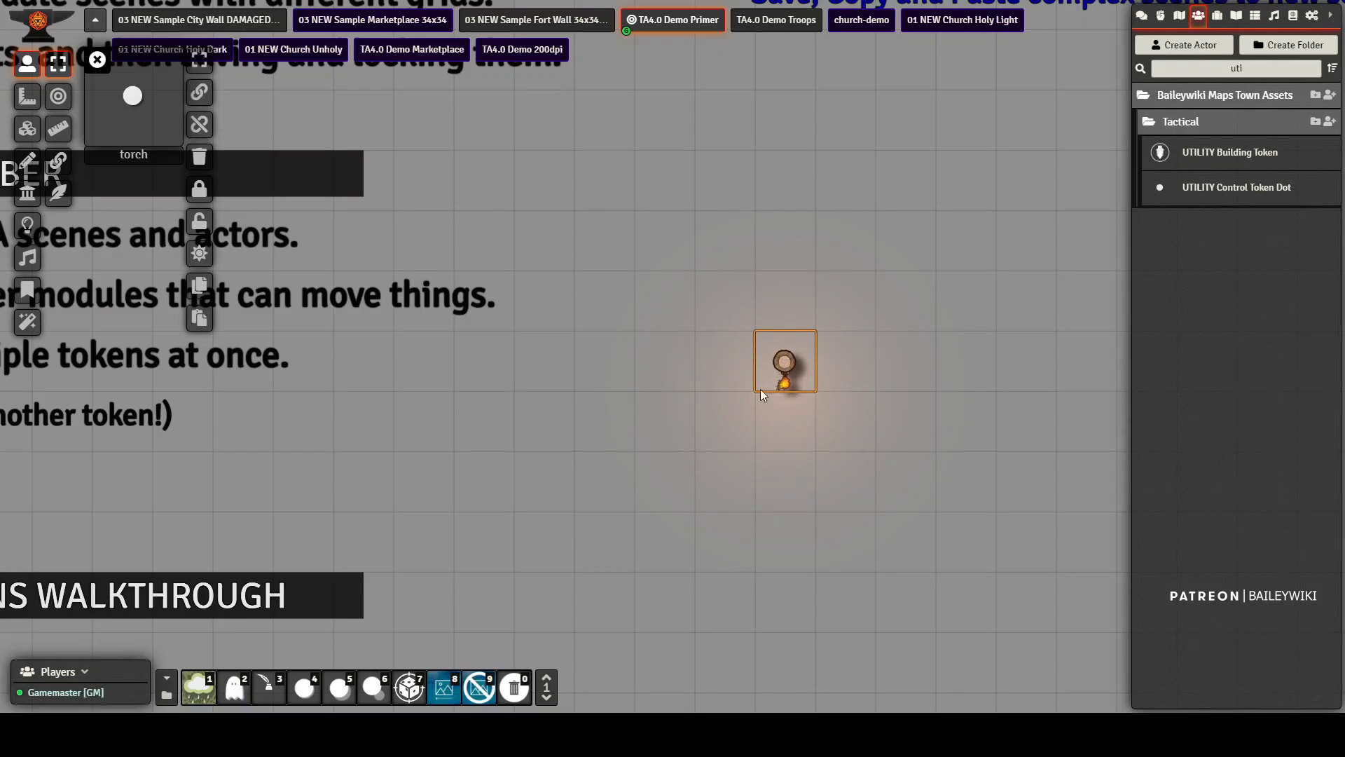
pyautogui.click(851, 290)
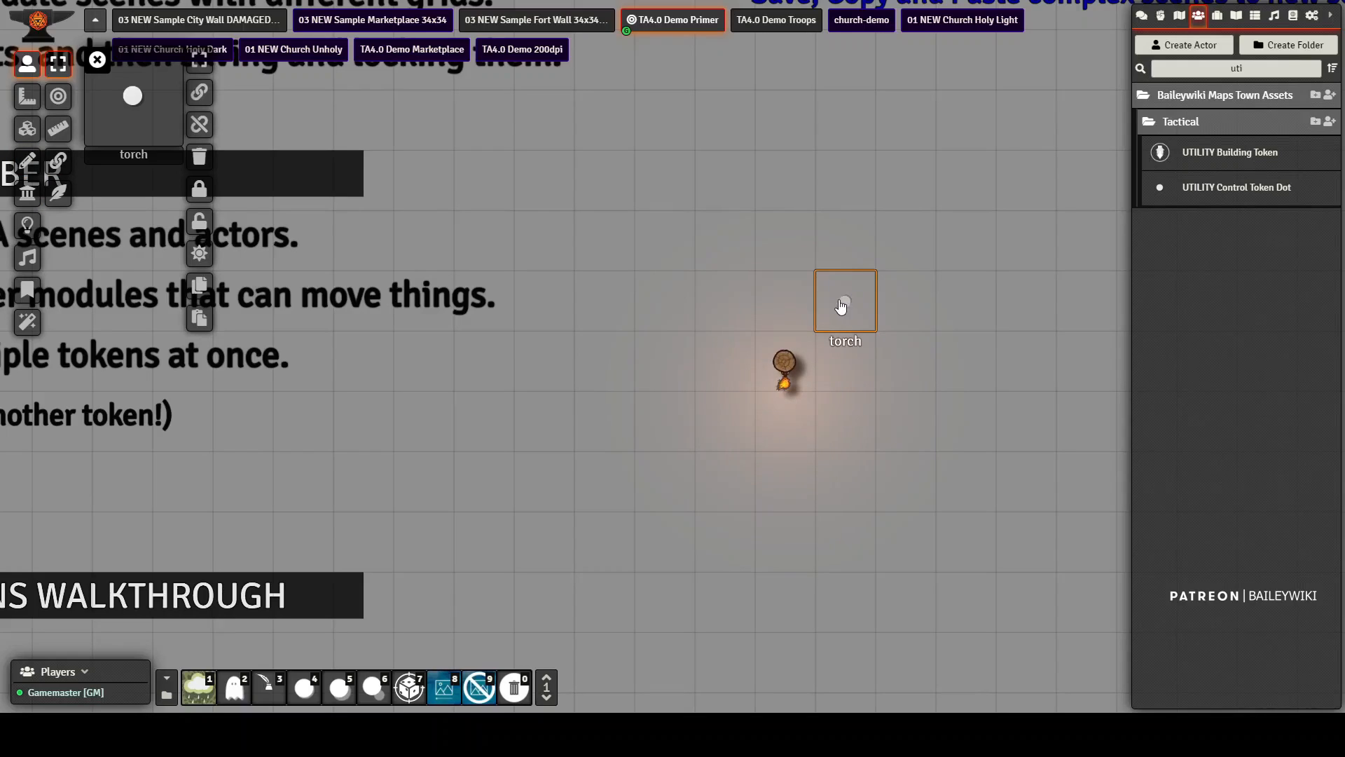
pyautogui.moveTo(856, 307); pyautogui.dragTo(799, 358)
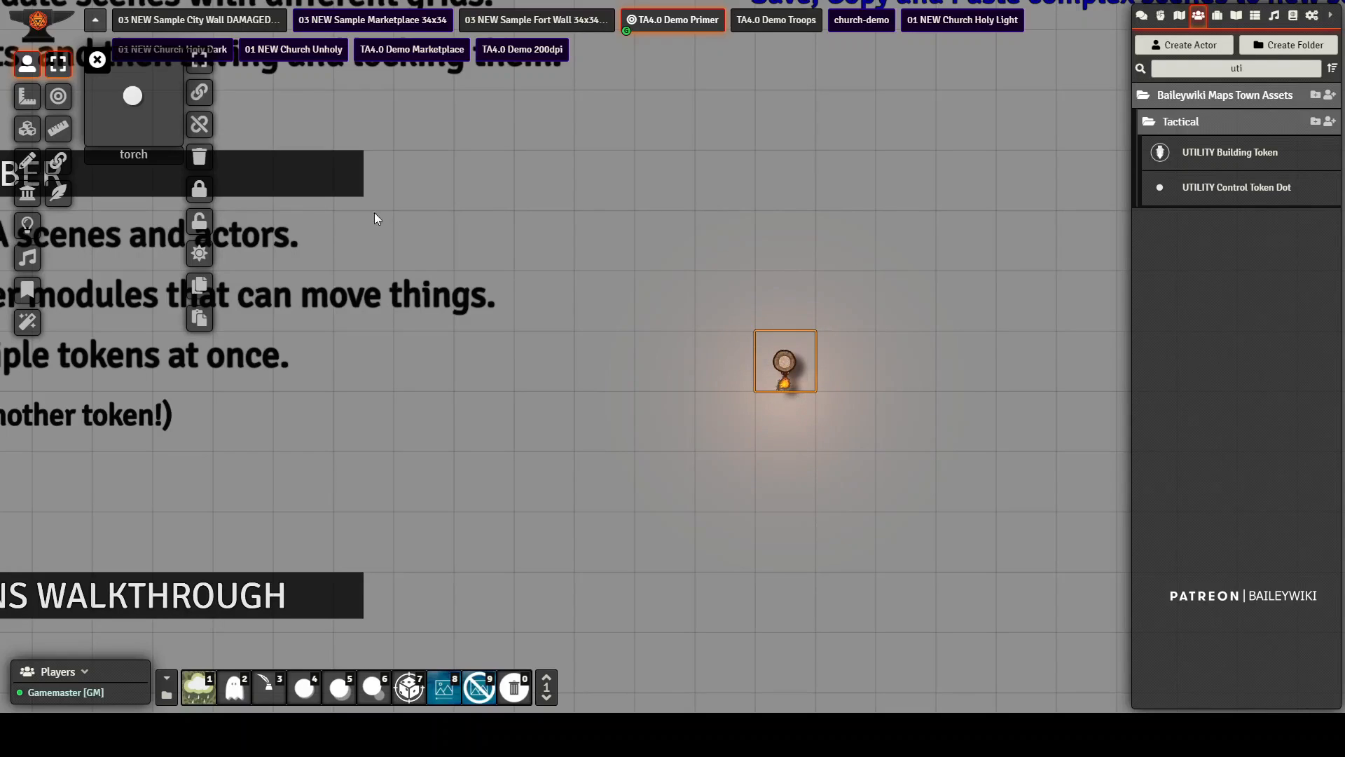
# Step: Attach the torch tile and its light source to the torch token with Token Attacher
pyautogui.click(199, 188)
pyautogui.click(27, 128)
pyautogui.click(776, 342)
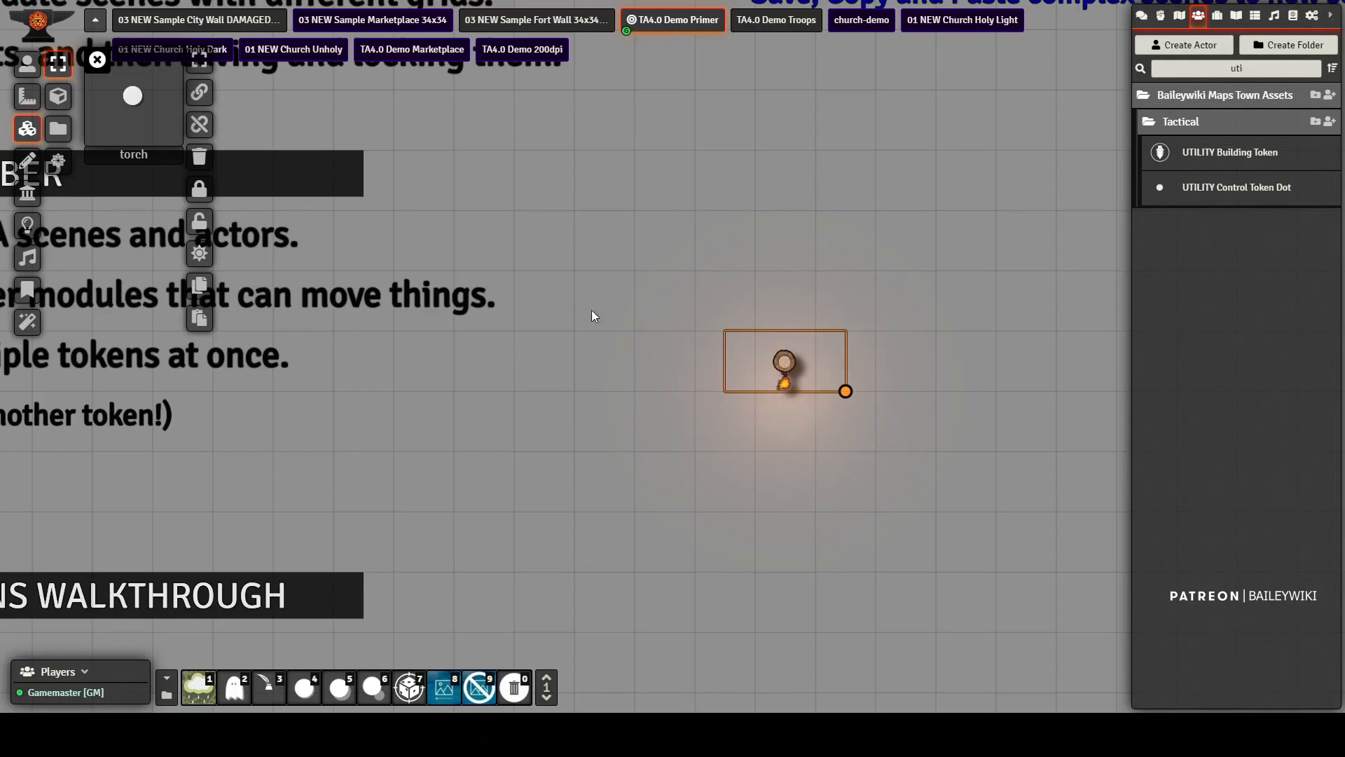
pyautogui.click(201, 94)
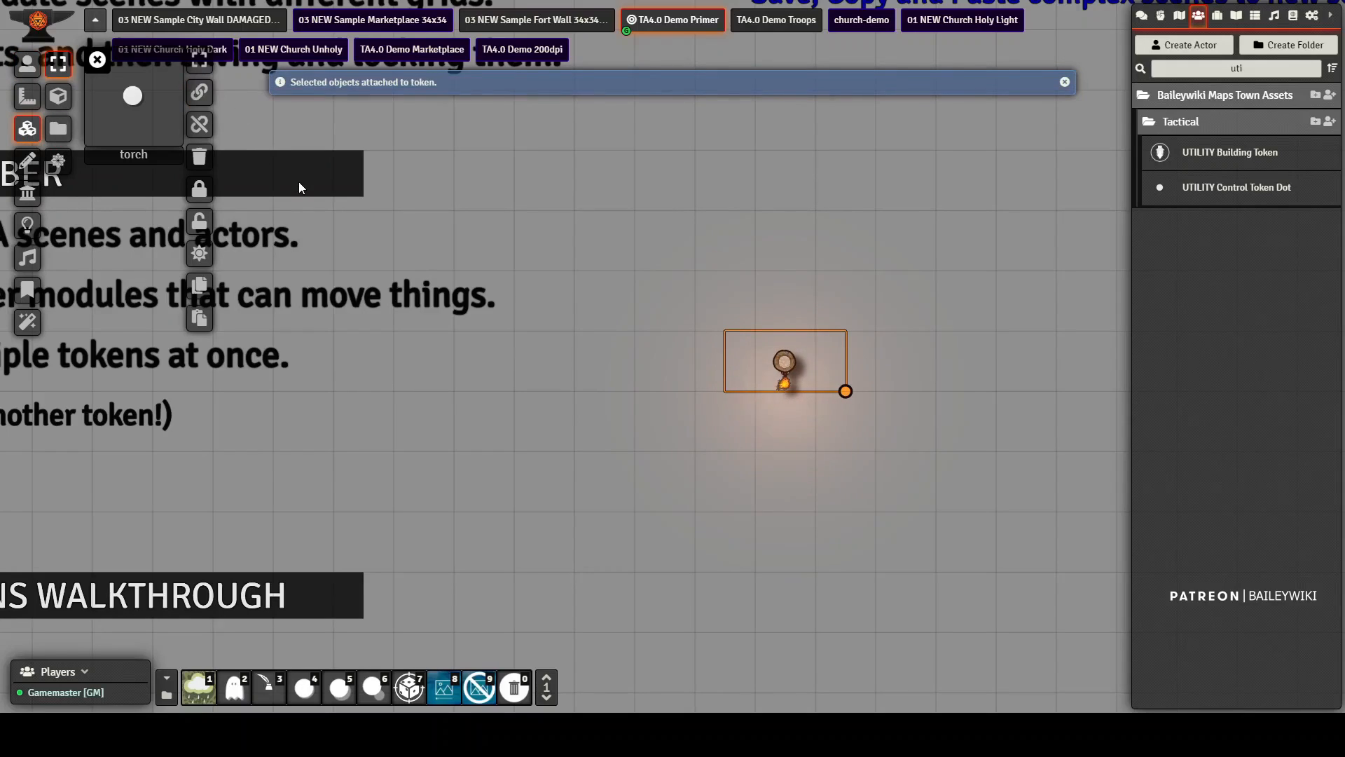
pyautogui.click(28, 225)
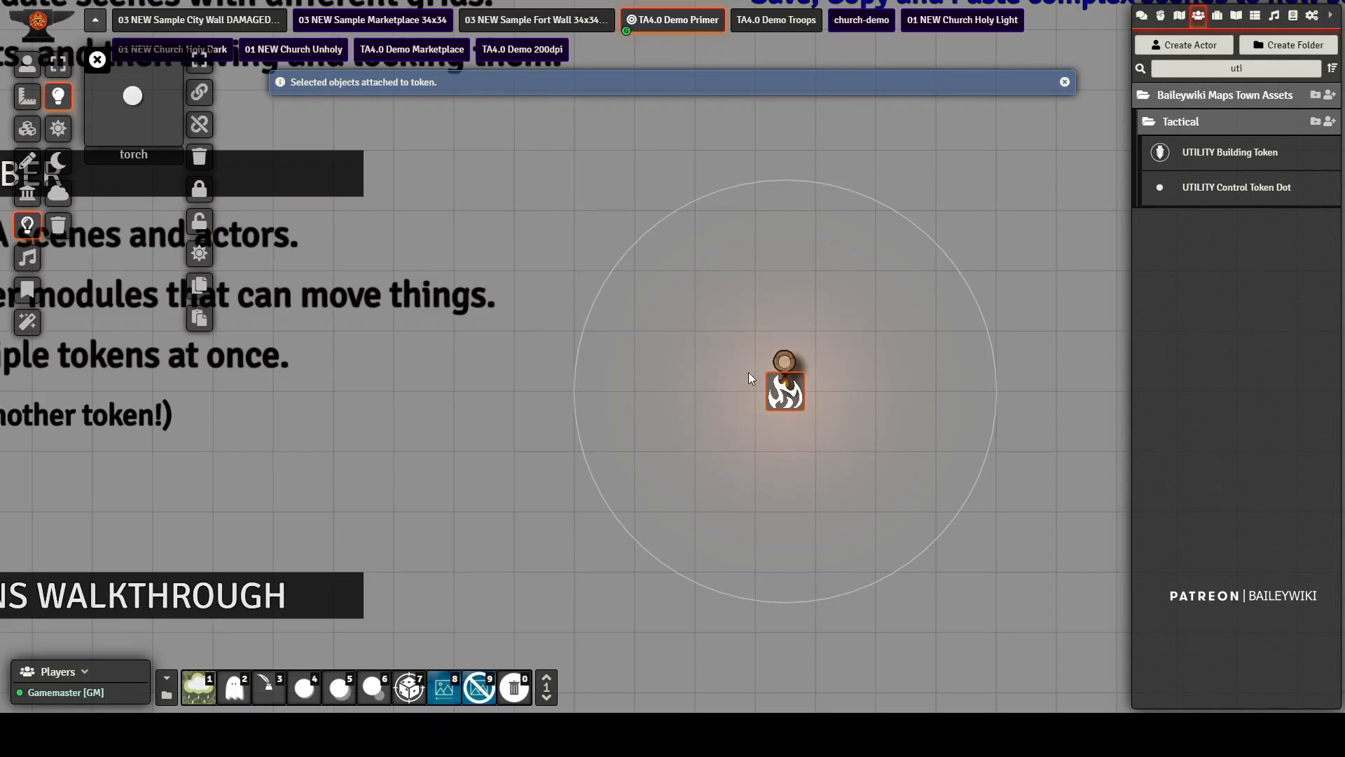
pyautogui.click(203, 93)
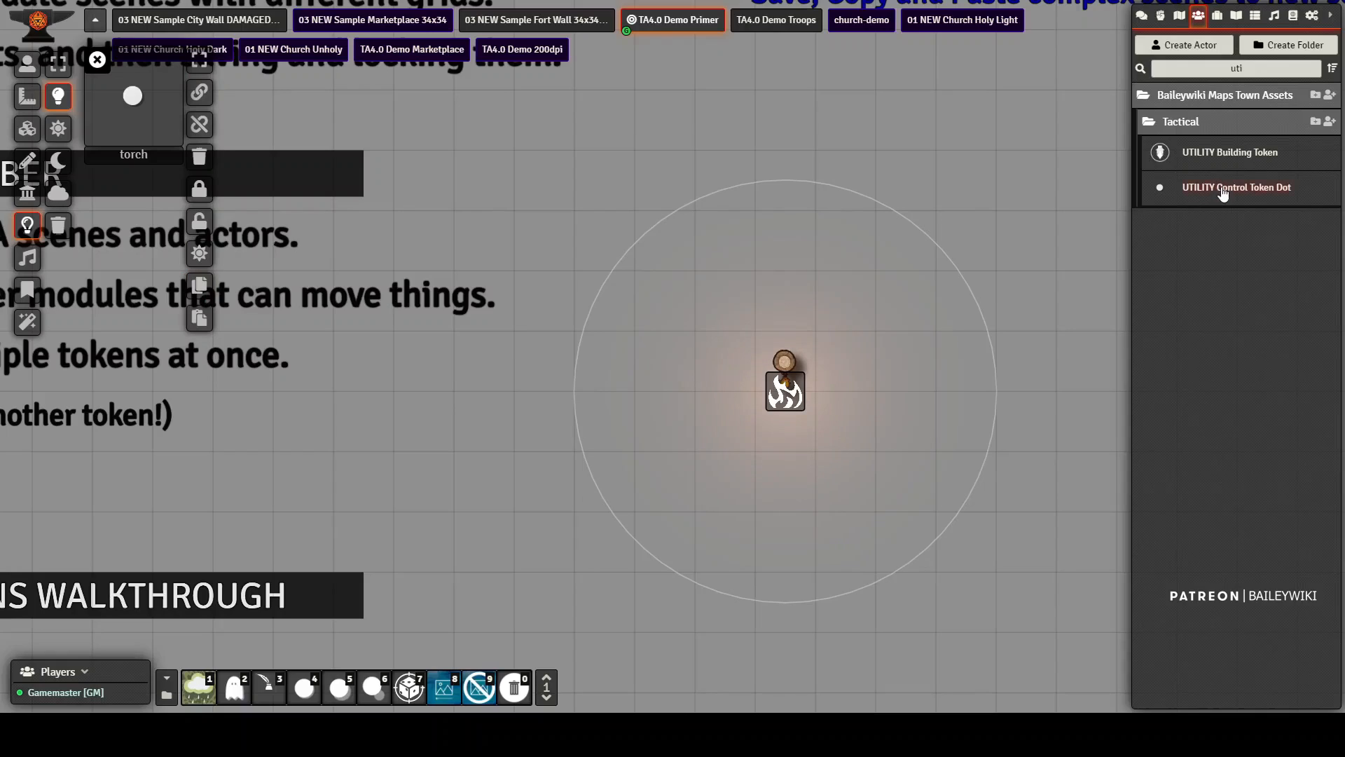
# Step: Copy the torch token's attached elements and paste them onto a UTILITY Control Token Dot placed three squares to its right
pyautogui.click(200, 285)
pyautogui.click(98, 61)
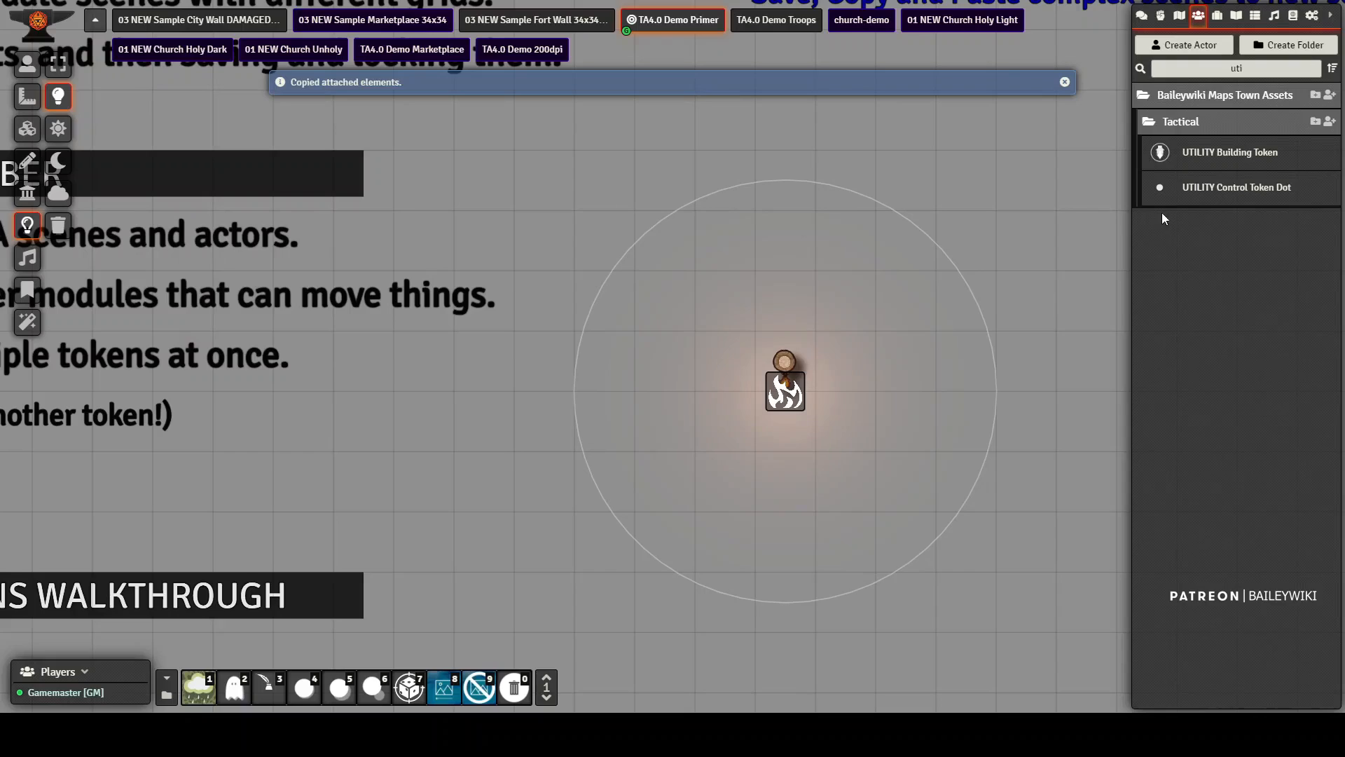
pyautogui.moveTo(973, 352); pyautogui.dragTo(969, 355)
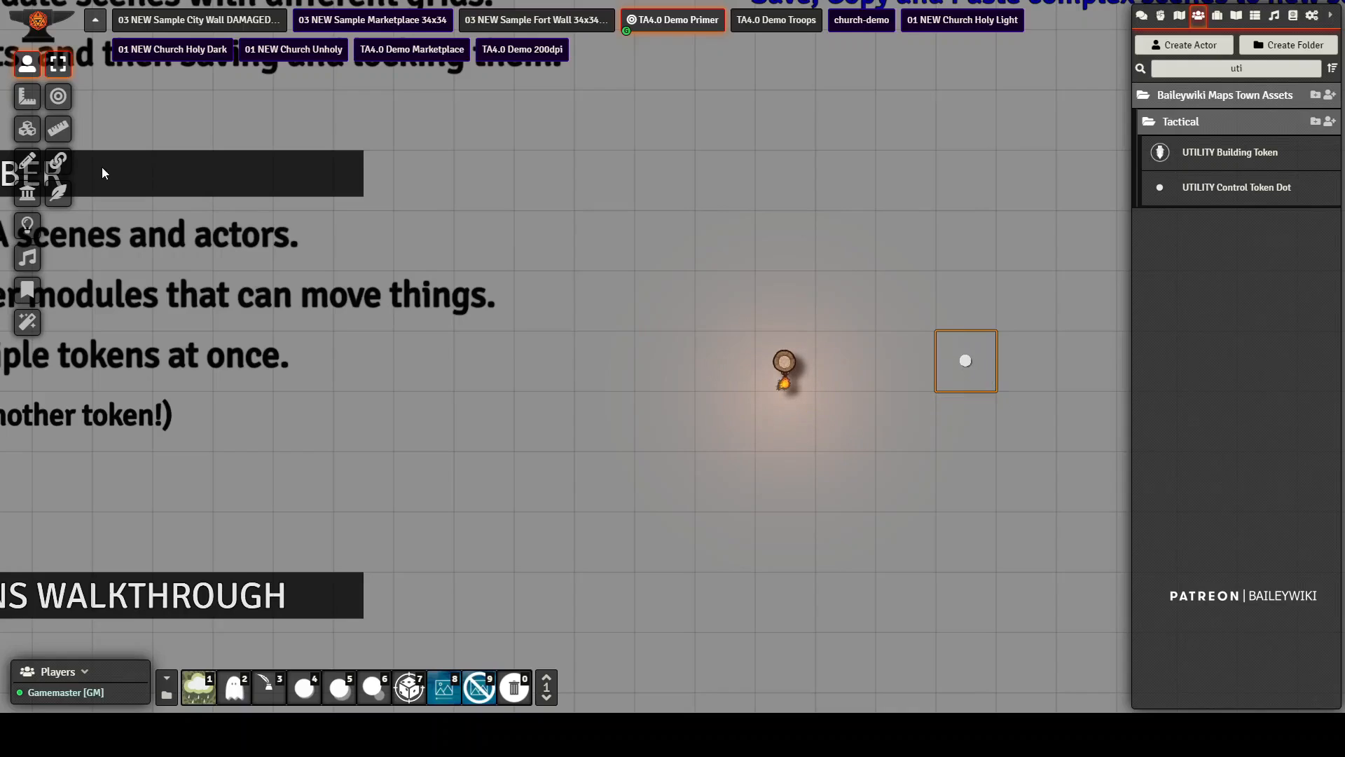
pyautogui.click(58, 162)
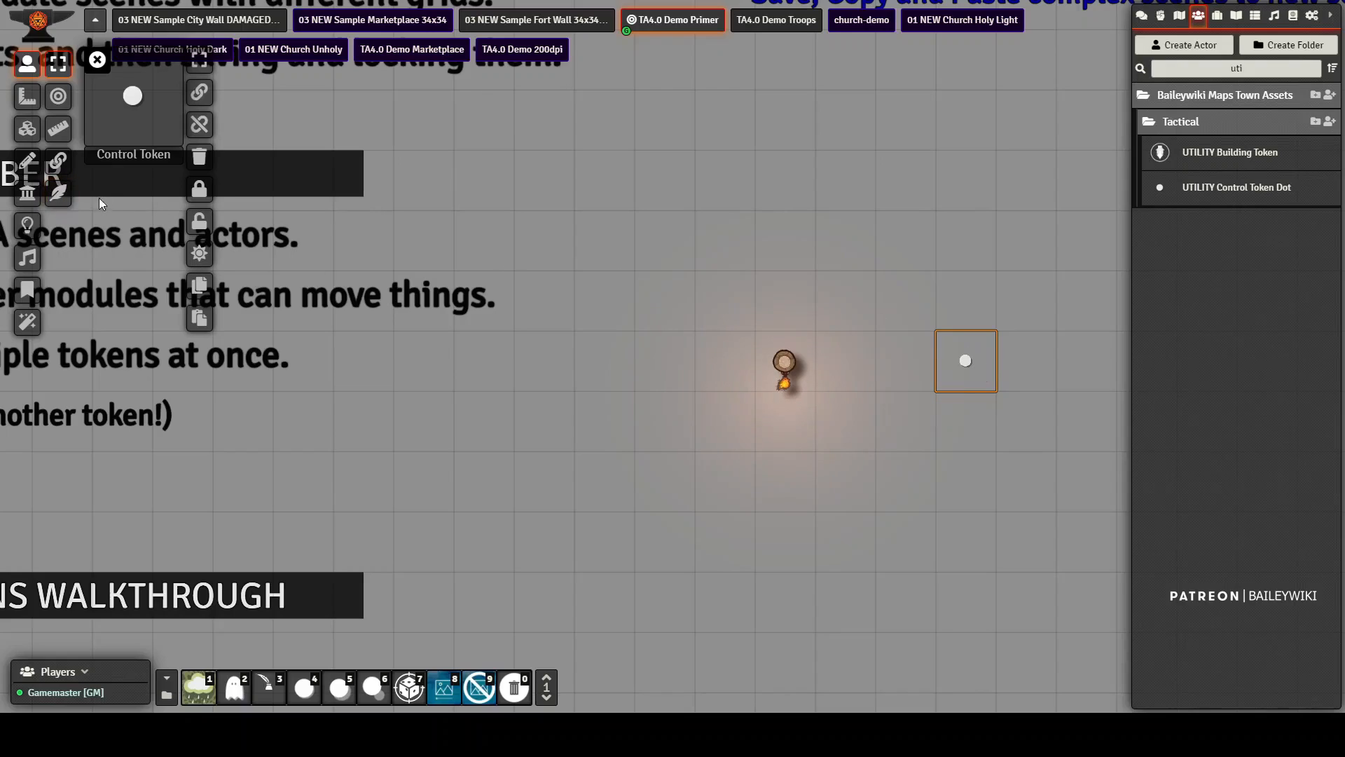
pyautogui.click(199, 320)
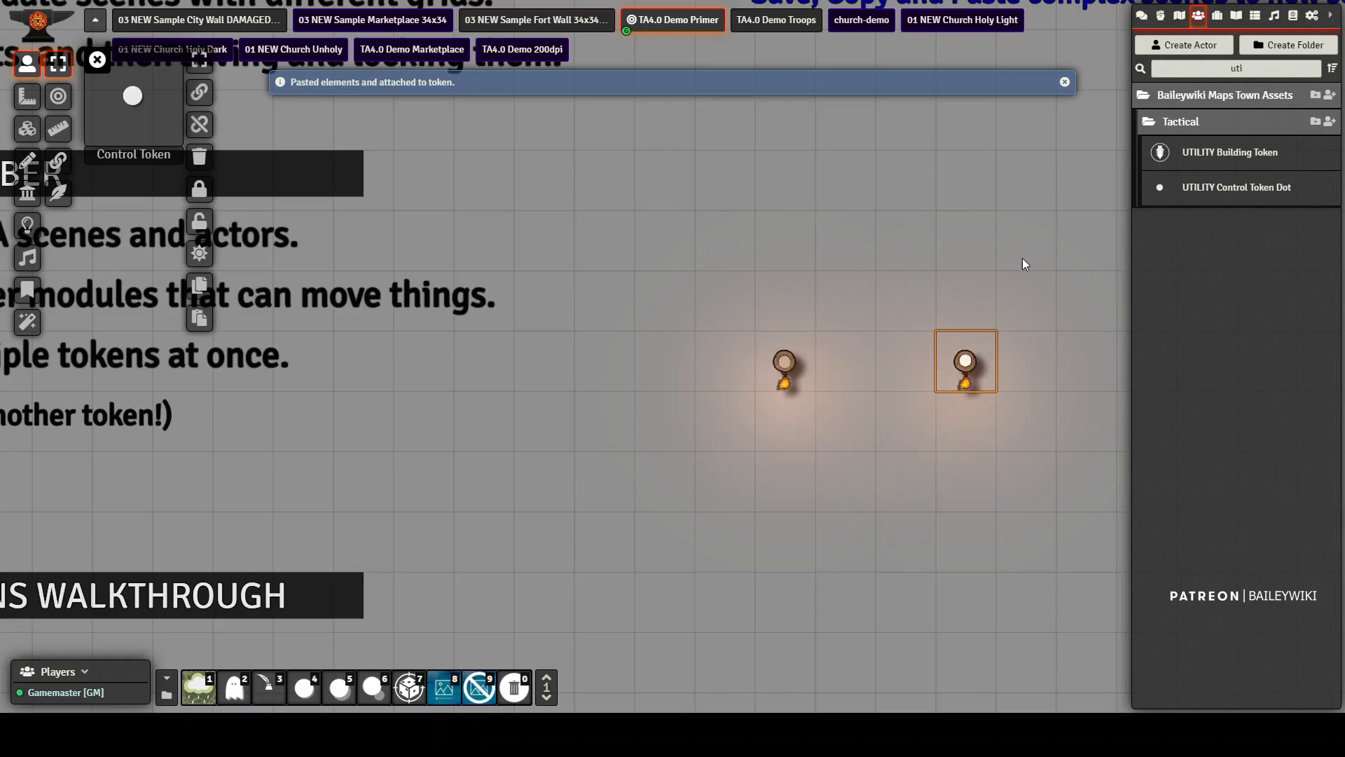
# Step: Attach the elements around the Control Token in one area selection across all layers, and end its attachment session
pyautogui.doubleClick(1205, 69)
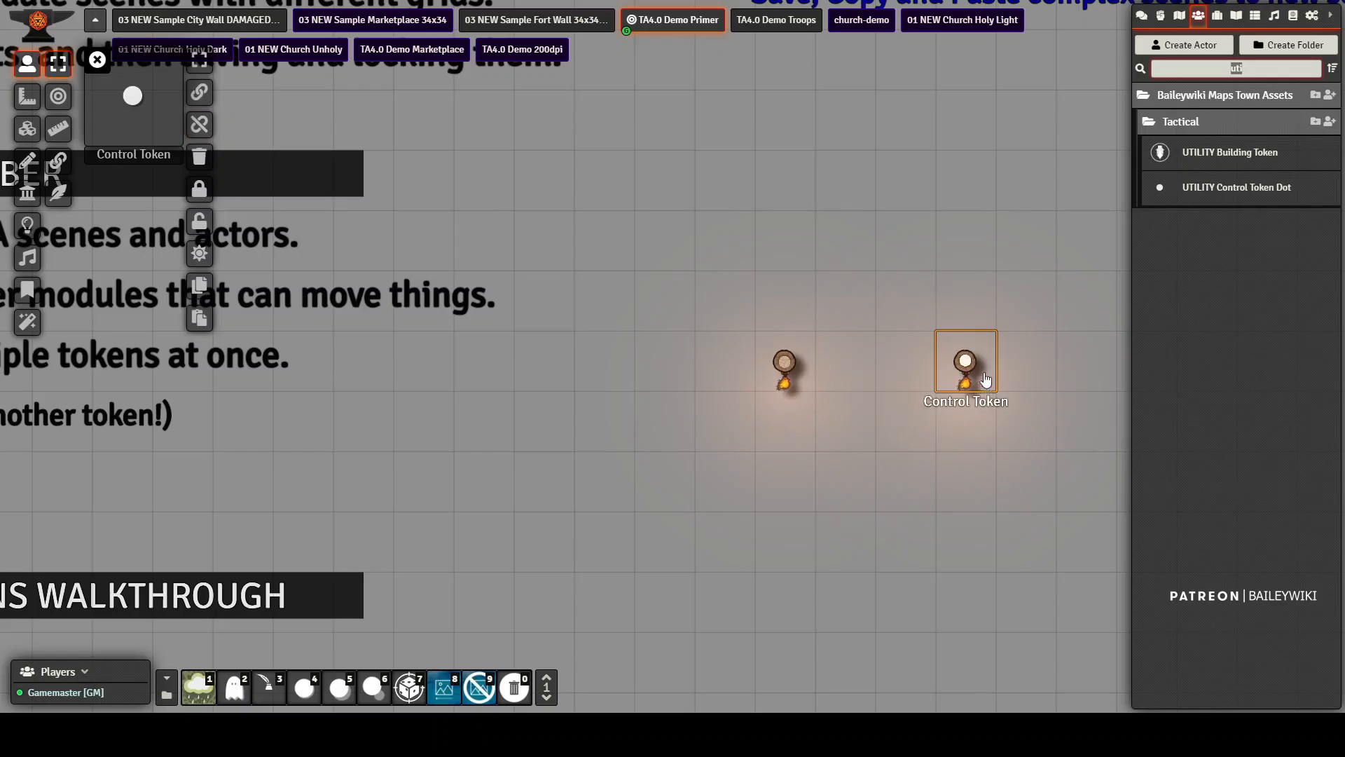
pyautogui.click(199, 63)
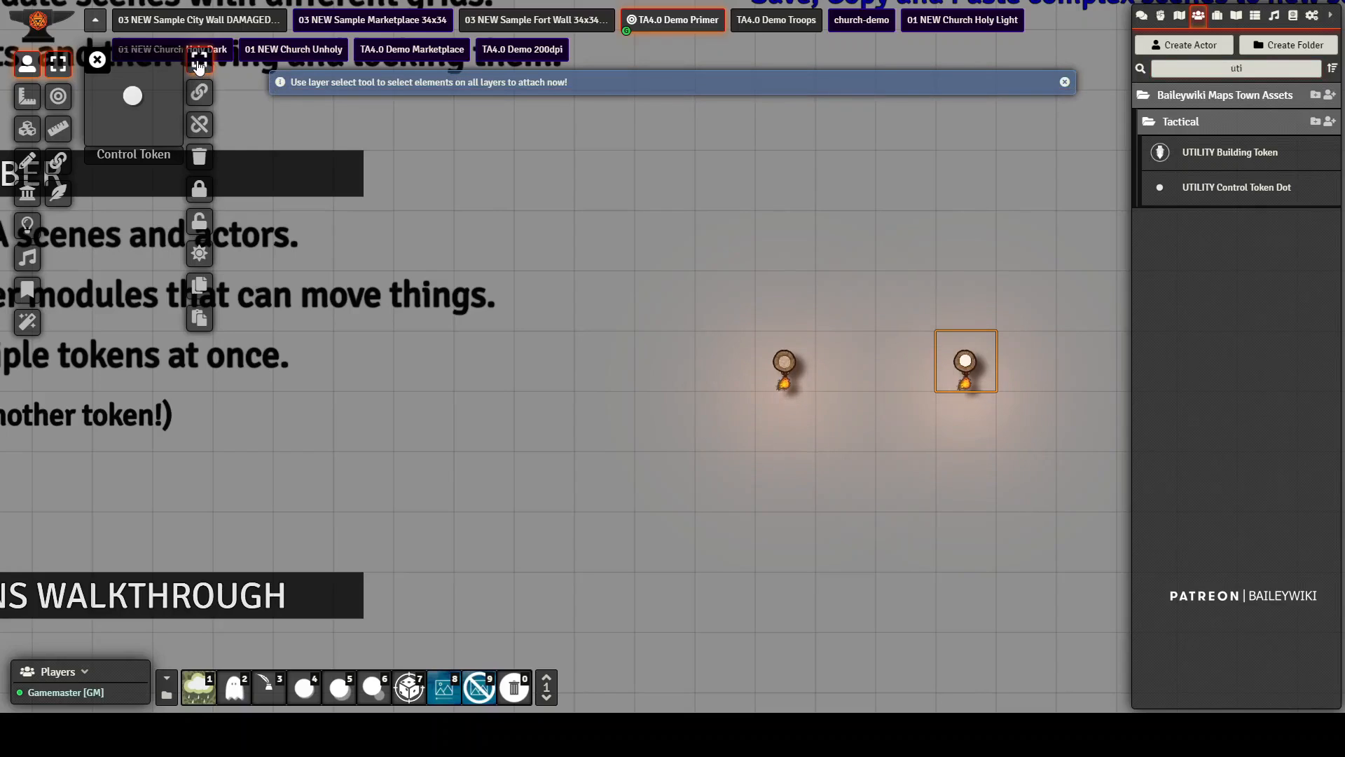
pyautogui.click(57, 66)
pyautogui.moveTo(910, 270); pyautogui.dragTo(1039, 482)
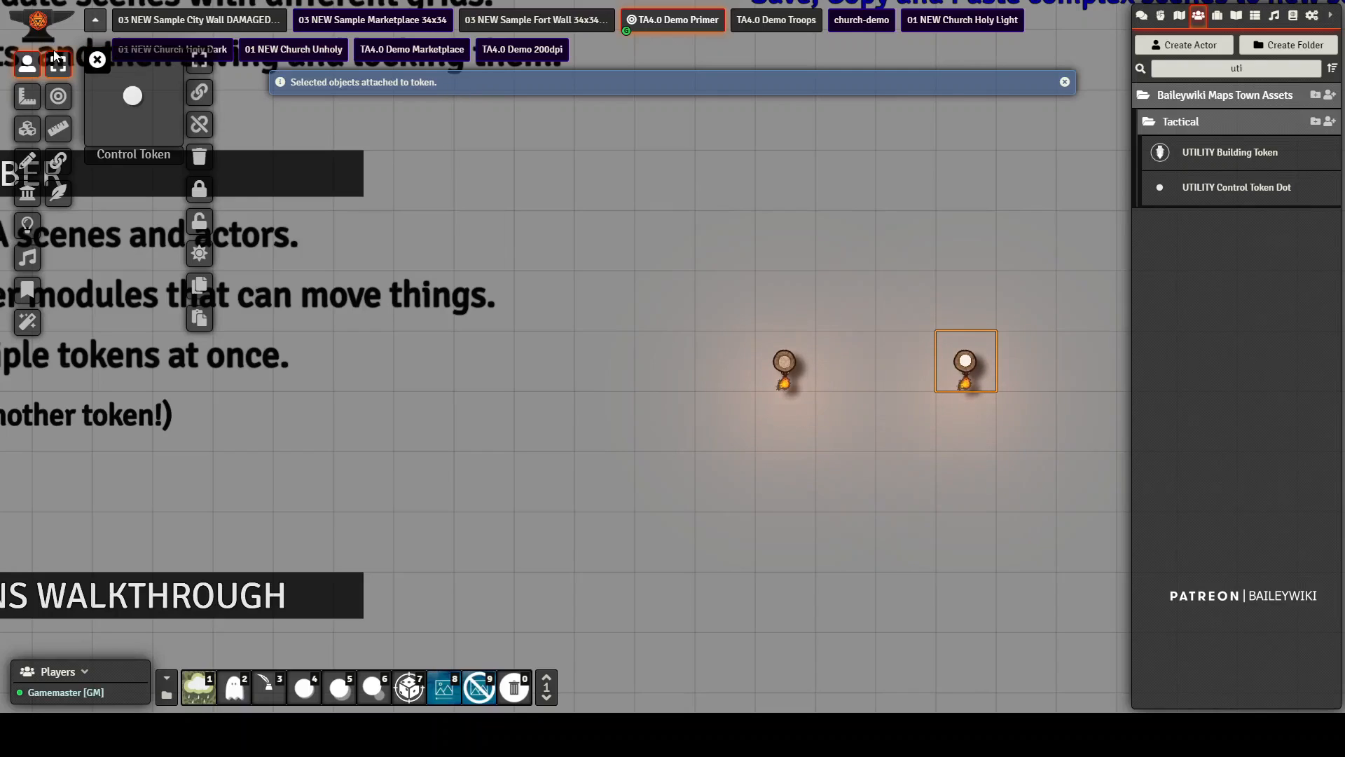
pyautogui.click(96, 59)
# Step: Move and rotate the Control Token to test the torch attached to it, returning it to its original position and orientation
pyautogui.moveTo(966, 359); pyautogui.dragTo(967, 312)
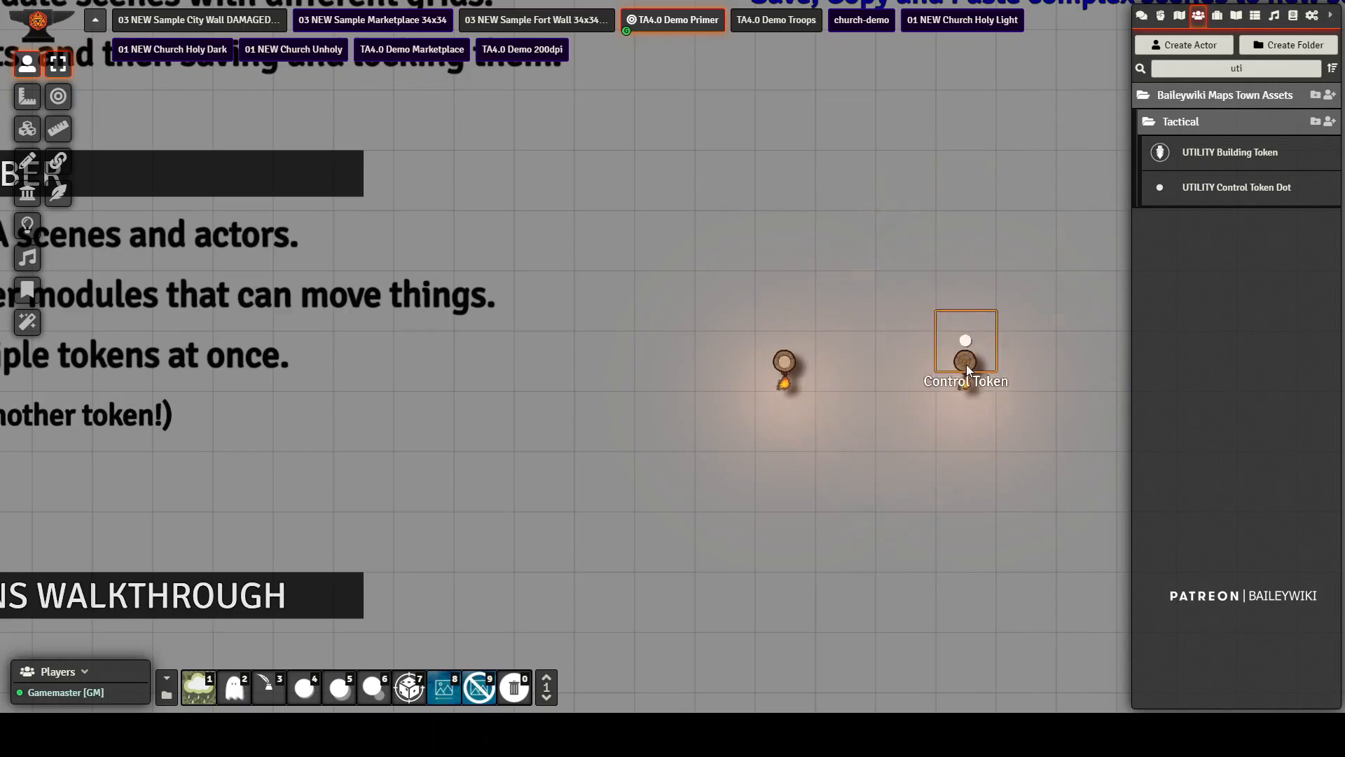
pyautogui.scroll(4, 970, 367)
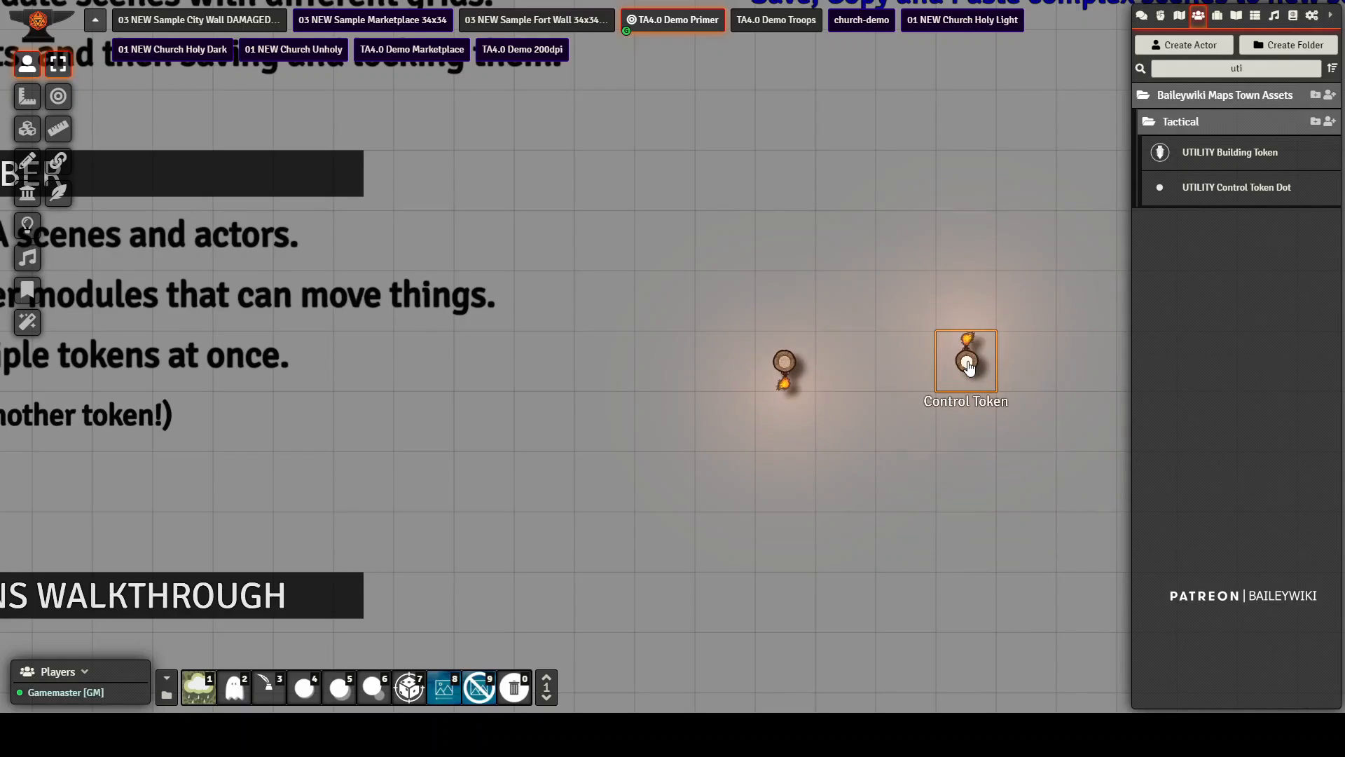
pyautogui.scroll(4, 968, 364)
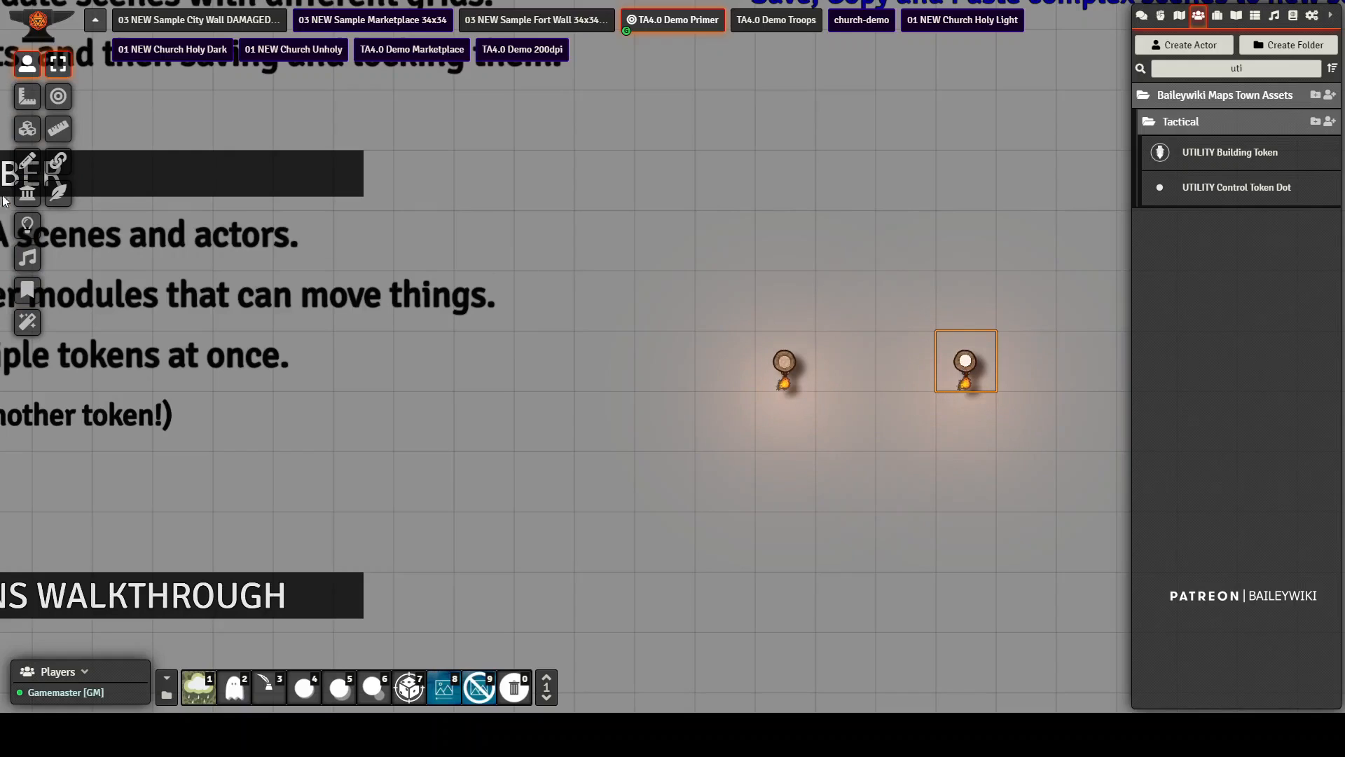
# Step: Try to select the original torch's attached tile directly on the tile layer with the attachment controls closed
pyautogui.click(60, 164)
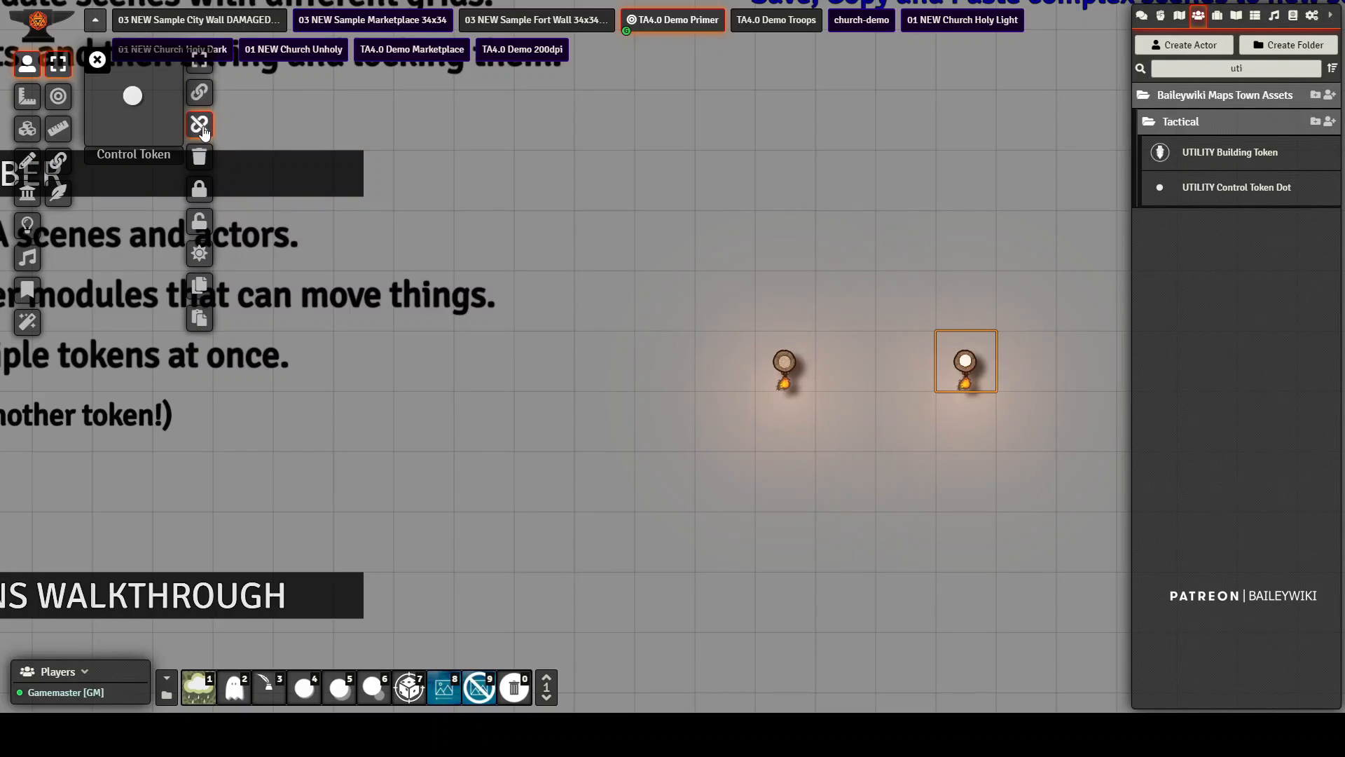
pyautogui.click(98, 59)
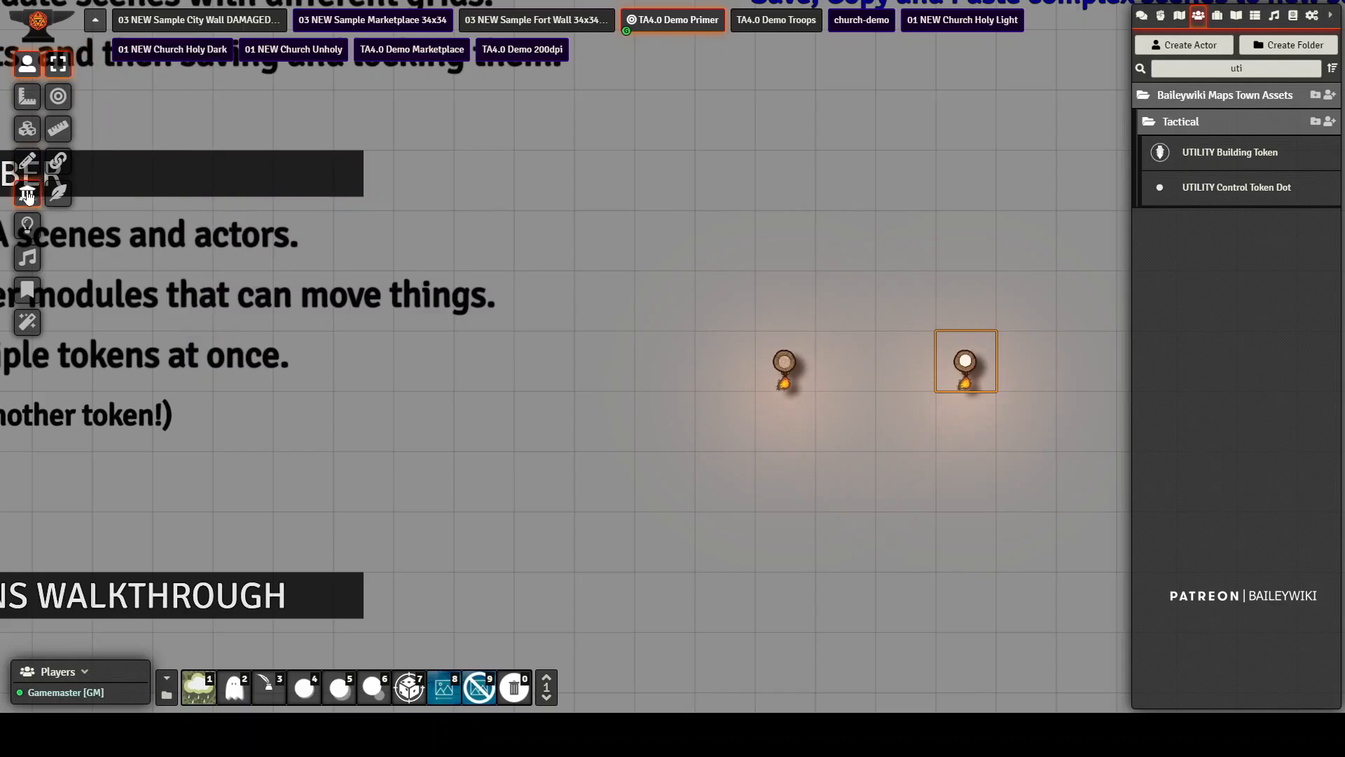
pyautogui.click(27, 128)
pyautogui.click(772, 363)
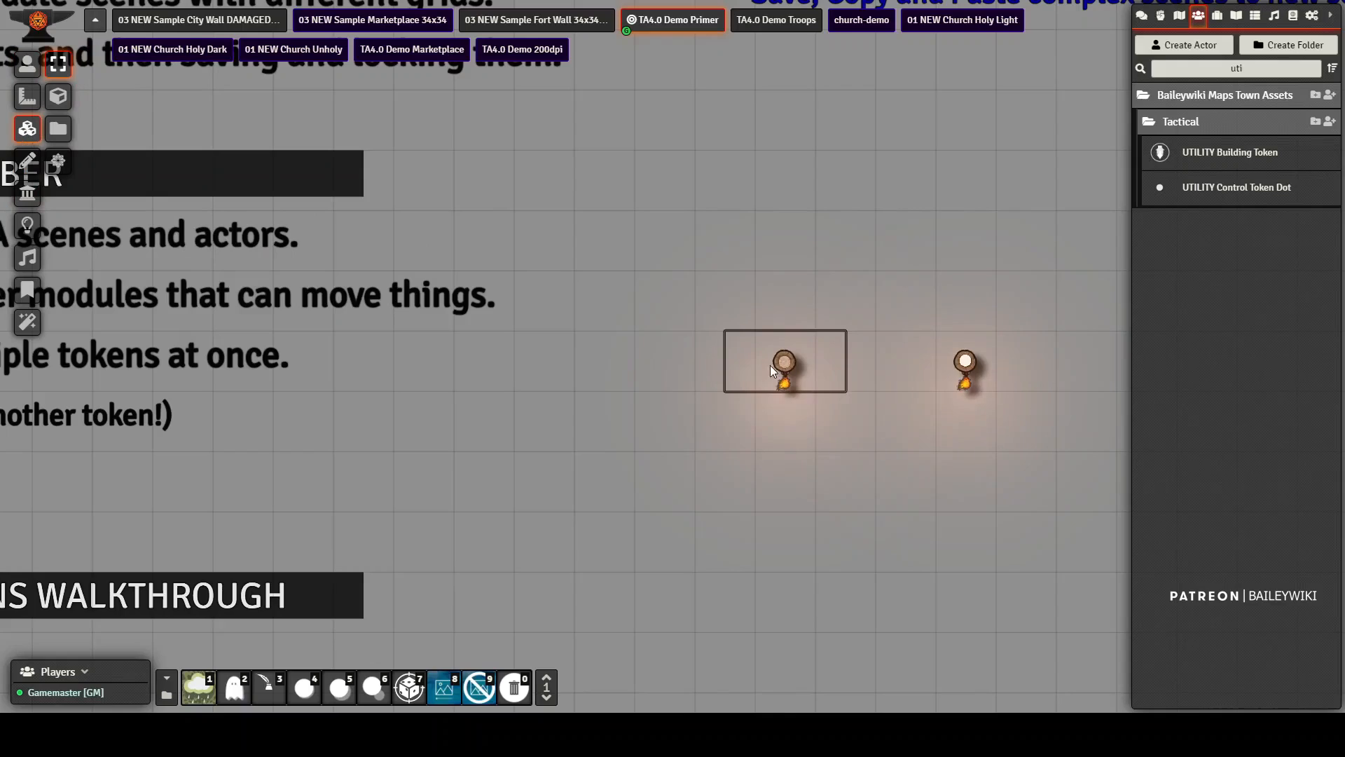
pyautogui.doubleClick(772, 367)
pyautogui.moveTo(755, 312); pyautogui.dragTo(814, 307)
pyautogui.click(797, 267)
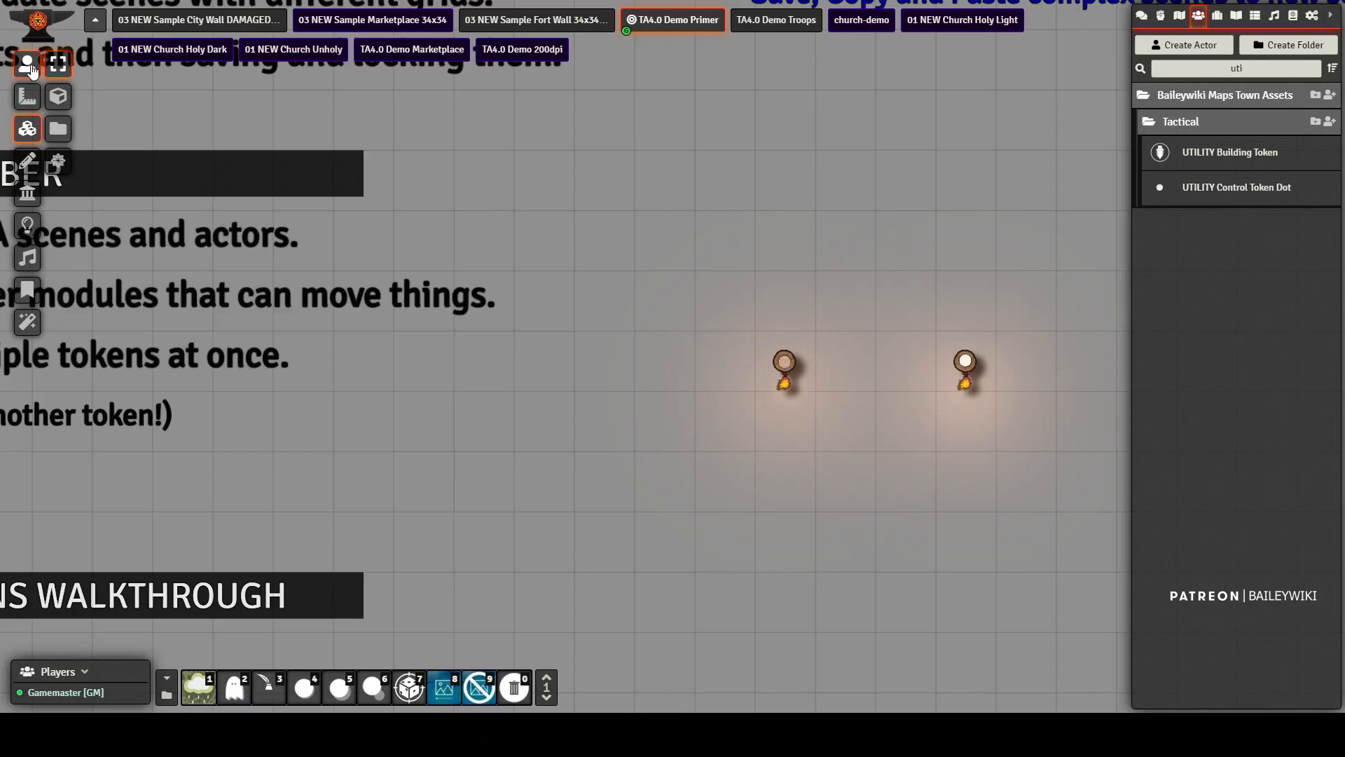
# Step: Open the attachment controls for the torch token, select its attached tile, and close the controls again
pyautogui.click(27, 64)
pyautogui.click(785, 362)
pyautogui.click(786, 363)
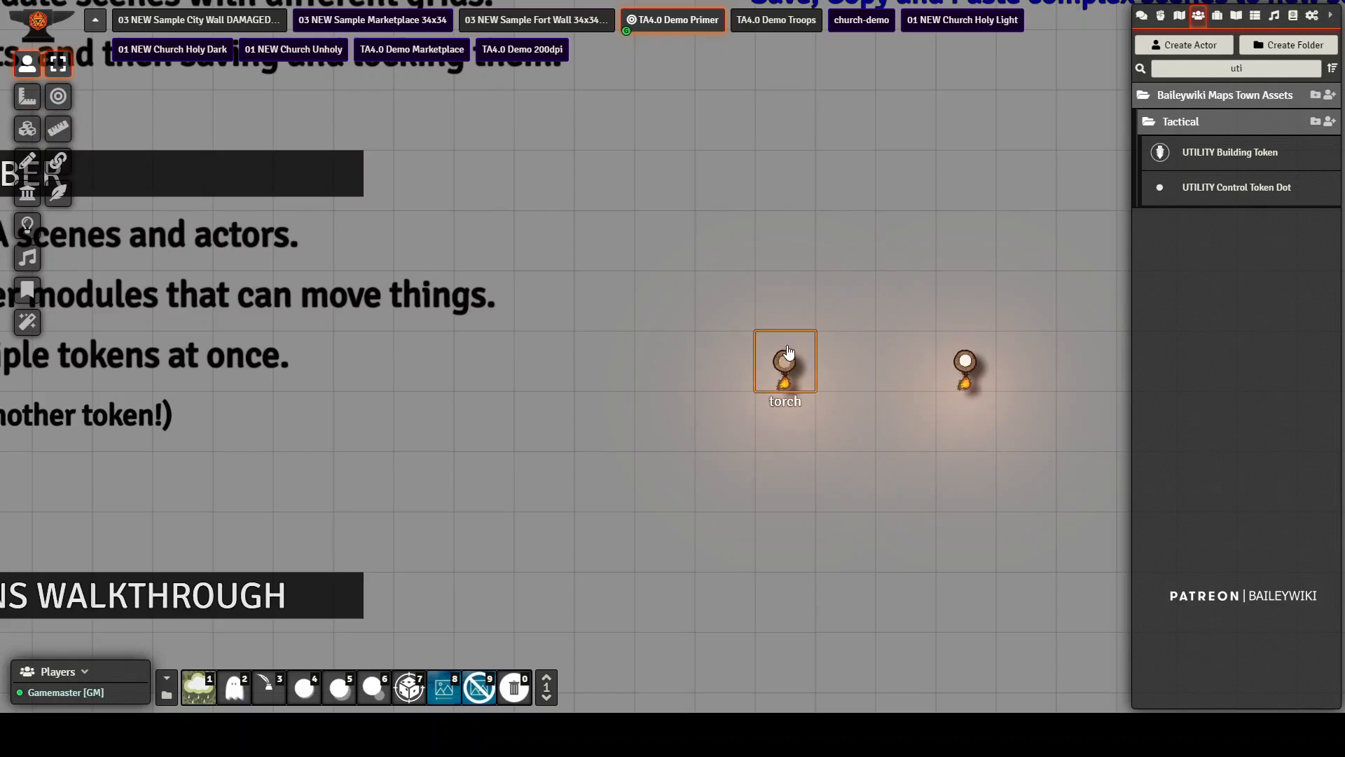
pyautogui.click(59, 161)
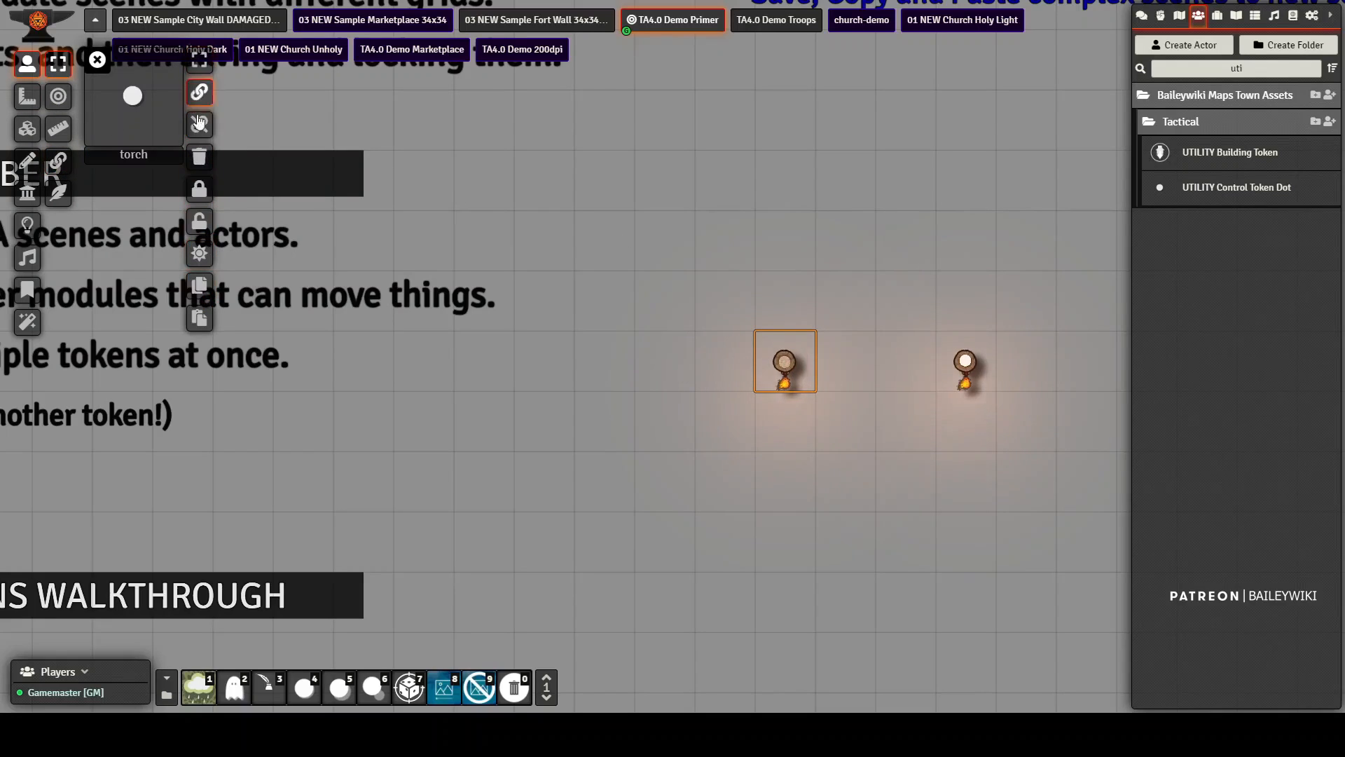
pyautogui.click(27, 129)
pyautogui.moveTo(796, 368)
pyautogui.mouseDown()
pyautogui.moveTo(726, 372)
pyautogui.moveTo(771, 359)
pyautogui.mouseUp()
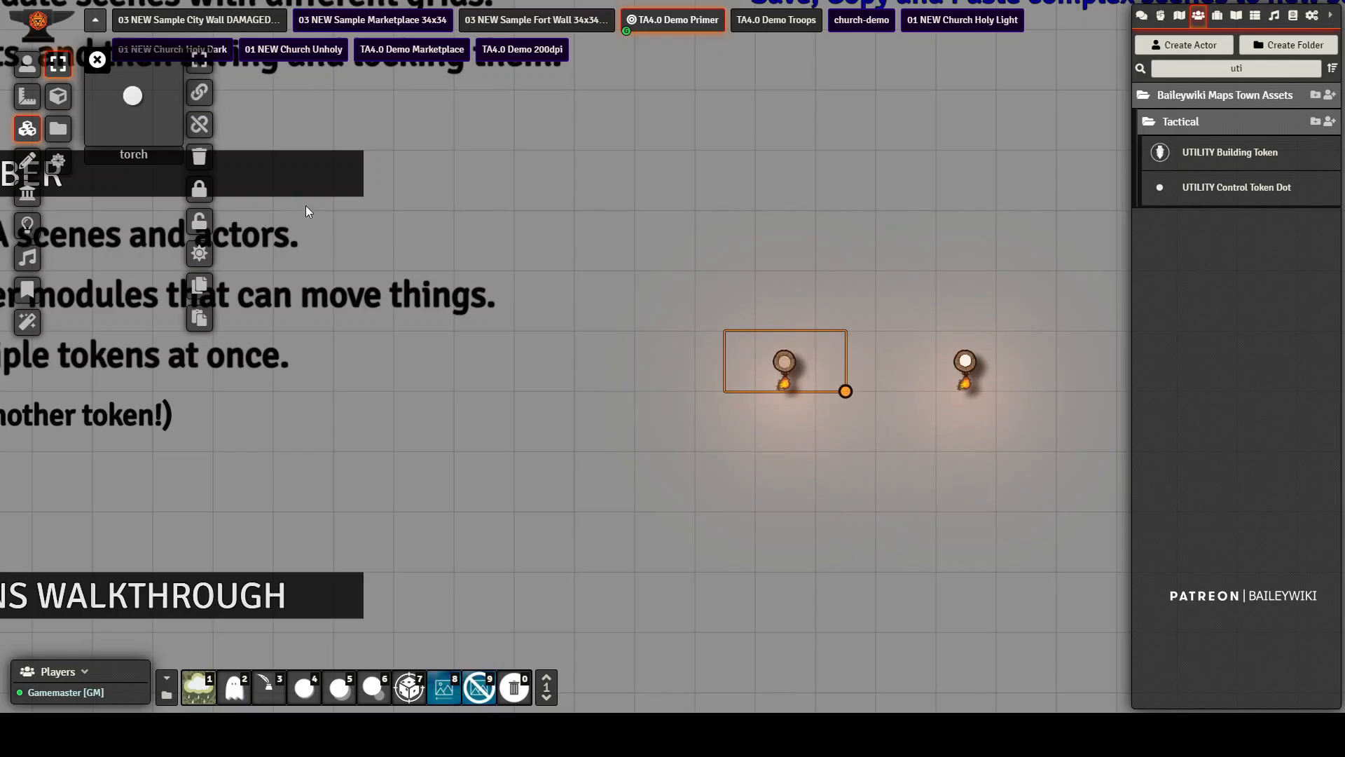
pyautogui.click(98, 59)
pyautogui.click(26, 64)
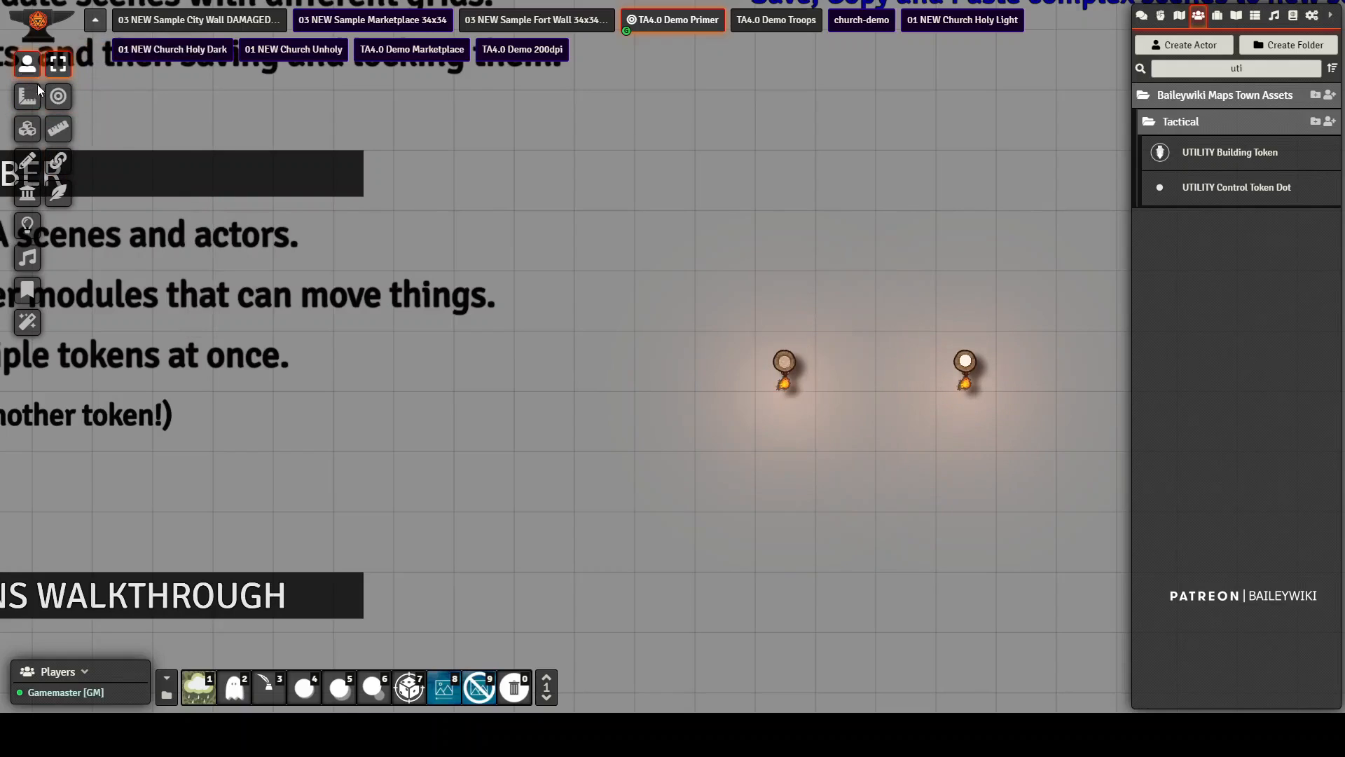
# Step: In TA Quick Edit mode, move the torch token off the torch and back and select the attached tile
pyautogui.click(60, 196)
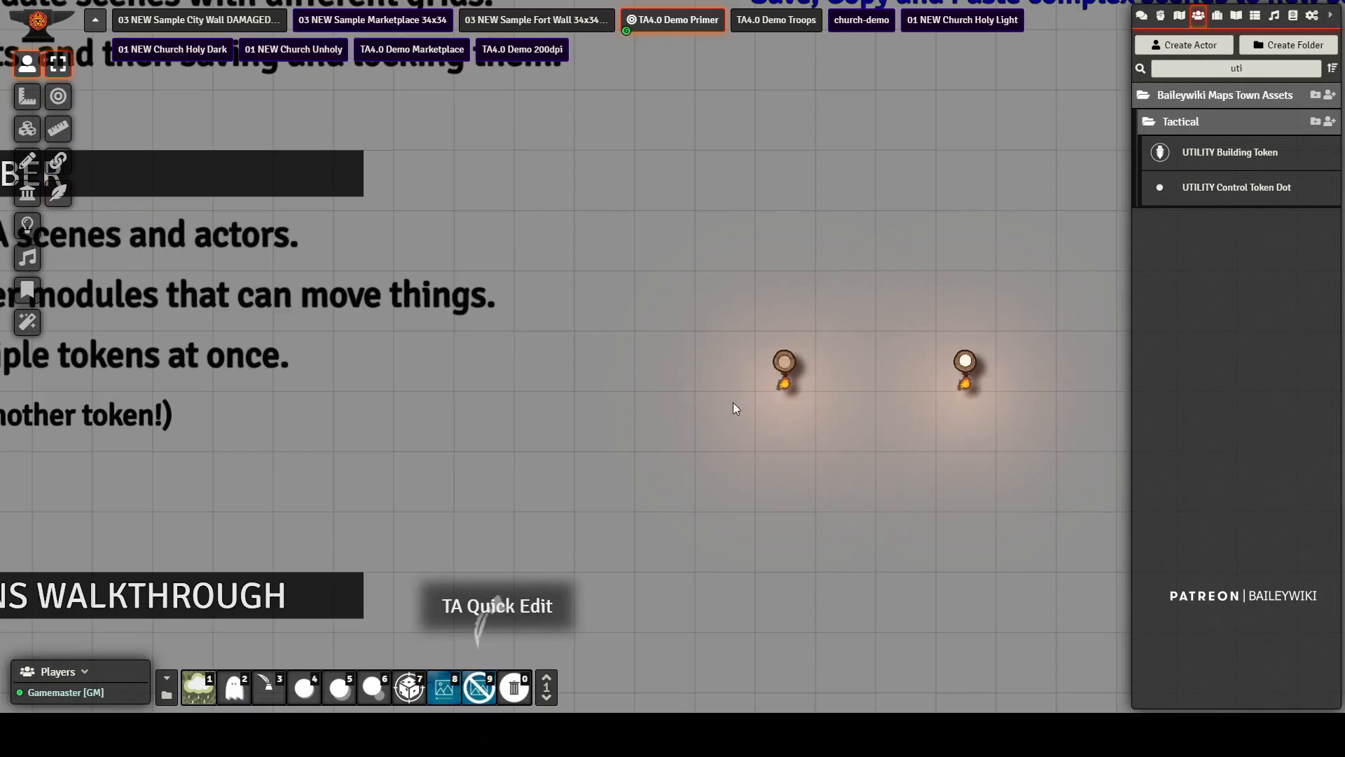
pyautogui.moveTo(783, 360)
pyautogui.mouseDown()
pyautogui.moveTo(713, 359)
pyautogui.moveTo(787, 368)
pyautogui.moveTo(787, 282)
pyautogui.moveTo(785, 360)
pyautogui.mouseUp()
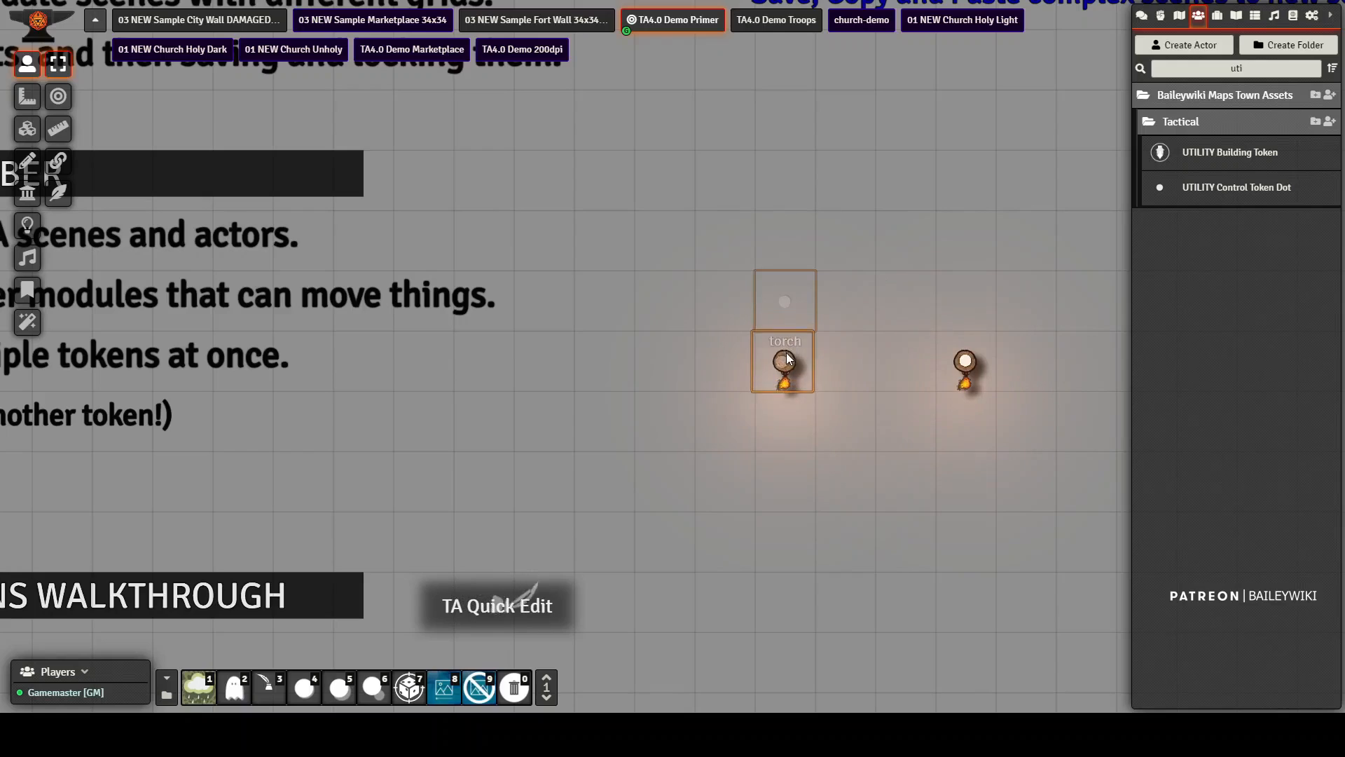
pyautogui.click(27, 128)
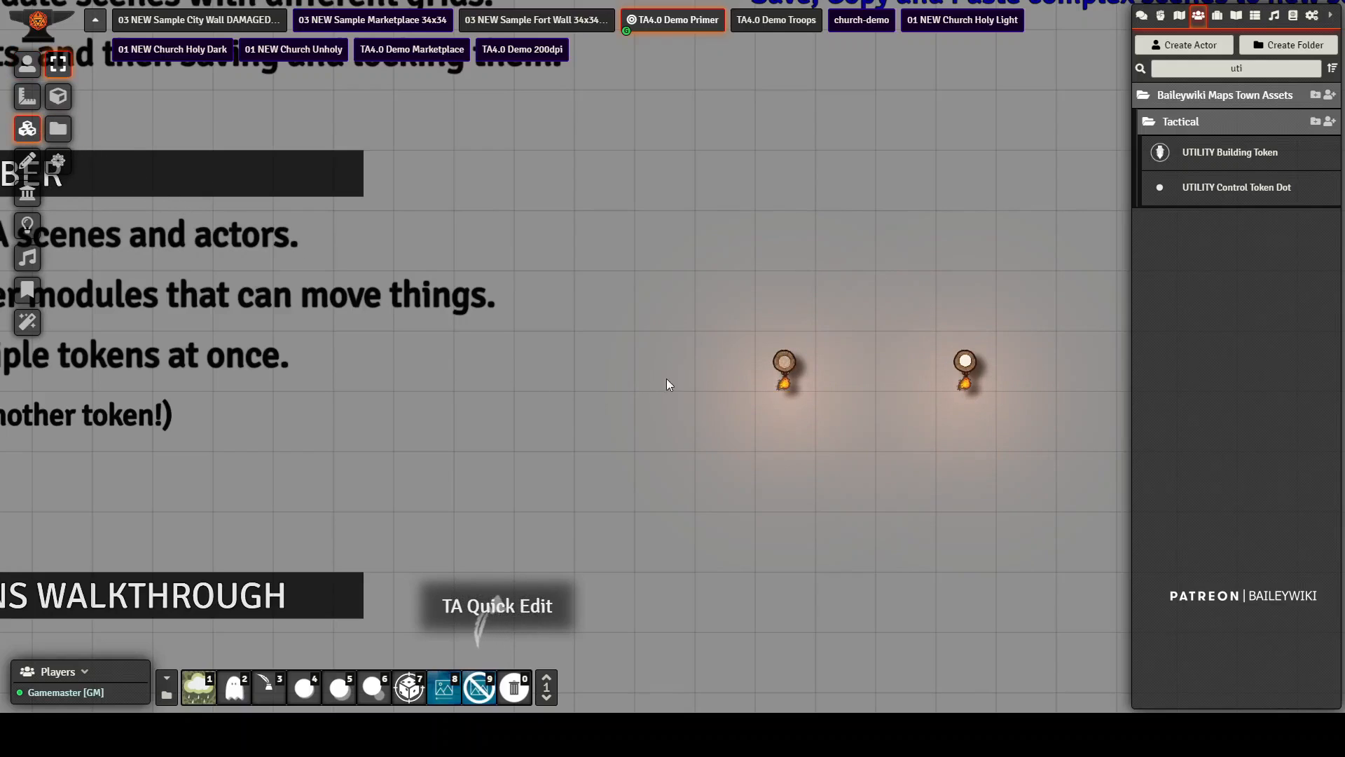
pyautogui.moveTo(764, 363)
pyautogui.mouseDown()
pyautogui.moveTo(706, 364)
pyautogui.moveTo(775, 357)
pyautogui.mouseUp()
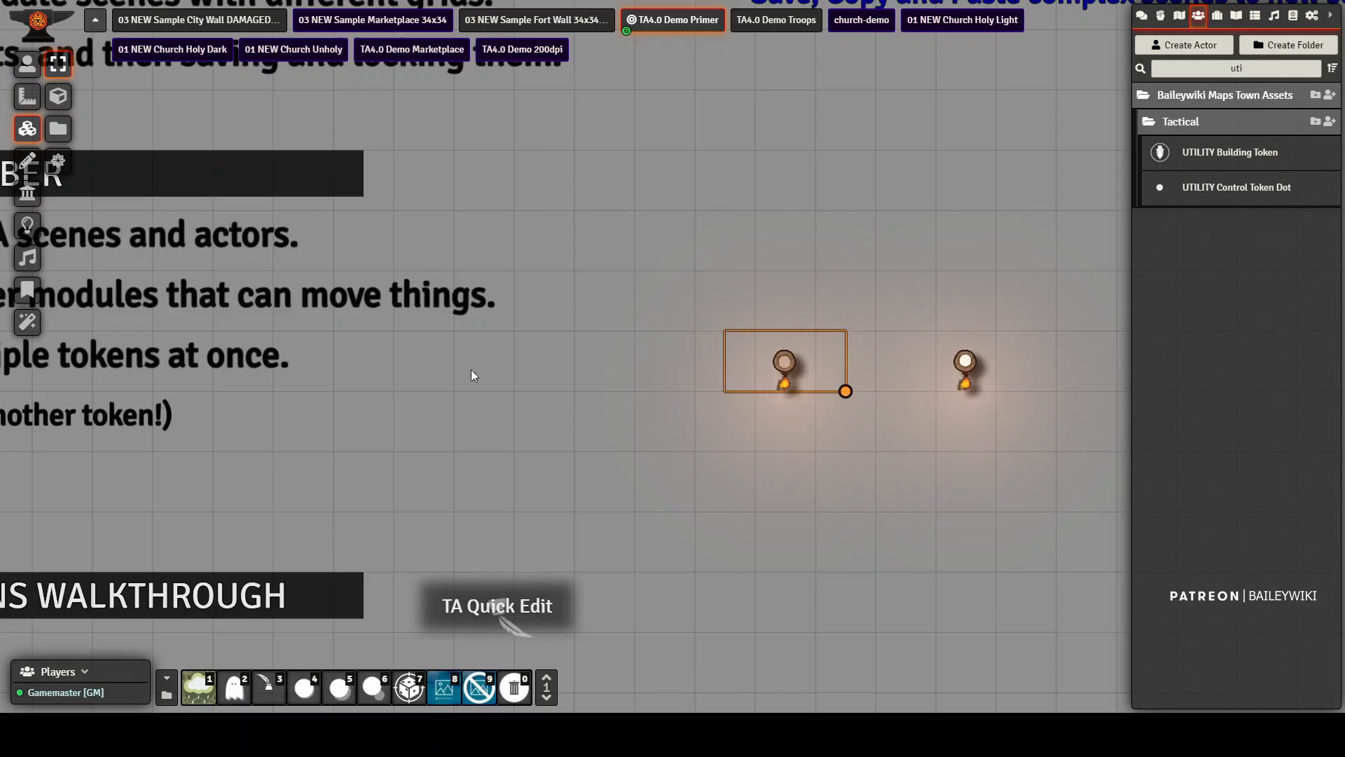
pyautogui.click(27, 64)
pyautogui.click(63, 202)
pyautogui.click(60, 197)
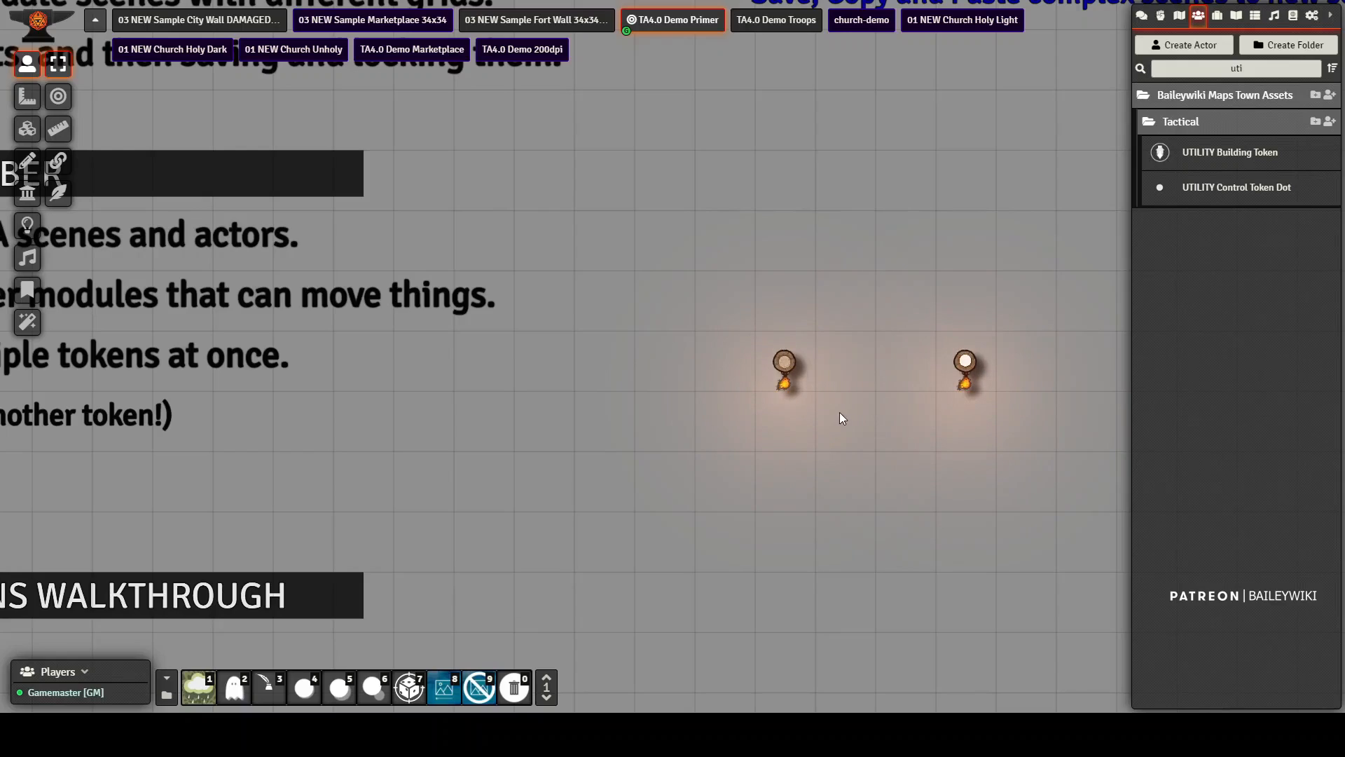
# Step: Show macro hotbar page 2 and open the Example Macros compendium from token-attacher
pyautogui.click(547, 677)
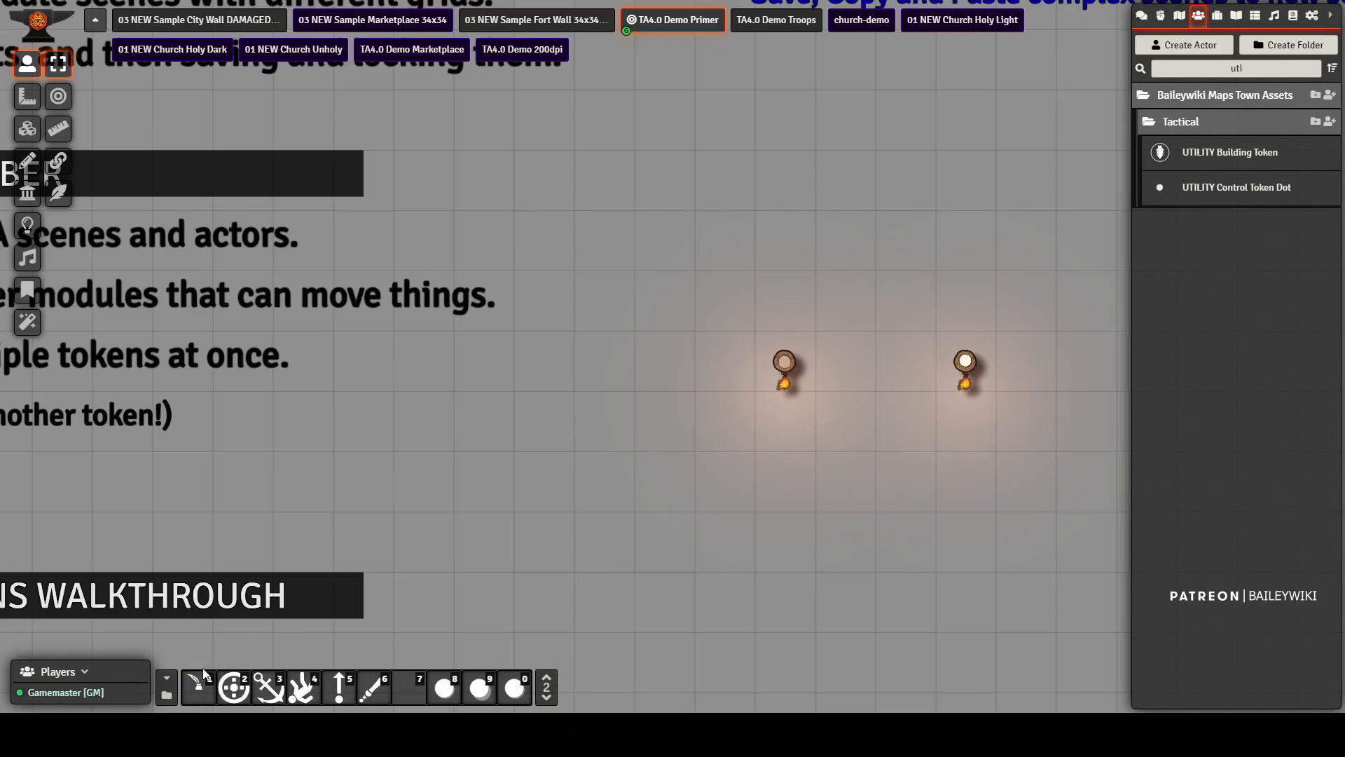
pyautogui.click(1293, 15)
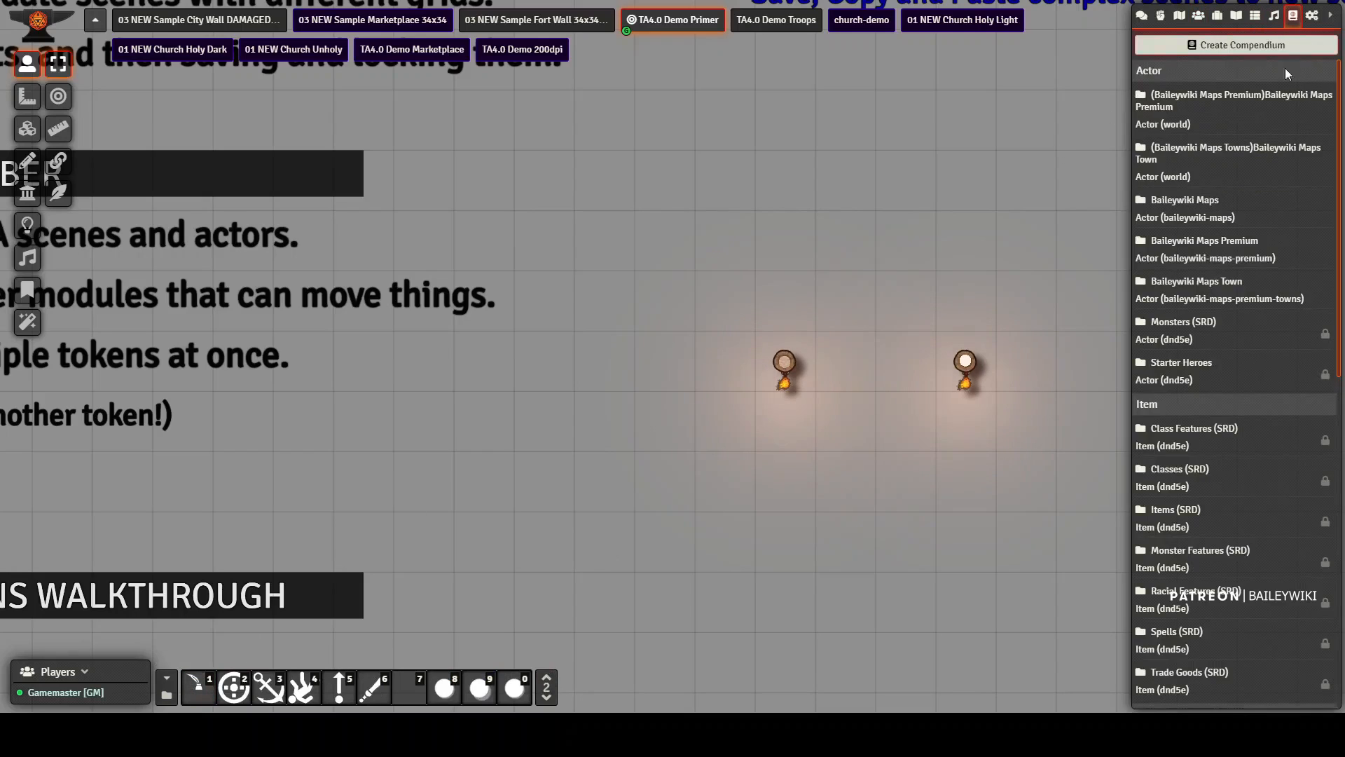
pyautogui.scroll(-7, 1238, 470)
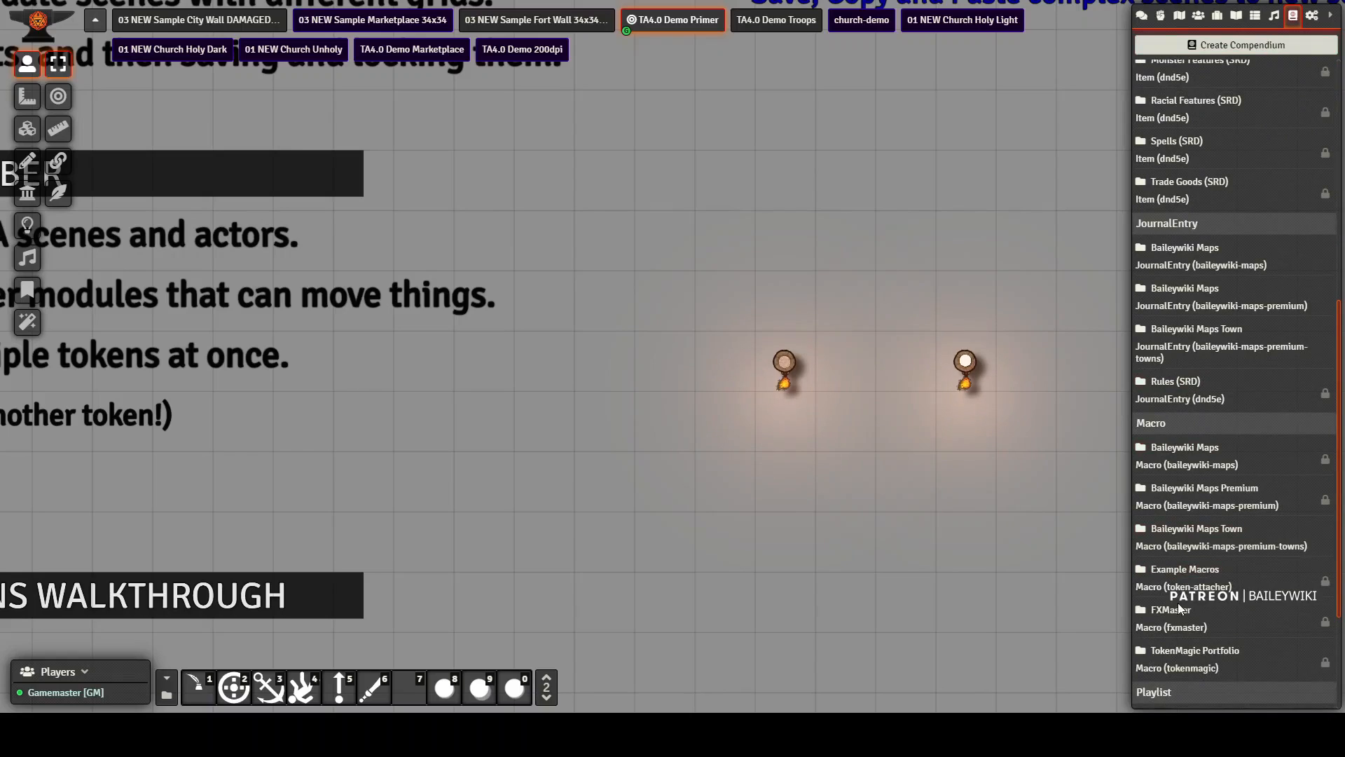
pyautogui.click(1188, 571)
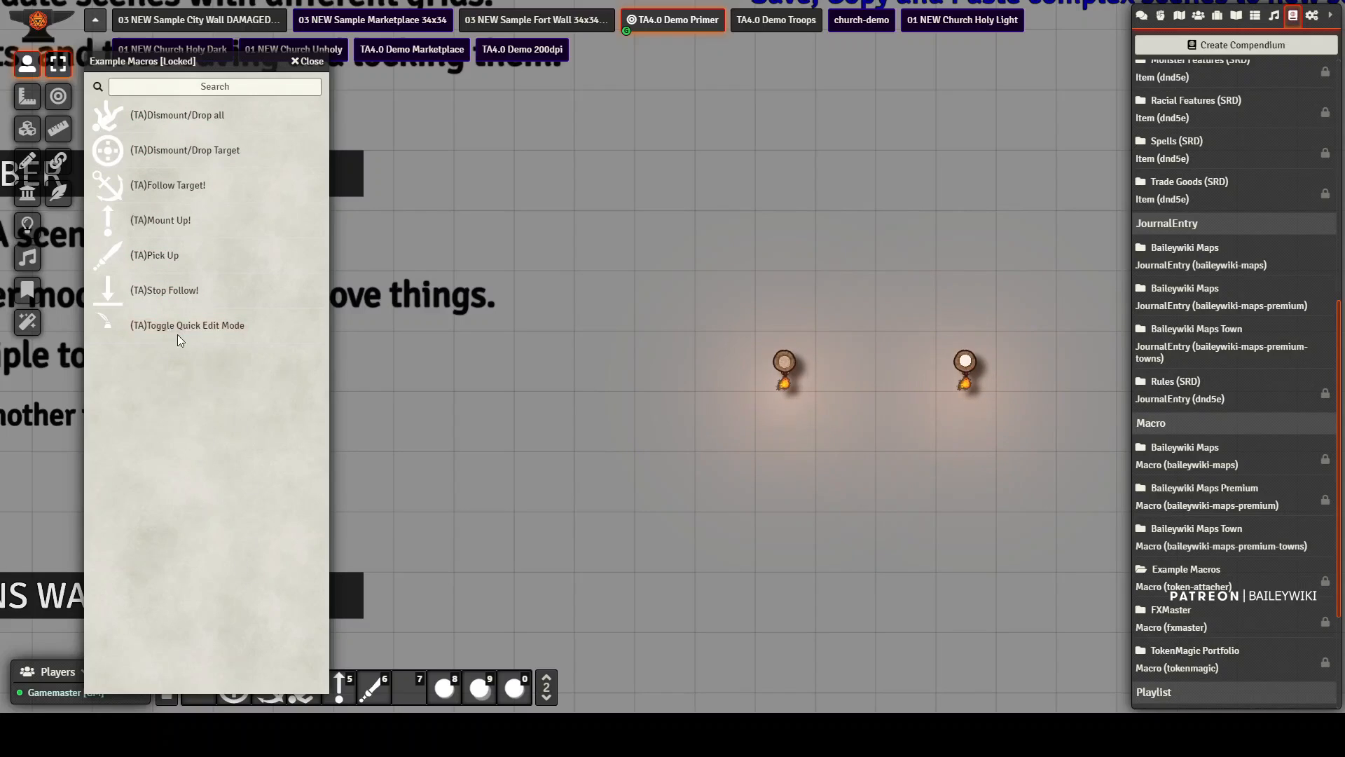
# Step: Check the Example Macros compendium's option for importing all content and view the Macros Directory
pyautogui.click(307, 61)
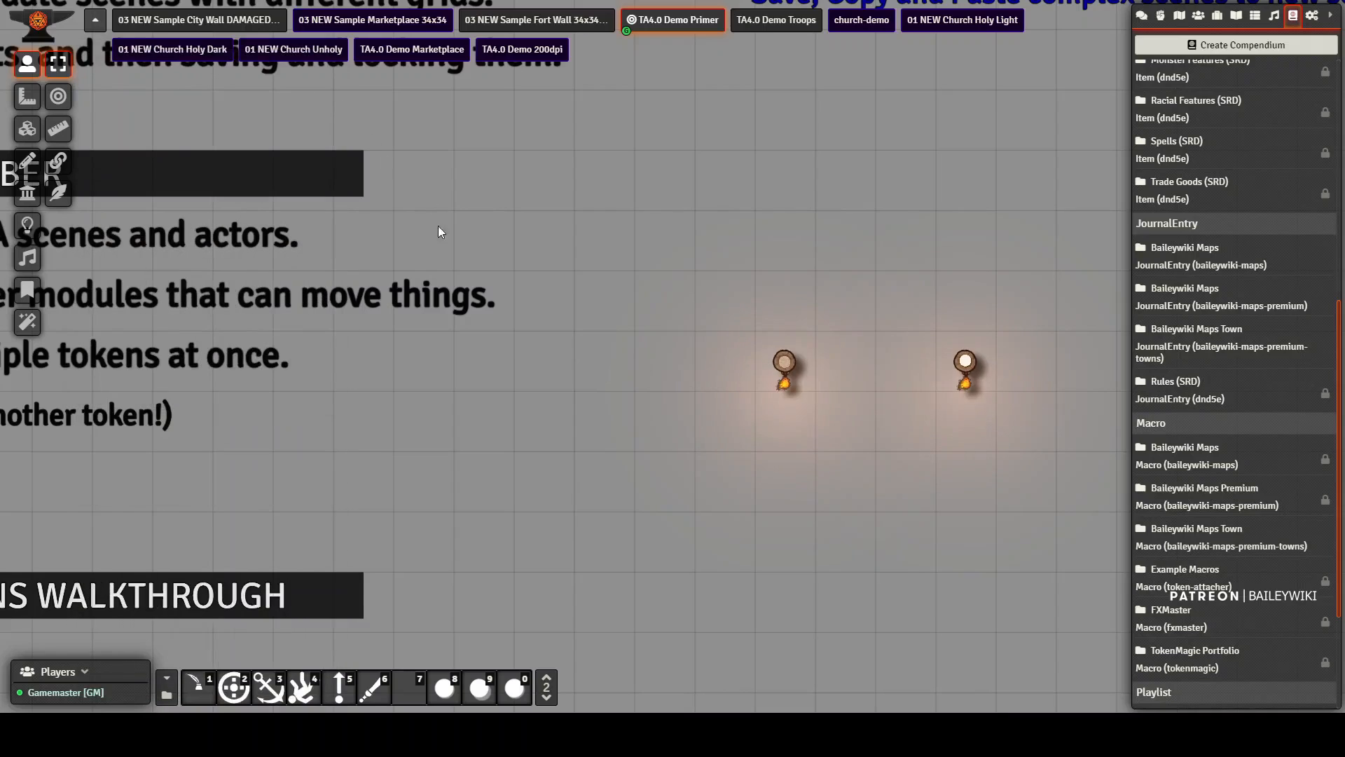
pyautogui.click(198, 687)
pyautogui.moveTo(918, 415); pyautogui.dragTo(849, 469)
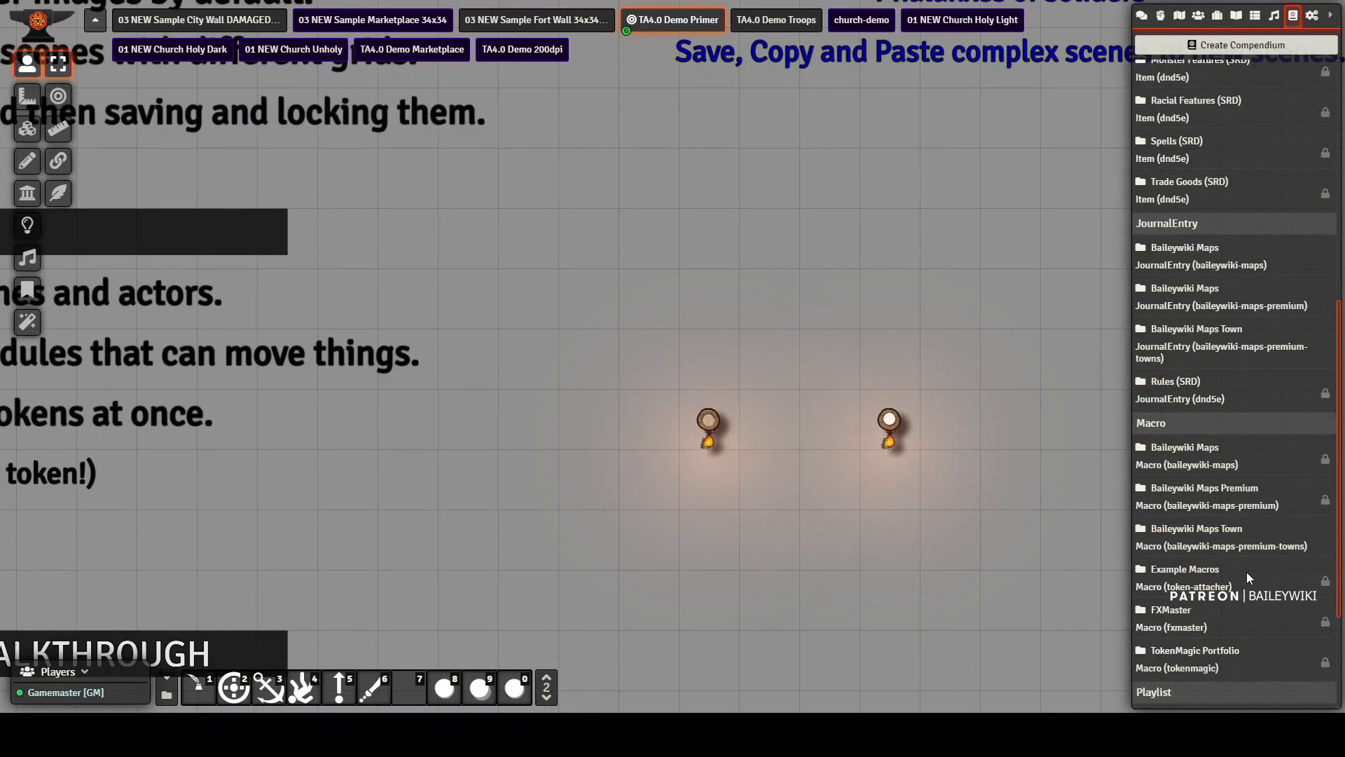
pyautogui.rightClick(1199, 574)
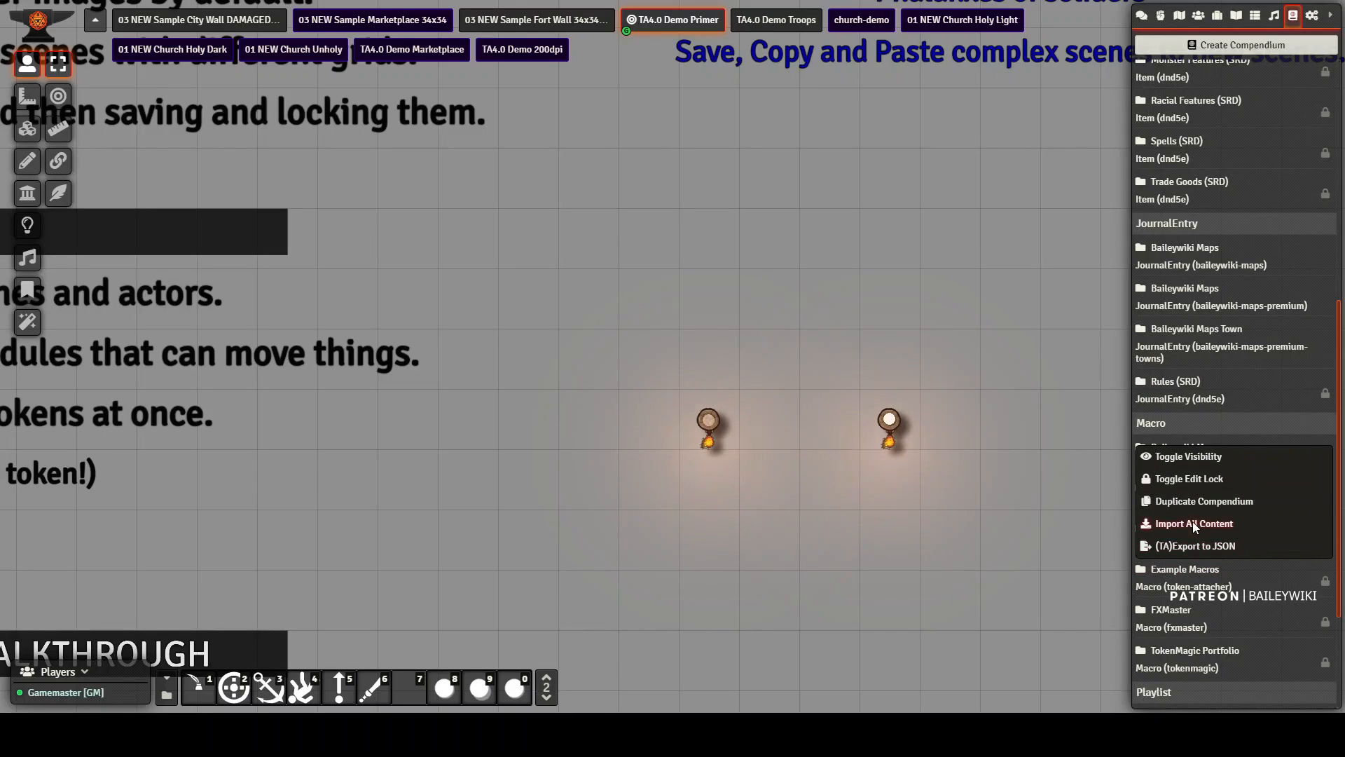
pyautogui.click(166, 694)
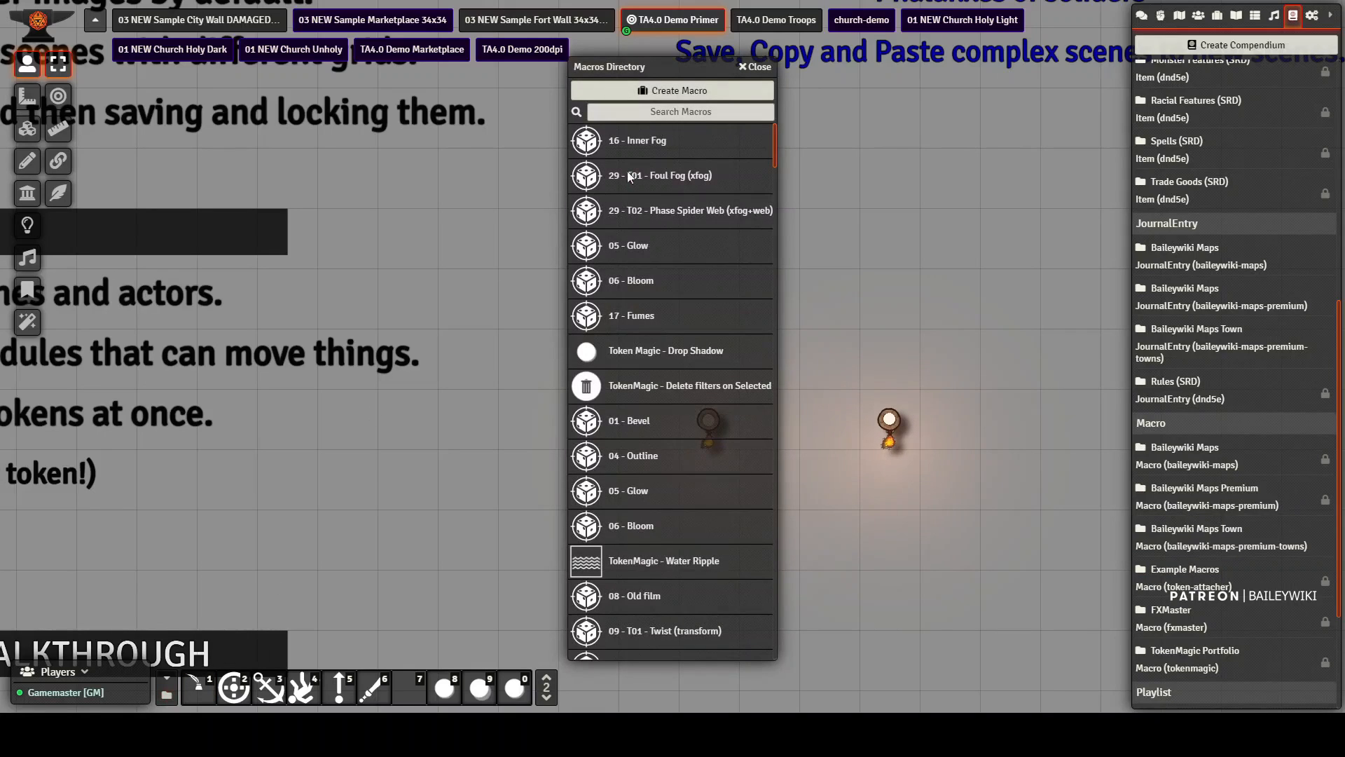
pyautogui.click(755, 66)
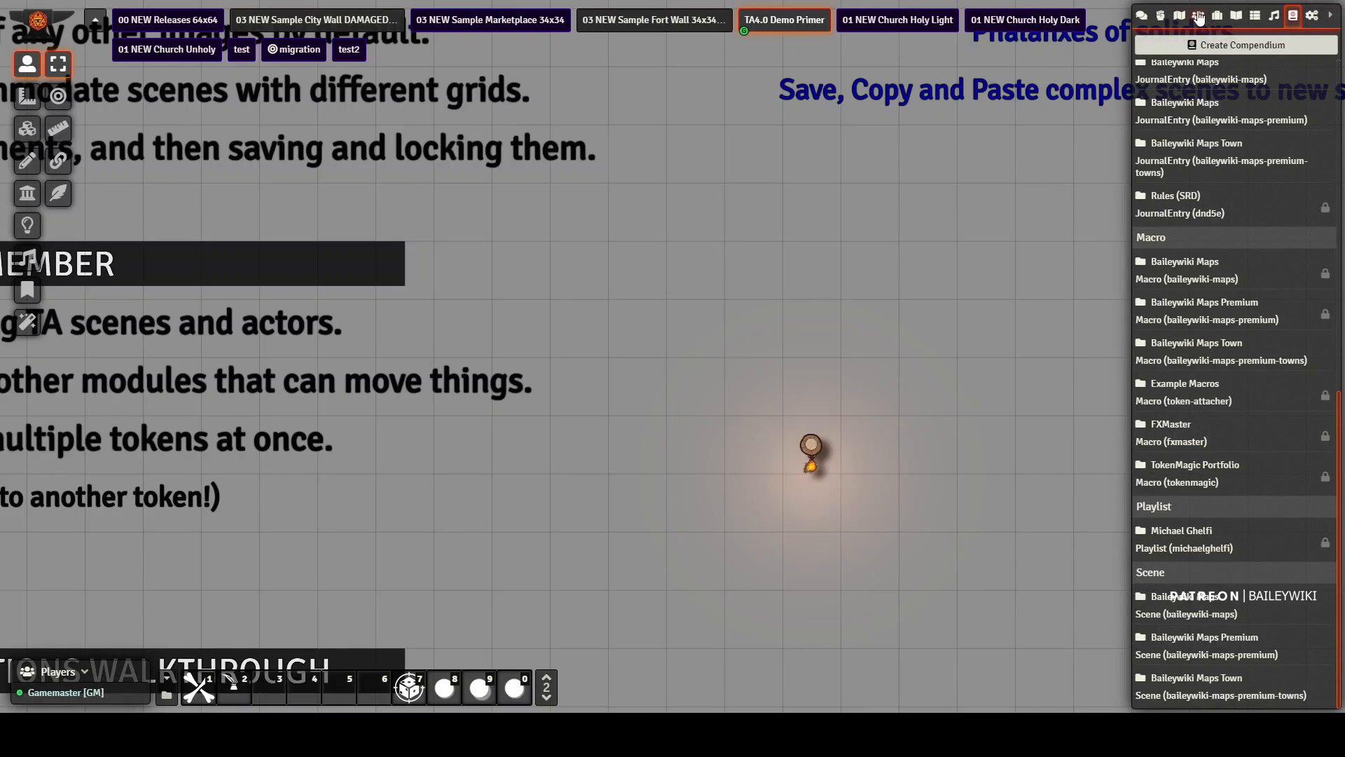
# Step: Search the actors for "fenc" and place two TACTICAL Fence Bushes01 Long prefabs, one above and one below the torch
pyautogui.click(1198, 17)
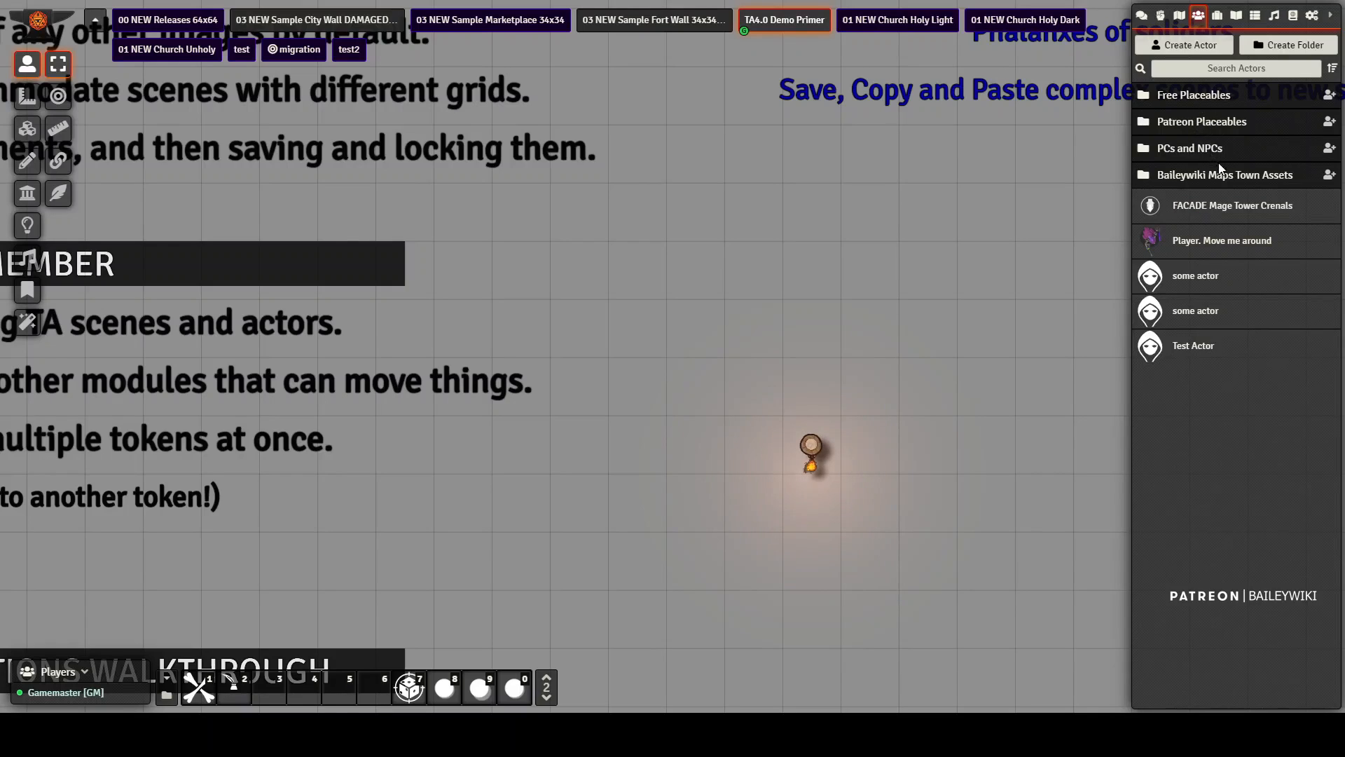
pyautogui.click(1208, 147)
pyautogui.moveTo(1340, 266); pyautogui.dragTo(1341, 553)
pyautogui.click(1263, 69)
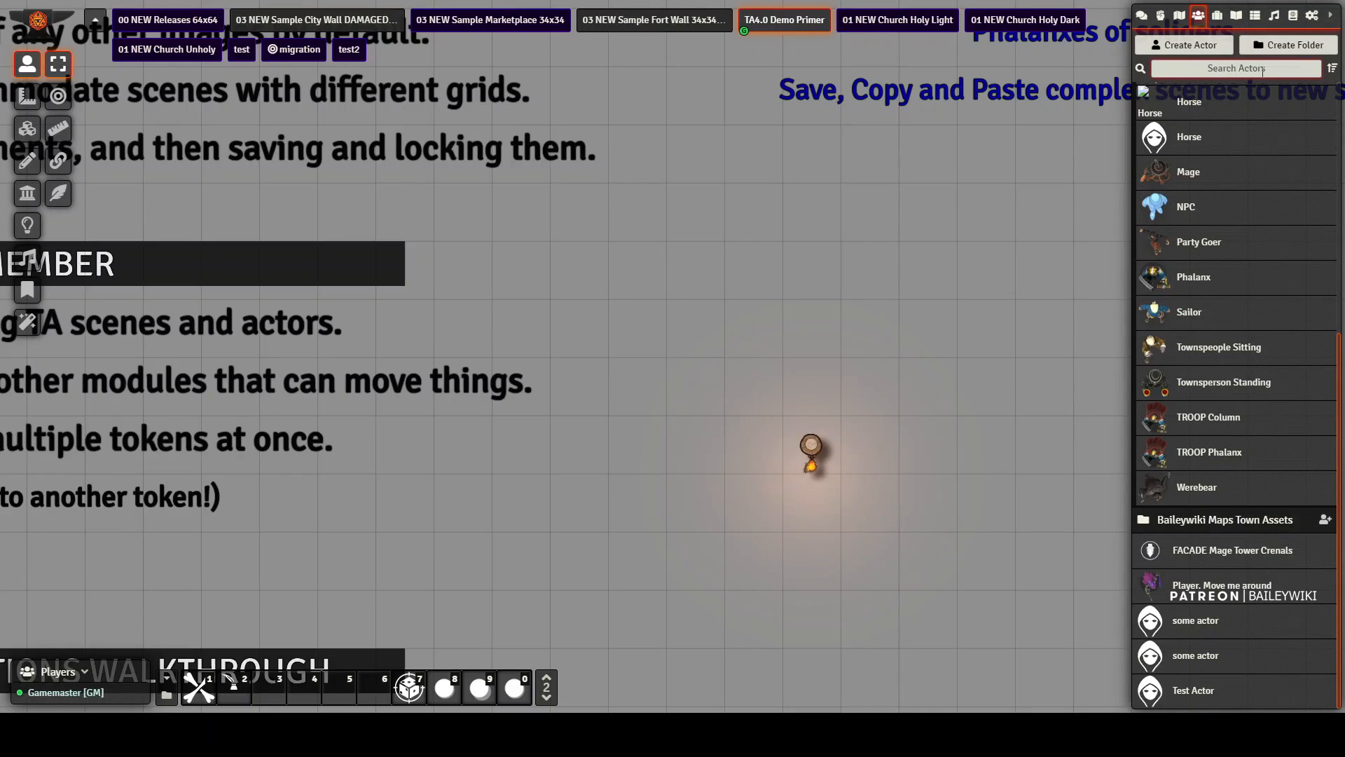
pyautogui.write('fenc')
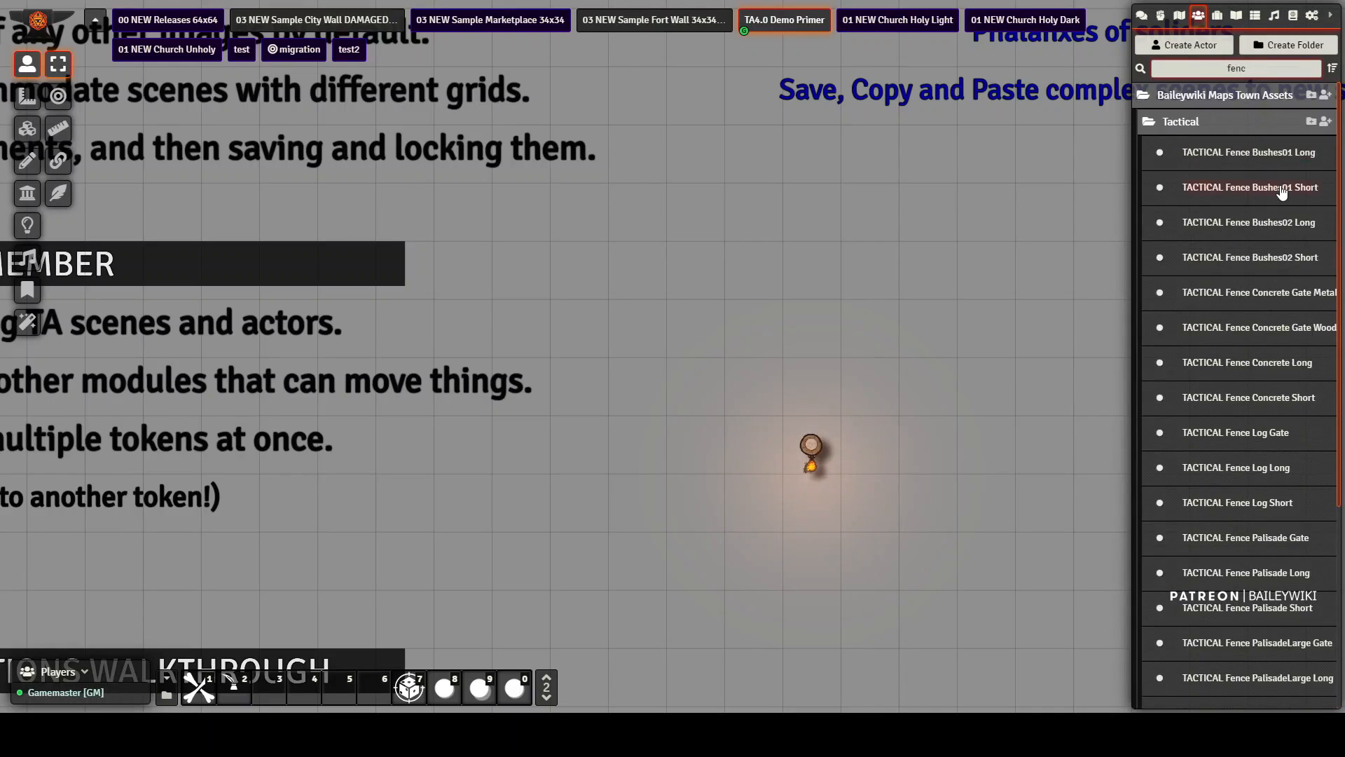
pyautogui.moveTo(1263, 155); pyautogui.dragTo(840, 350)
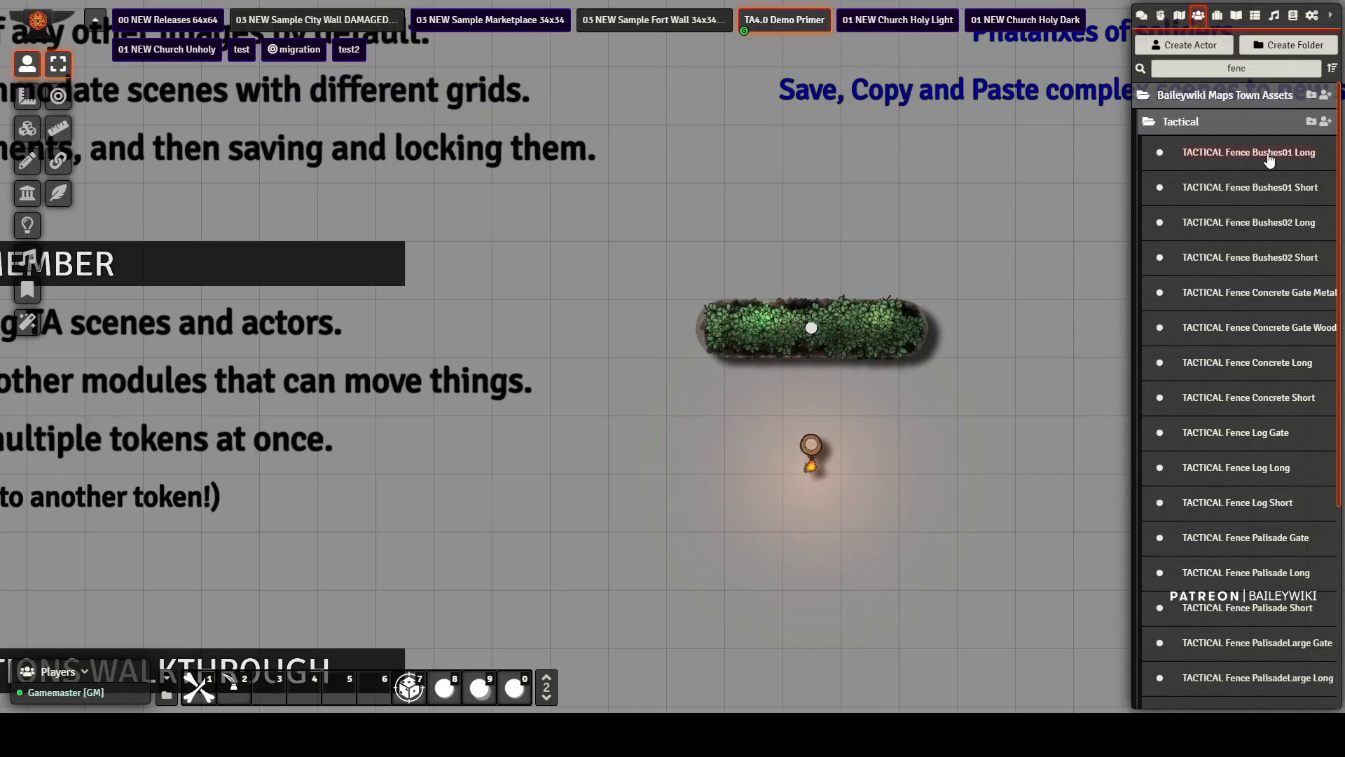
pyautogui.moveTo(1272, 157); pyautogui.dragTo(865, 509)
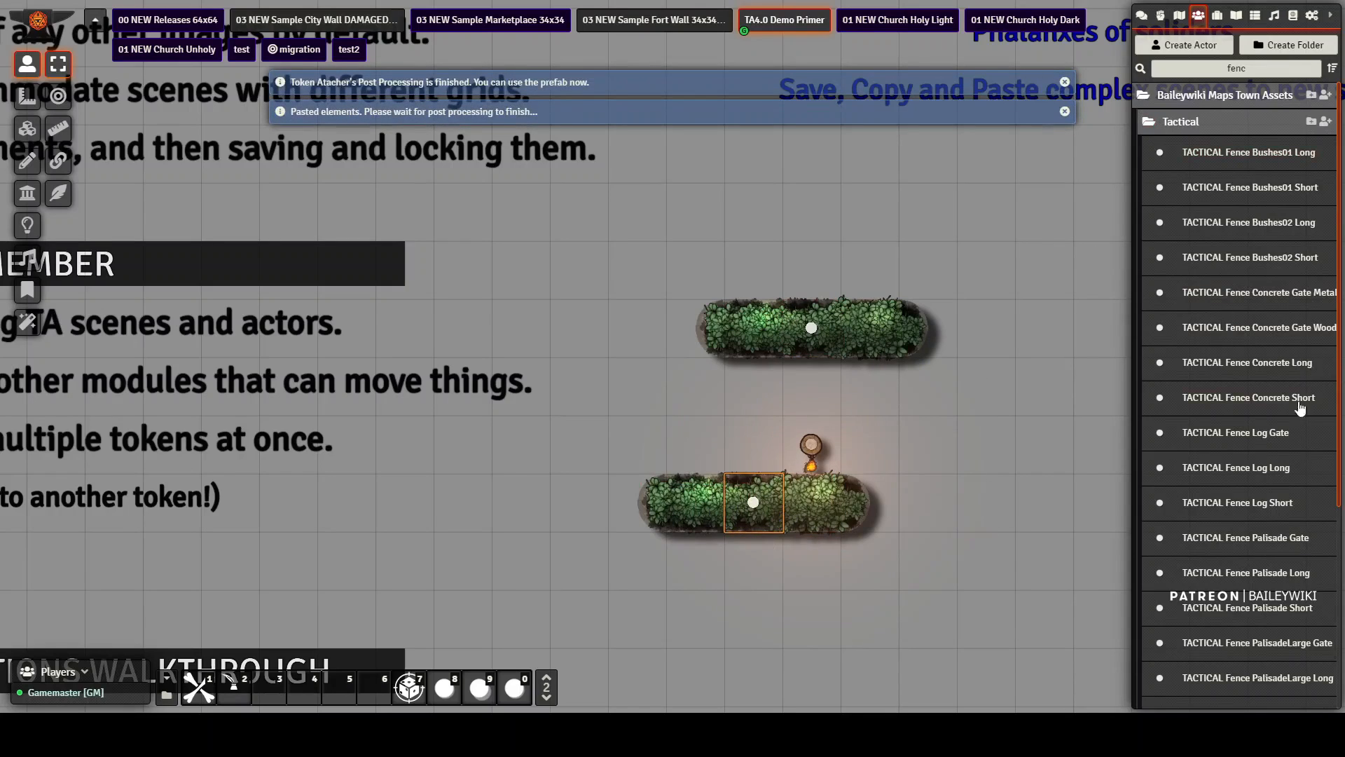
# Step: Search the actors for "market", place MARKET 01 Marketplace Whole on an empty area of the scene, and move it slightly to the right
pyautogui.scroll(-3, 1280, 420)
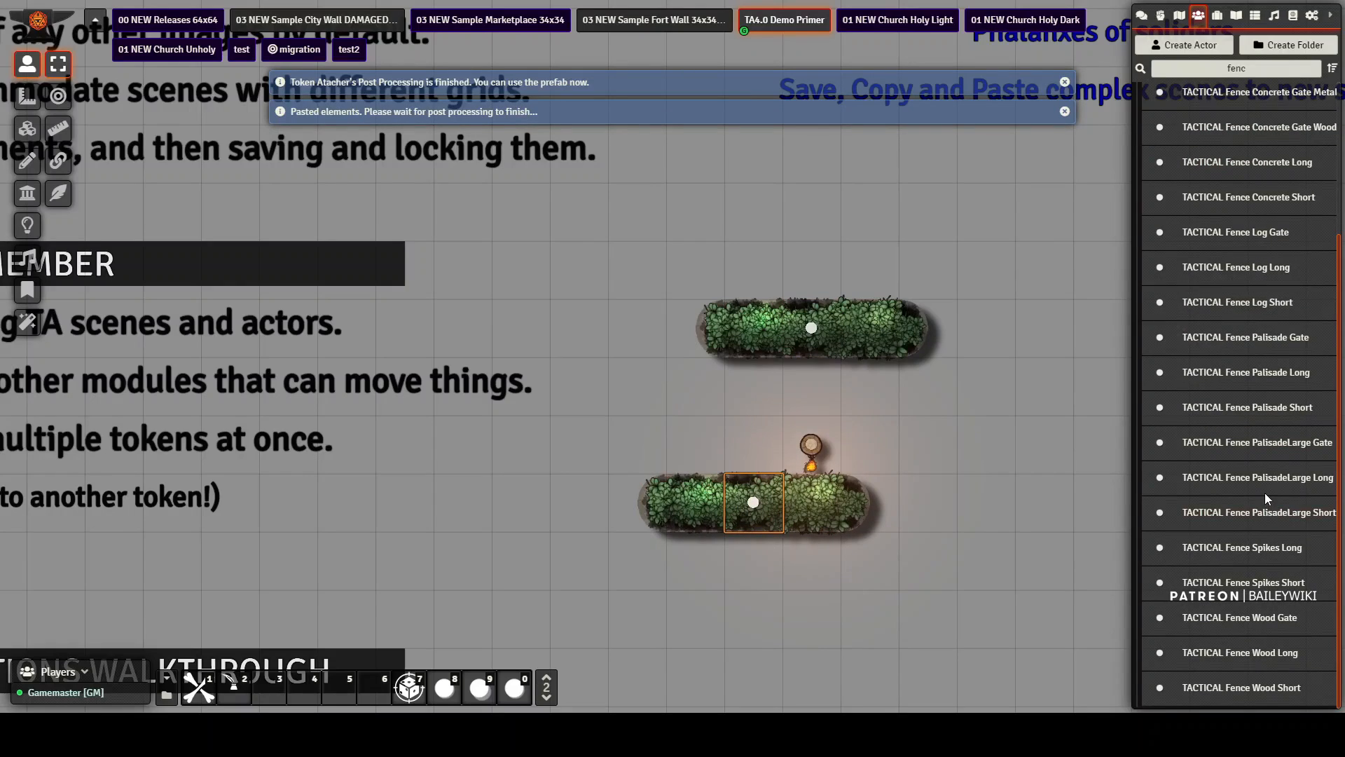
pyautogui.scroll(-3, 955, 368)
pyautogui.scroll(-5, 936, 365)
pyautogui.moveTo(856, 460); pyautogui.dragTo(693, 169)
pyautogui.moveTo(840, 276); pyautogui.dragTo(720, 309)
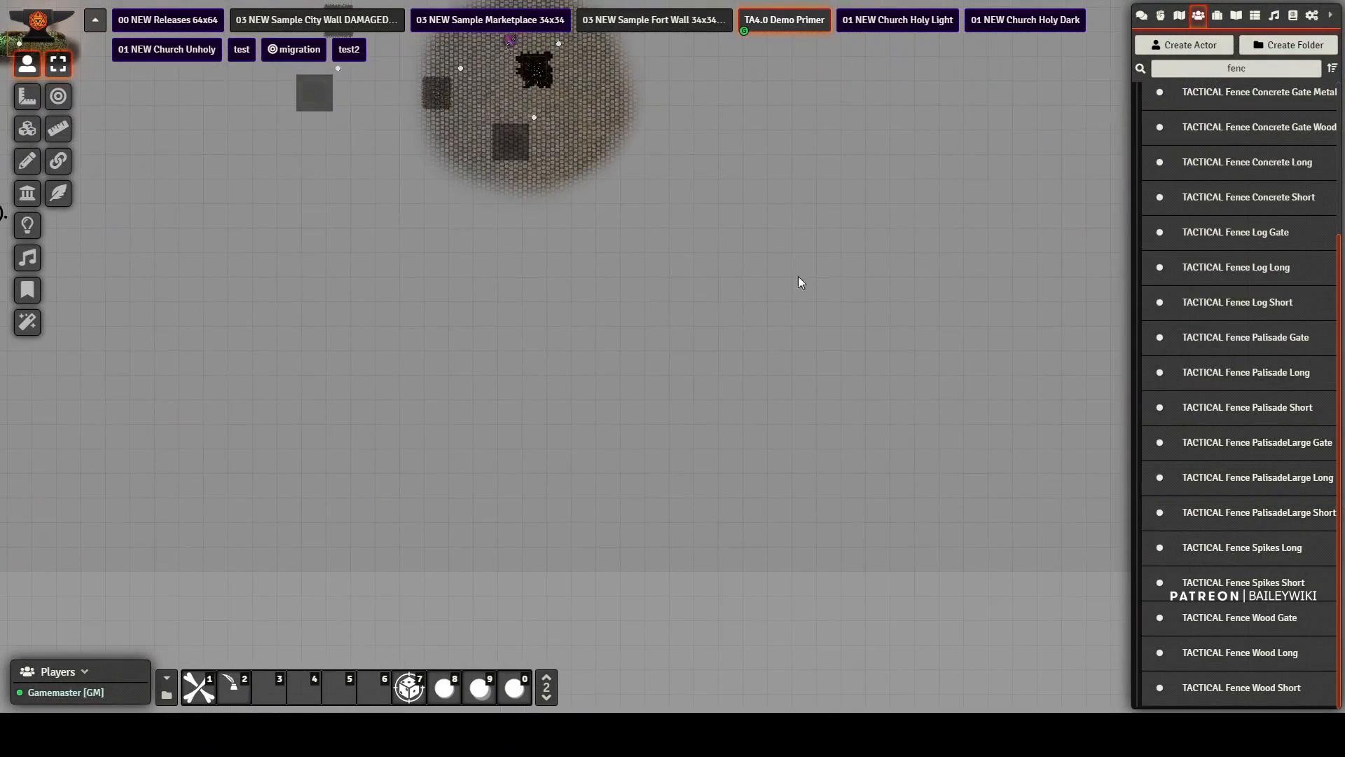
pyautogui.doubleClick(1165, 65)
pyautogui.write('mark')
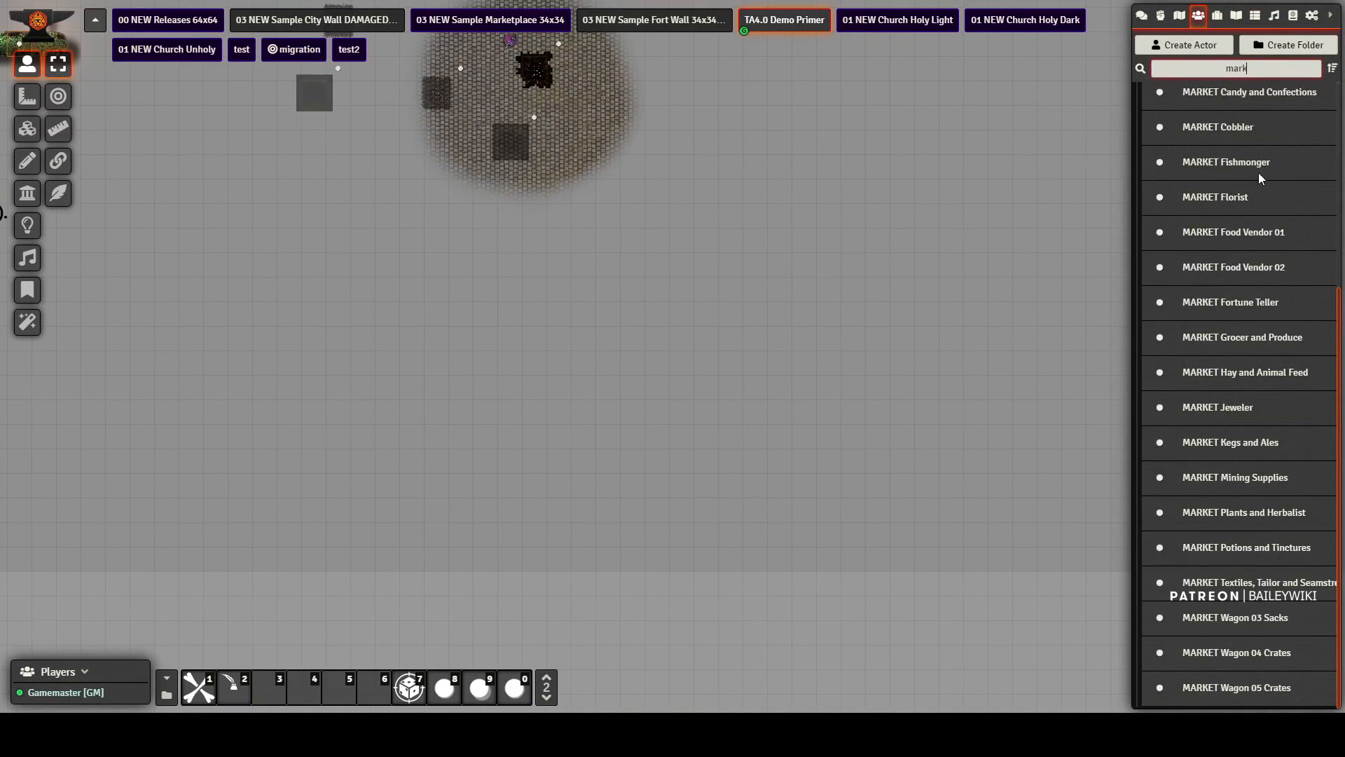
pyautogui.write('et')
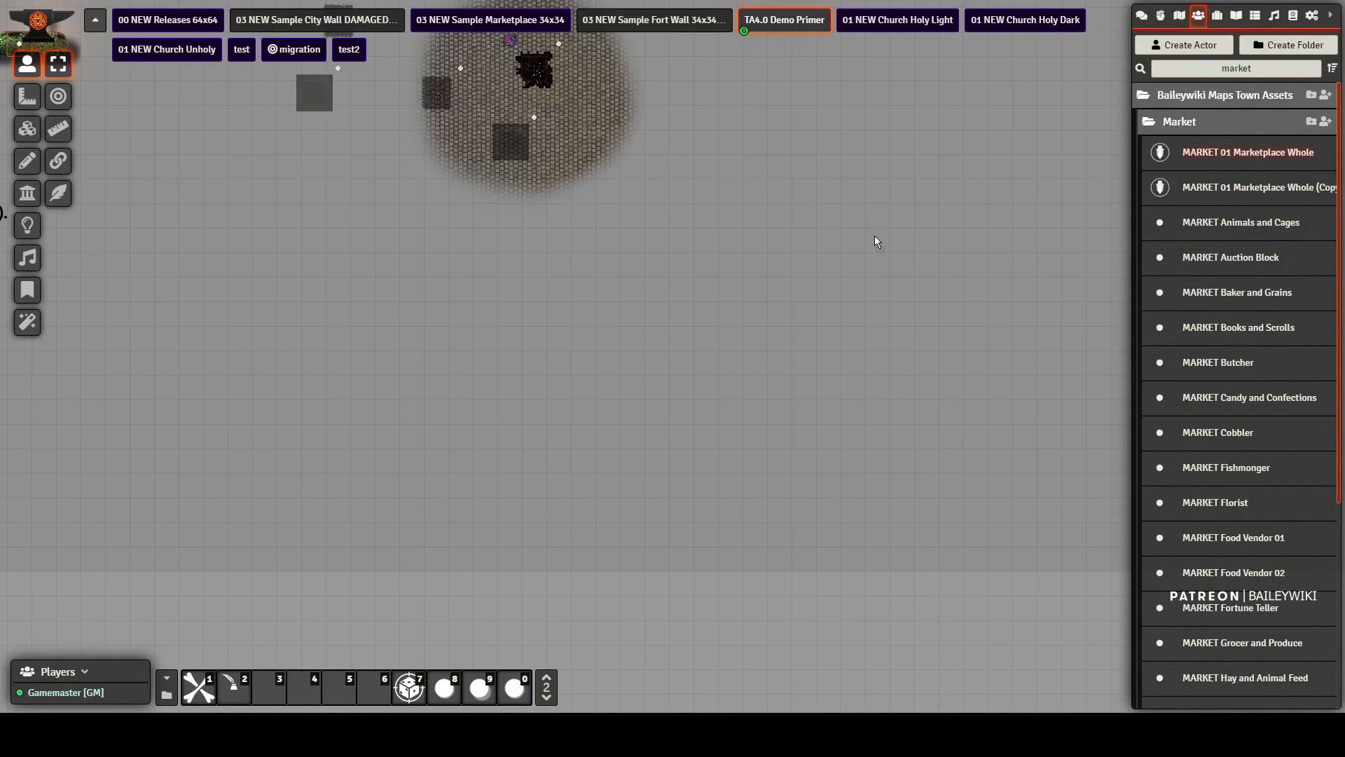
pyautogui.hotkey('ctrl', 'v')
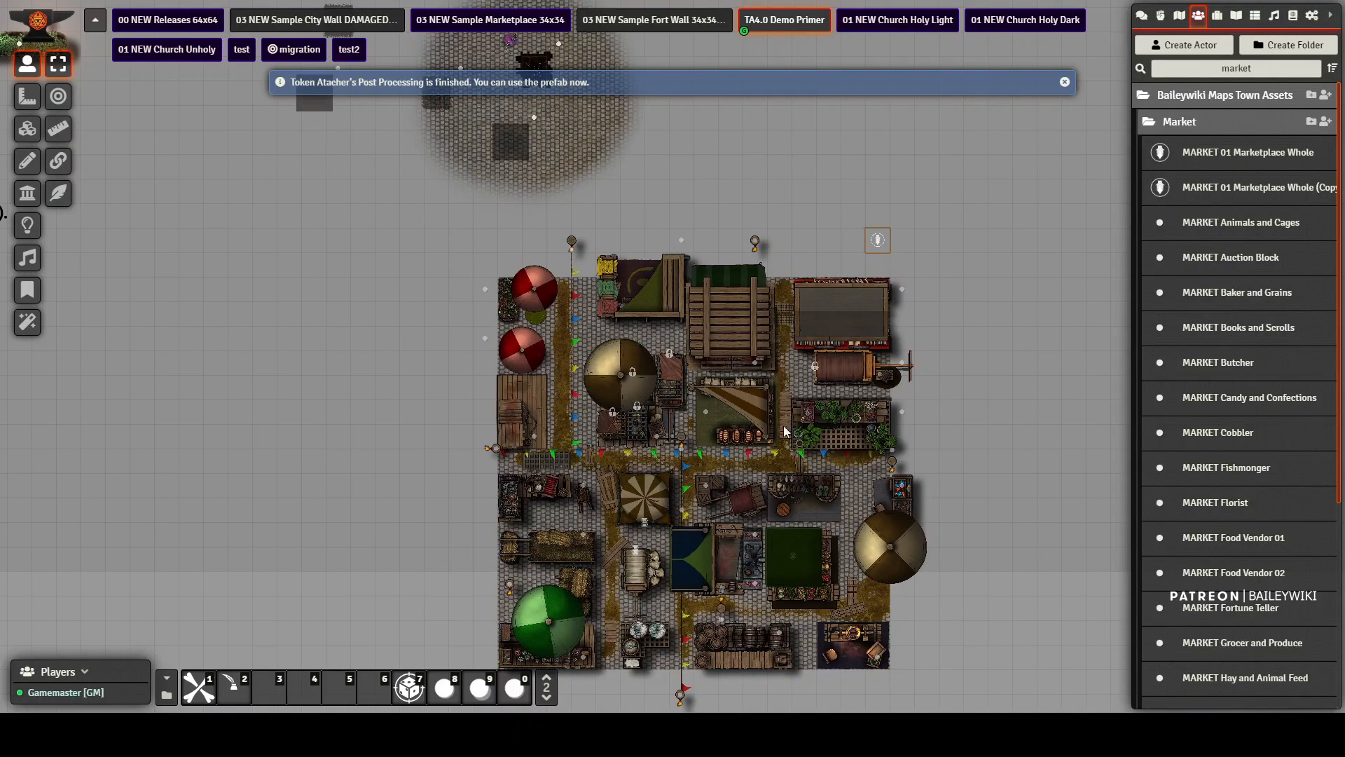
pyautogui.moveTo(879, 240); pyautogui.dragTo(928, 240)
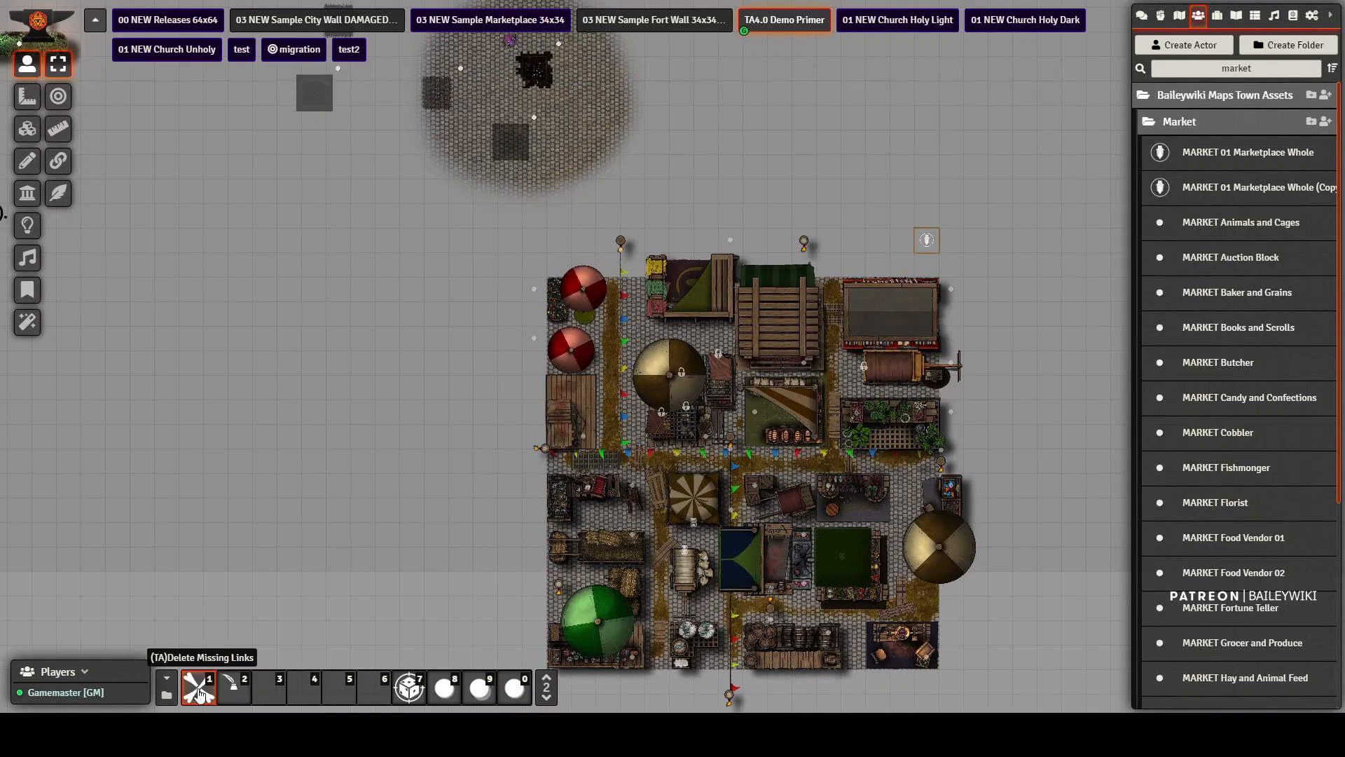
pyautogui.click(972, 105)
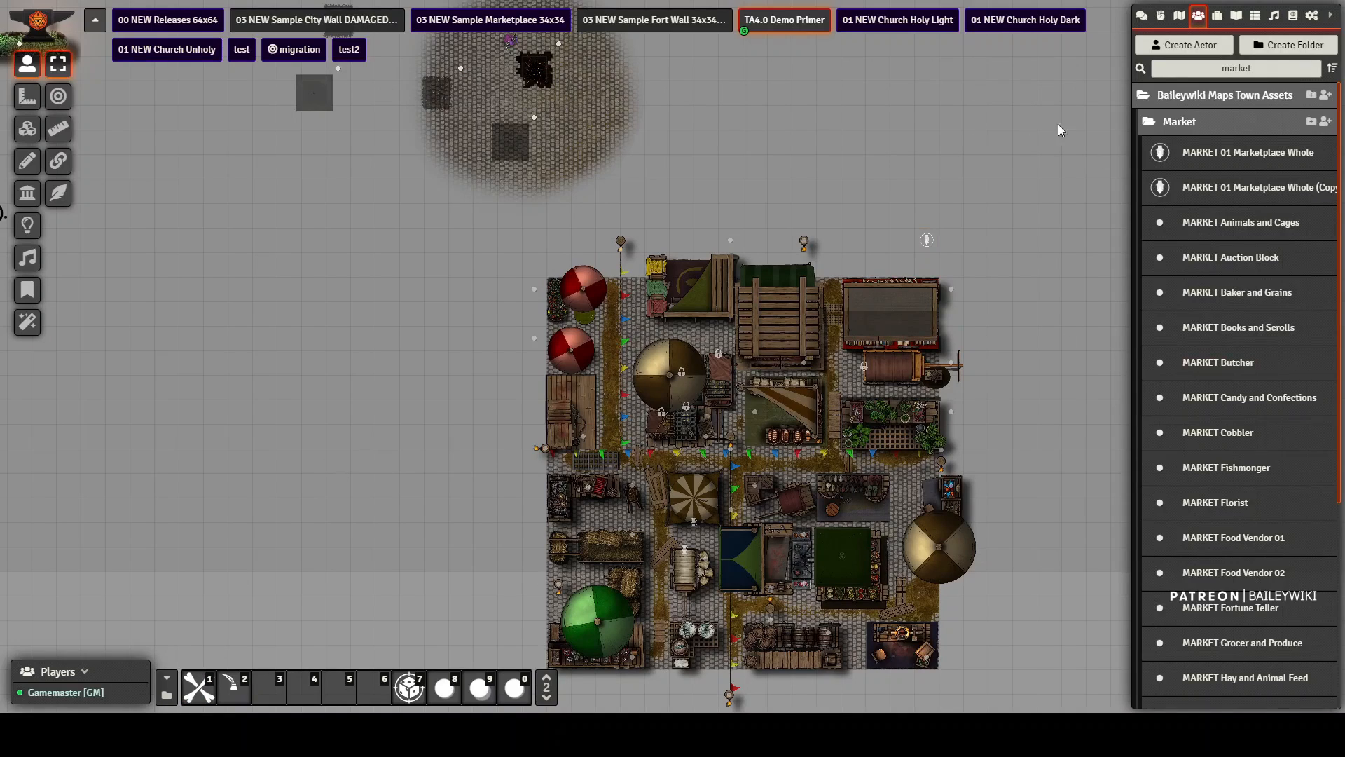
# Step: Look up the (TA)Delete Missing Links macro in the Example Macros compendium from token-attacher
pyautogui.click(1293, 15)
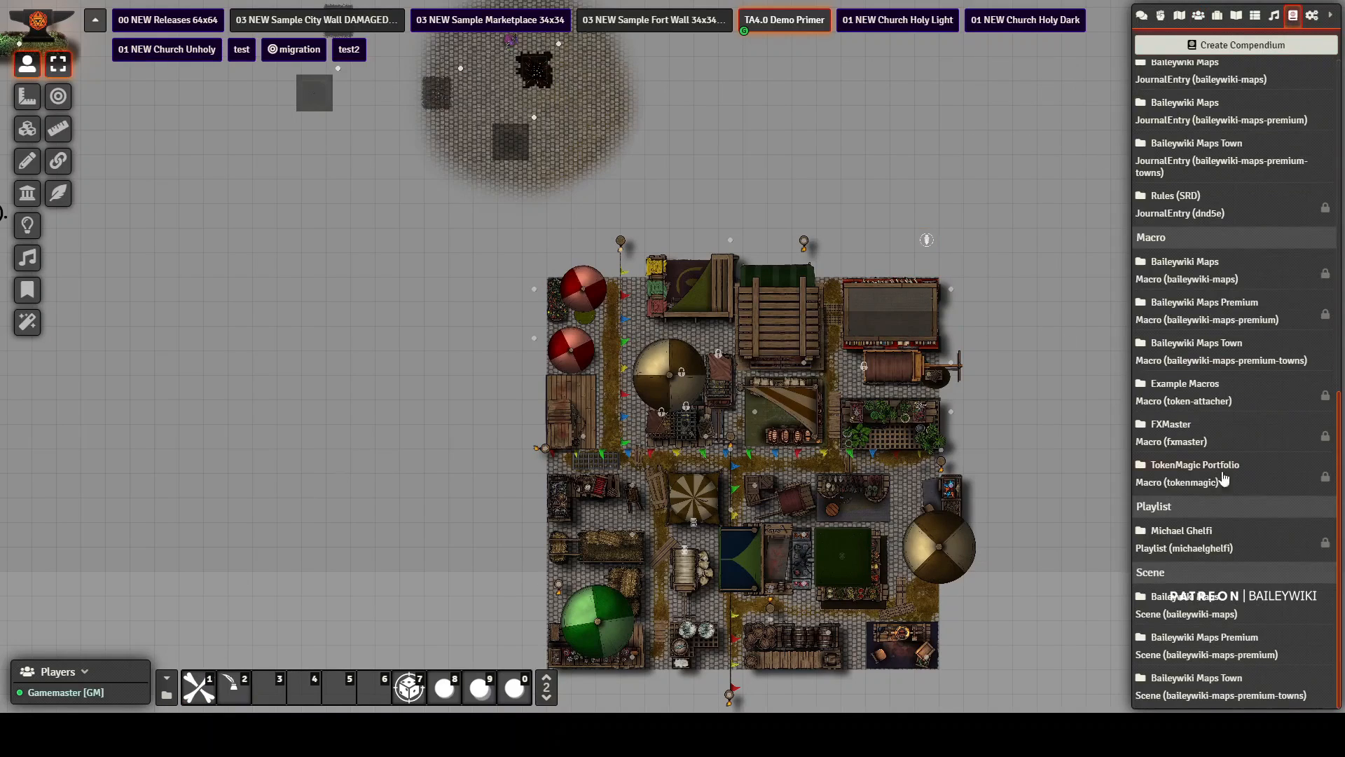
pyautogui.click(1205, 390)
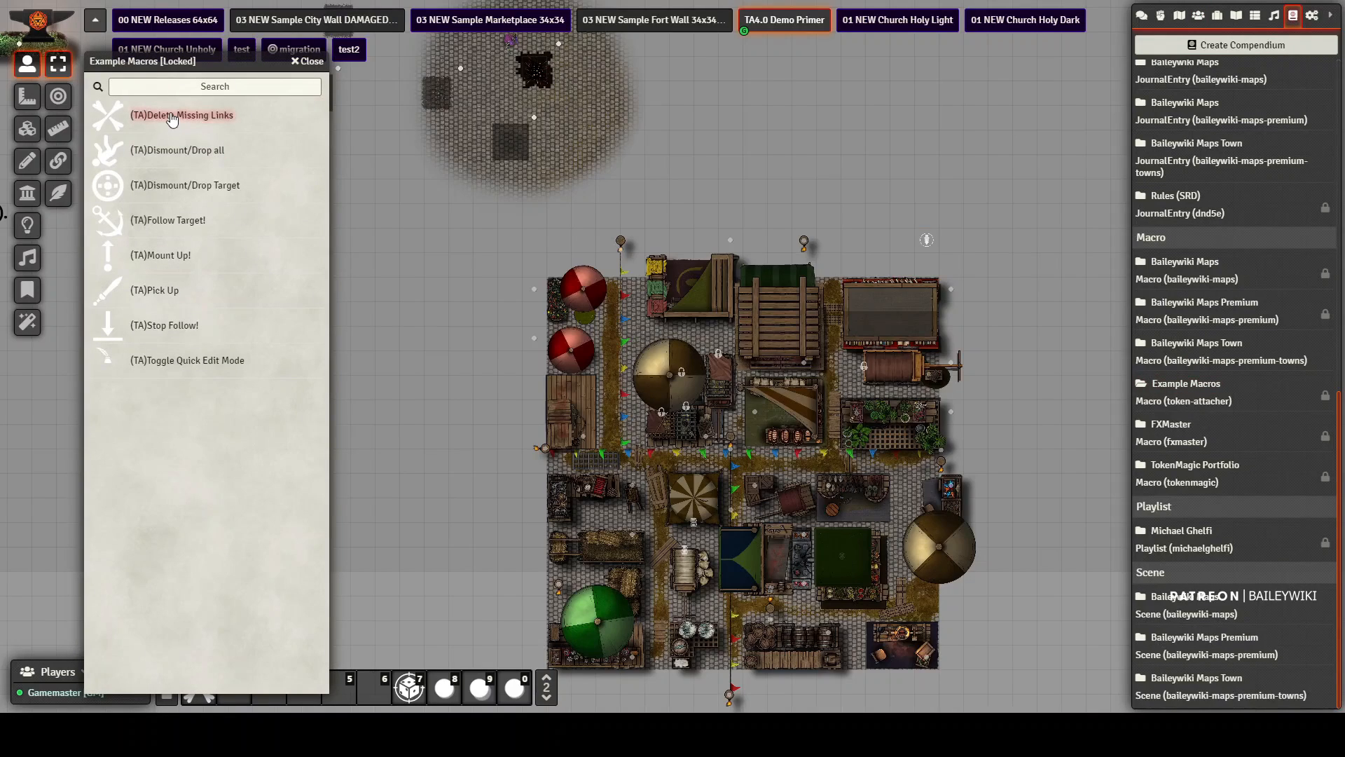
pyautogui.click(309, 63)
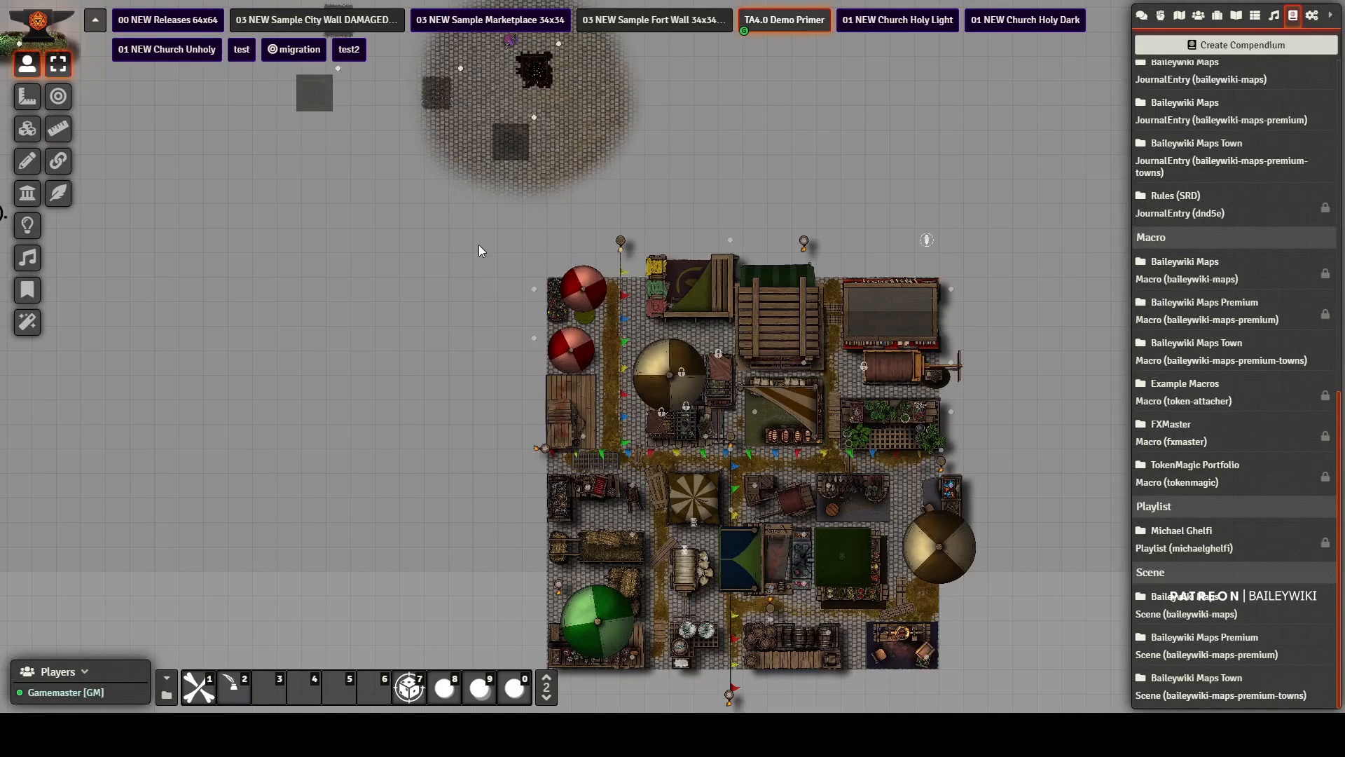
# Step: Show the TA4.0 Demo Primer scene and open the Token Attacher GM Menu from the module settings
pyautogui.click(784, 21)
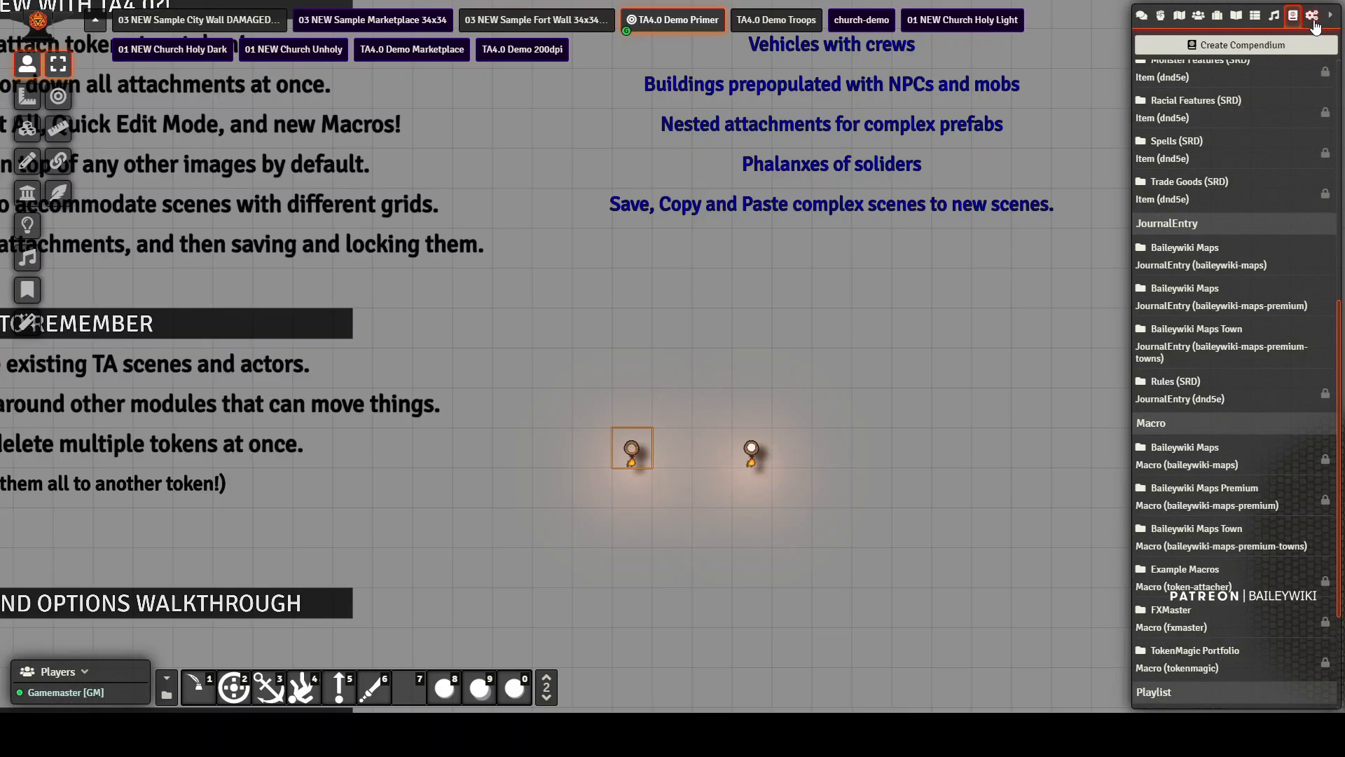
pyautogui.click(1314, 18)
pyautogui.click(1253, 146)
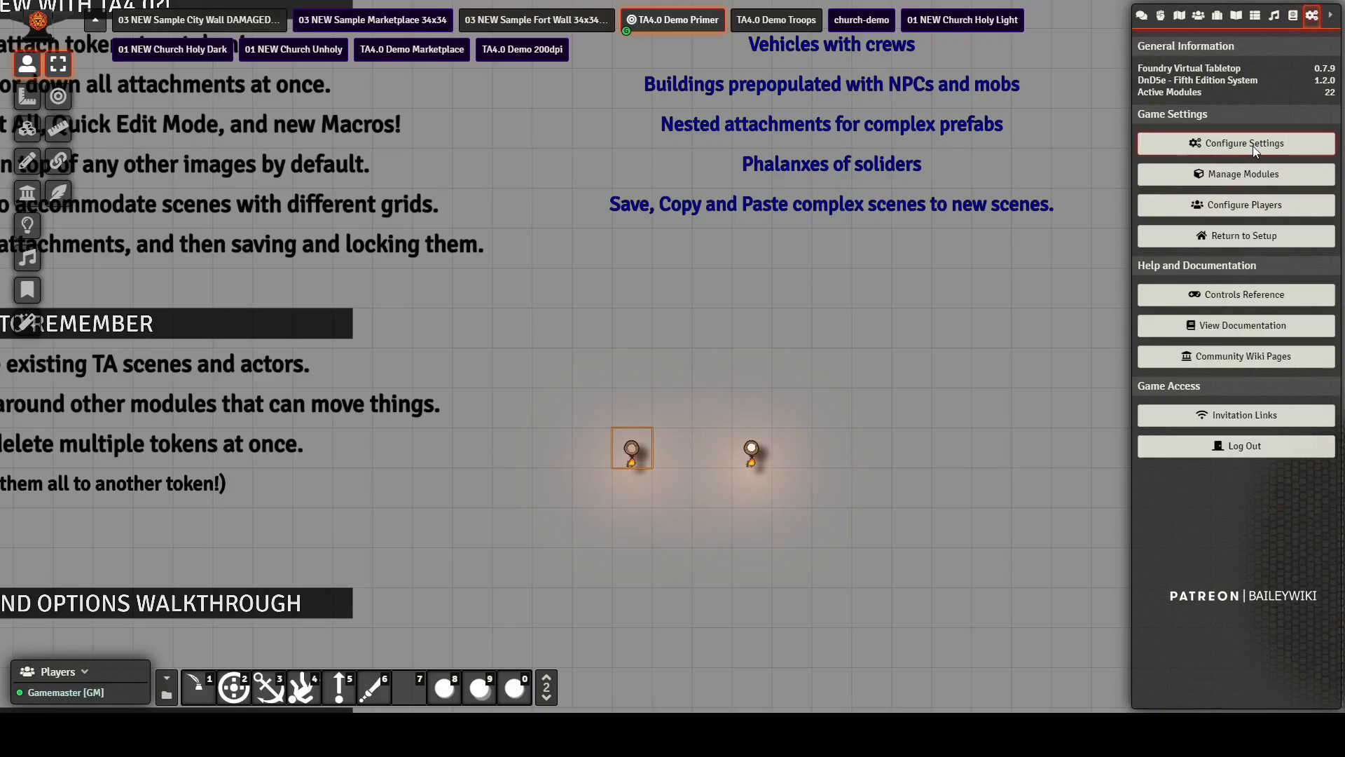
pyautogui.click(770, 63)
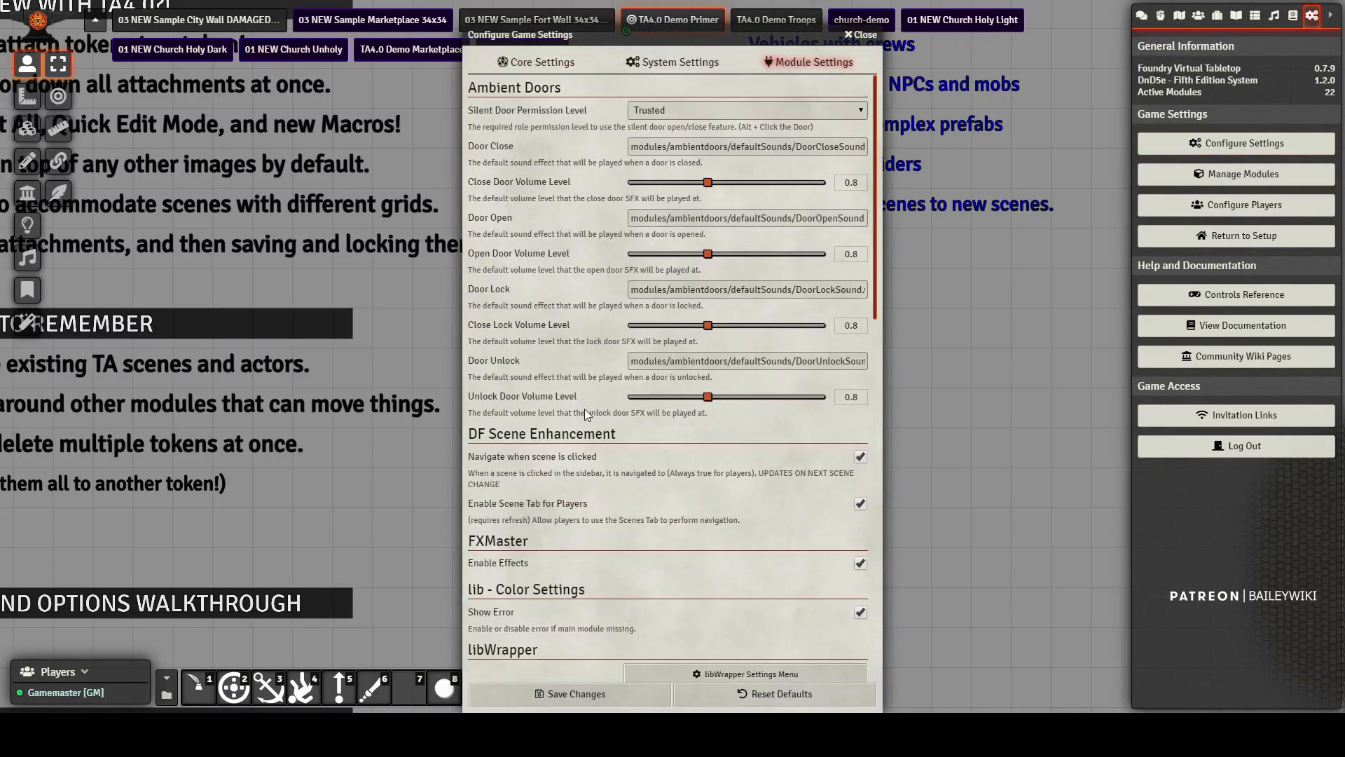
pyautogui.scroll(-5, 602, 439)
pyautogui.scroll(-4, 595, 419)
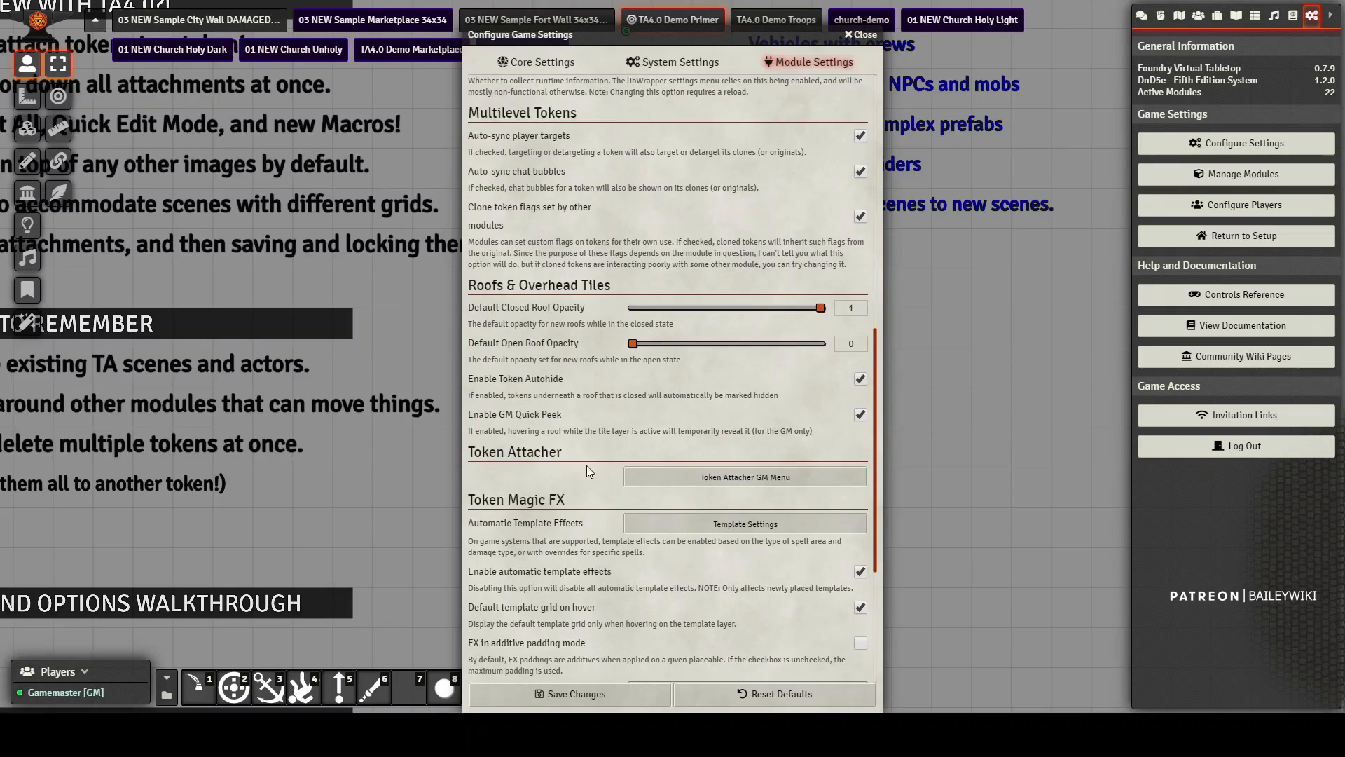
pyautogui.click(770, 477)
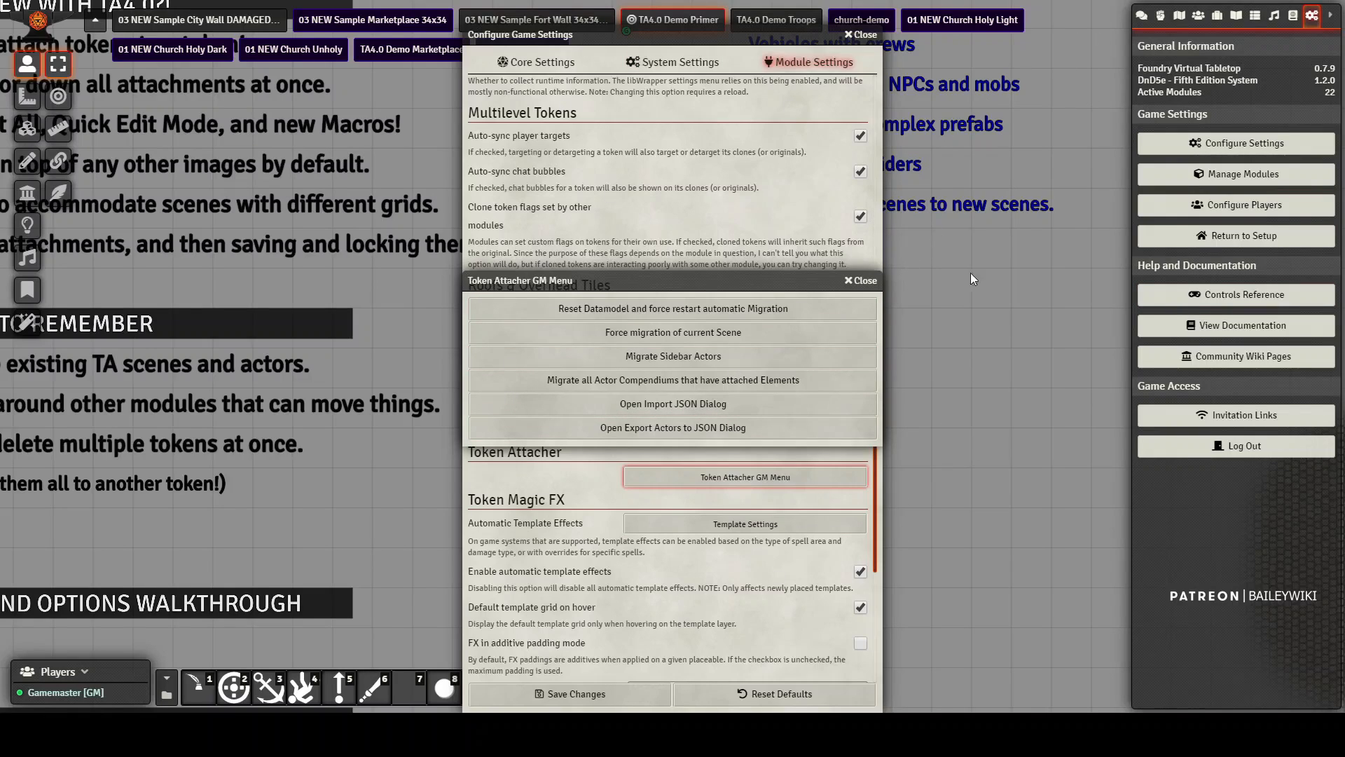
# Step: Look at the sidebar actors covered by the Migrate Sidebar Actors option and return to the game settings
pyautogui.click(1199, 15)
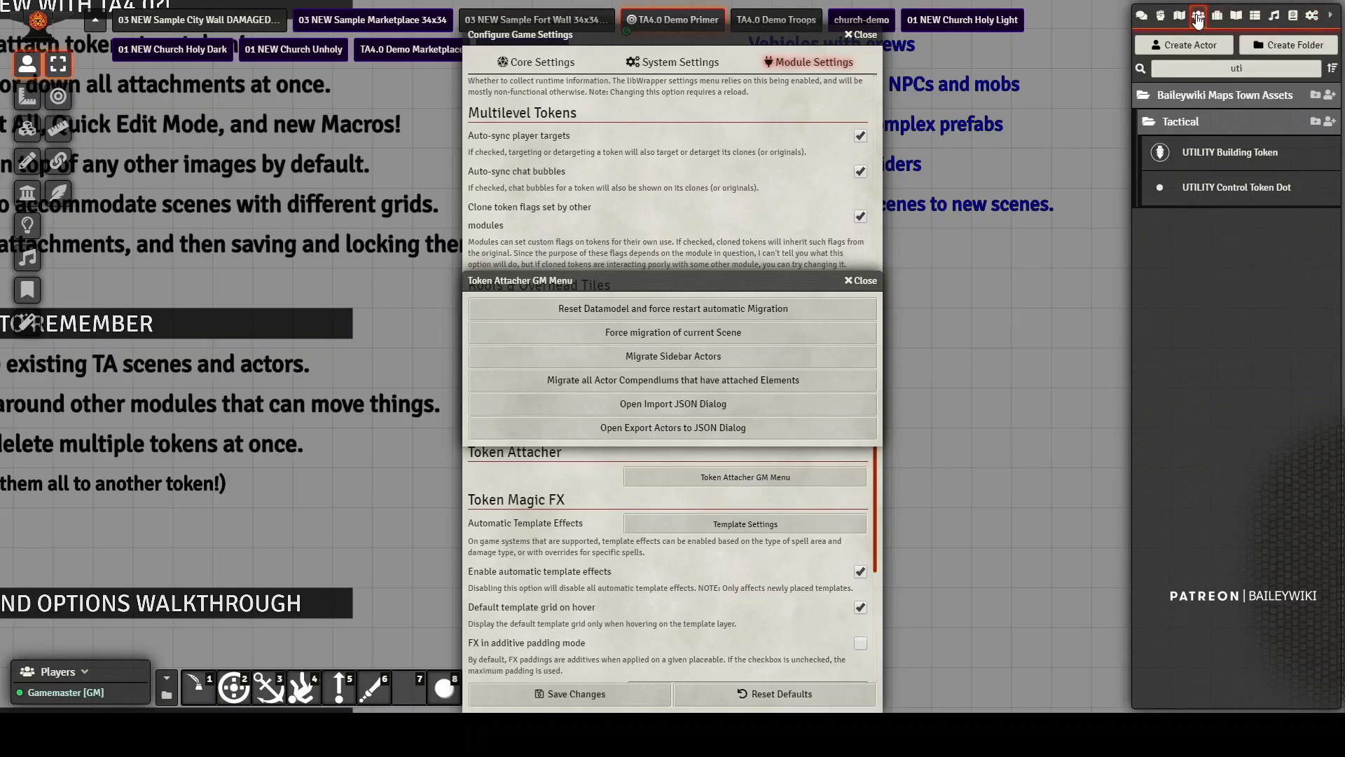
pyautogui.doubleClick(1250, 69)
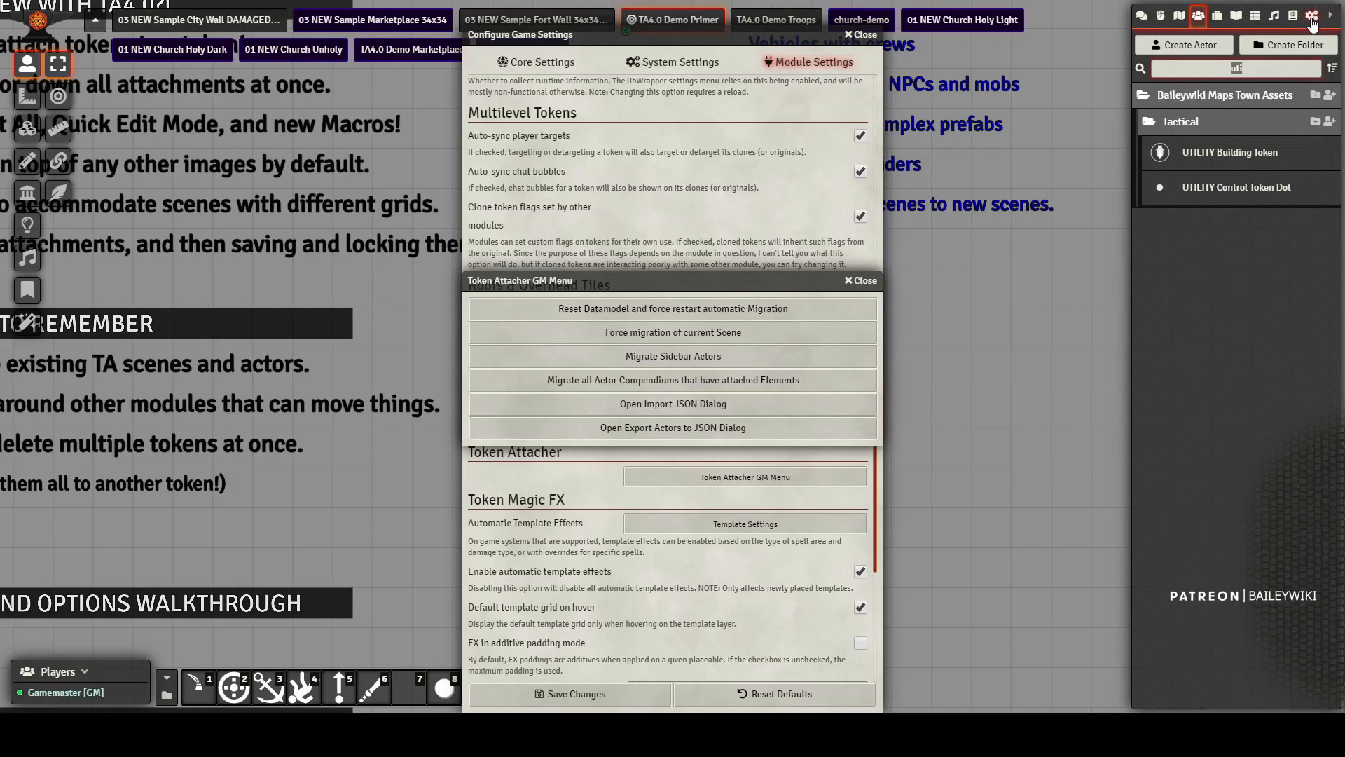
pyautogui.click(1312, 16)
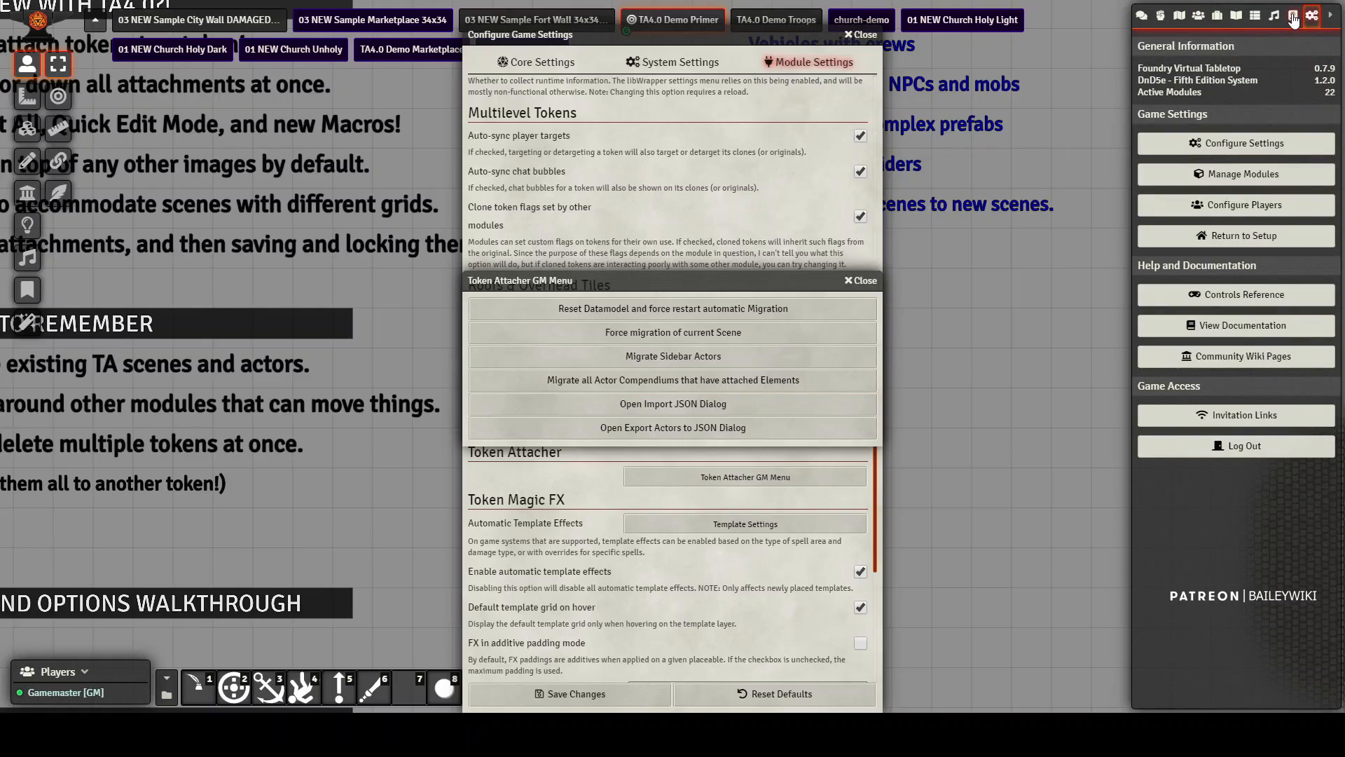
# Step: Lock the Baileywiki Maps actor compendium, unlock it again, and close the Token Attacher GM Menu
pyautogui.click(1293, 17)
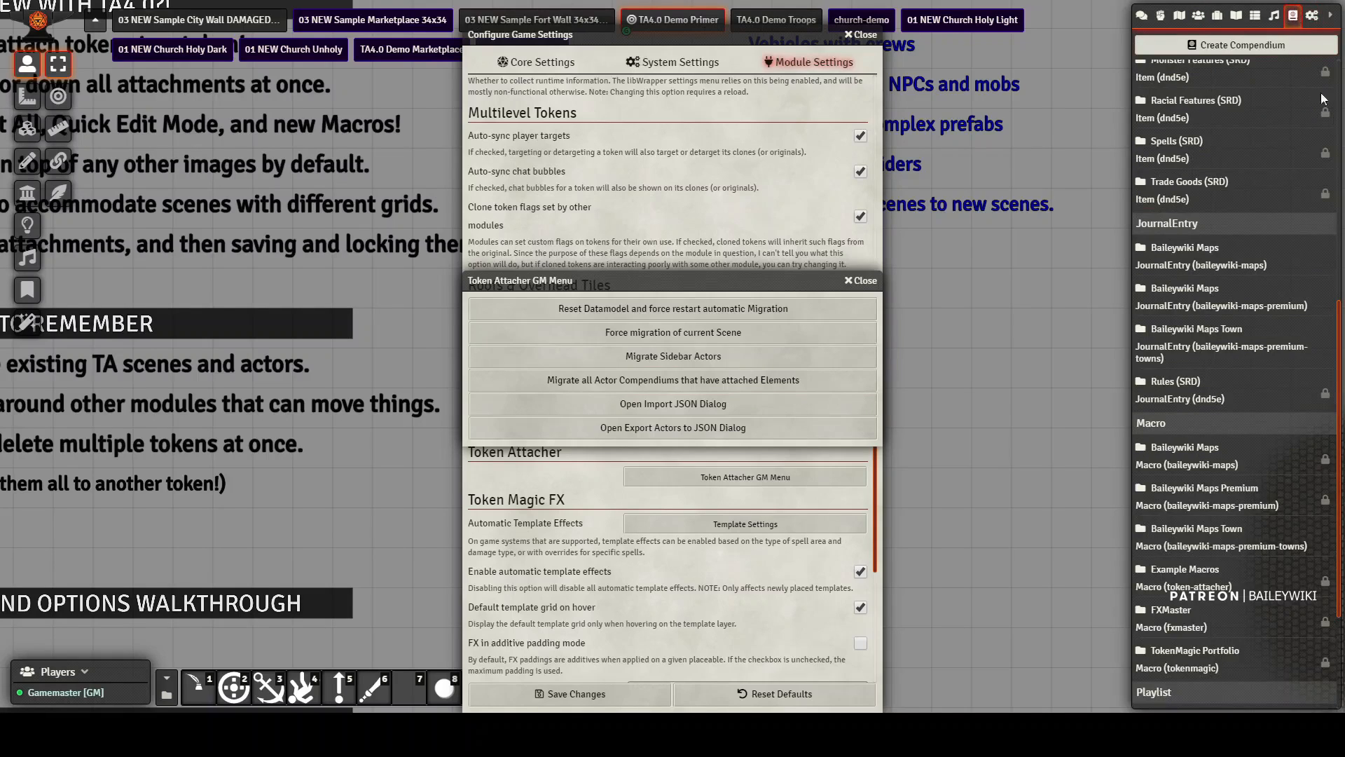
pyautogui.scroll(7, 1285, 179)
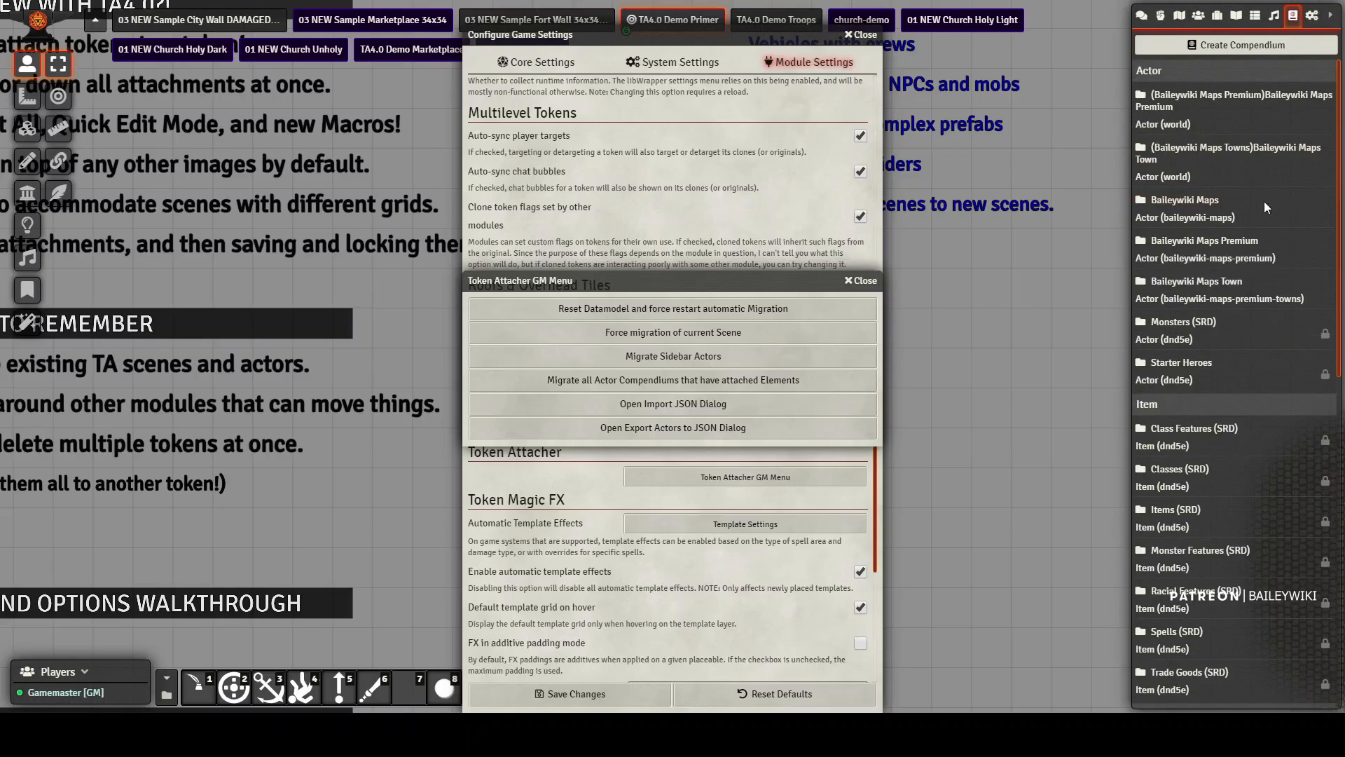
pyautogui.rightClick(1198, 208)
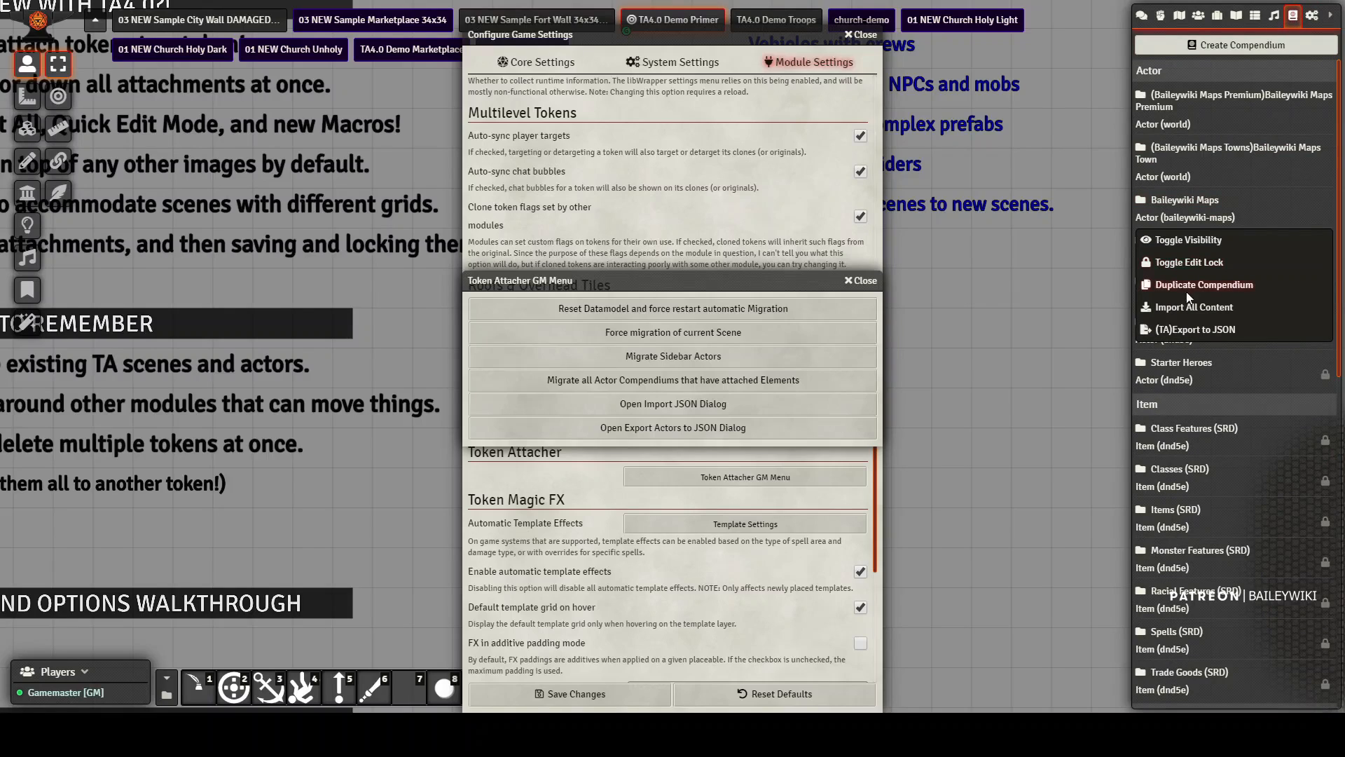
pyautogui.click(1185, 262)
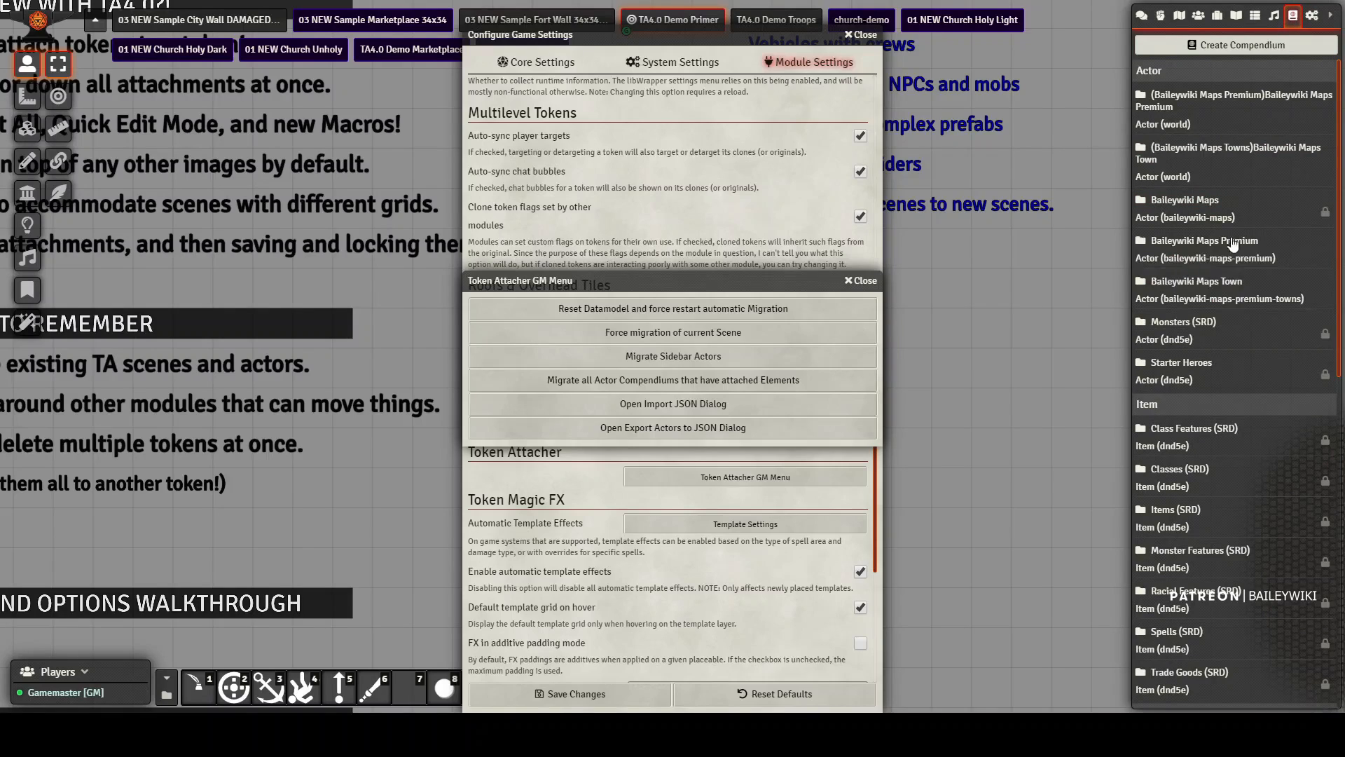
pyautogui.rightClick(1191, 208)
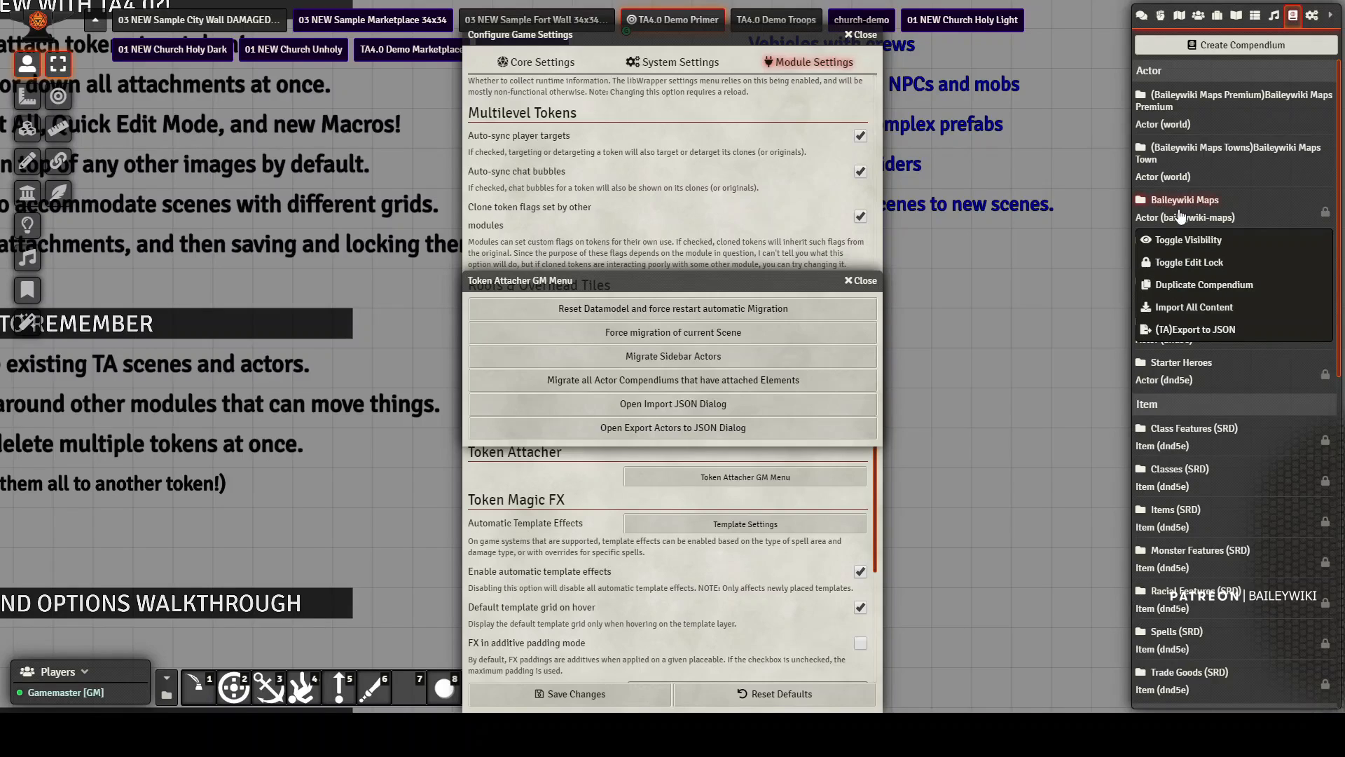
pyautogui.click(1184, 260)
pyautogui.click(974, 288)
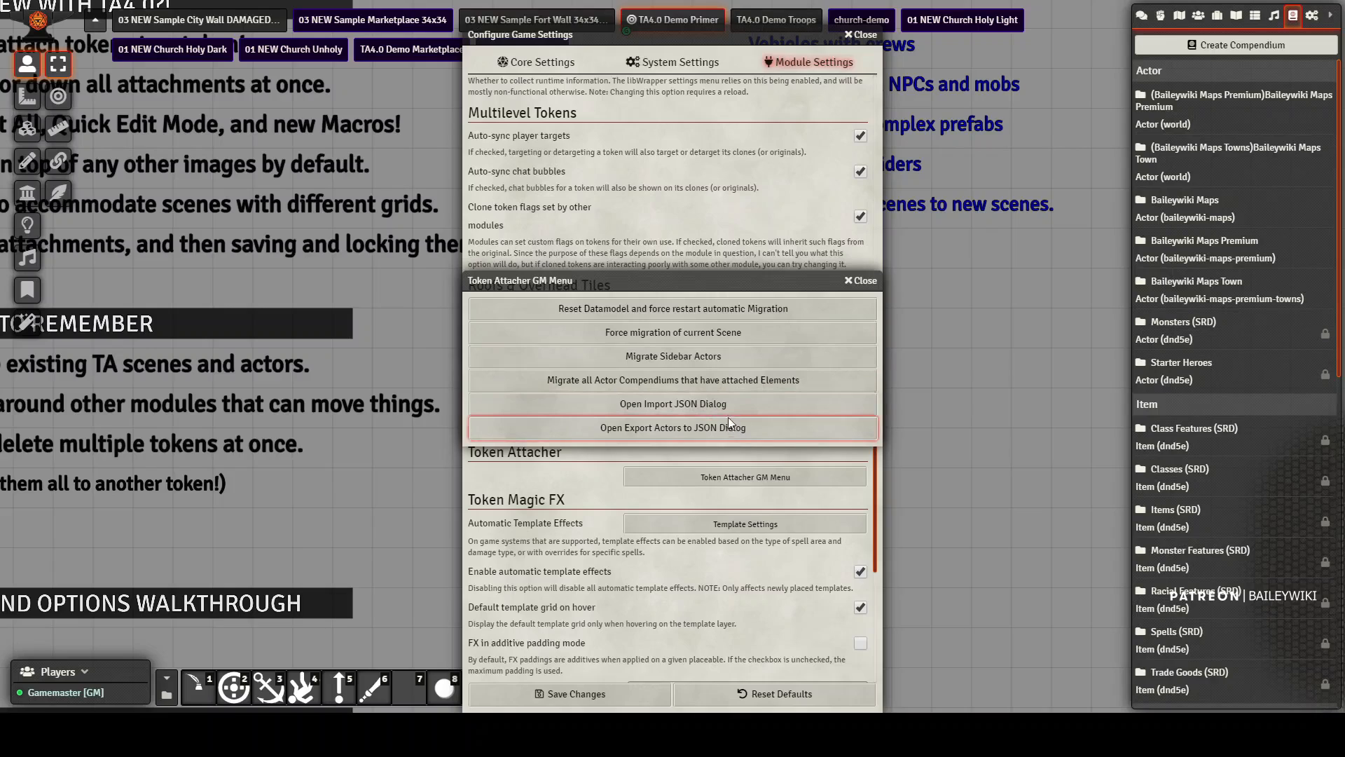
pyautogui.click(866, 281)
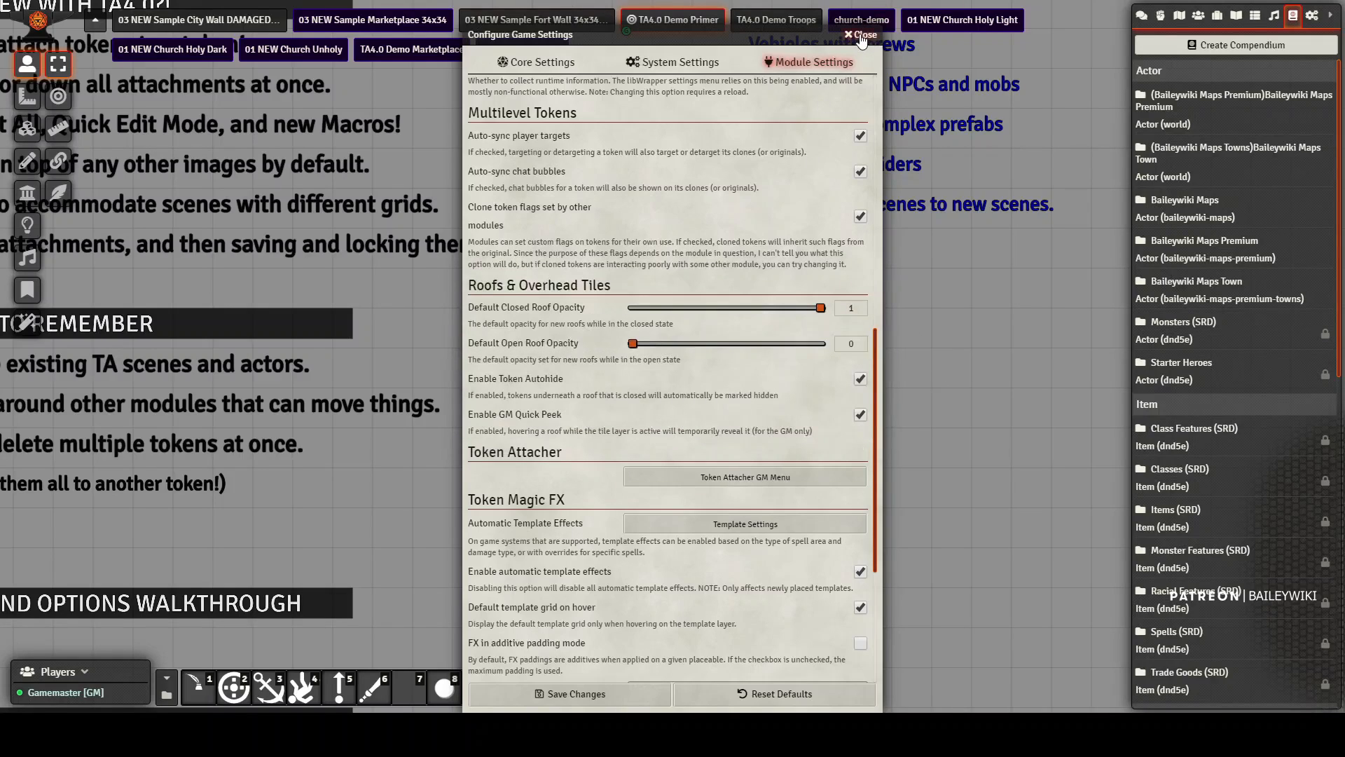
# Step: Close the game settings and place the purple character token in the square directly above the left torch
pyautogui.click(862, 36)
pyautogui.moveTo(536, 266); pyautogui.dragTo(537, 417)
pyautogui.moveTo(512, 271); pyautogui.dragTo(537, 424)
pyautogui.moveTo(457, 184); pyautogui.dragTo(613, 620)
pyautogui.moveTo(885, 549); pyautogui.dragTo(837, 123)
pyautogui.scroll(4, 779, 265)
pyautogui.moveTo(544, 170); pyautogui.dragTo(585, 258)
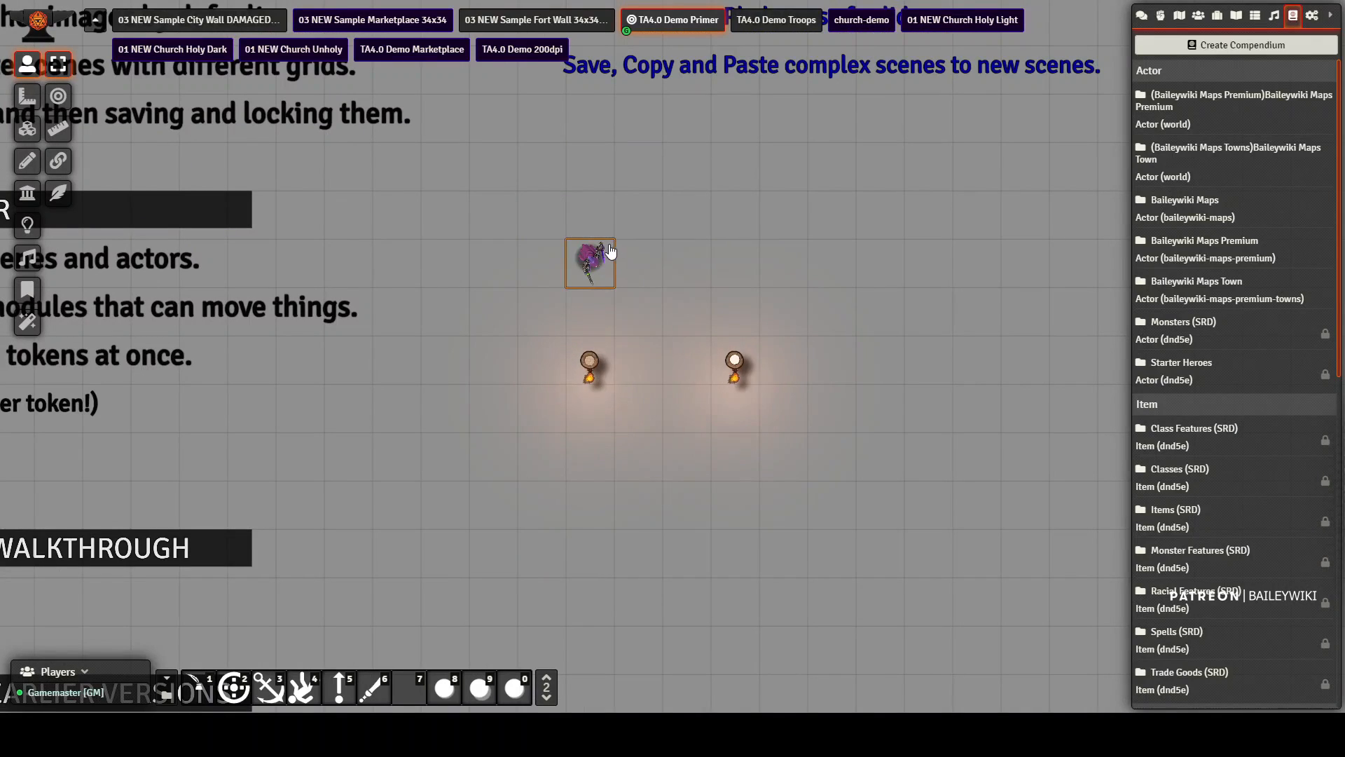
pyautogui.press('Down')
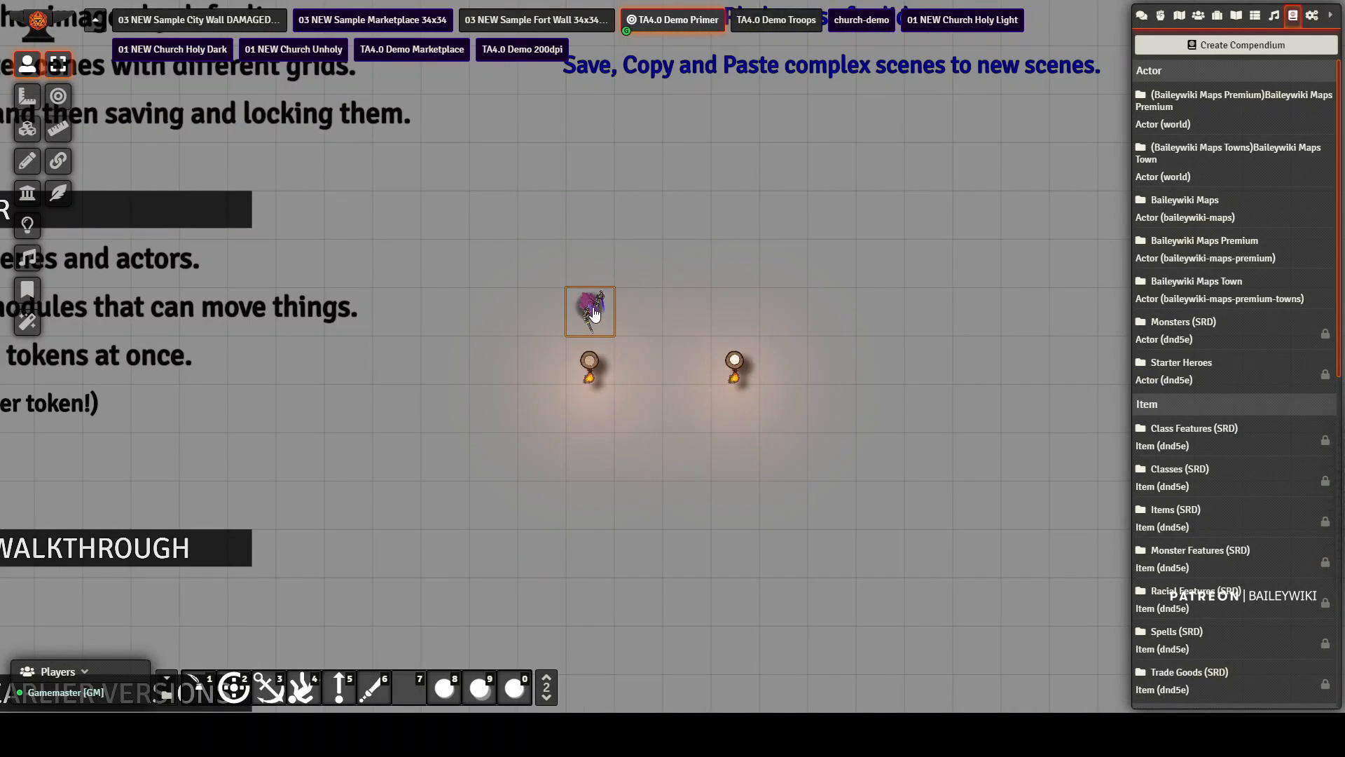
# Step: Target the left torch and have the character token pick it up with the torch pick-up macro
pyautogui.rightClick(590, 361)
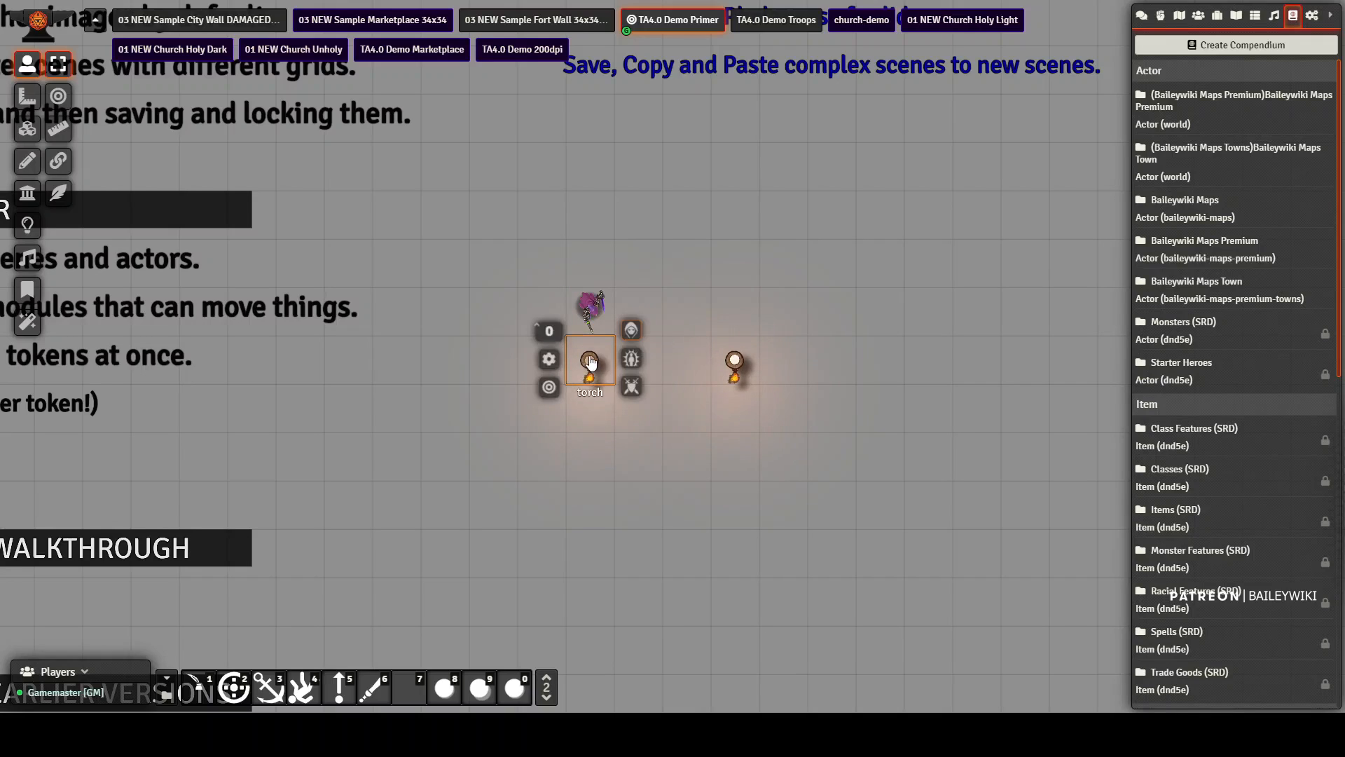
pyautogui.click(548, 388)
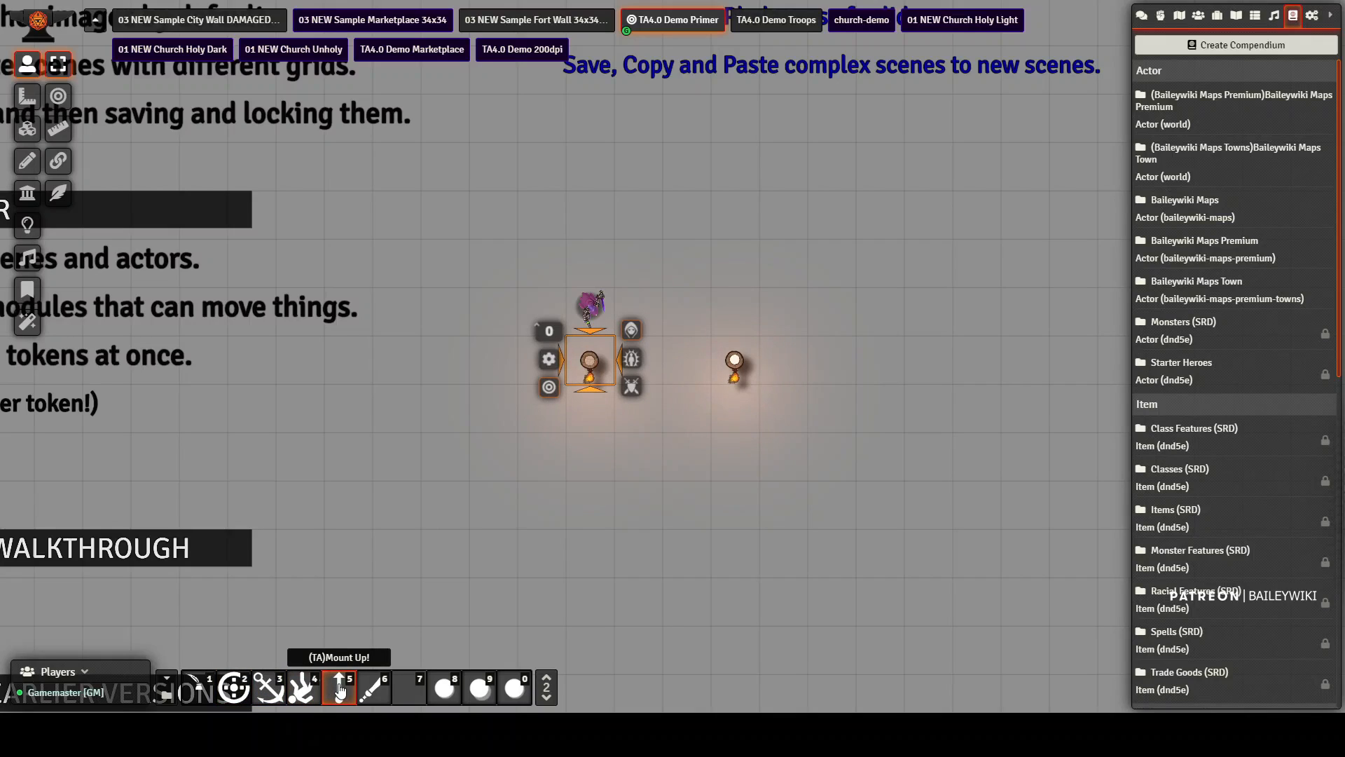
pyautogui.click(373, 689)
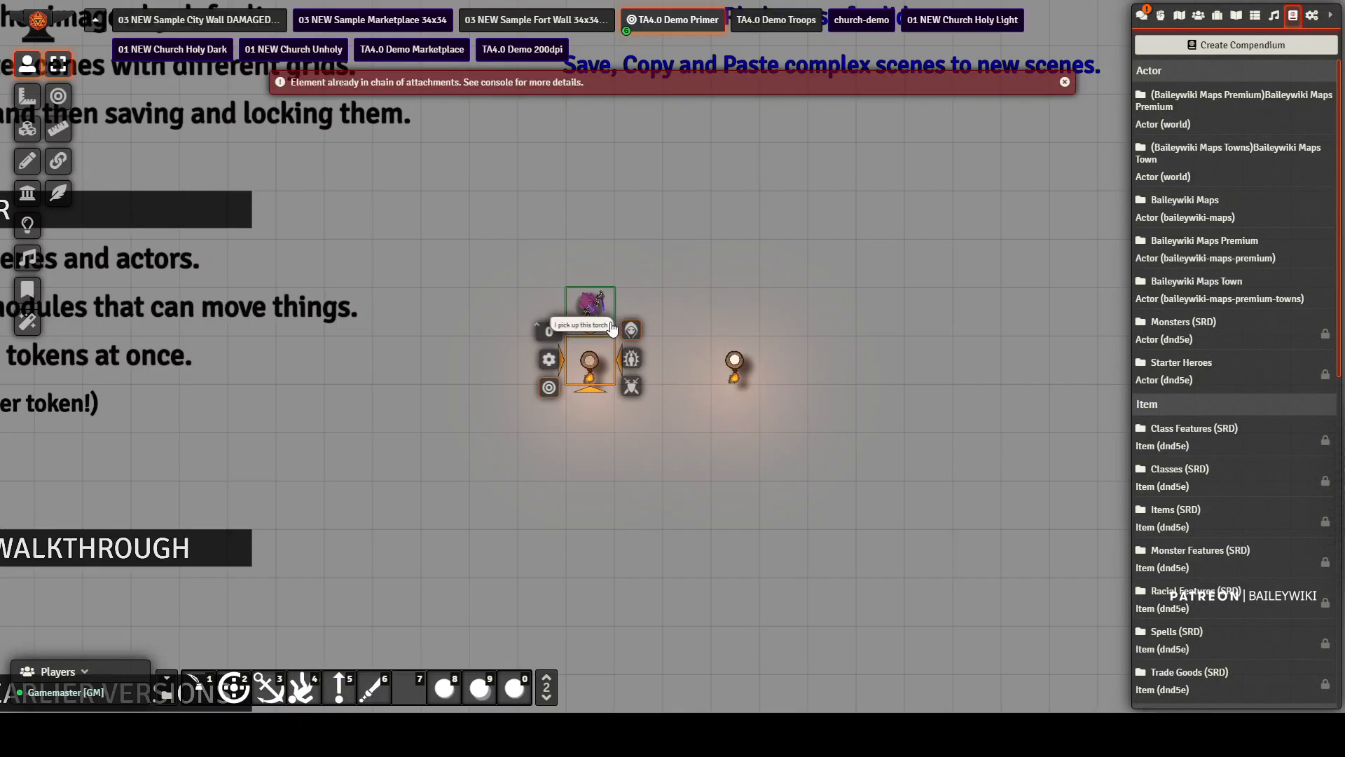
pyautogui.click(594, 307)
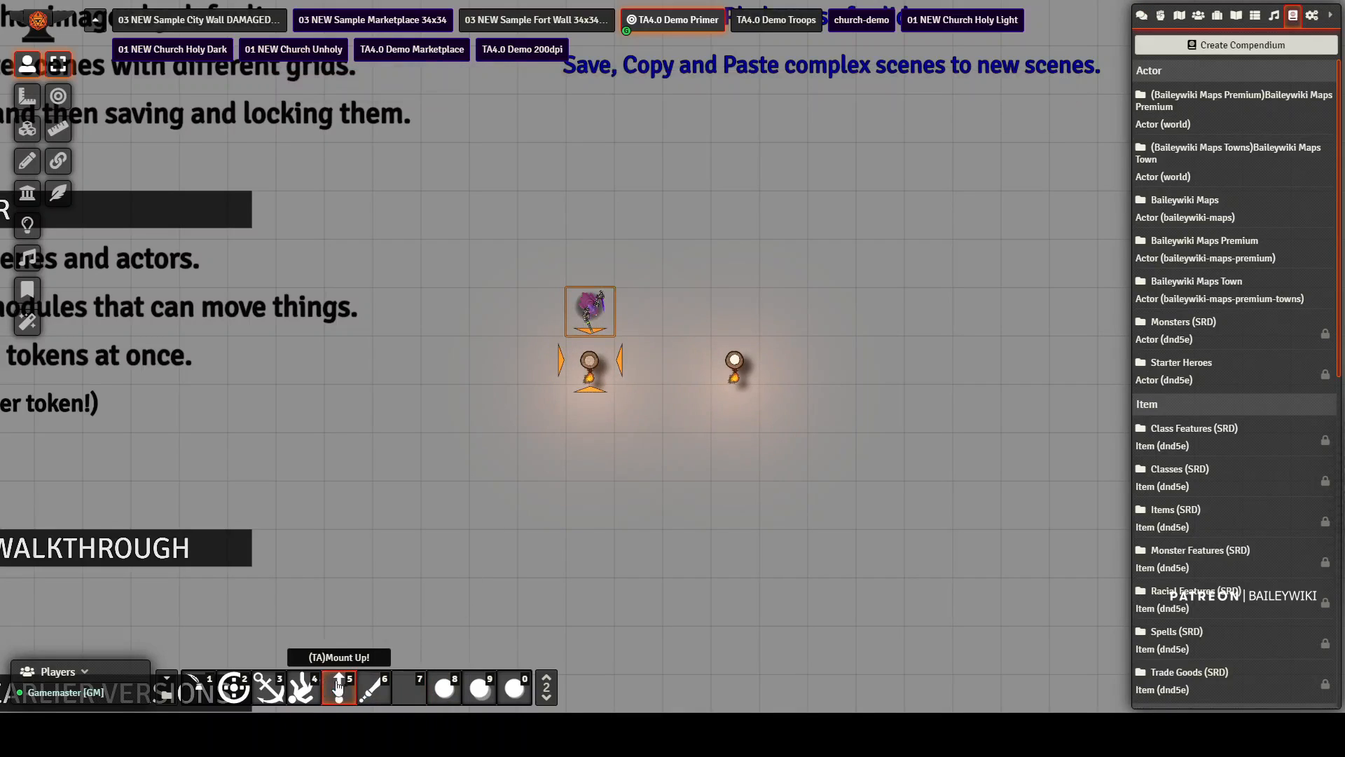
pyautogui.click(372, 690)
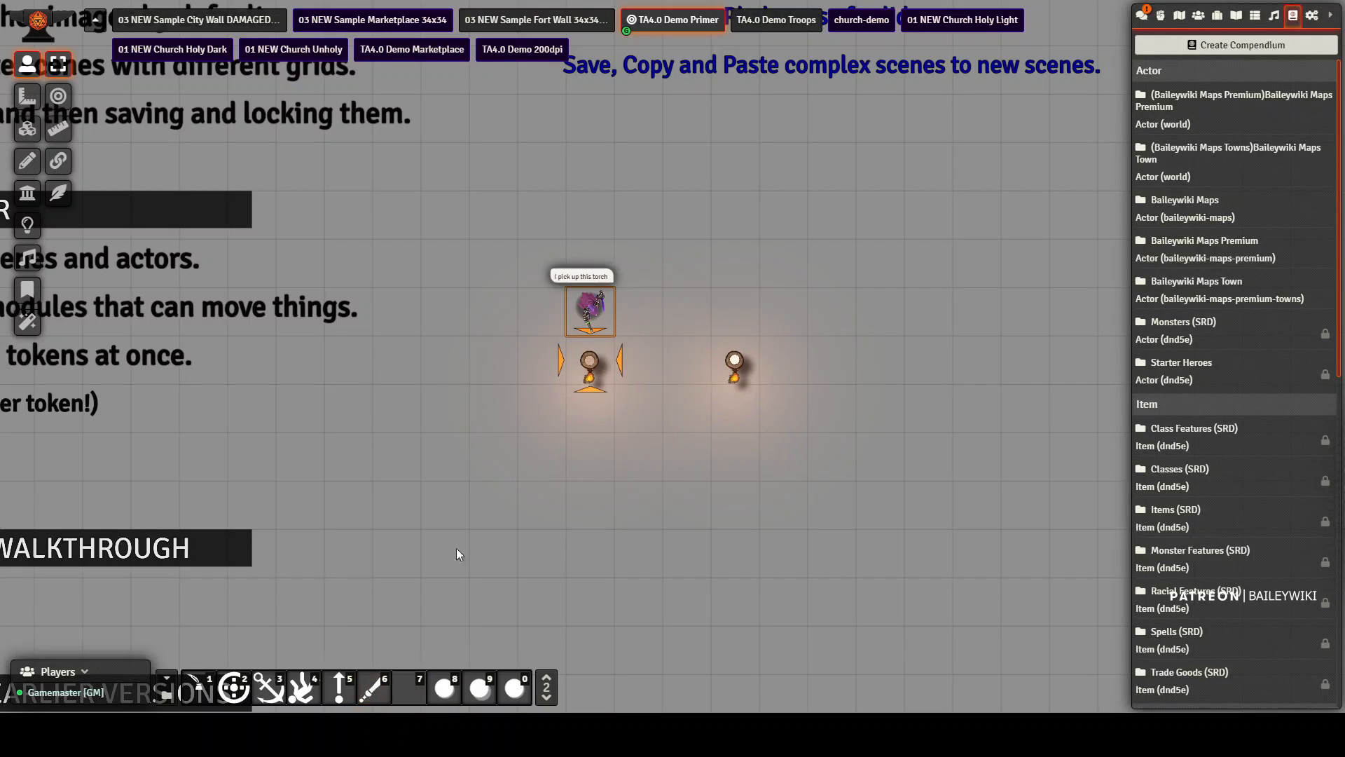
pyautogui.scroll(3, 596, 320)
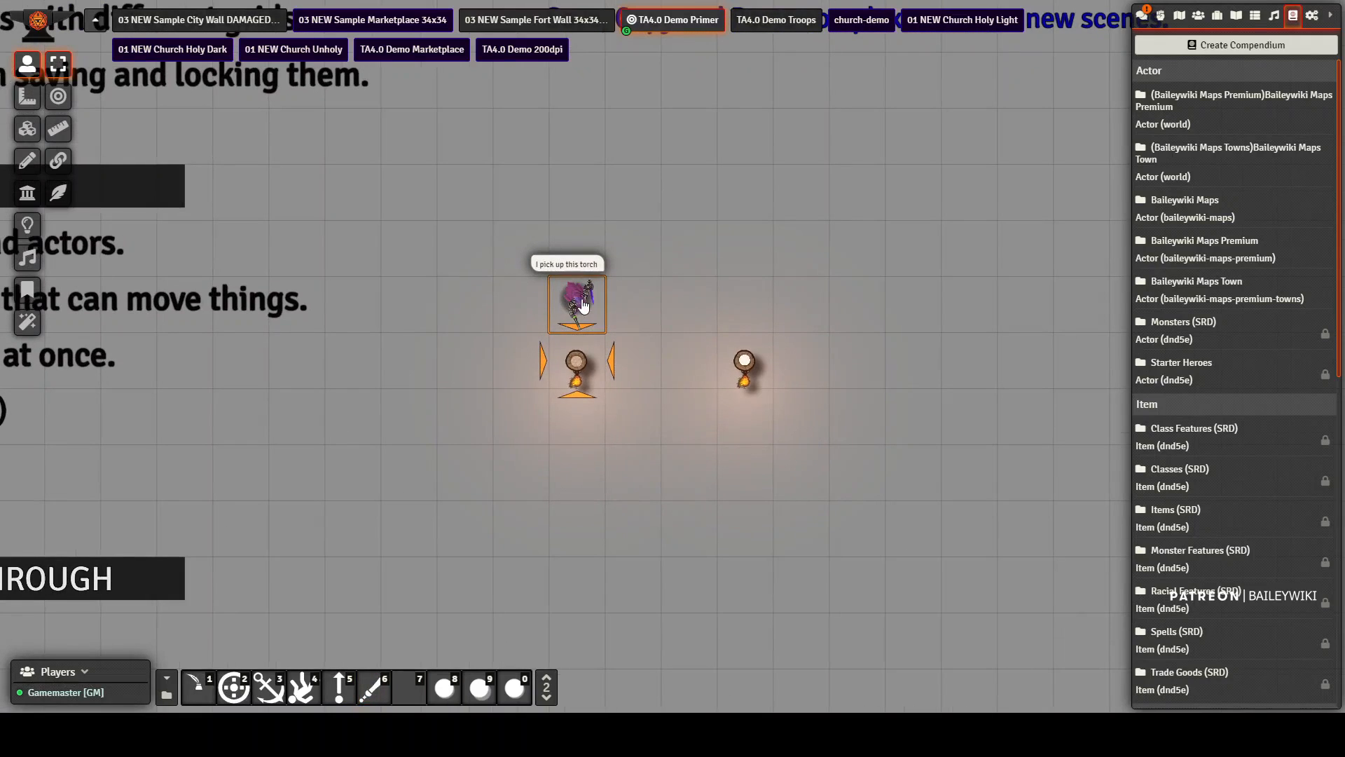
# Step: Move the character with its attached torch three squares down and two right, and rotate it to face left
pyautogui.press('Down')
pyautogui.press('Down')
pyautogui.press('Down')
pyautogui.press('Right')
pyautogui.press('Right')
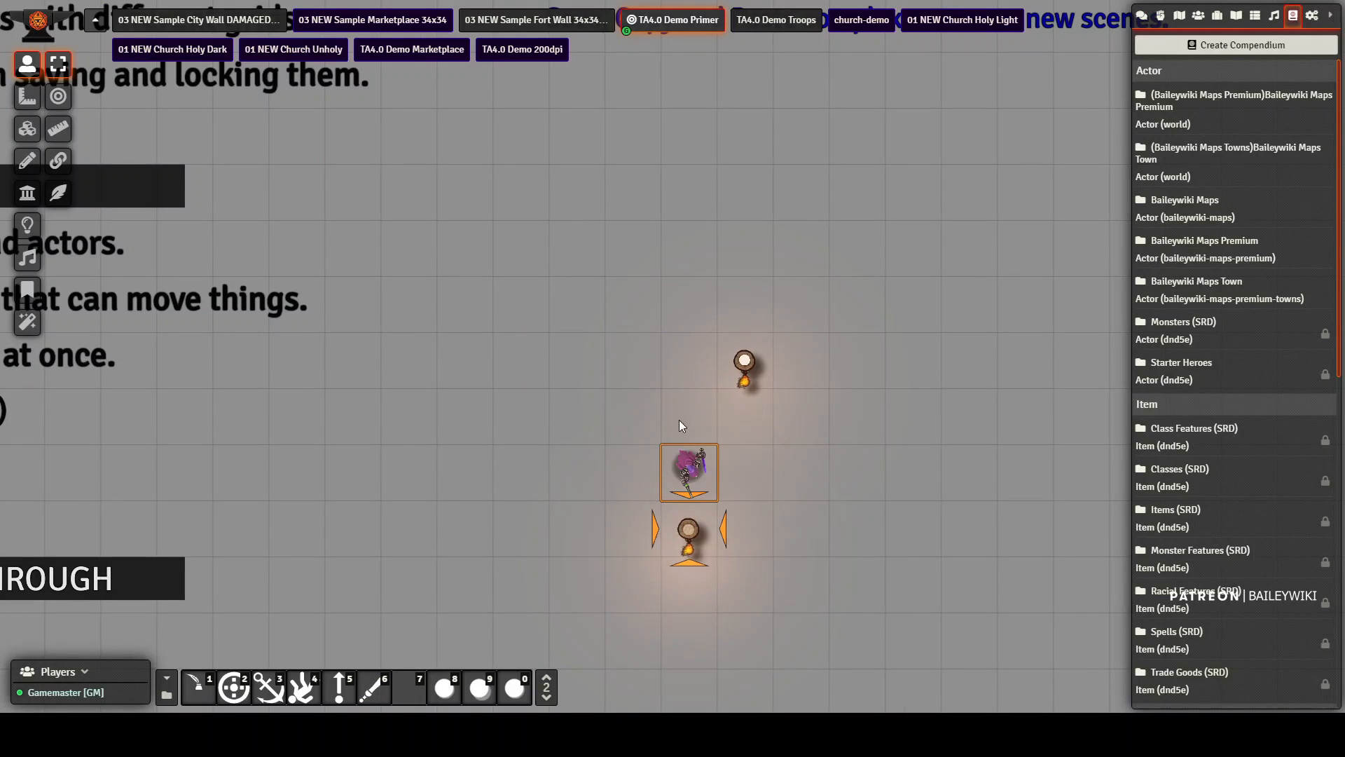
pyautogui.hotkey('shift', 'Right')
pyautogui.hotkey('shift', 'Up')
pyautogui.hotkey('shift', 'Left')
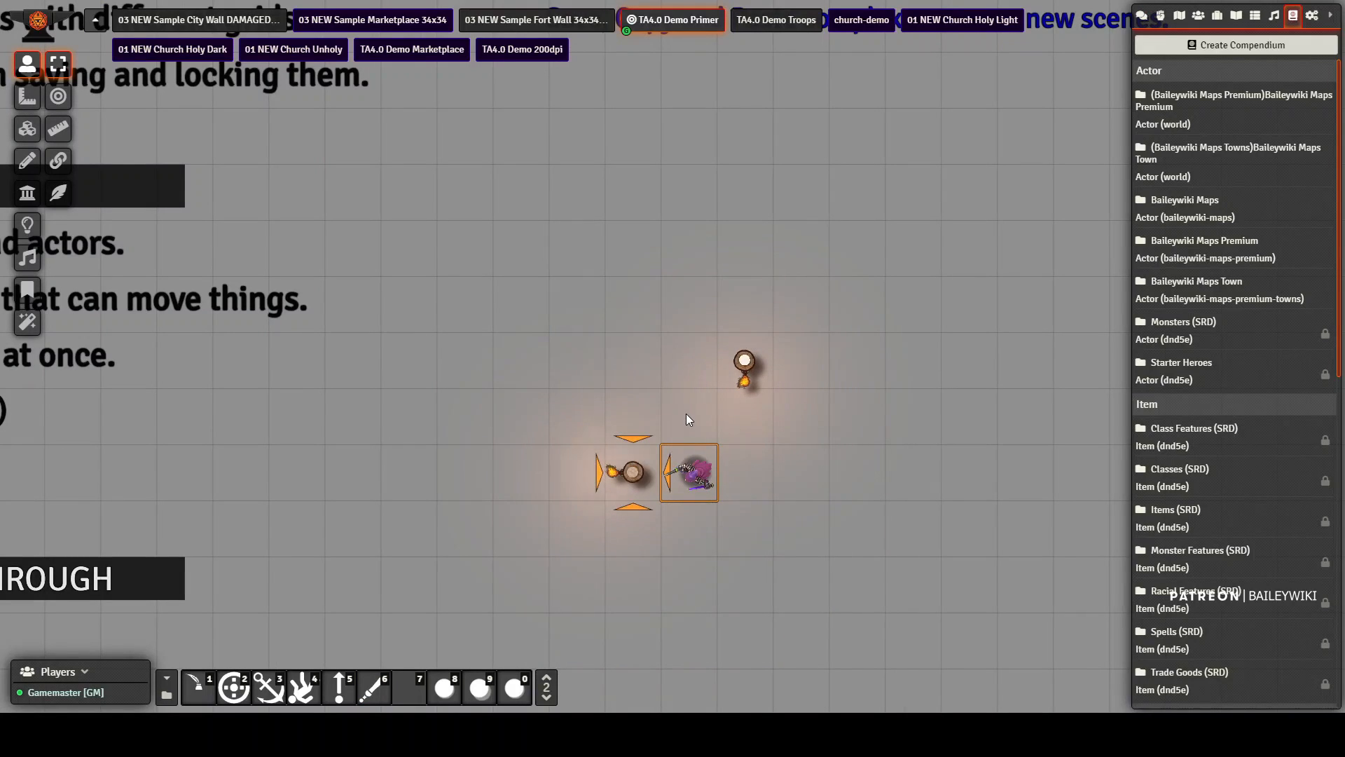
# Step: Move the character and torch two squares up and three left, and rotate the character to face down
pyautogui.press('Up')
pyautogui.press('Up')
pyautogui.press('Left')
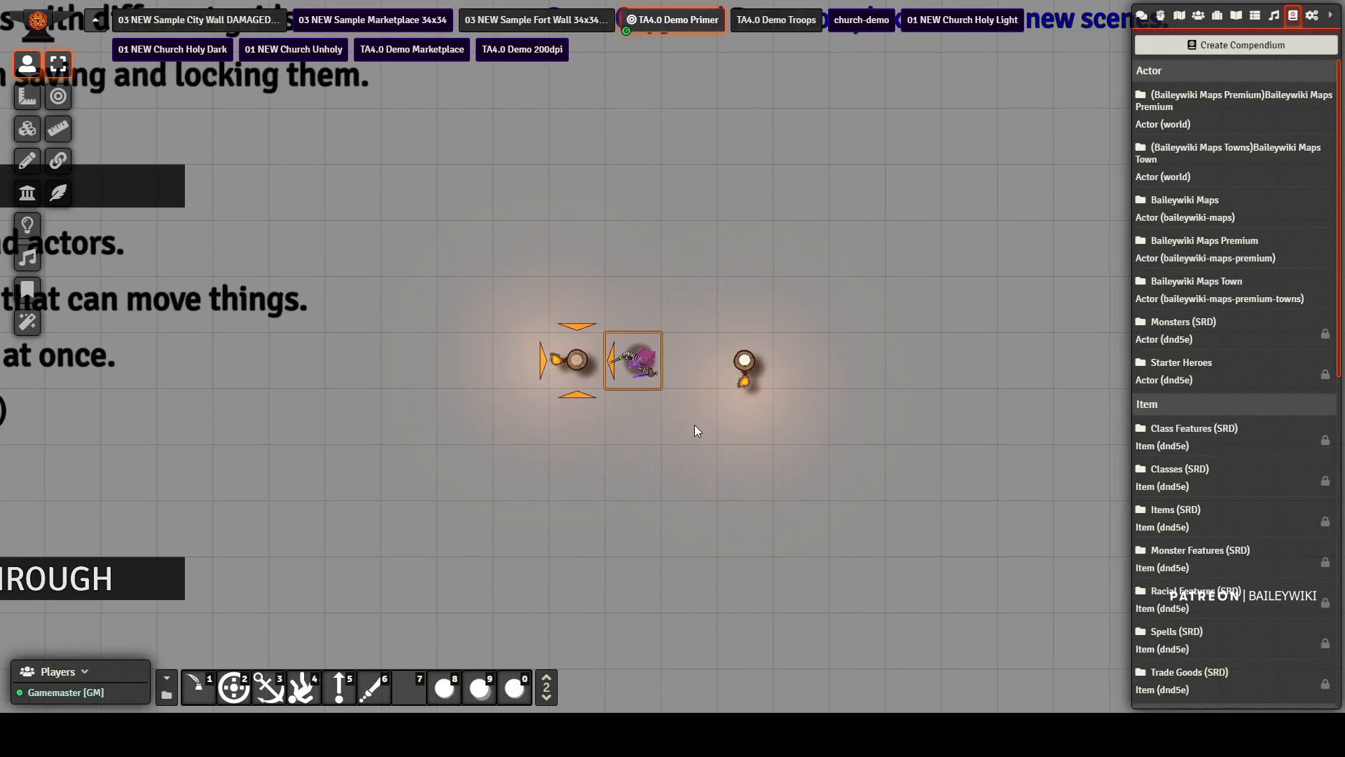
pyautogui.press('Left')
pyautogui.press('Left')
pyautogui.hotkey('shift', 'Down')
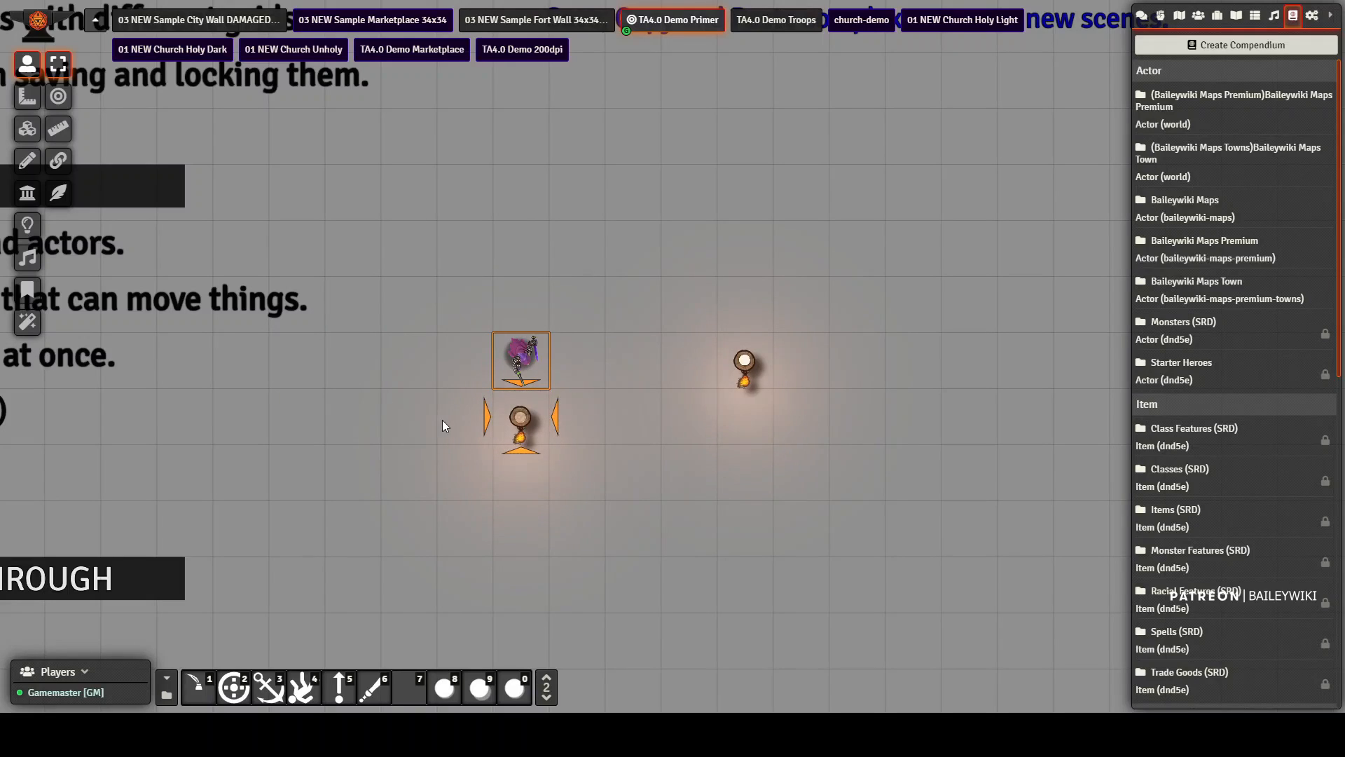
# Step: Release the torch with the (TA)Dismount/Drop all macro and move the character one square up without it
pyautogui.click(303, 693)
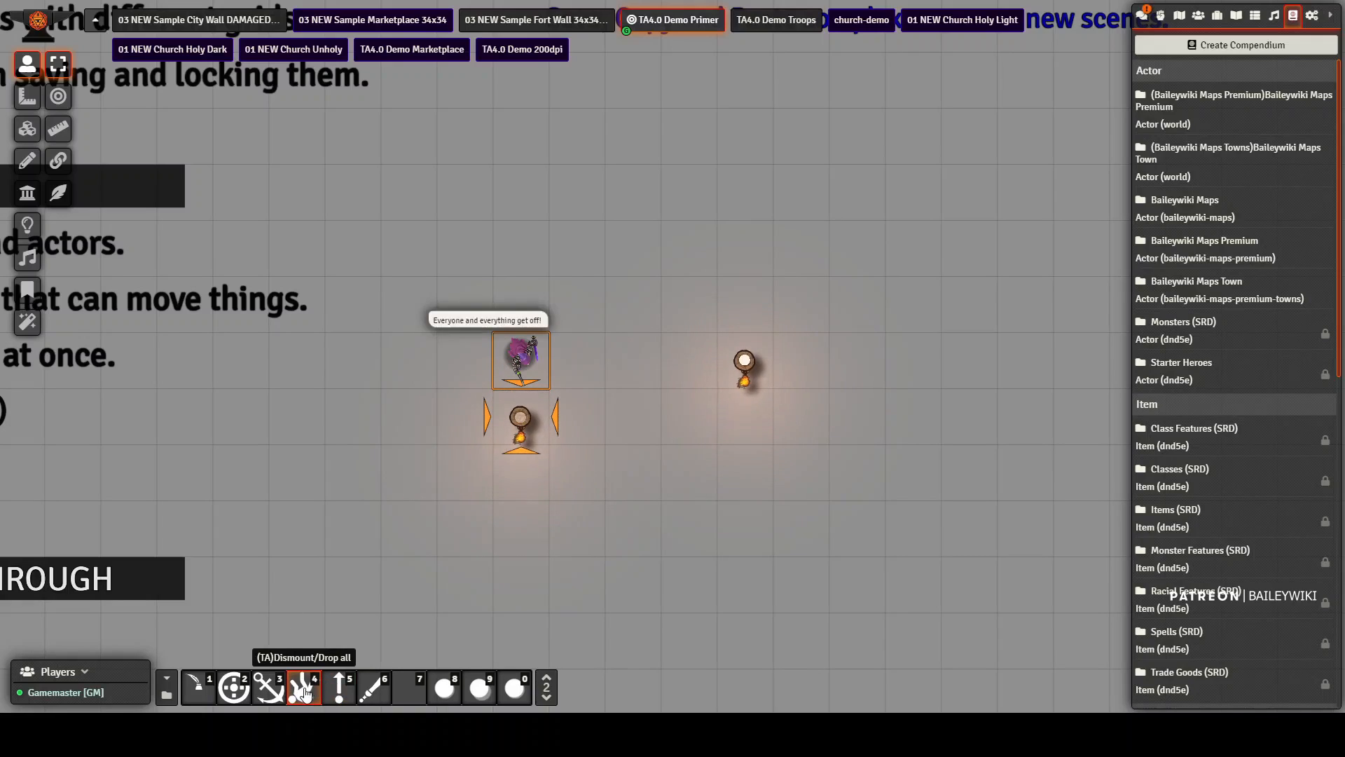
pyautogui.moveTo(527, 341); pyautogui.dragTo(526, 249)
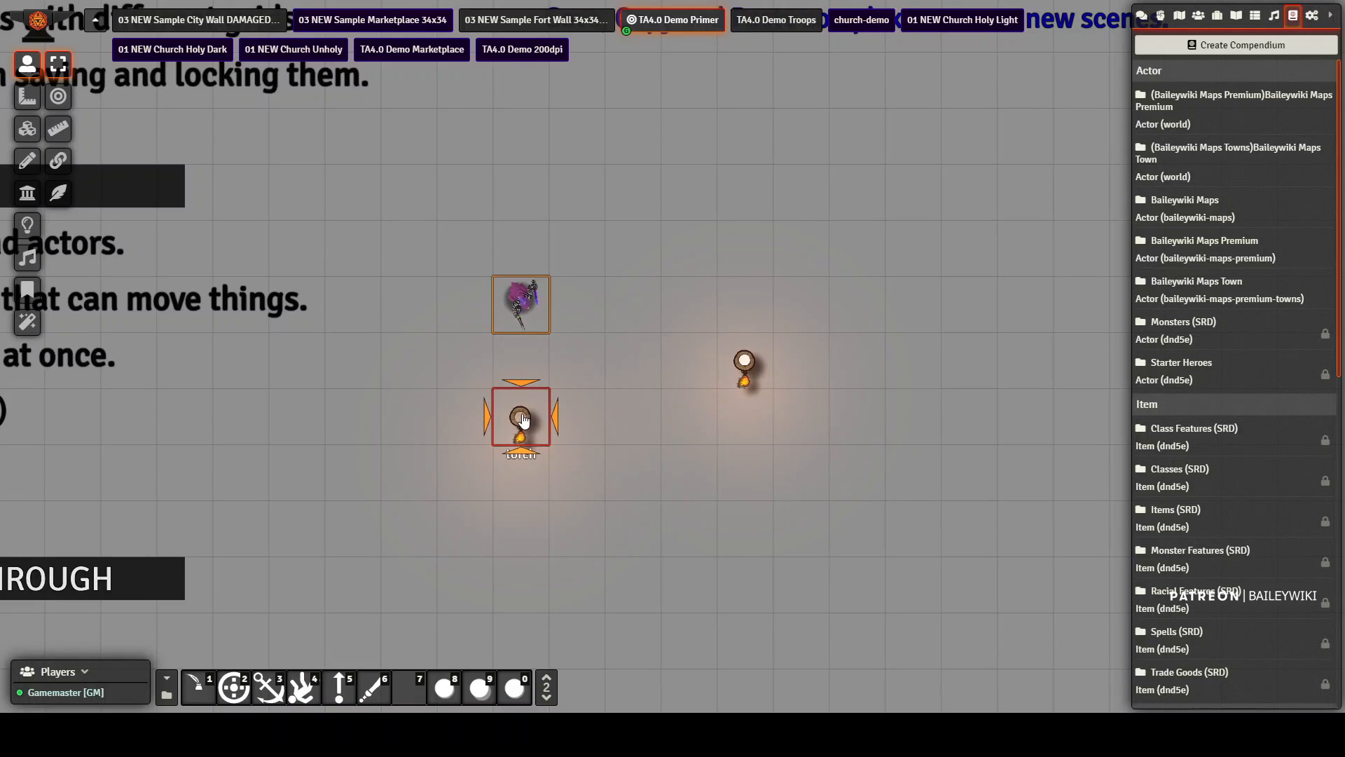
# Step: Mount the character on the targeted torch with (TA)Mount Up! and move them two squares down and seven right
pyautogui.click(339, 690)
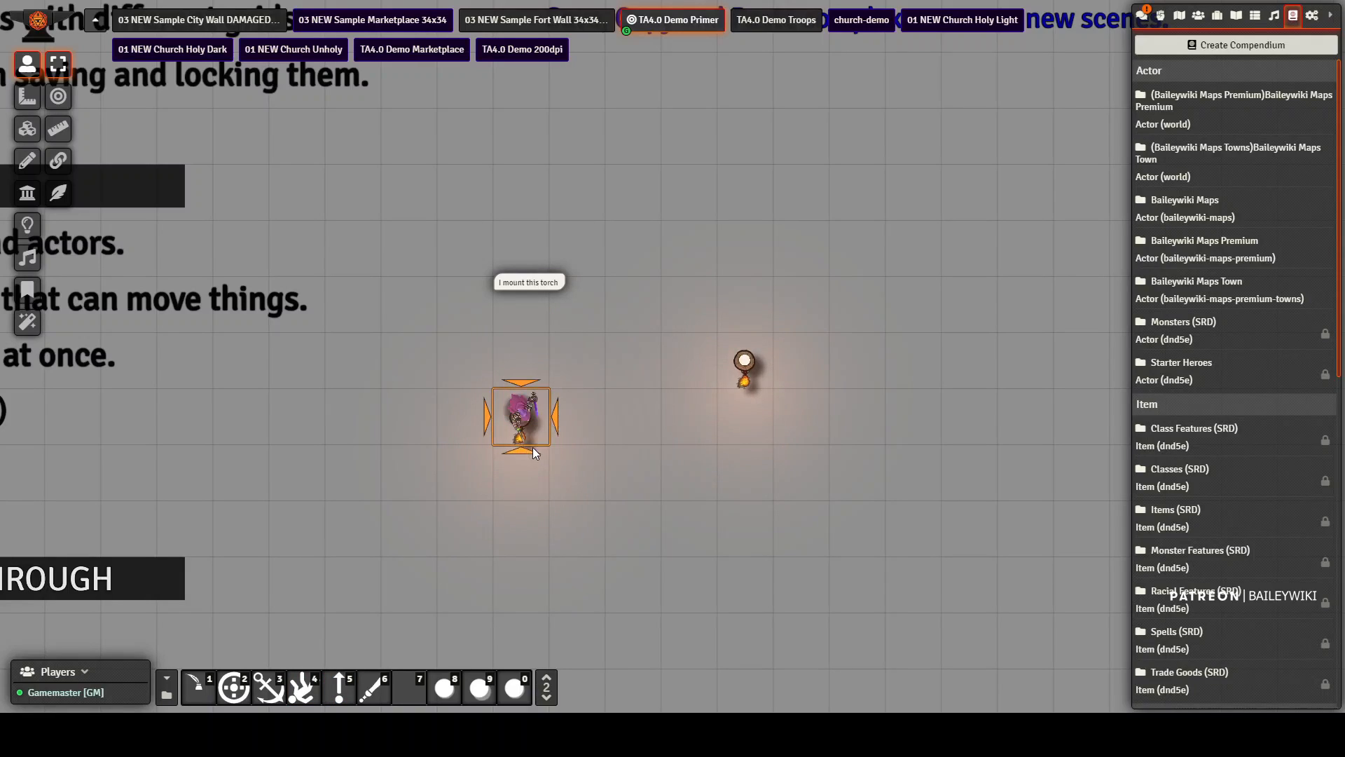
pyautogui.moveTo(466, 357); pyautogui.dragTo(651, 542)
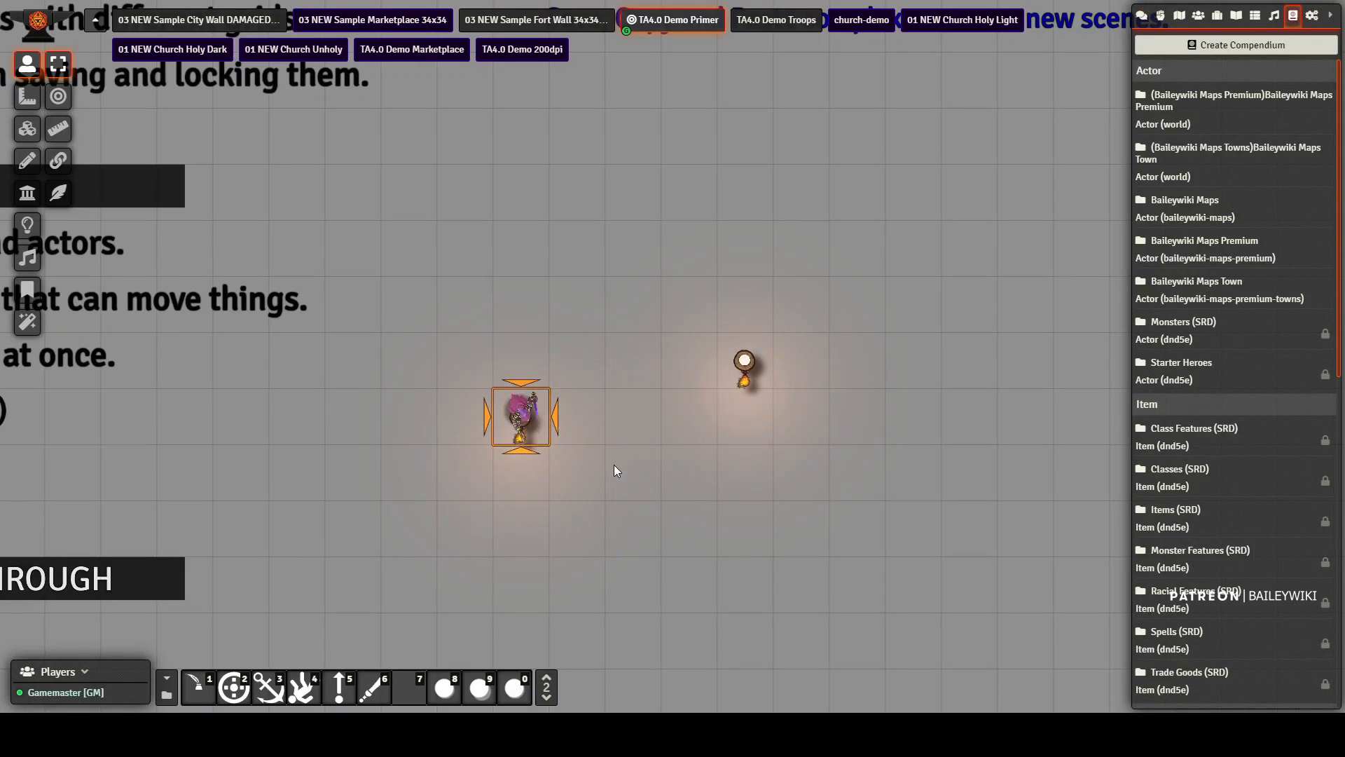
pyautogui.press('Down')
pyautogui.press('Down')
pyautogui.press('Right')
pyautogui.press('Right')
pyautogui.press('Right')
pyautogui.press('Right')
pyautogui.press('Right')
pyautogui.press('Right')
pyautogui.press('Right')
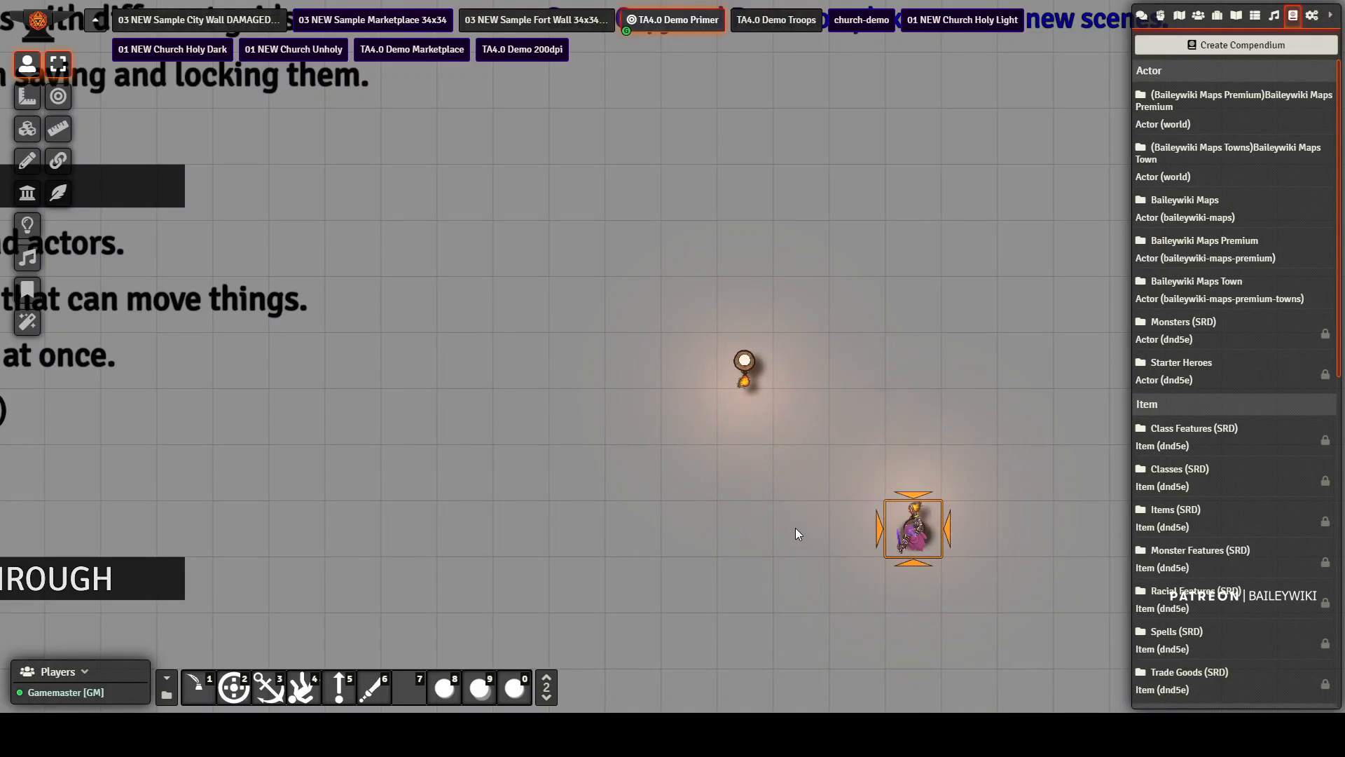
# Step: Move the torch with the mounted character eight squares up and back down five squares
pyautogui.press('Up')
pyautogui.press('Up')
pyautogui.press('Up')
pyautogui.press('Up')
pyautogui.press('Up')
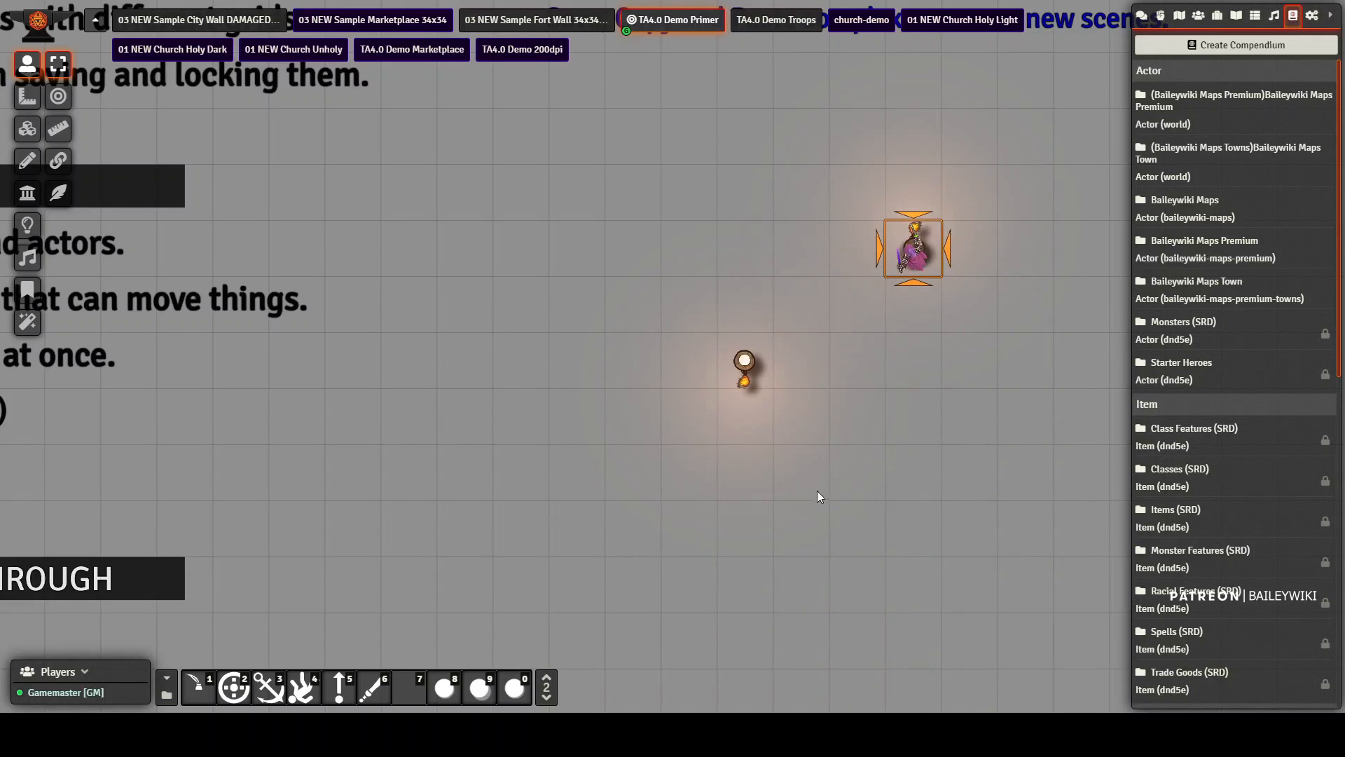
pyautogui.press('Up')
pyautogui.press('Up')
pyautogui.press('Up')
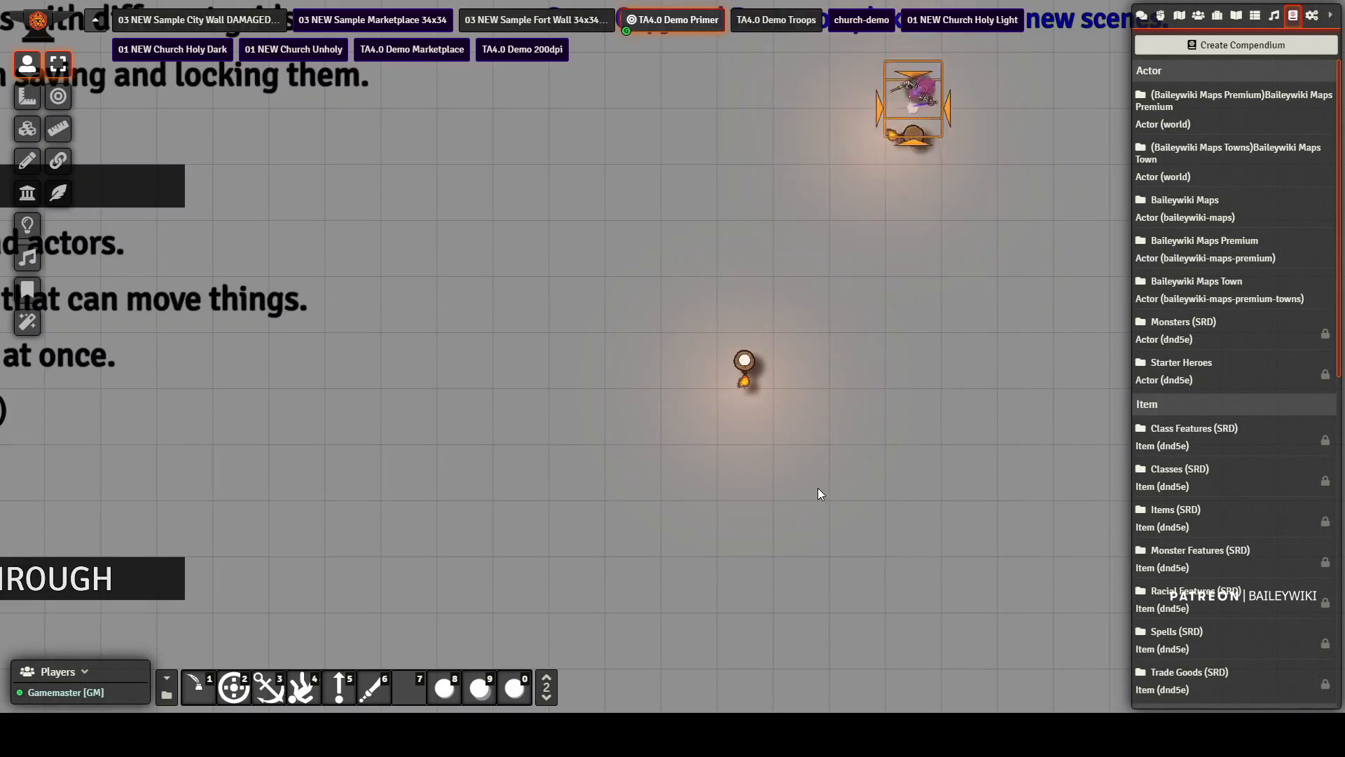
pyautogui.press('Down')
pyautogui.press('Down')
pyautogui.press('Down')
pyautogui.press('Down')
pyautogui.press('Down')
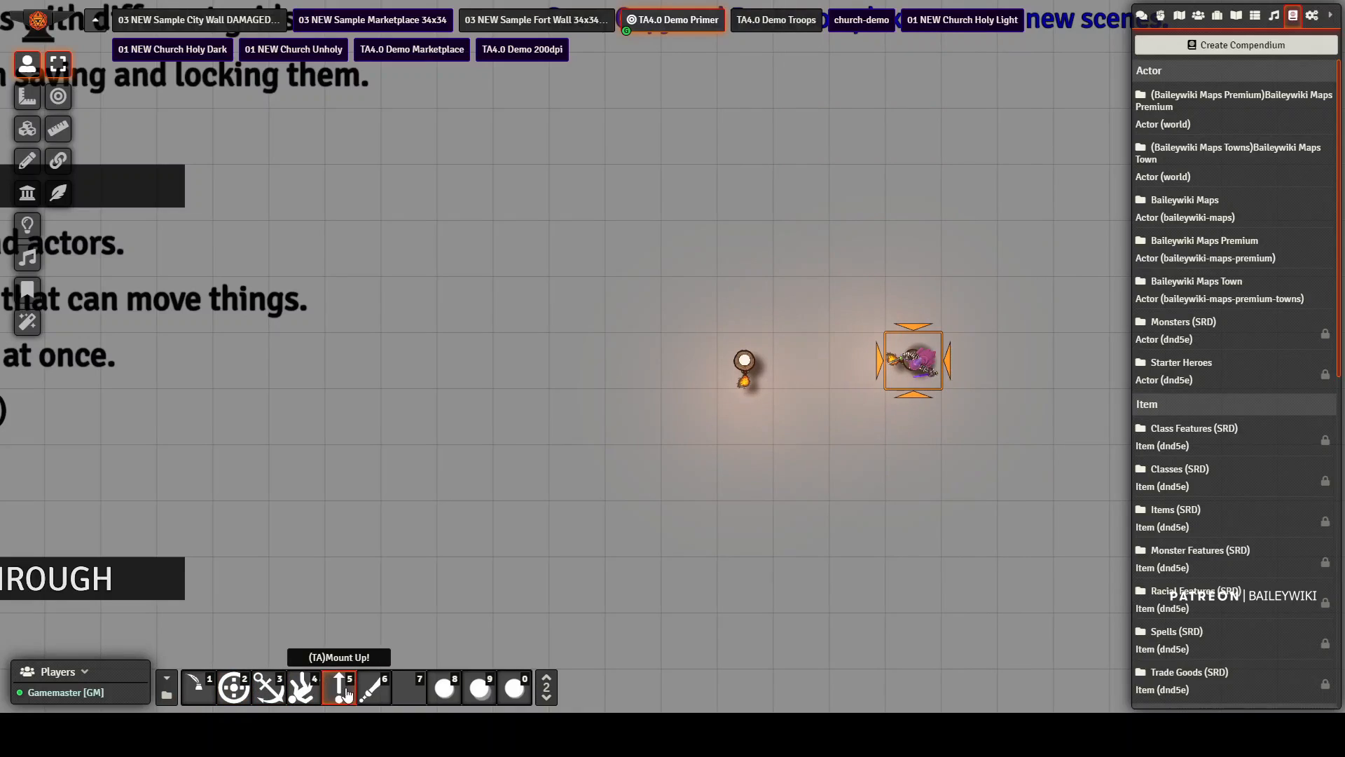
# Step: Separate the character from the torch with (TA)Dismount/Drop all and move the character away toward the other torch
pyautogui.click(298, 692)
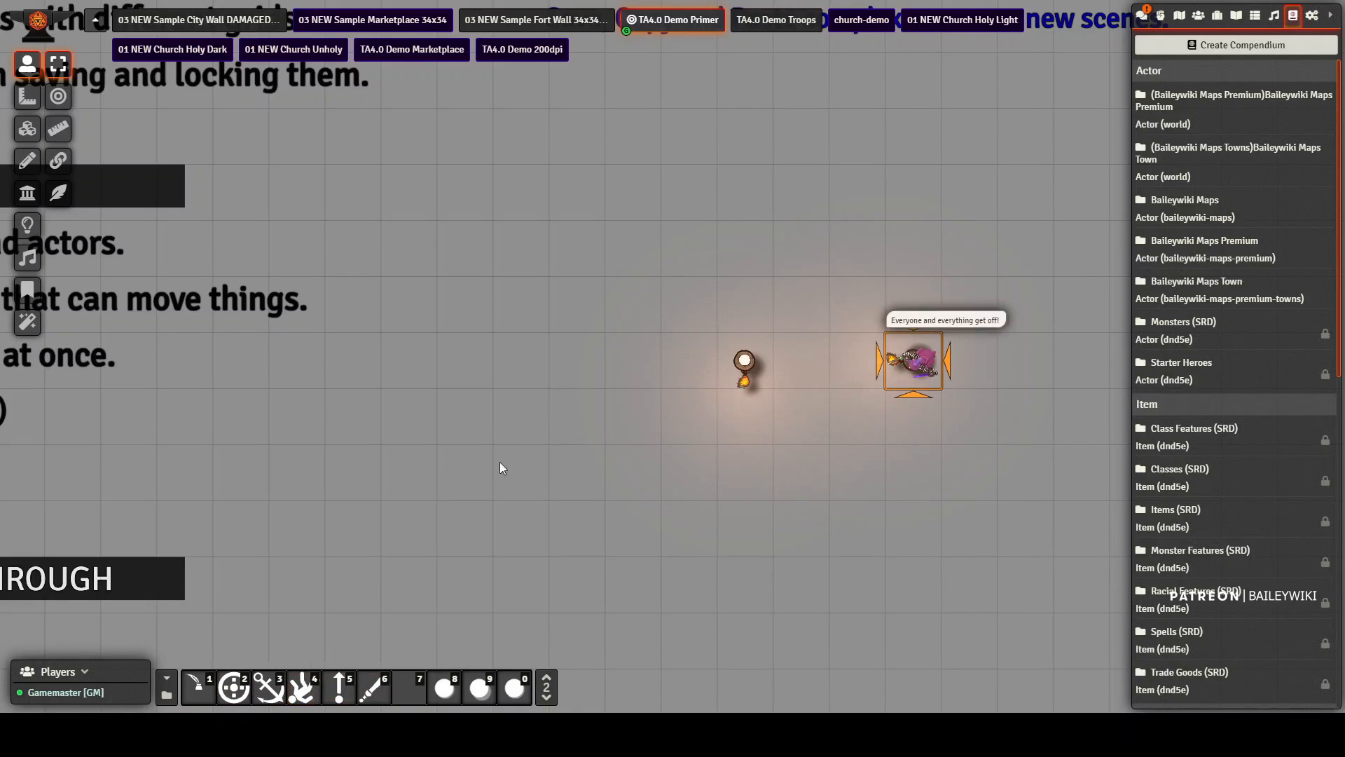
pyautogui.moveTo(904, 370); pyautogui.dragTo(741, 313)
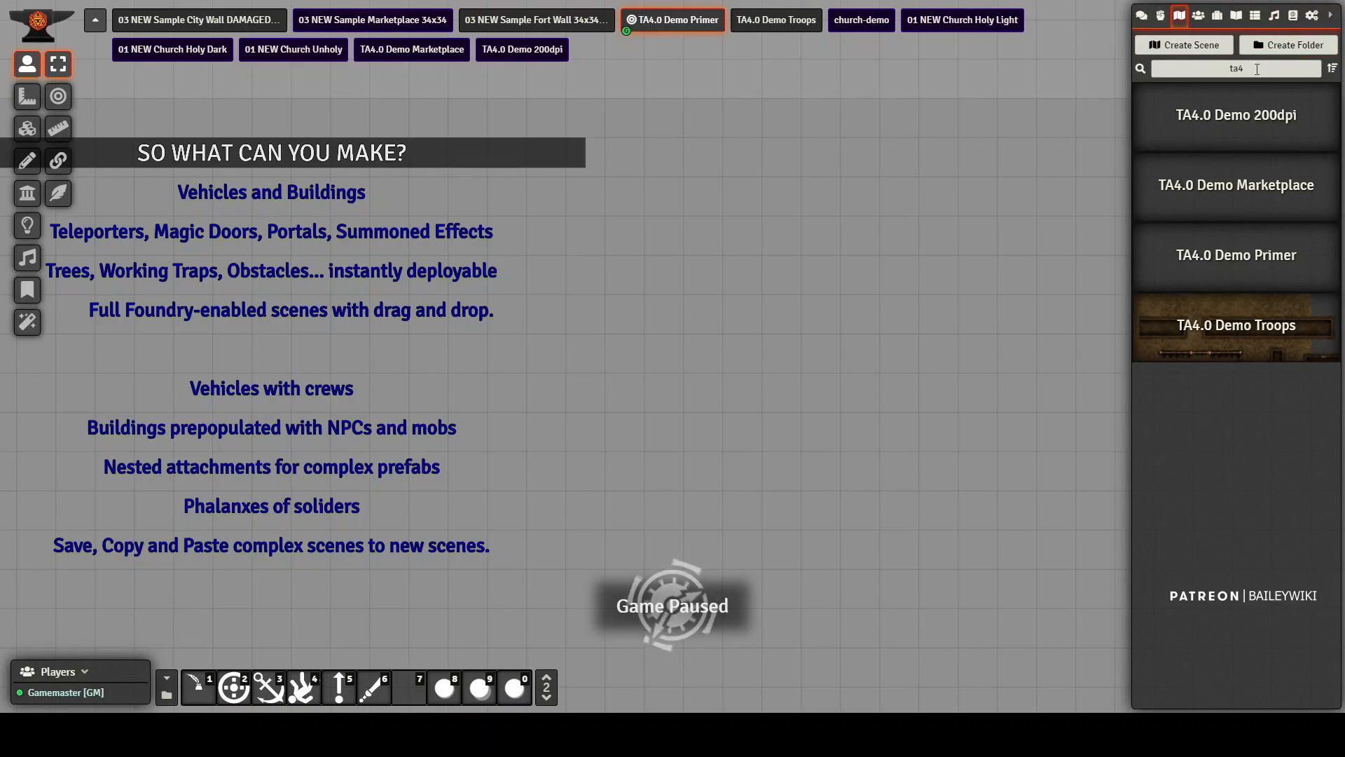
# Step: Search the actors for "cart" and place the TOWN C2142 Cartography building beside the "SO WHAT CAN YOU MAKE?" text
pyautogui.click(1198, 15)
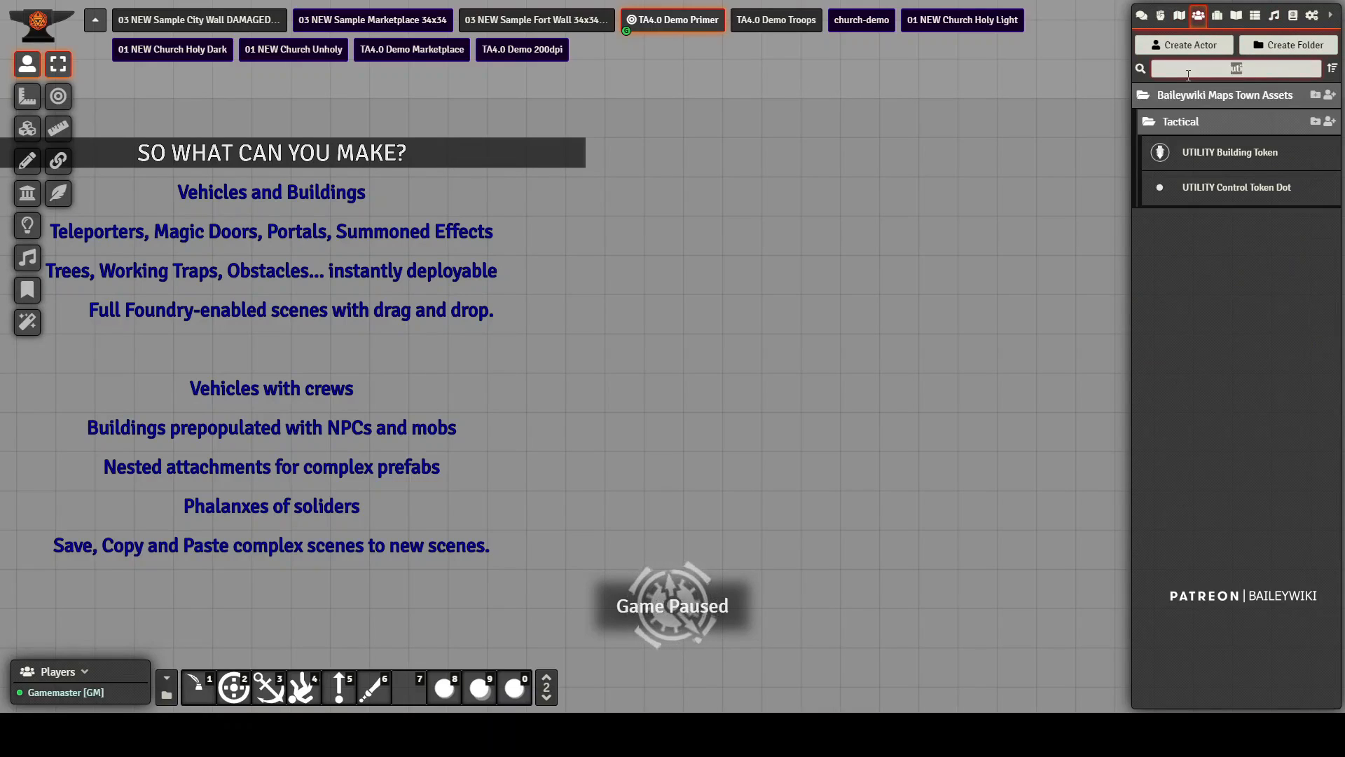
pyautogui.write('cato')
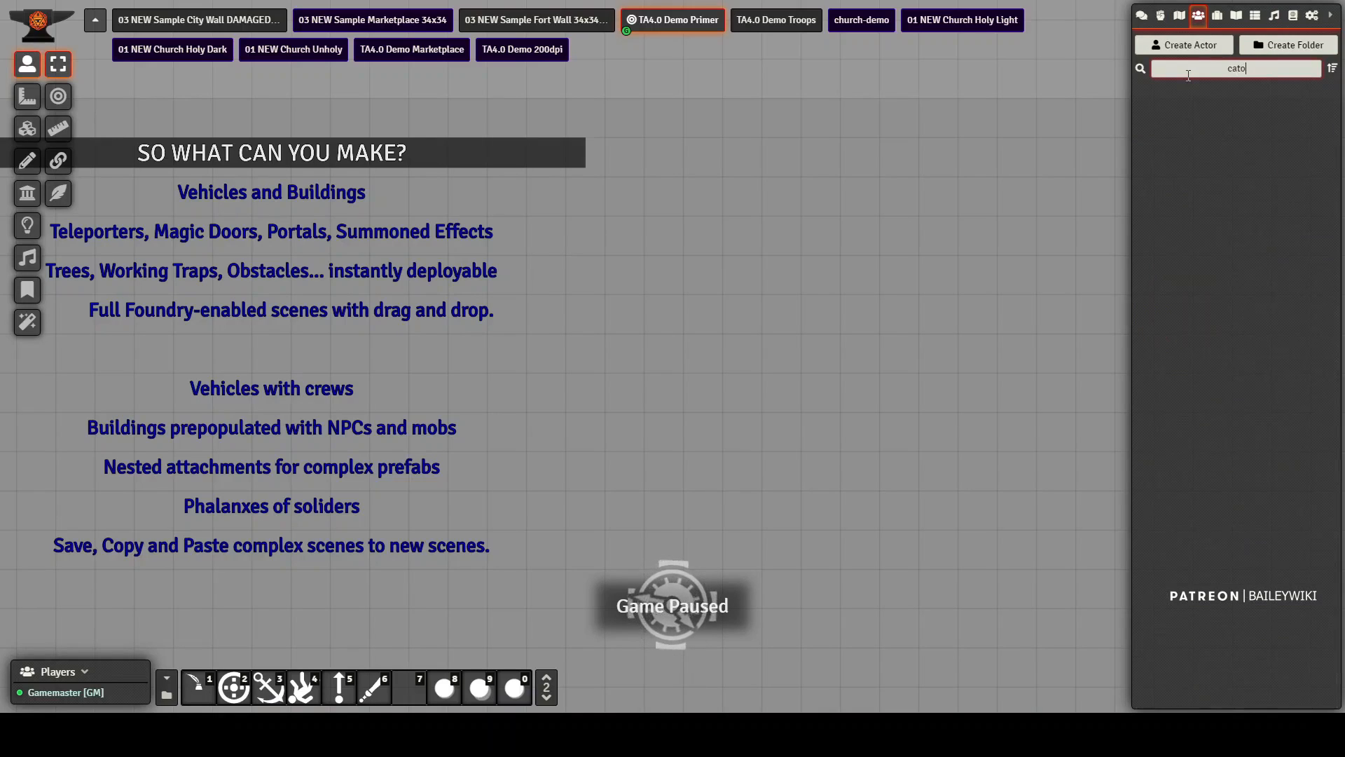
pyautogui.press('BackSpace')
pyautogui.press('BackSpace')
pyautogui.write('rt')
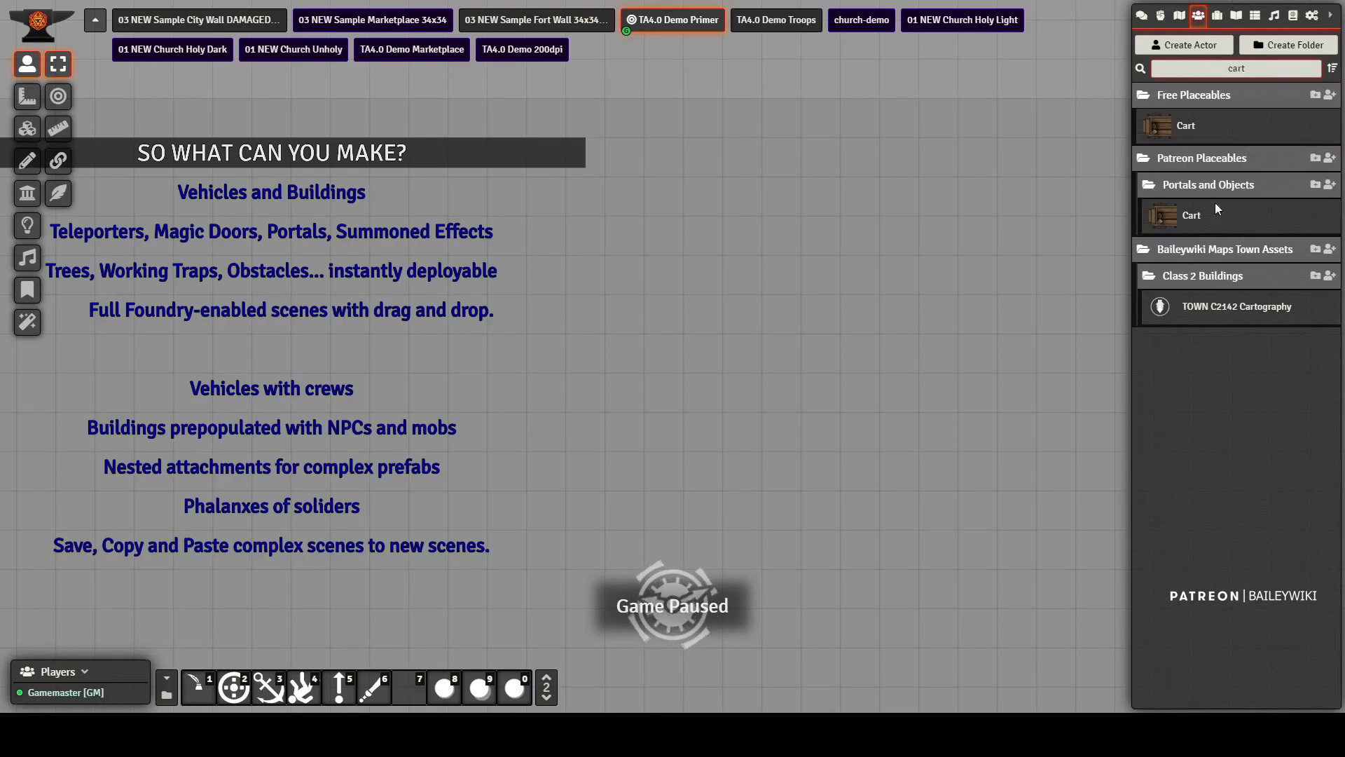
pyautogui.moveTo(1272, 309); pyautogui.dragTo(1023, 270)
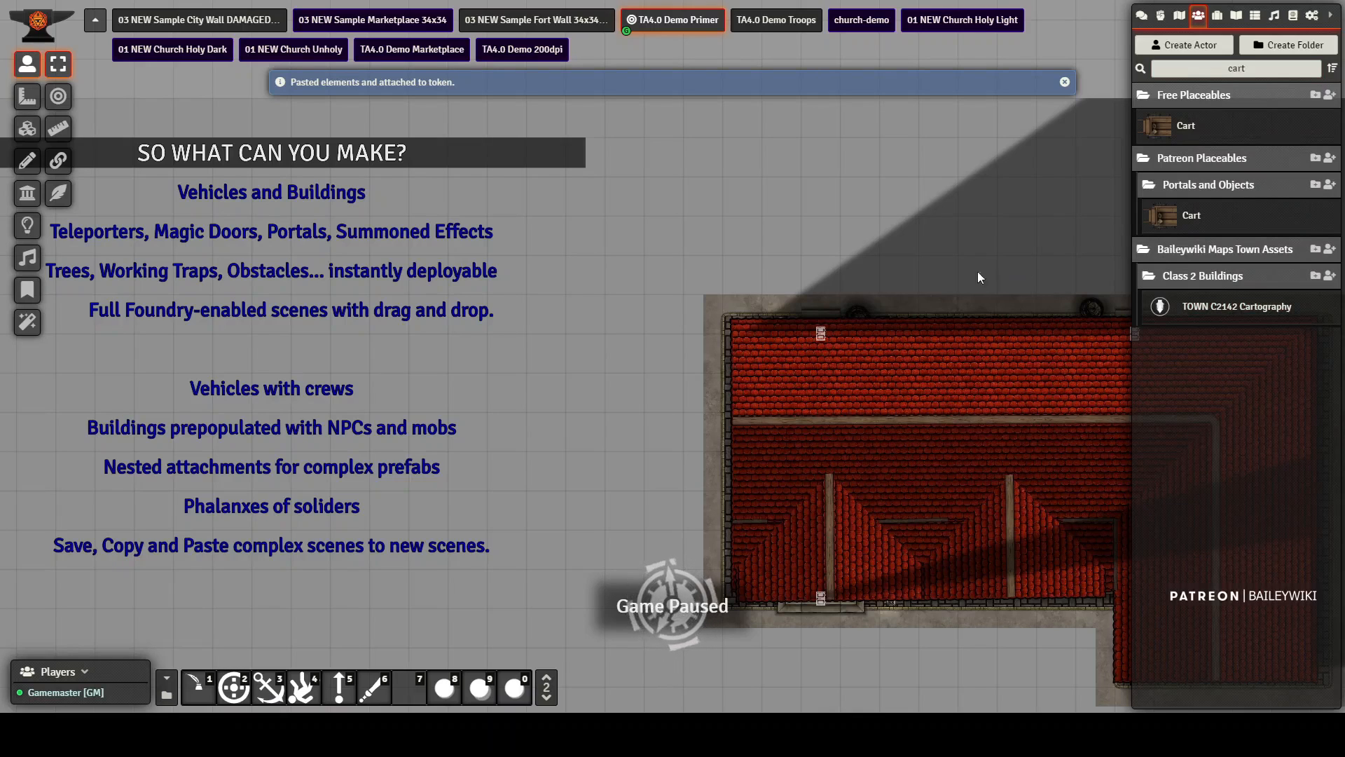
# Step: Close the Cartography token's actor sheet and move the building by its token two squares left and three up
pyautogui.doubleClick(1017, 274)
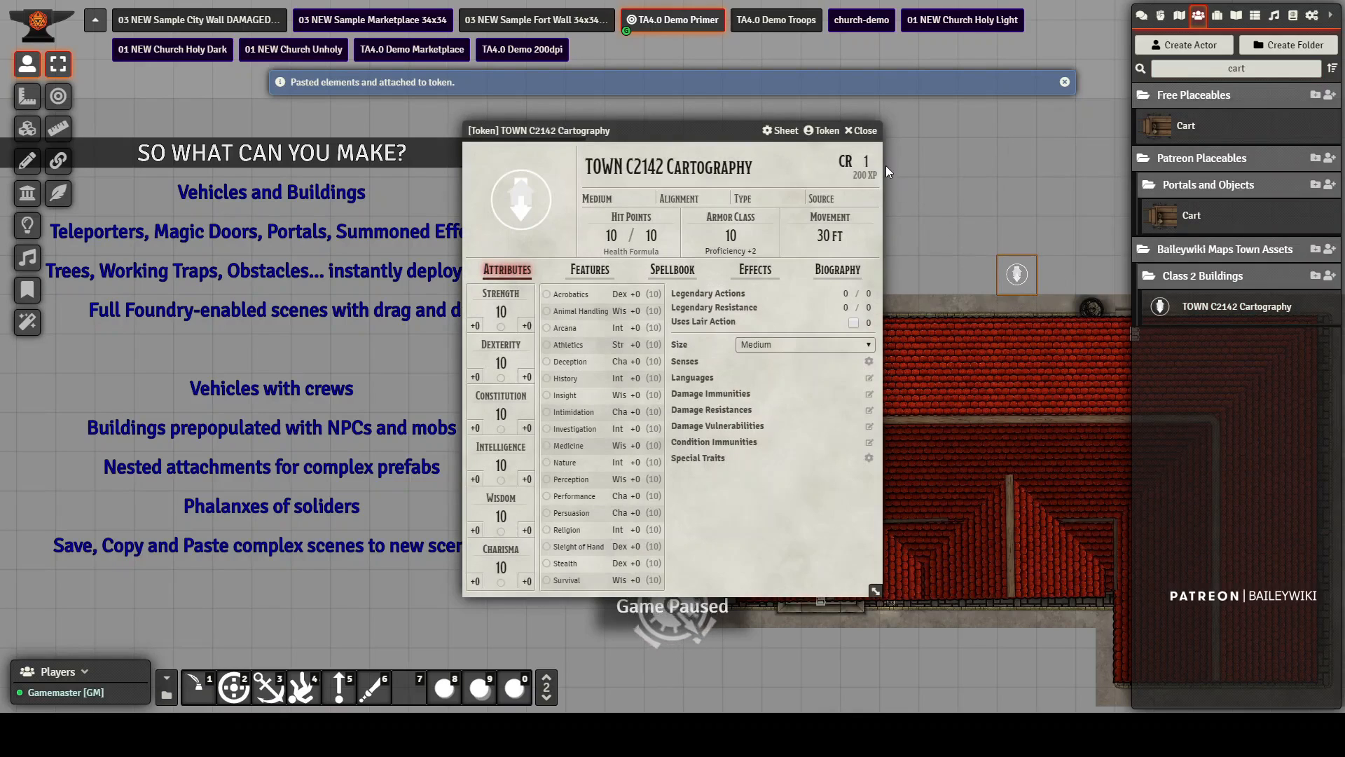
pyautogui.click(867, 133)
pyautogui.moveTo(1020, 269); pyautogui.dragTo(936, 154)
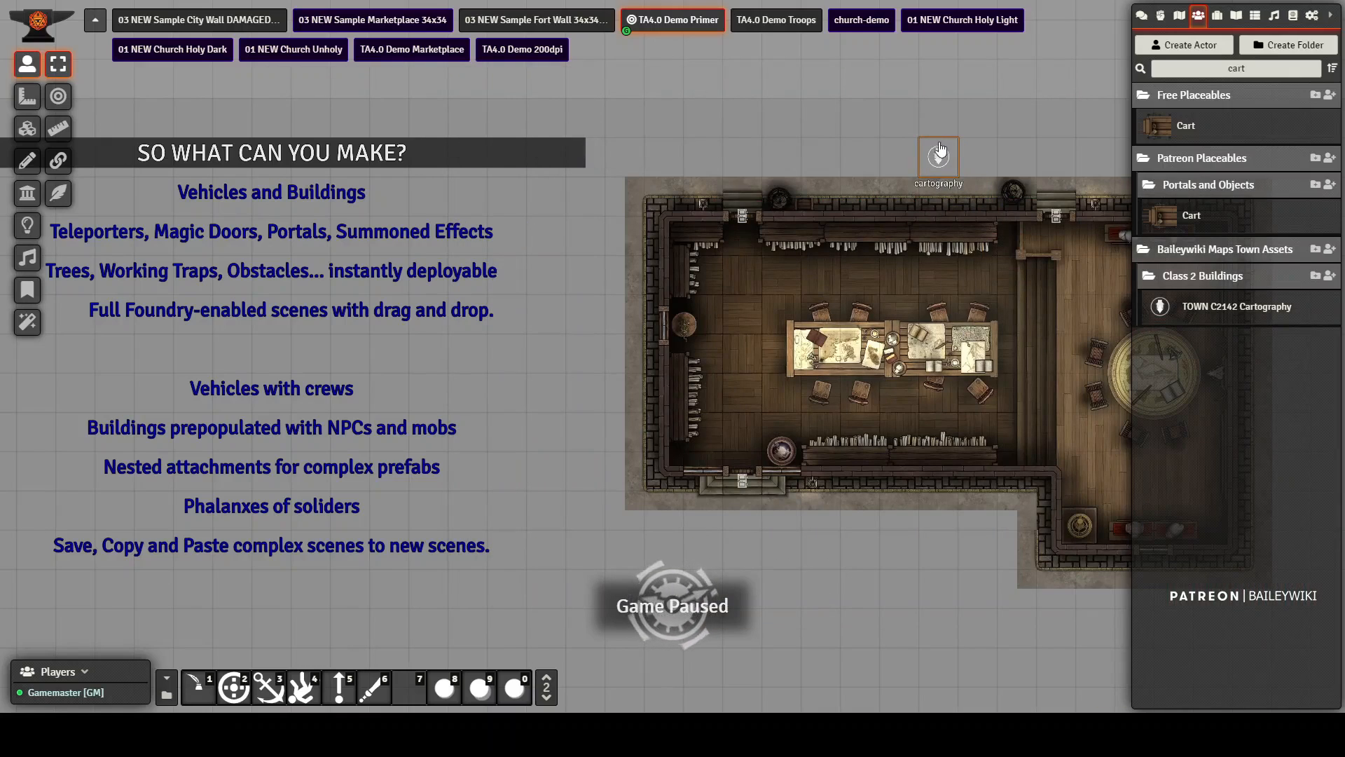
pyautogui.moveTo(861, 573); pyautogui.dragTo(608, 519)
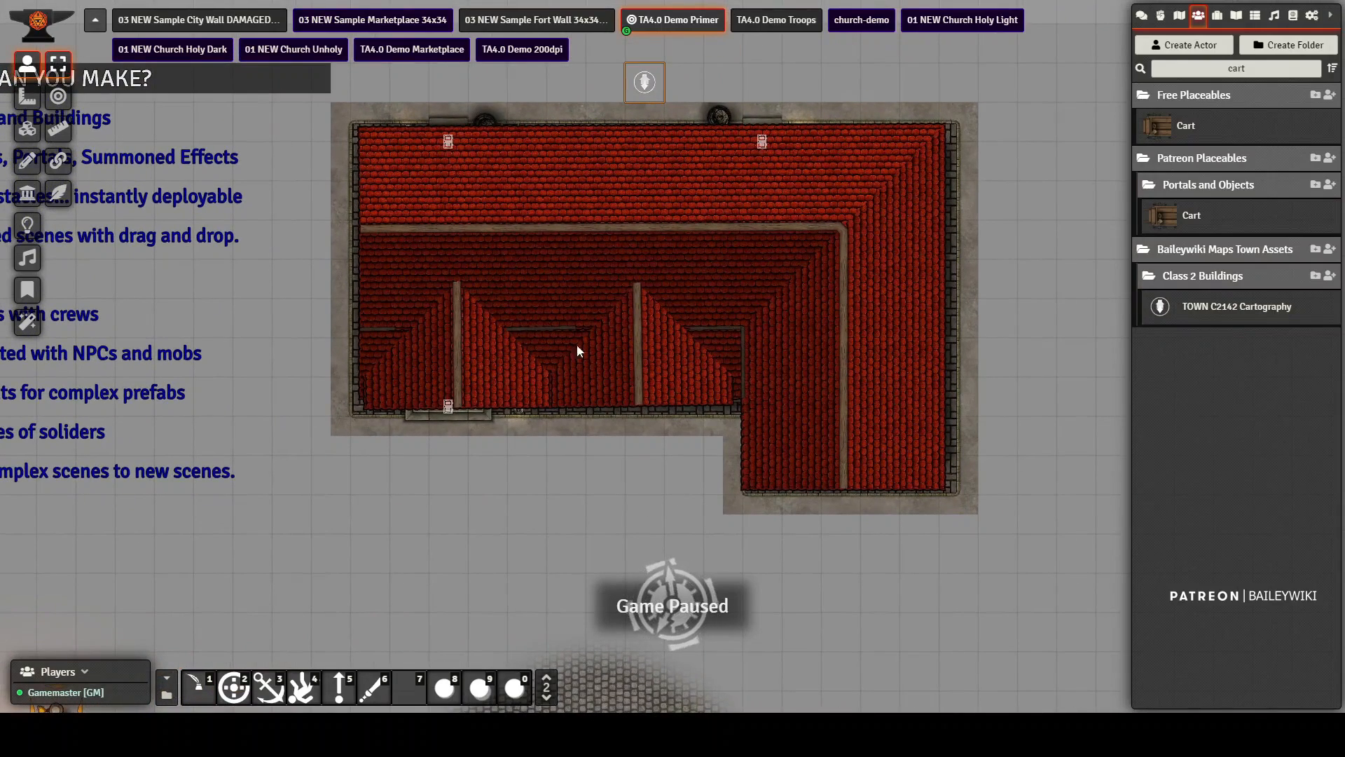
# Step: Examine the Cartography building's attached elements on the tile, drawing, wall and lighting layers
pyautogui.click(27, 129)
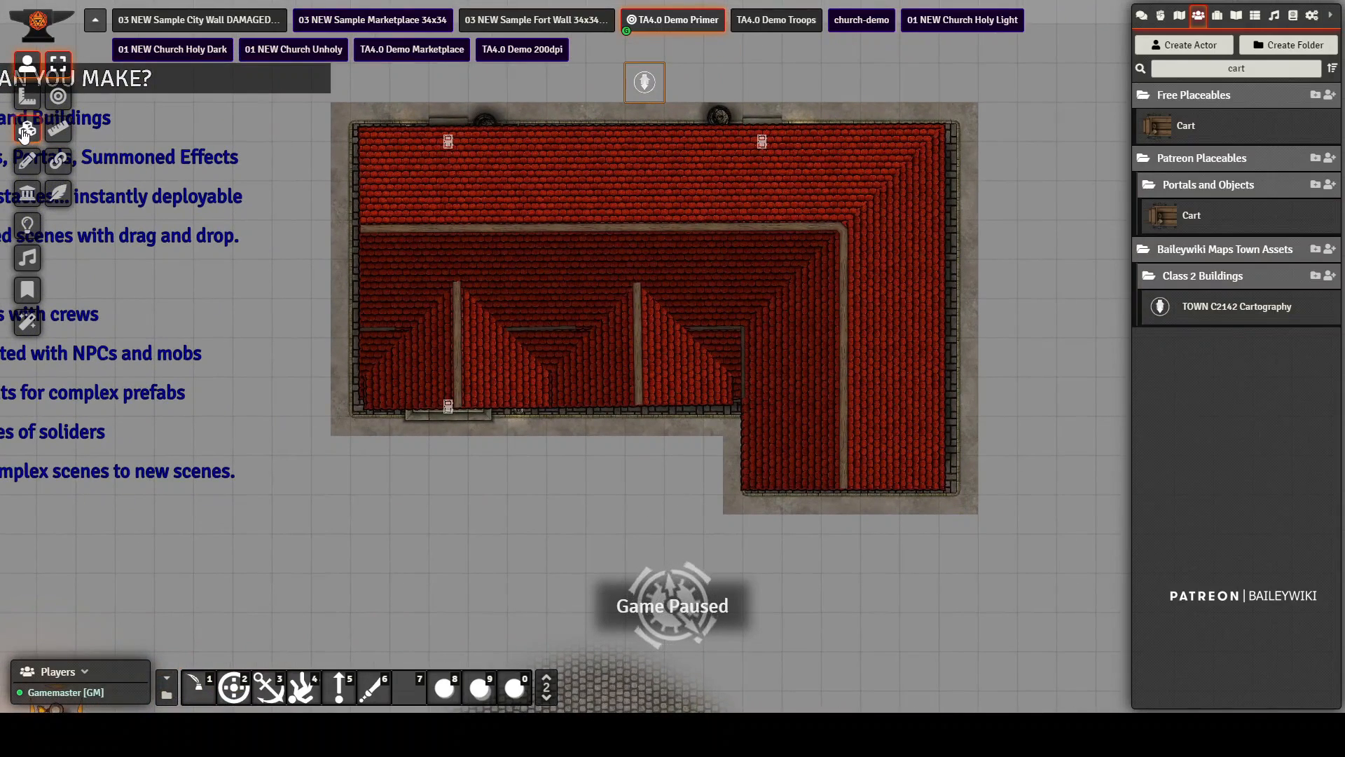
pyautogui.moveTo(524, 240)
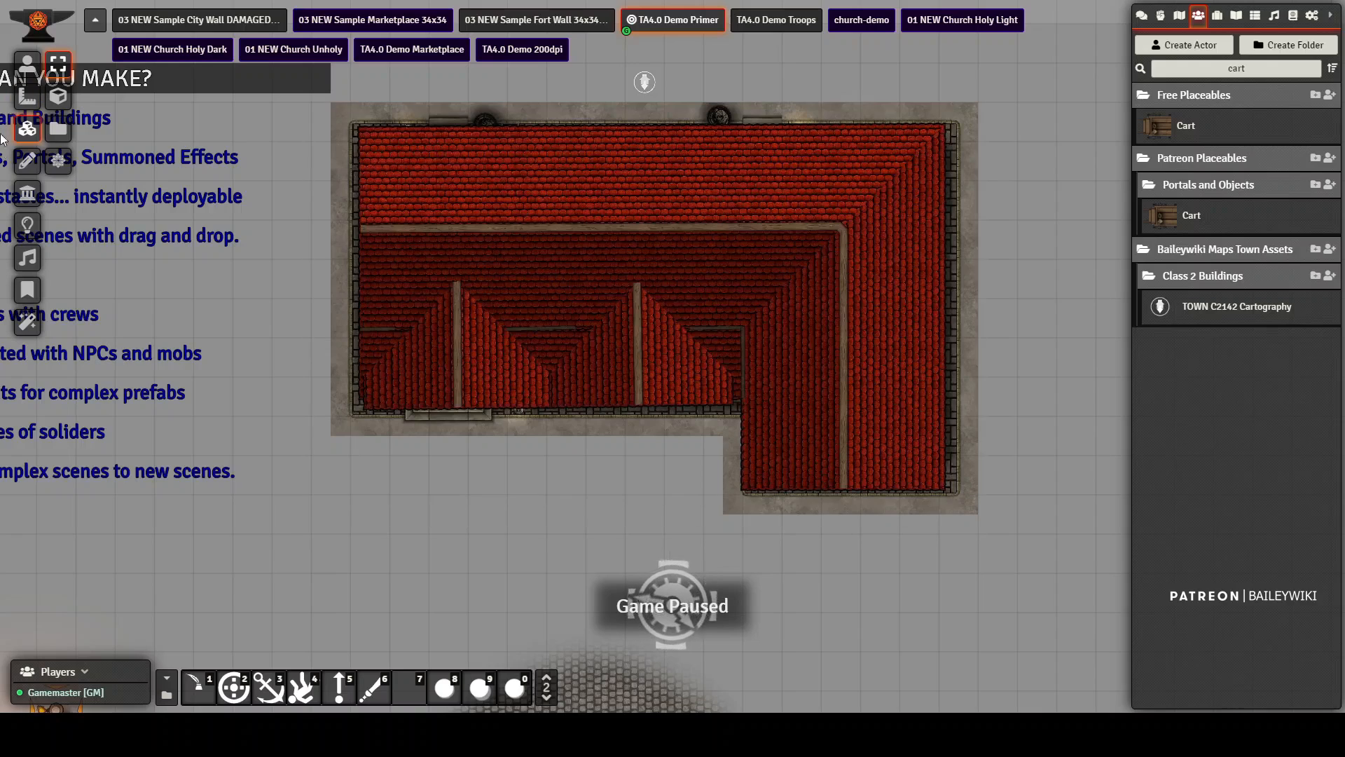
pyautogui.click(29, 163)
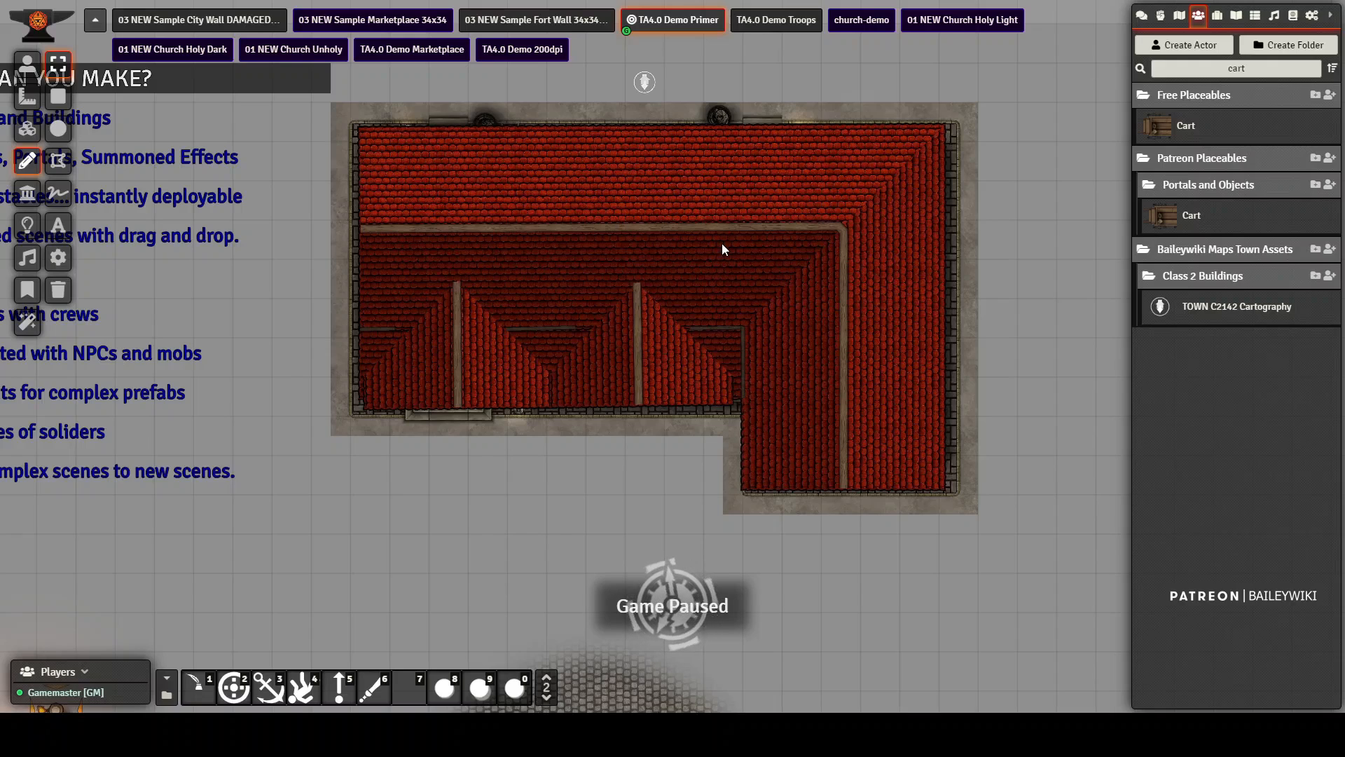
pyautogui.click(27, 194)
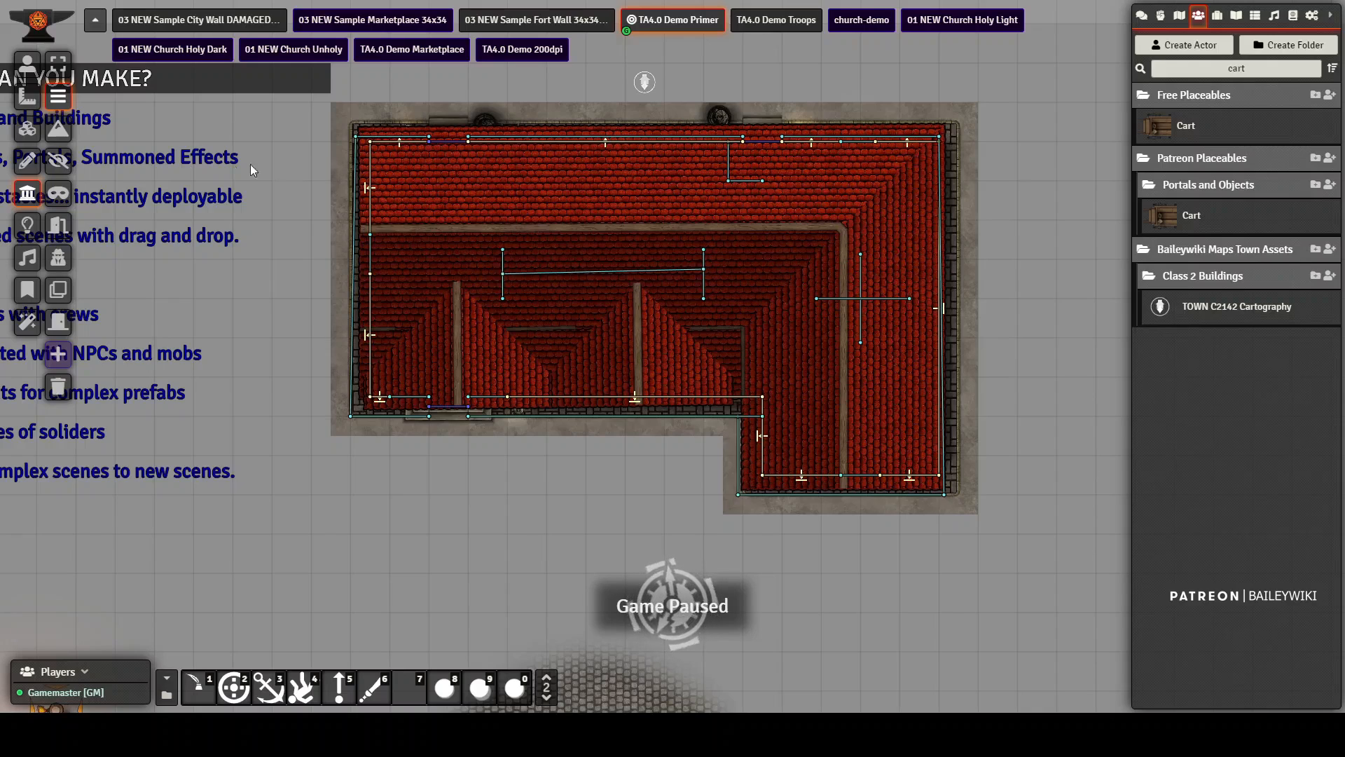
pyautogui.click(27, 128)
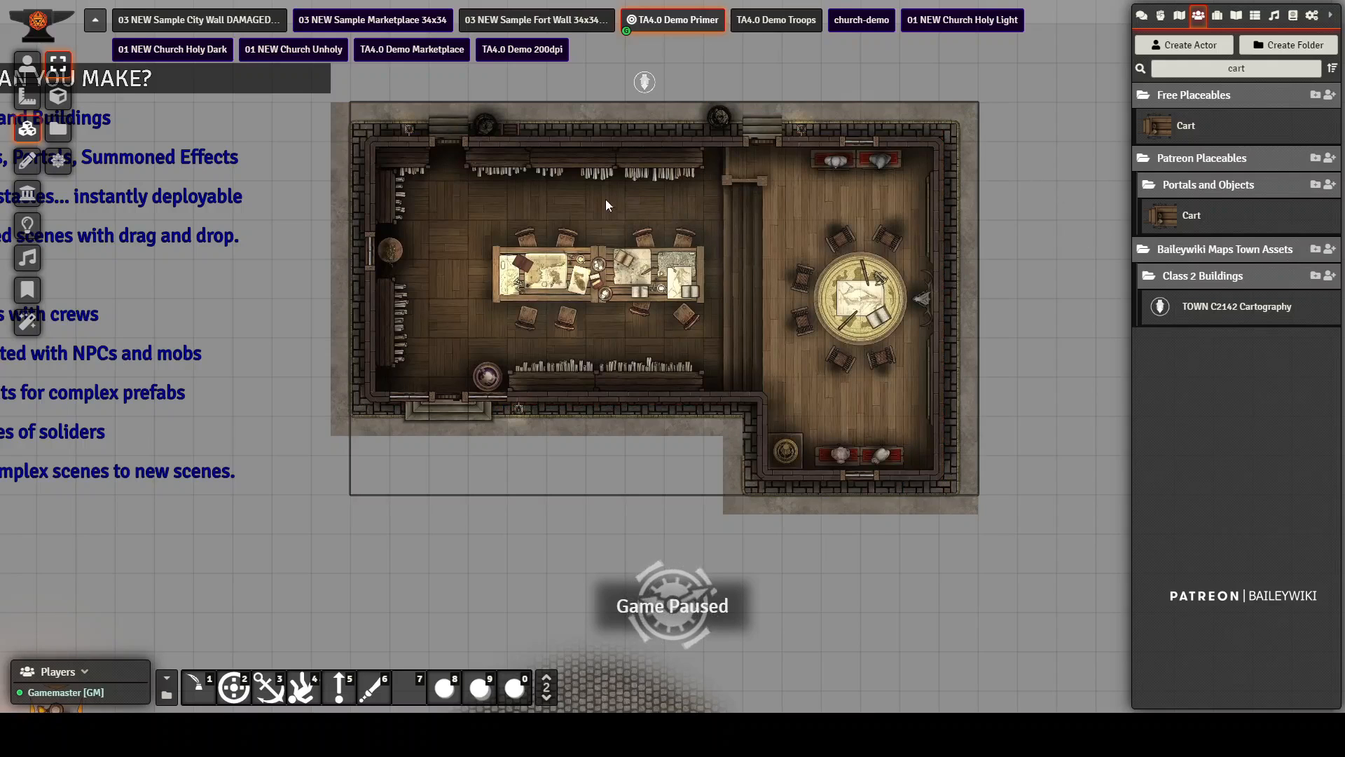
pyautogui.click(26, 223)
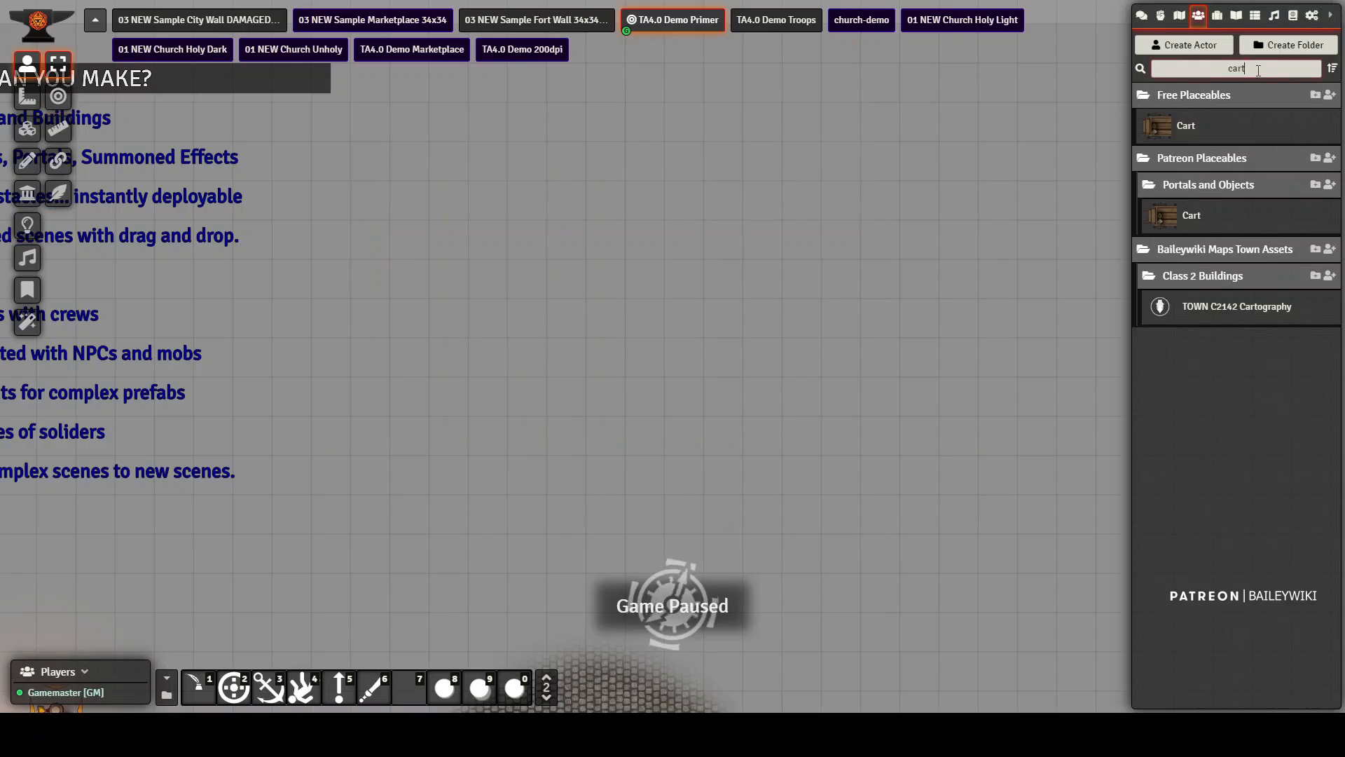
# Step: Search the actors for "c2" and browse the Class 2 Buildings prefabs
pyautogui.doubleClick(1185, 68)
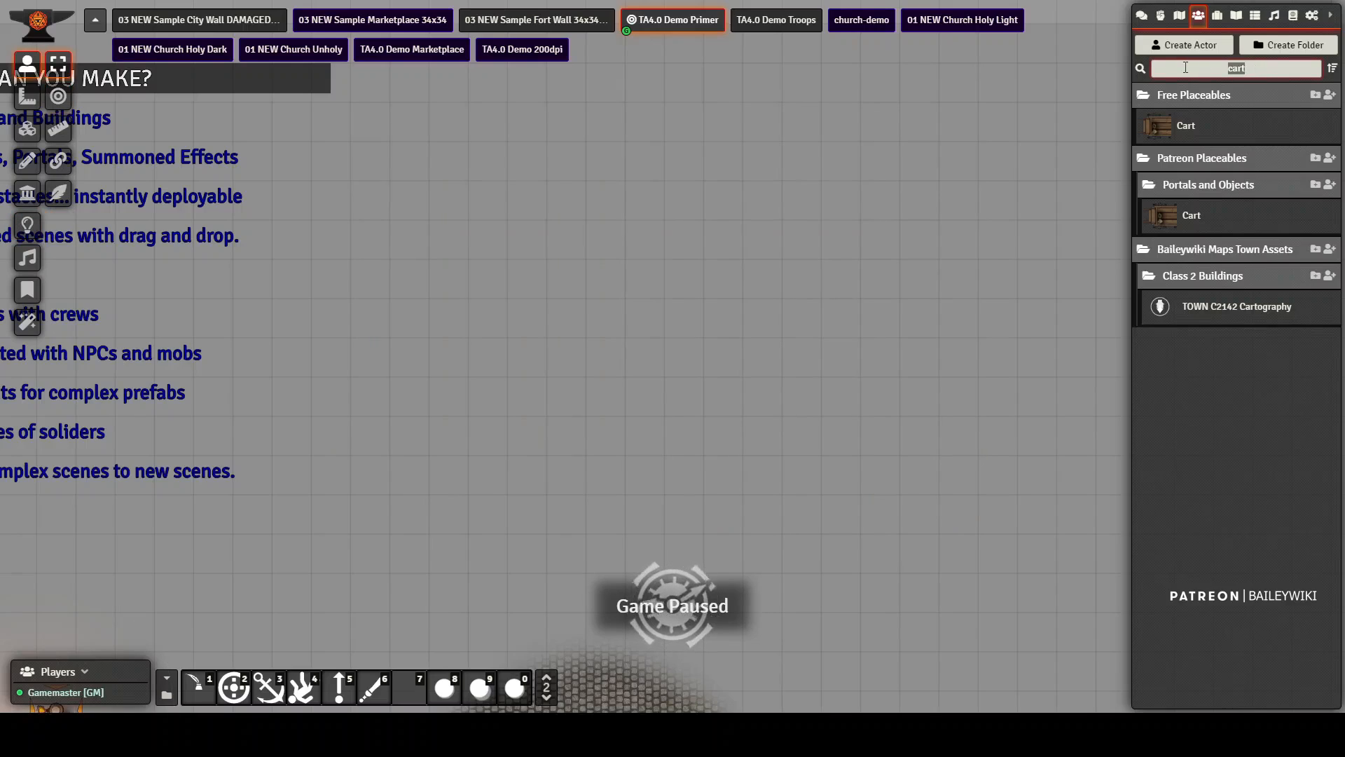
pyautogui.write('c2')
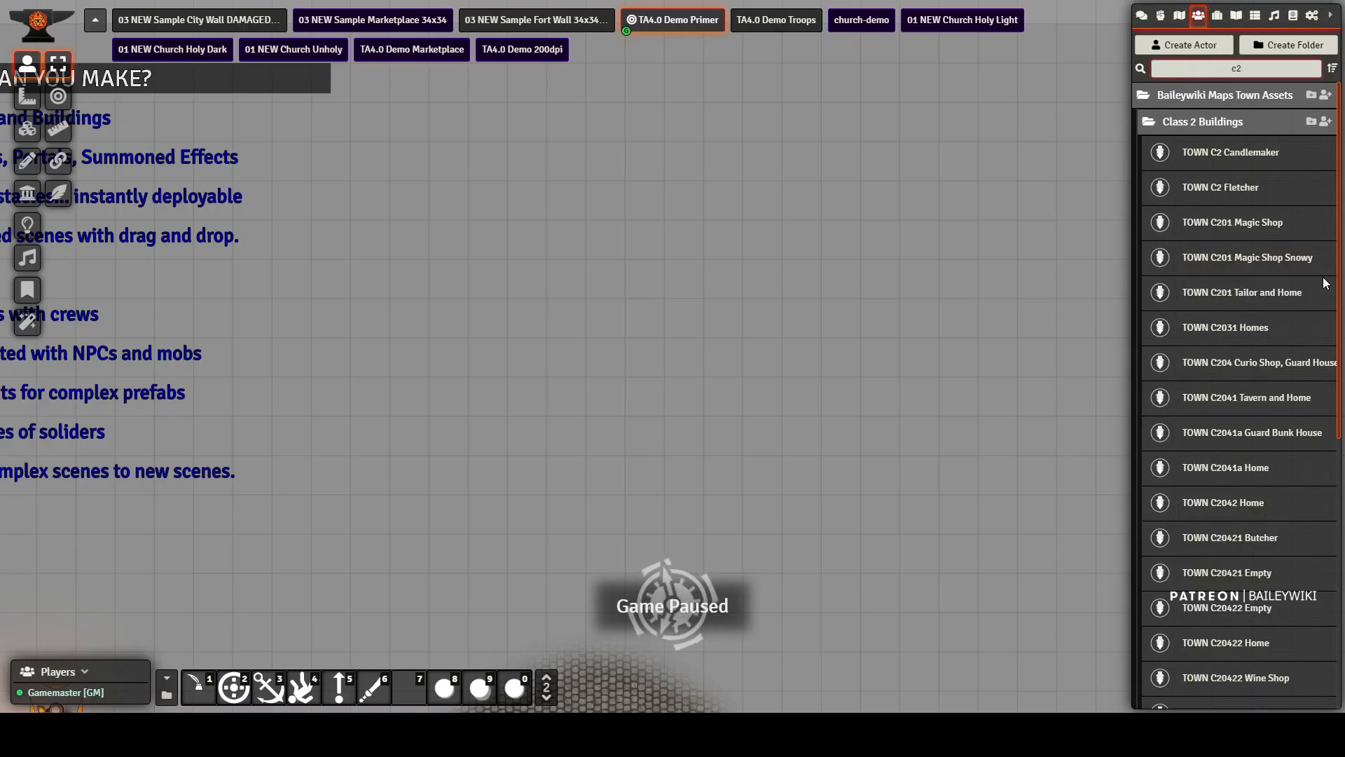
pyautogui.scroll(-6, 1292, 329)
pyautogui.moveTo(1340, 442); pyautogui.dragTo(1330, 160)
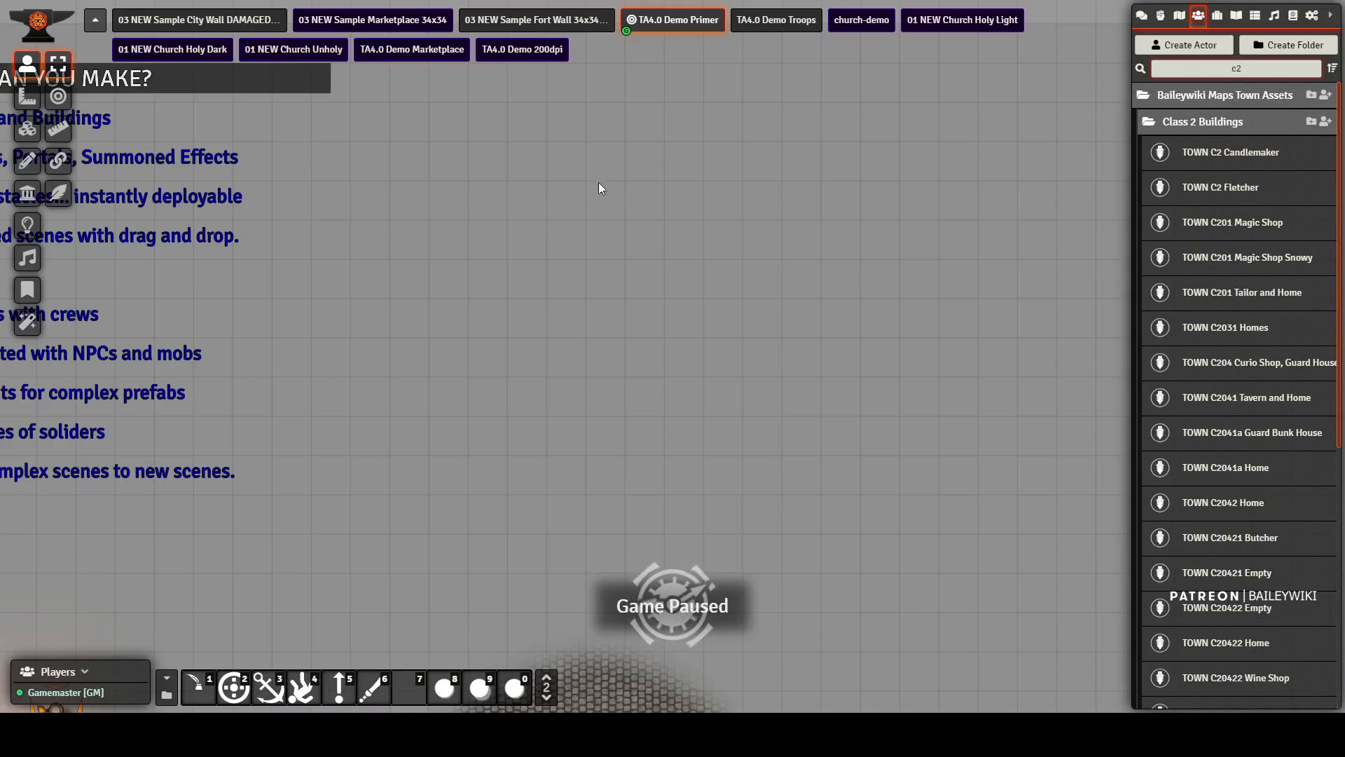
pyautogui.moveTo(475, 293); pyautogui.dragTo(566, 315)
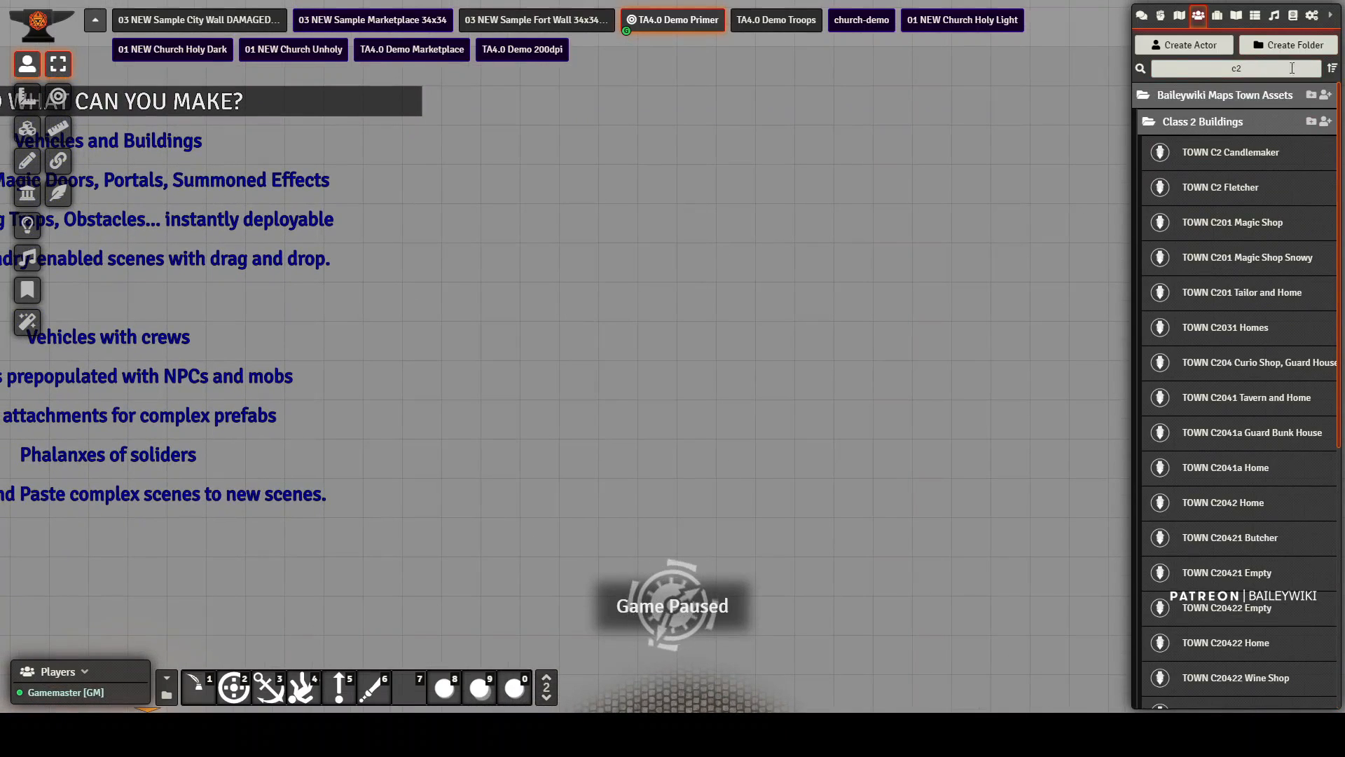
# Step: Search the actors for "cart", place the Cart prefab beside the "SO WHAT CAN YOU MAKE?" text and delete it
pyautogui.write('frig')
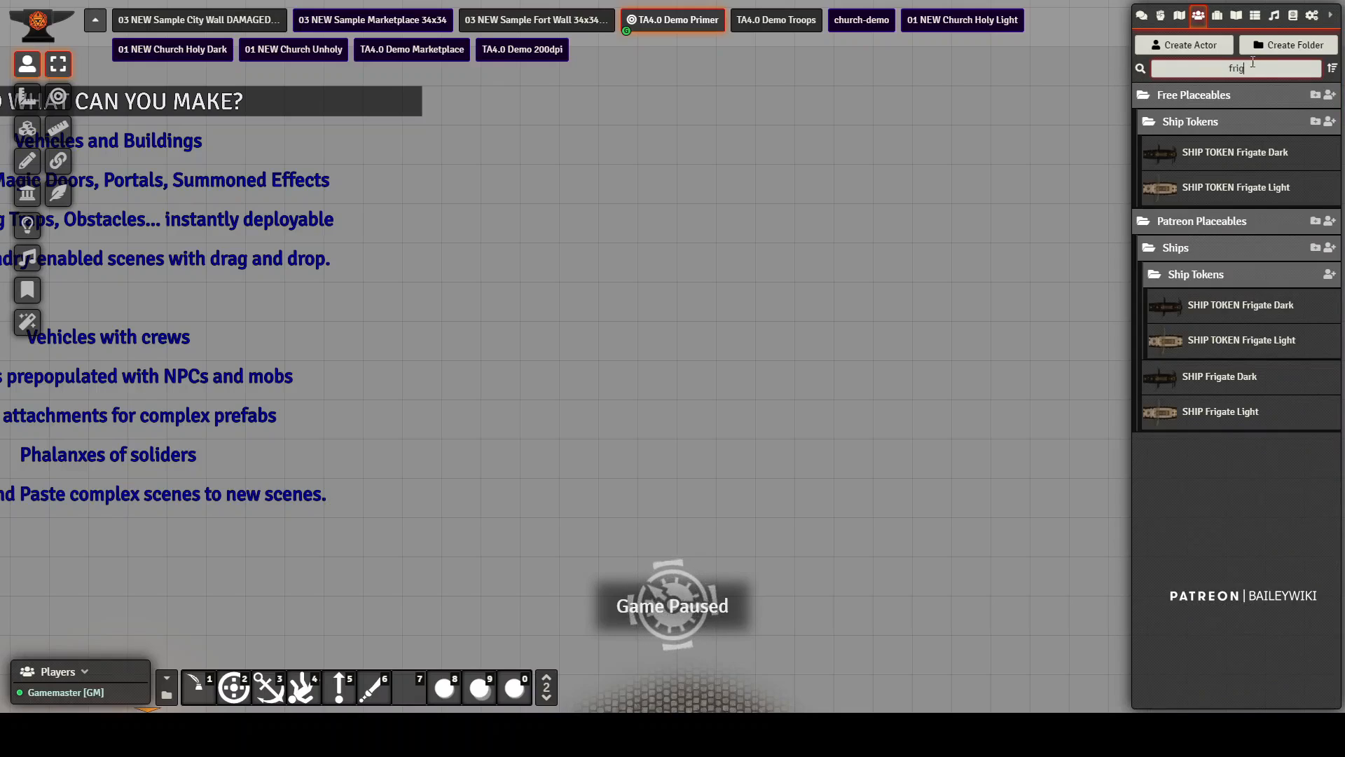
pyautogui.doubleClick(1191, 65)
pyautogui.write('cart')
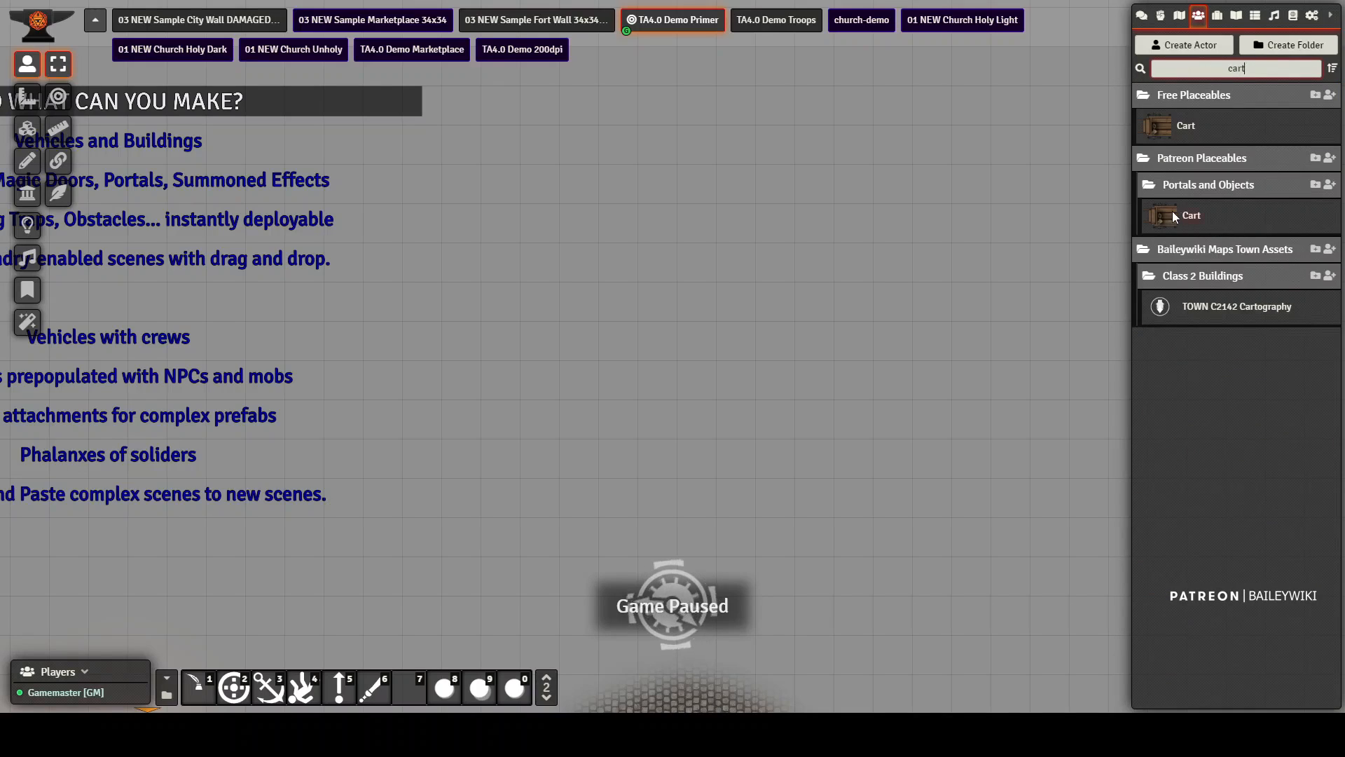
pyautogui.hotkey('ctrl', 'v')
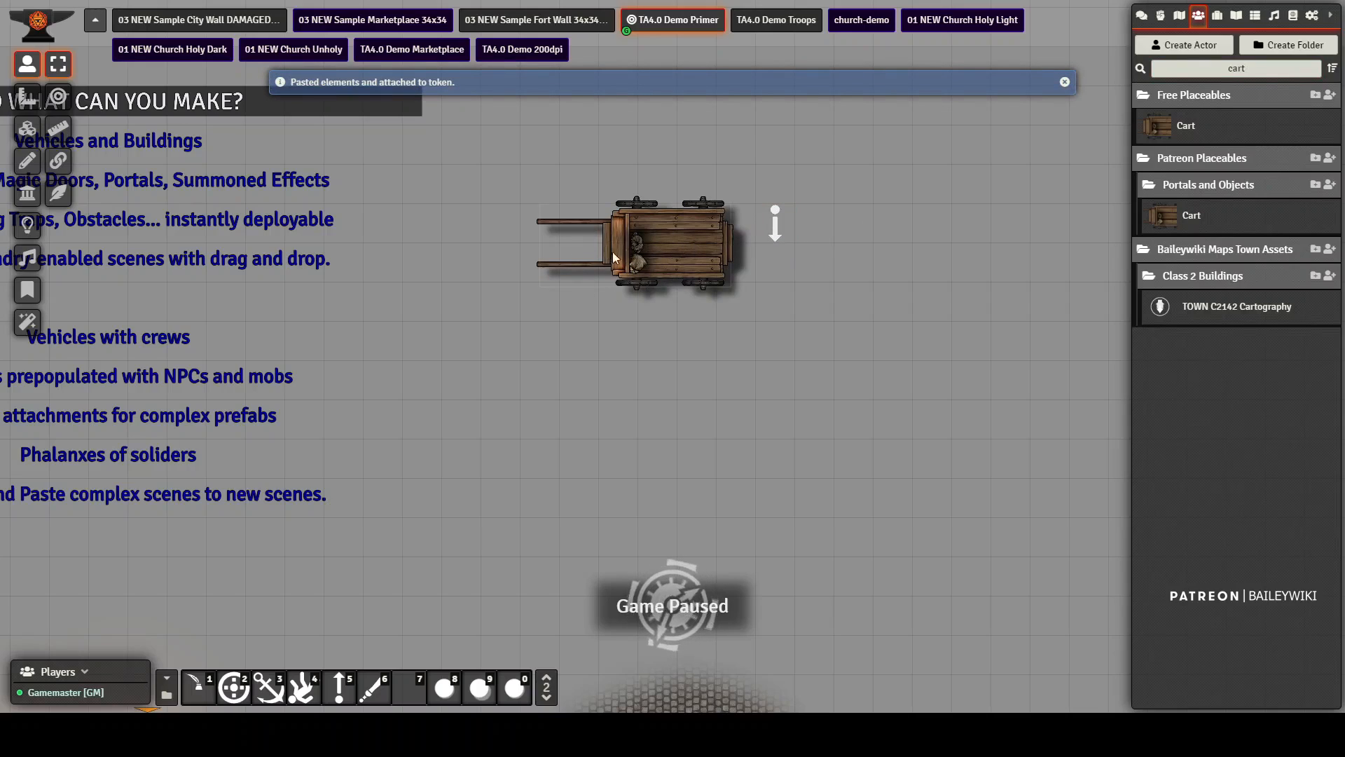
pyautogui.click(776, 228)
pyautogui.press('Delete')
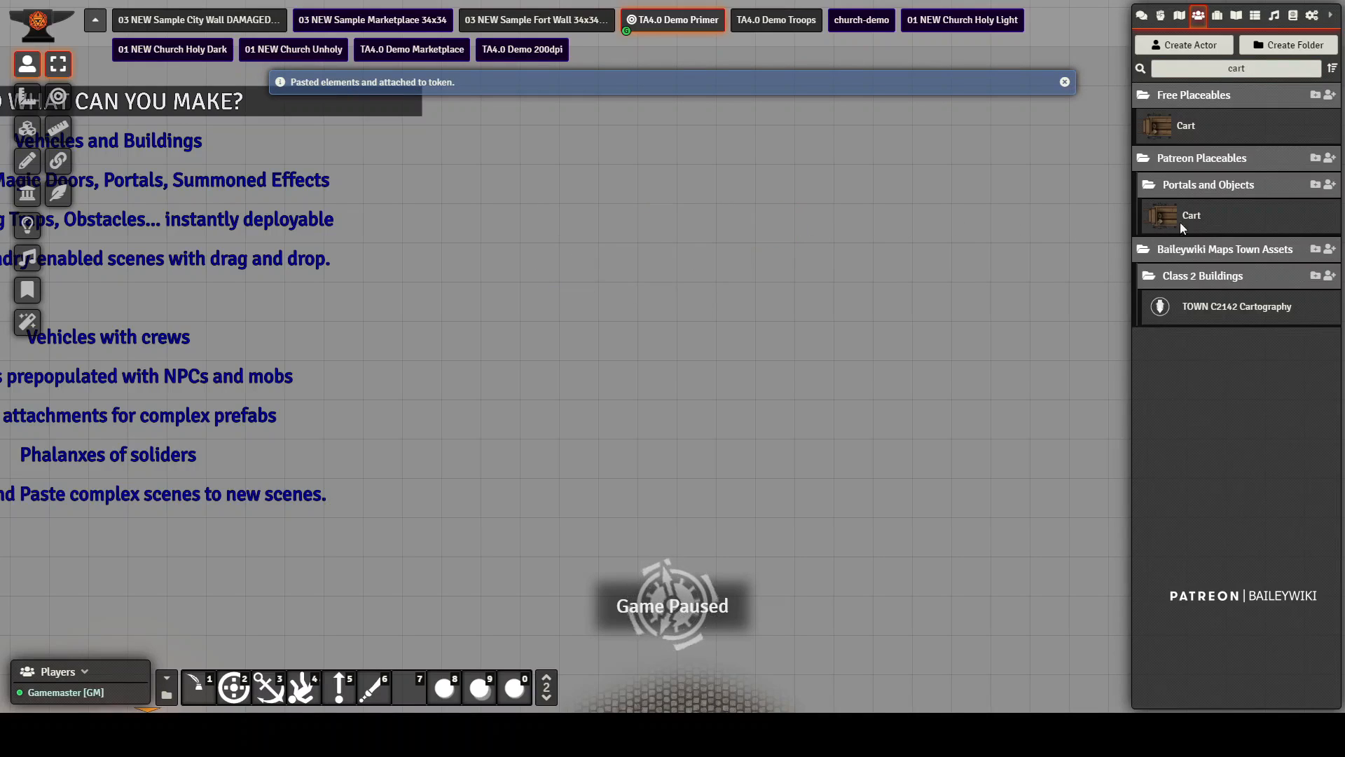
# Step: Search the actors for "frig" and place the SHIP Frigate Light prefab beside the "SO WHAT CAN YOU MAKE?" text
pyautogui.doubleClick(1159, 71)
pyautogui.write('frig')
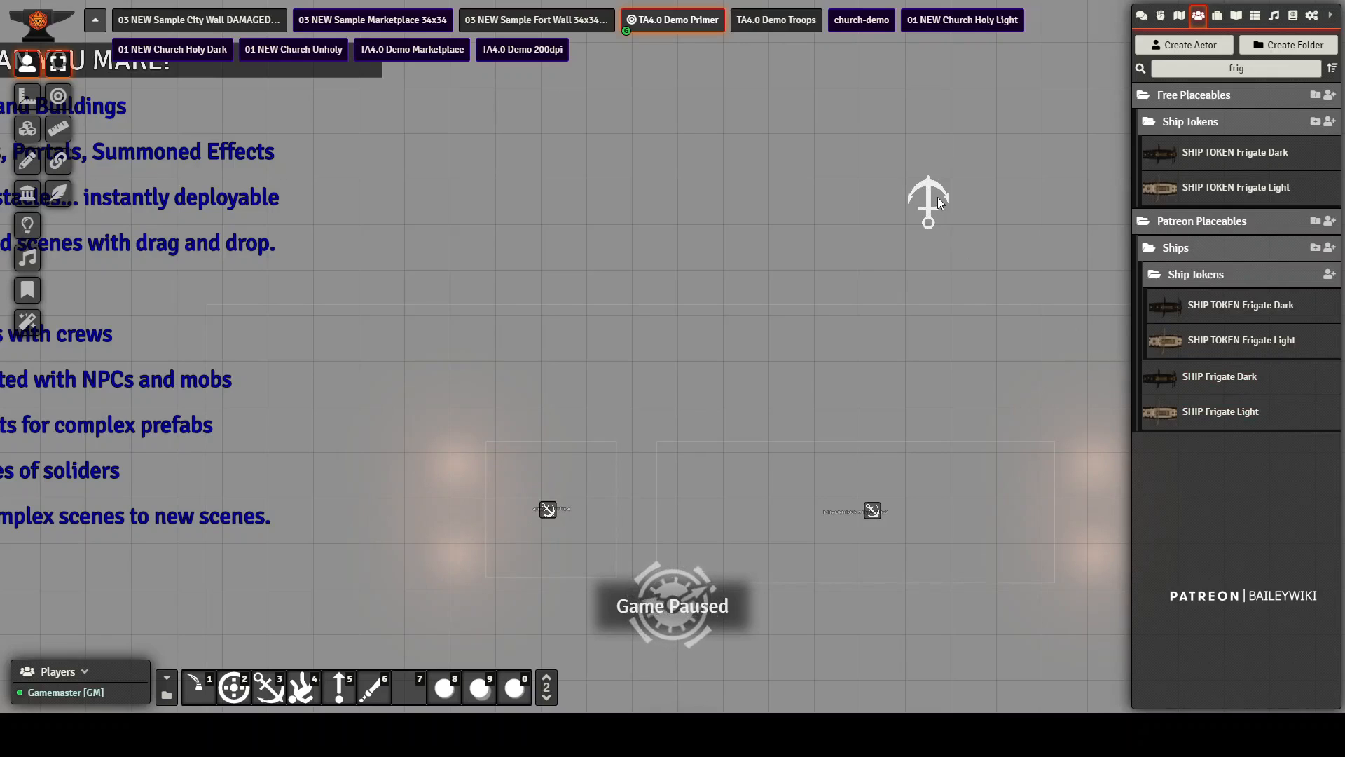
pyautogui.click(933, 197)
pyautogui.scroll(-5, 851, 226)
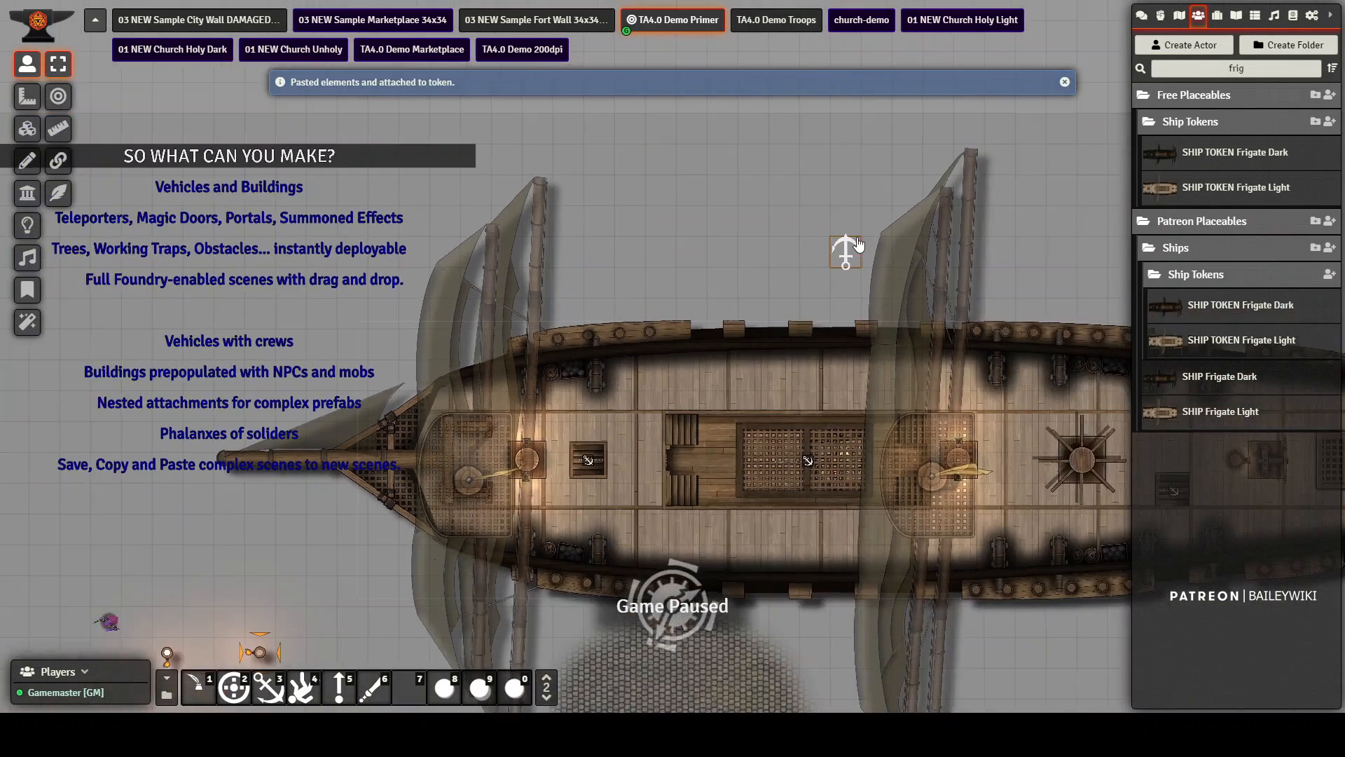
pyautogui.scroll(5, 798, 208)
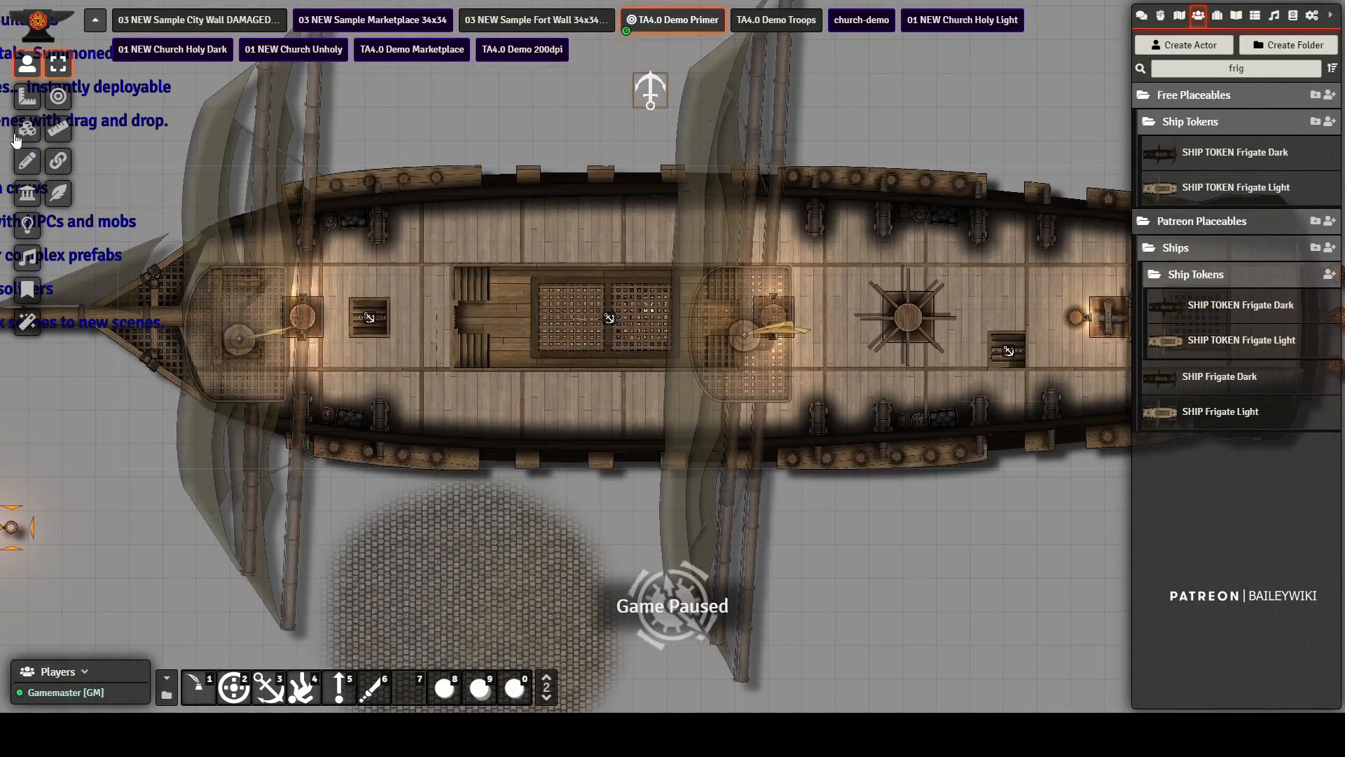
# Step: Start Token Attacher's quick edit on the frigate's anchor token and examine the ship's tiles
pyautogui.click(27, 128)
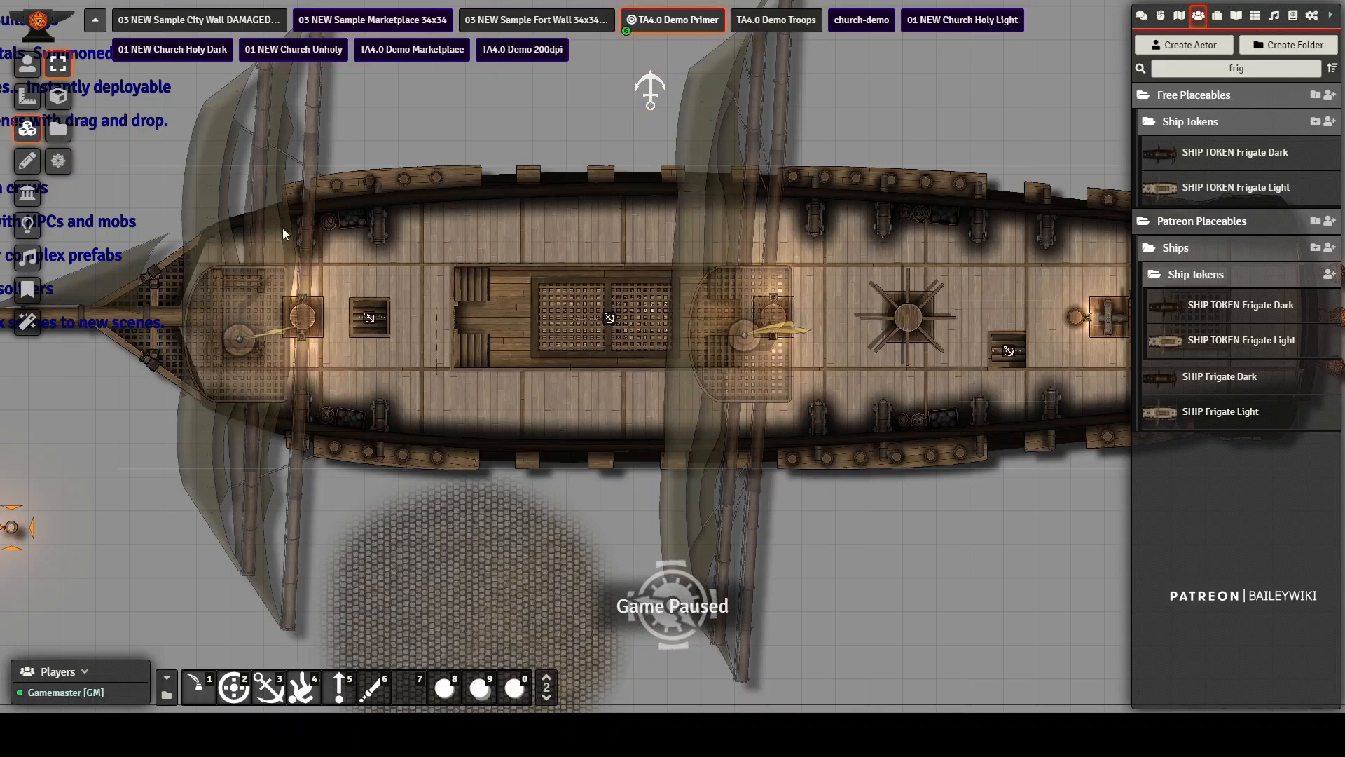
pyautogui.click(28, 64)
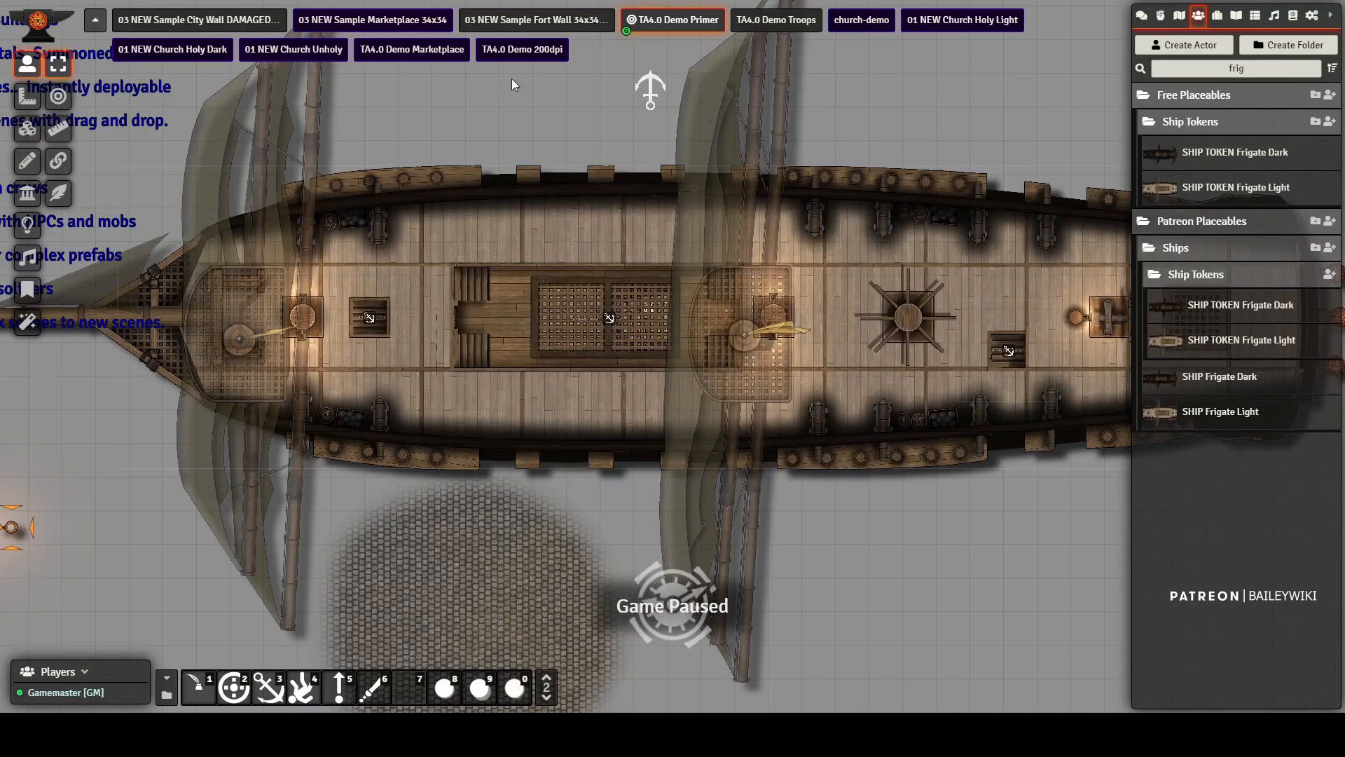
pyautogui.click(650, 89)
pyautogui.click(58, 161)
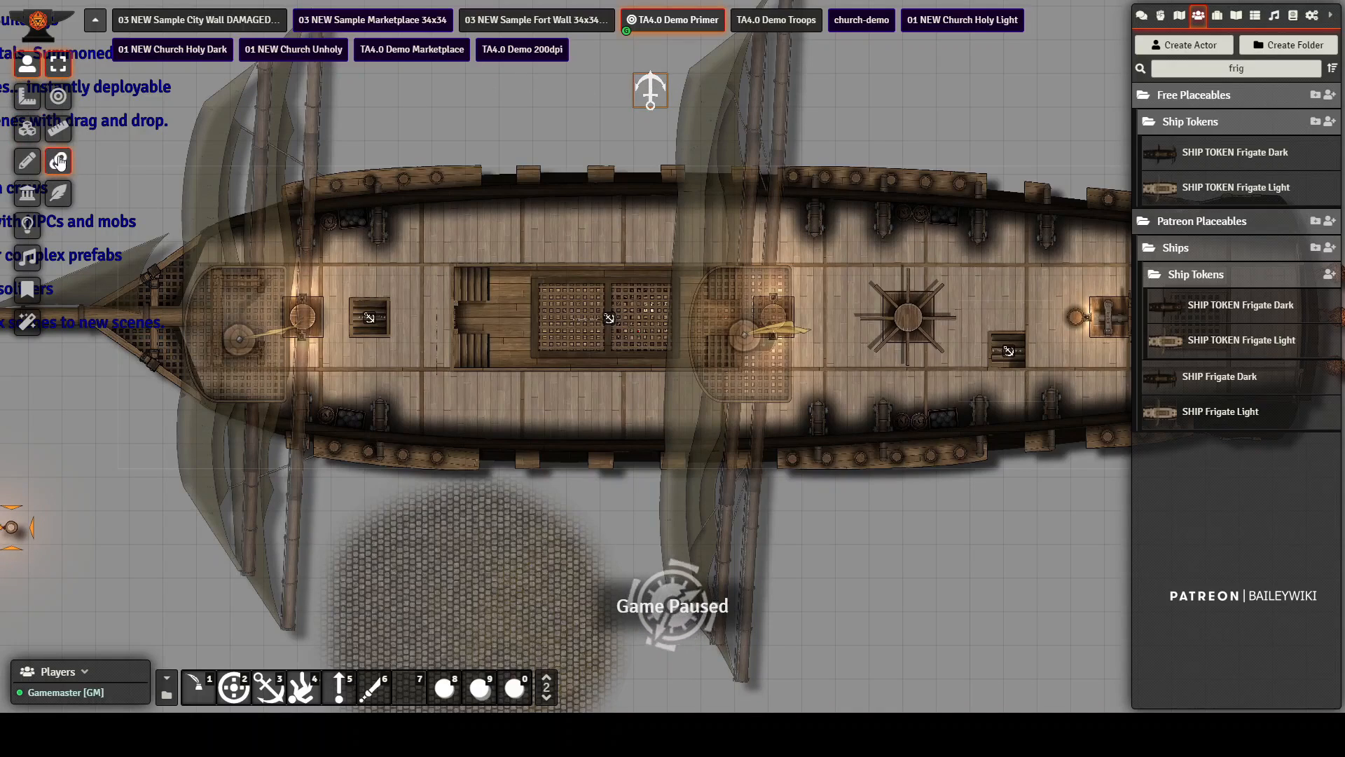
pyautogui.click(27, 128)
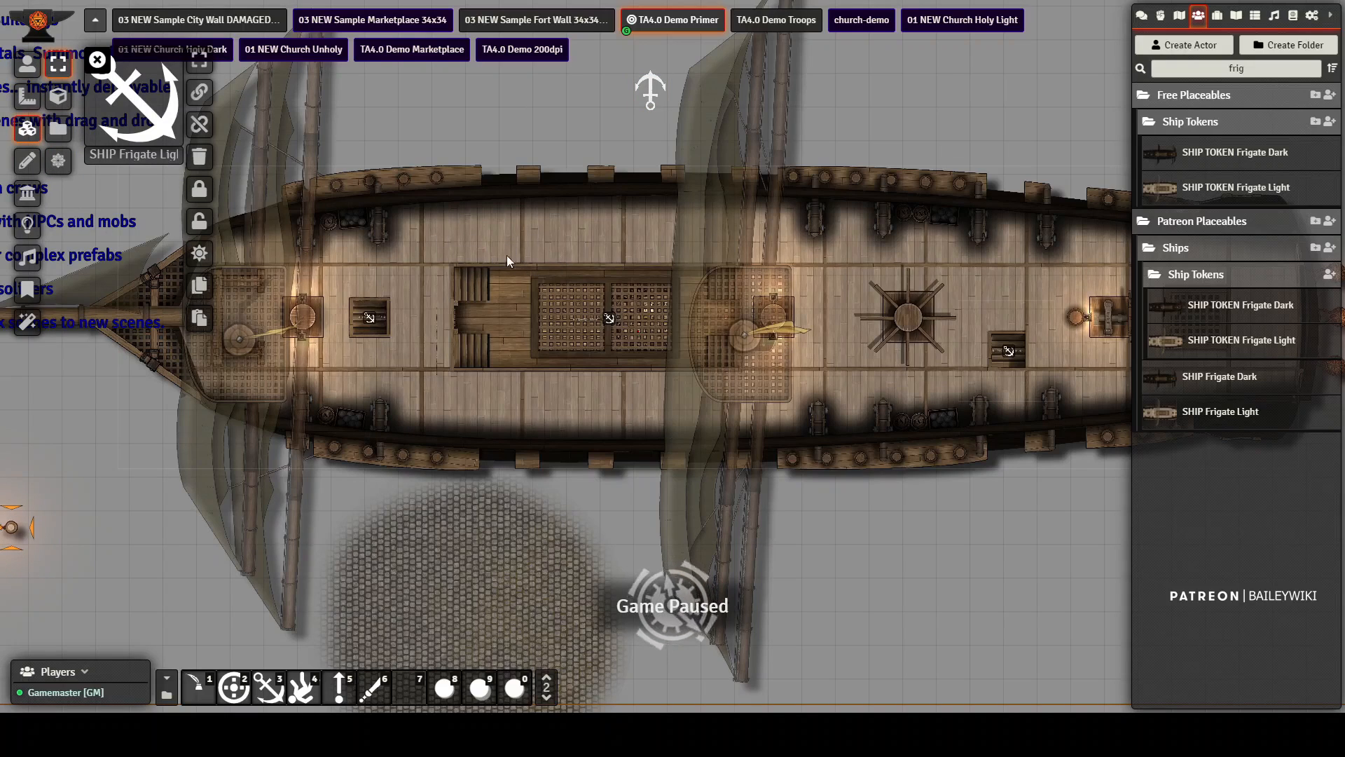
pyautogui.scroll(-3, 493, 251)
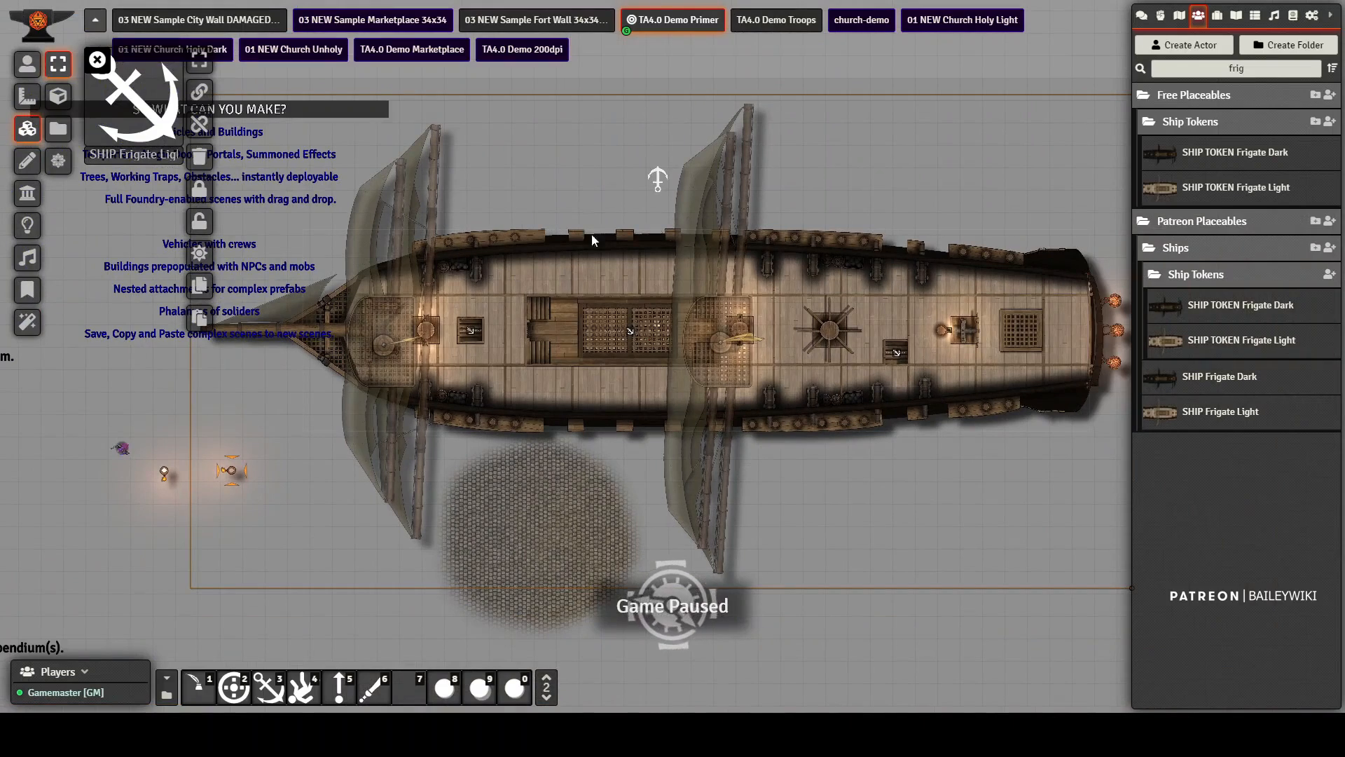
# Step: Examine the frigate's attached elements on the drawing, wall, lighting, ambient sound and map note layers
pyautogui.click(27, 161)
pyautogui.scroll(3, 466, 345)
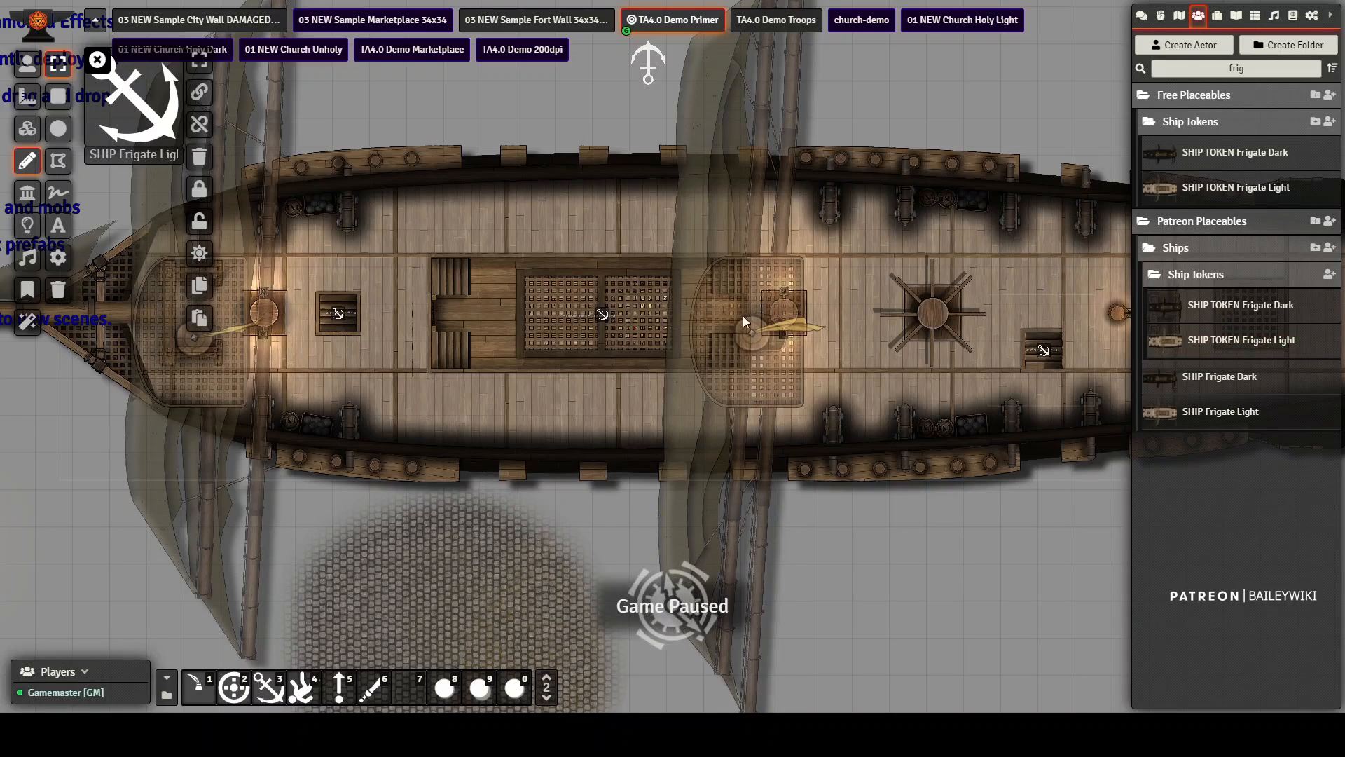
pyautogui.click(29, 194)
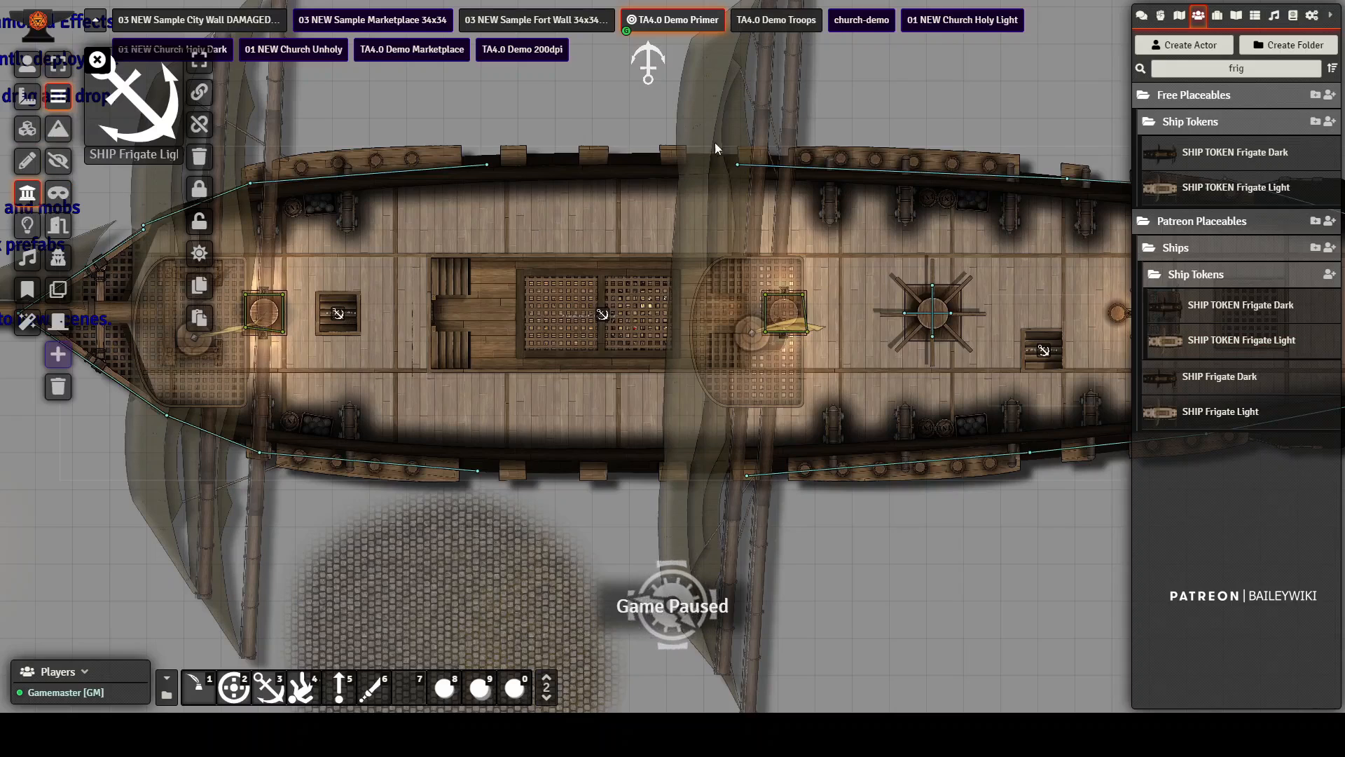
pyautogui.click(27, 225)
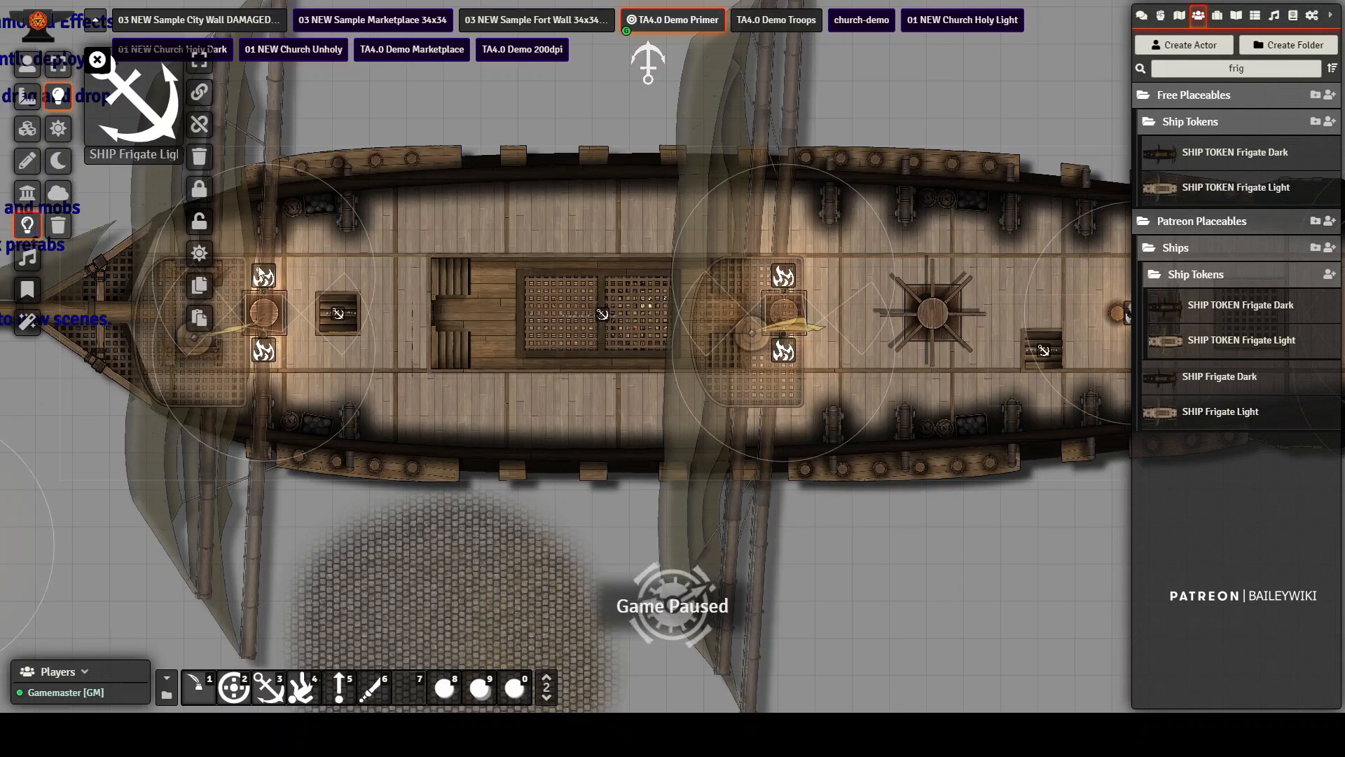
pyautogui.click(27, 258)
pyautogui.scroll(-3, 710, 332)
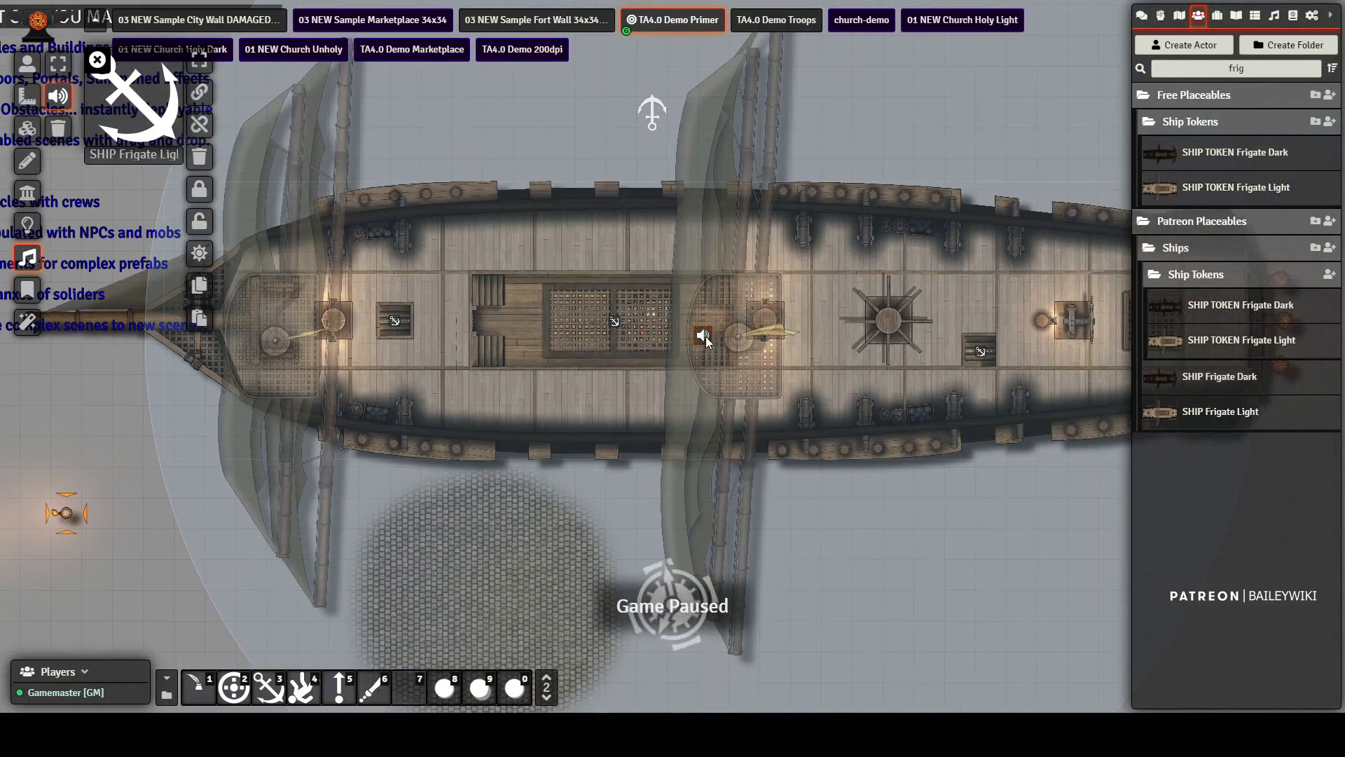
pyautogui.scroll(3, 709, 342)
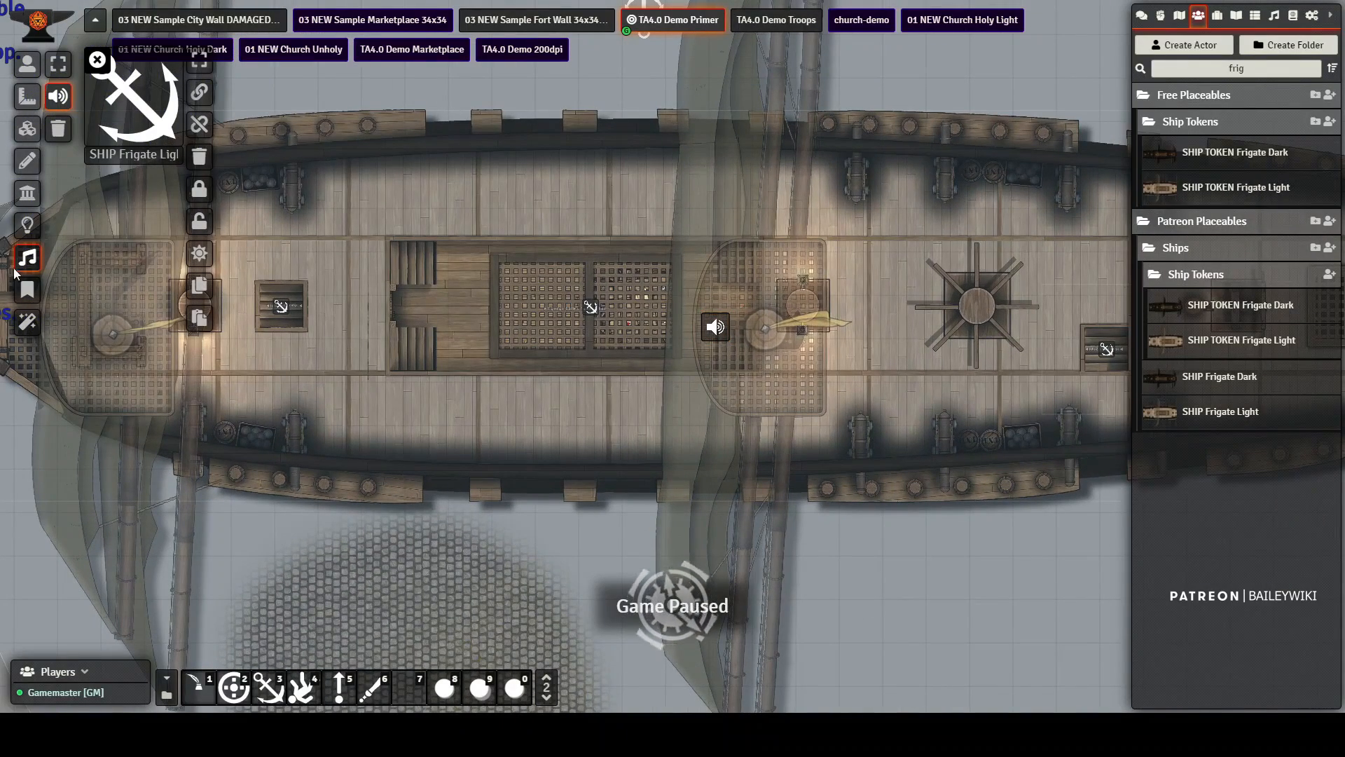
pyautogui.click(27, 290)
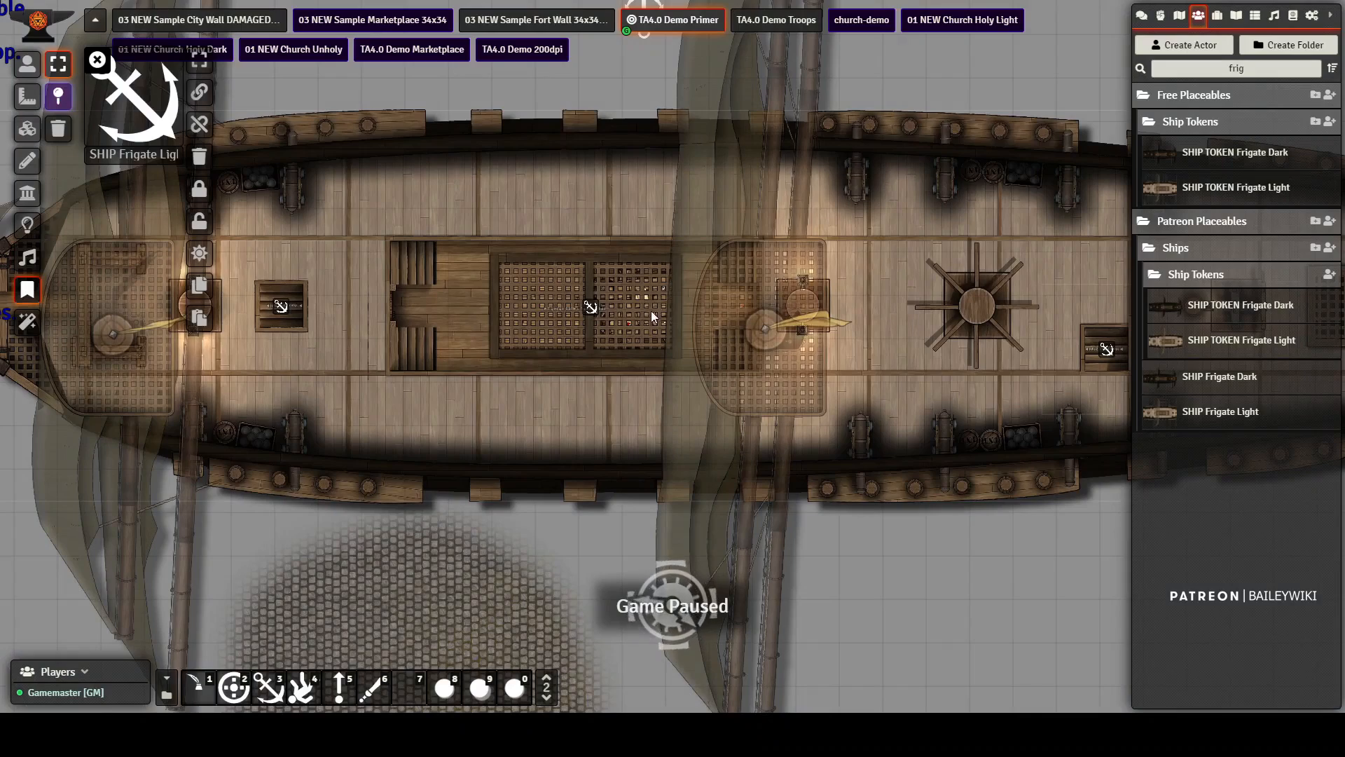
pyautogui.scroll(-5, 890, 335)
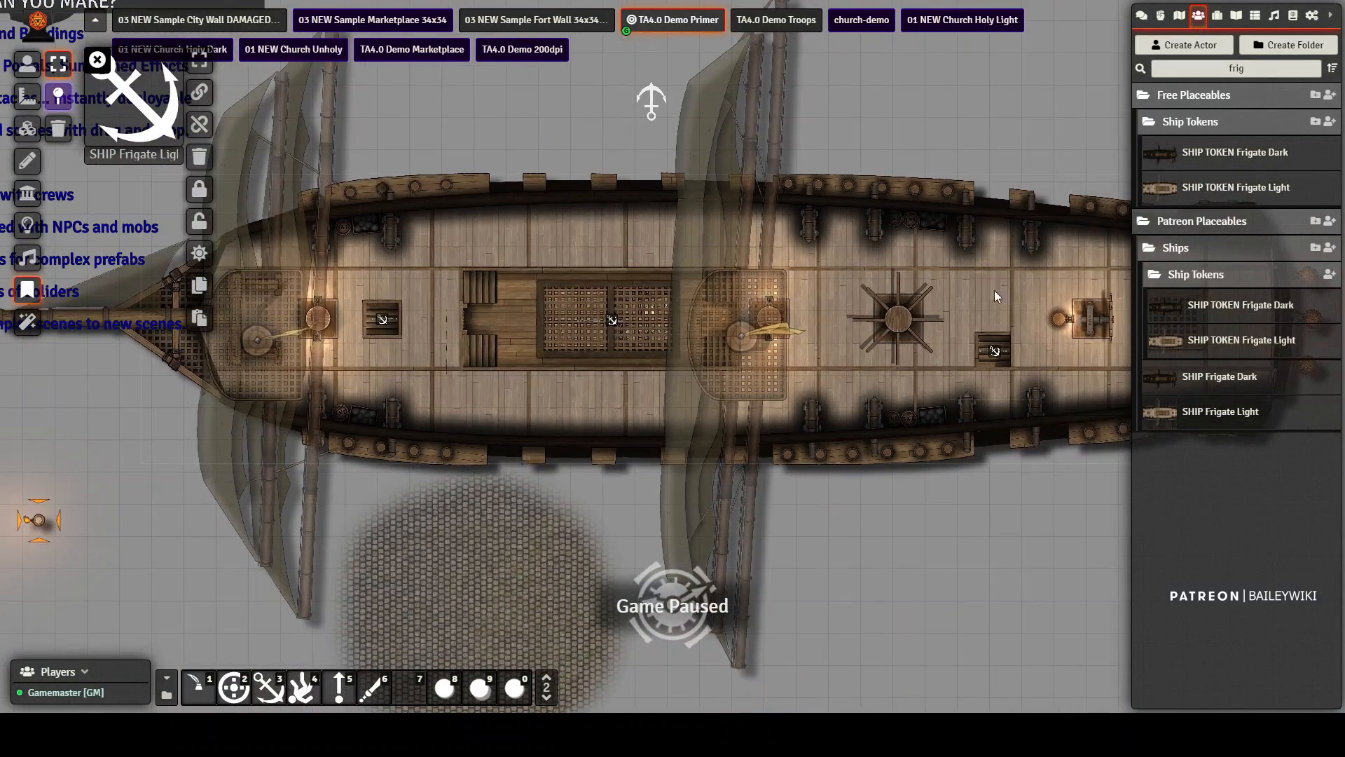
pyautogui.scroll(2, 663, 363)
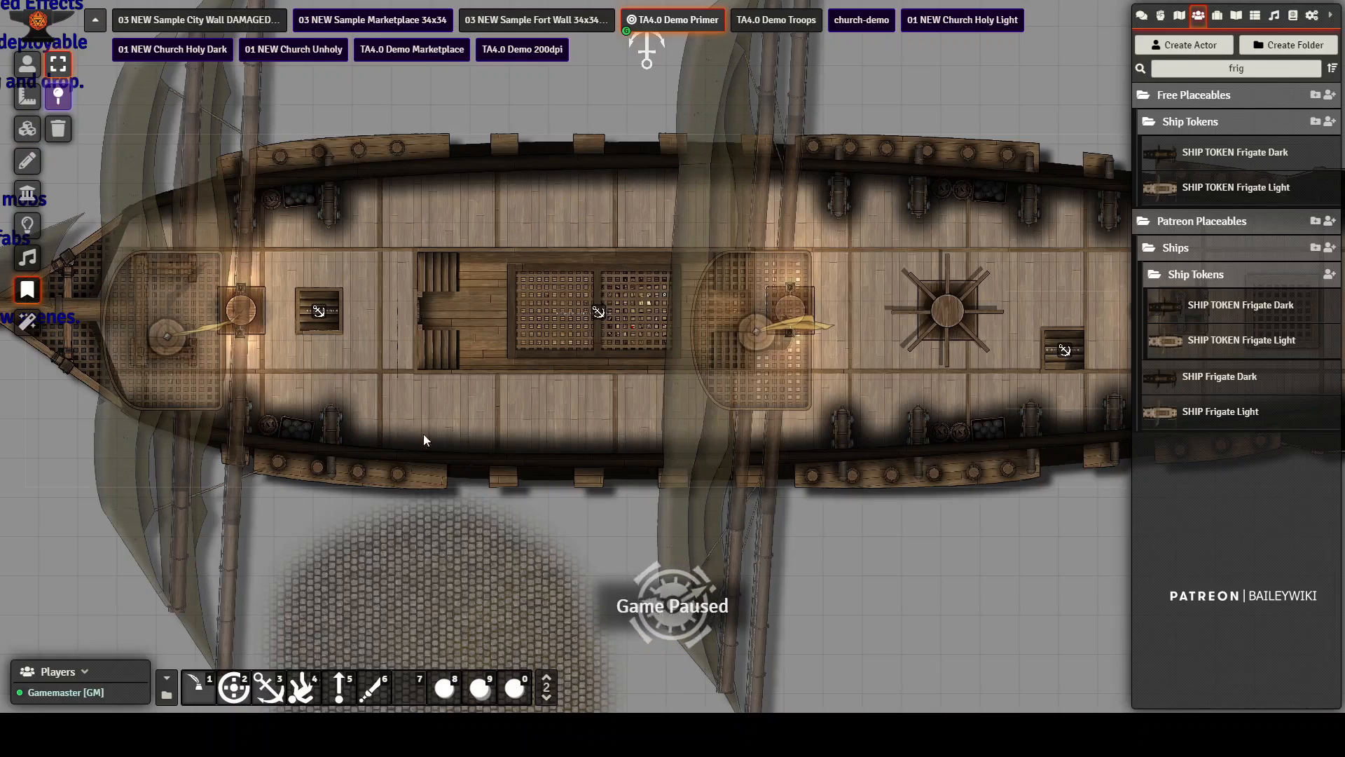
# Step: Return to the token layer, then rotate the frigate by its anchor token and move it down the scene
pyautogui.click(27, 64)
pyautogui.scroll(-3, 415, 153)
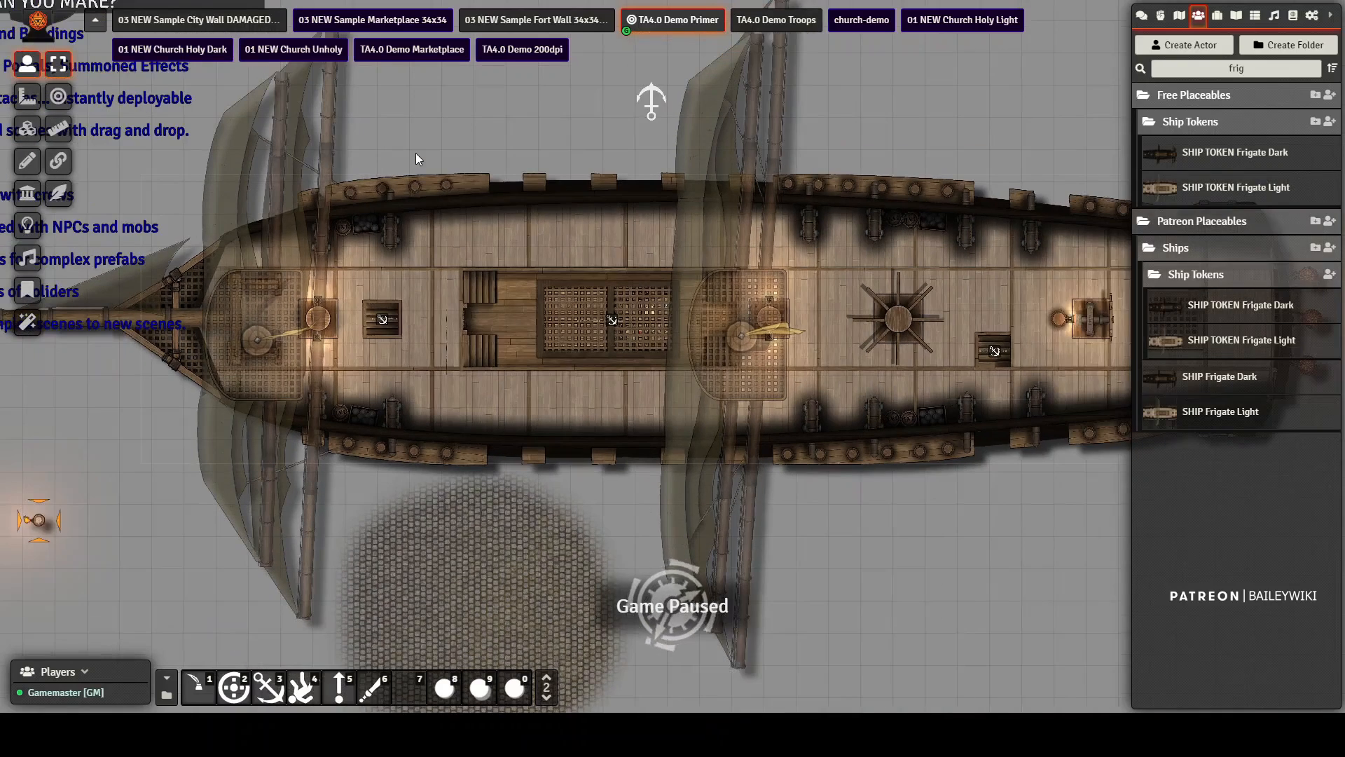
pyautogui.scroll(-3, 415, 153)
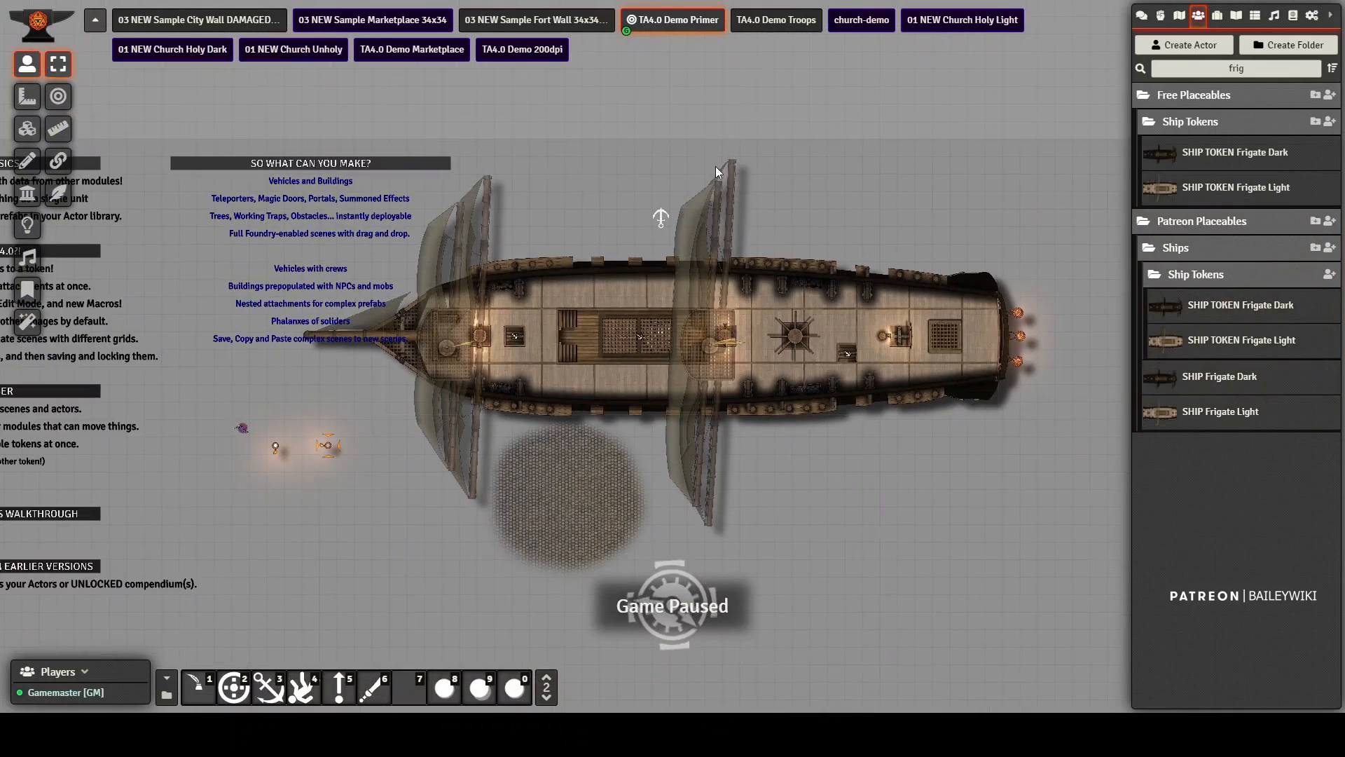
pyautogui.click(660, 219)
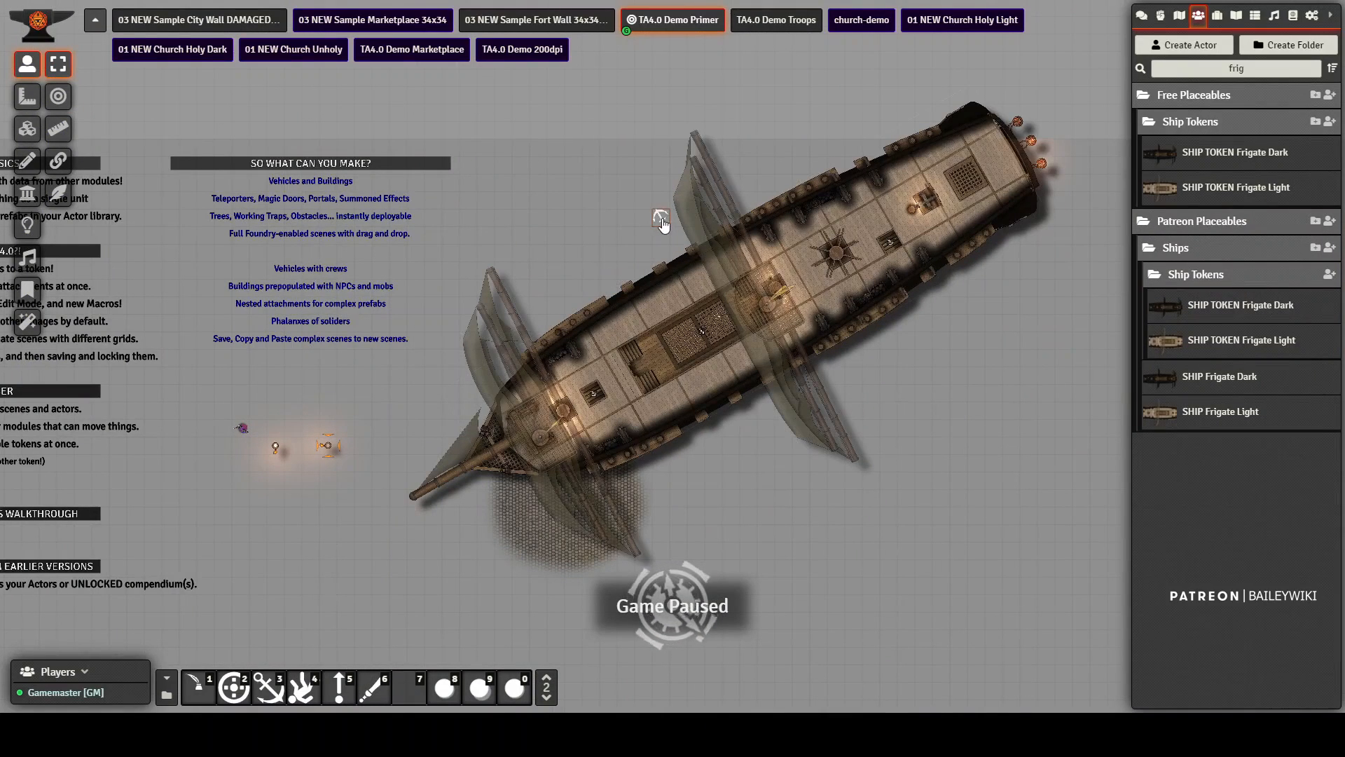
pyautogui.click(661, 219)
pyautogui.moveTo(653, 259); pyautogui.dragTo(659, 306)
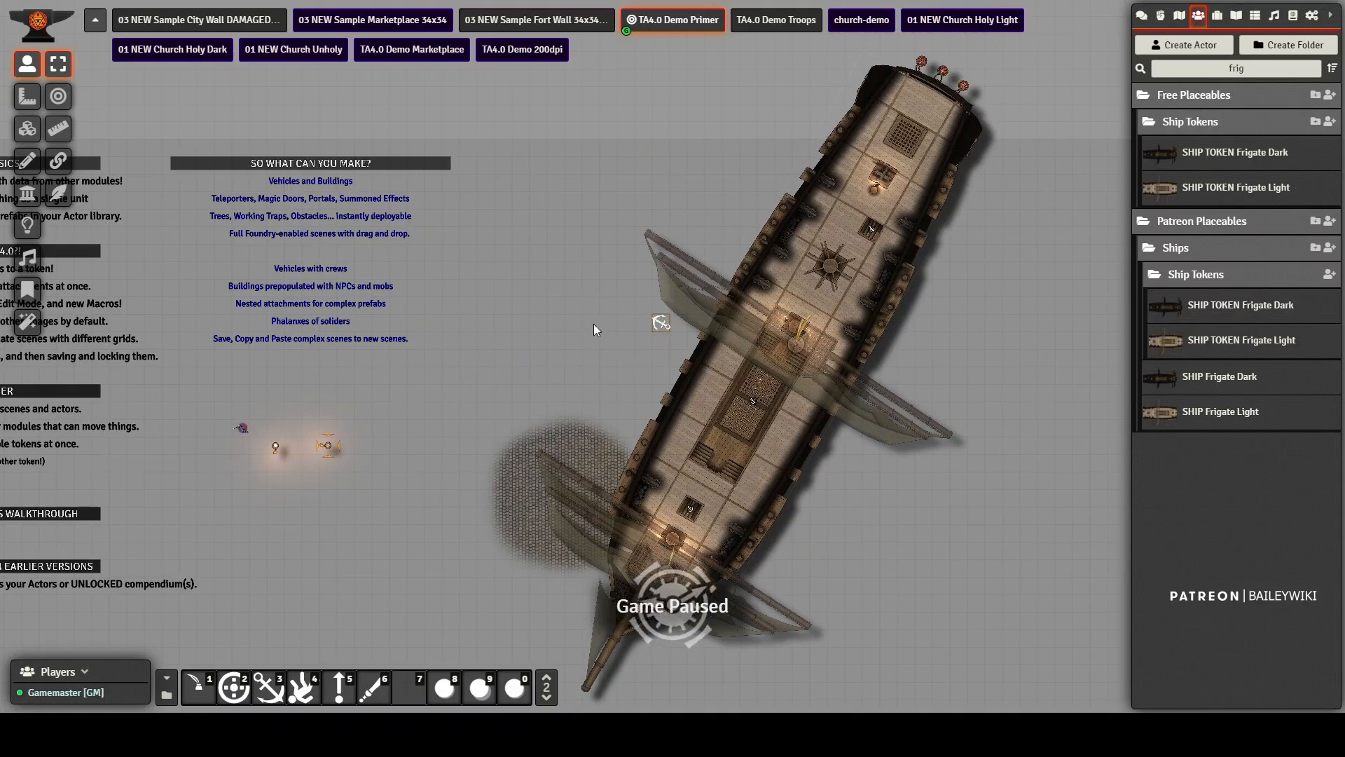
pyautogui.moveTo(794, 281); pyautogui.dragTo(663, 145)
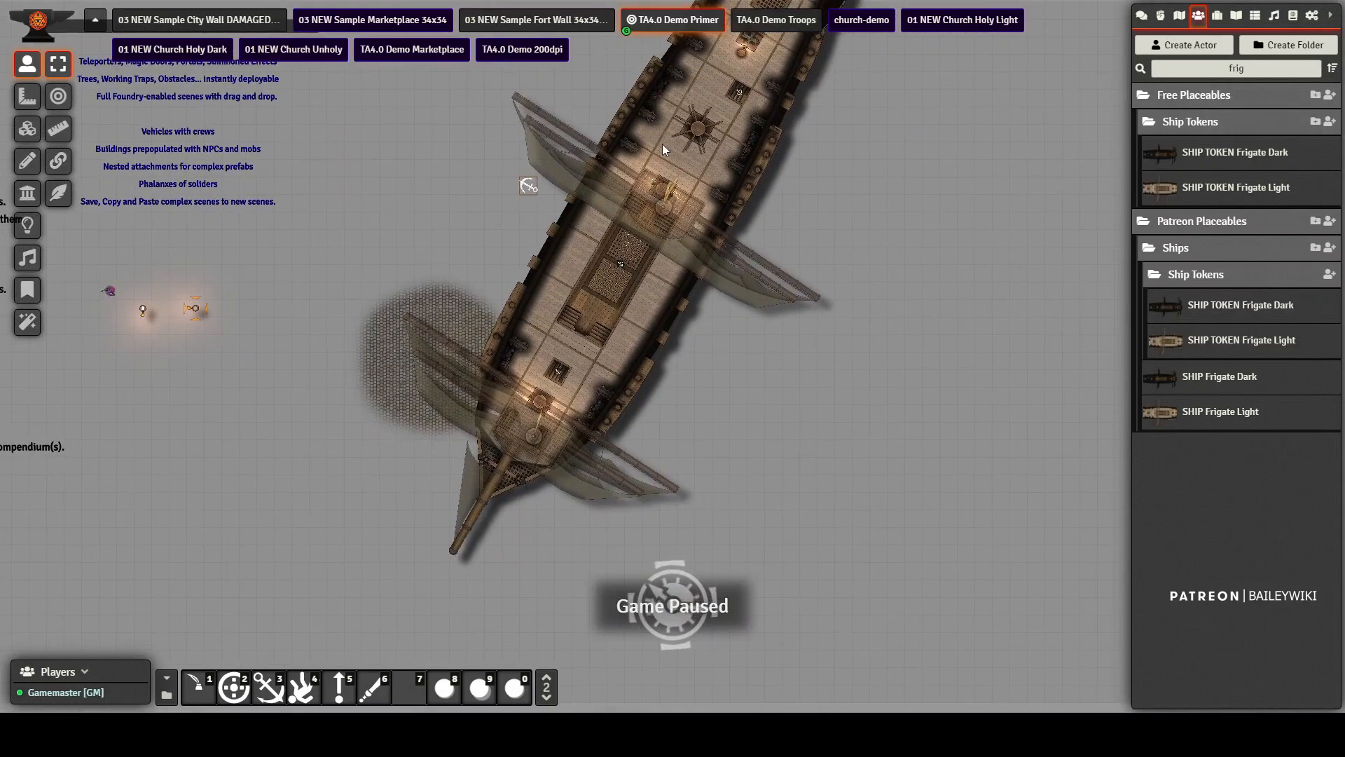
pyautogui.click(529, 187)
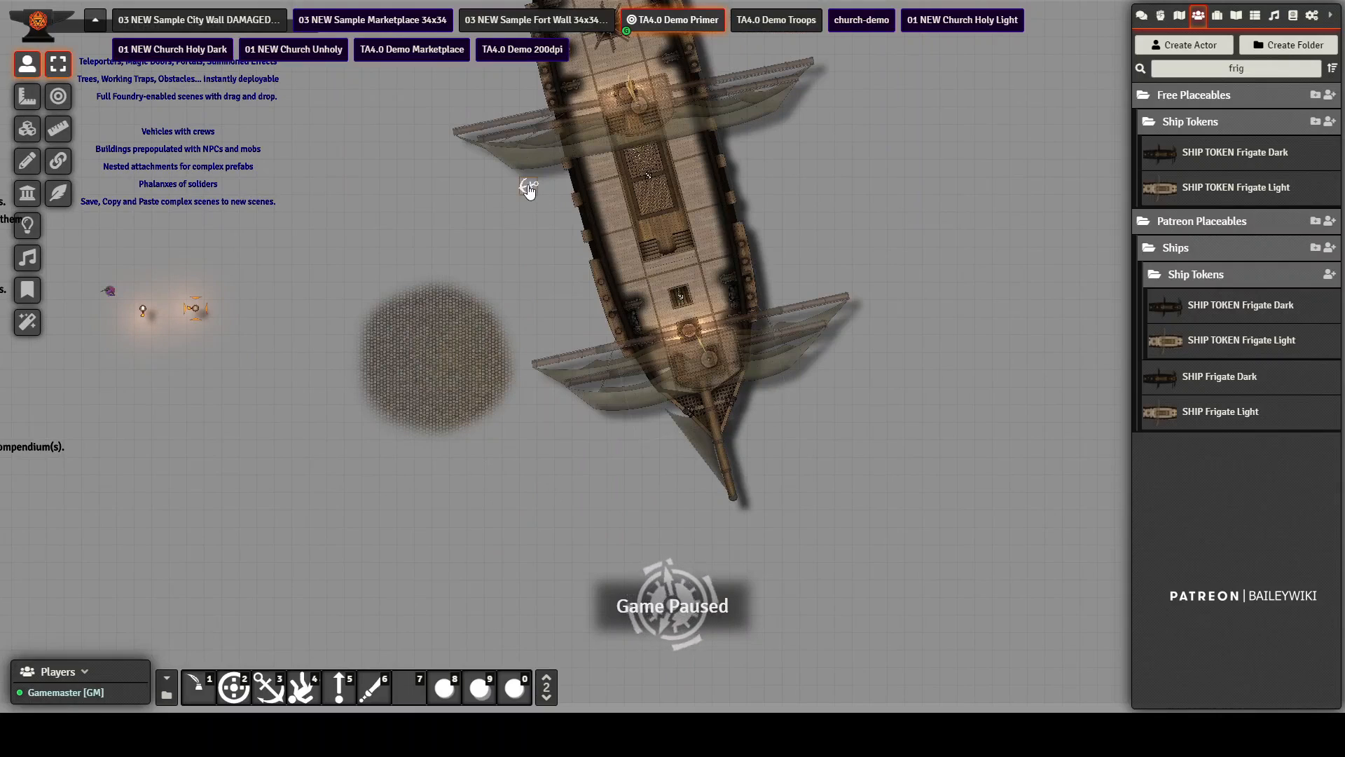
# Step: Delete the frigate with all its attached elements by removing its anchor token
pyautogui.press('Delete')
pyautogui.moveTo(448, 137); pyautogui.dragTo(628, 359)
pyautogui.scroll(7, 565, 313)
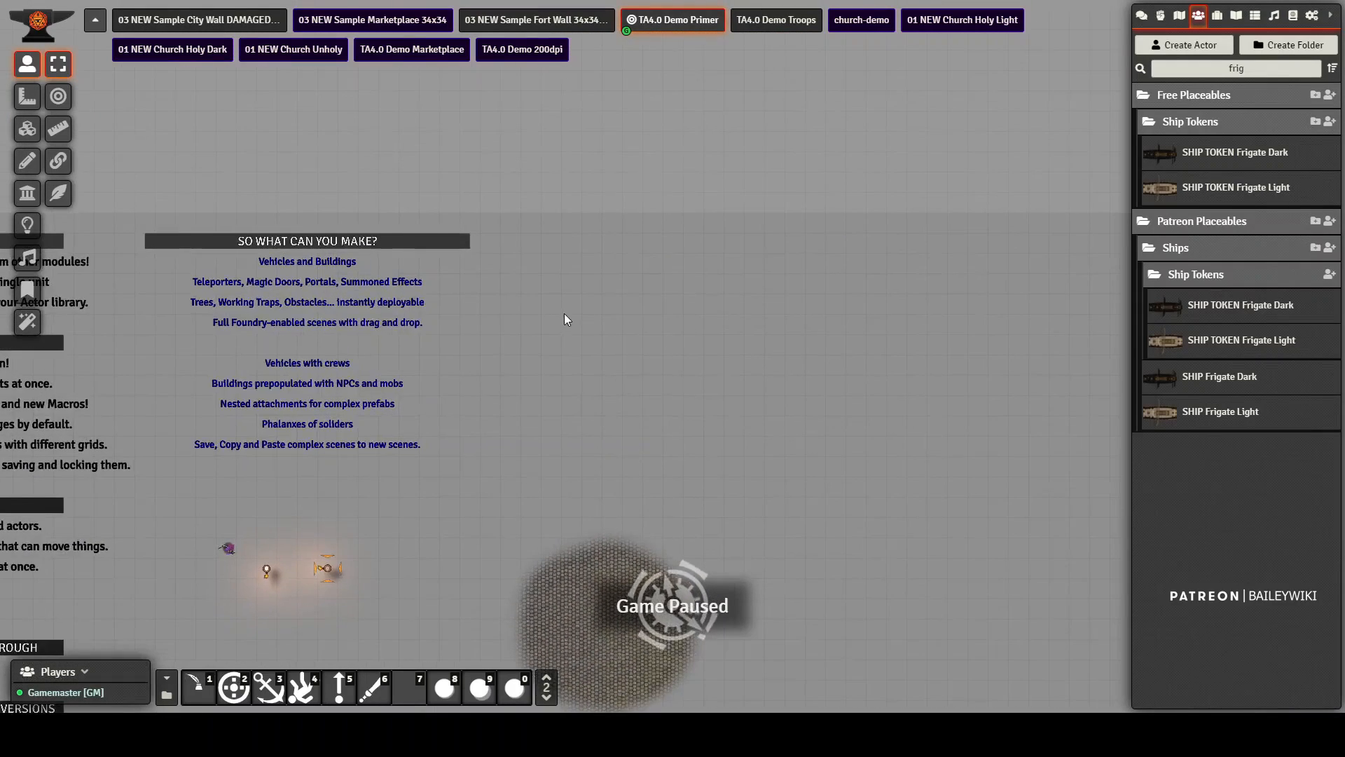
pyautogui.scroll(2, 603, 334)
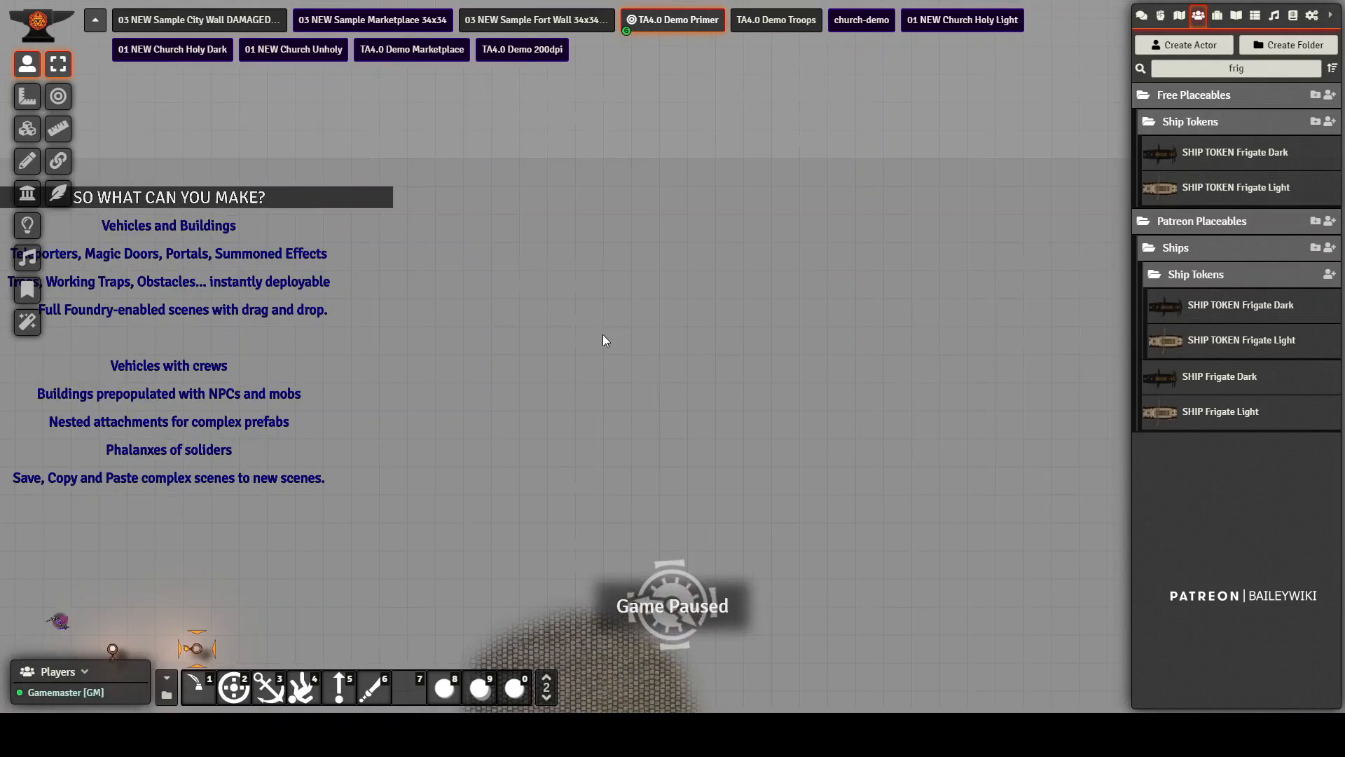
pyautogui.scroll(-3, 420, 314)
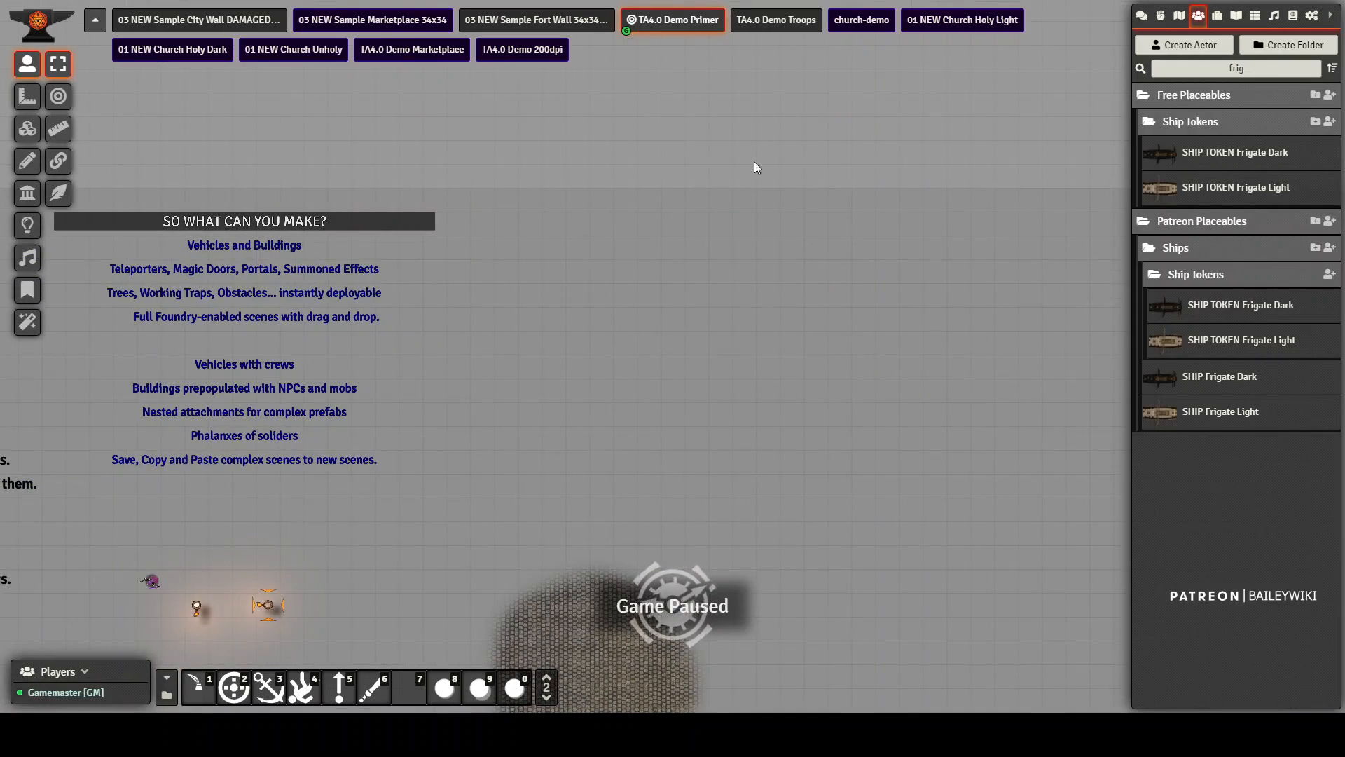
# Step: Search the actors for "tree" and place three tree prefabs in the scene's empty area beside the text
pyautogui.moveTo(1265, 68); pyautogui.dragTo(1195, 67)
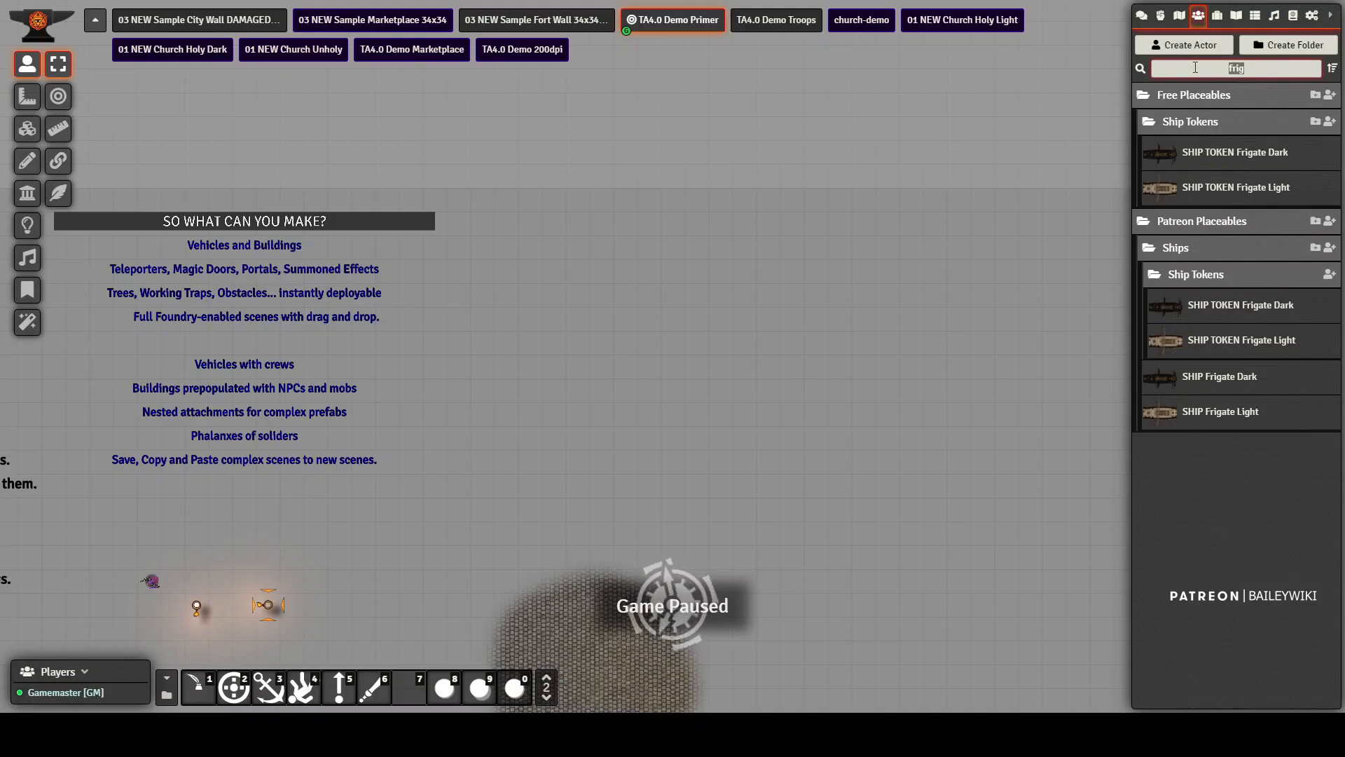
pyautogui.write('tree')
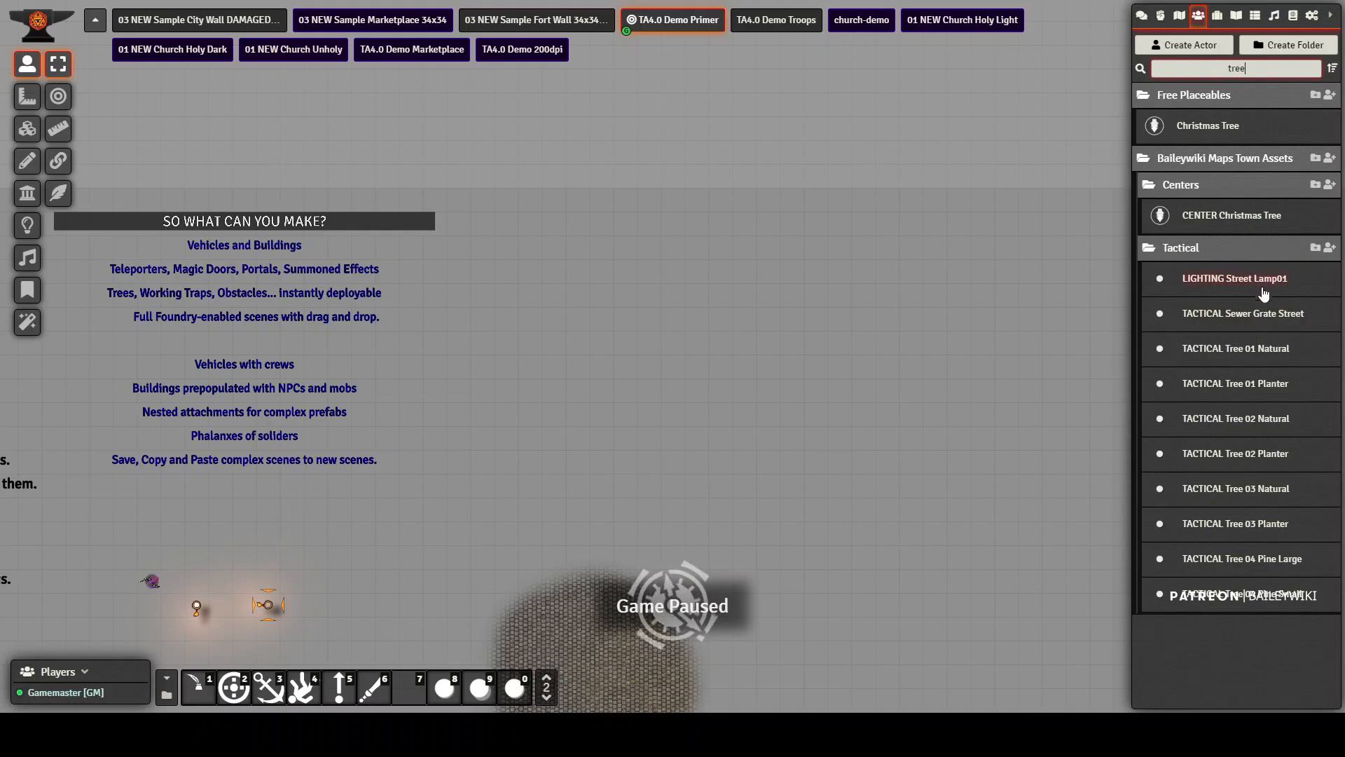
pyautogui.hotkey('ctrl', 'v')
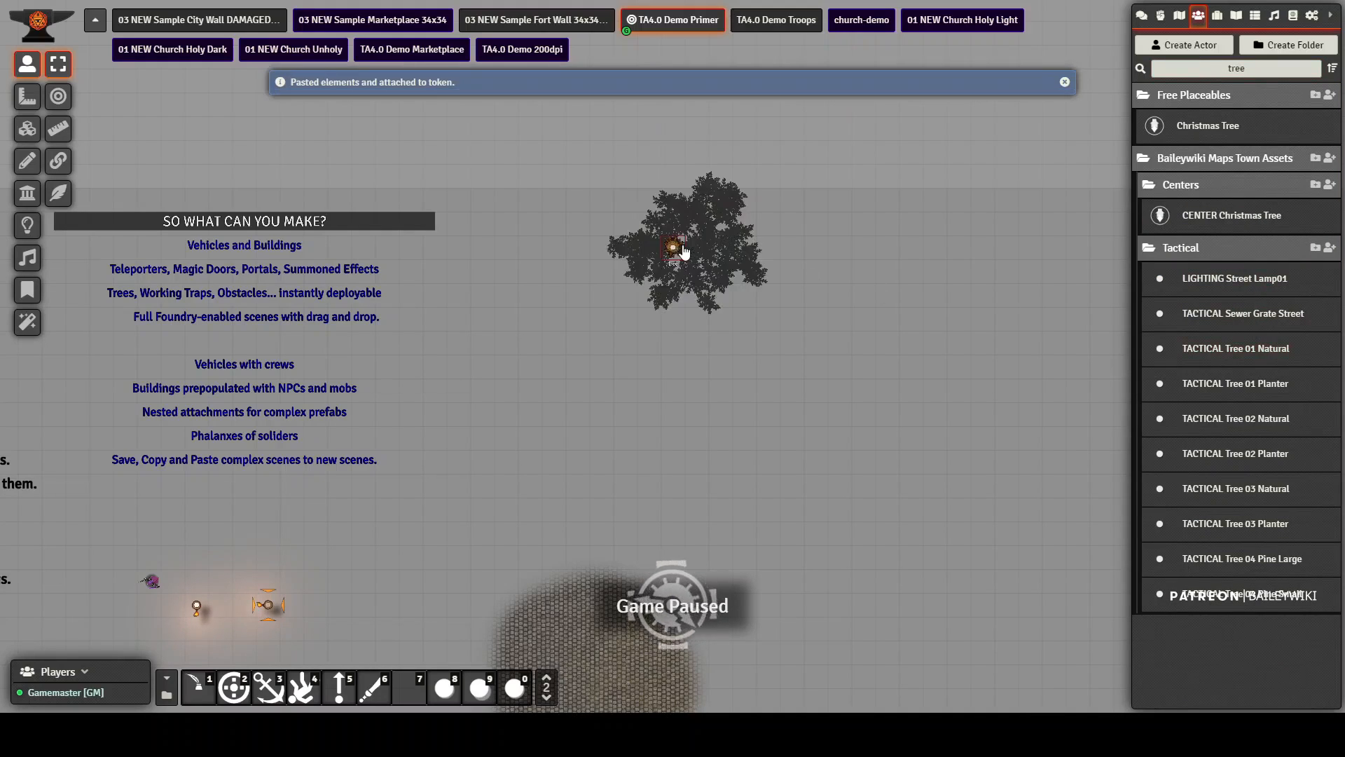
pyautogui.scroll(3, 708, 275)
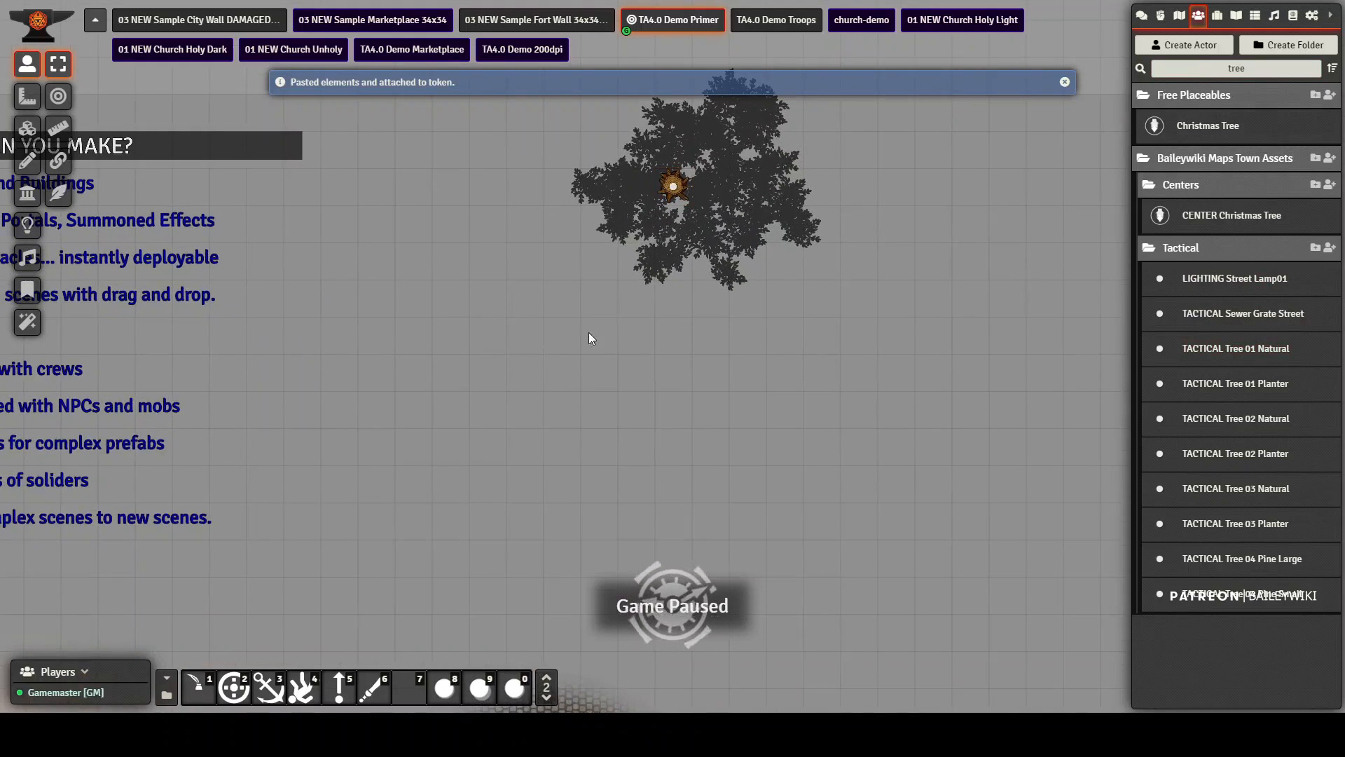
pyautogui.moveTo(589, 332); pyautogui.dragTo(535, 417)
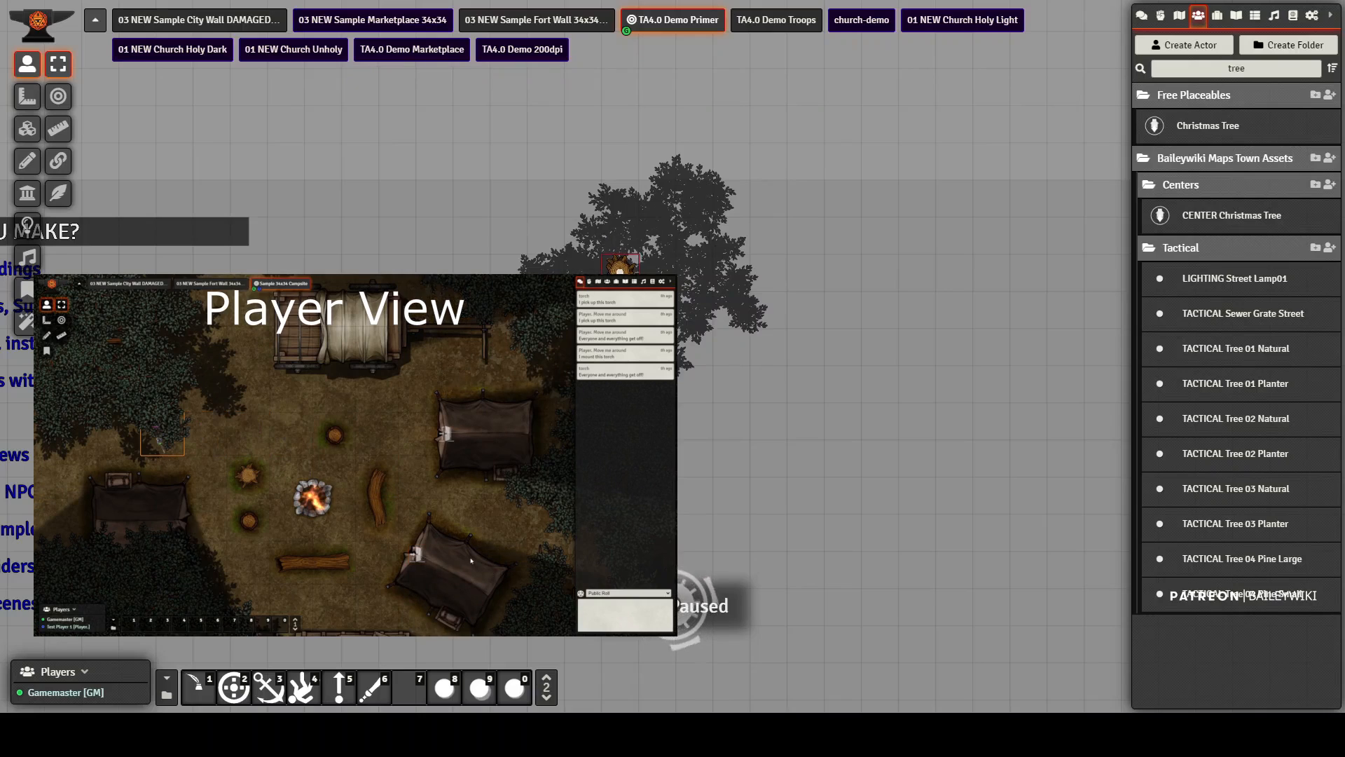
pyautogui.moveTo(1283, 352); pyautogui.dragTo(880, 266)
pyautogui.moveTo(1065, 427); pyautogui.dragTo(806, 384)
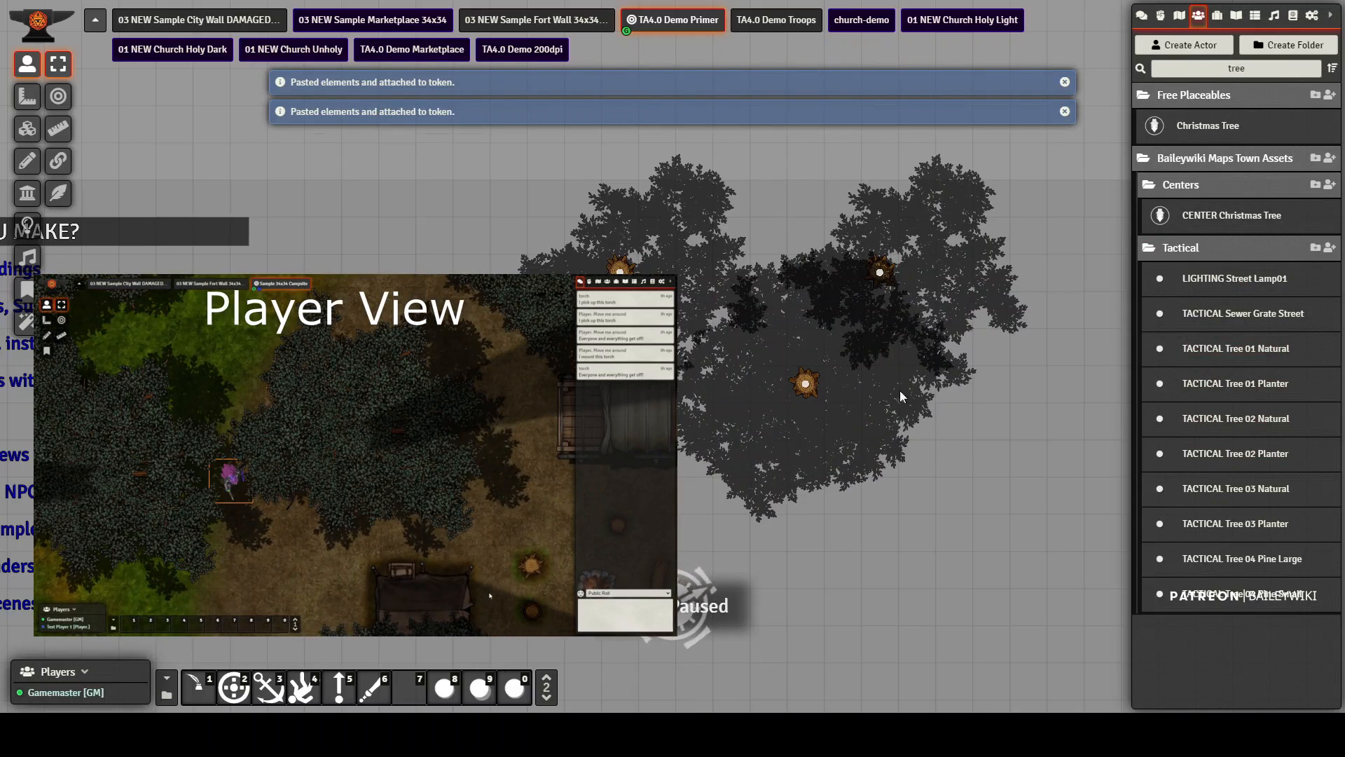
# Step: Delete the placed trees with all their attached elements by removing their anchor tokens
pyautogui.click(880, 273)
pyautogui.press('Delete')
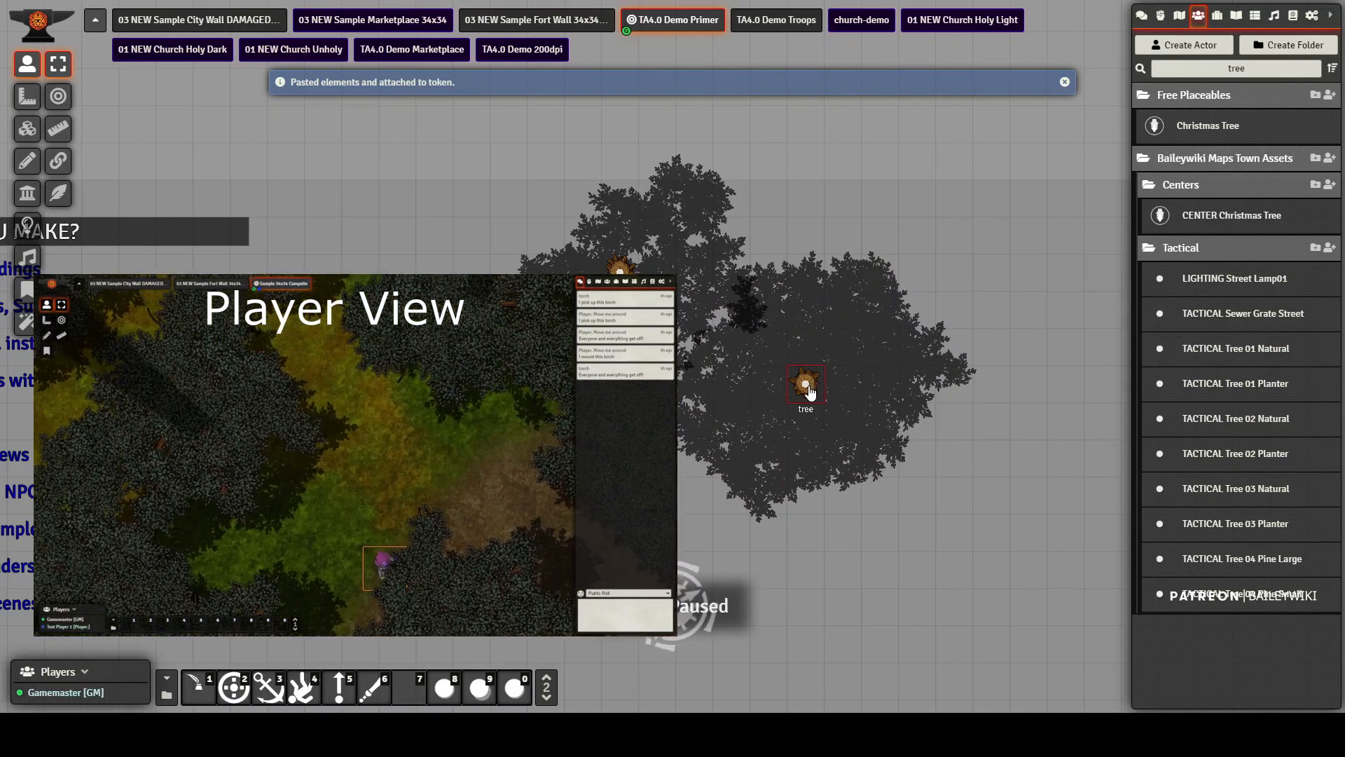
pyautogui.click(806, 384)
pyautogui.press('Delete')
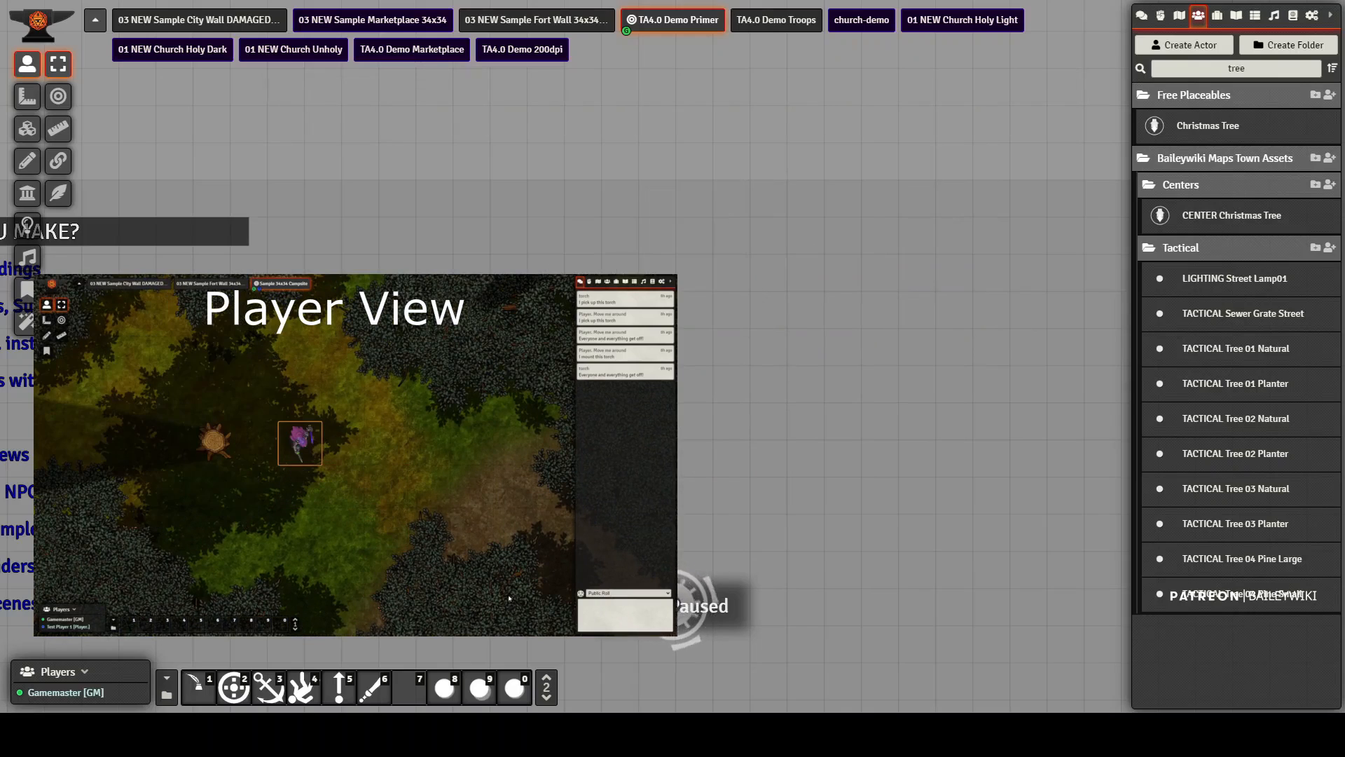
# Step: Place the TACTICAL Tree 01 Planter prefab to inspect its attached elements on the wall layer, and delete it from the token layer
pyautogui.moveTo(1253, 393); pyautogui.dragTo(764, 309)
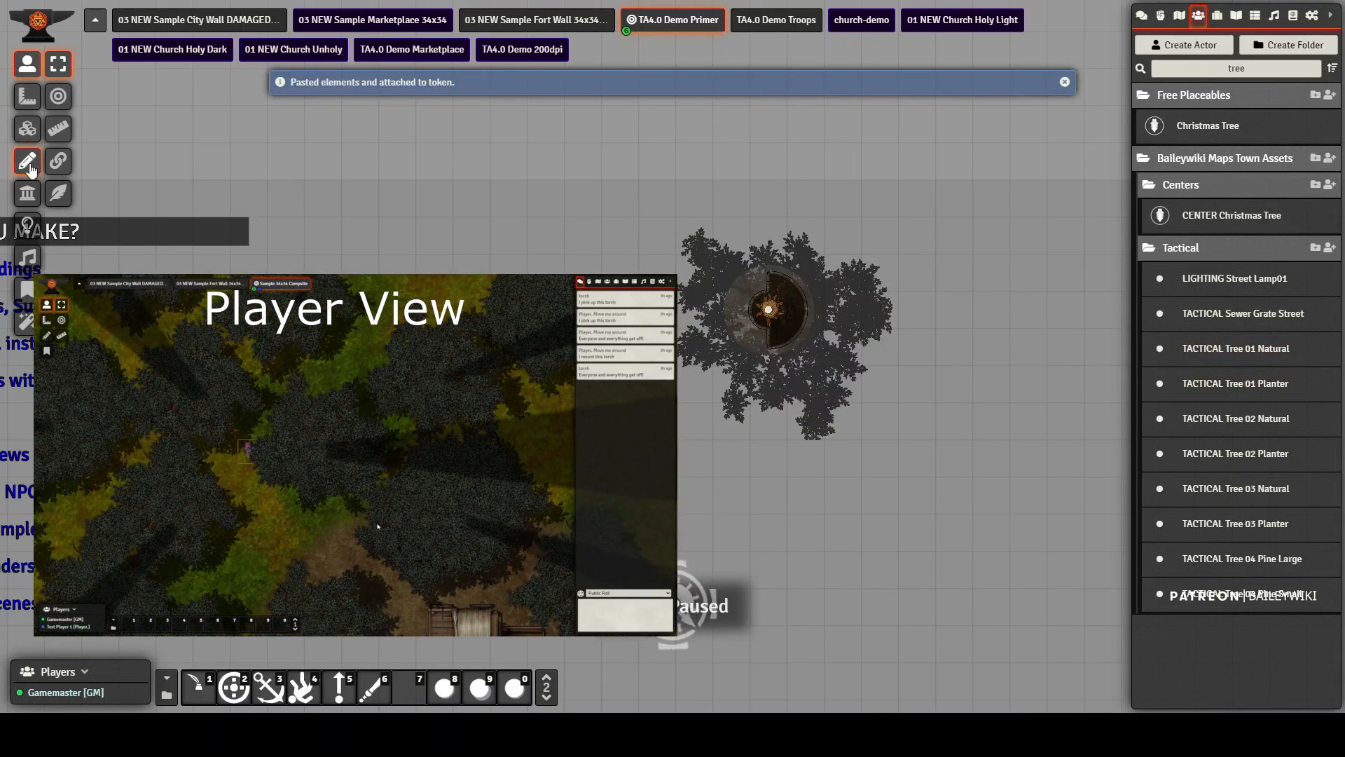
pyautogui.click(27, 192)
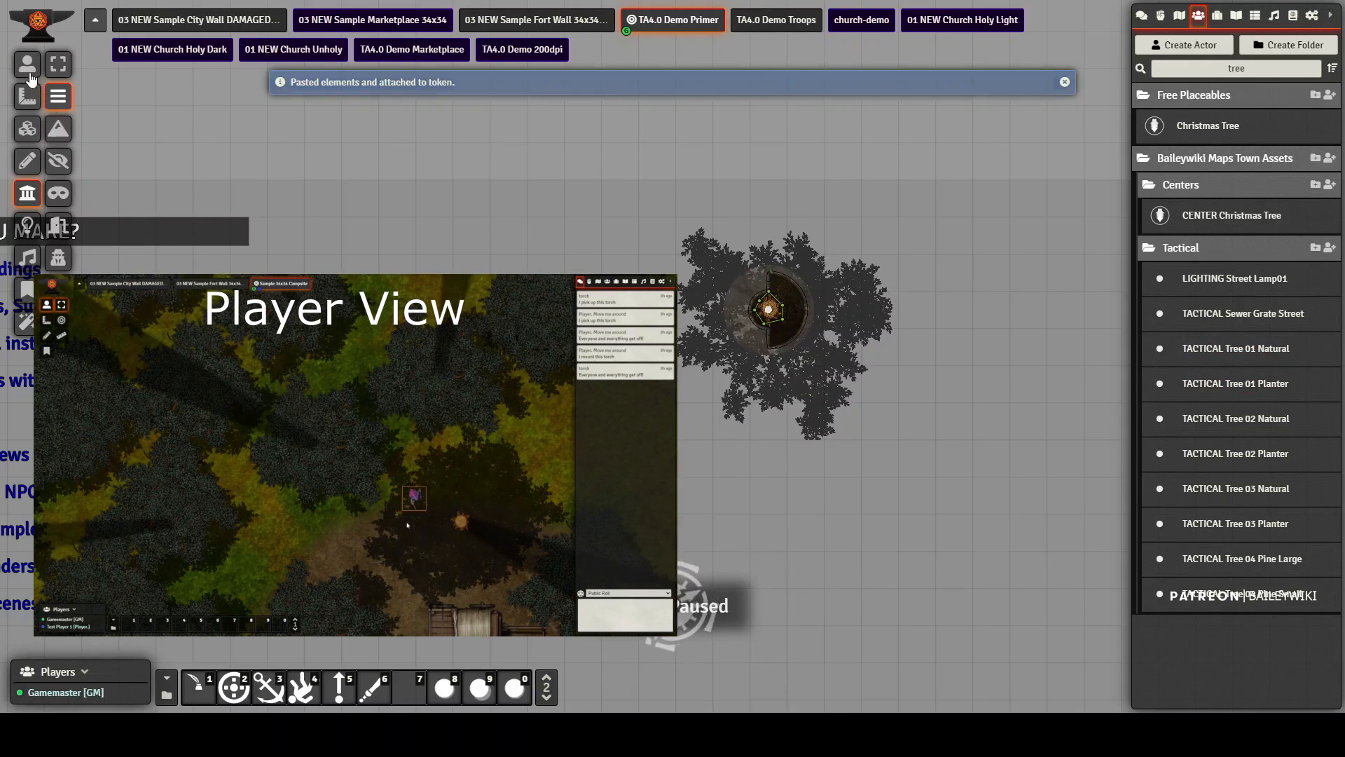
pyautogui.click(30, 63)
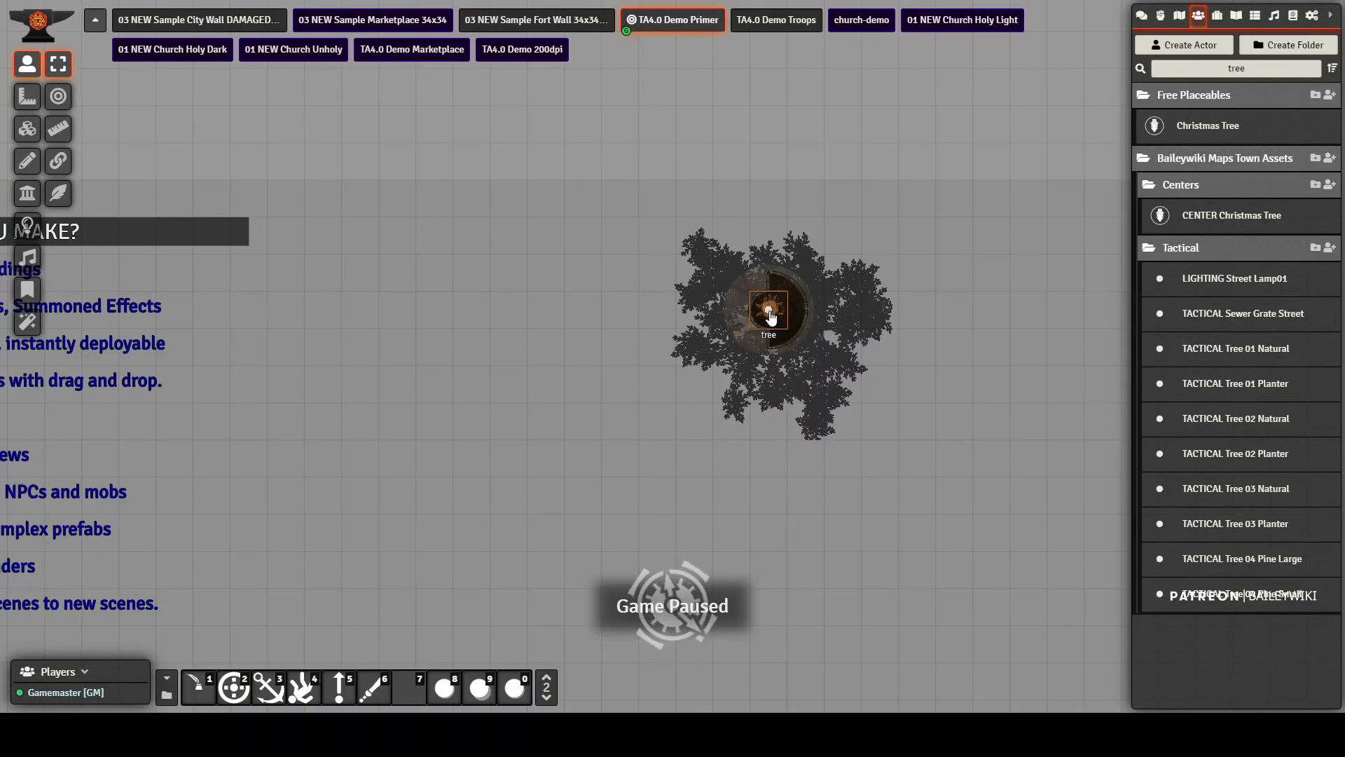
pyautogui.press('Delete')
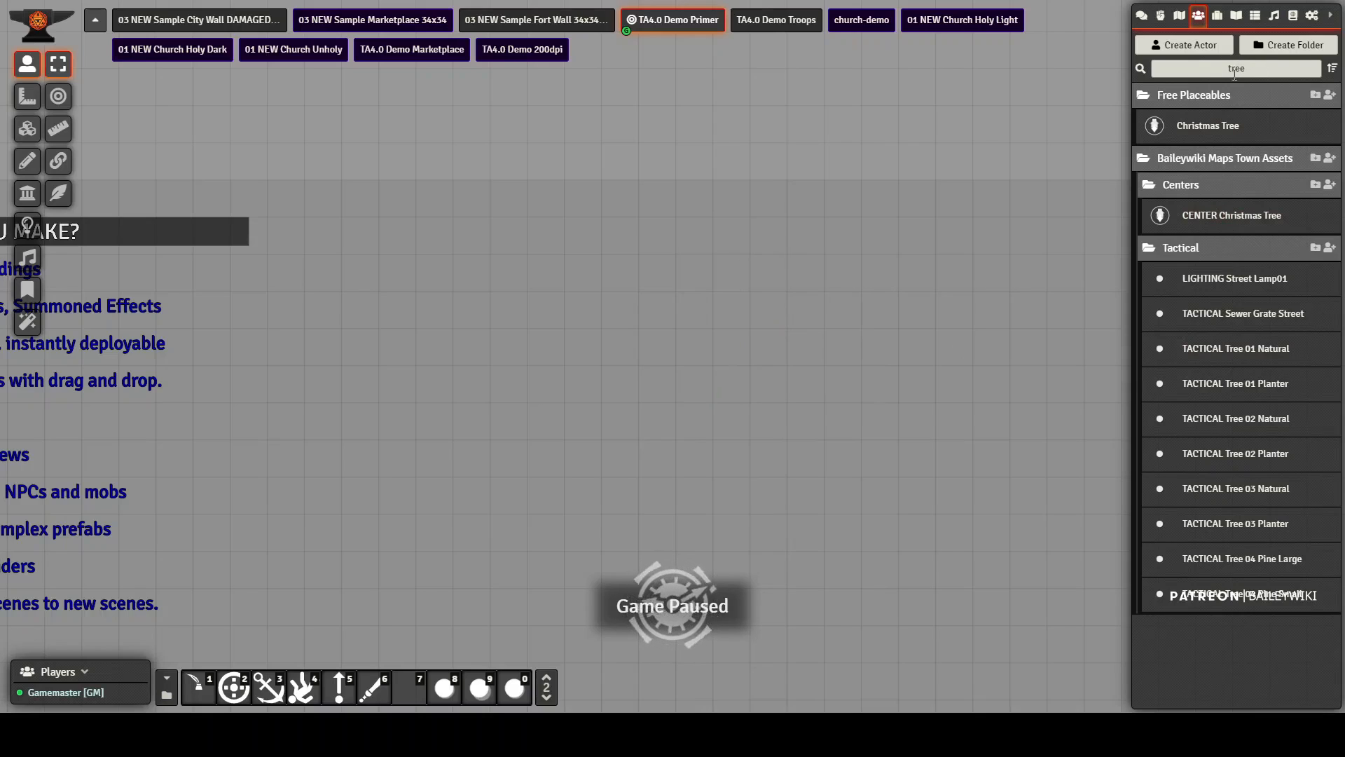
# Step: Search the actors for "door" and place the Mansion Door 100dpi prefab in the scene's empty area
pyautogui.moveTo(522, 419); pyautogui.dragTo(681, 425)
pyautogui.moveTo(1217, 66); pyautogui.dragTo(1171, 70)
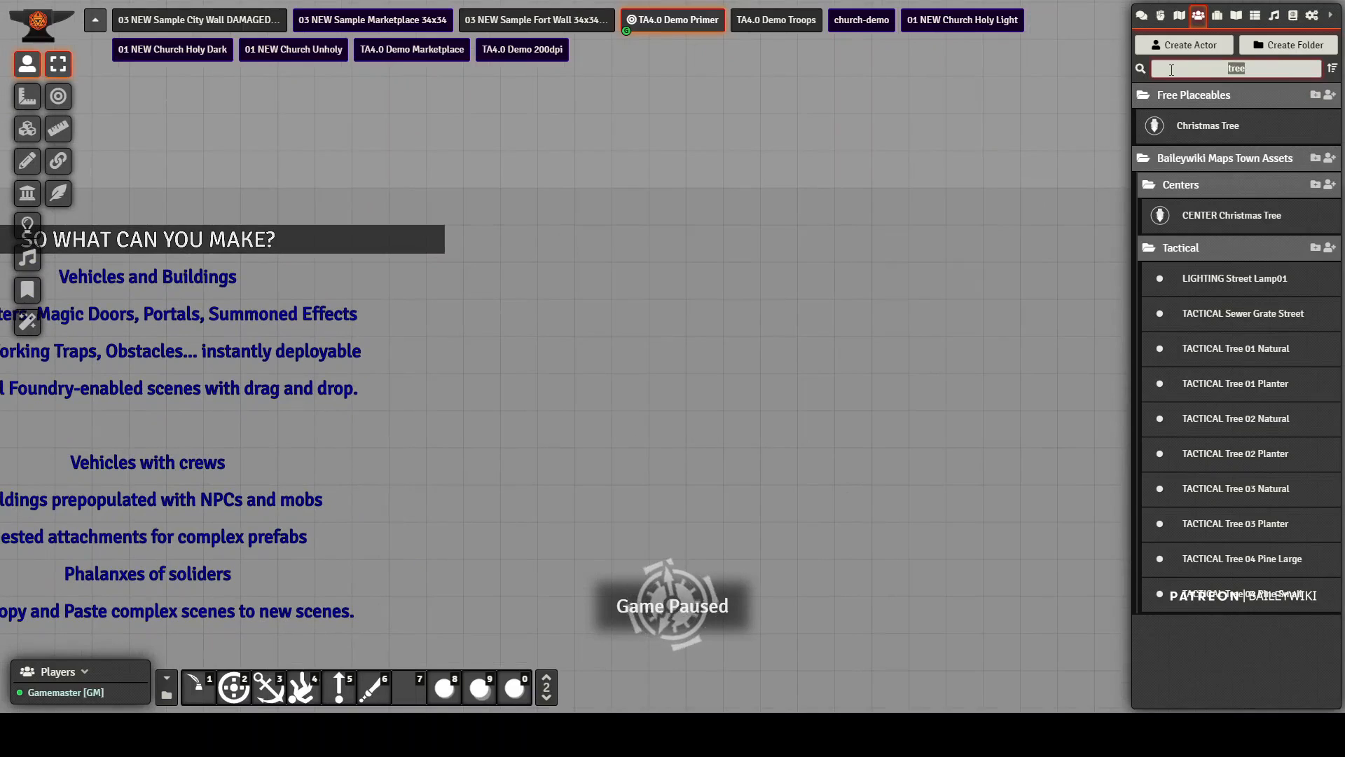
pyautogui.write('door')
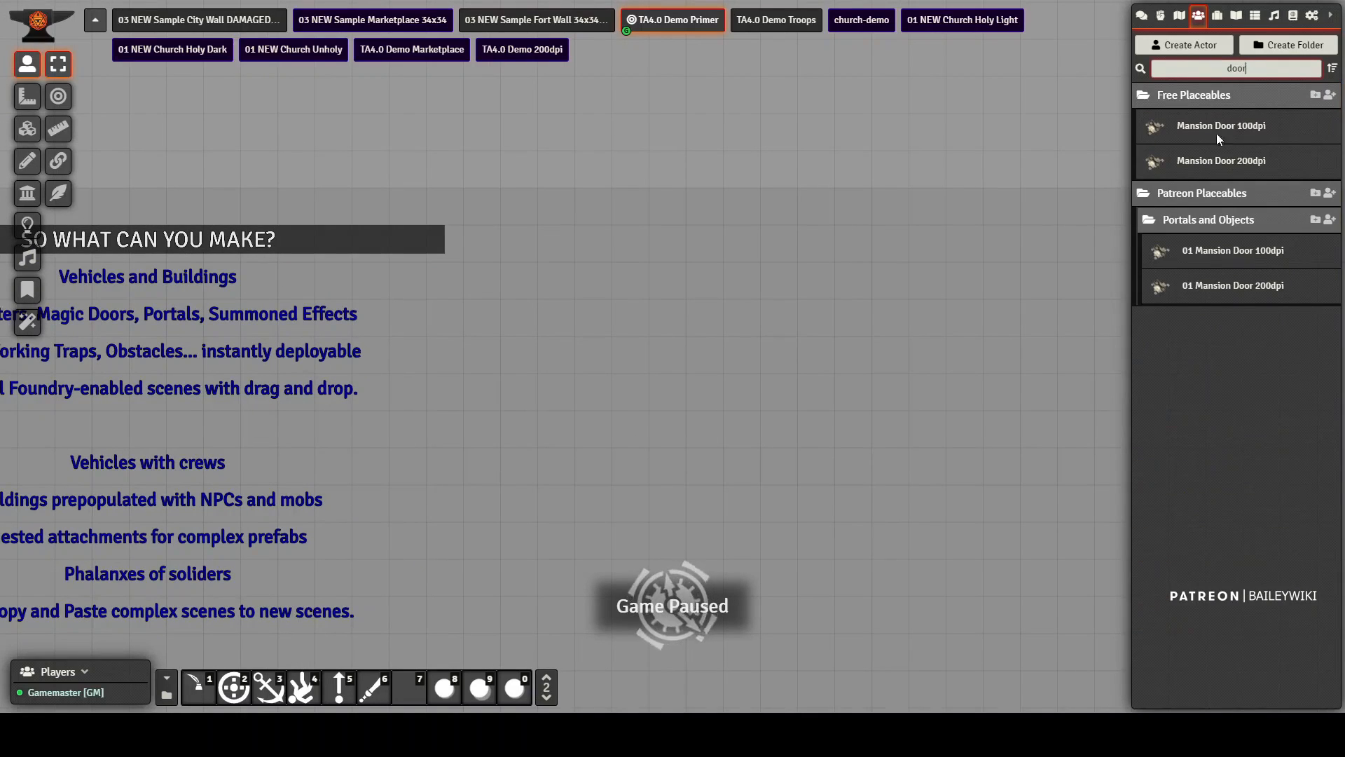
pyautogui.moveTo(1225, 131); pyautogui.dragTo(813, 248)
pyautogui.moveTo(713, 317); pyautogui.dragTo(705, 316)
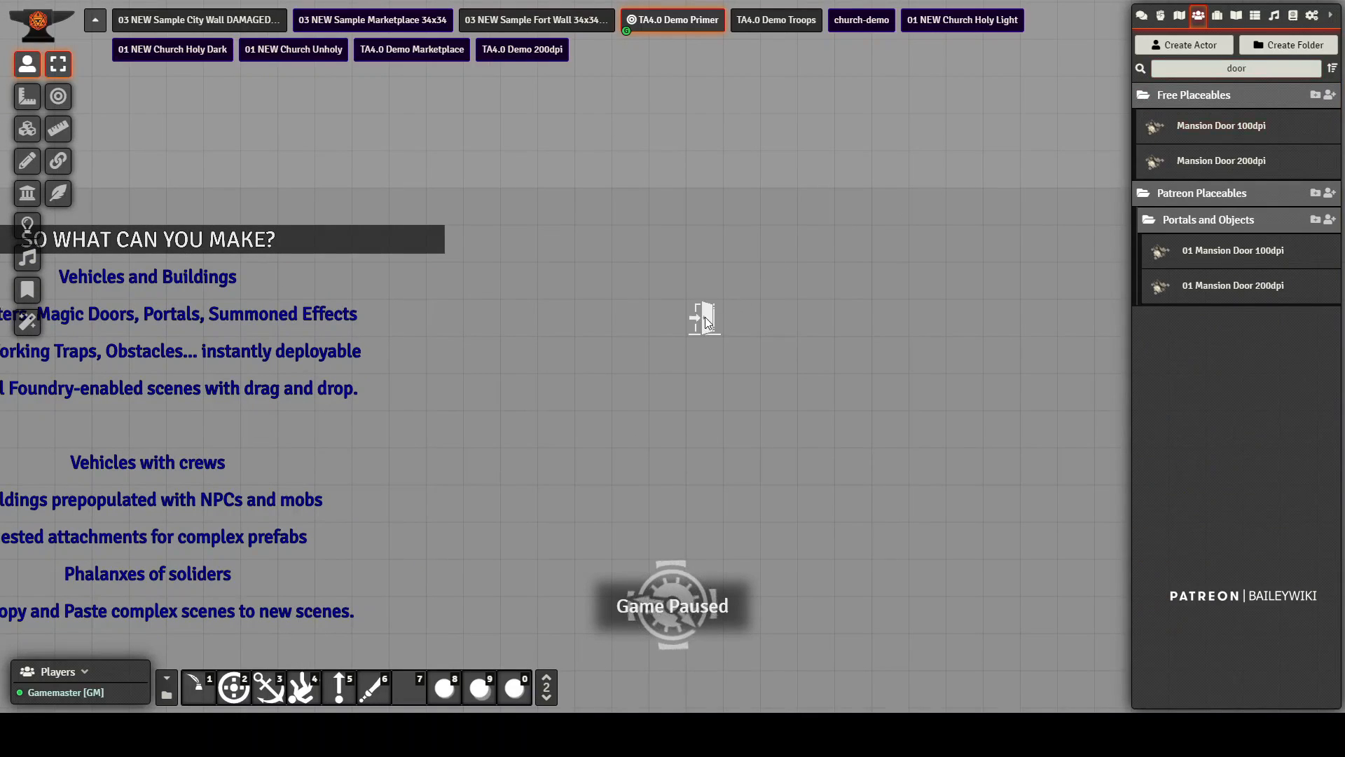
pyautogui.scroll(5, 650, 346)
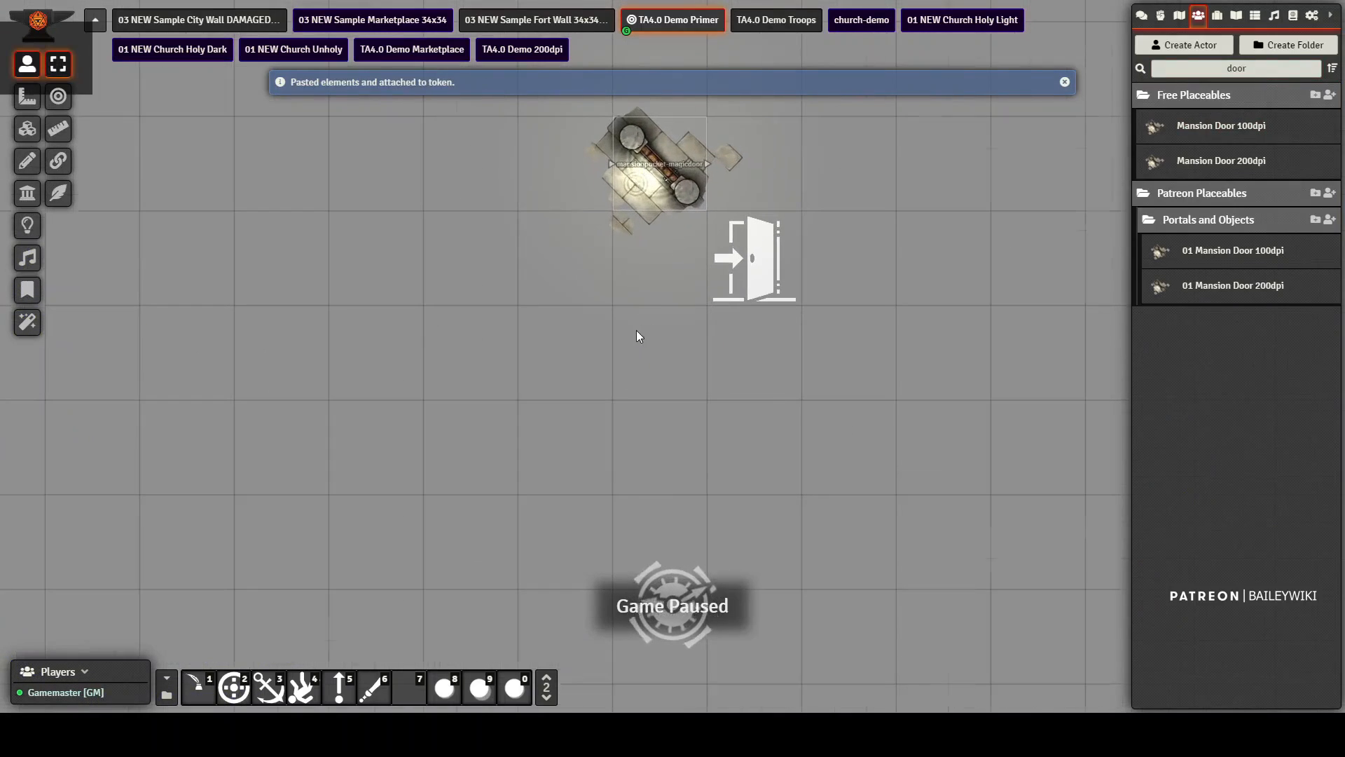
pyautogui.scroll(3, 645, 350)
pyautogui.scroll(2, 632, 369)
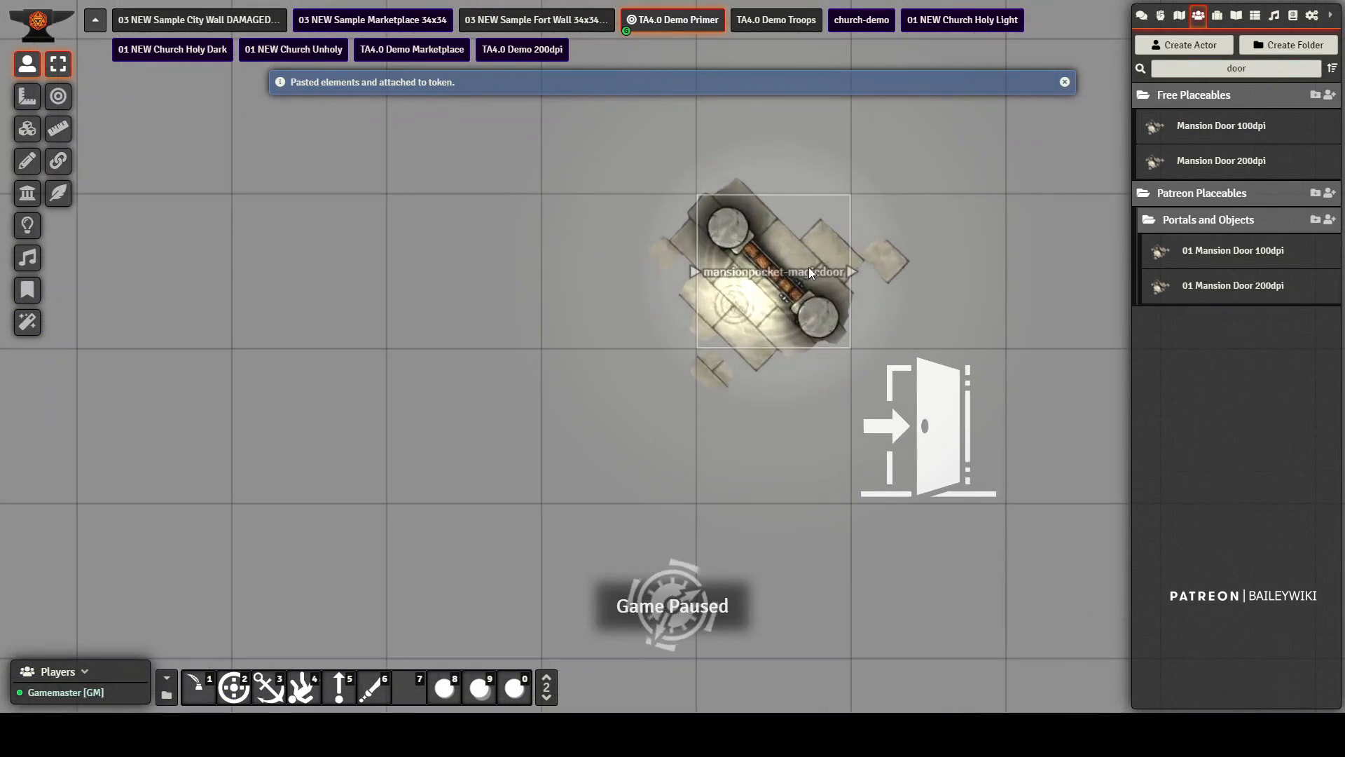
pyautogui.click(58, 194)
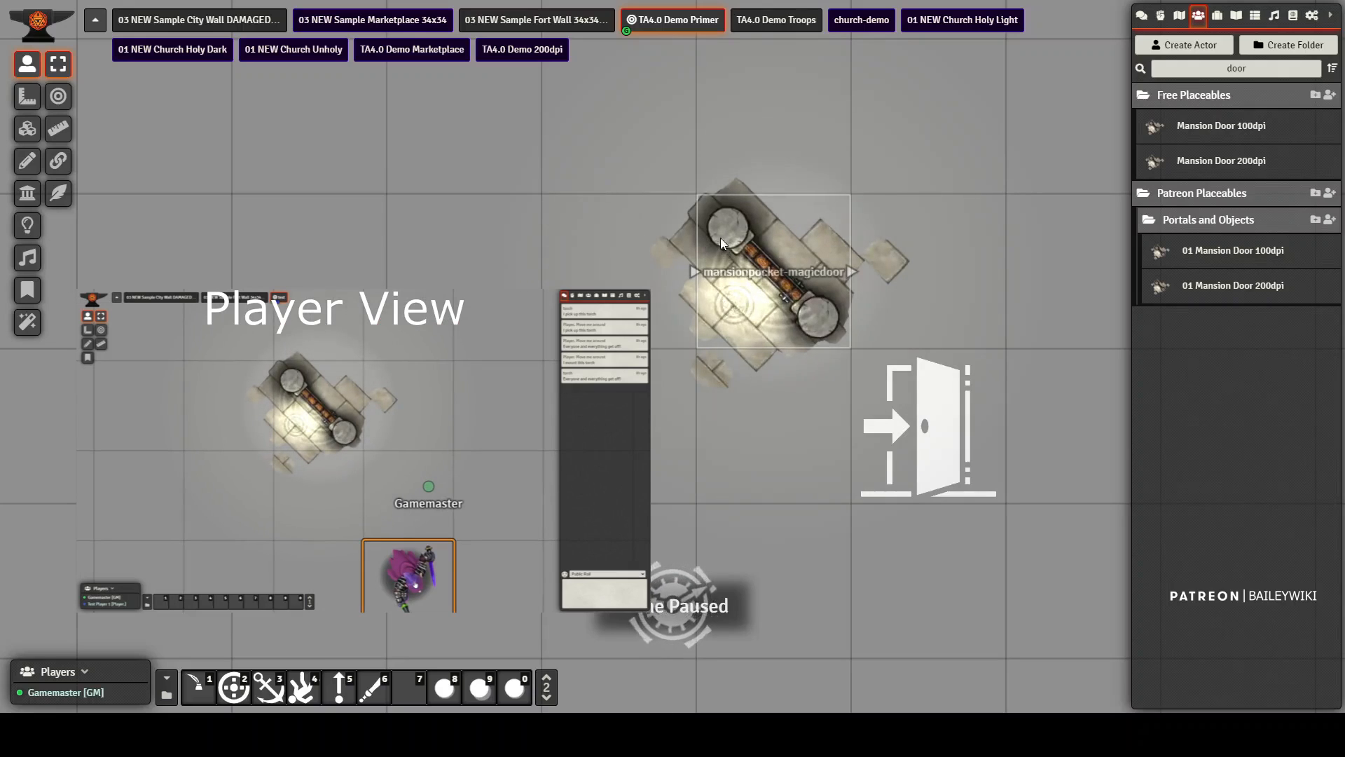
# Step: Set the All Players permission of the Mansion Door 100dpi actor to Owner and save the change
pyautogui.scroll(-3, 729, 261)
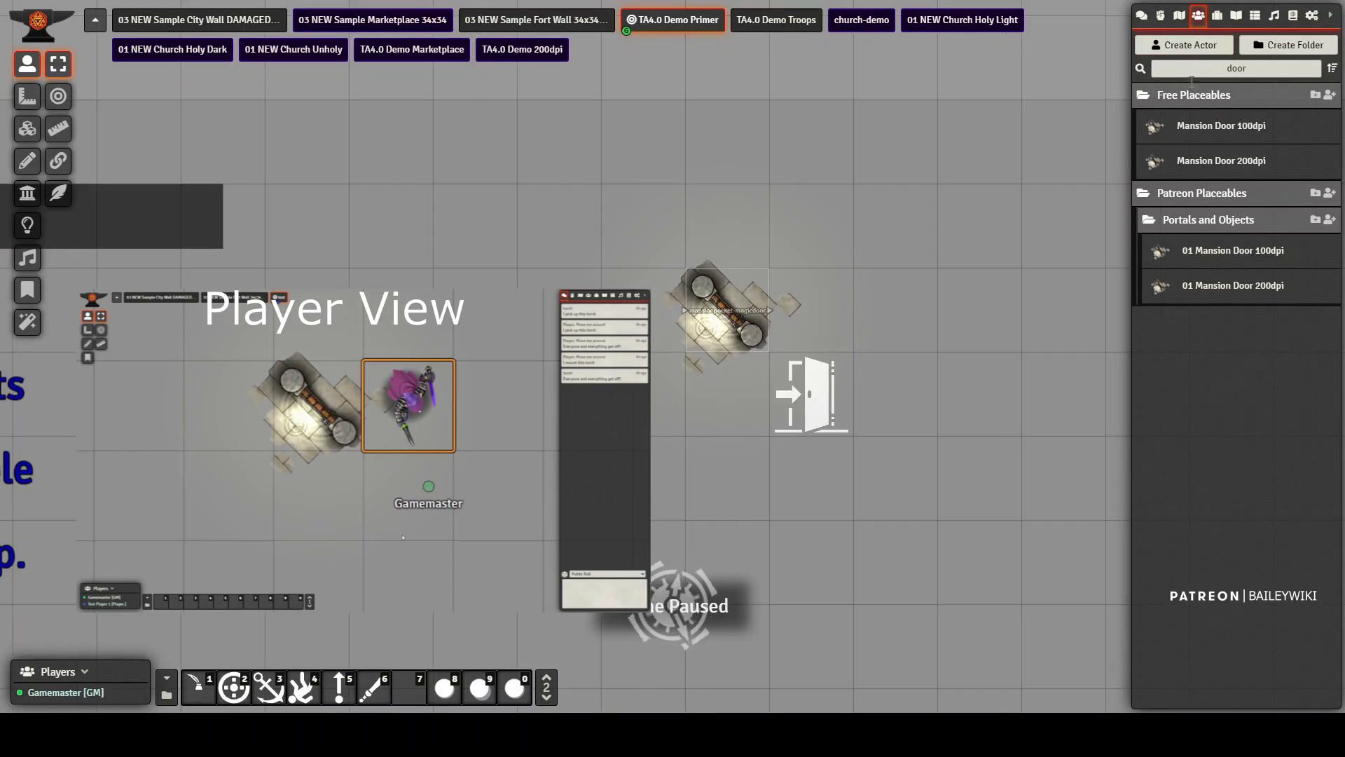
pyautogui.rightClick(1240, 129)
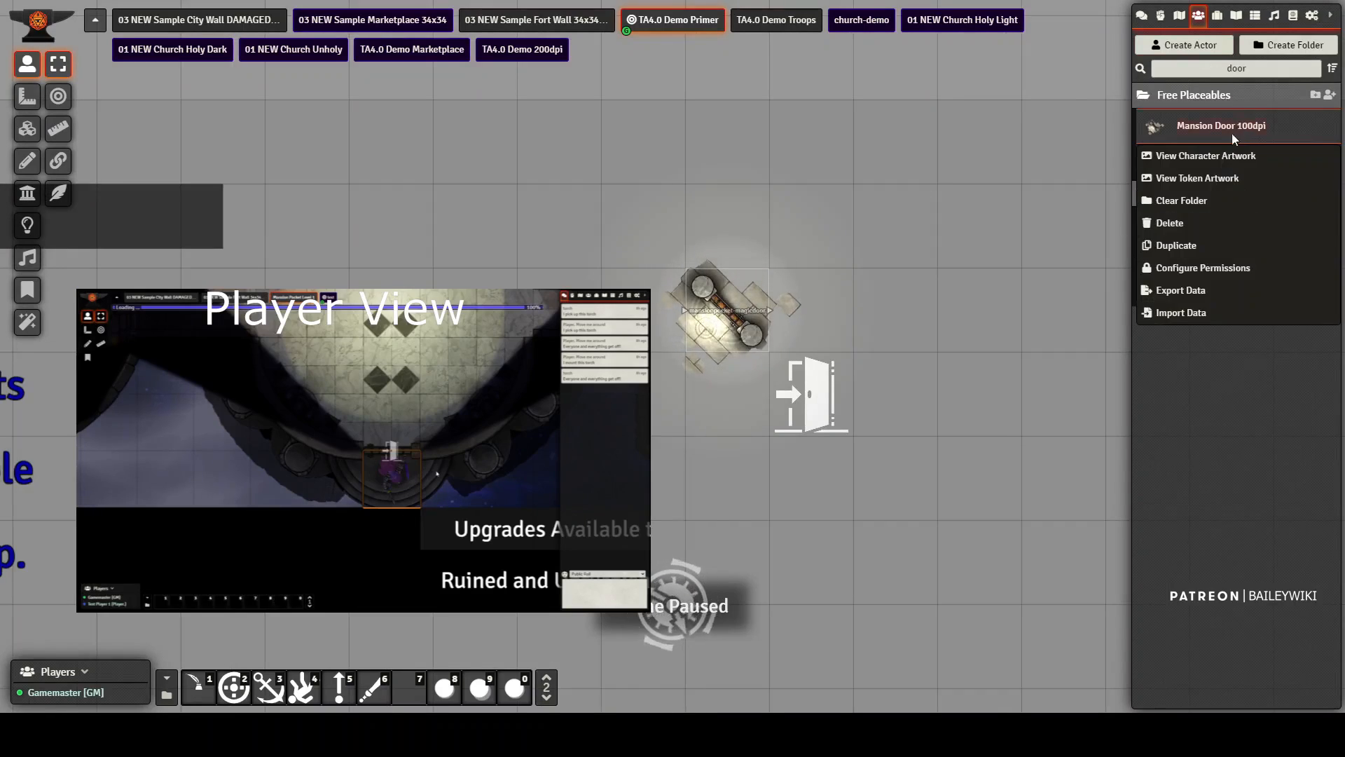
pyautogui.click(1200, 268)
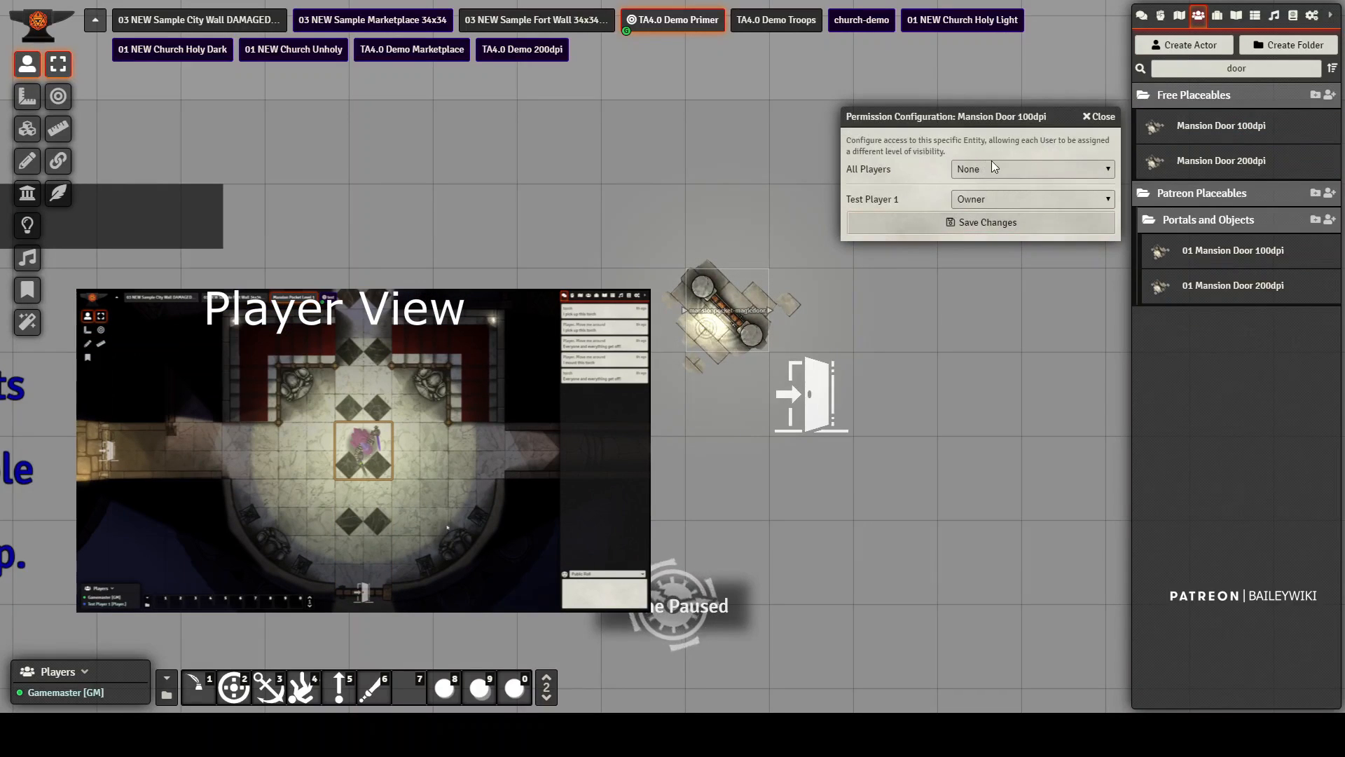
pyautogui.click(1002, 166)
pyautogui.click(990, 258)
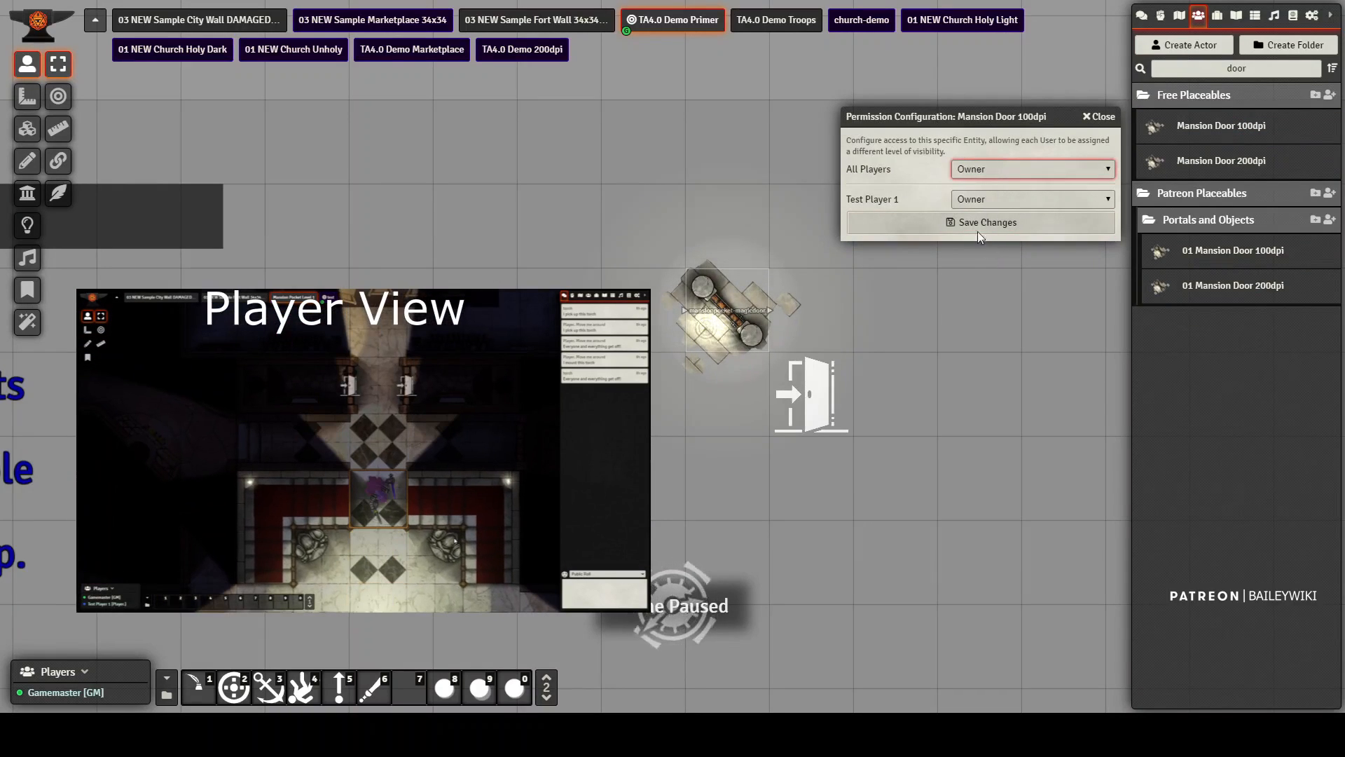
pyautogui.click(978, 221)
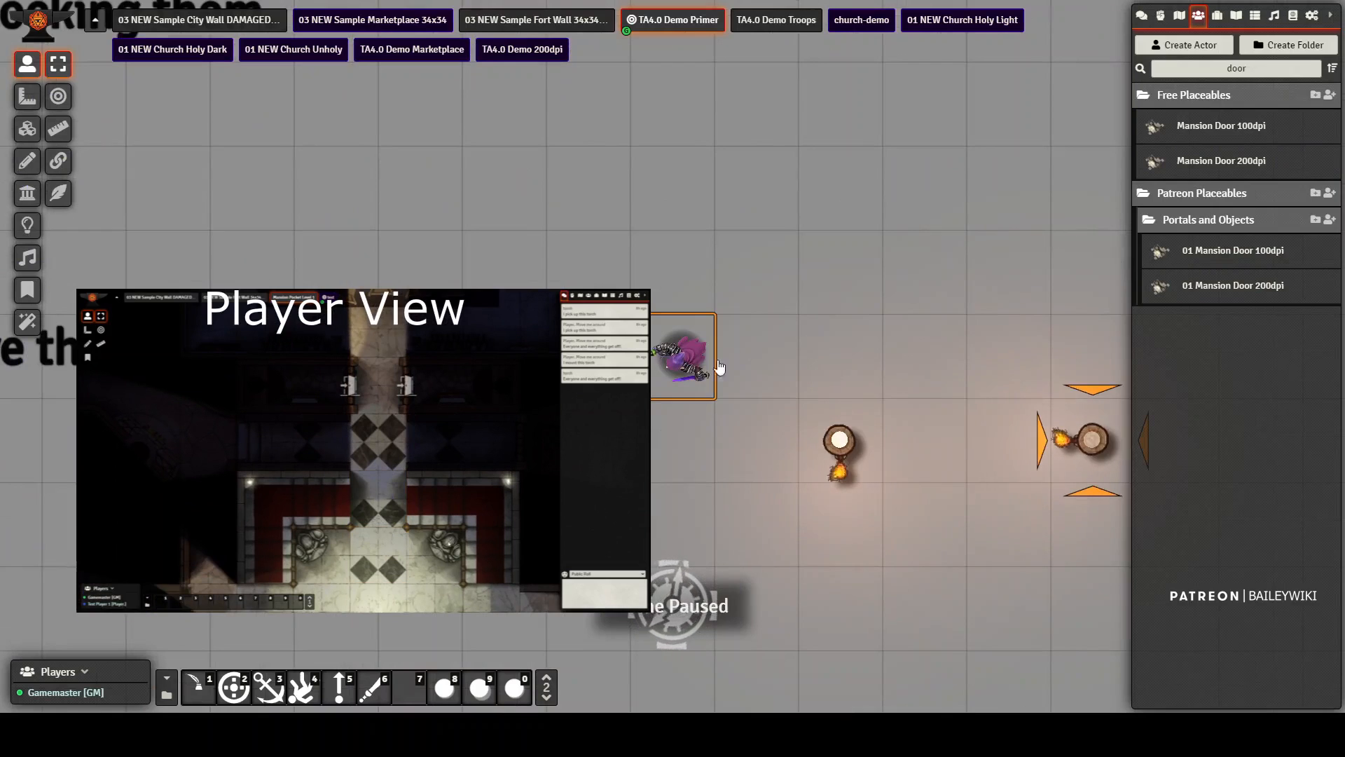
# Step: Search the actors for "telepor" and place the 01 Tower Lvl00 Teleporter on the empty floor beside the scene's text
pyautogui.moveTo(1058, 245); pyautogui.dragTo(343, 349)
pyautogui.moveTo(797, 431); pyautogui.dragTo(557, 162)
pyautogui.scroll(-7, 600, 238)
pyautogui.scroll(-6, 600, 238)
pyautogui.moveTo(444, 202); pyautogui.dragTo(210, 282)
pyautogui.moveTo(700, 210); pyautogui.dragTo(388, 458)
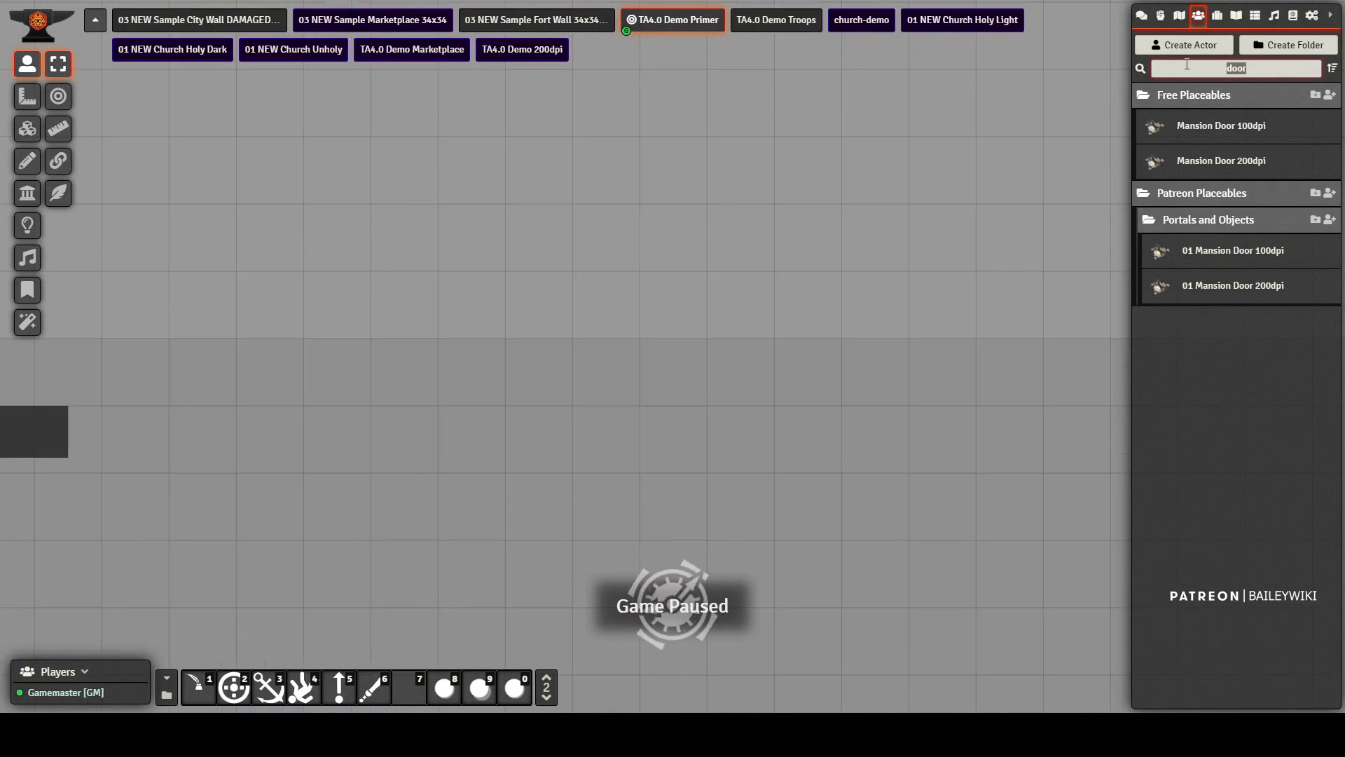
pyautogui.write('telepor')
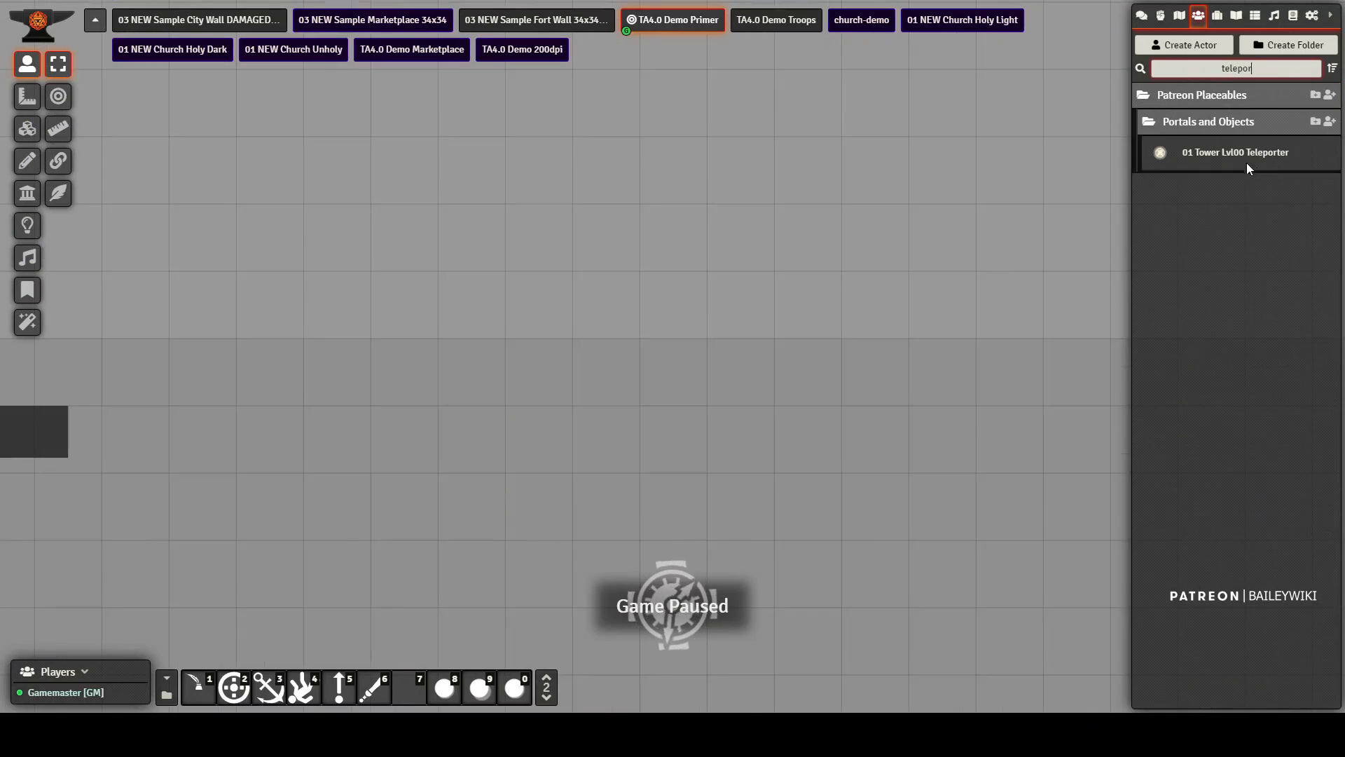
pyautogui.moveTo(1247, 162); pyautogui.dragTo(537, 505)
pyautogui.moveTo(1014, 324); pyautogui.dragTo(968, 351)
pyautogui.scroll(11, 970, 351)
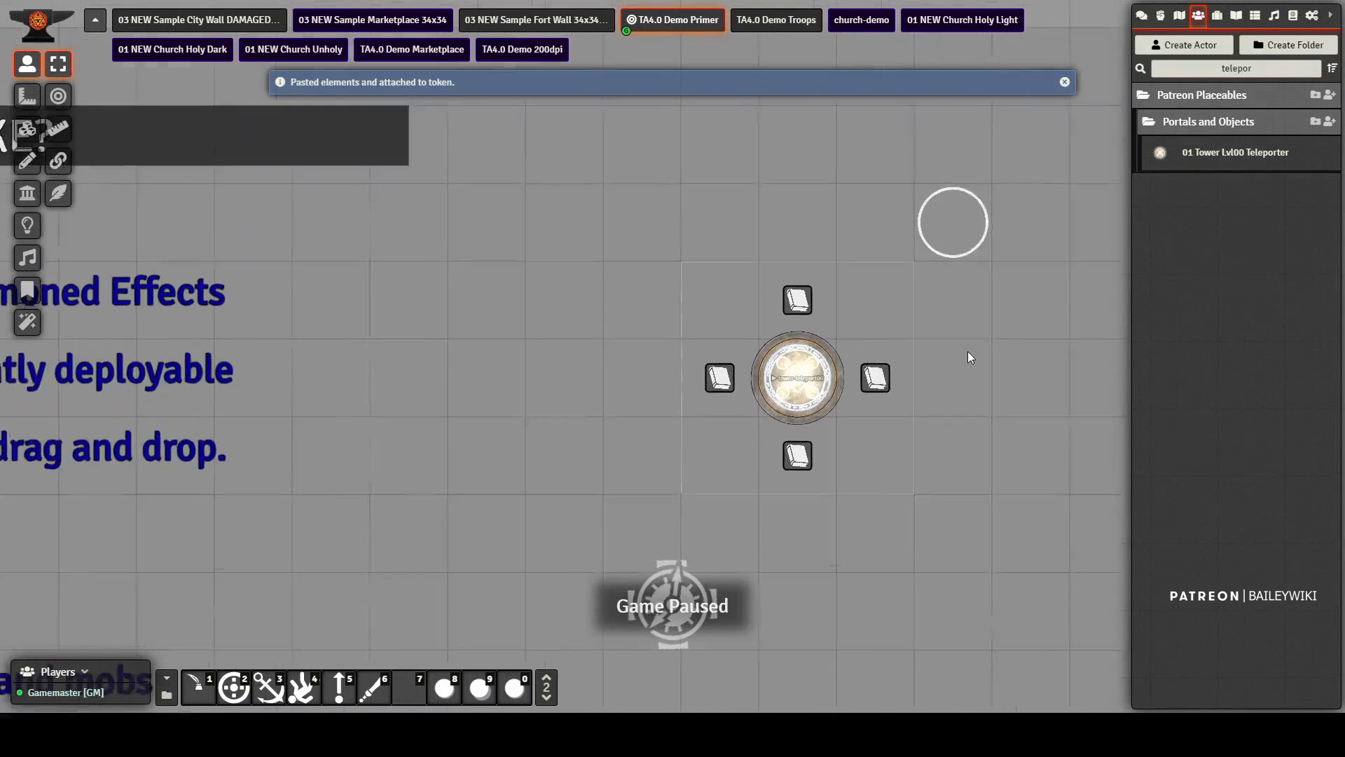
# Step: Inspect the ambient sound attached to the teleporter on the sound layer, and return to the token controls
pyautogui.moveTo(900, 502); pyautogui.dragTo(666, 387)
pyautogui.click(28, 257)
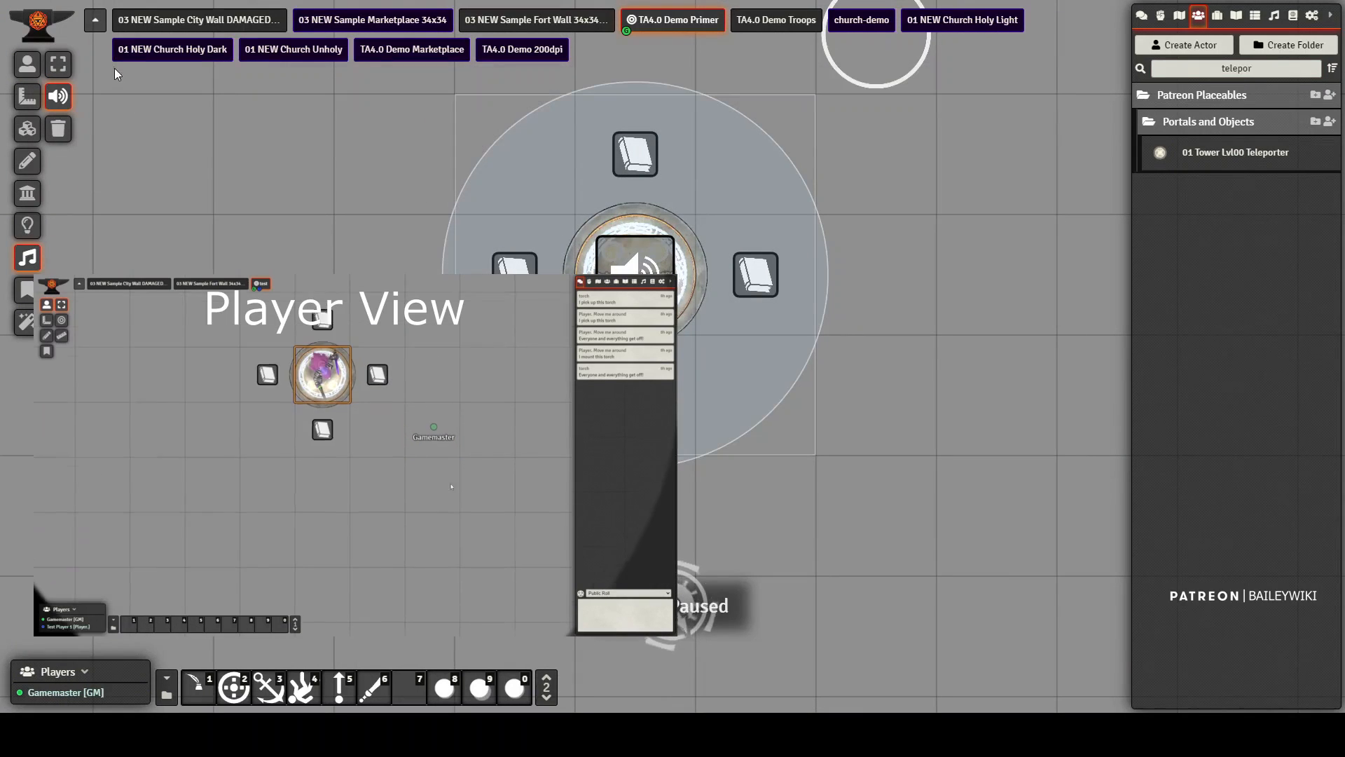
pyautogui.click(27, 64)
# Step: Move the player token from beside the torches to the empty floor below the teleporter
pyautogui.scroll(-6, 560, 355)
pyautogui.scroll(-8, 438, 451)
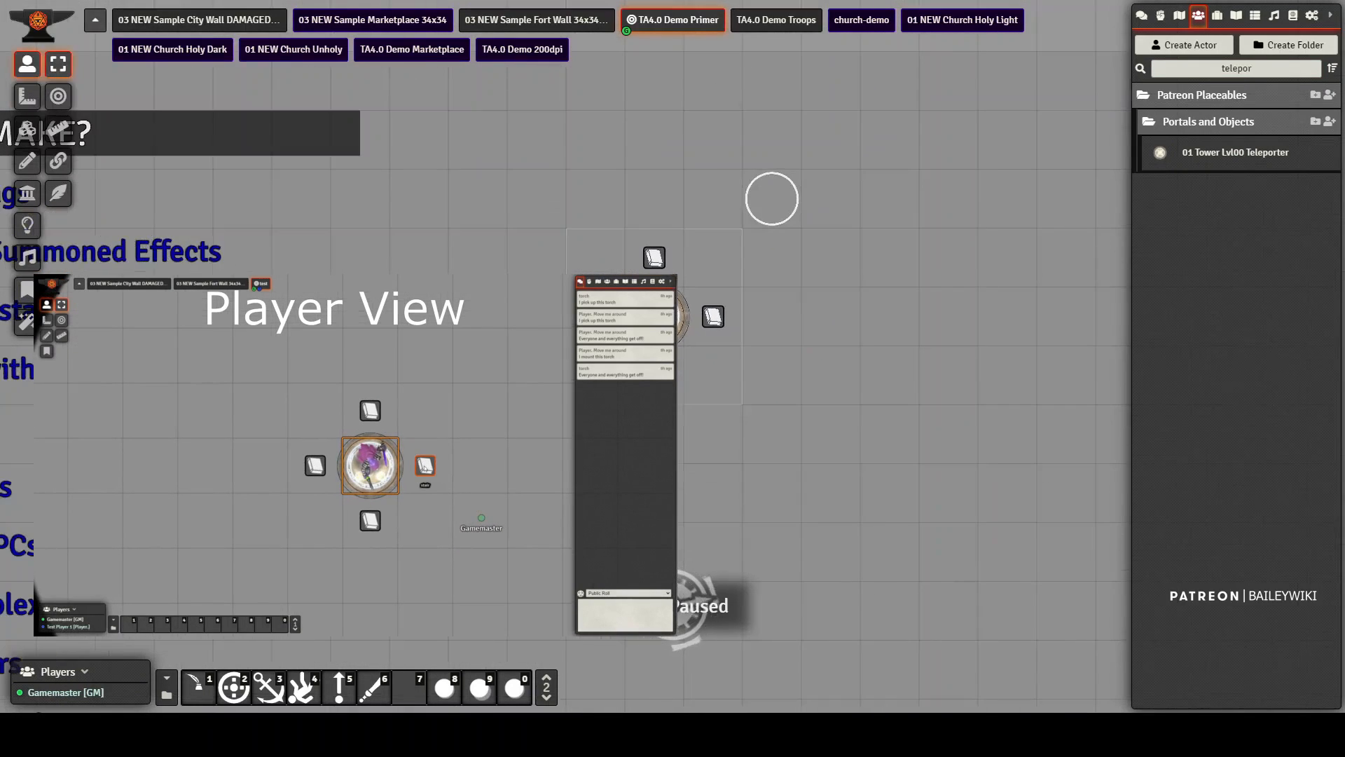
pyautogui.moveTo(438, 452); pyautogui.dragTo(898, 267)
pyautogui.scroll(-8, 758, 323)
pyautogui.scroll(-1, 757, 322)
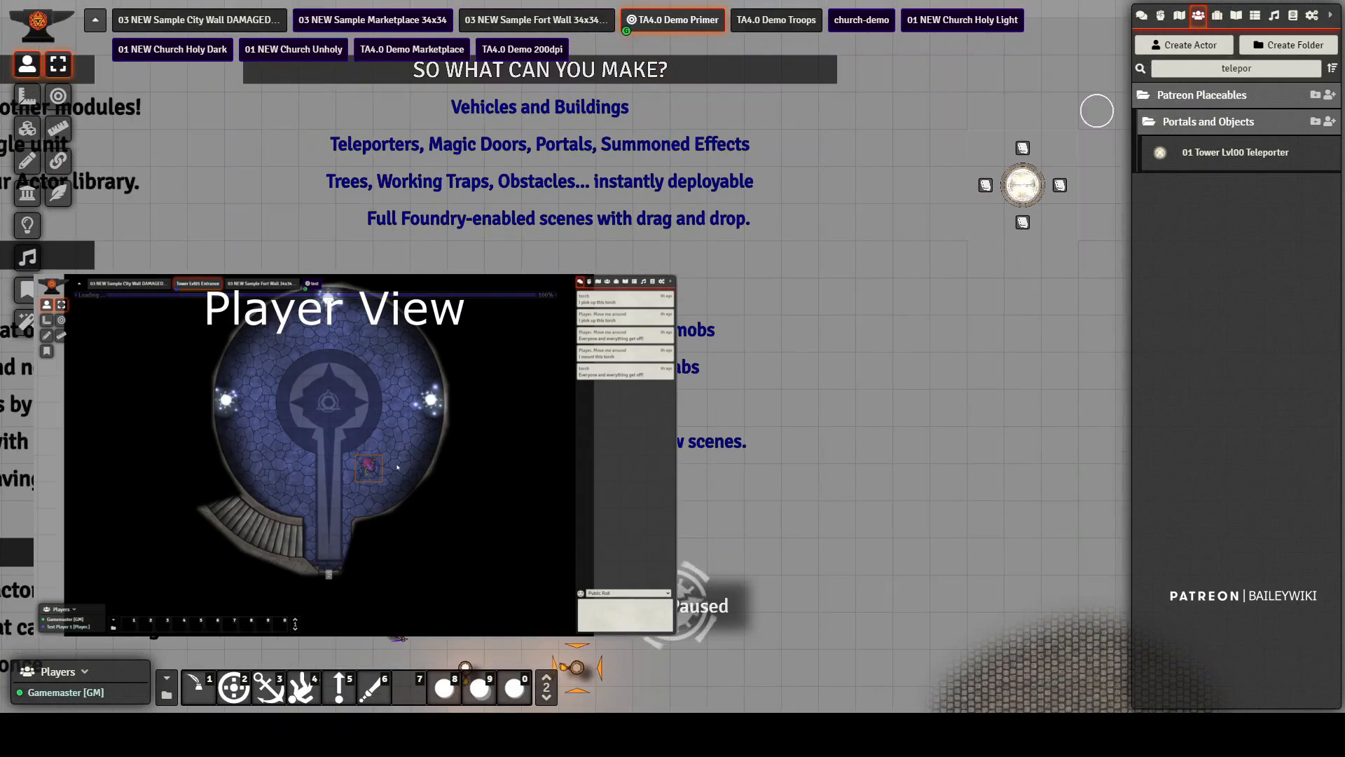
pyautogui.moveTo(383, 645); pyautogui.dragTo(1083, 229)
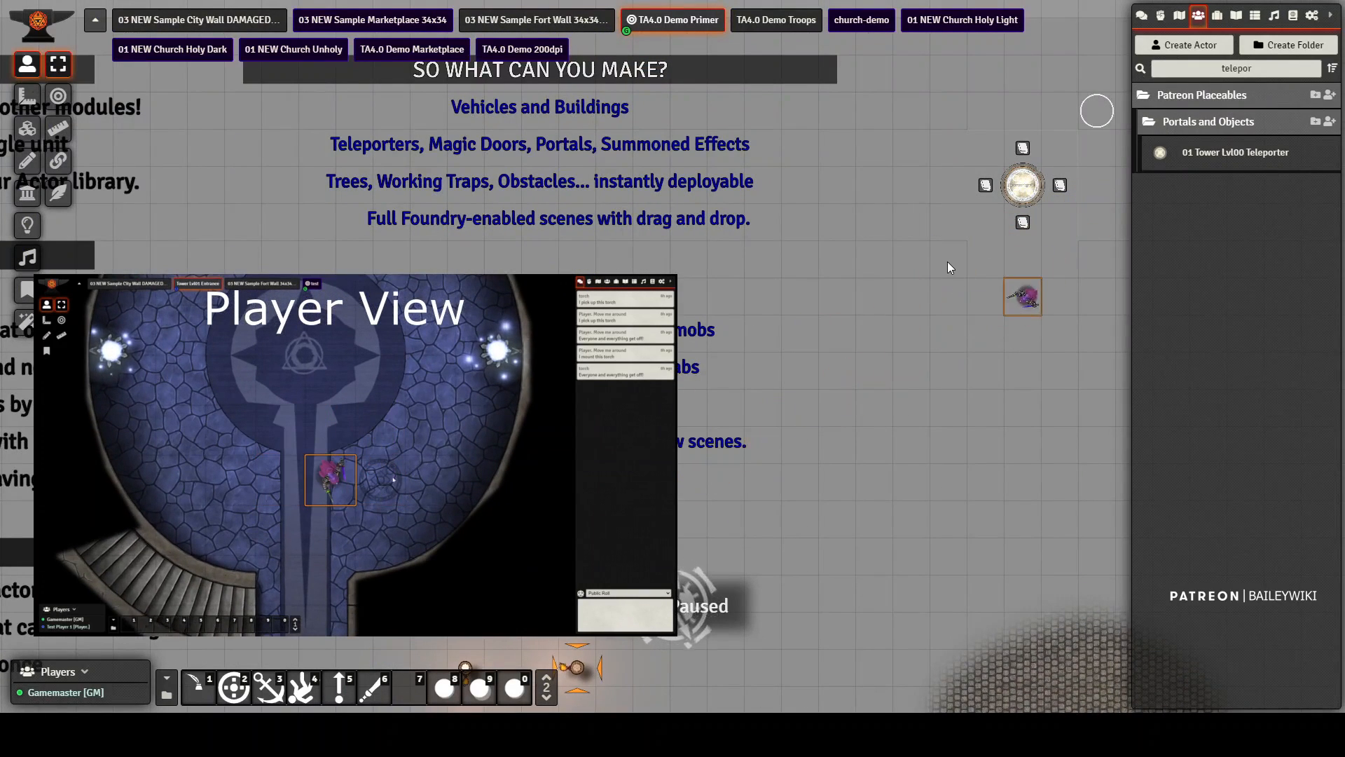
pyautogui.scroll(7, 947, 262)
pyautogui.moveTo(679, 349); pyautogui.dragTo(234, 474)
pyautogui.scroll(4, 954, 288)
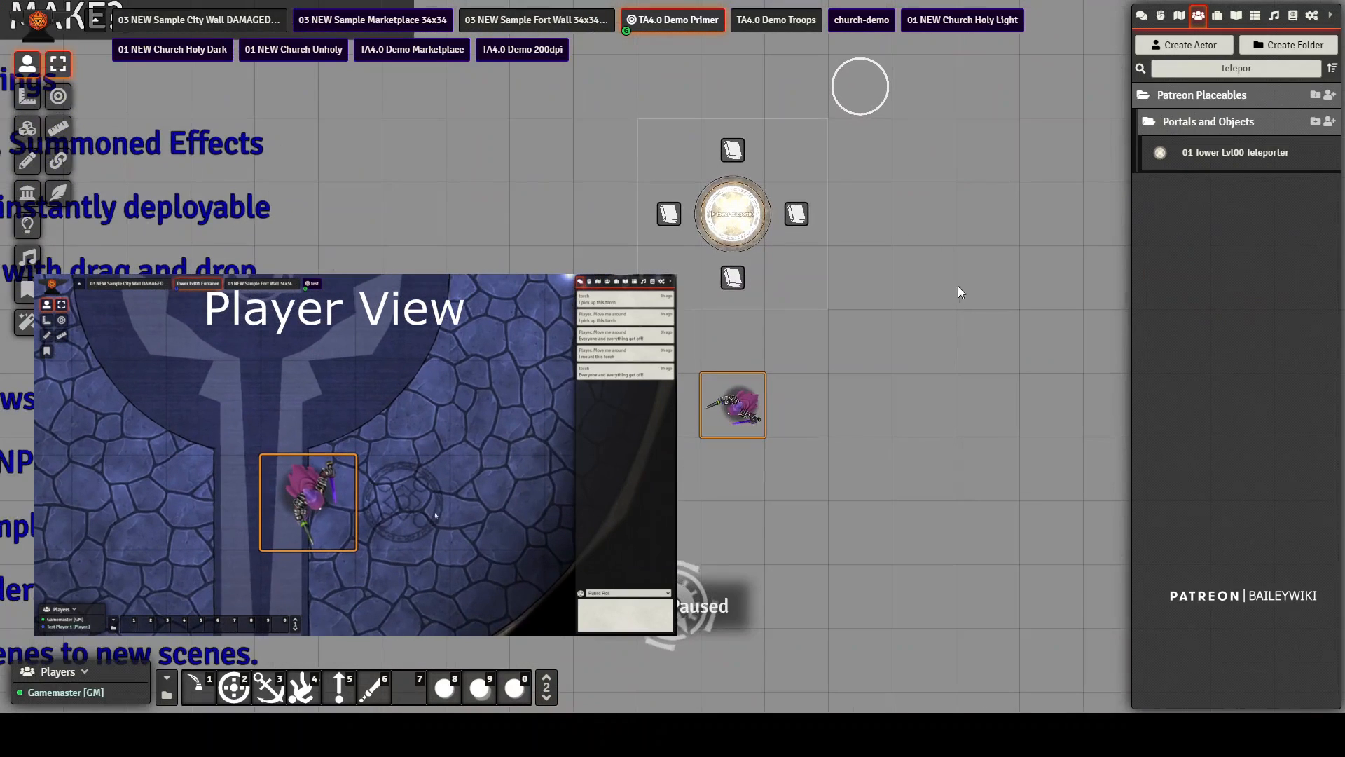
# Step: Duplicate the 01 Tower Lvl00 Teleporter actor and save the copy's permission configuration
pyautogui.rightClick(1257, 159)
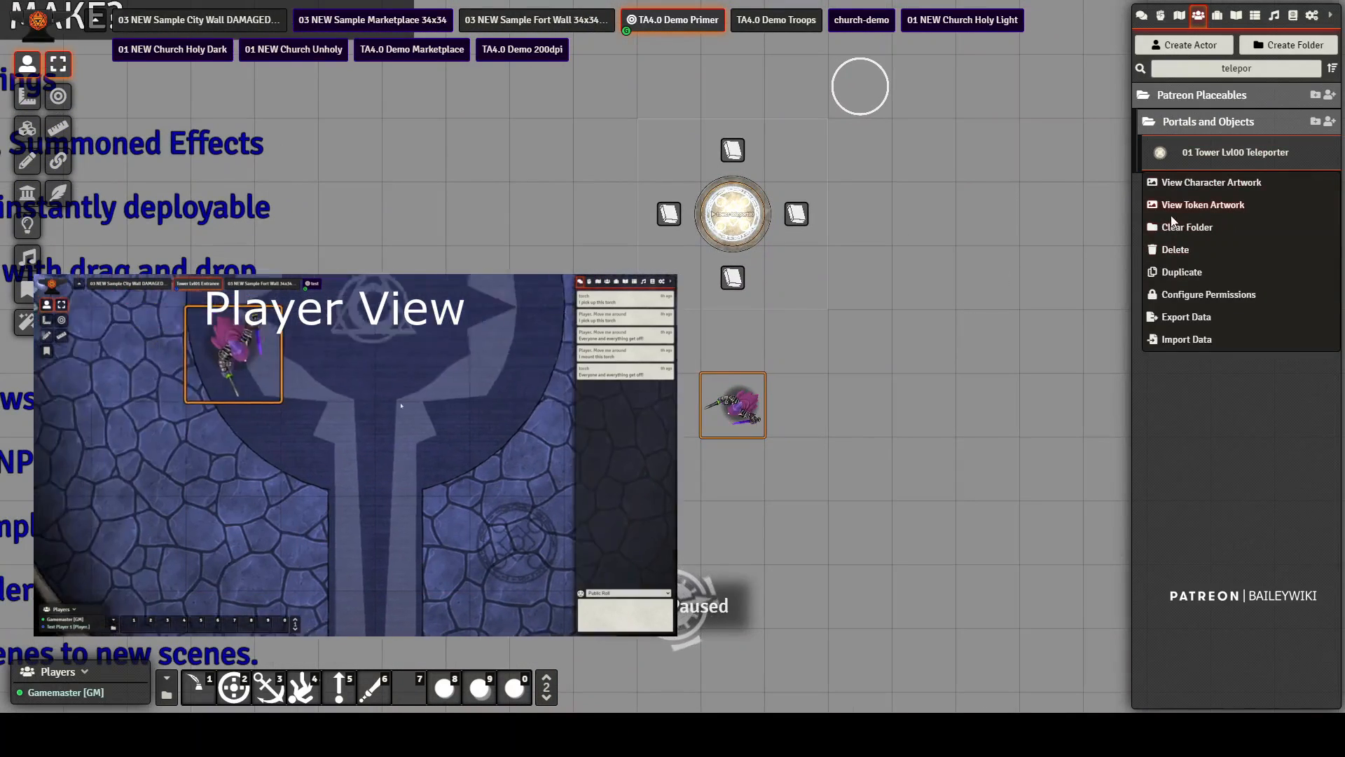
pyautogui.click(1180, 272)
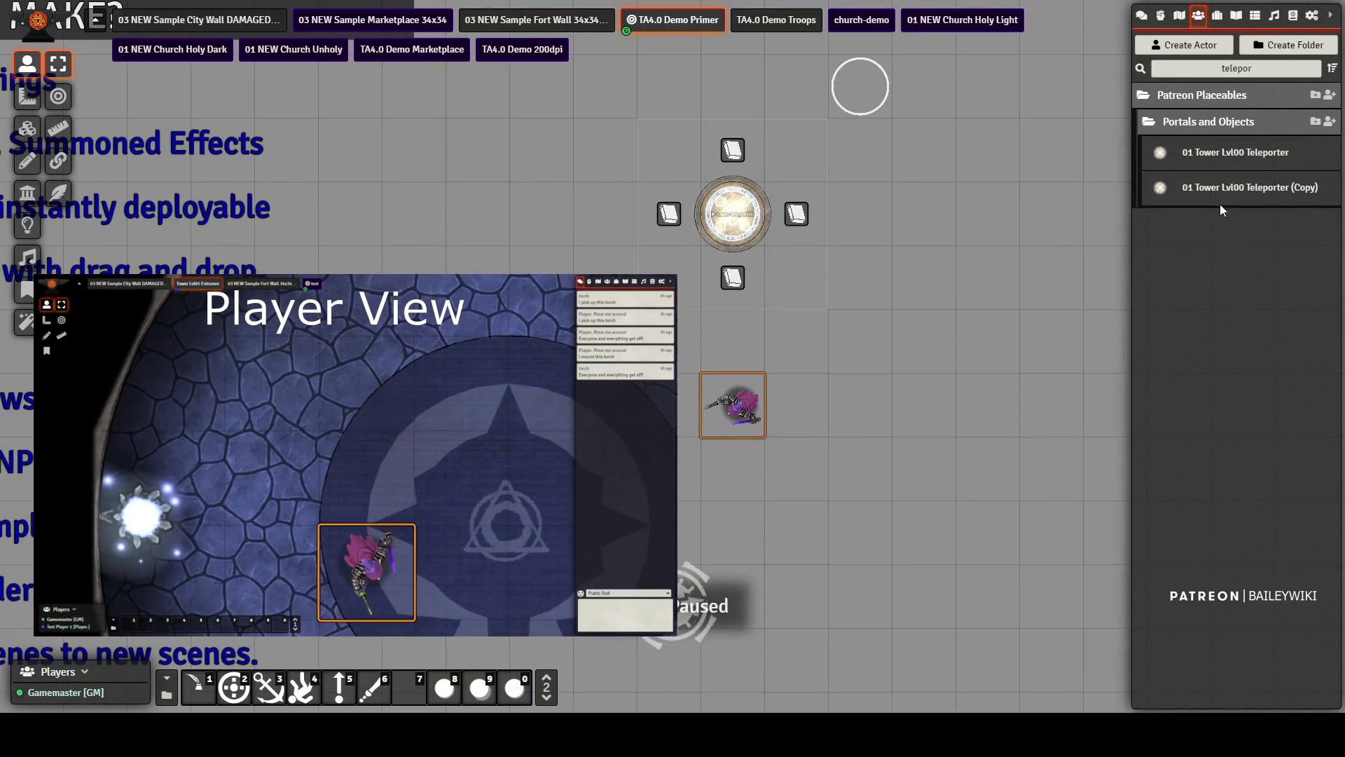
pyautogui.rightClick(1234, 190)
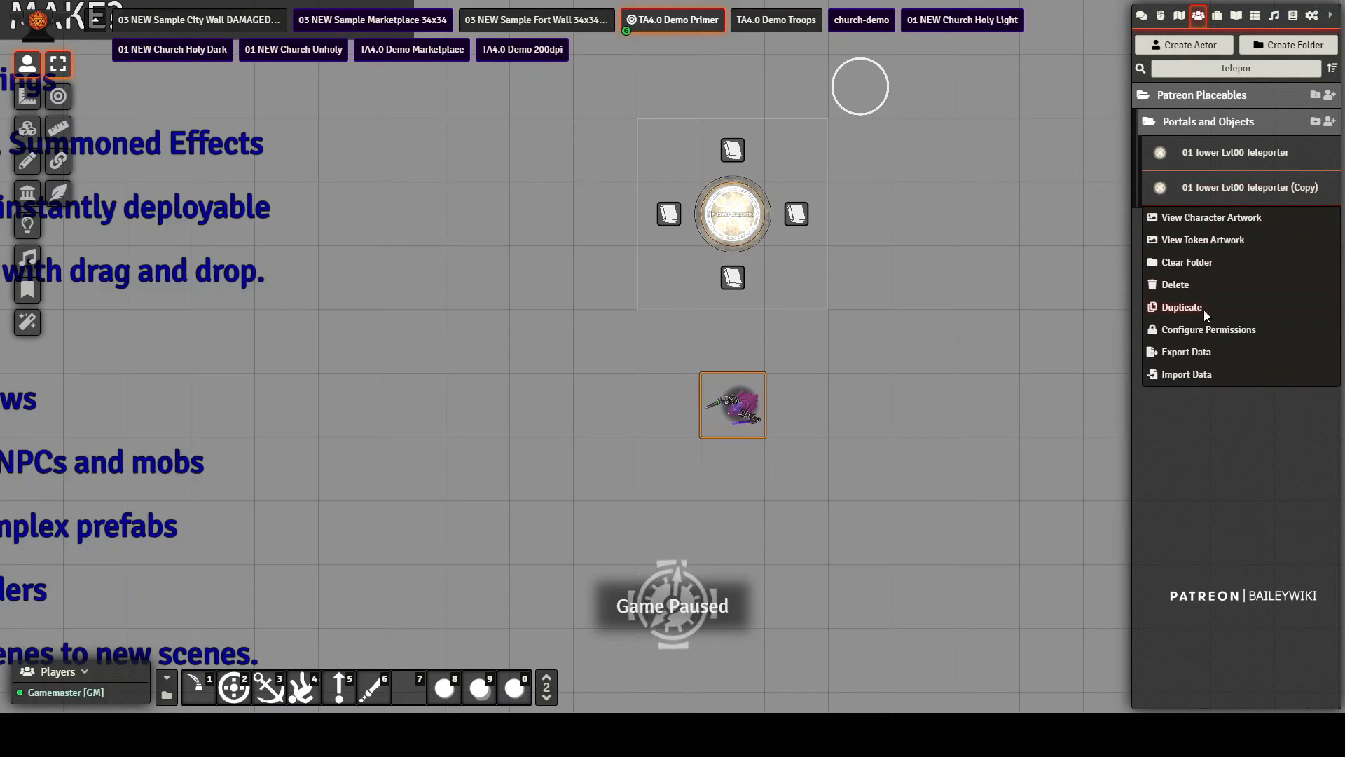
pyautogui.click(1201, 330)
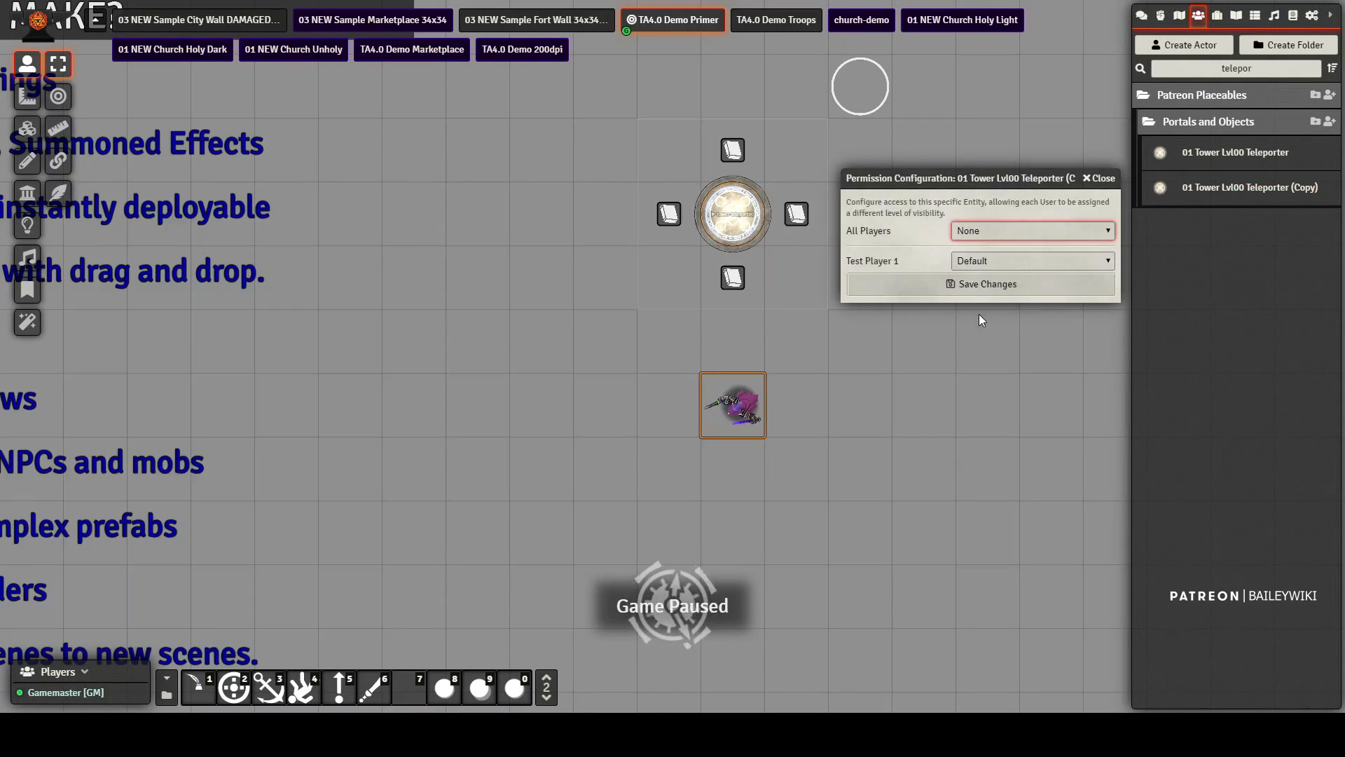
pyautogui.click(984, 283)
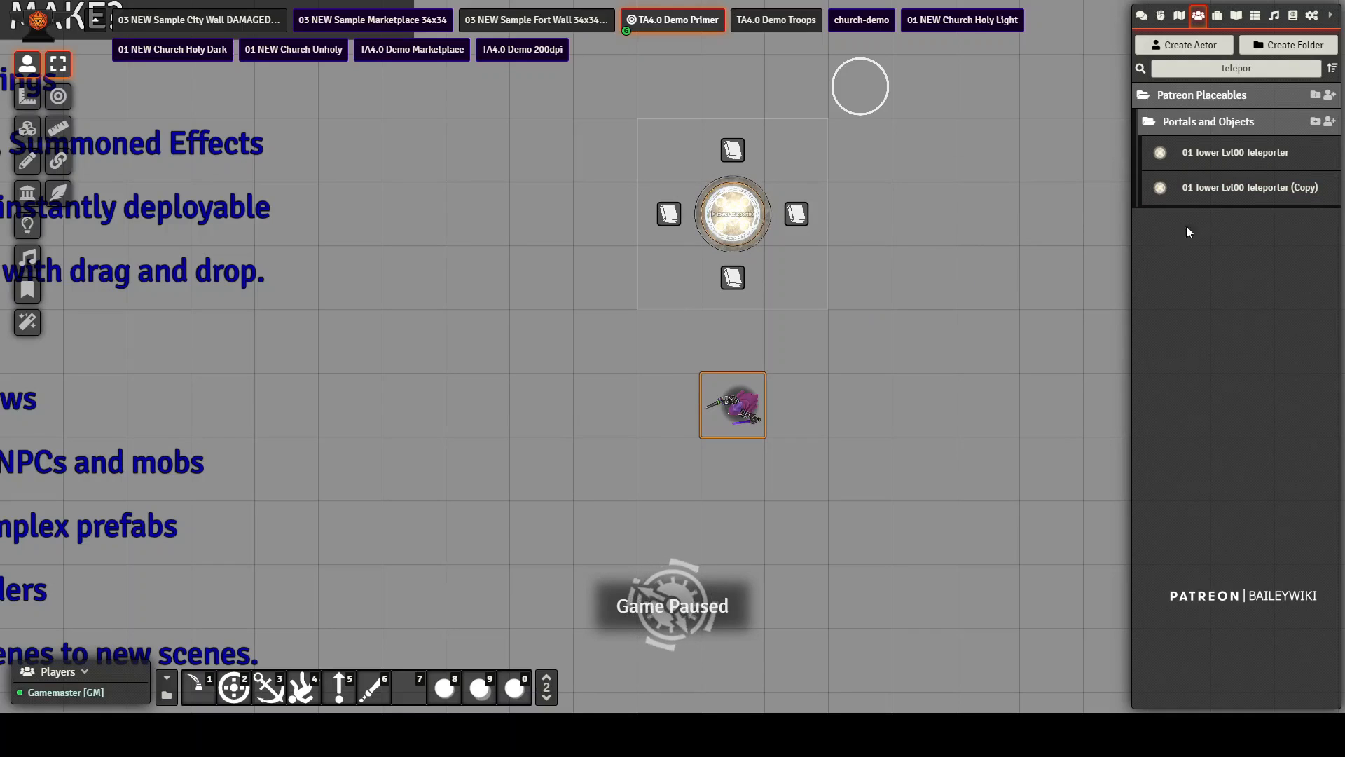
# Step: Select the teleporter's base token, the white circle diagonally beside it
pyautogui.scroll(7, 829, 268)
pyautogui.moveTo(947, 328); pyautogui.dragTo(901, 495)
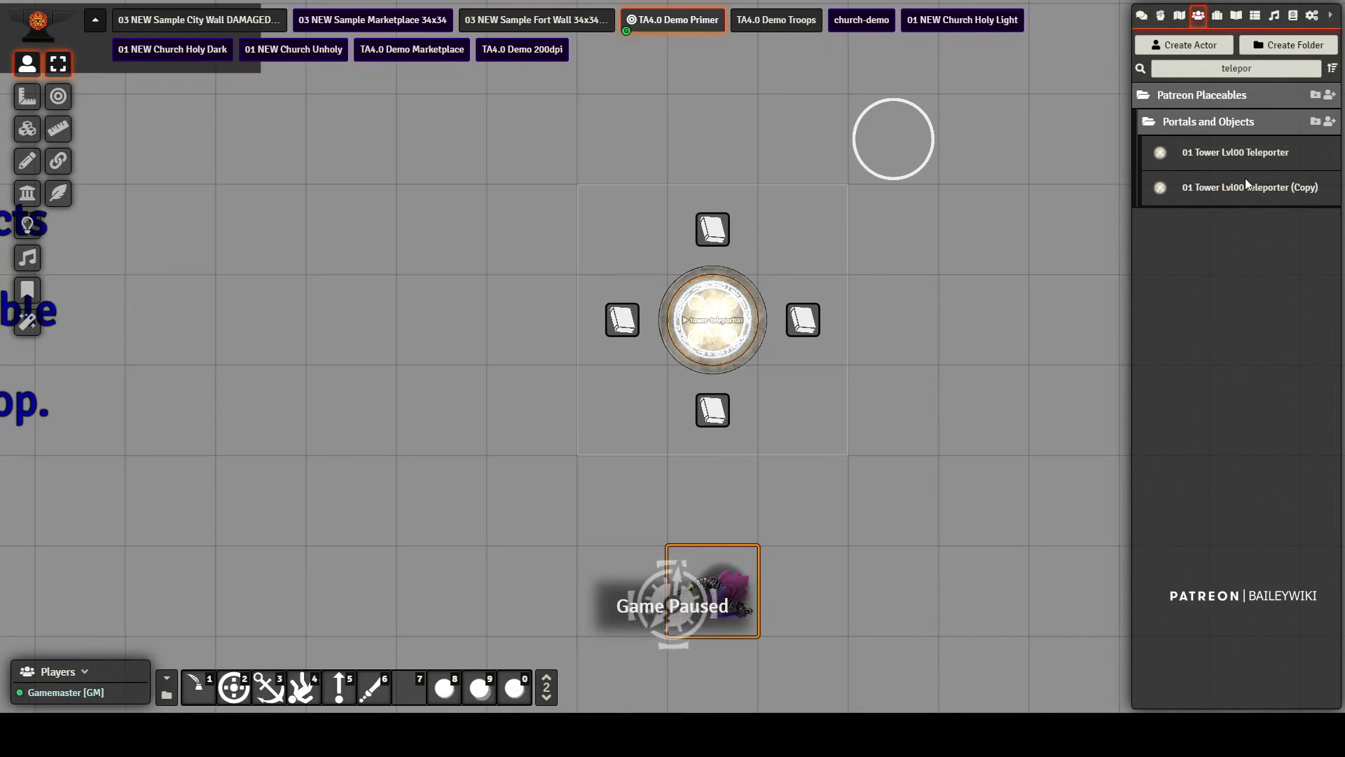
pyautogui.scroll(-10, 932, 210)
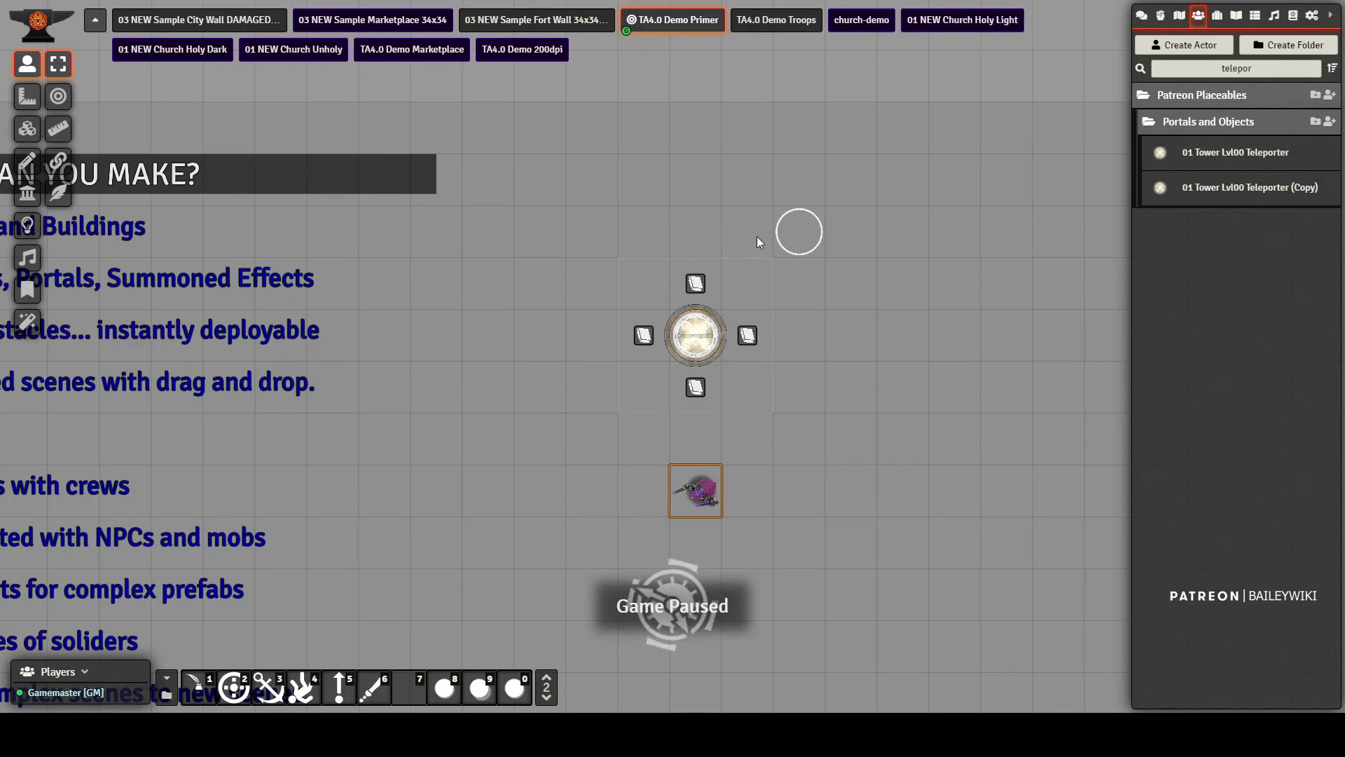
pyautogui.click(806, 225)
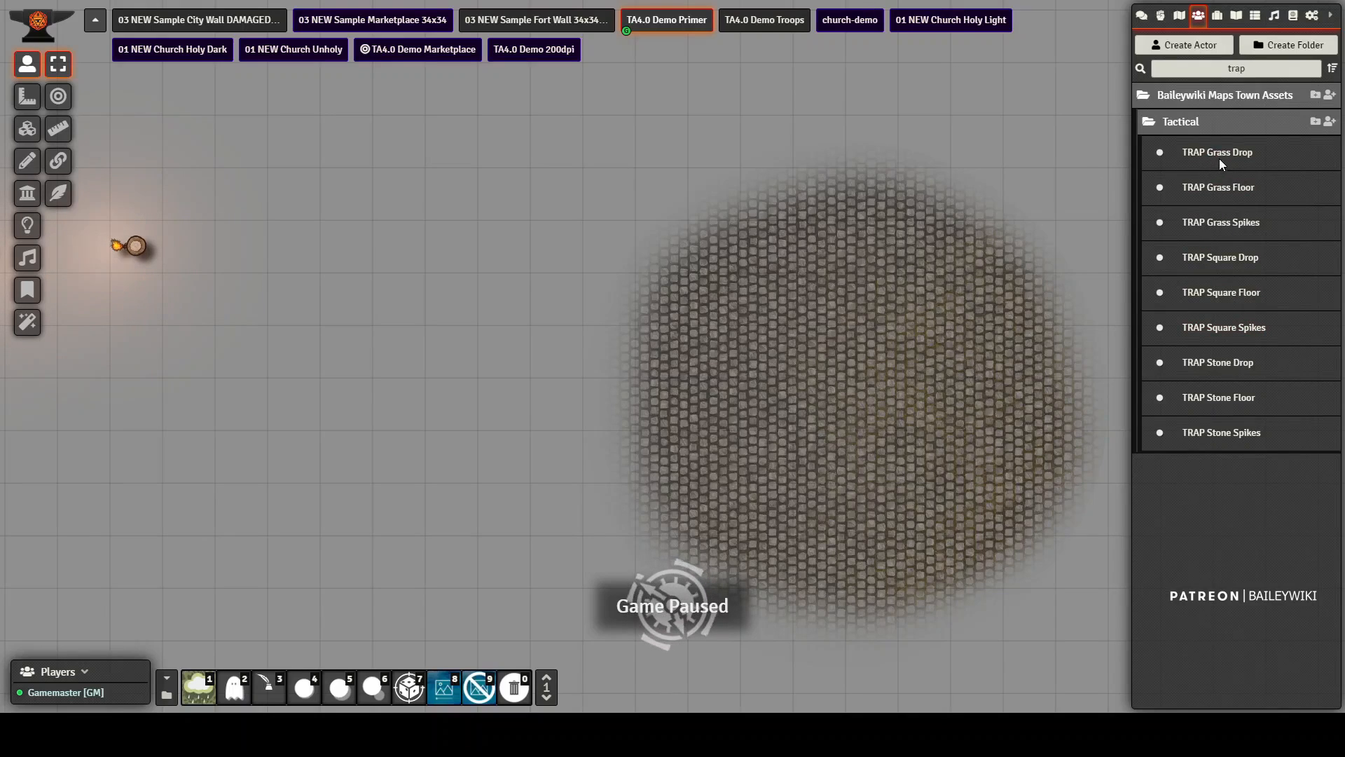
# Step: Place a grass trap and a square trap on the open floor, and TRAP Stone Spikes on the cobbled area
pyautogui.hotkey('ctrl', 'v')
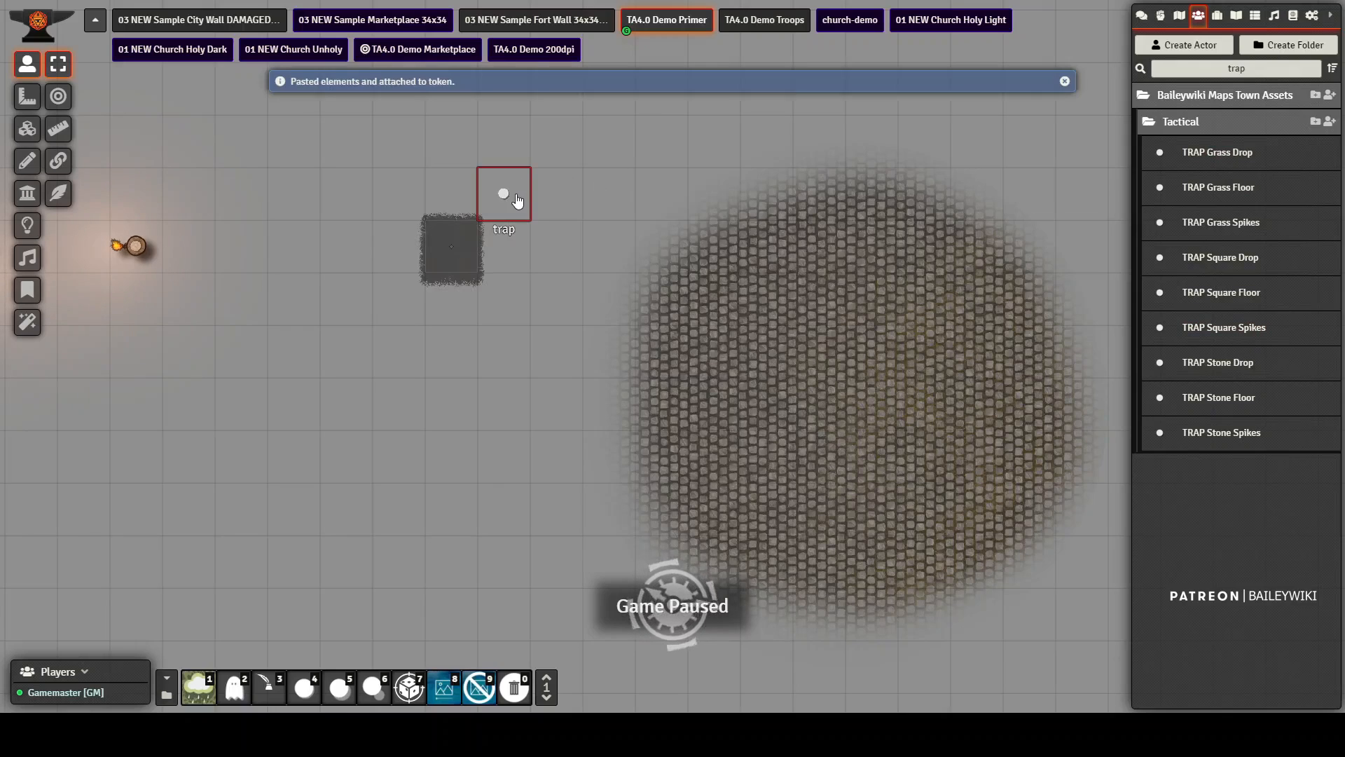
pyautogui.scroll(3, 686, 267)
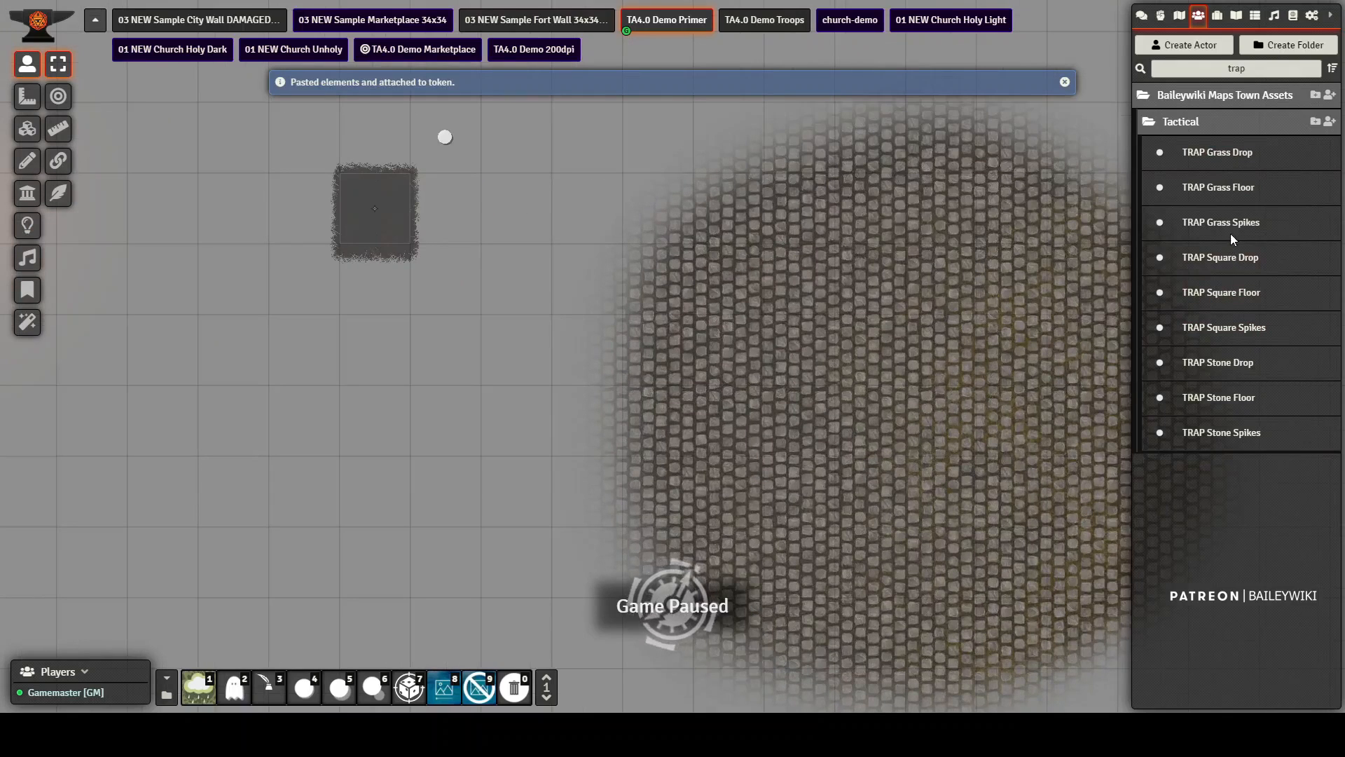
pyautogui.hotkey('ctrl', 'v')
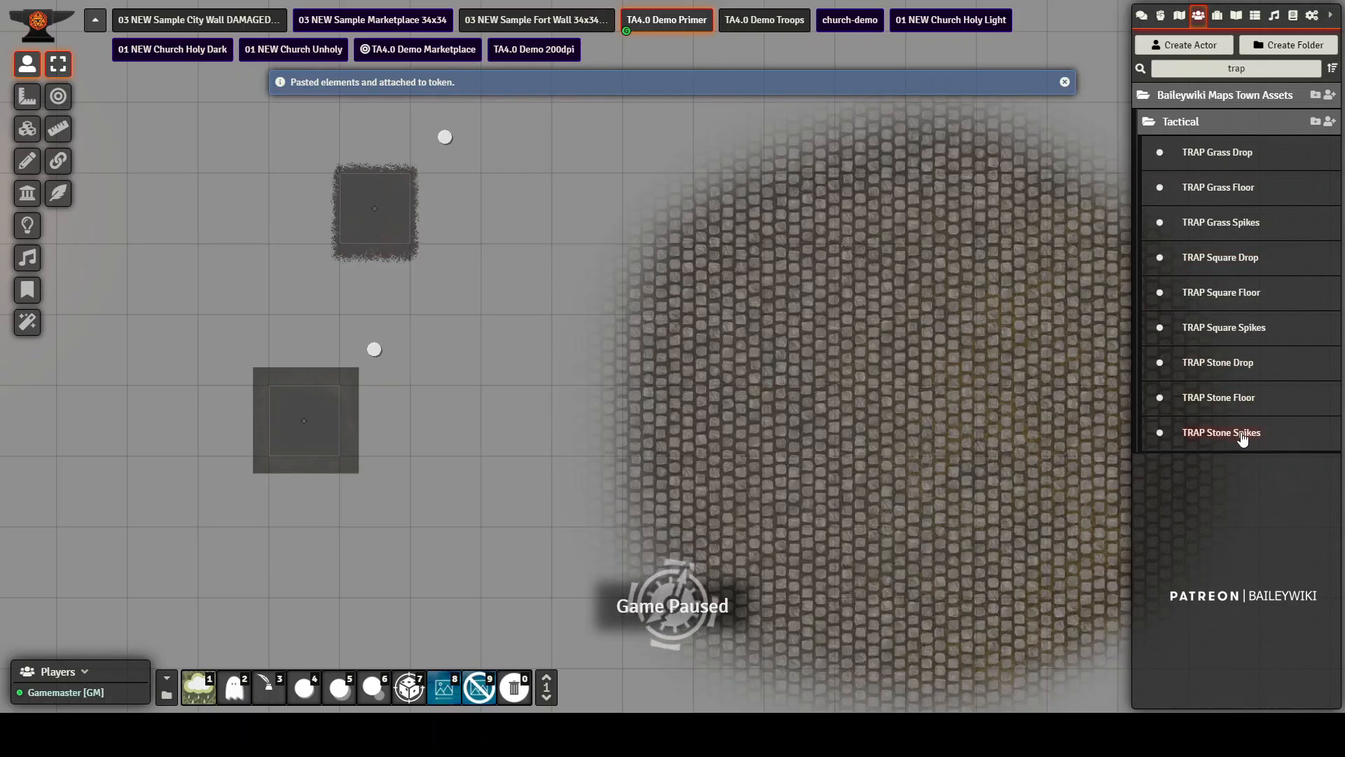
pyautogui.hotkey('ctrl', 'v')
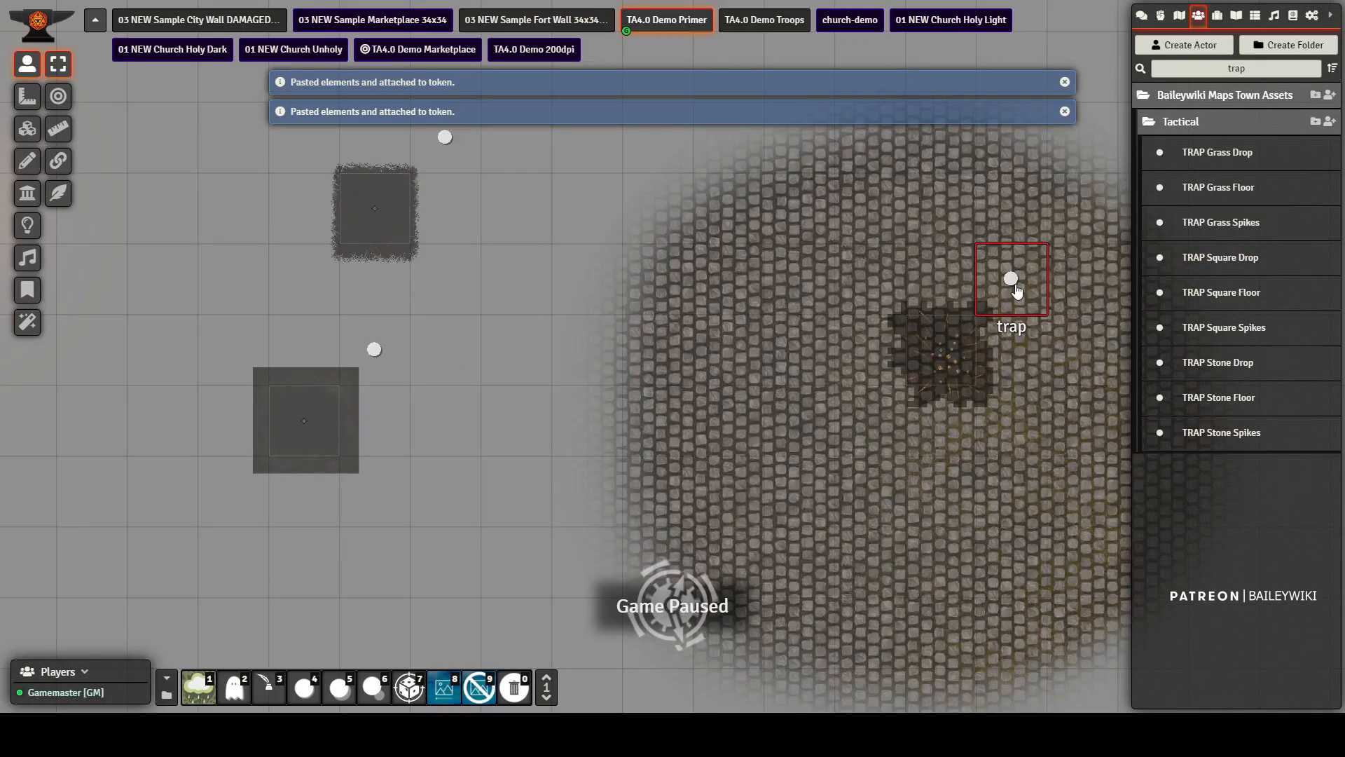
pyautogui.moveTo(995, 450); pyautogui.dragTo(852, 500)
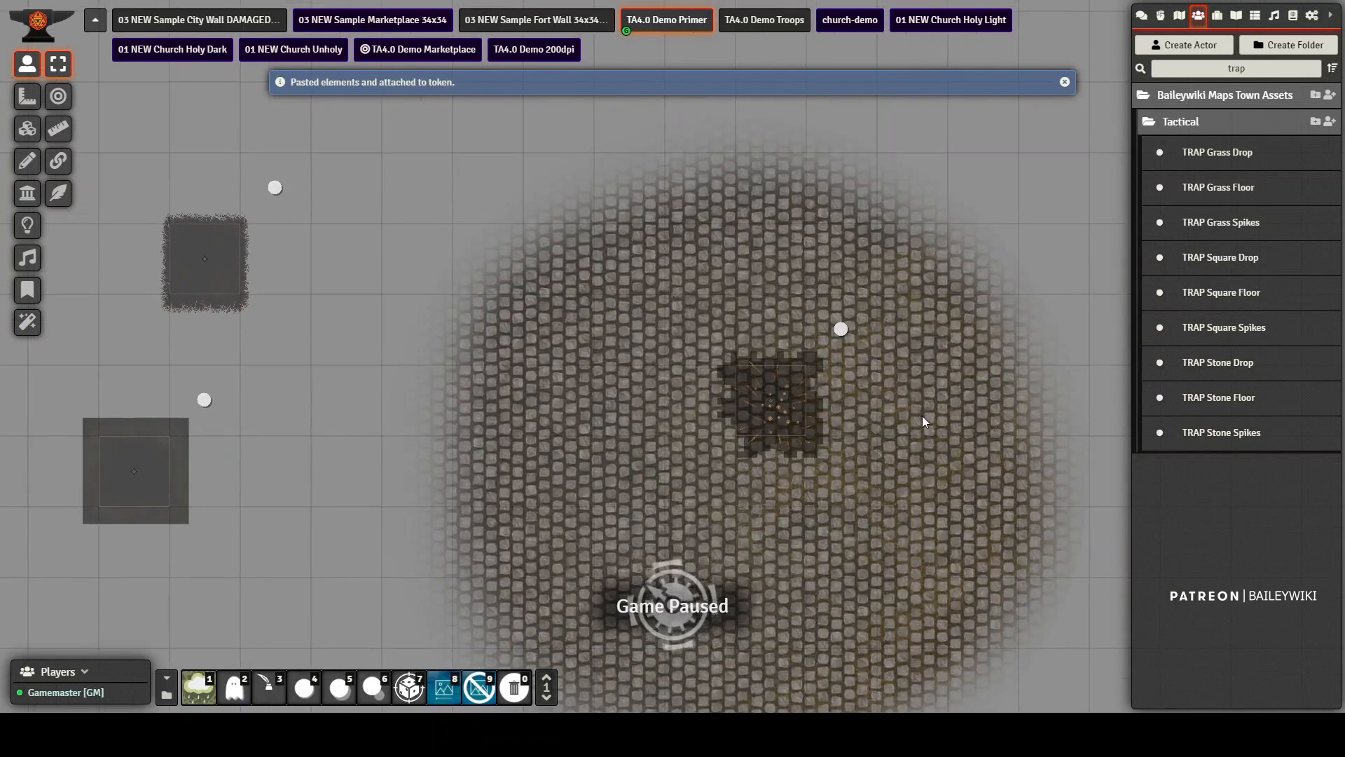
pyautogui.scroll(7, 922, 416)
pyautogui.scroll(-8, 924, 503)
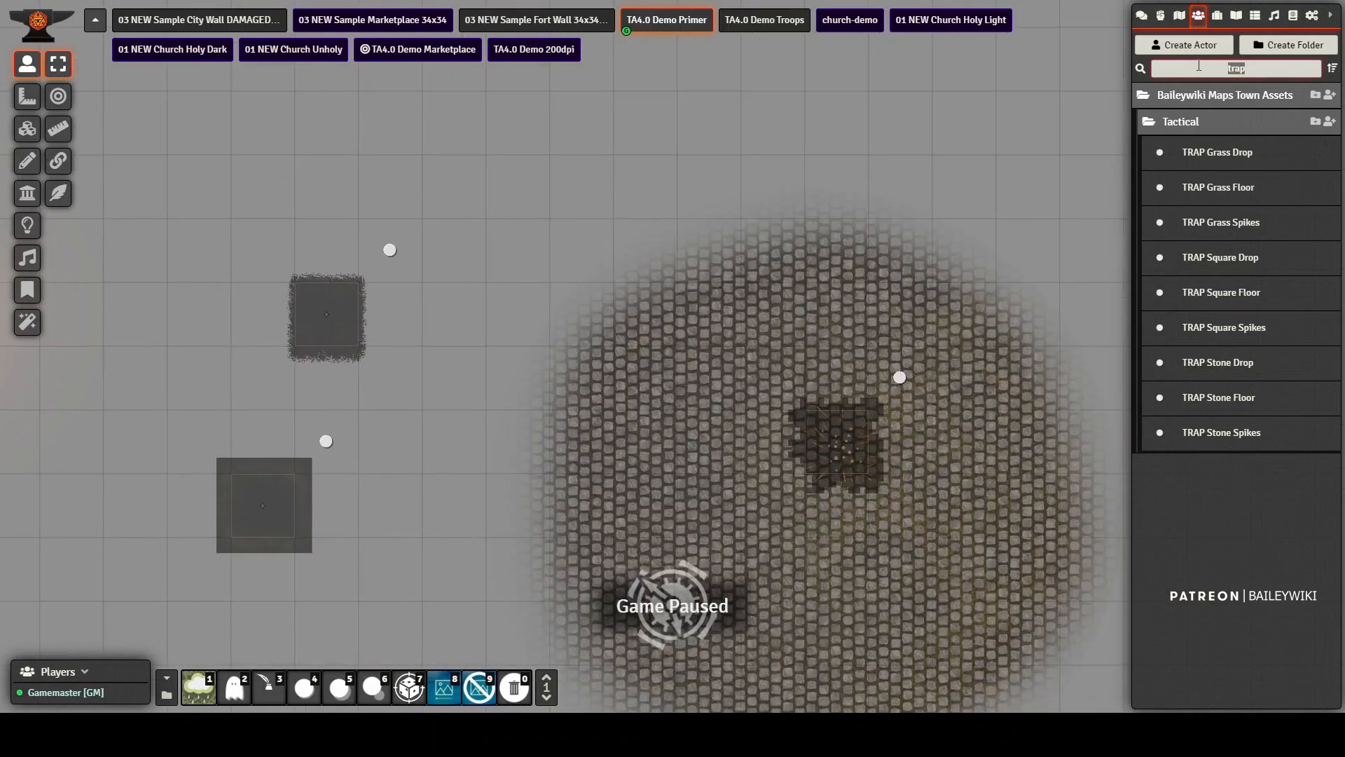
# Step: Find the Player actor by searching "mov", place its token beside the stone trap and move it two squares onto the trap
pyautogui.write('mov')
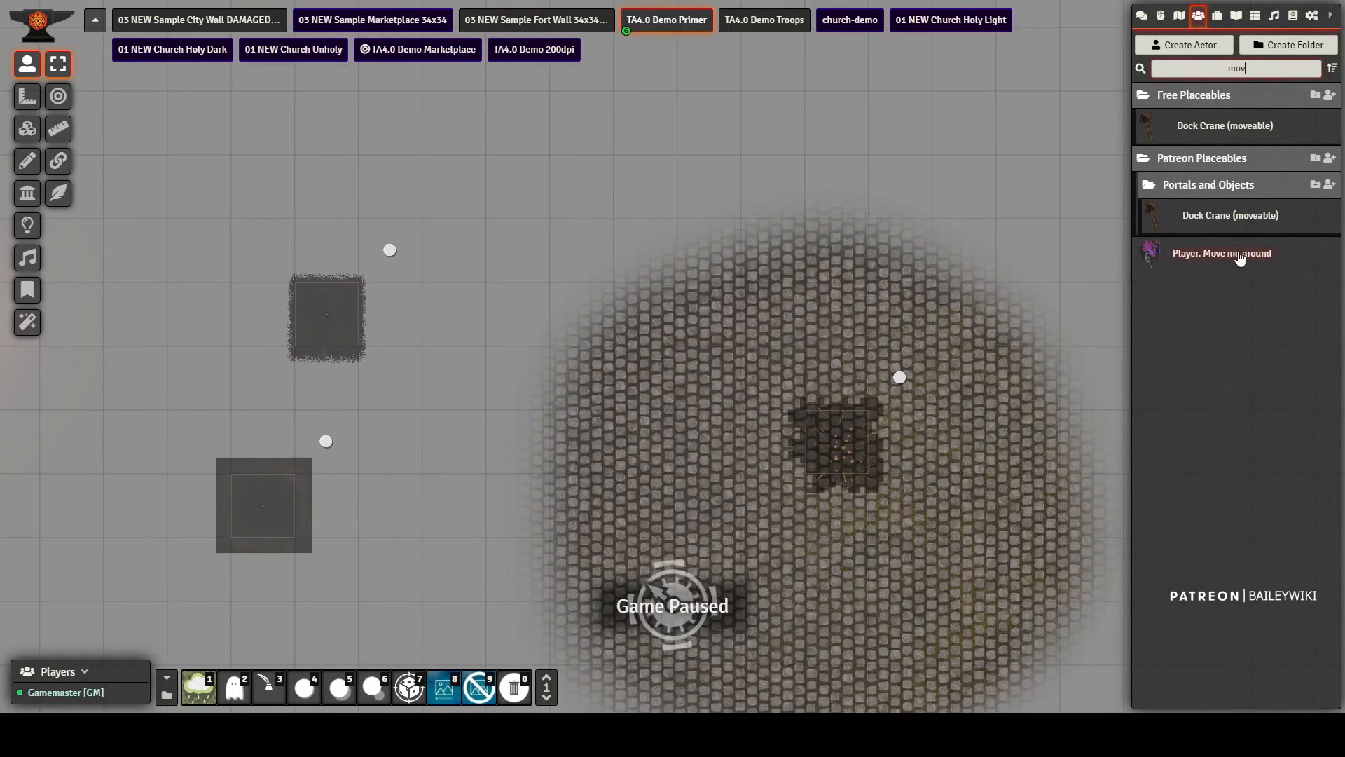
pyautogui.moveTo(733, 444); pyautogui.dragTo(710, 449)
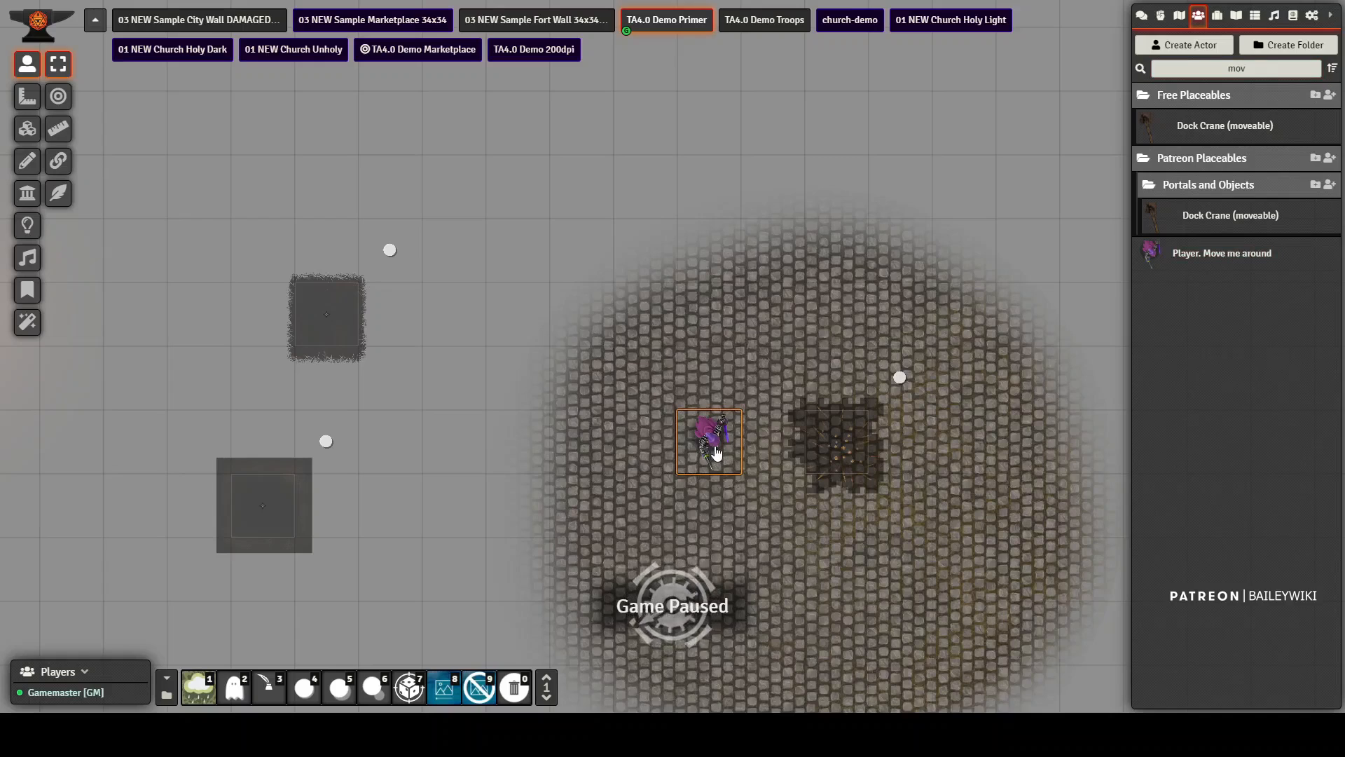
pyautogui.press('Right')
pyautogui.press('Right')
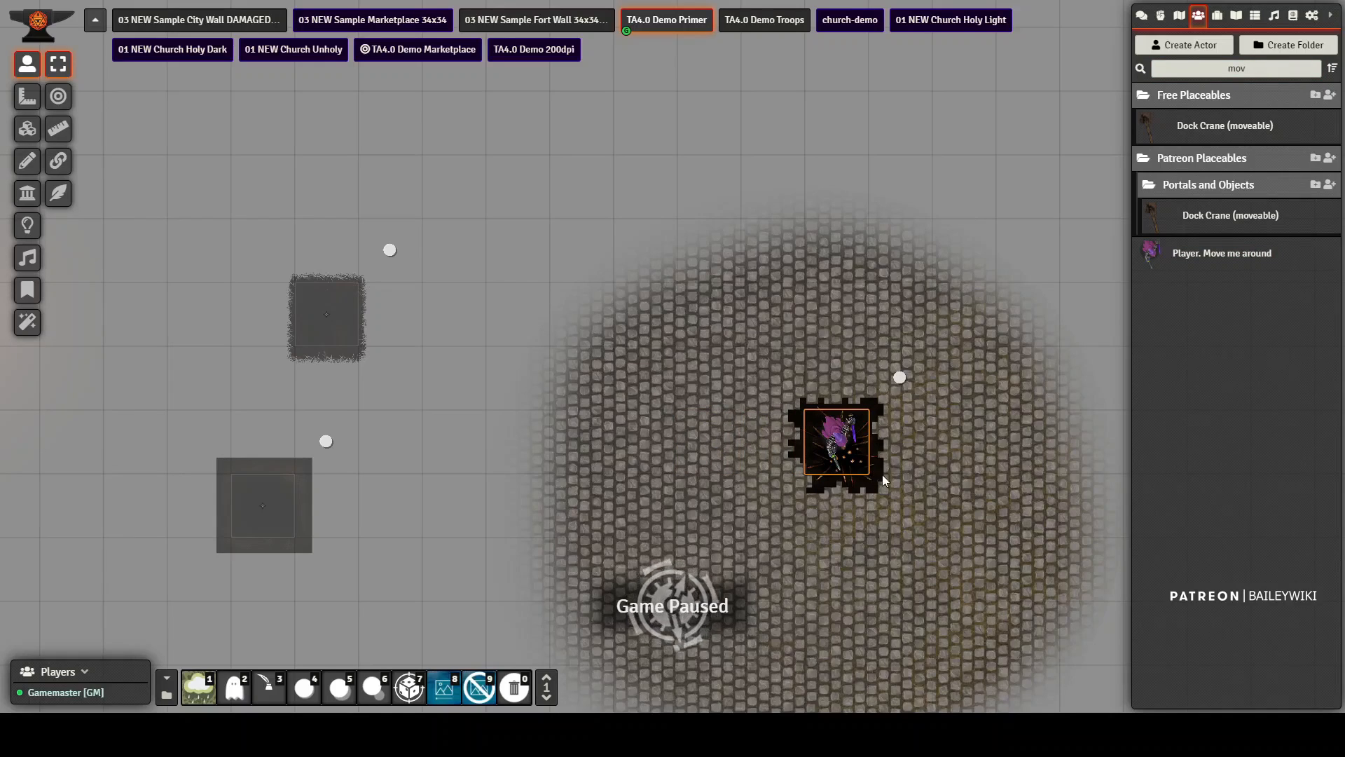
pyautogui.scroll(3, 944, 491)
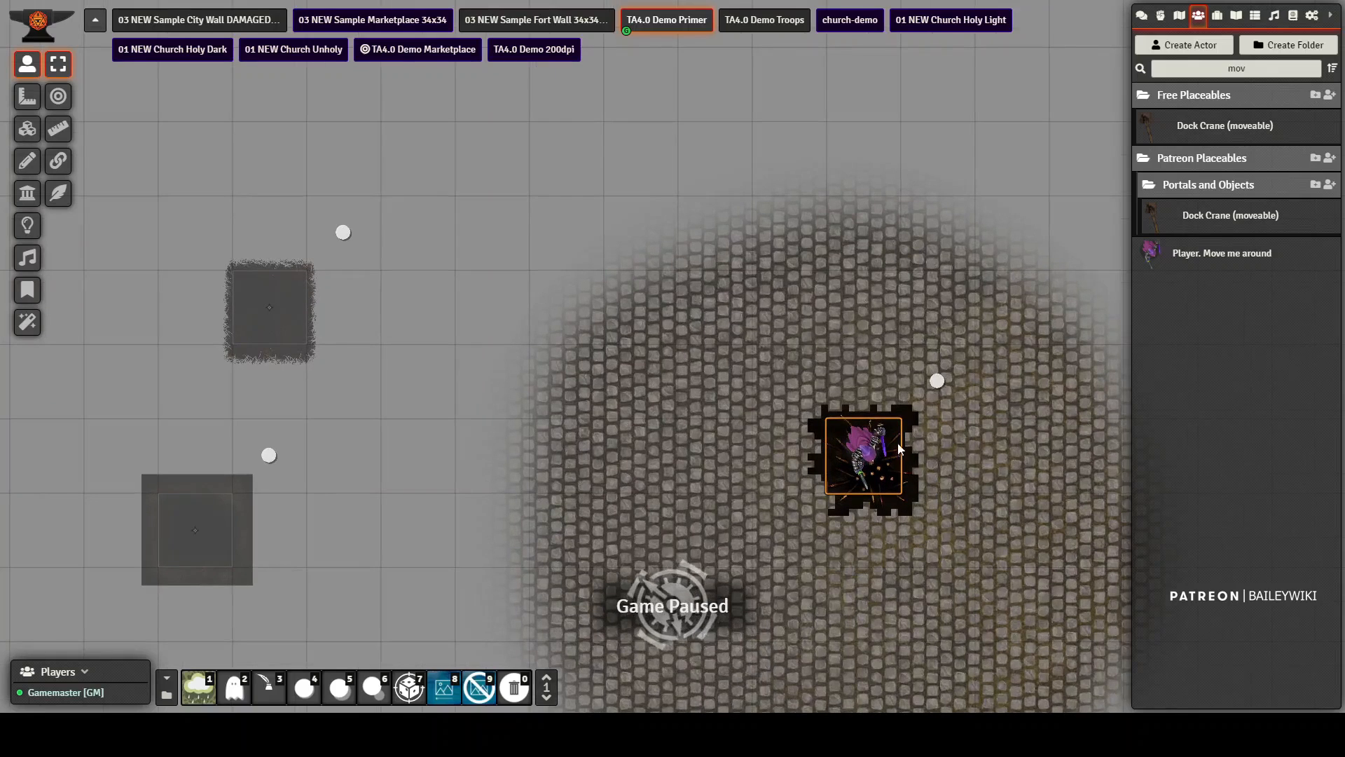
pyautogui.moveTo(952, 475); pyautogui.dragTo(799, 442)
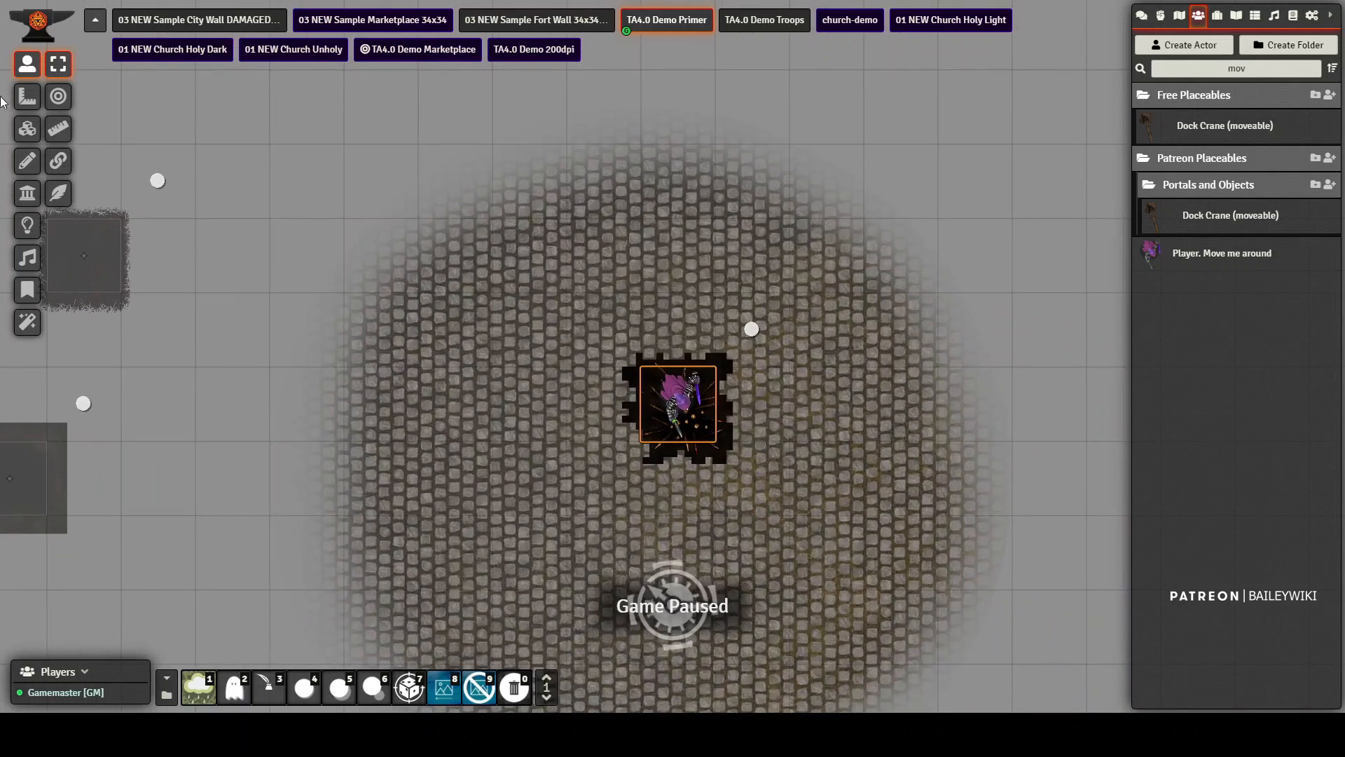
# Step: Inspect the walls around the triggered stone trap, and move the player token one square diagonally off the pit
pyautogui.click(28, 193)
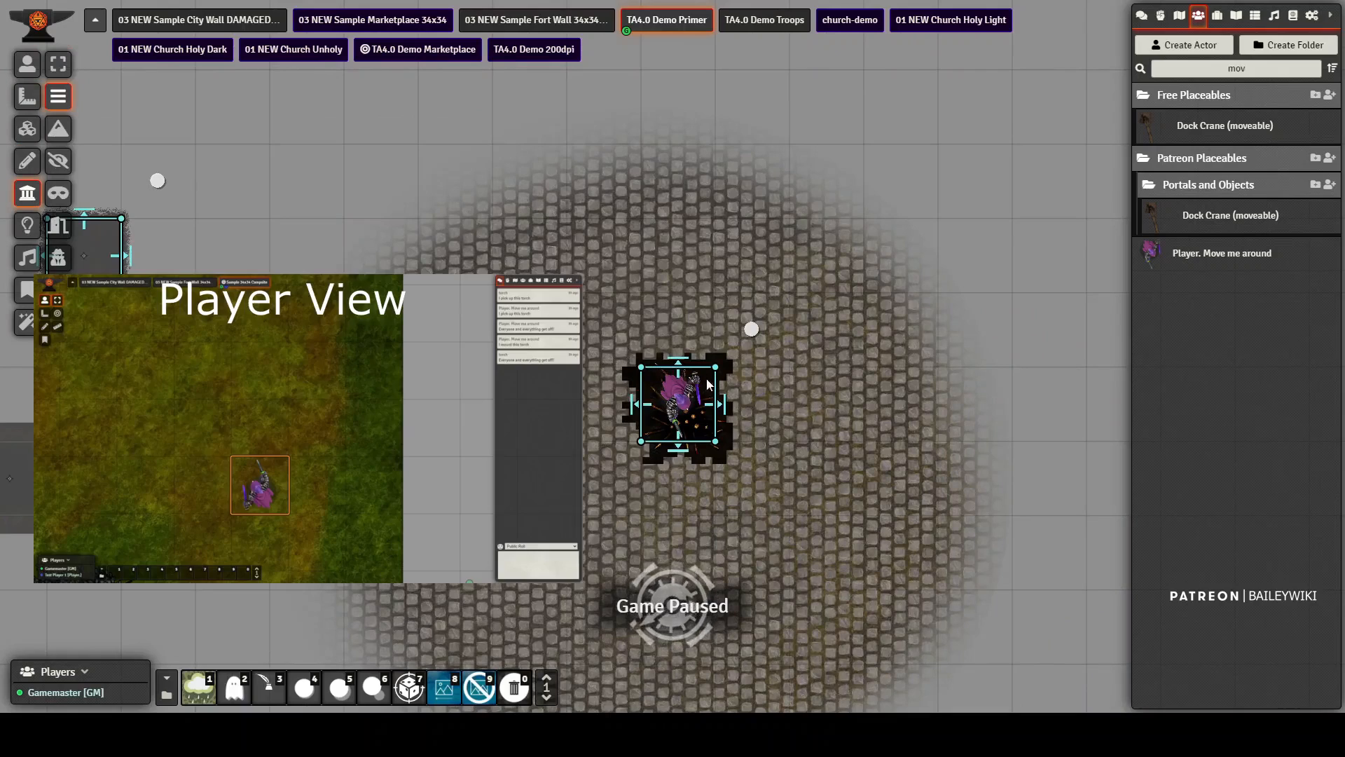
pyautogui.click(31, 69)
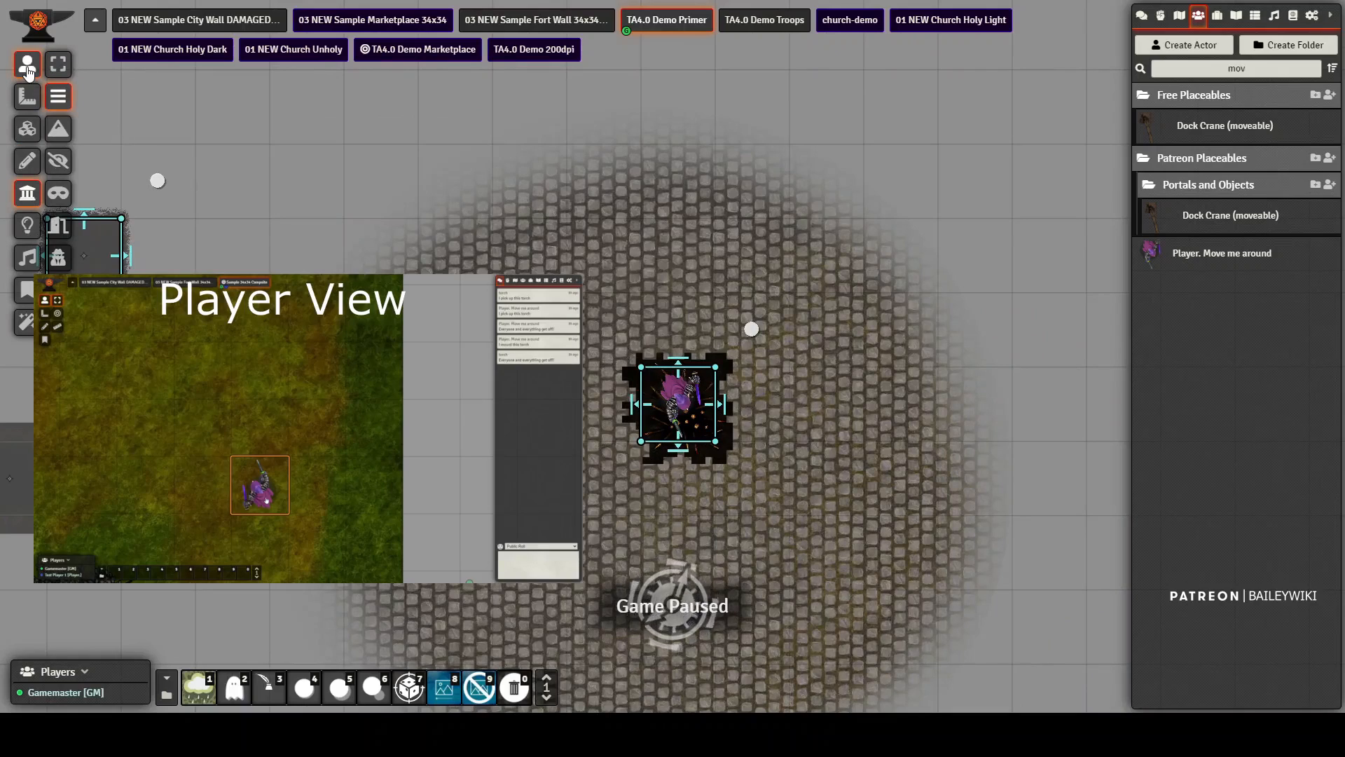
pyautogui.click(678, 413)
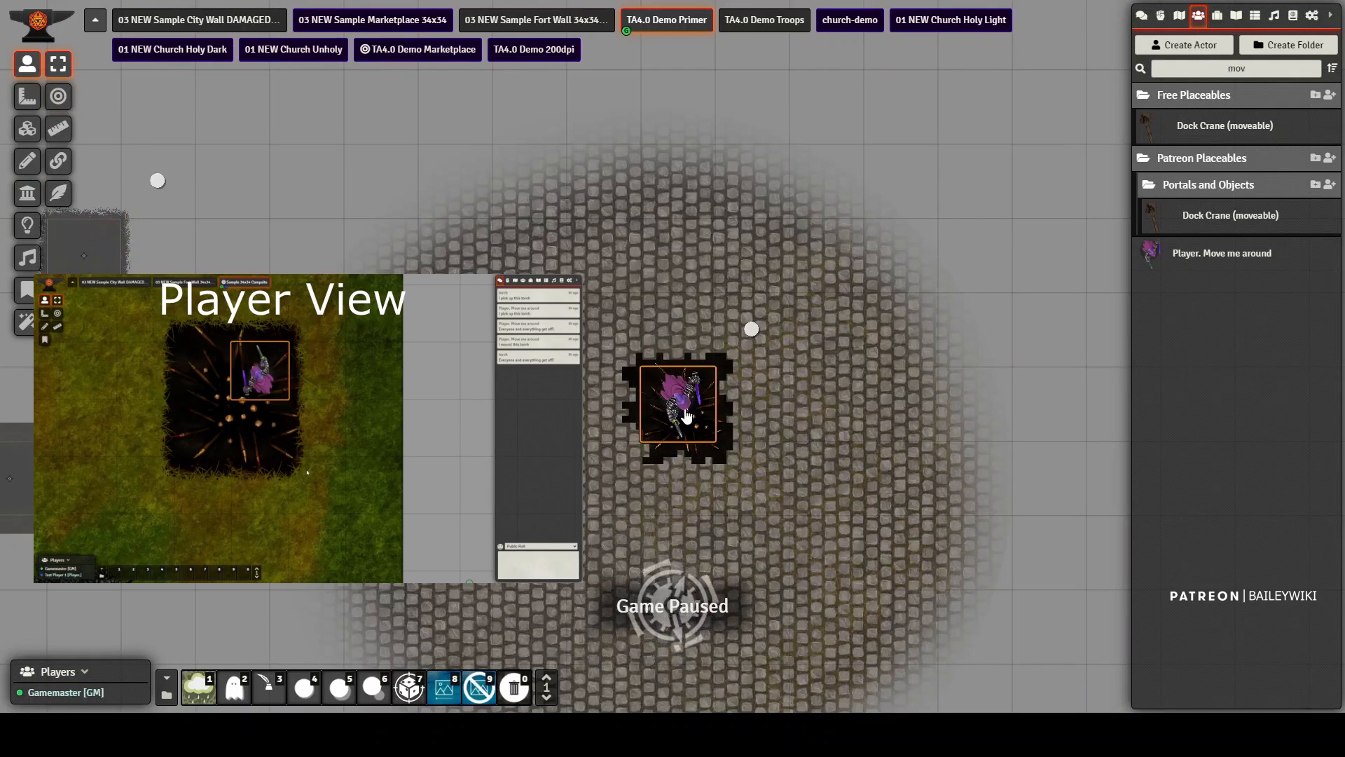
pyautogui.moveTo(677, 377); pyautogui.dragTo(610, 302)
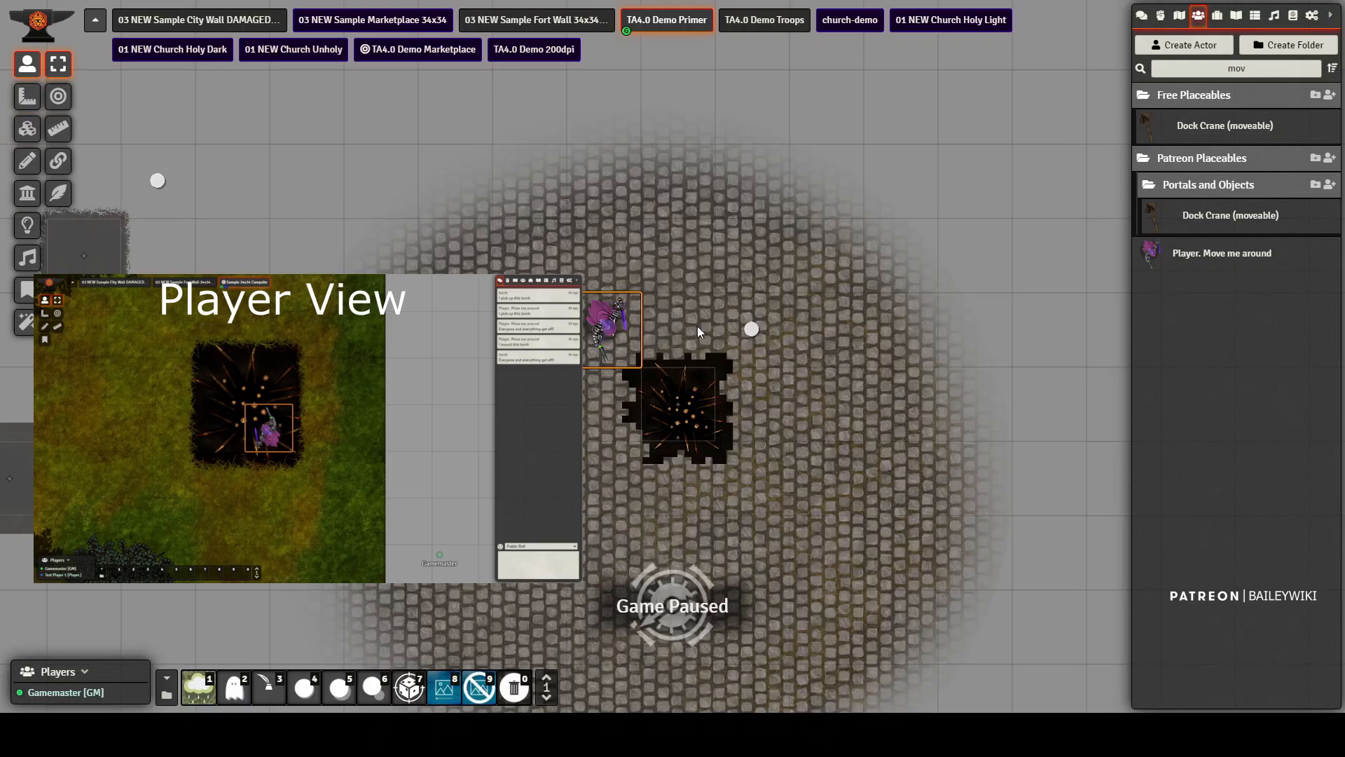
# Step: Select the stone trap's base token and examine the Multilevel macro settings of the drawing over the pit
pyautogui.click(751, 329)
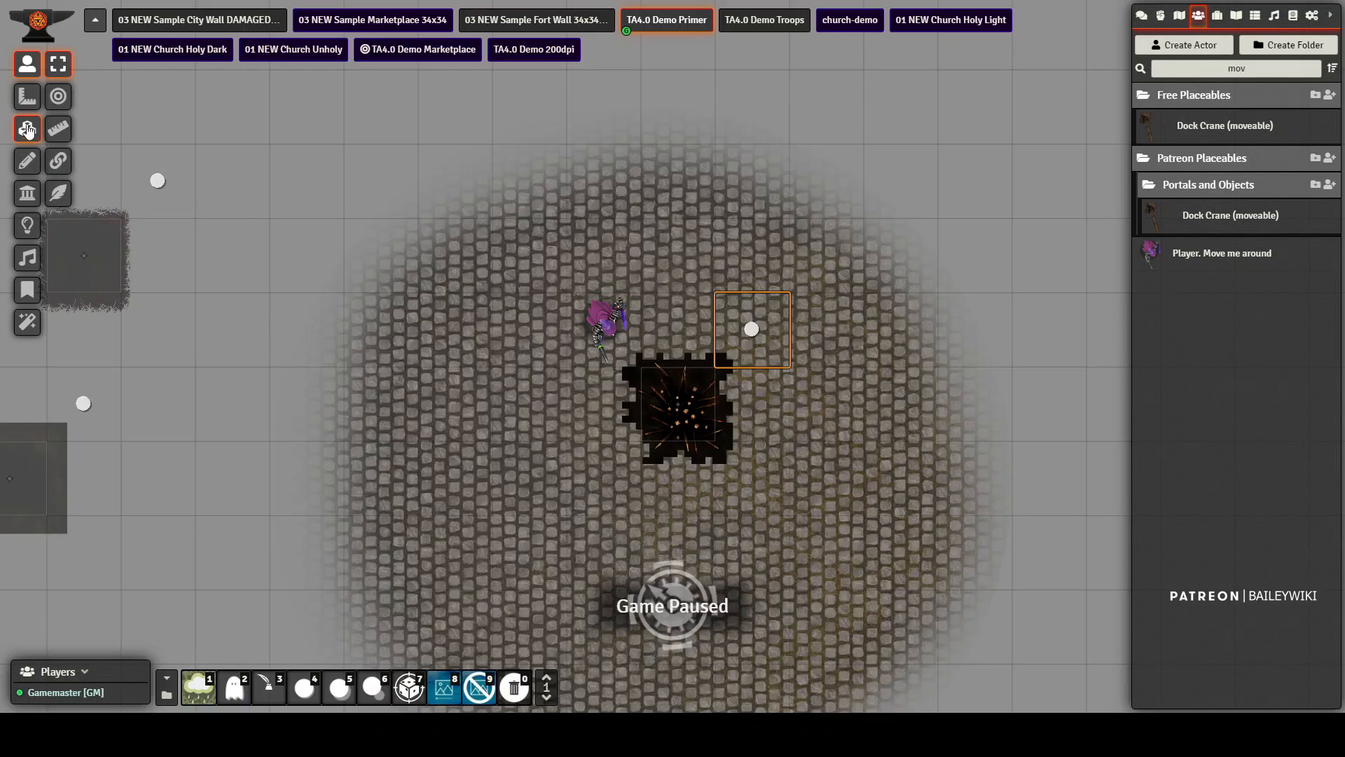
pyautogui.click(58, 163)
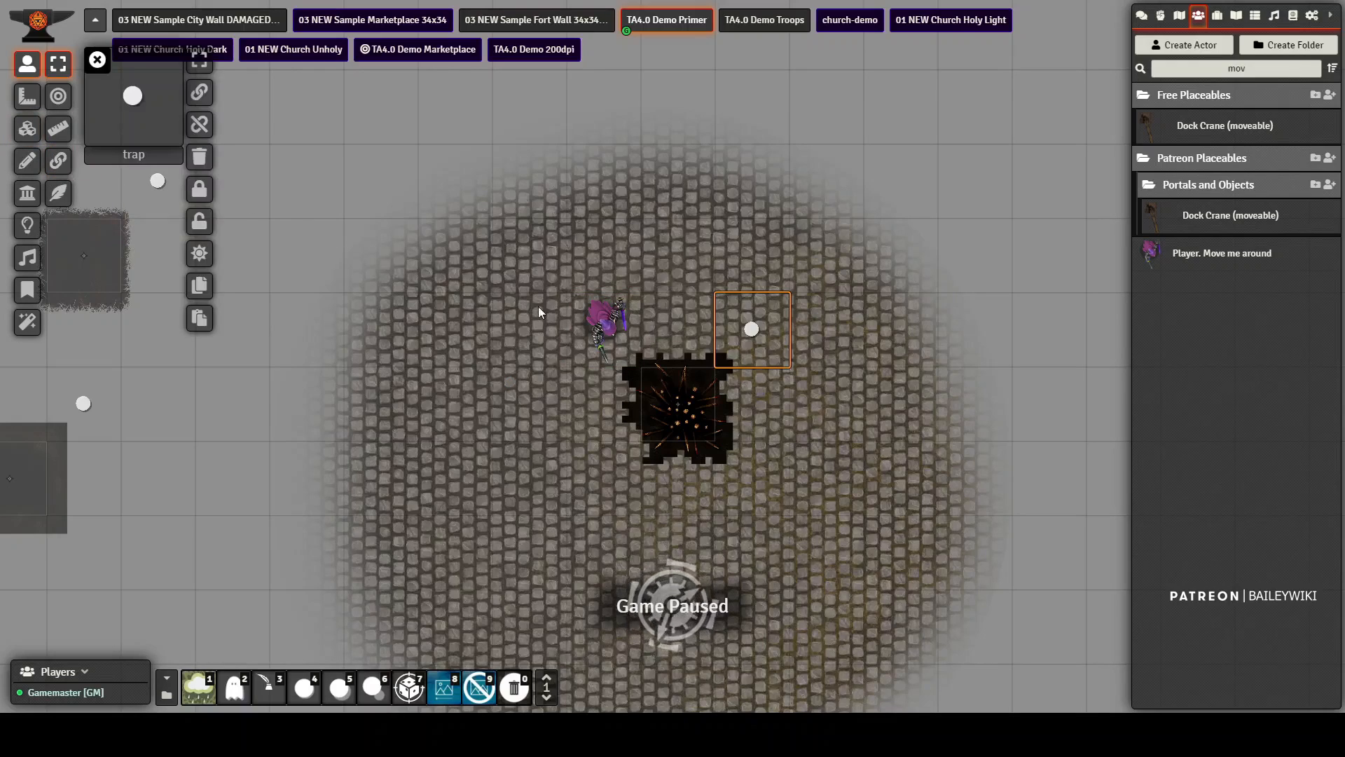
pyautogui.click(28, 162)
pyautogui.doubleClick(706, 398)
pyautogui.click(762, 274)
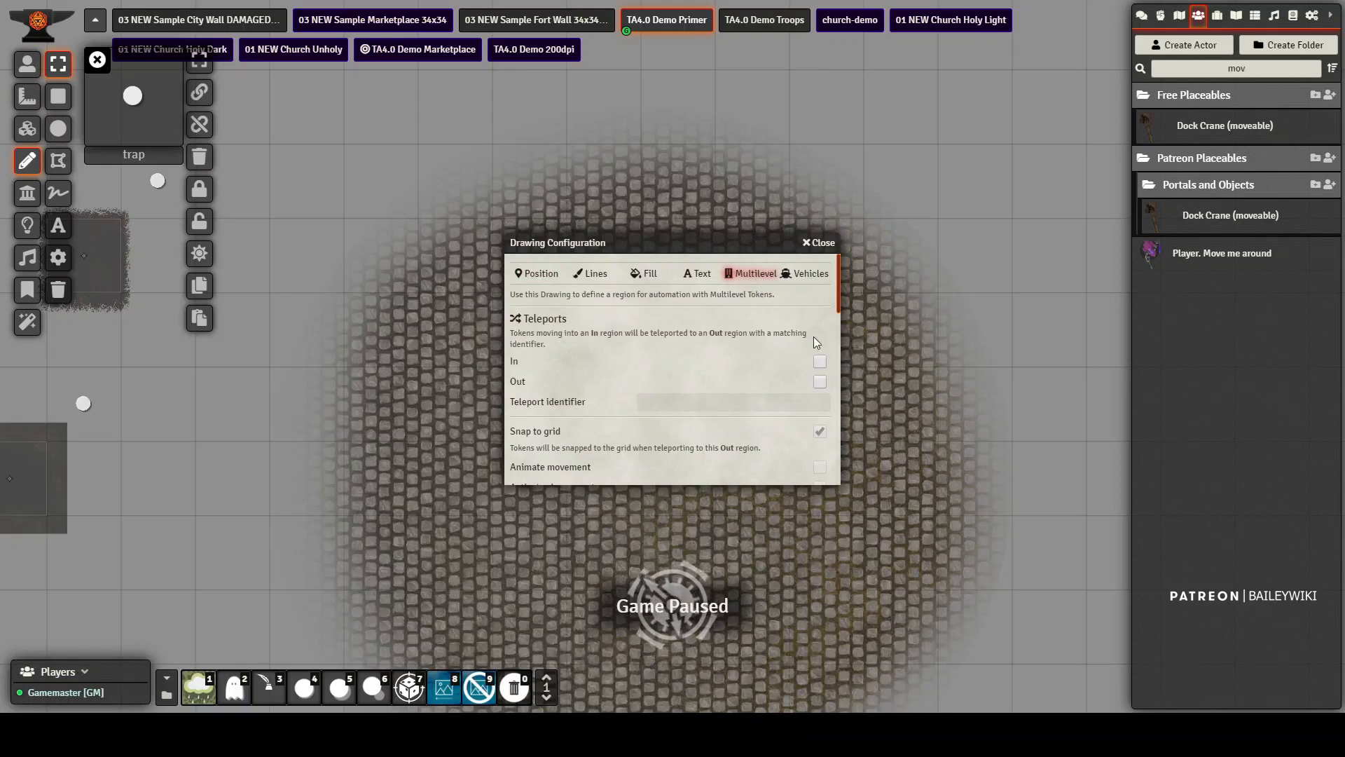
pyautogui.moveTo(839, 279); pyautogui.dragTo(838, 416)
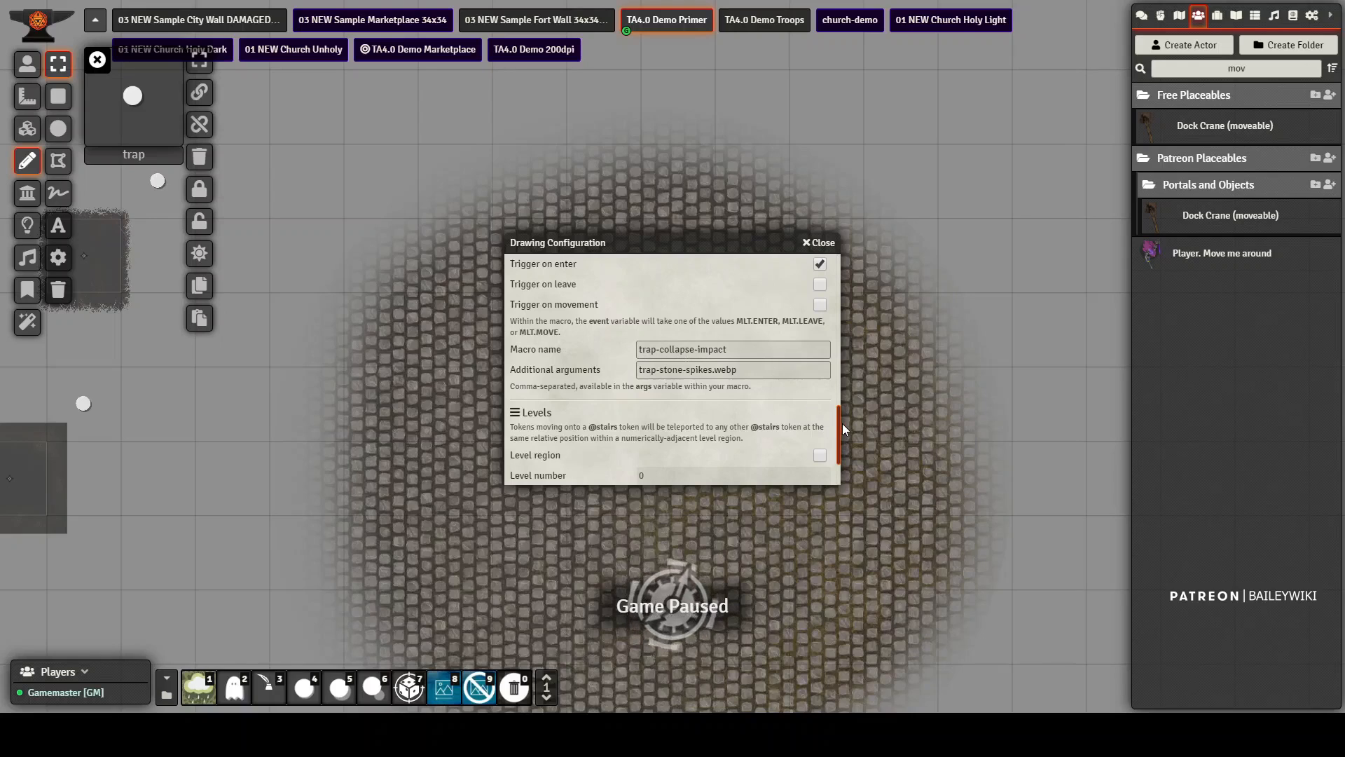
# Step: Examine the trap drawing's macro and level settings, browse the macro hotbar pages, and close the drawing configuration
pyautogui.moveTo(837, 411); pyautogui.dragTo(839, 424)
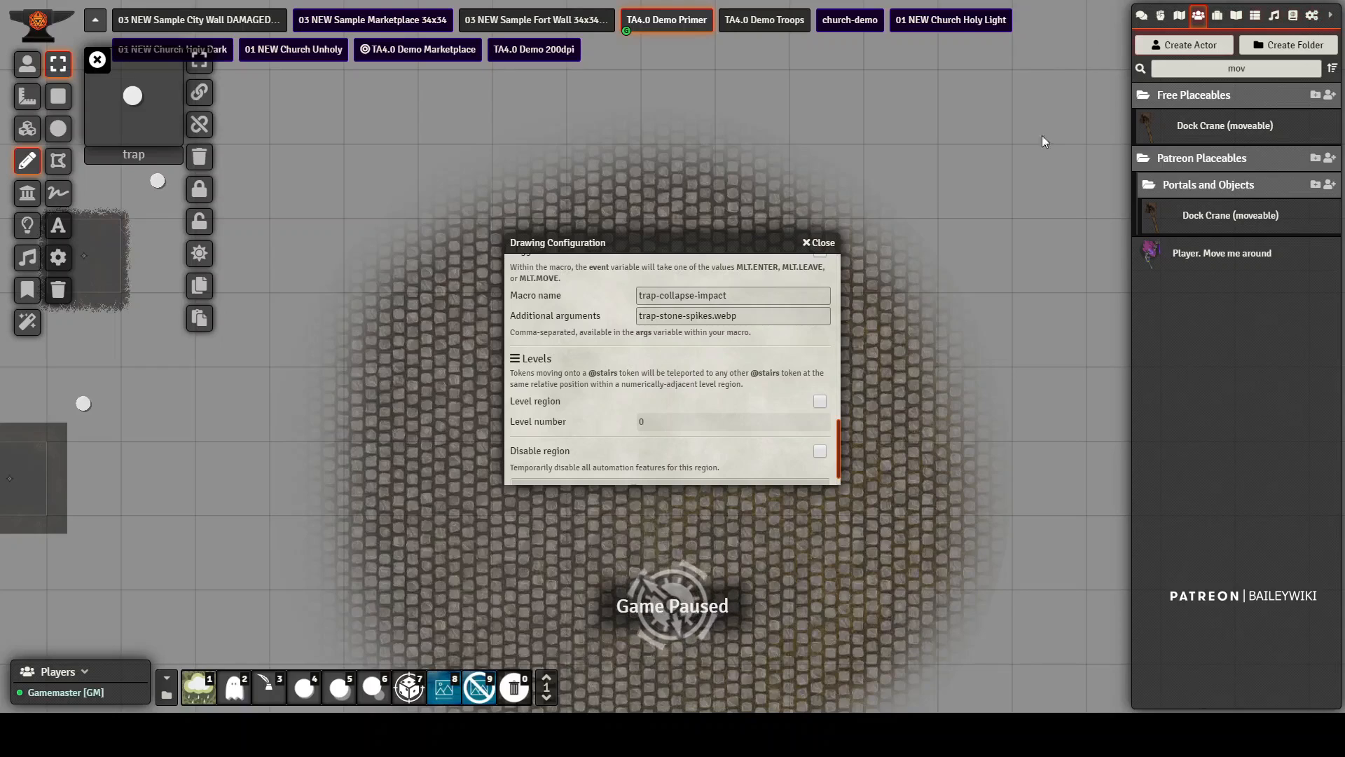
pyautogui.click(546, 697)
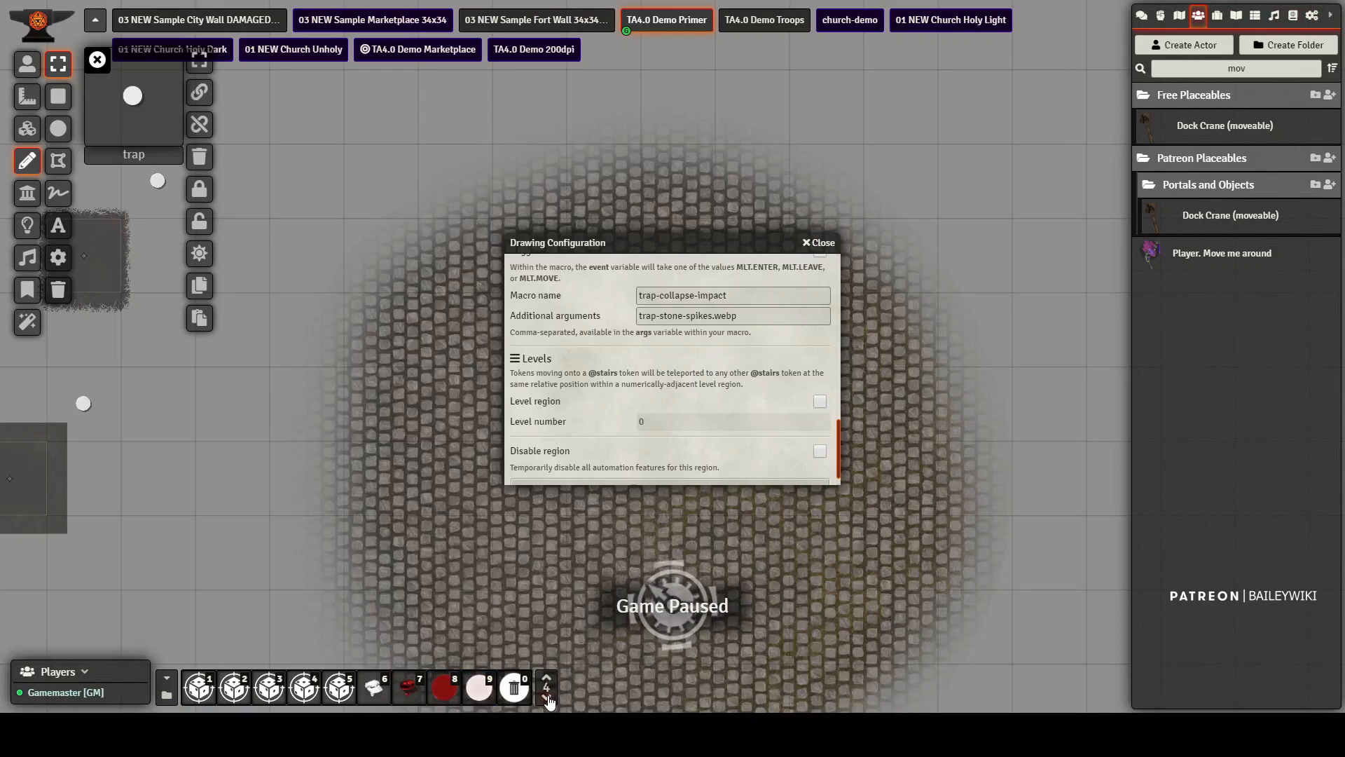
pyautogui.click(547, 698)
pyautogui.click(548, 700)
pyautogui.click(546, 679)
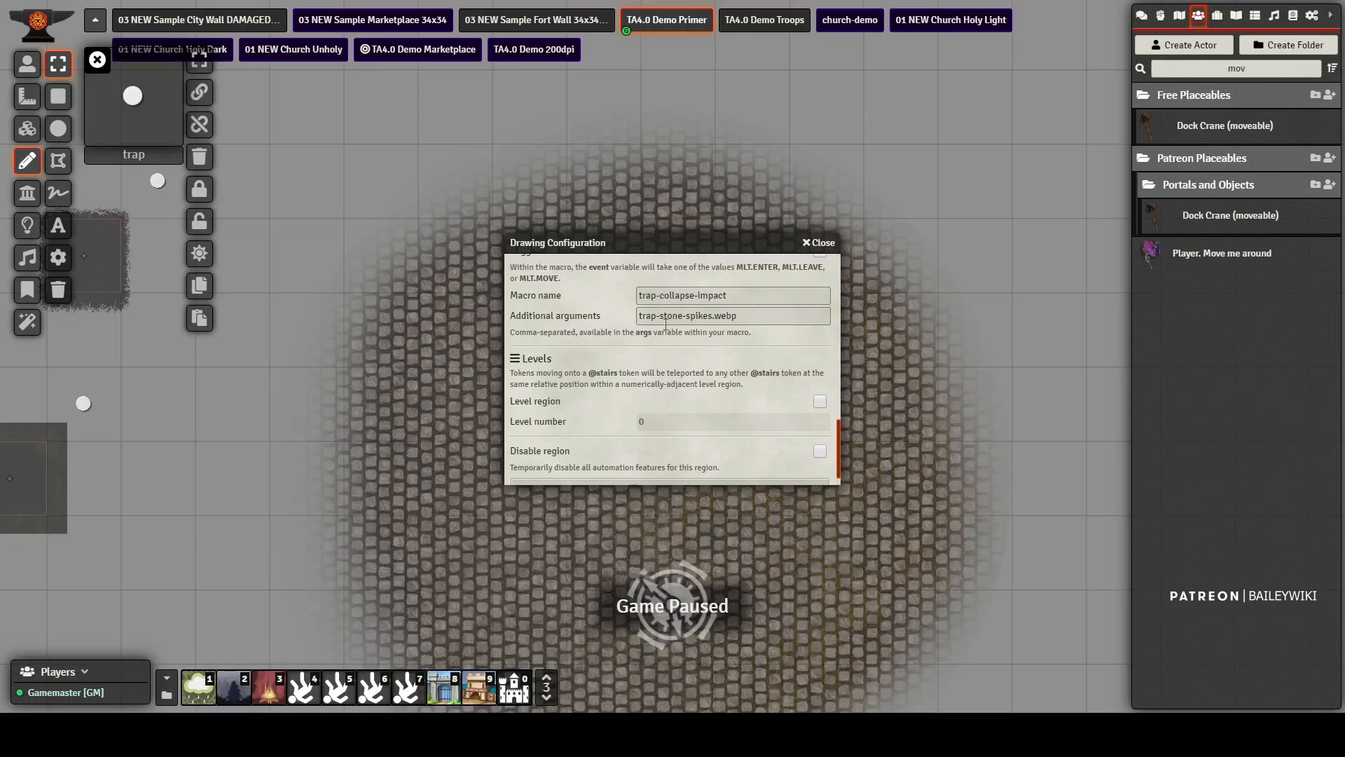
pyautogui.click(817, 243)
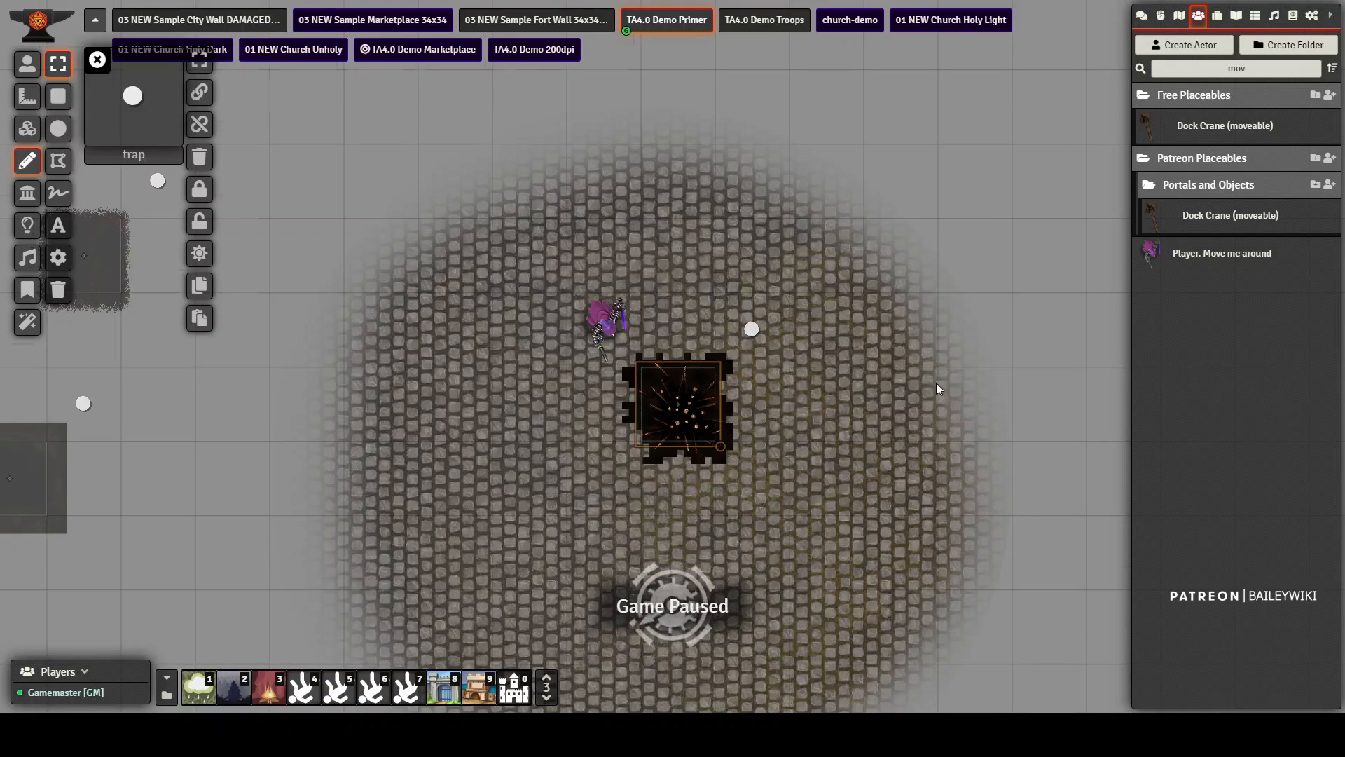
# Step: Search the actors for "trap" and place TRAP Square Drop below the stone pit and TRAP Grass Spikes to its left on the cobbles
pyautogui.moveTo(936, 385); pyautogui.dragTo(906, 295)
pyautogui.moveTo(1262, 68); pyautogui.dragTo(1199, 64)
pyautogui.write('trap')
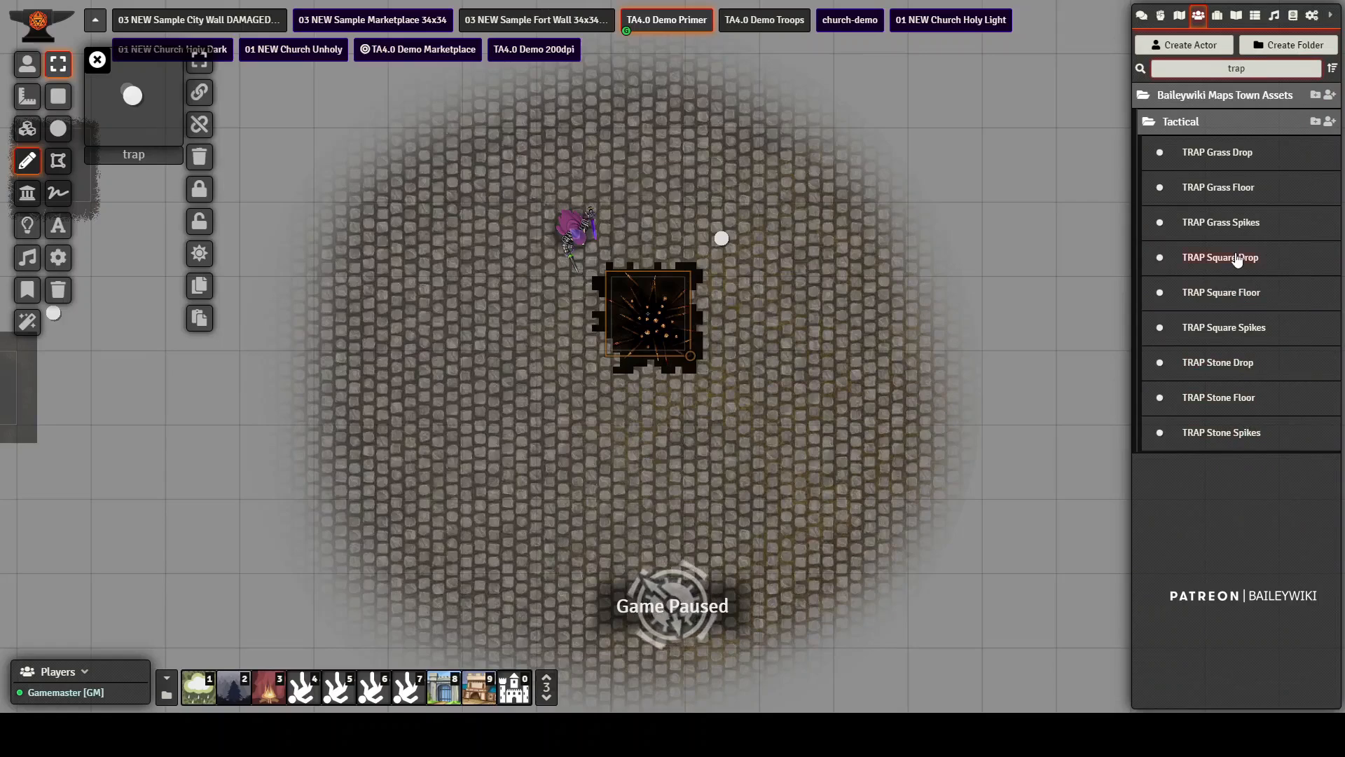
pyautogui.moveTo(1240, 260); pyautogui.dragTo(682, 453)
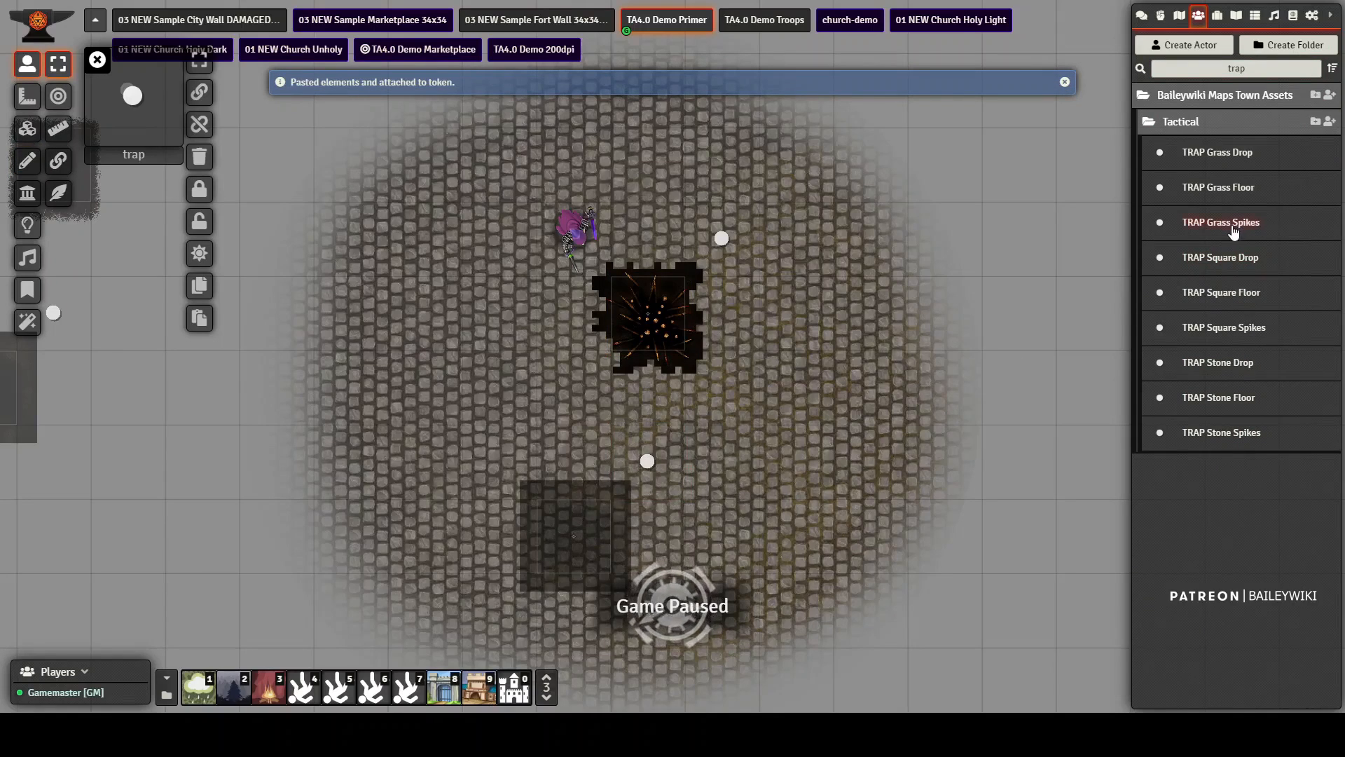
pyautogui.moveTo(1193, 224); pyautogui.dragTo(424, 313)
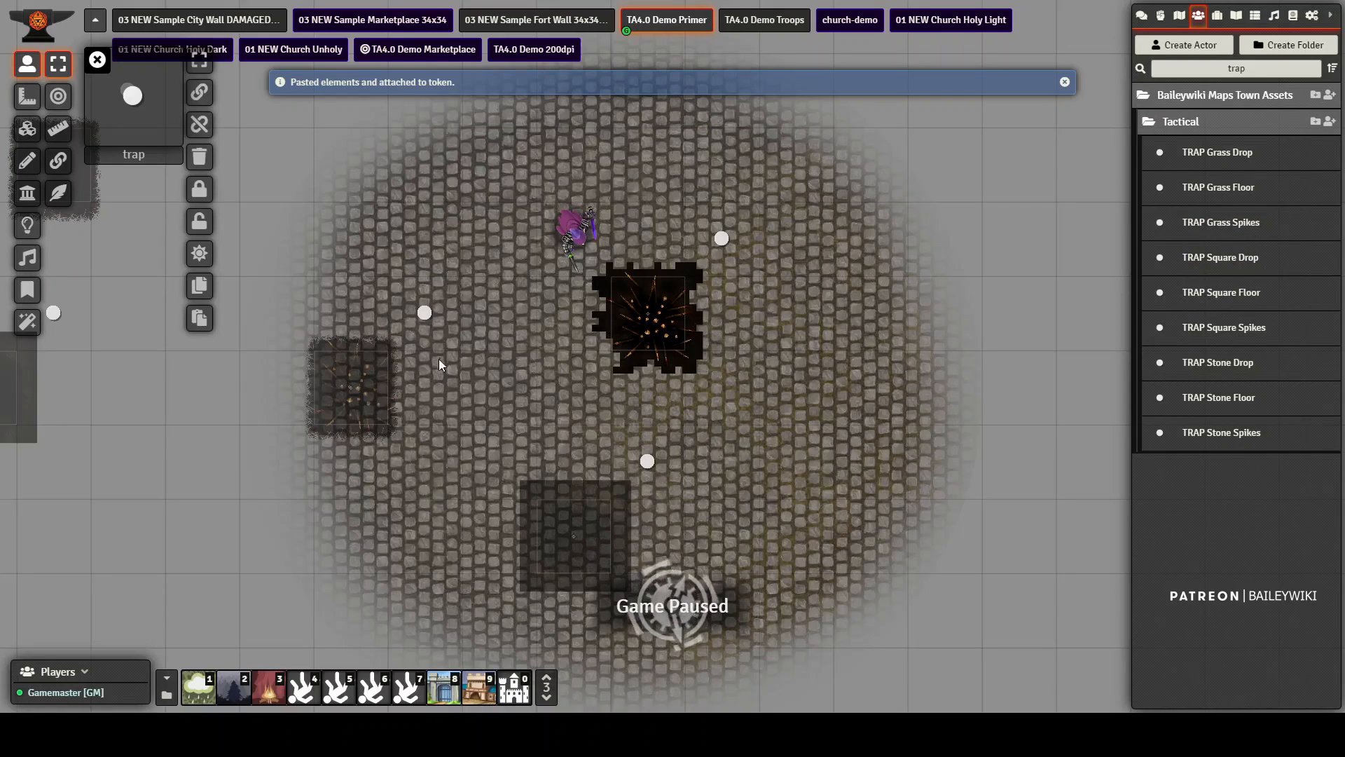
pyautogui.scroll(-1, 494, 356)
pyautogui.scroll(-3, 547, 234)
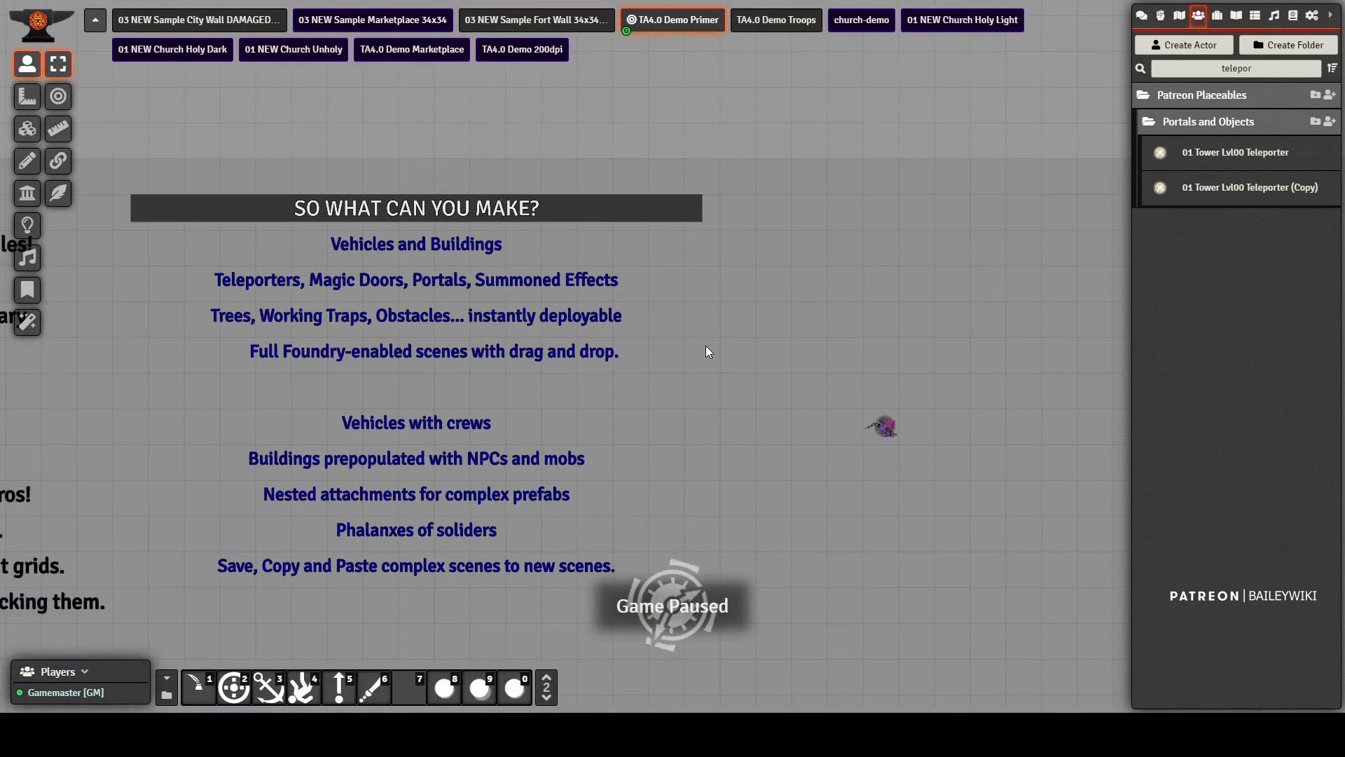
# Step: Find the GHOST CAMP actor by searching "ghos" and place it on the open floor near the player token
pyautogui.moveTo(736, 302); pyautogui.dragTo(223, 304)
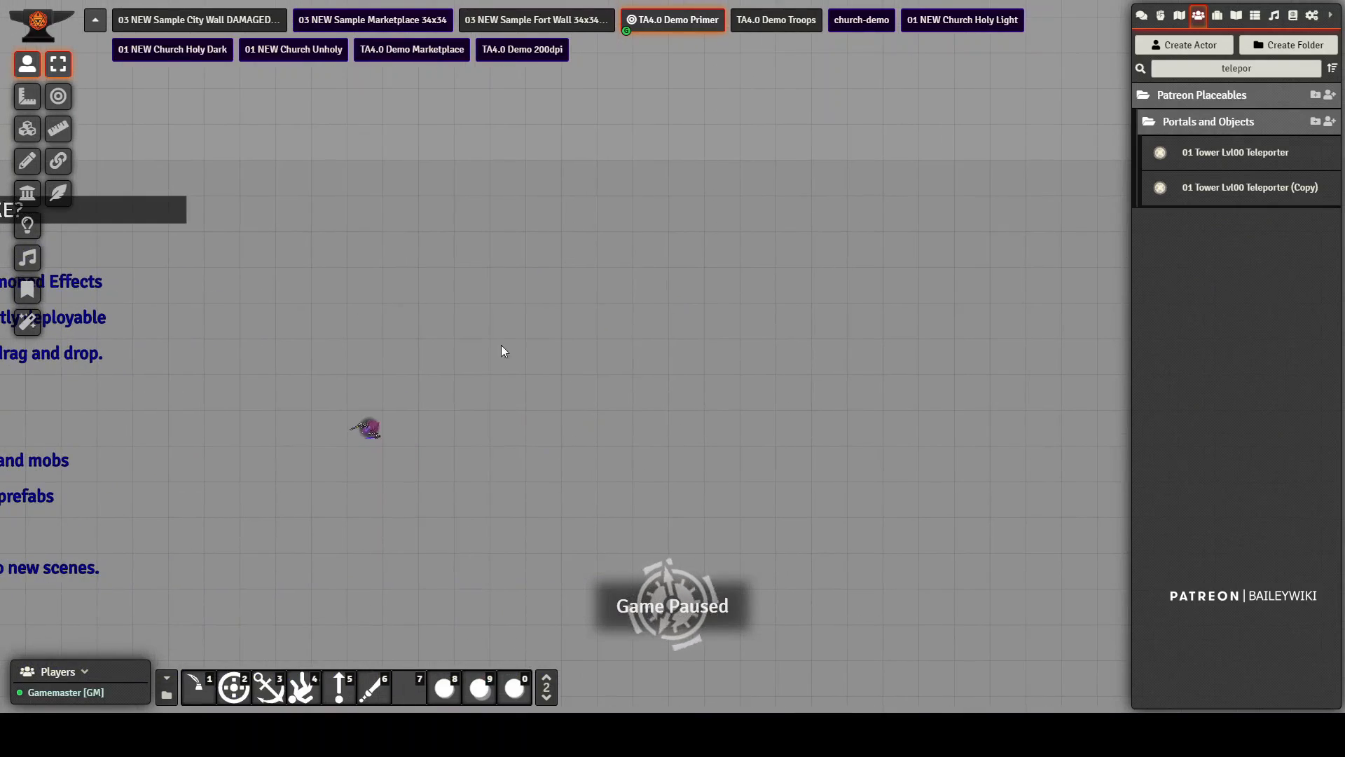
pyautogui.hotkey('ctrl', 'a')
pyautogui.write('ghos')
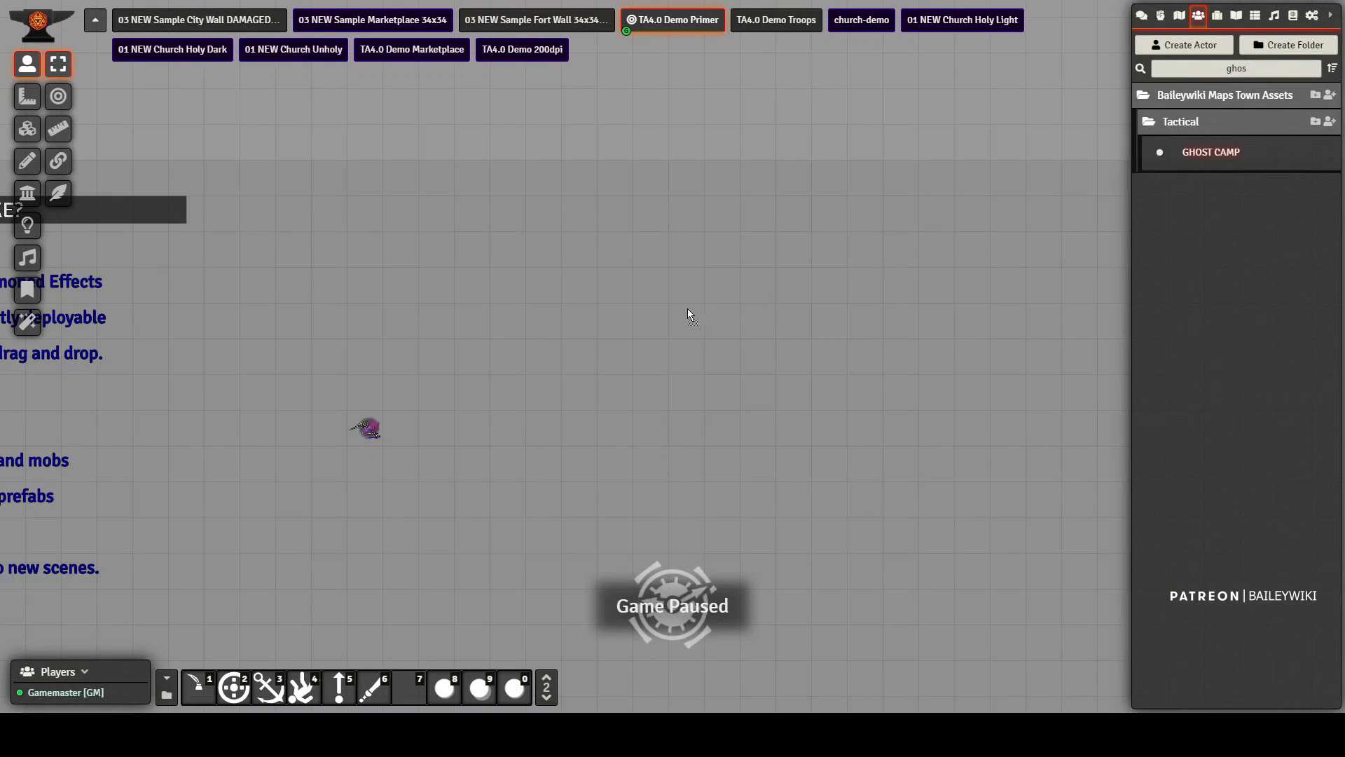
pyautogui.moveTo(649, 311); pyautogui.dragTo(655, 316)
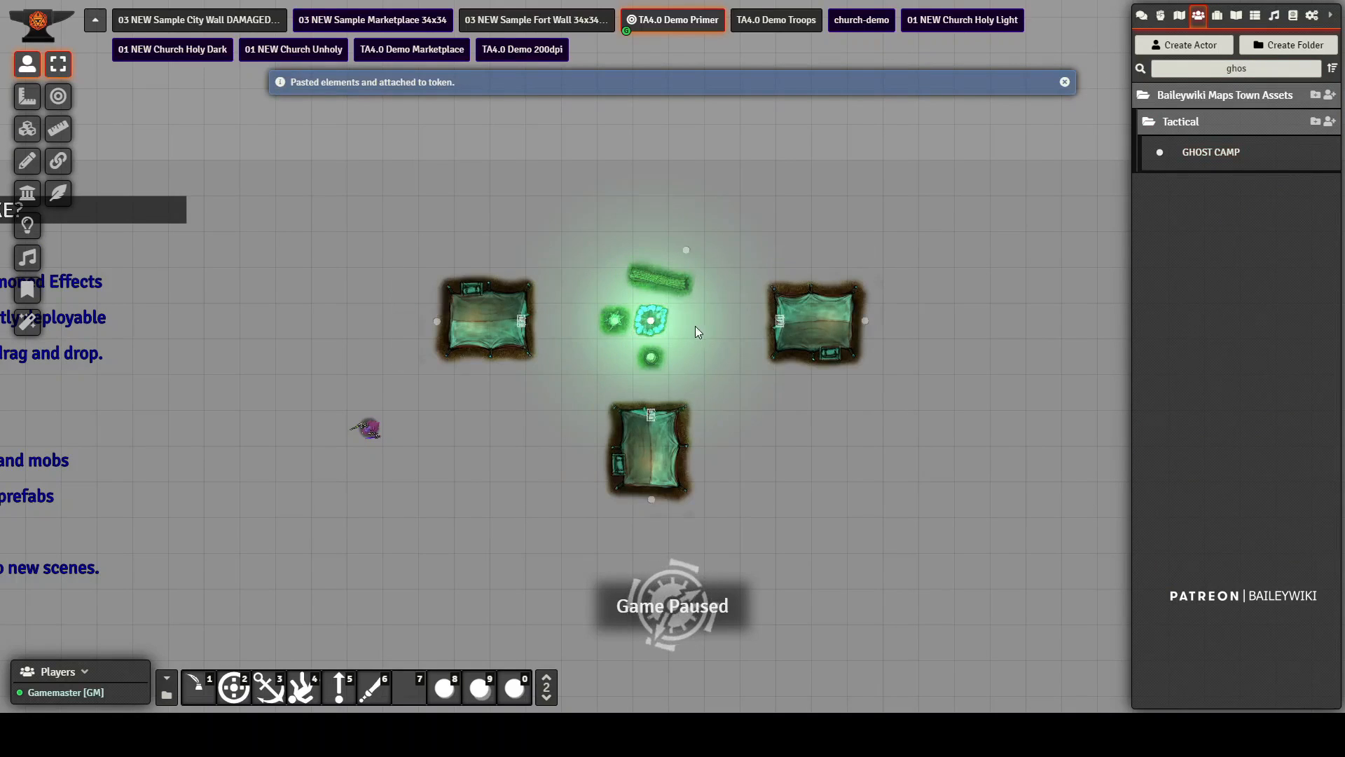
pyautogui.scroll(5, 710, 314)
pyautogui.scroll(-2, 456, 385)
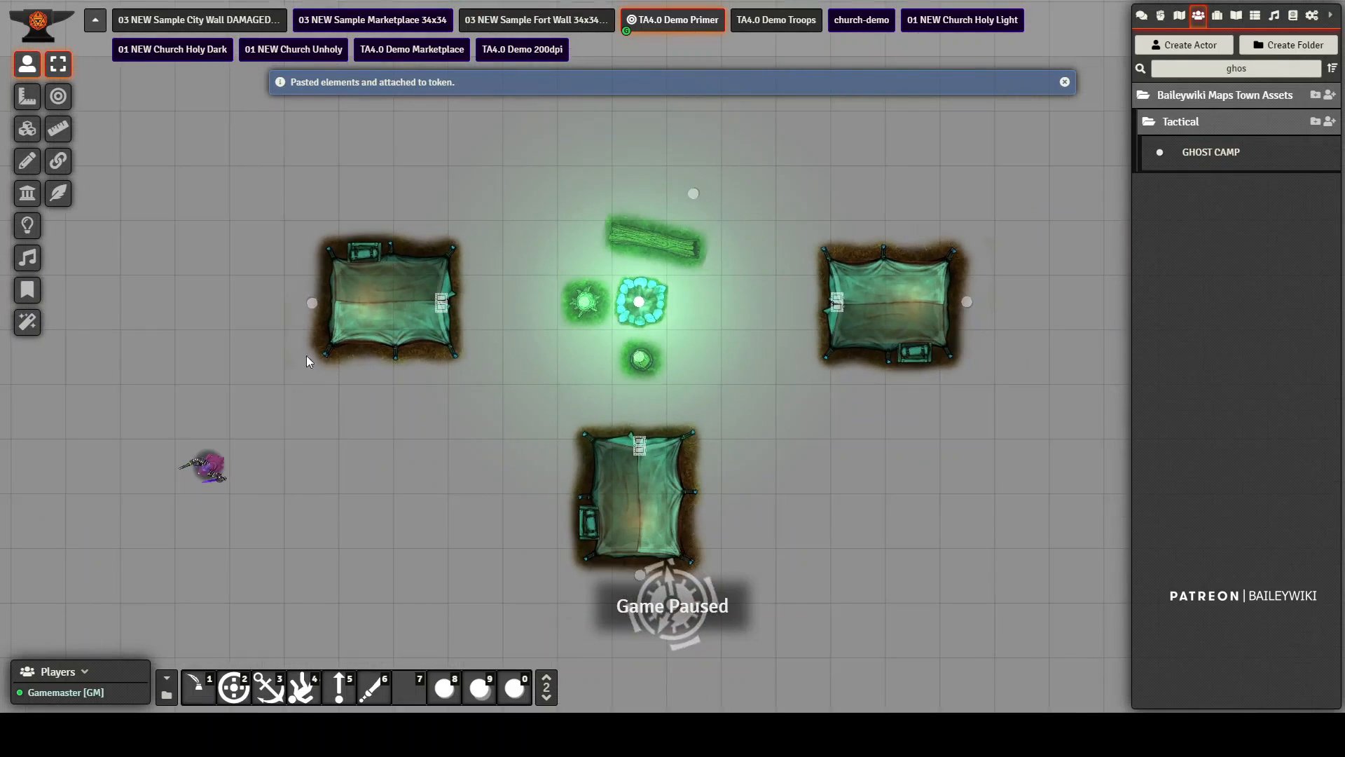
# Step: Move the player token into the ghost camp, walk it up and back down beside the campfire to test the tents' vision blocking, and deselect it
pyautogui.click(196, 471)
pyautogui.moveTo(195, 471); pyautogui.dragTo(478, 402)
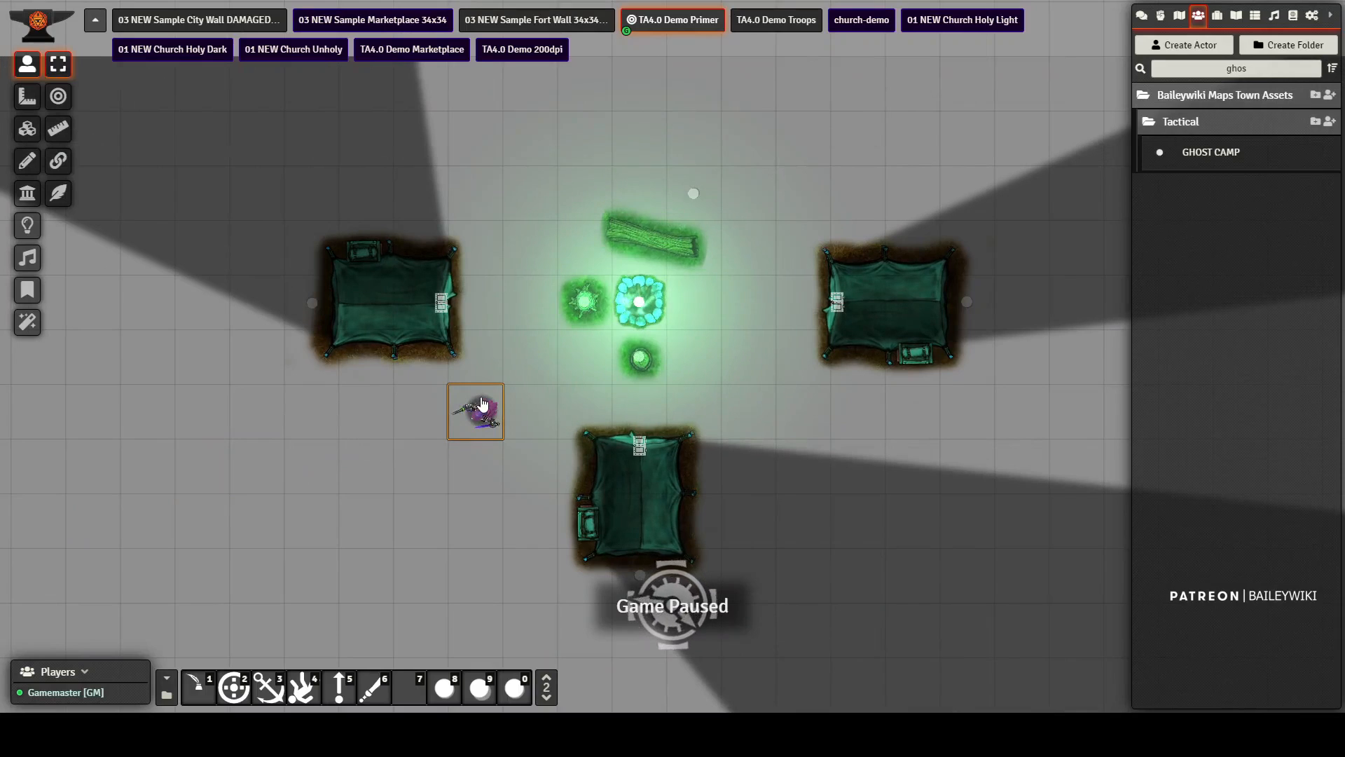
pyautogui.press('Right')
pyautogui.press('Up')
pyautogui.press('Up')
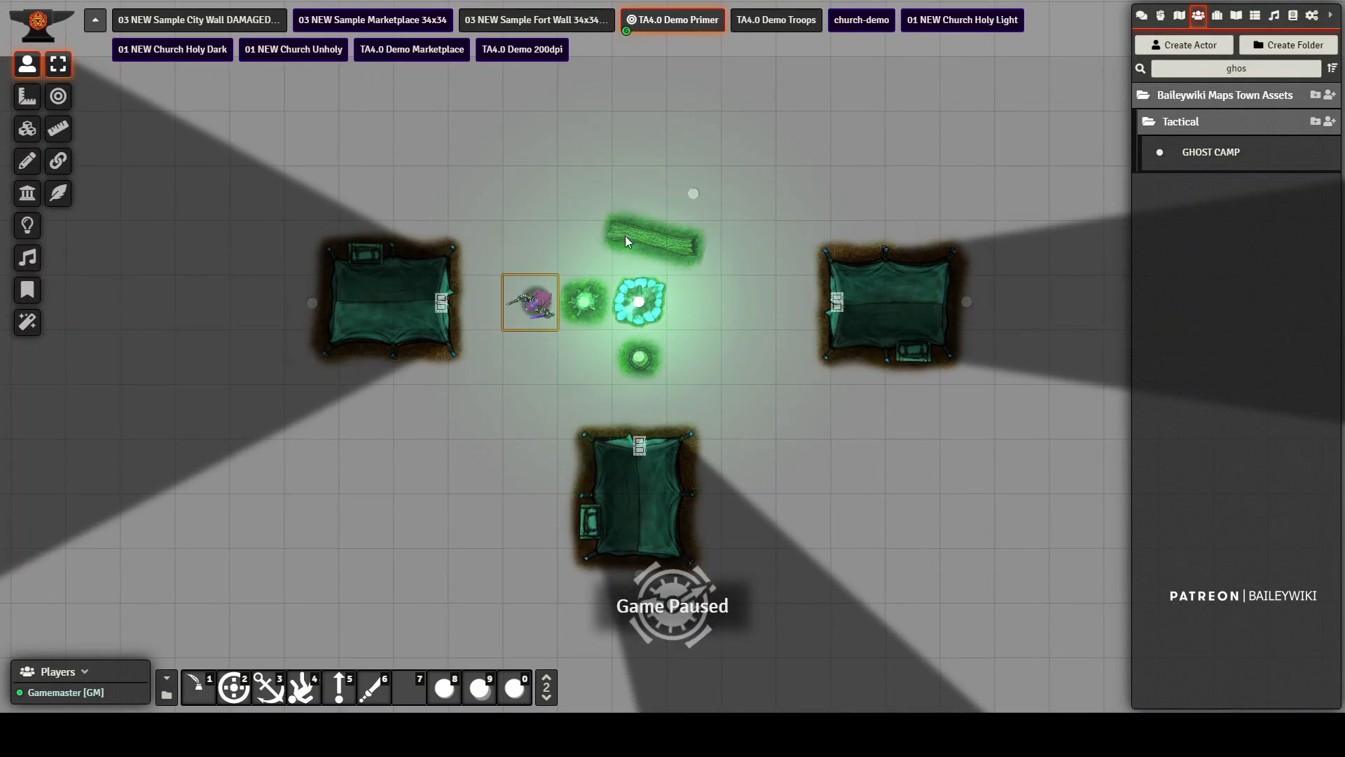
pyautogui.press('Up')
pyautogui.press('Up')
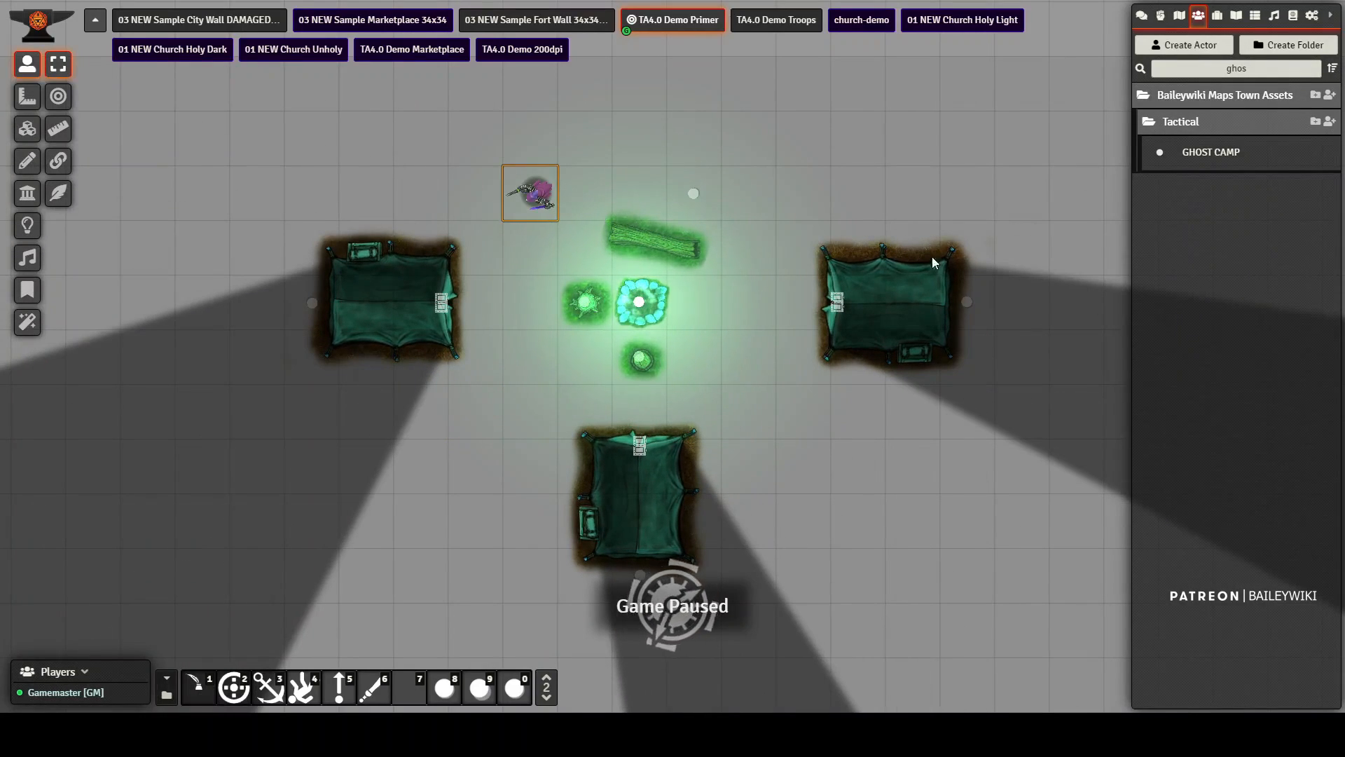
pyautogui.press('Down')
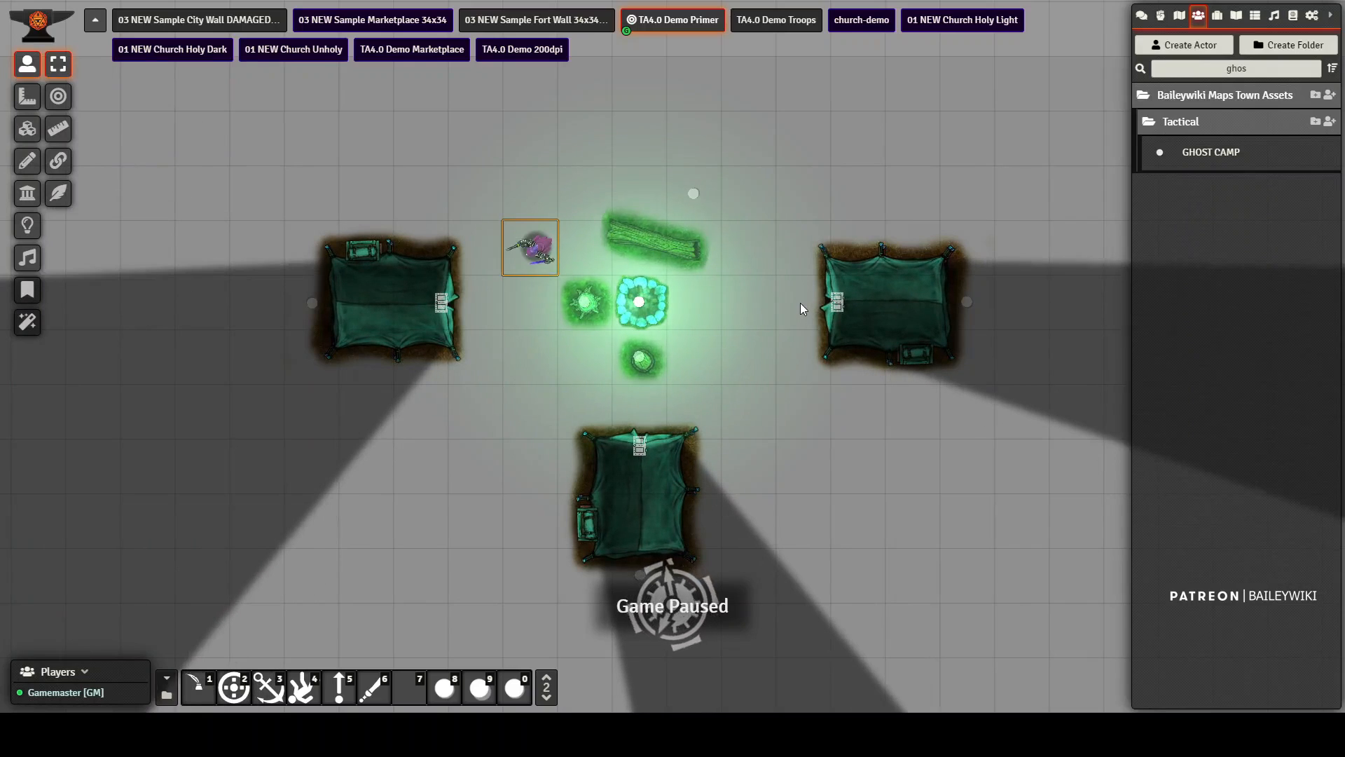
pyautogui.press('Down')
pyautogui.press('Down')
pyautogui.press('Escape')
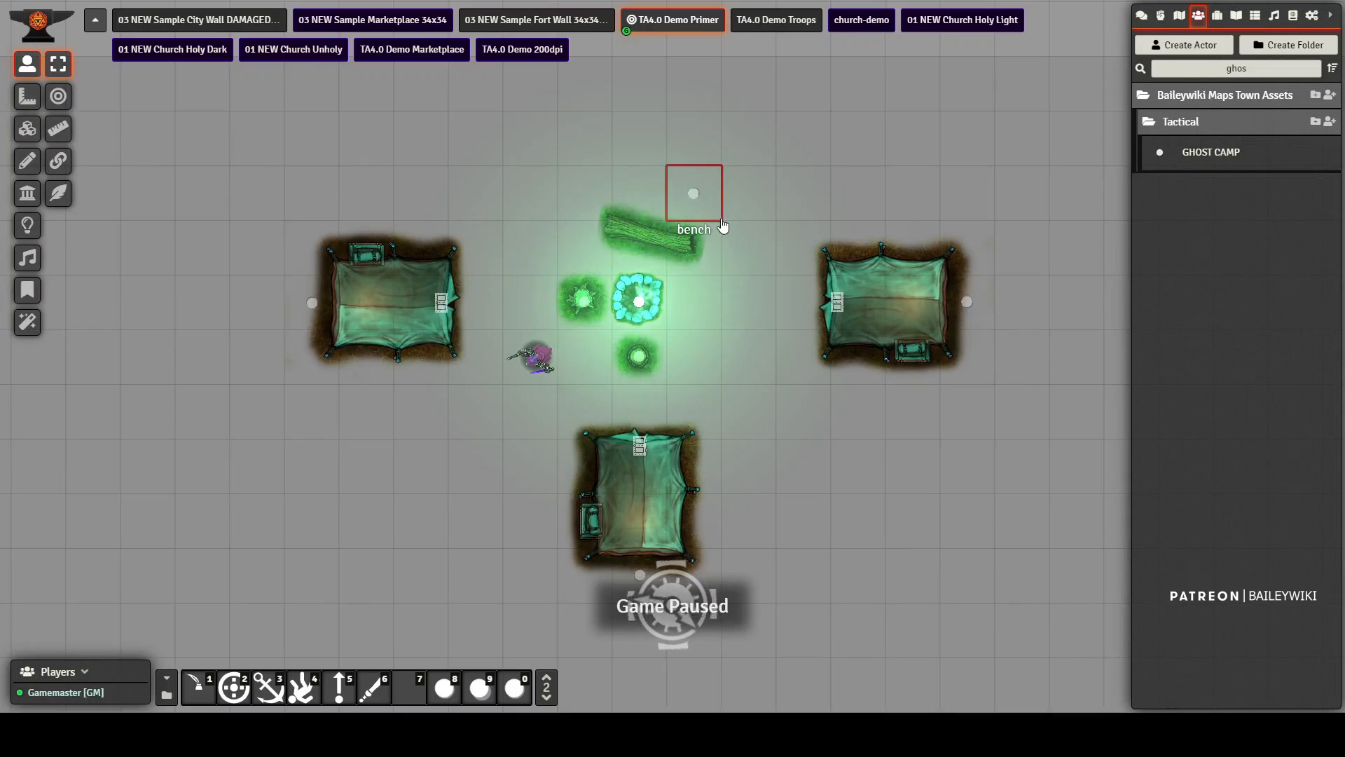
# Step: Review the "So what can you make?" list and the area around the ghost camp in the scene
pyautogui.scroll(-3, 719, 202)
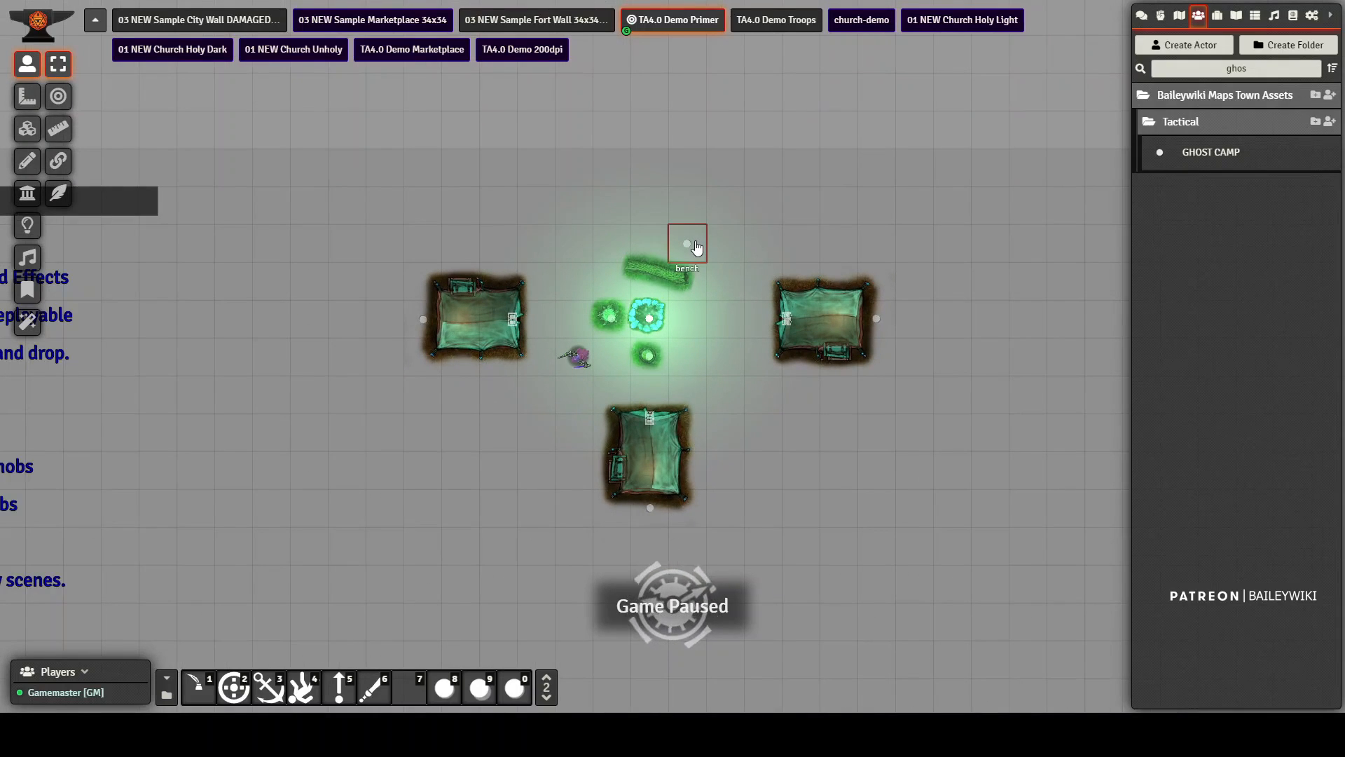
pyautogui.moveTo(326, 379); pyautogui.dragTo(471, 374)
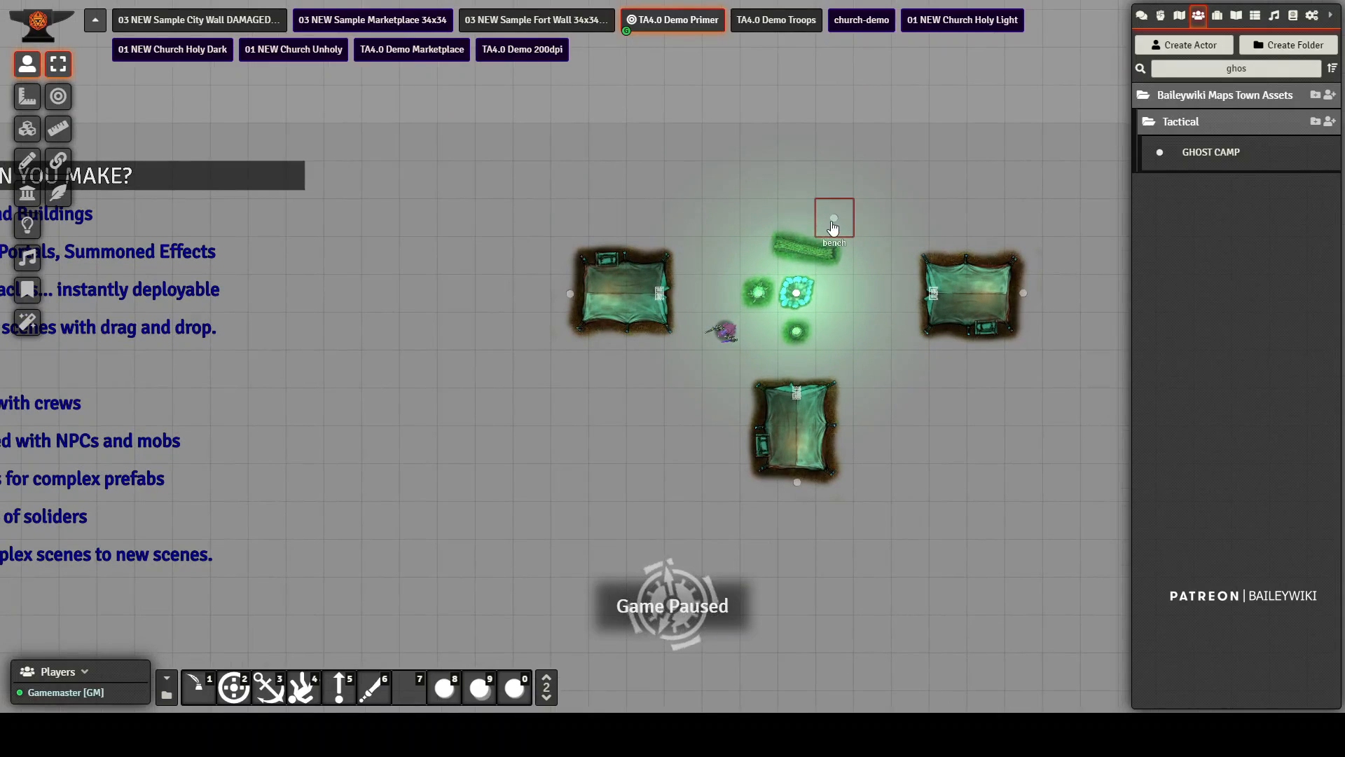
pyautogui.moveTo(385, 288); pyautogui.dragTo(537, 250)
pyautogui.moveTo(211, 299); pyautogui.dragTo(410, 288)
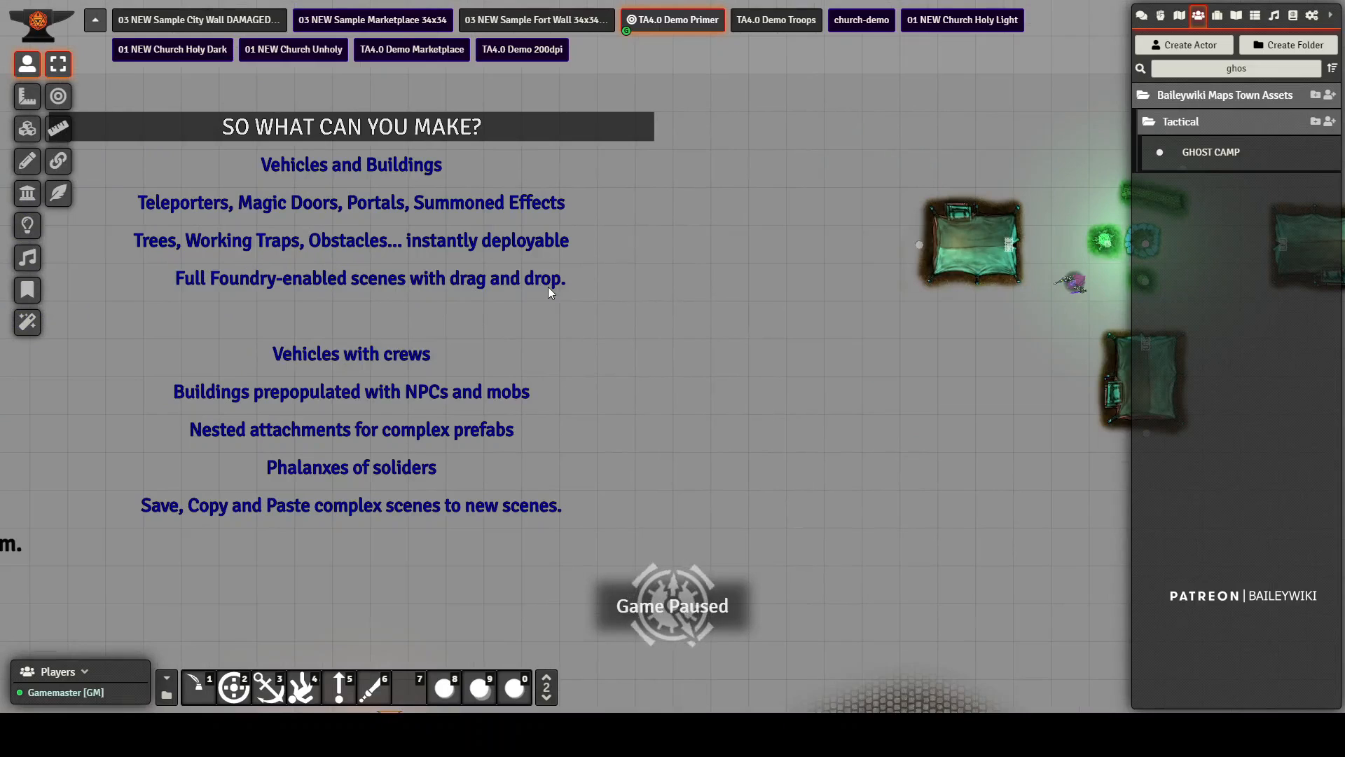
pyautogui.moveTo(930, 455); pyautogui.dragTo(891, 403)
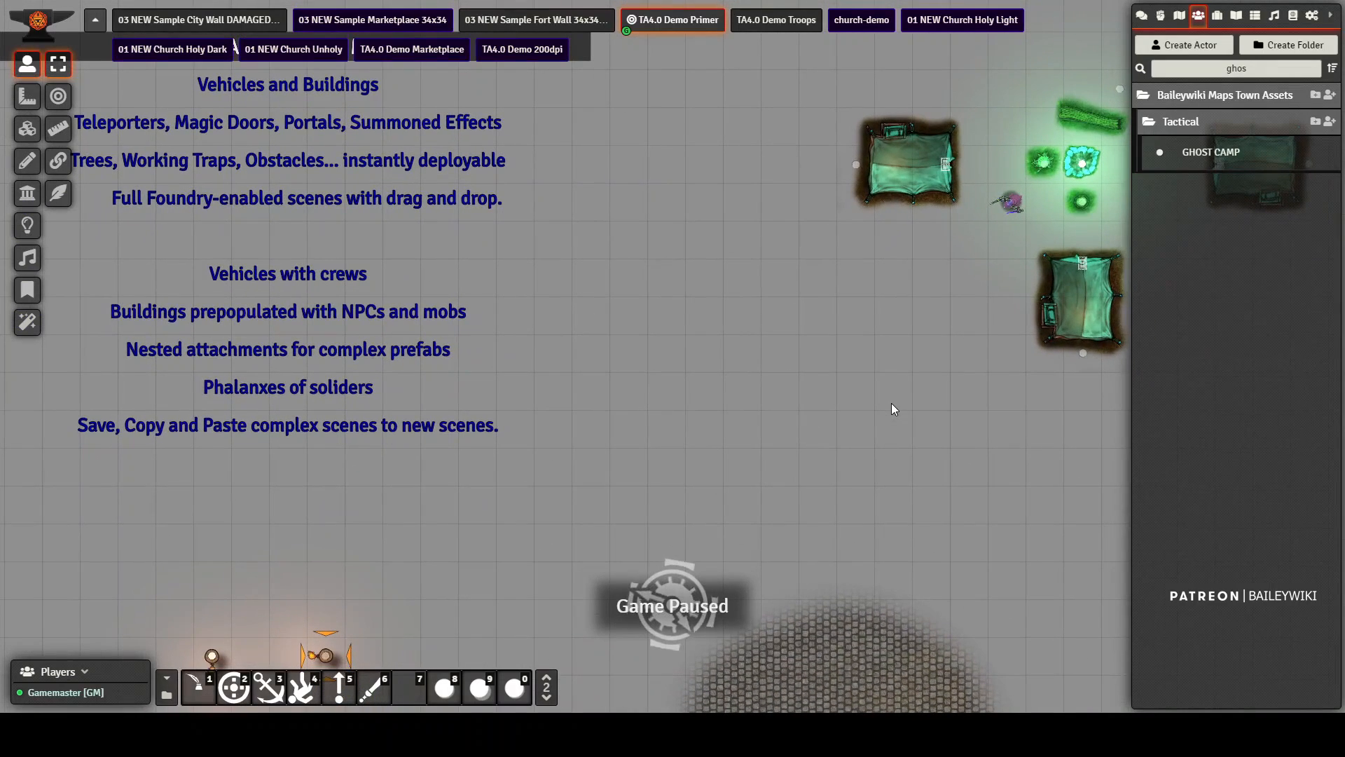
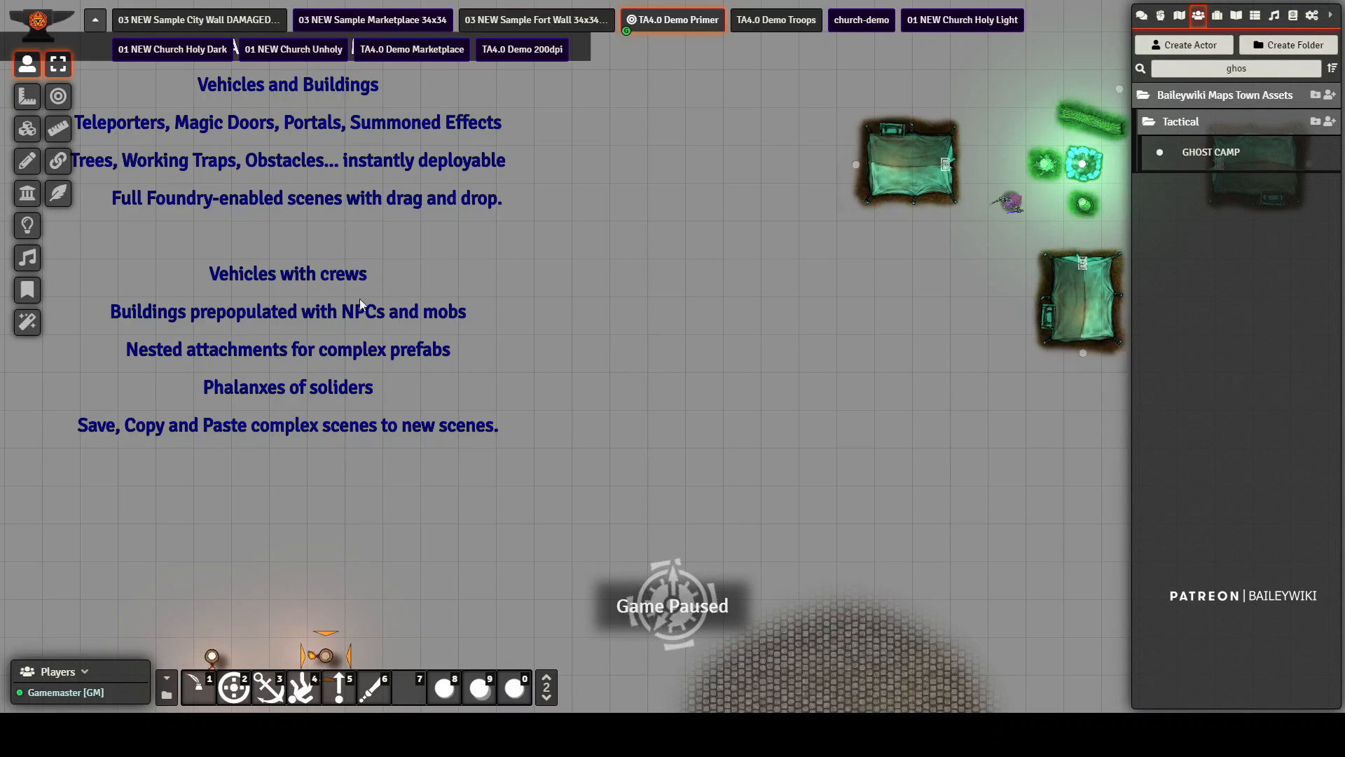
pyautogui.scroll(-5, 596, 423)
pyautogui.moveTo(425, 509); pyautogui.dragTo(728, 249)
pyautogui.moveTo(814, 375); pyautogui.dragTo(636, 531)
pyautogui.moveTo(736, 293); pyautogui.dragTo(868, 132)
pyautogui.moveTo(460, 543)
pyautogui.mouseDown()
pyautogui.moveTo(569, 346)
pyautogui.moveTo(336, 690)
pyautogui.mouseUp()
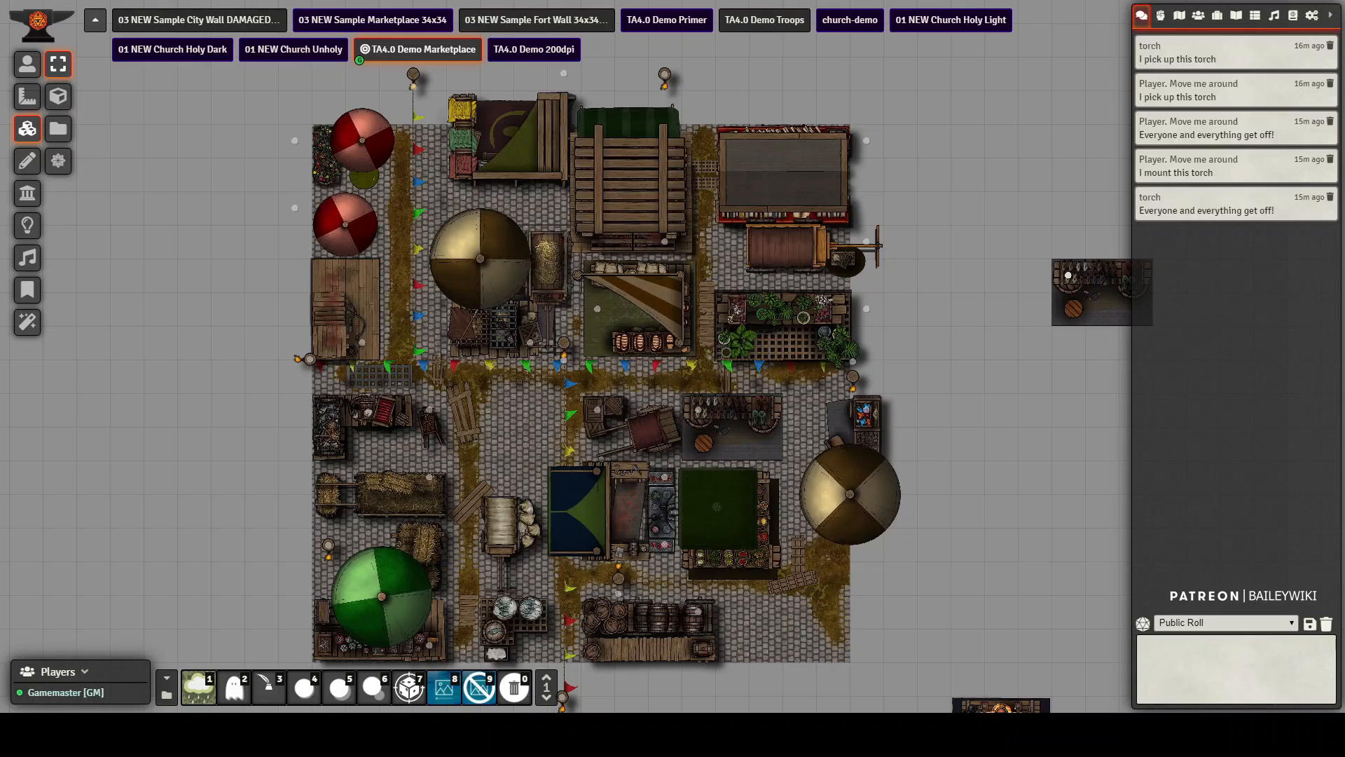
# Step: Inspect the walls, tiles, ambient sounds, lights and tokens of the marketplace scene in turn
pyautogui.click(28, 192)
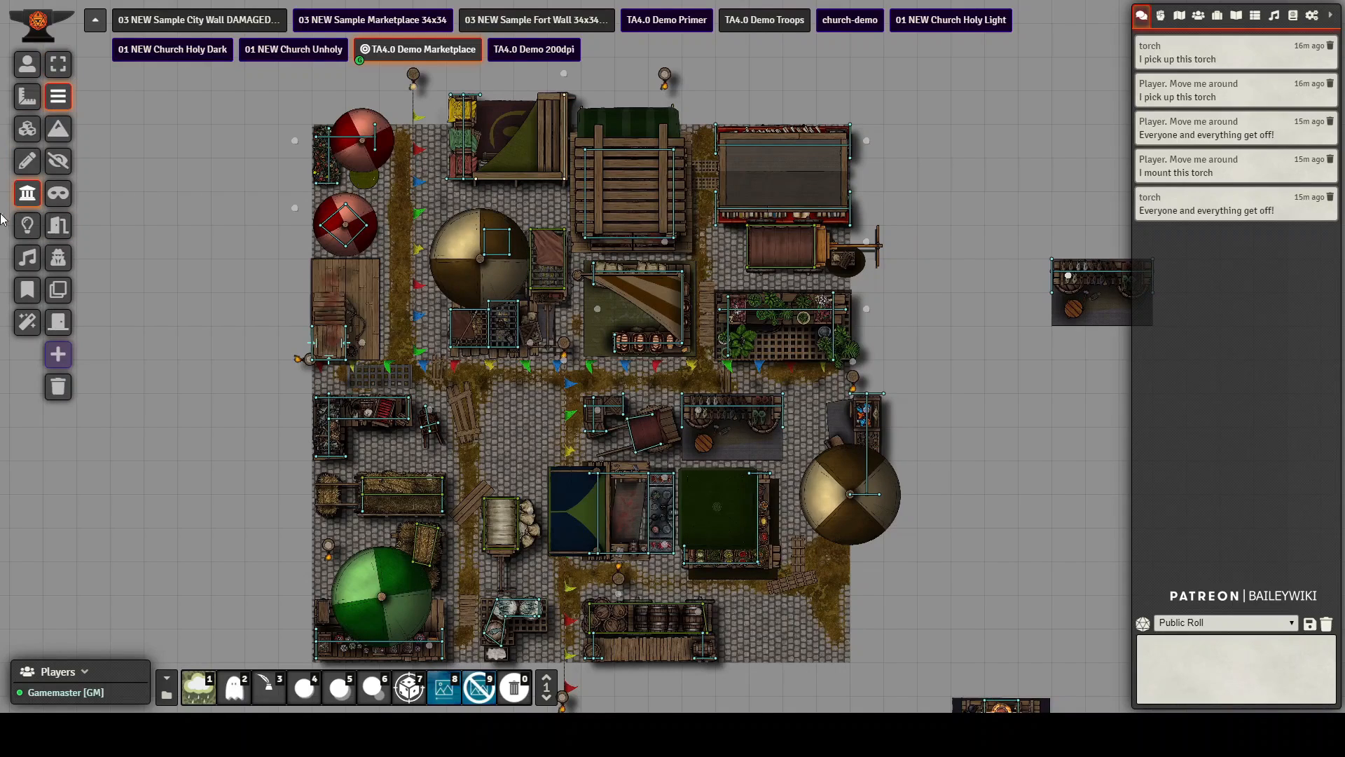
pyautogui.click(28, 129)
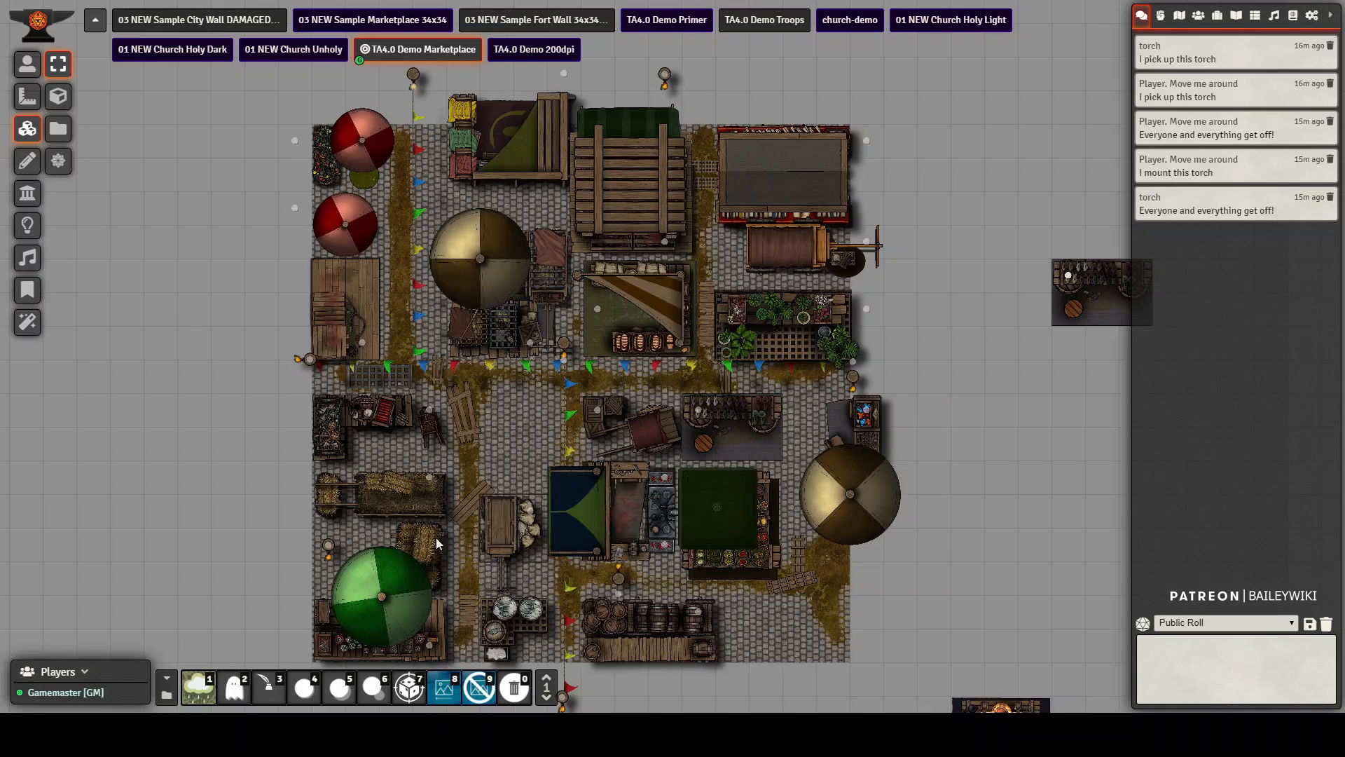
pyautogui.click(29, 259)
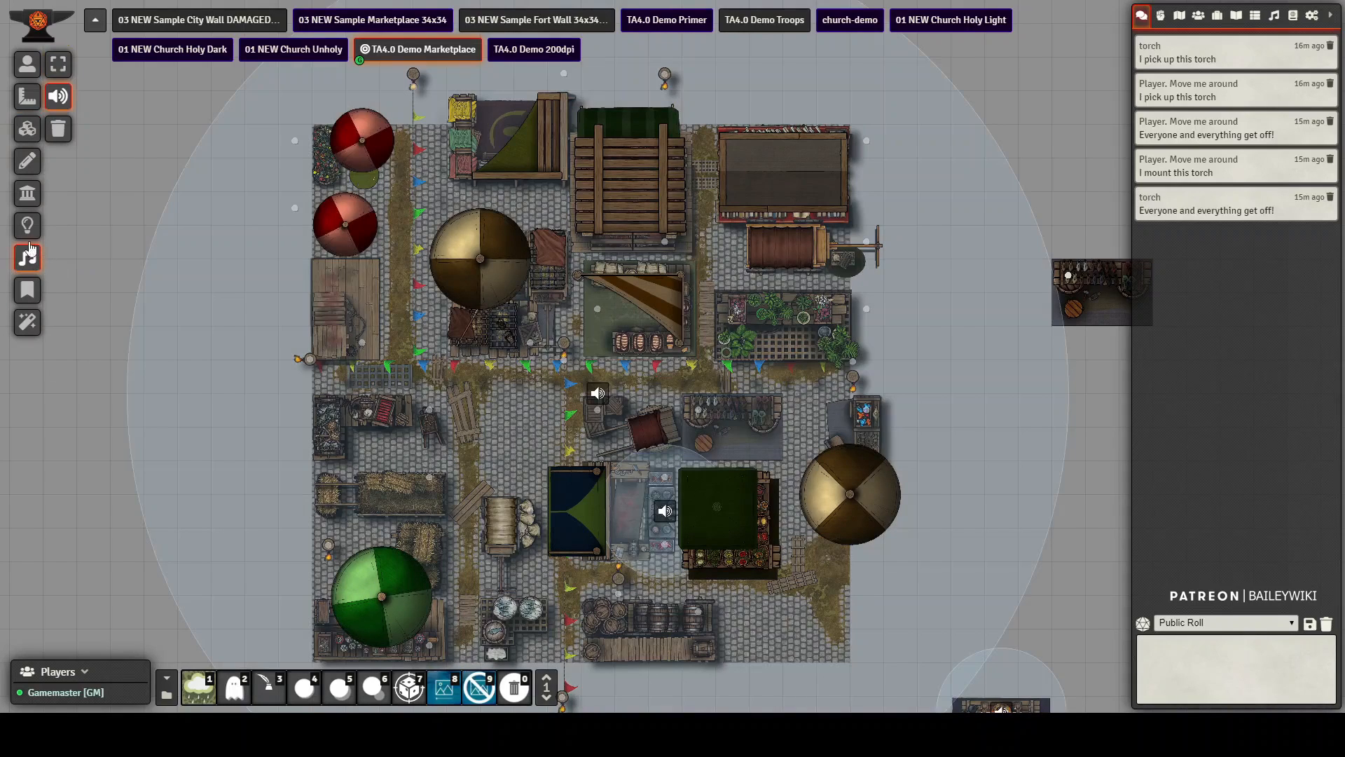
pyautogui.click(26, 226)
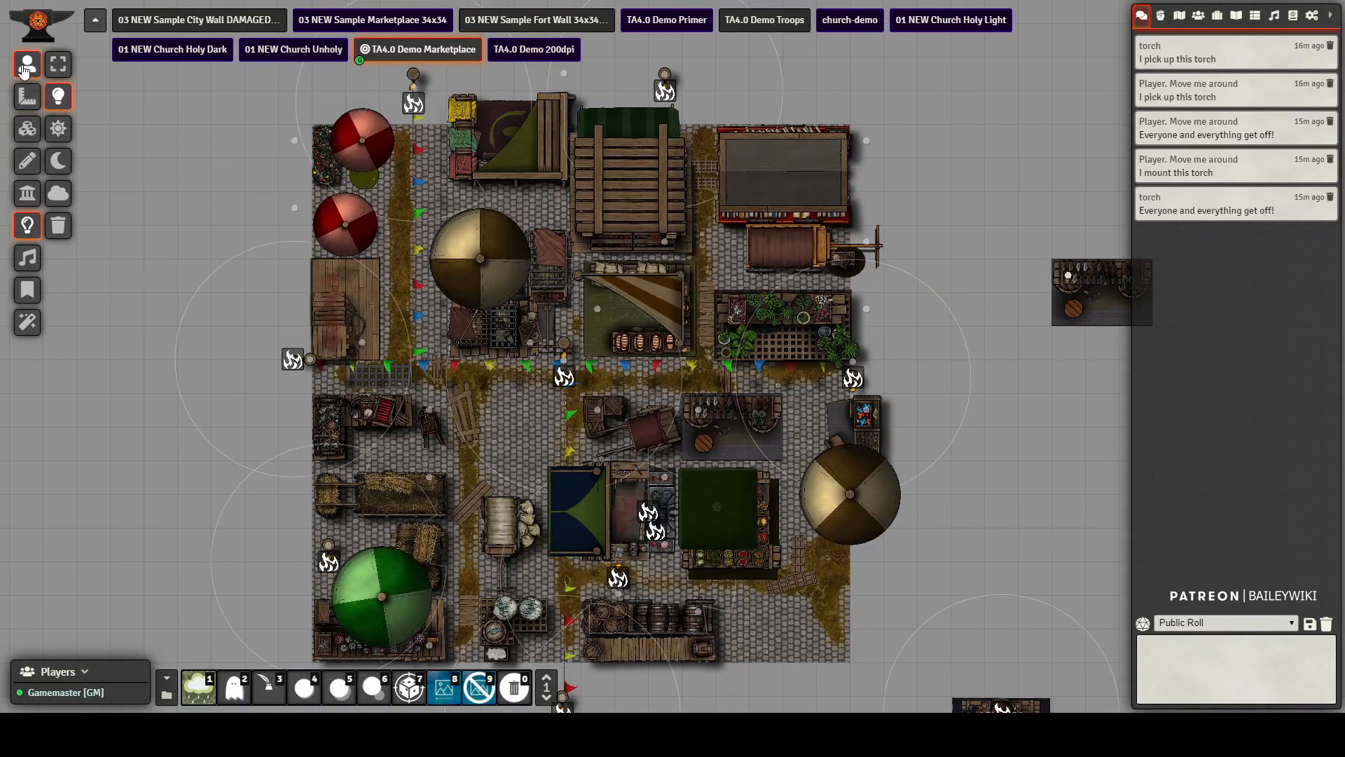
pyautogui.click(26, 64)
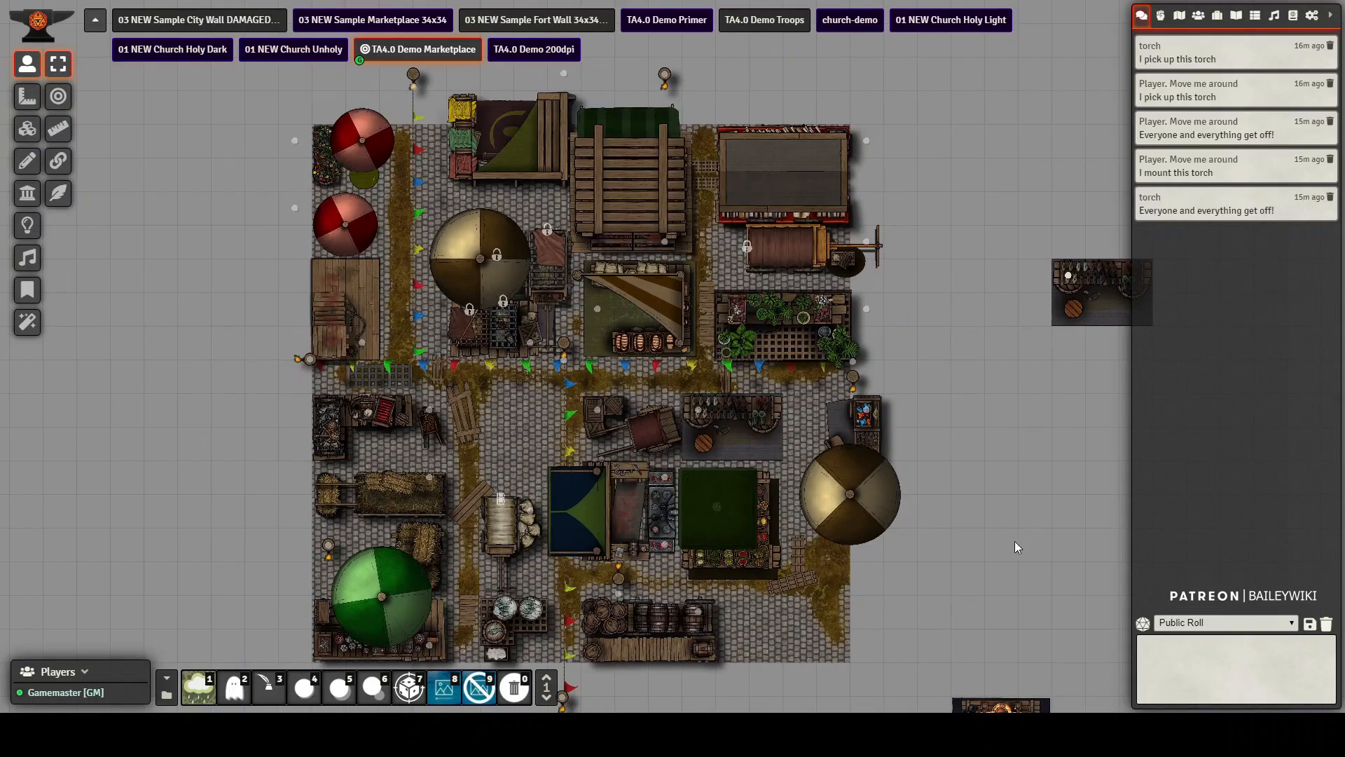
# Step: Move the fire light onto the glowing forge of the small stall outside the marketplace
pyautogui.moveTo(928, 585); pyautogui.dragTo(828, 389)
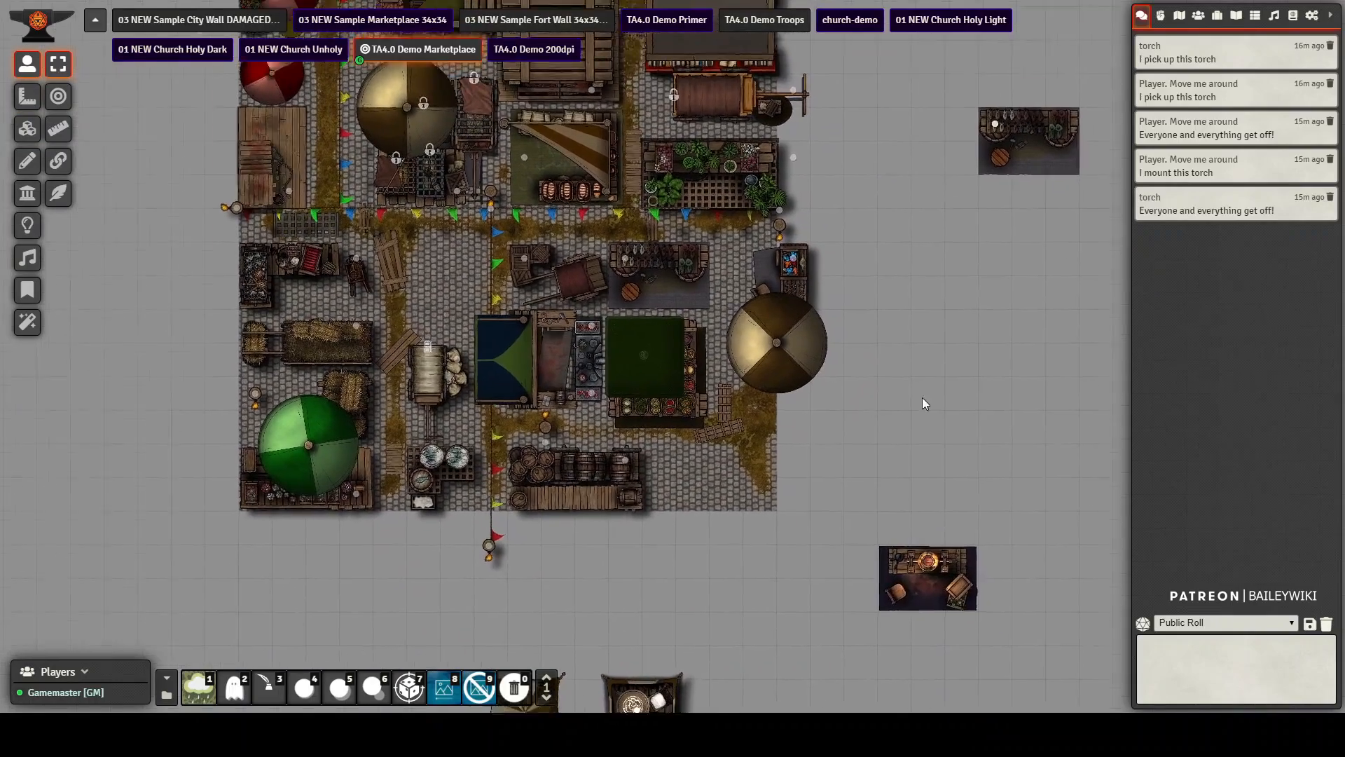
pyautogui.moveTo(923, 398); pyautogui.dragTo(810, 277)
pyautogui.scroll(3, 918, 433)
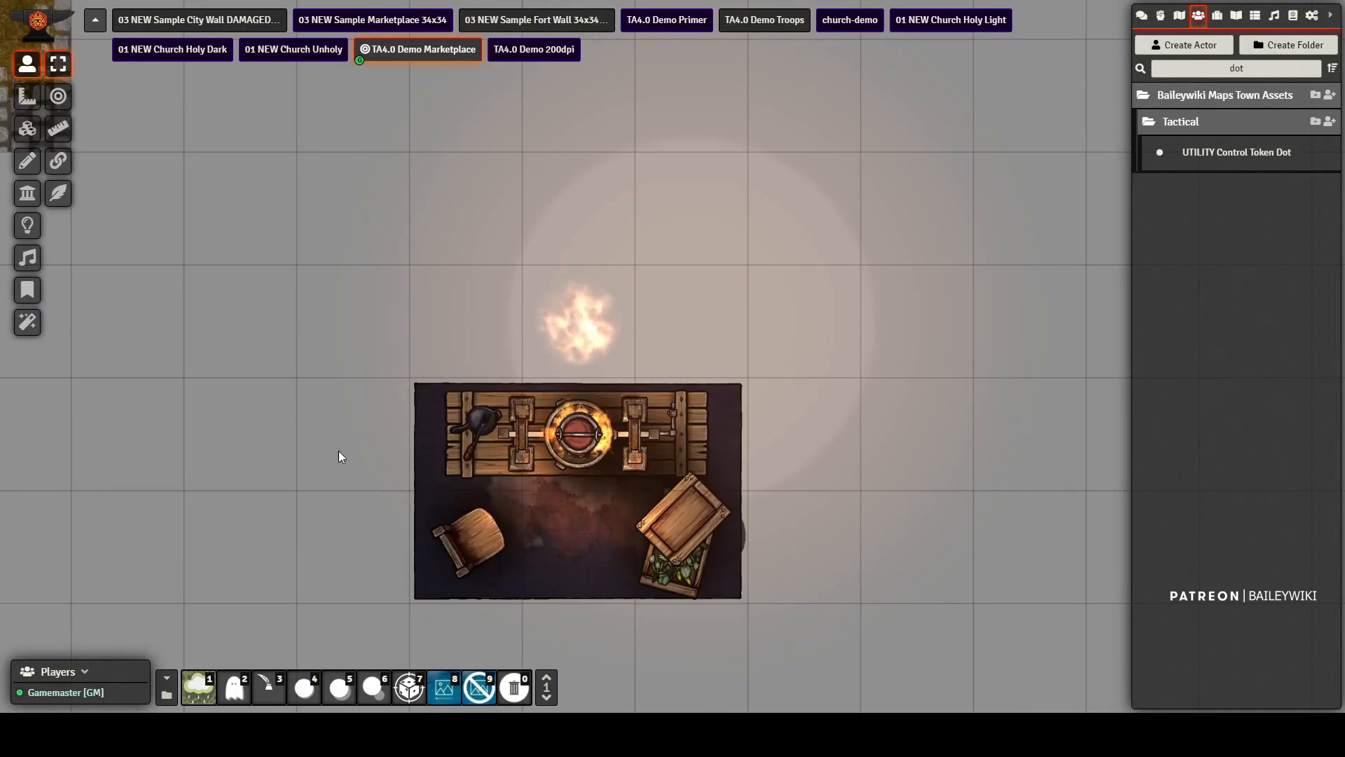
pyautogui.moveTo(285, 401); pyautogui.dragTo(325, 358)
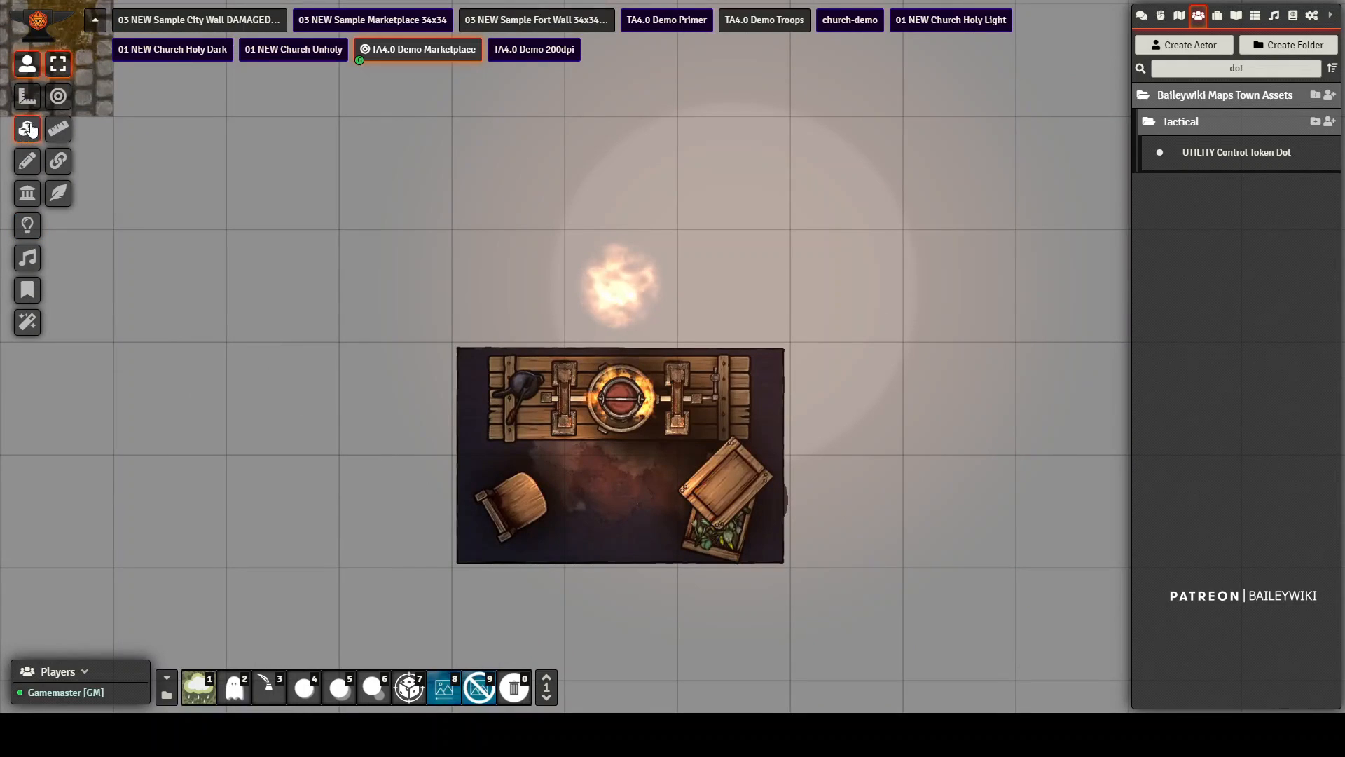
pyautogui.click(27, 225)
pyautogui.moveTo(733, 286); pyautogui.dragTo(628, 393)
pyautogui.moveTo(622, 290); pyautogui.dragTo(624, 396)
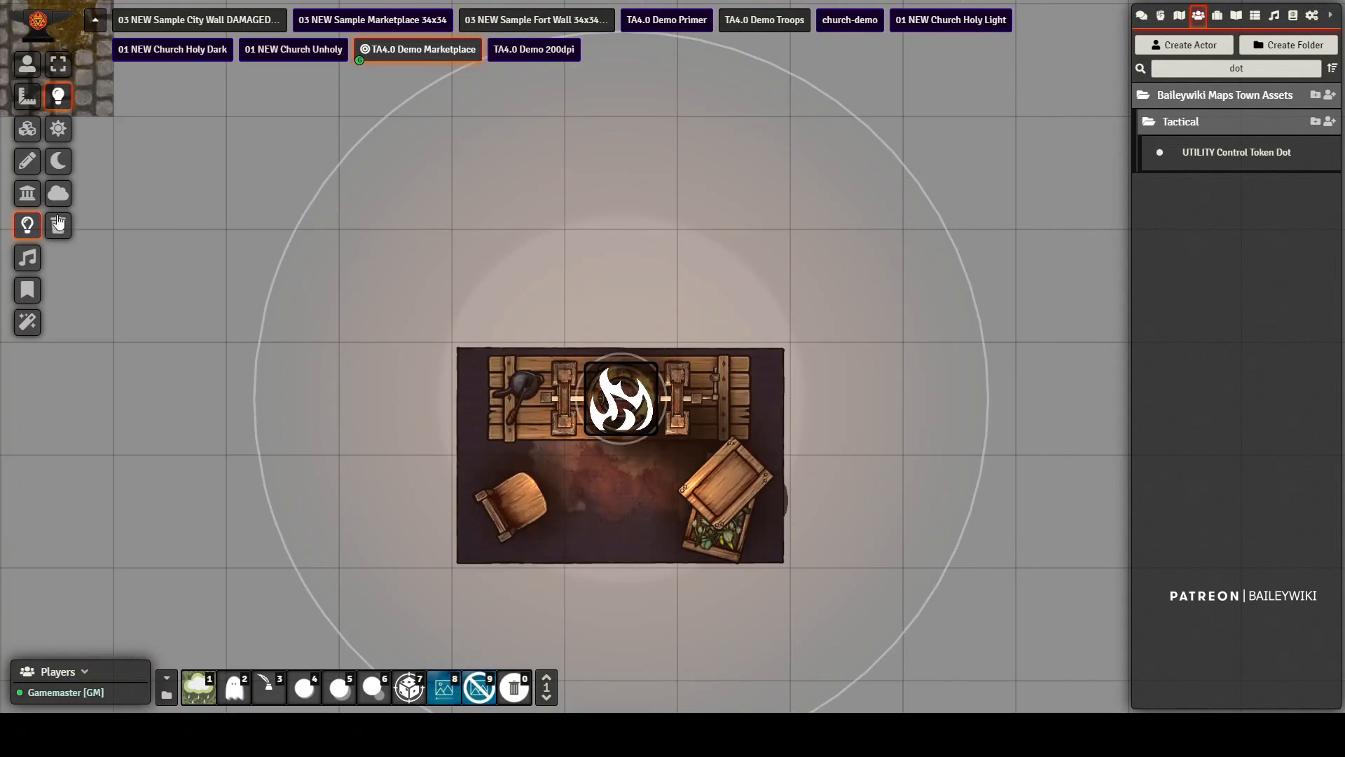
# Step: Check the forge stall's walls and move its ambient sound onto the glowing forge
pyautogui.click(27, 194)
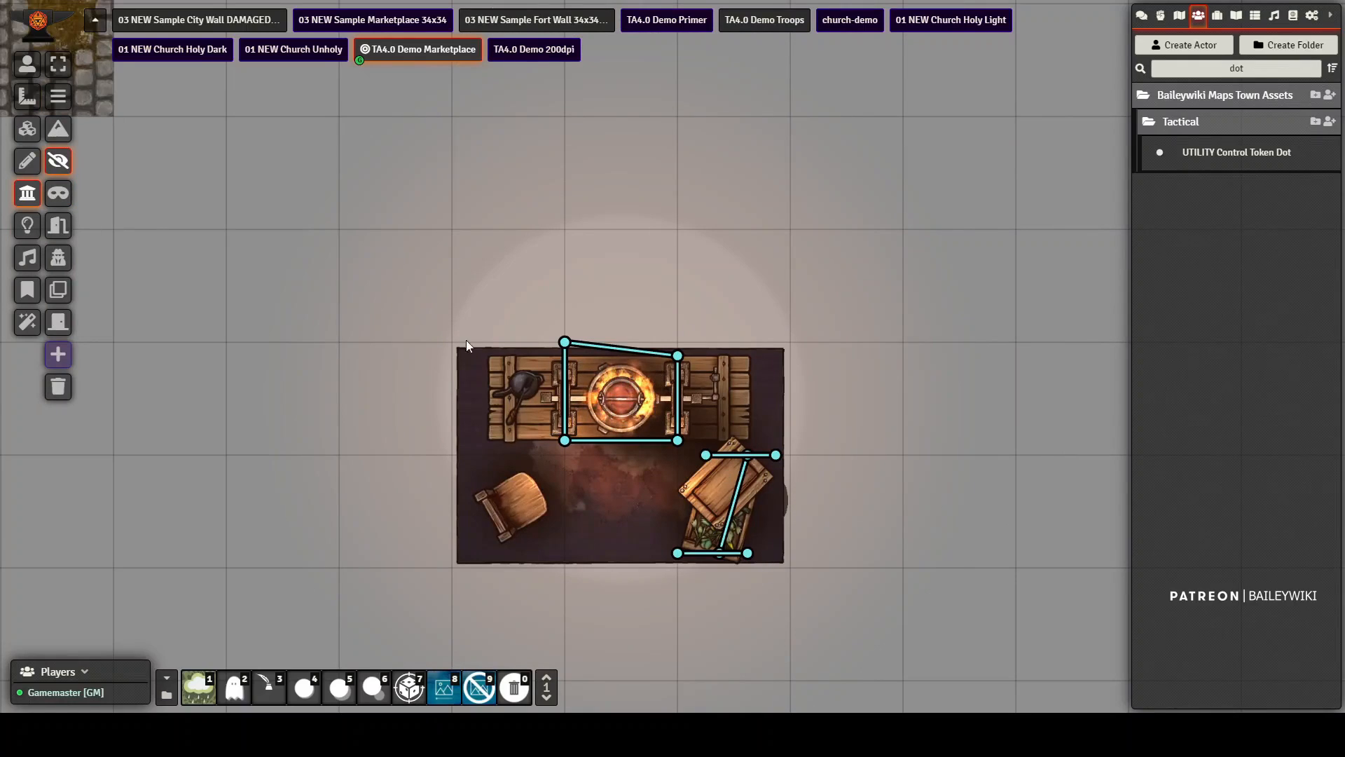
pyautogui.click(26, 257)
pyautogui.moveTo(599, 498); pyautogui.dragTo(628, 399)
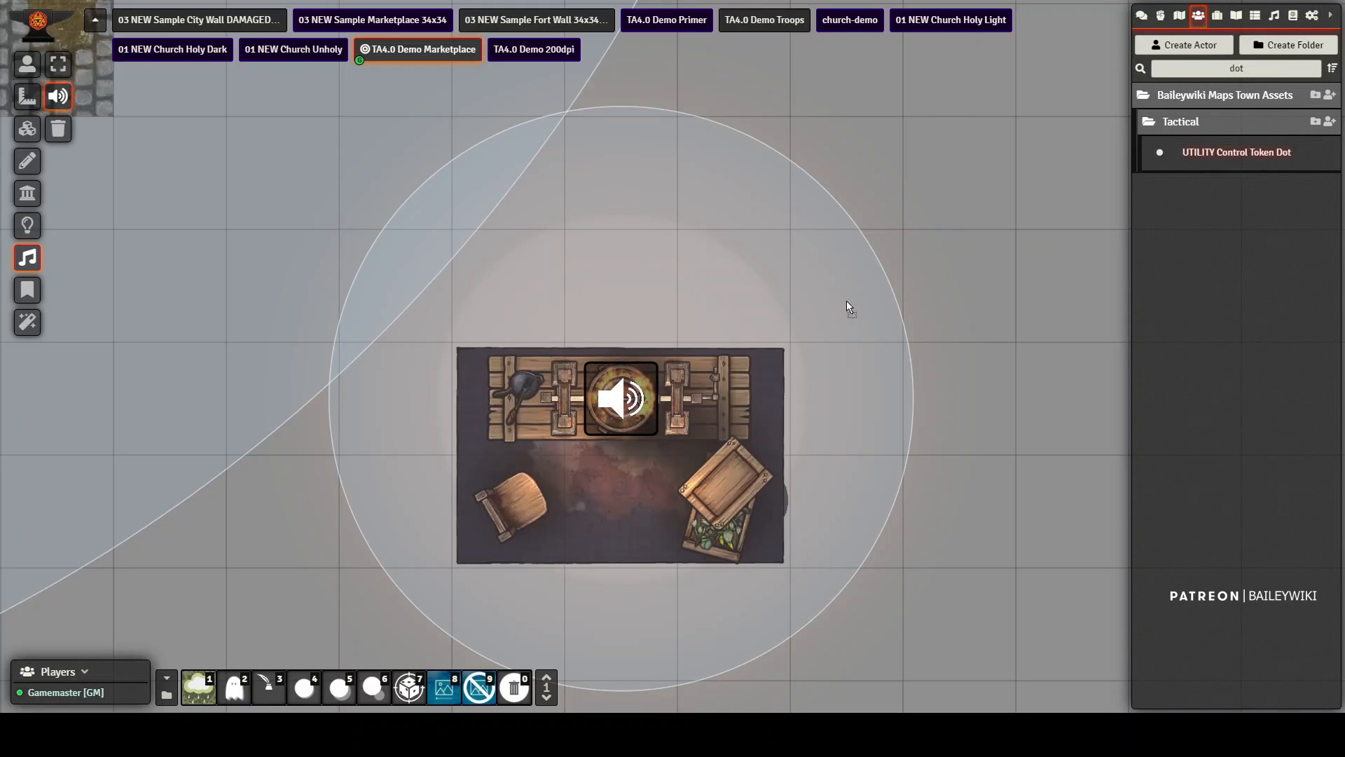
# Step: Place a hidden UTILITY Control Token Dot beside the forge stall and name the token "food vendor"
pyautogui.moveTo(840, 300); pyautogui.dragTo(848, 298)
pyautogui.rightClick(887, 272)
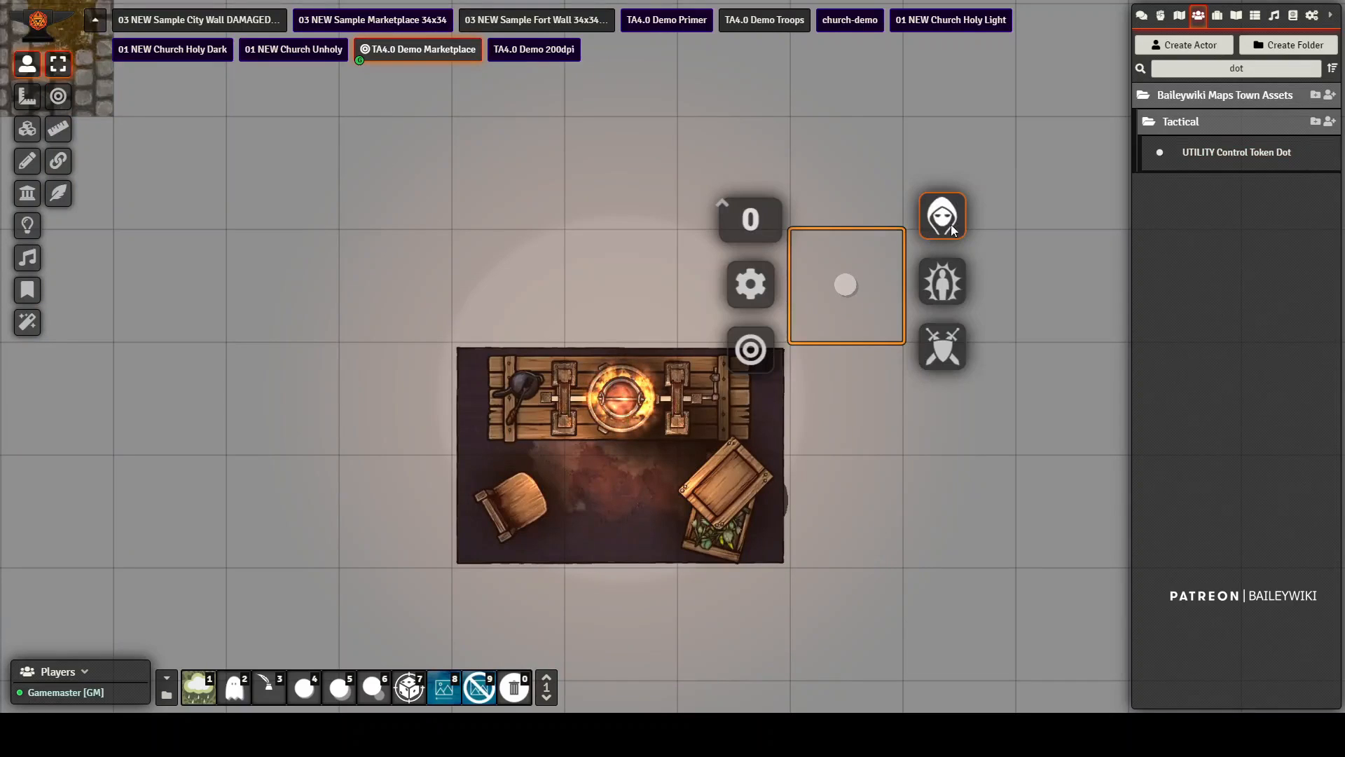
pyautogui.doubleClick(843, 290)
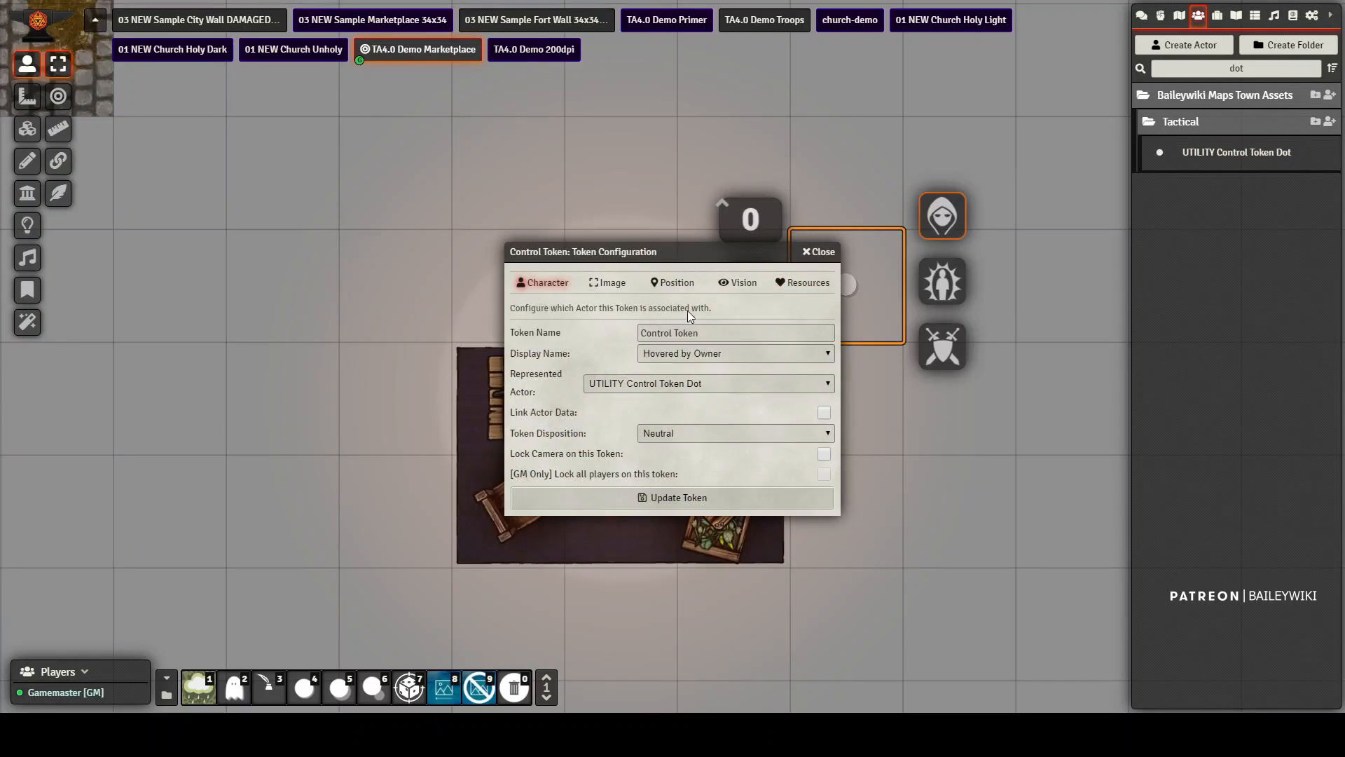
pyautogui.write('food')
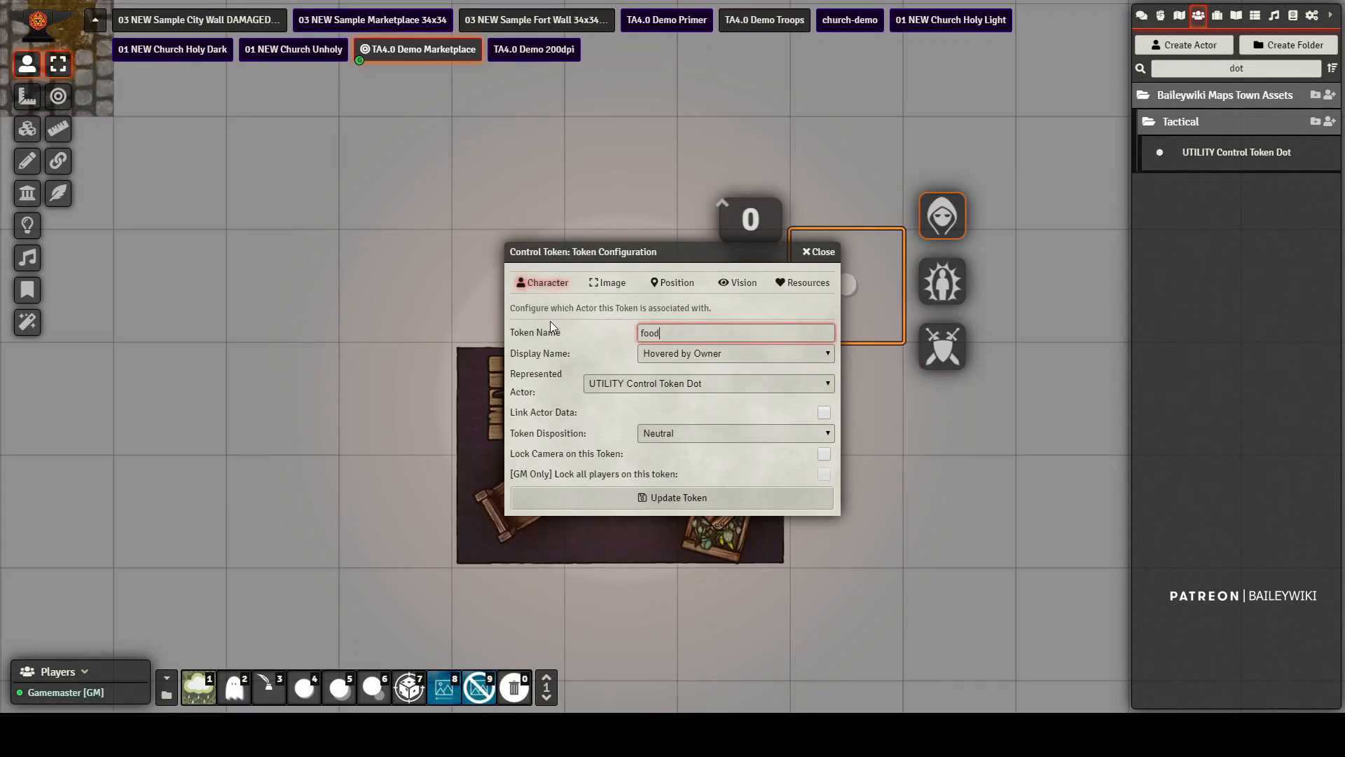
pyautogui.write(' vendor')
pyautogui.press('Return')
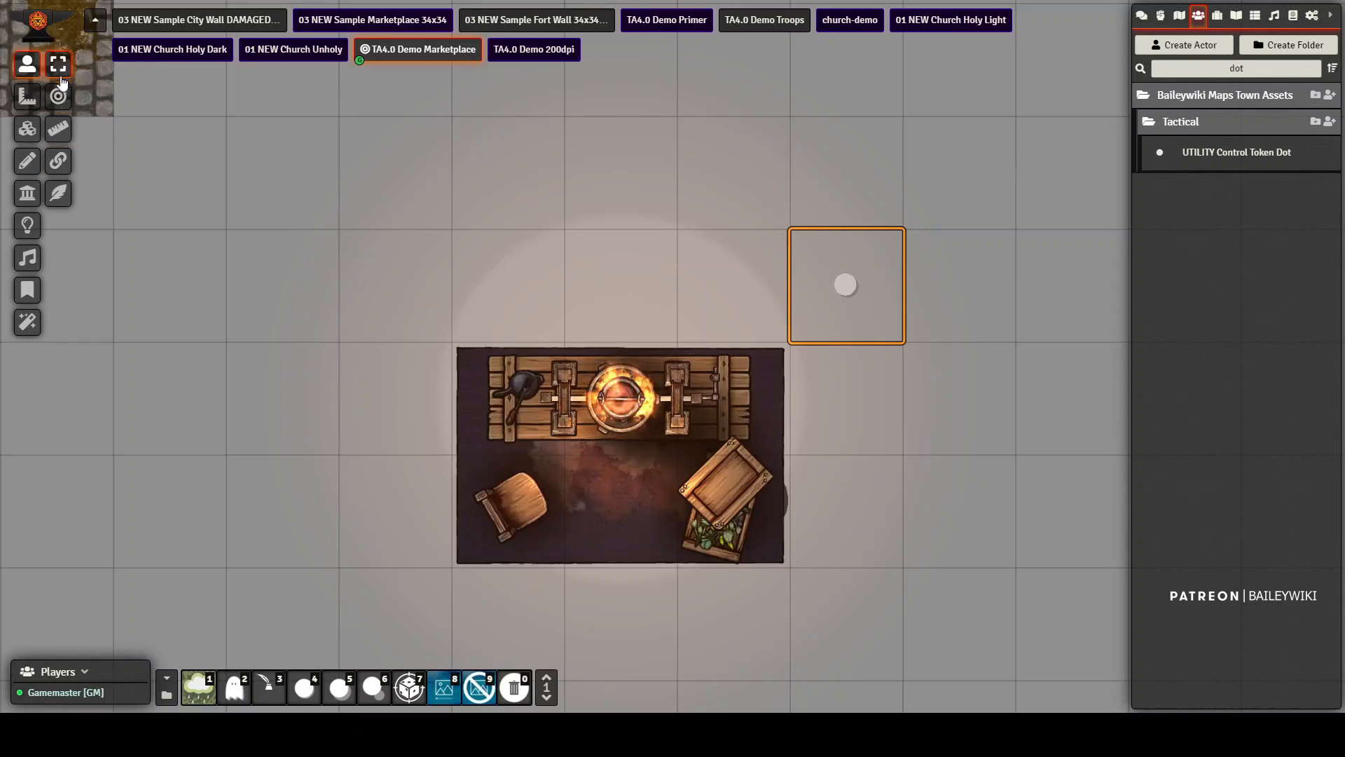
# Step: Attach the elements on all layers of the forge stall to the food vendor token using Quick Edit's layer selection
pyautogui.click(56, 163)
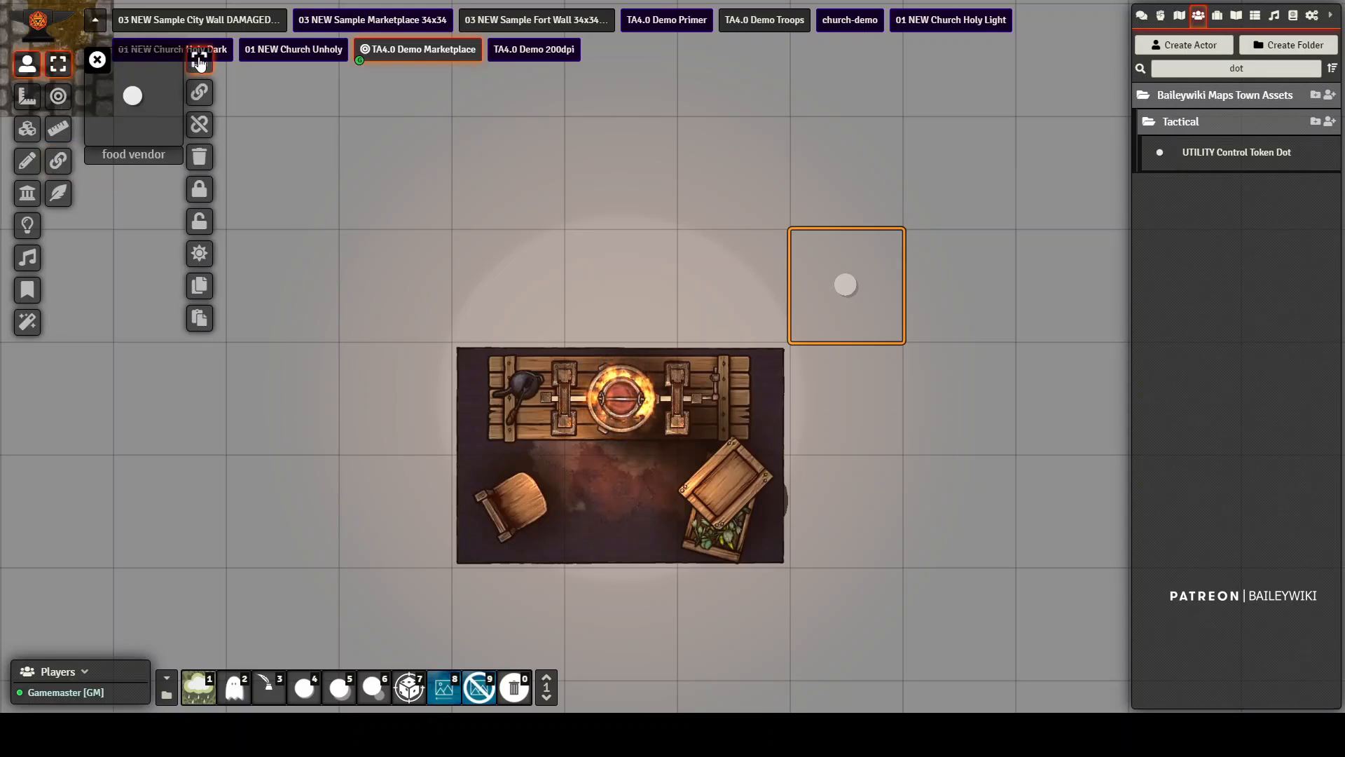
pyautogui.click(199, 62)
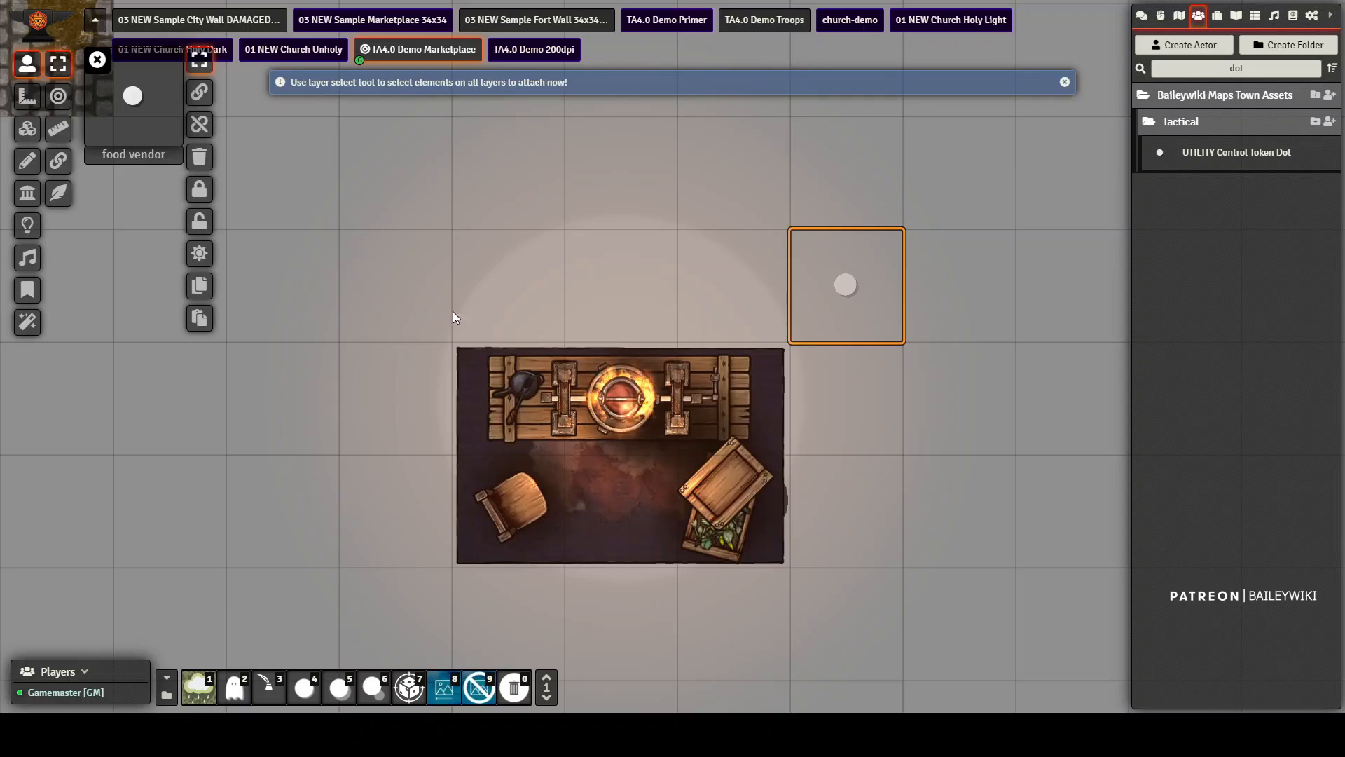
pyautogui.moveTo(385, 202); pyautogui.dragTo(918, 644)
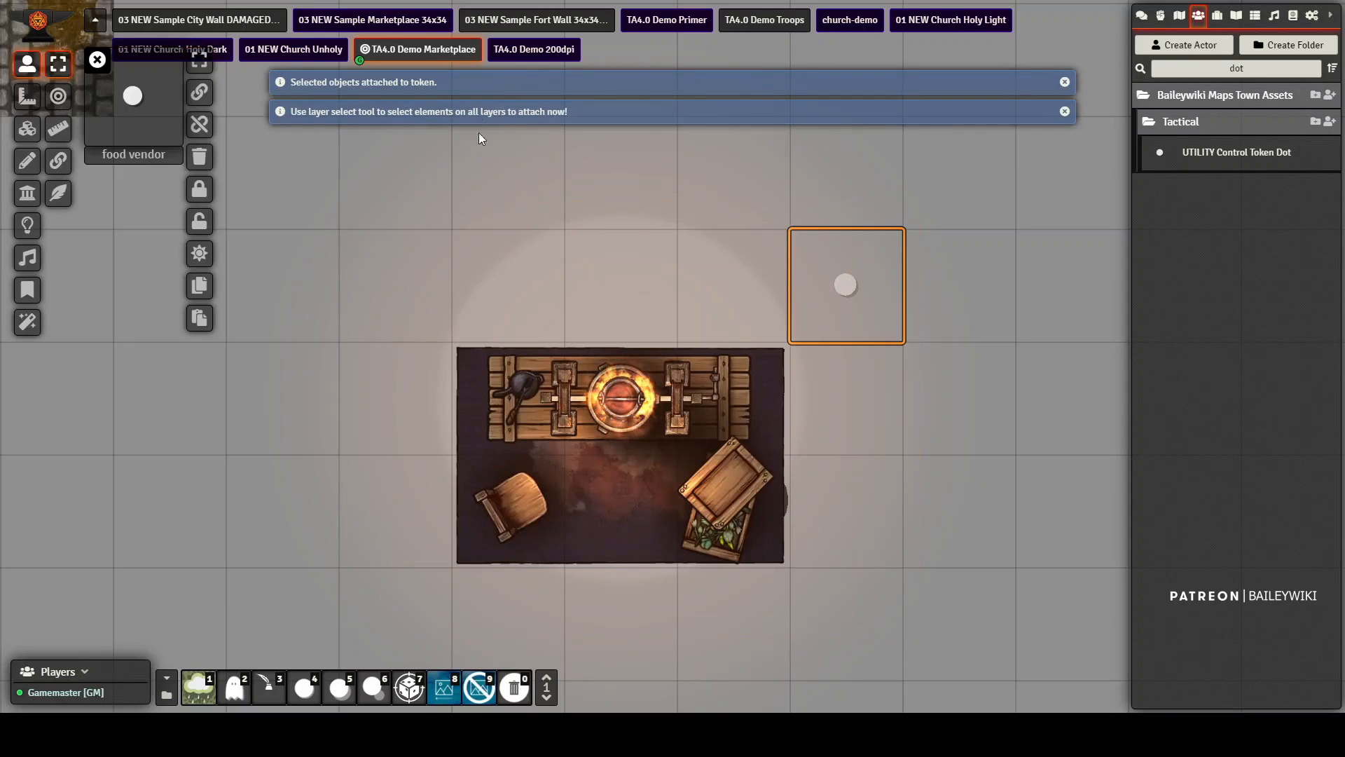
pyautogui.click(99, 62)
# Step: Test the attachment by moving the food vendor token, checking the stall's walls and ambient sound, and moving the token back
pyautogui.moveTo(847, 285); pyautogui.dragTo(747, 288)
pyautogui.moveTo(735, 222); pyautogui.dragTo(733, 148)
pyautogui.click(26, 195)
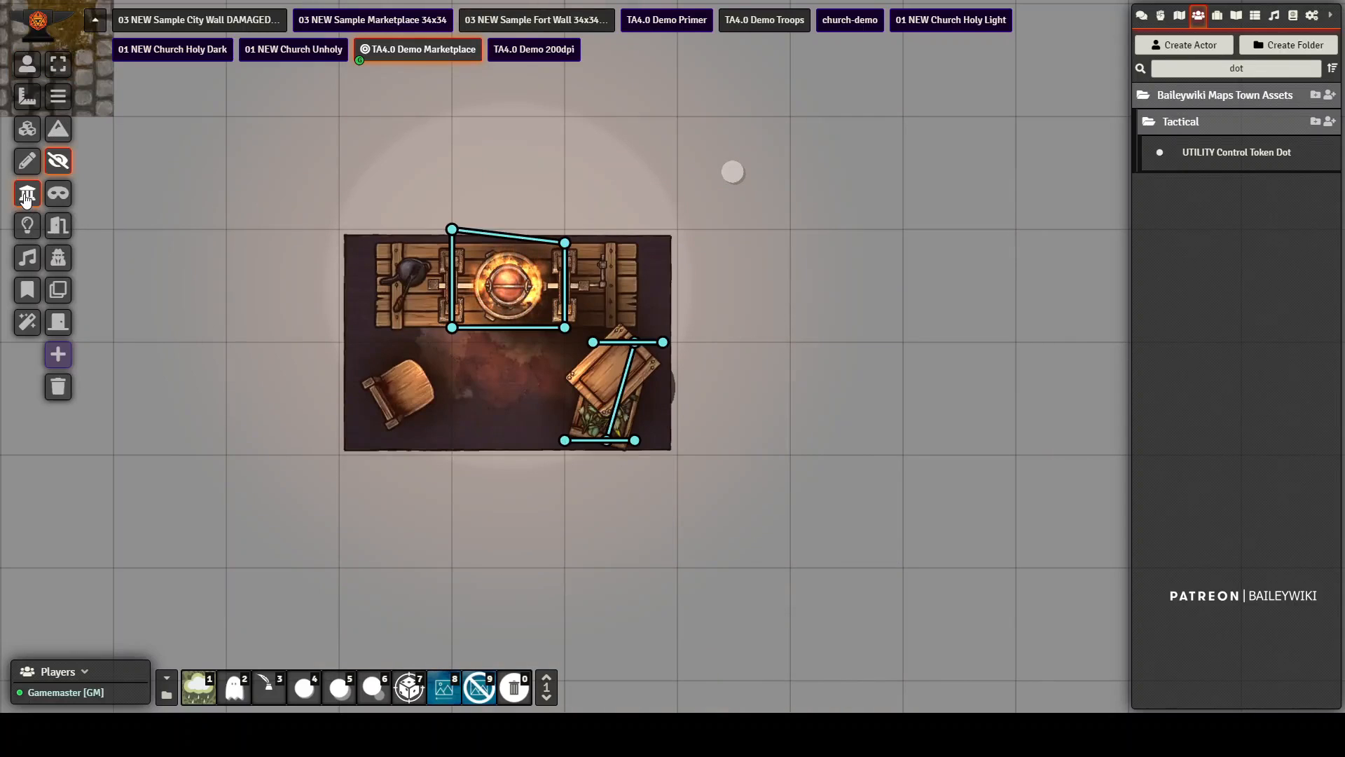
pyautogui.click(26, 258)
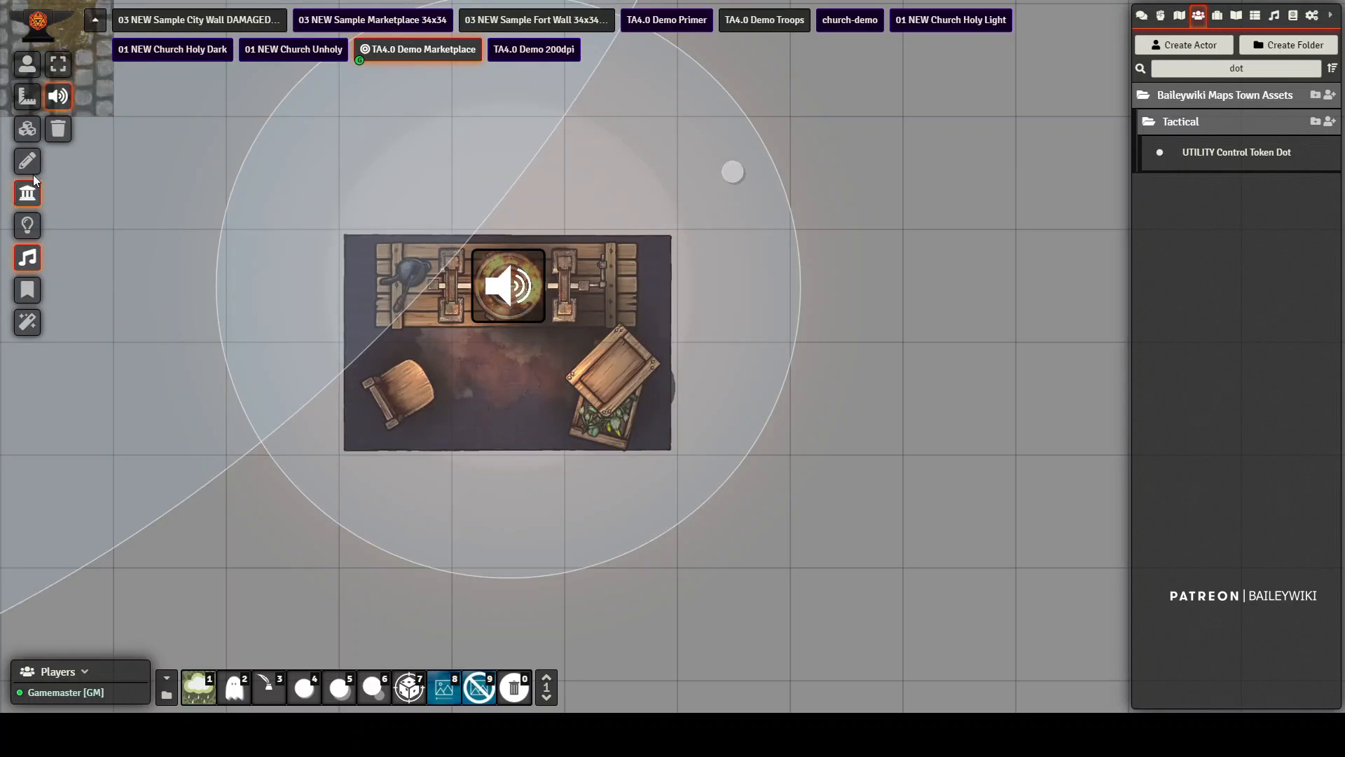
pyautogui.click(26, 63)
pyautogui.moveTo(761, 192); pyautogui.dragTo(852, 269)
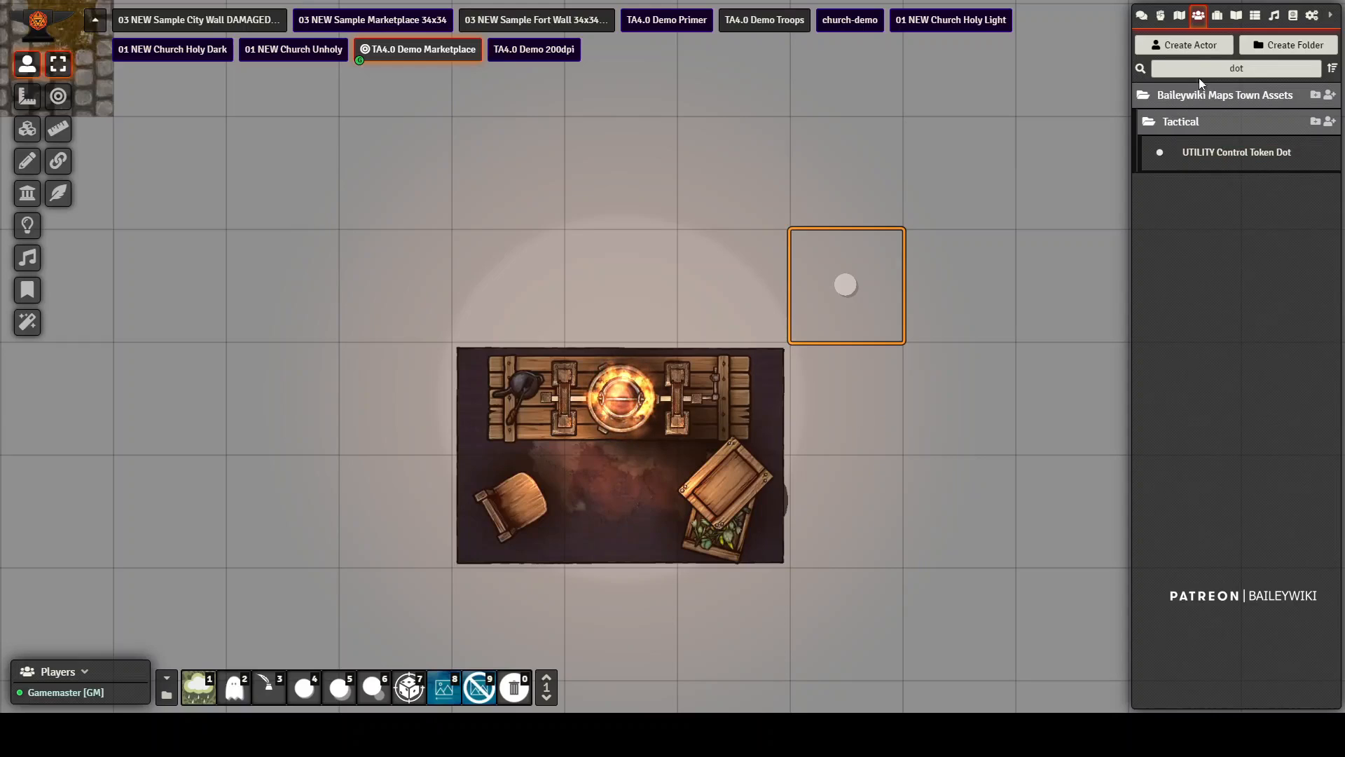
# Step: Duplicate the UTILITY Control Token Dot actor and rename the copy "Food Vendor 01"
pyautogui.rightClick(1237, 157)
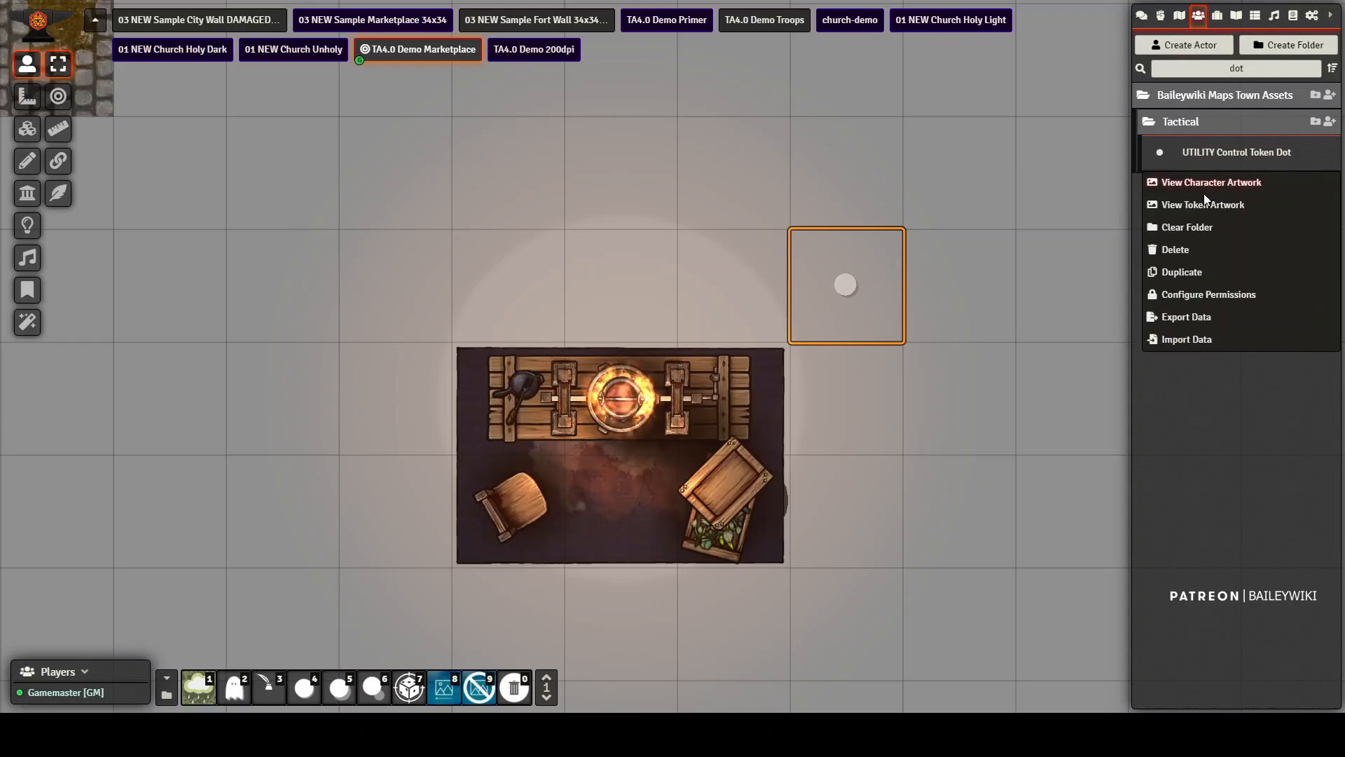
pyautogui.click(1188, 272)
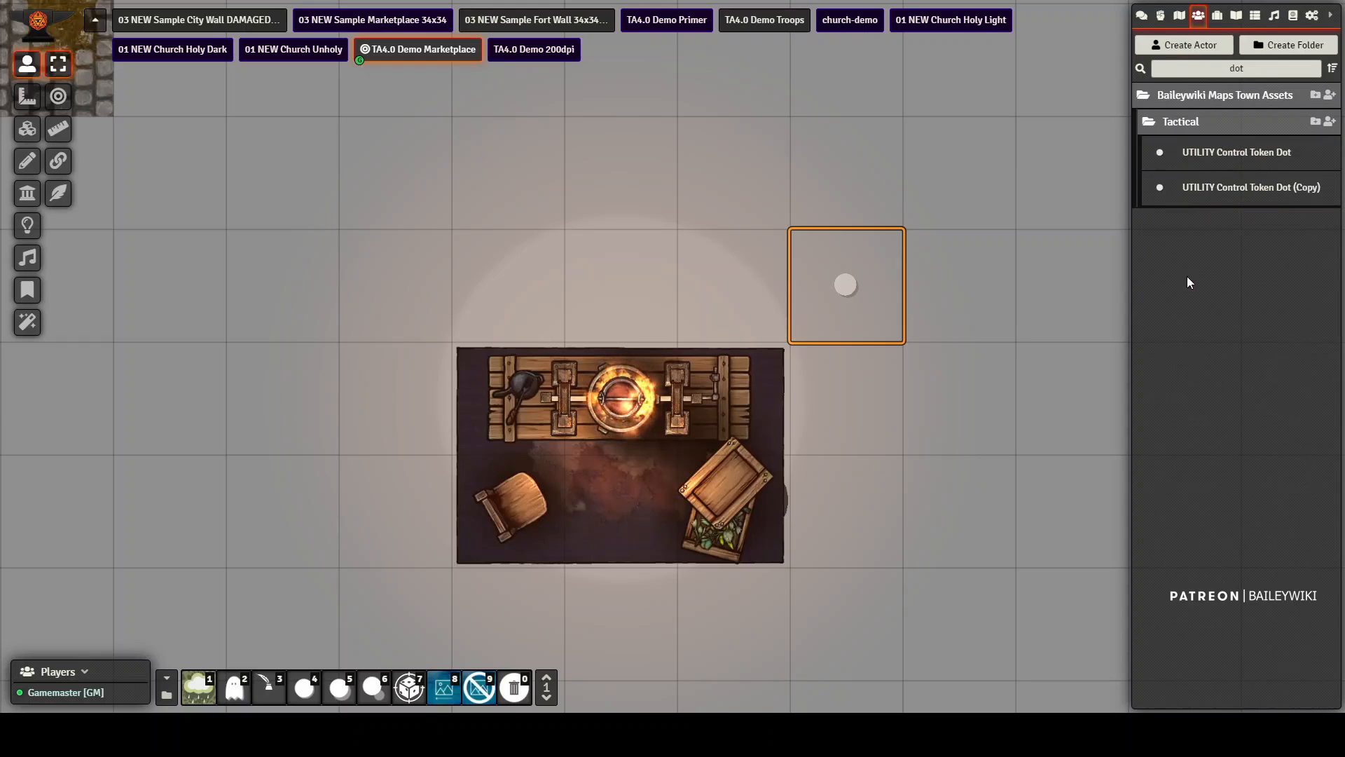
pyautogui.click(1243, 188)
pyautogui.tripleClick(786, 168)
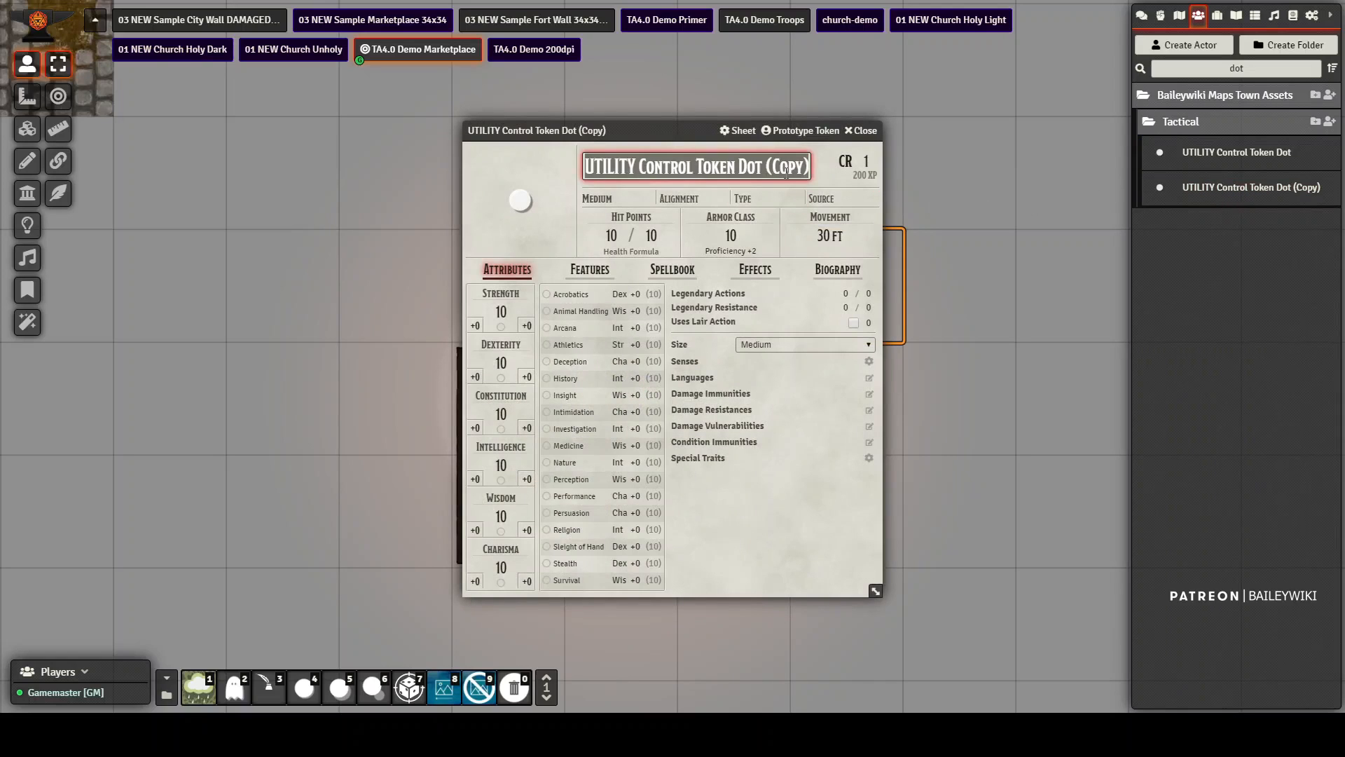
pyautogui.write('Food Vendor 01')
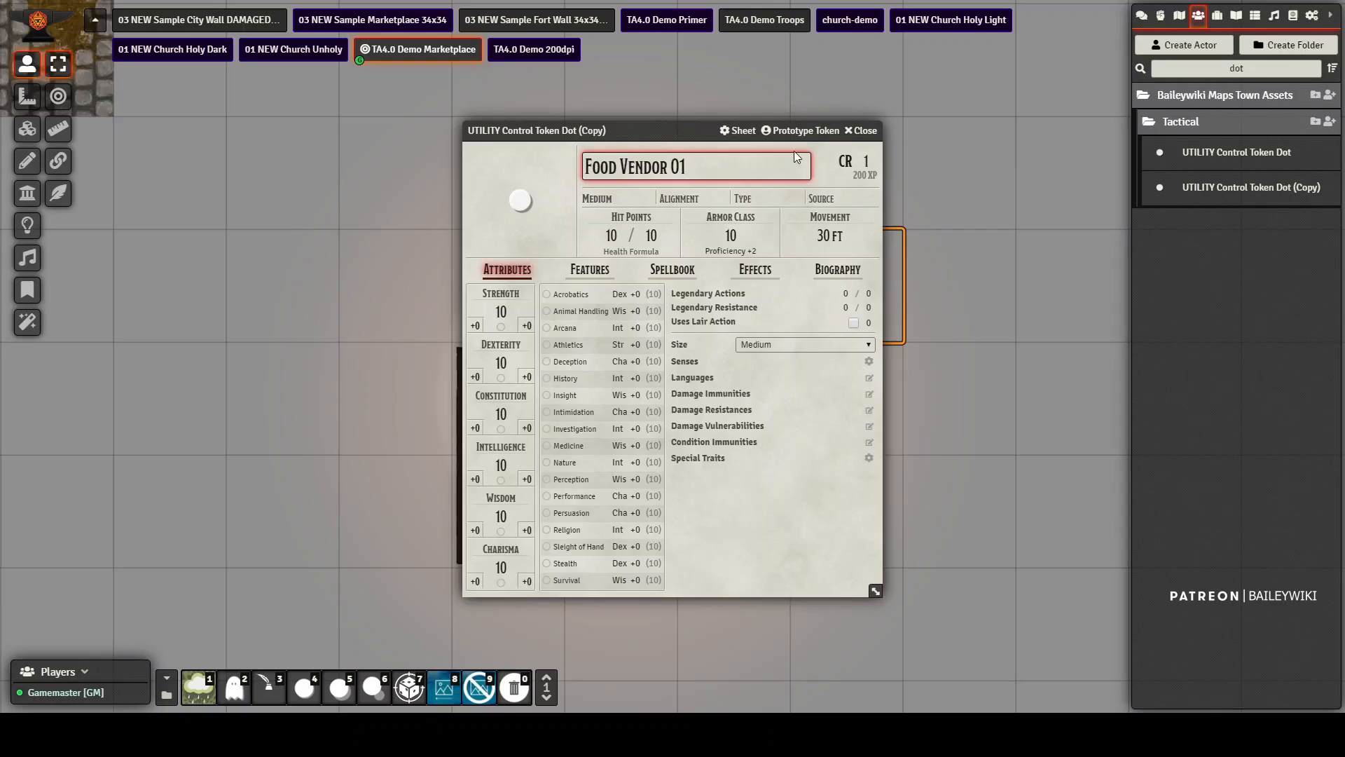
# Step: Assign the placed food vendor token as the prototype token of the Food Vendor 01 actor
pyautogui.click(797, 132)
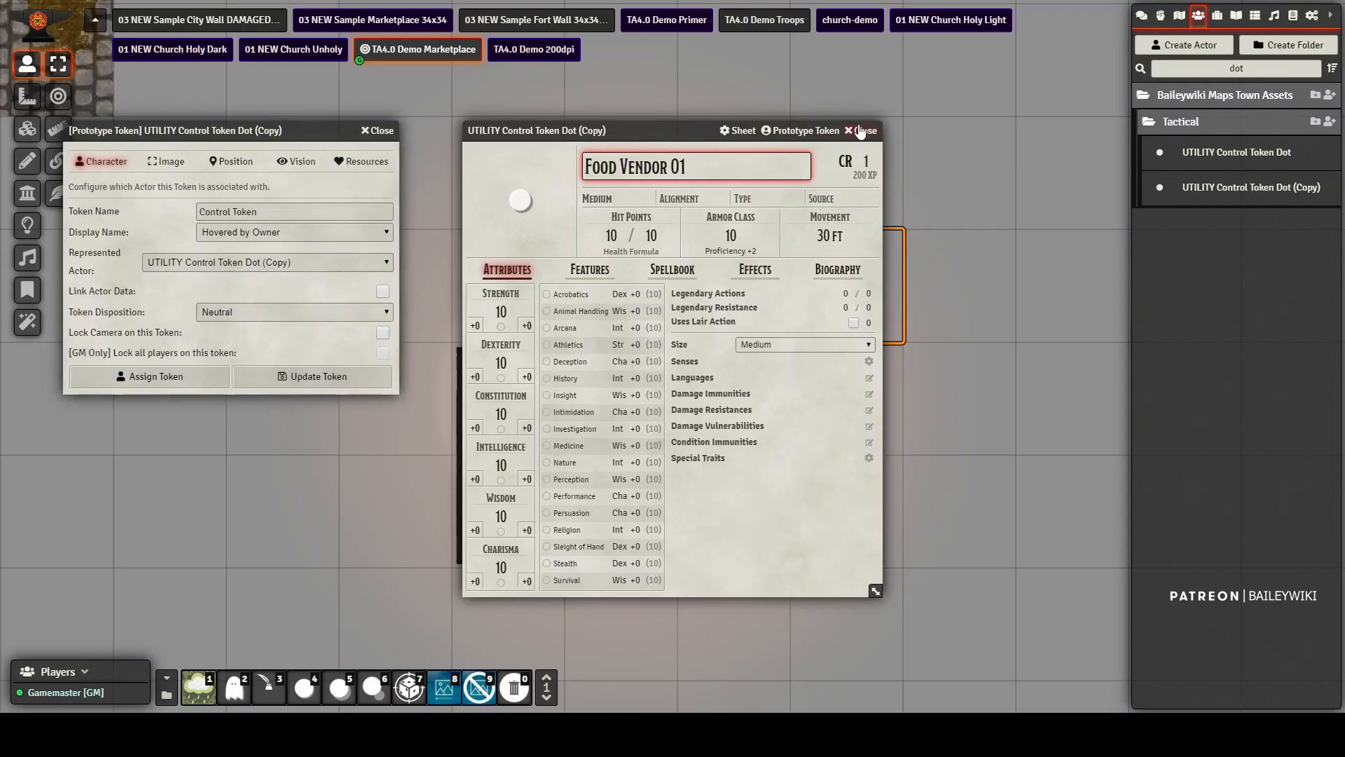
pyautogui.click(867, 132)
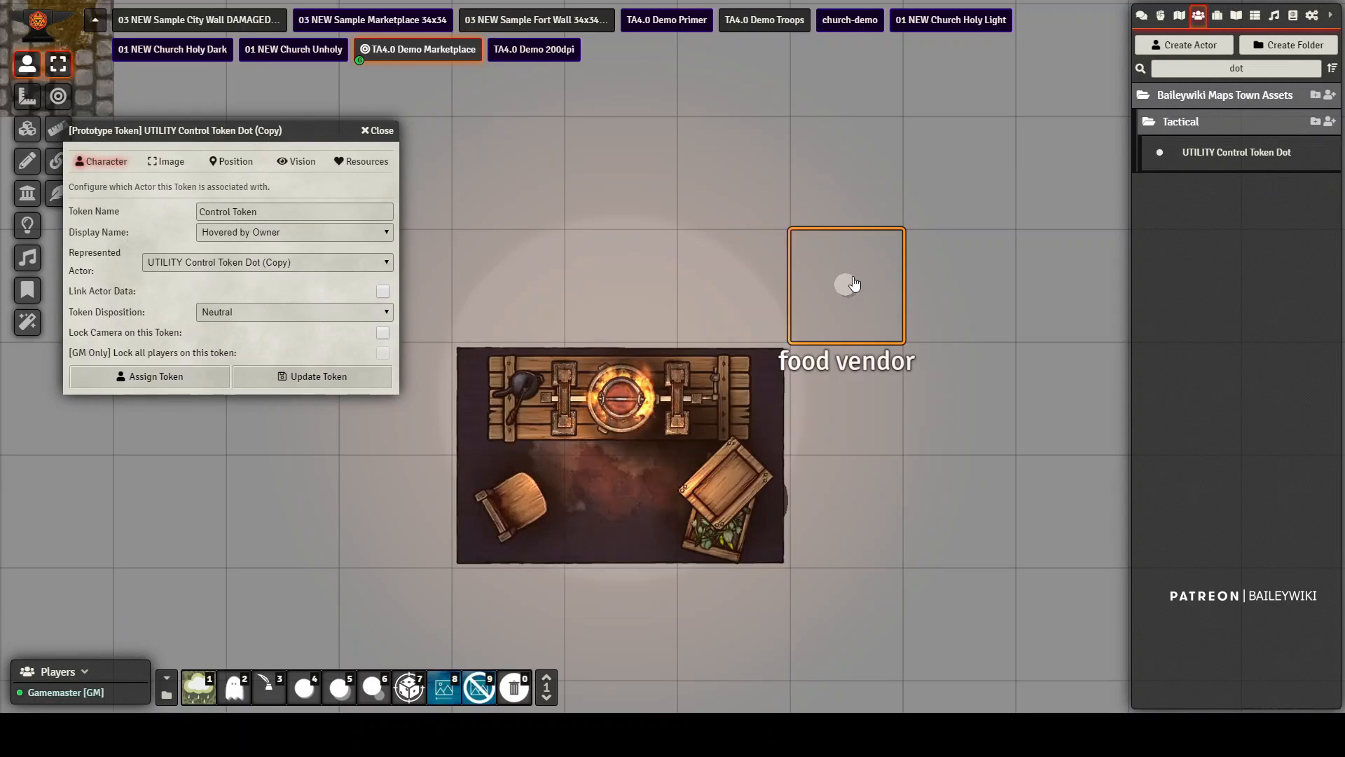
pyautogui.click(175, 384)
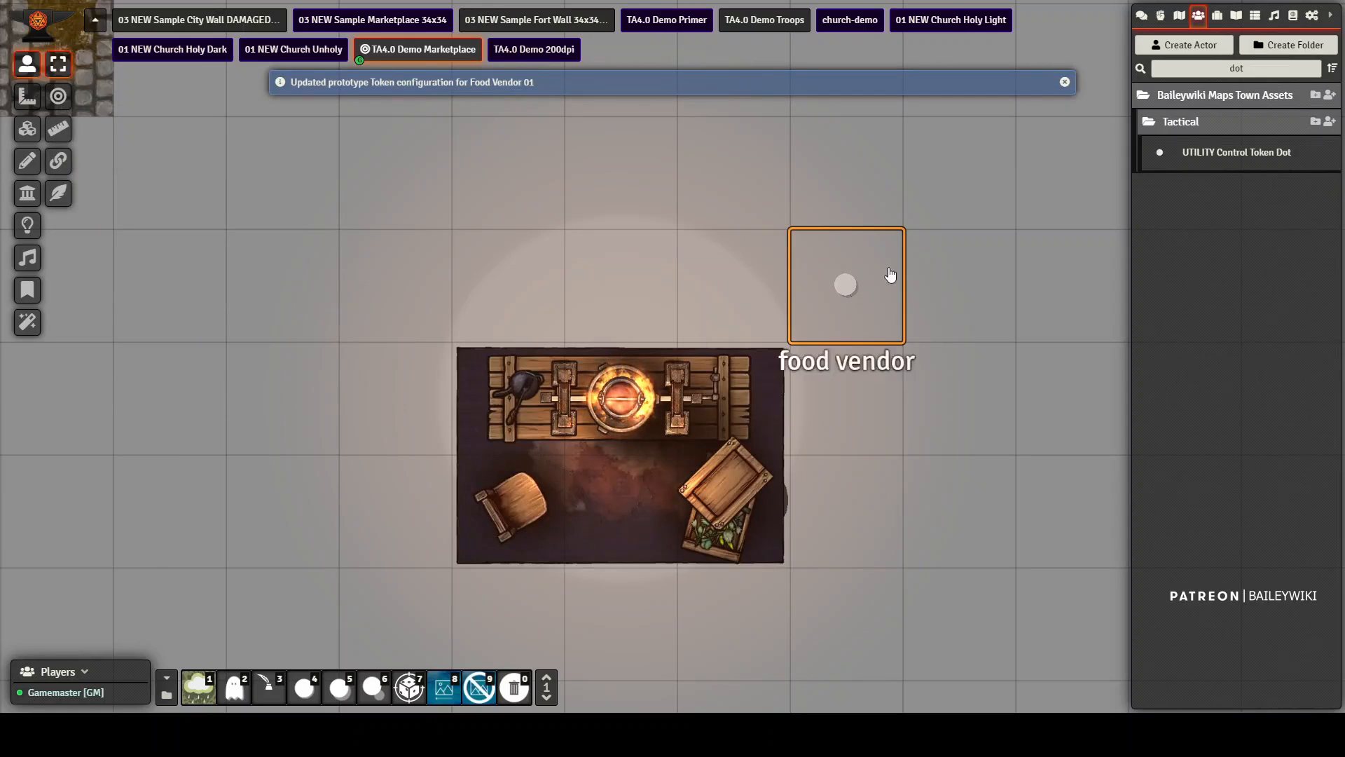
# Step: Search the actors for "food vendor" and place the Food Vendor 01 prefab on the empty area above the original stall
pyautogui.click(1165, 70)
pyautogui.write('food vendor')
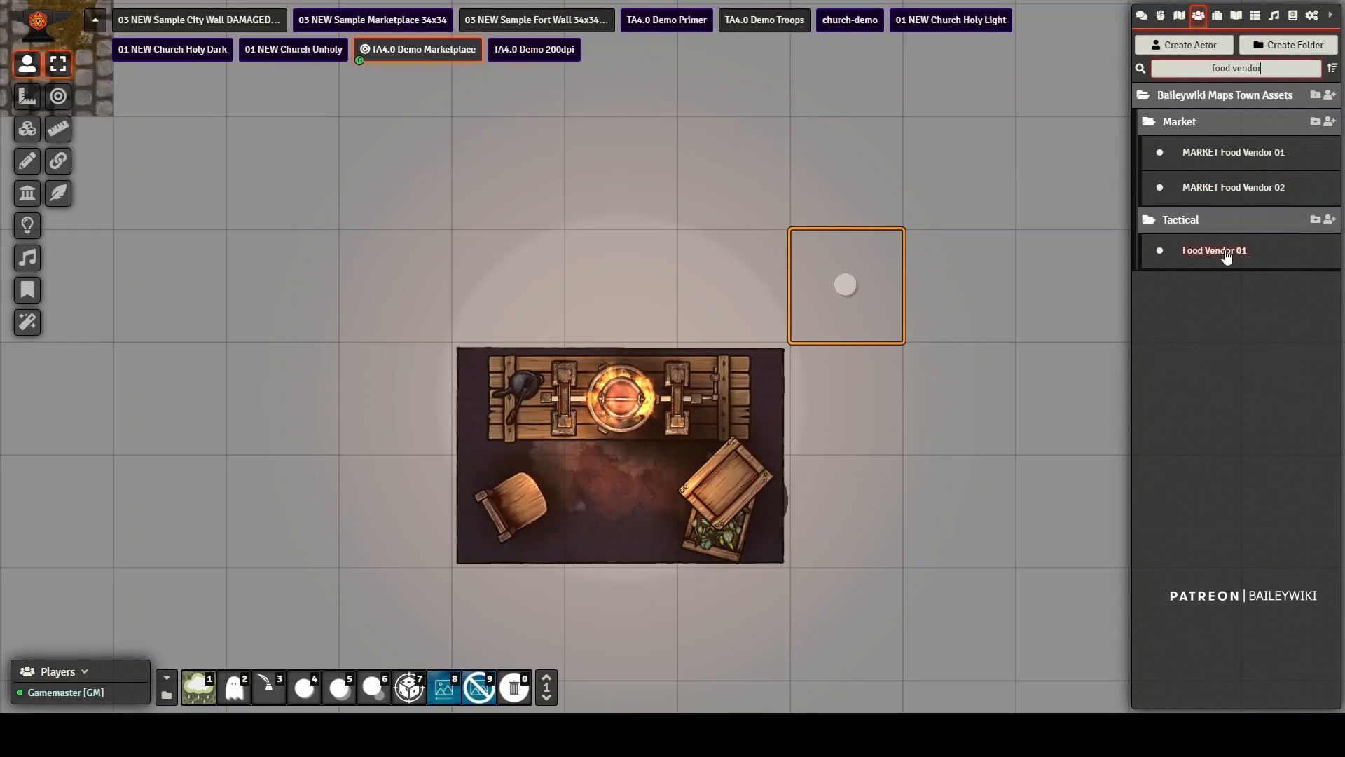
pyautogui.click(1225, 255)
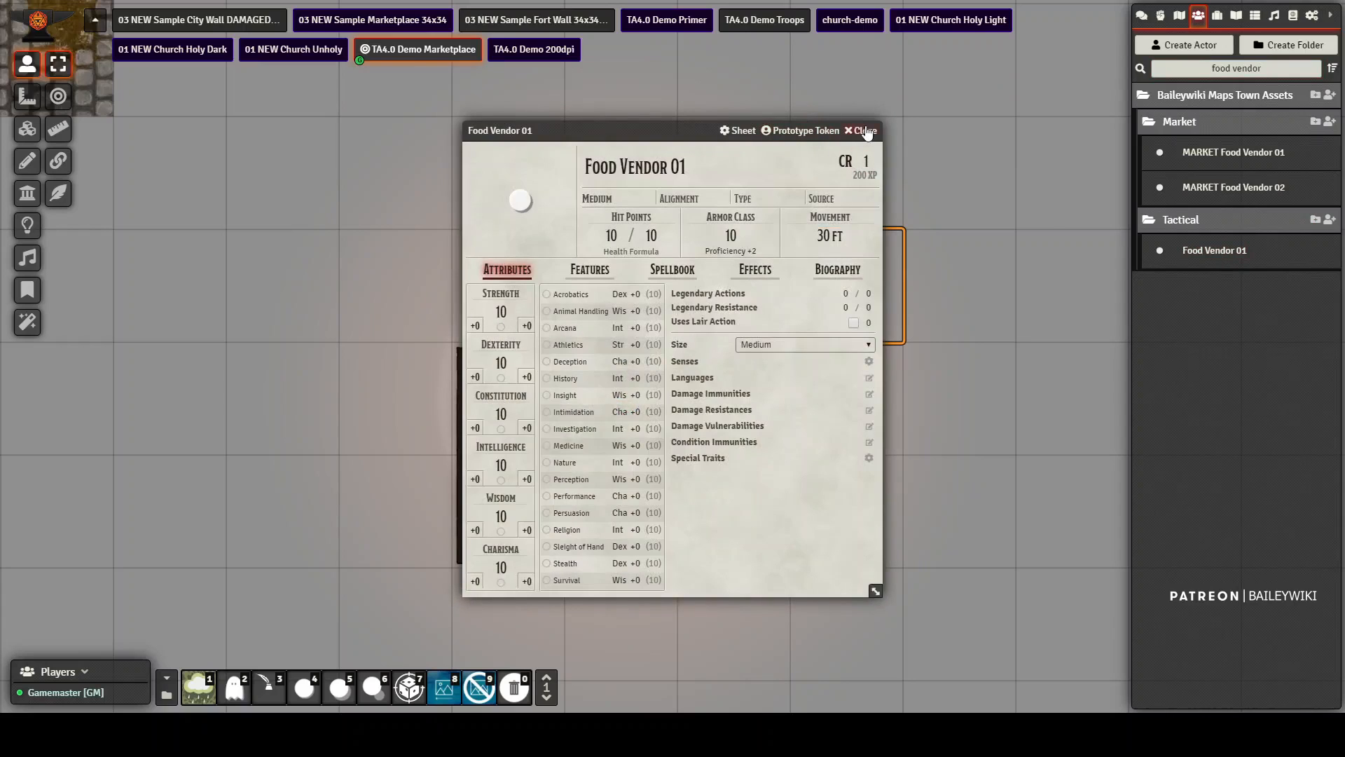
pyautogui.click(862, 130)
pyautogui.scroll(-10, 886, 389)
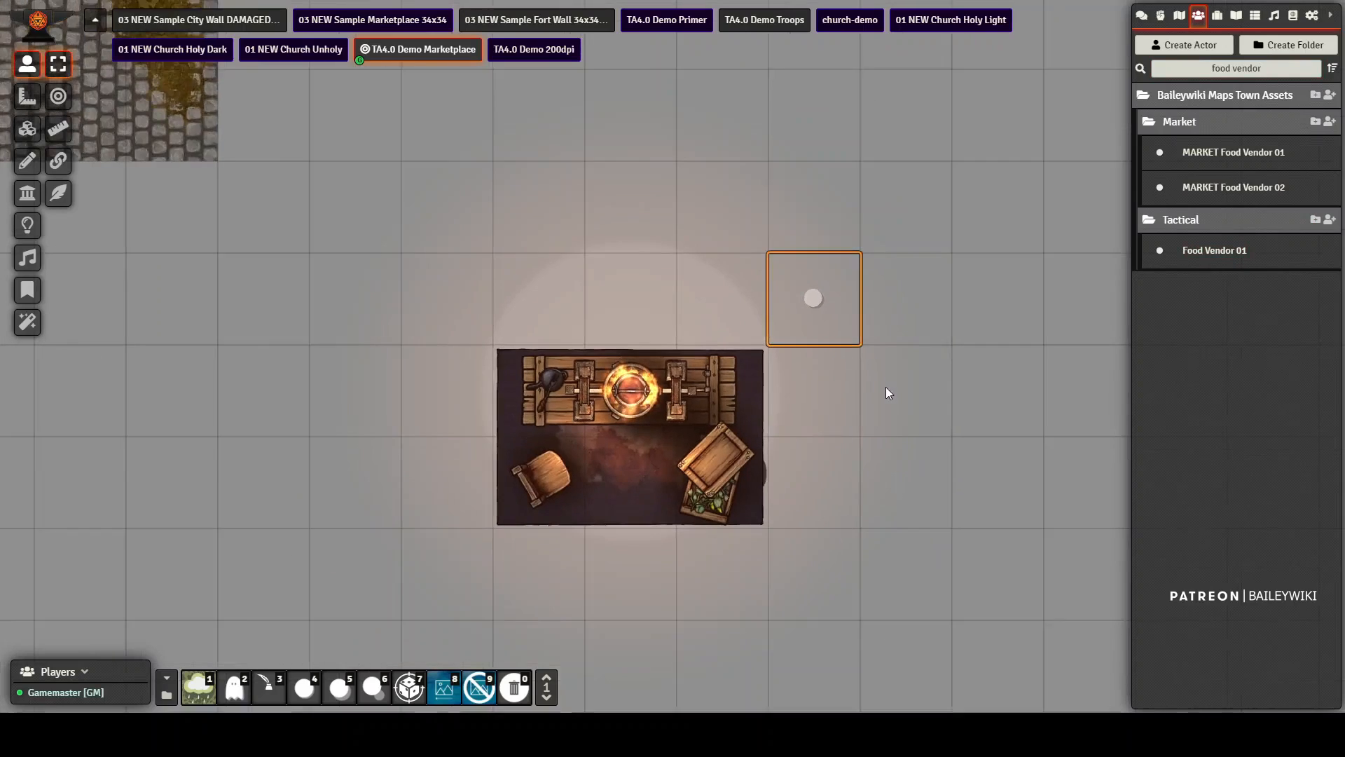
pyautogui.moveTo(1205, 251); pyautogui.dragTo(842, 109)
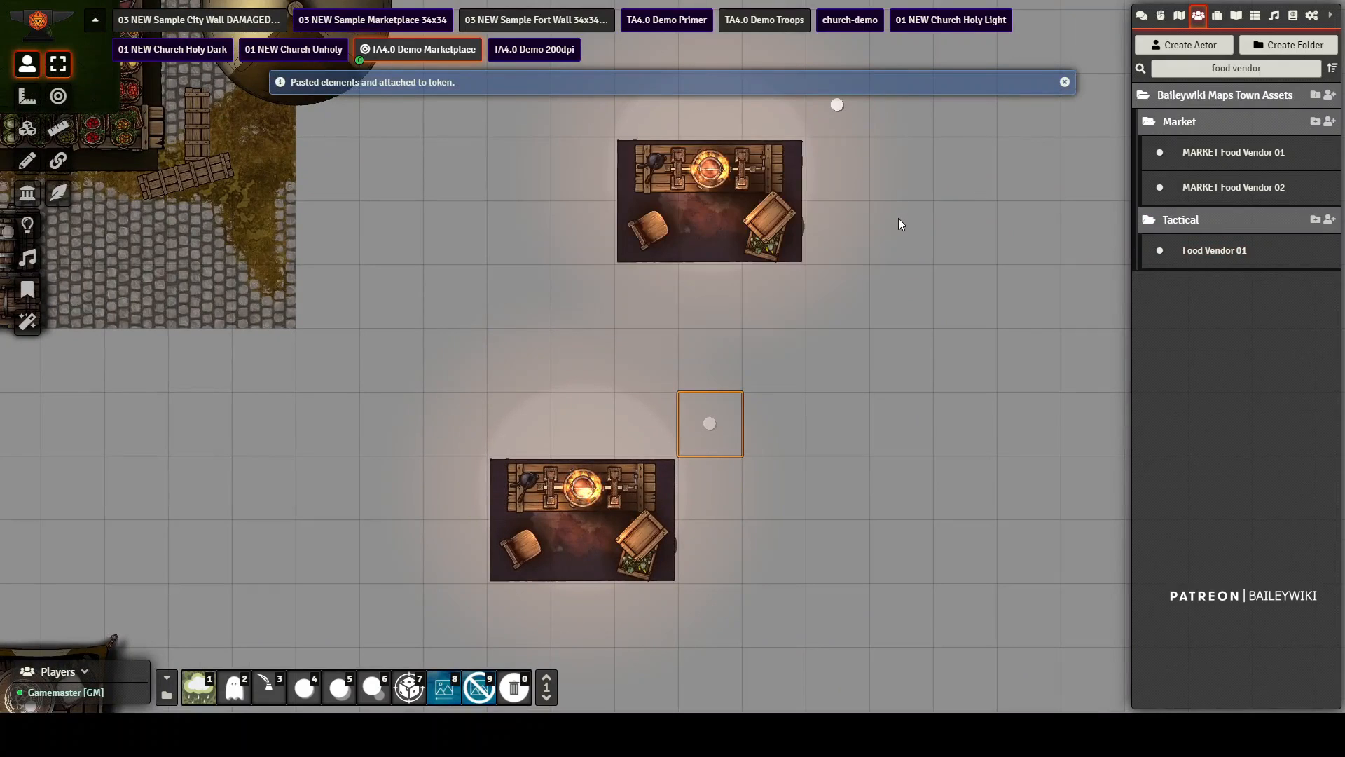
# Step: Rotate the newly placed stall around its control token and turn it back to its original orientation
pyautogui.moveTo(898, 217); pyautogui.dragTo(885, 334)
pyautogui.click(816, 224)
pyautogui.scroll(4, 823, 221)
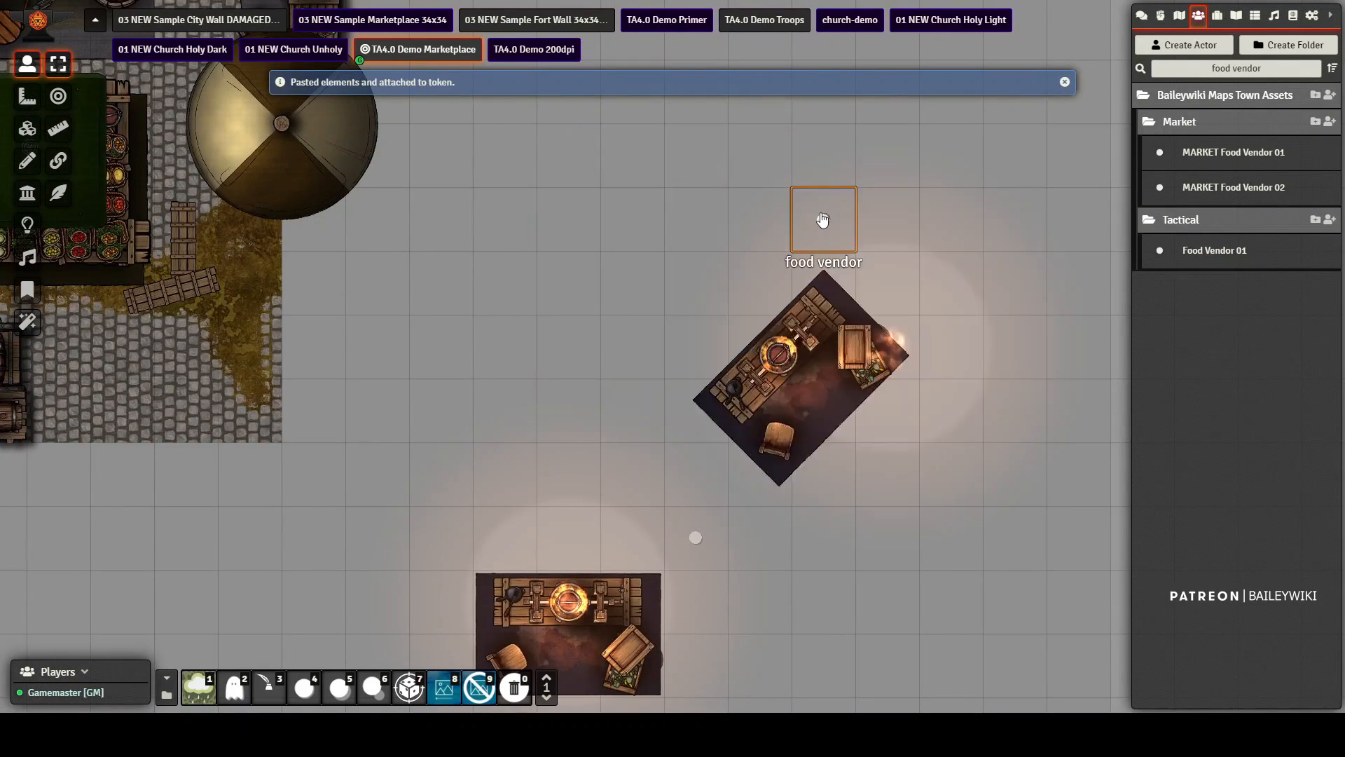
pyautogui.scroll(2, 823, 220)
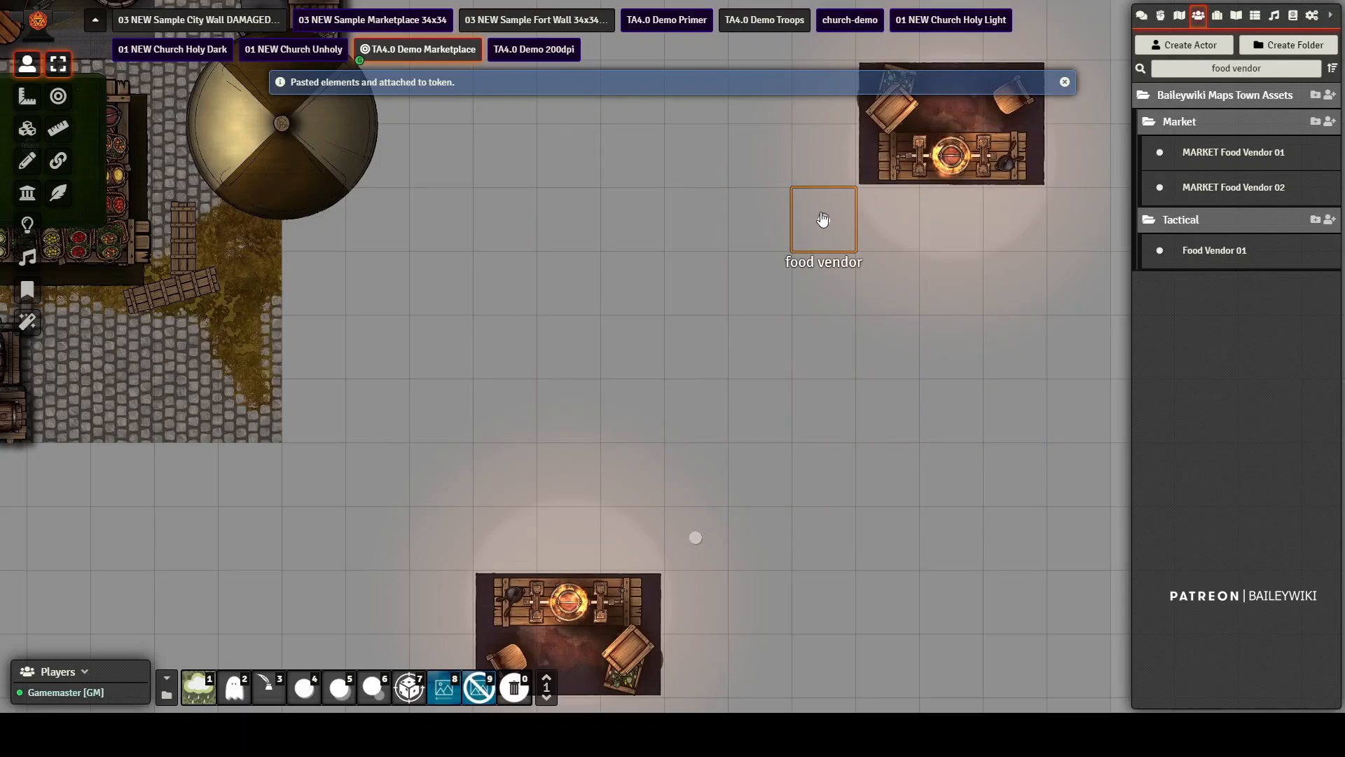
pyautogui.scroll(-1, 822, 220)
pyautogui.scroll(-2, 823, 219)
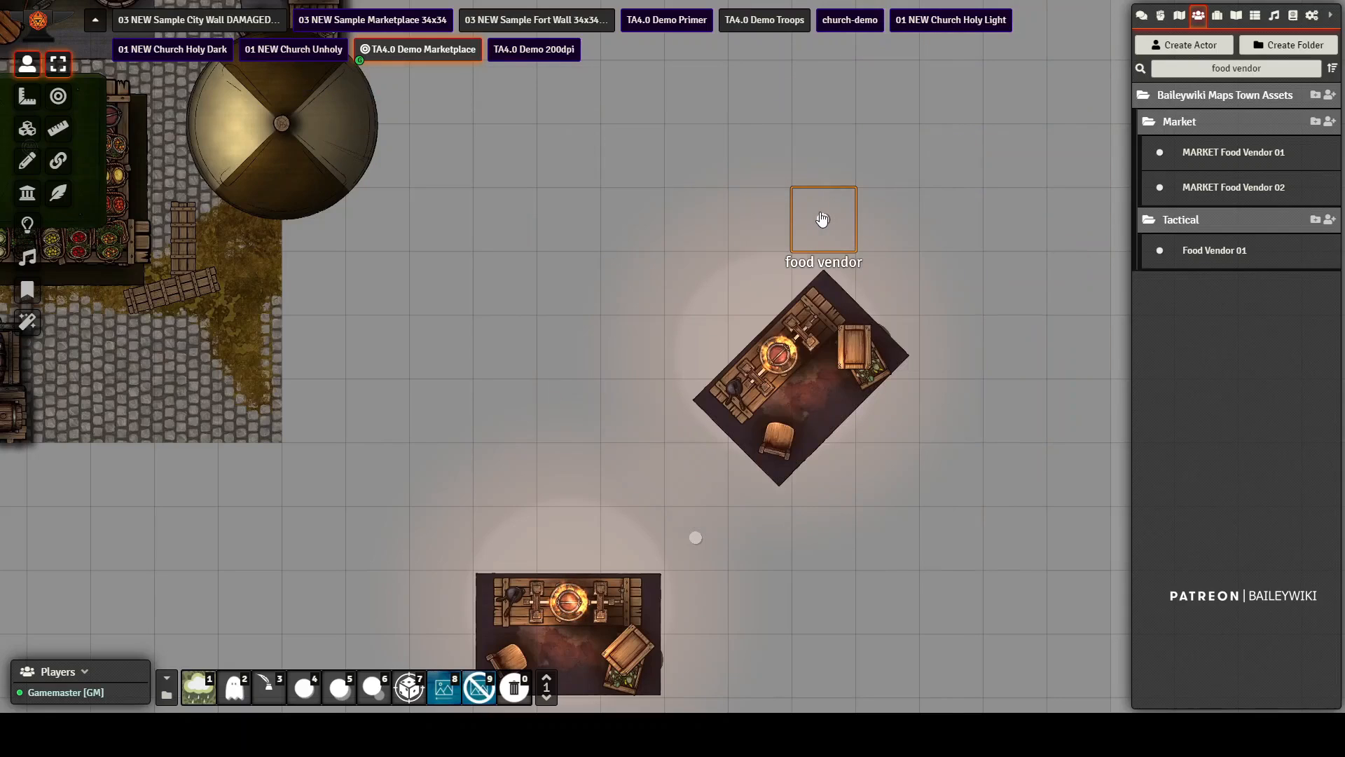
pyautogui.scroll(-1, 823, 219)
# Step: Move the original forge stall onto the cobbled corner of the marketplace and delete the second stall's token
pyautogui.moveTo(877, 397); pyautogui.dragTo(976, 308)
pyautogui.moveTo(901, 146); pyautogui.dragTo(943, 147)
pyautogui.moveTo(796, 450); pyautogui.dragTo(412, 192)
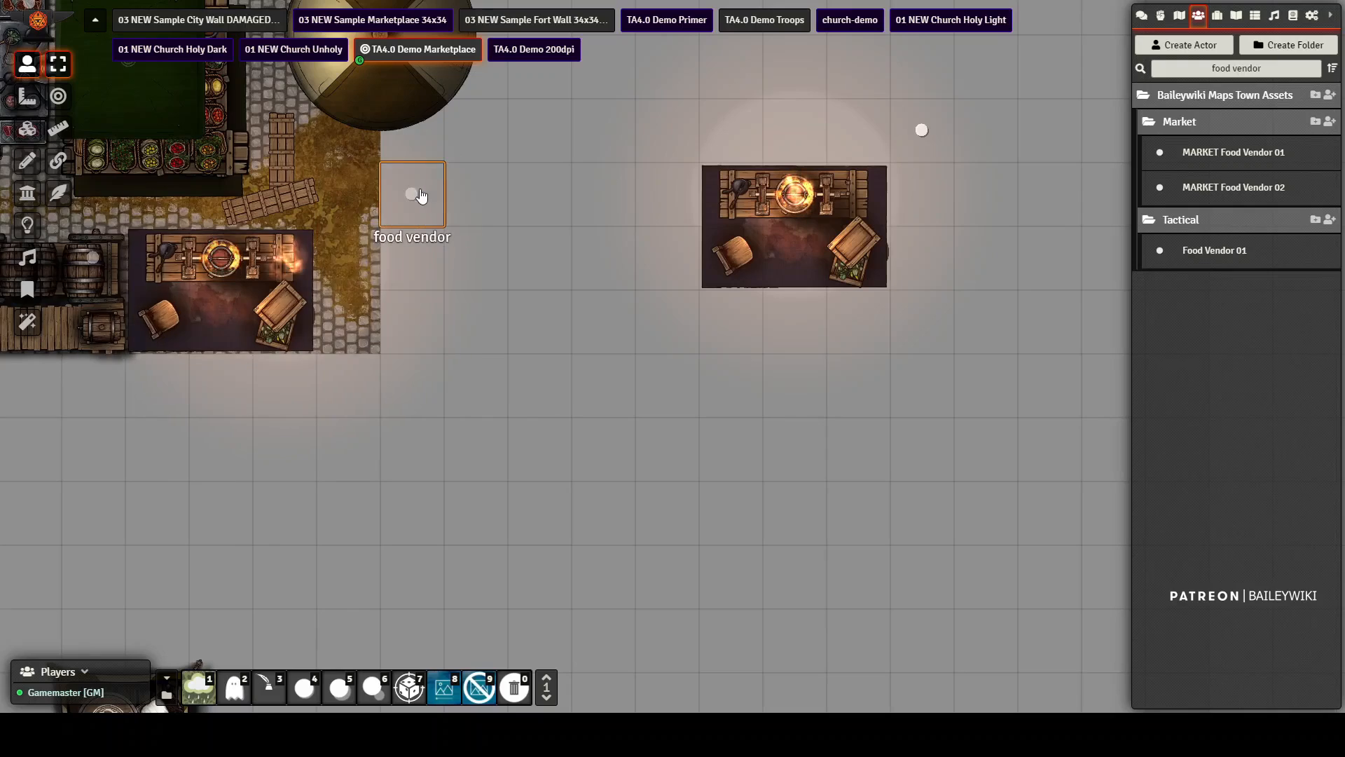
pyautogui.click(922, 129)
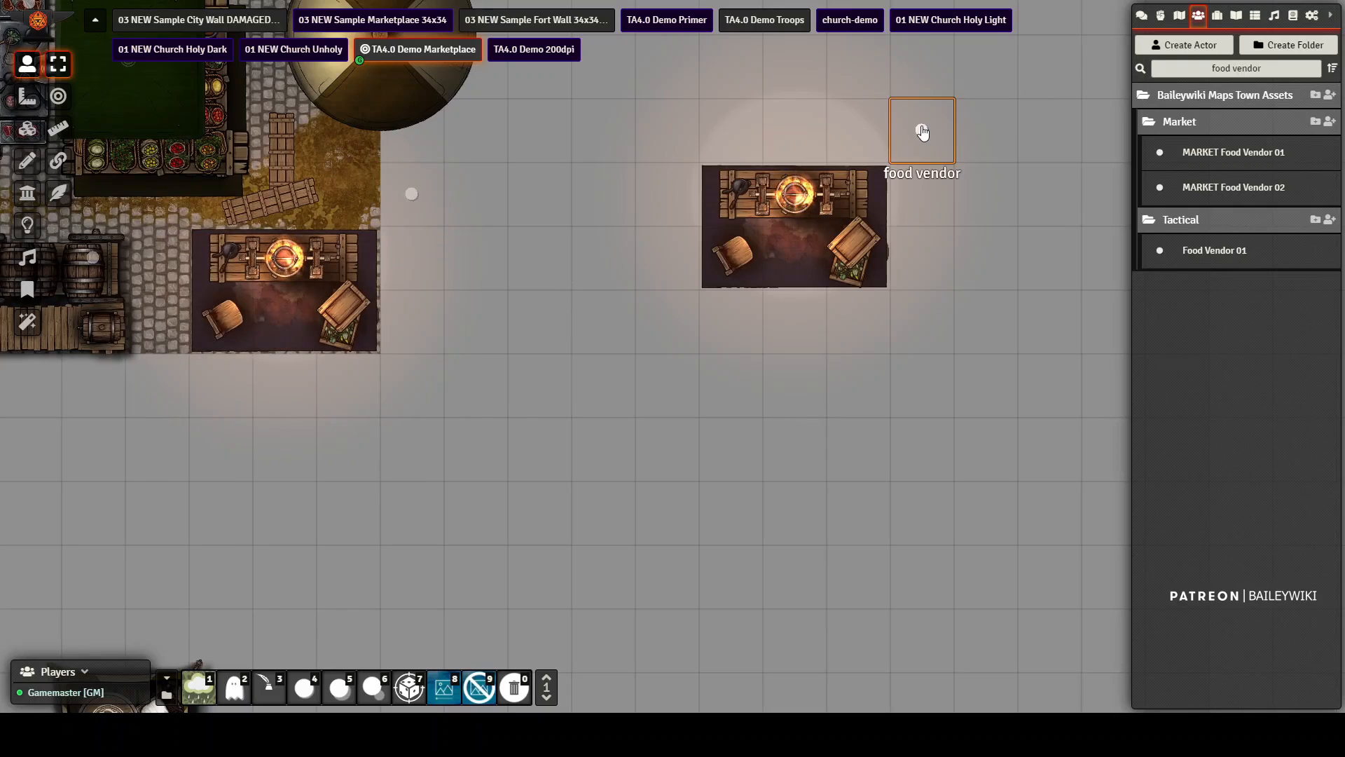
pyautogui.press('Delete')
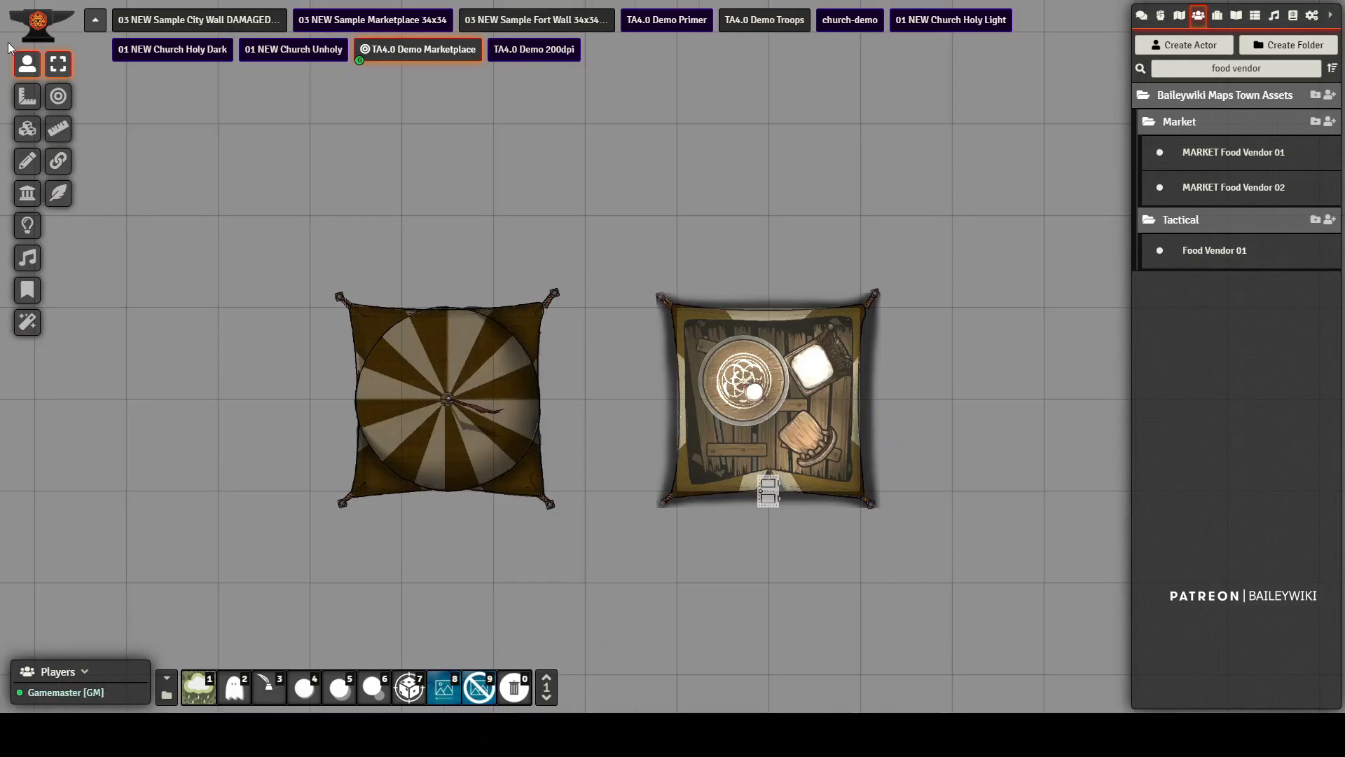
# Step: Make the striped tent roof tile an overhead tile
pyautogui.click(27, 128)
pyautogui.click(420, 350)
pyautogui.click(439, 383)
pyautogui.rightClick(440, 383)
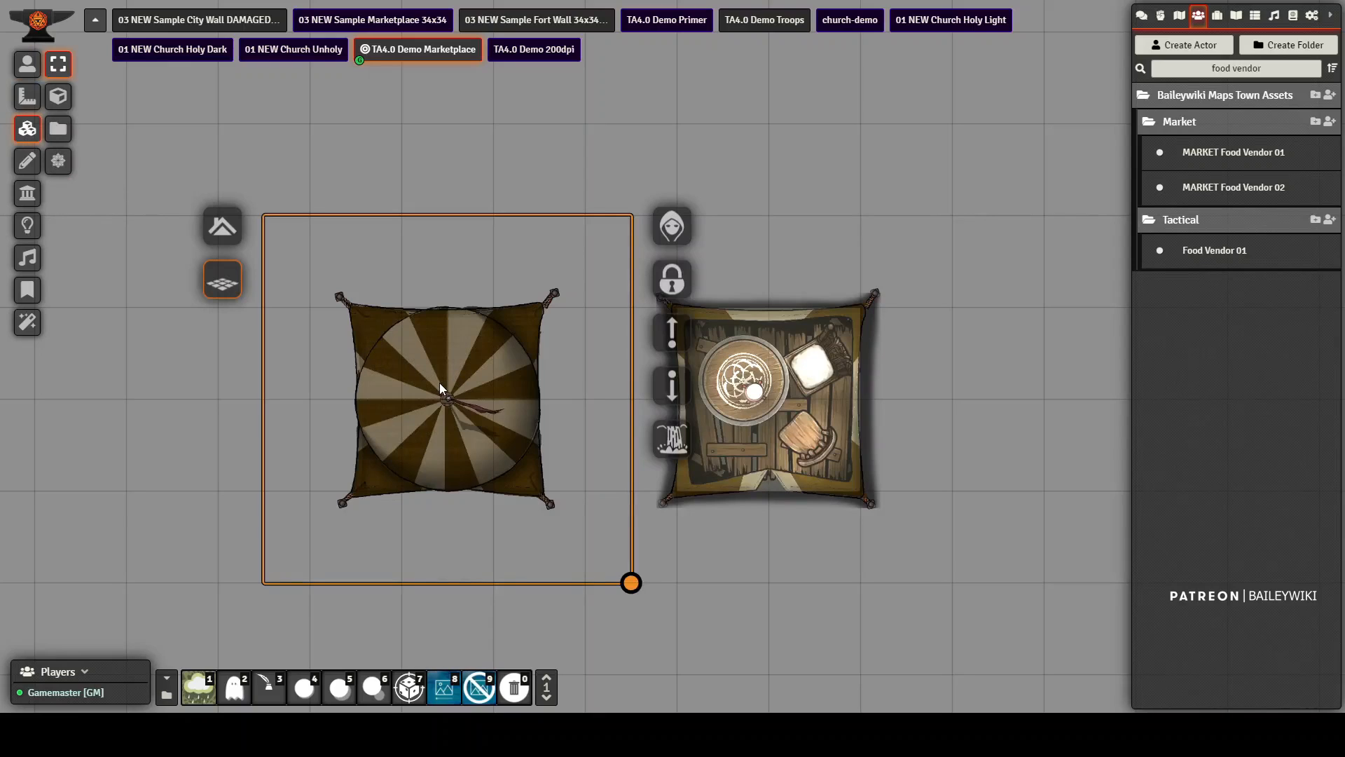
pyautogui.click(226, 229)
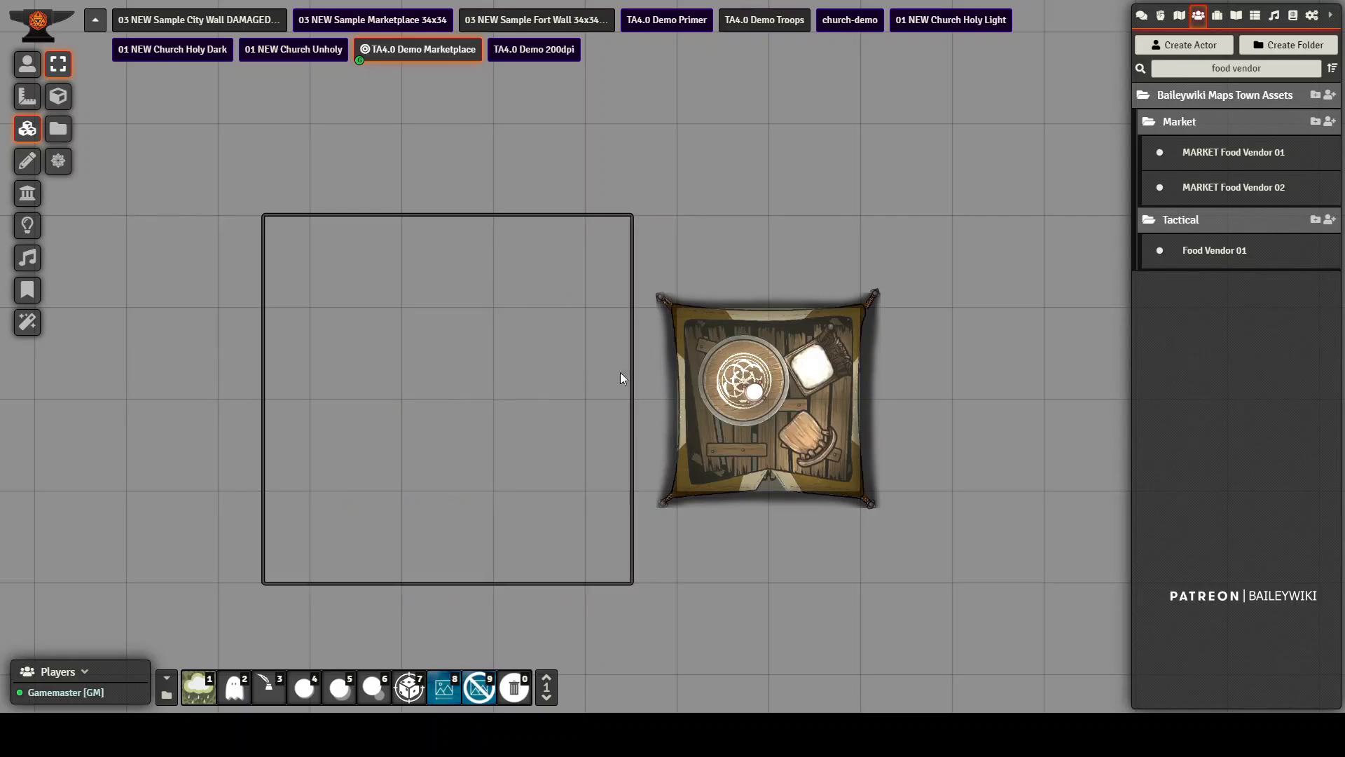
# Step: Inspect the walls, lights, ambient sounds and tokens of the open tent beside the striped roof
pyautogui.click(27, 192)
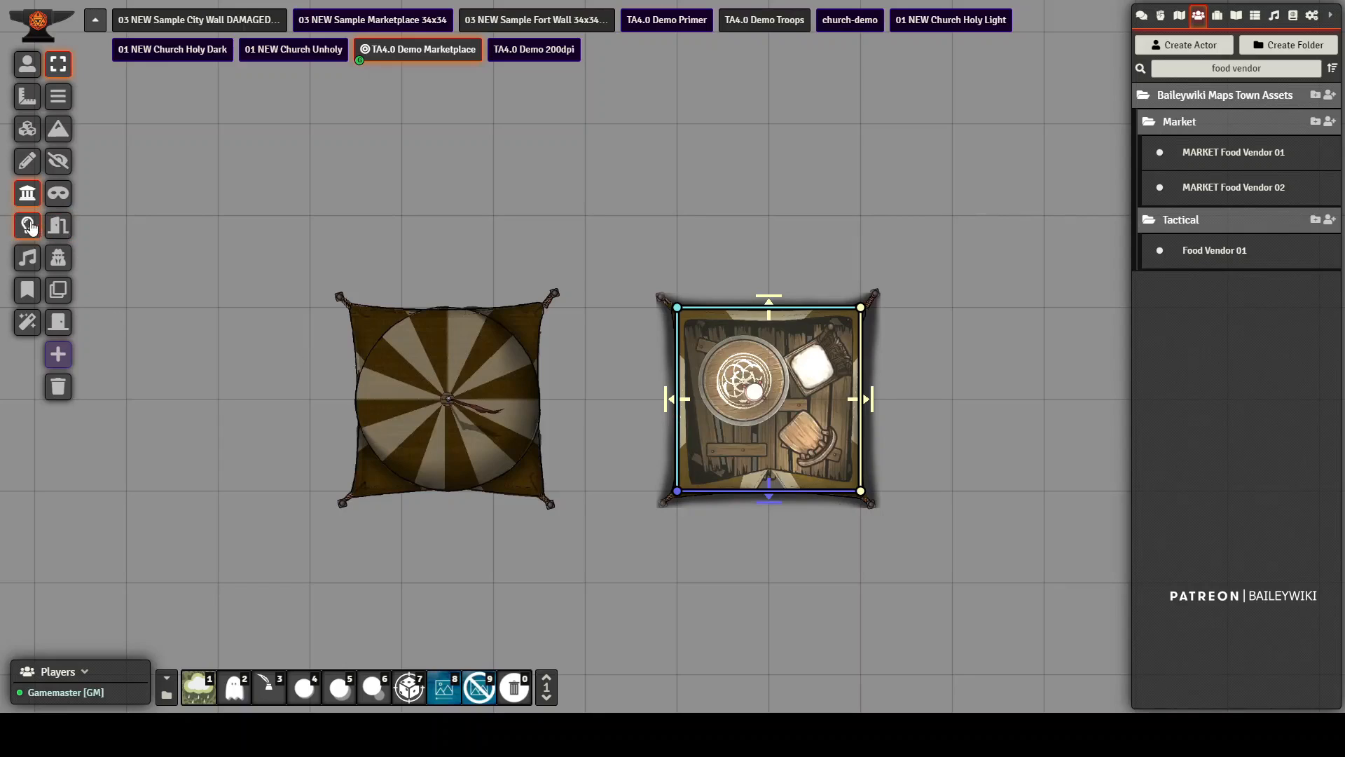
pyautogui.click(28, 225)
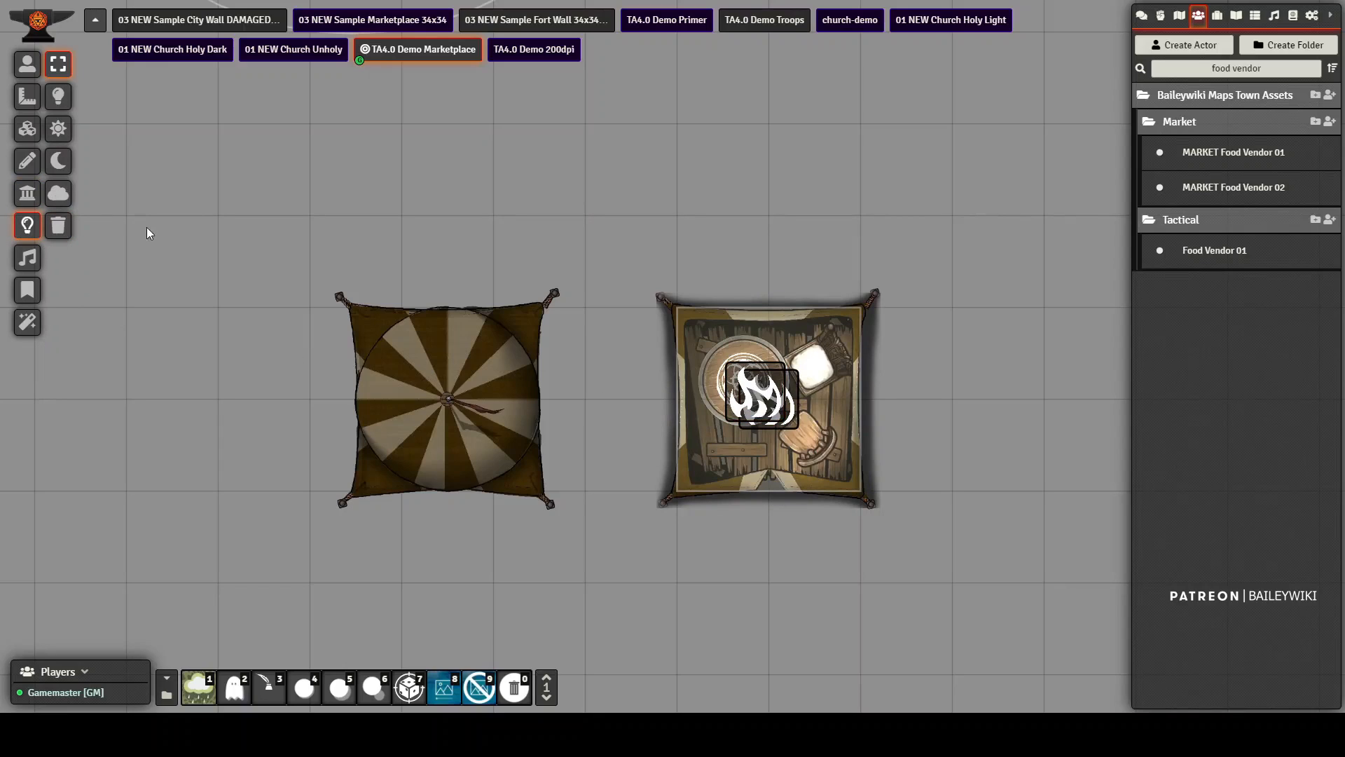
pyautogui.click(27, 64)
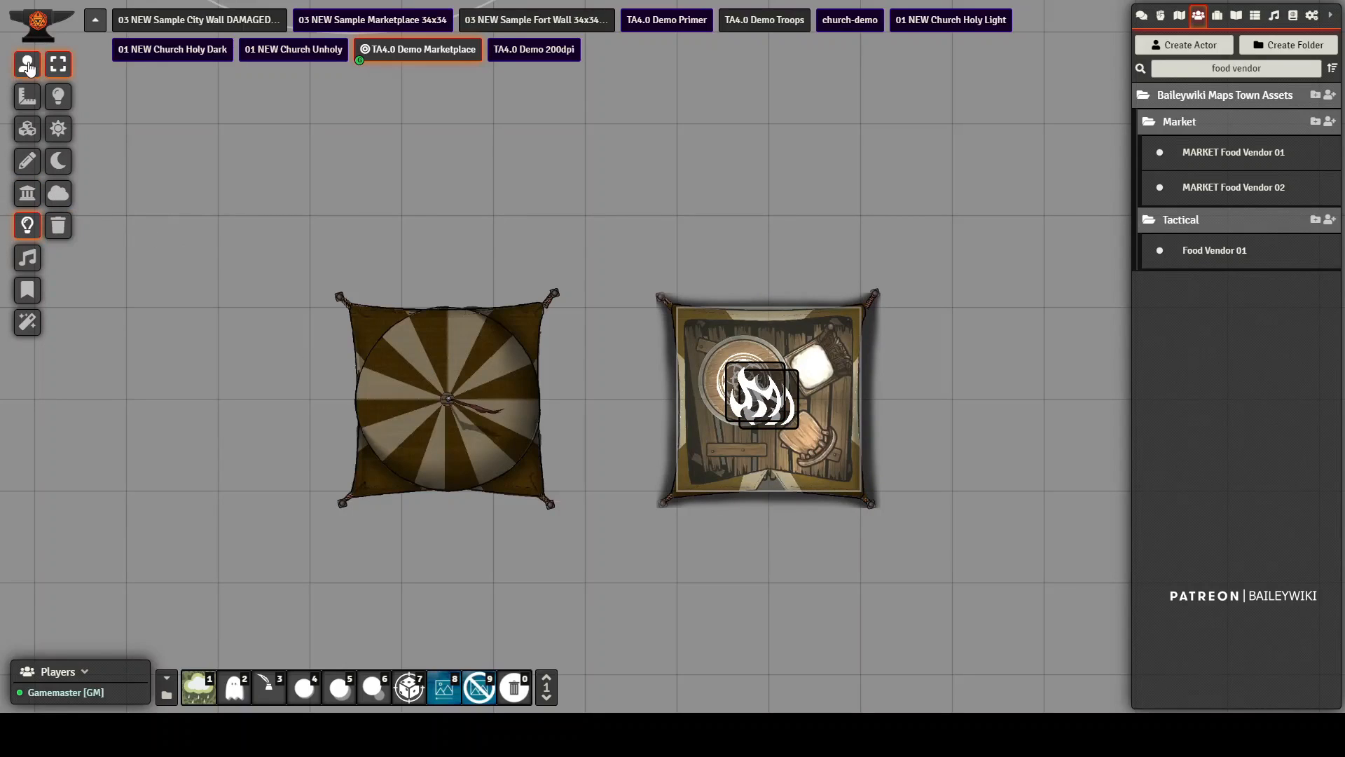
pyautogui.click(27, 258)
pyautogui.click(26, 63)
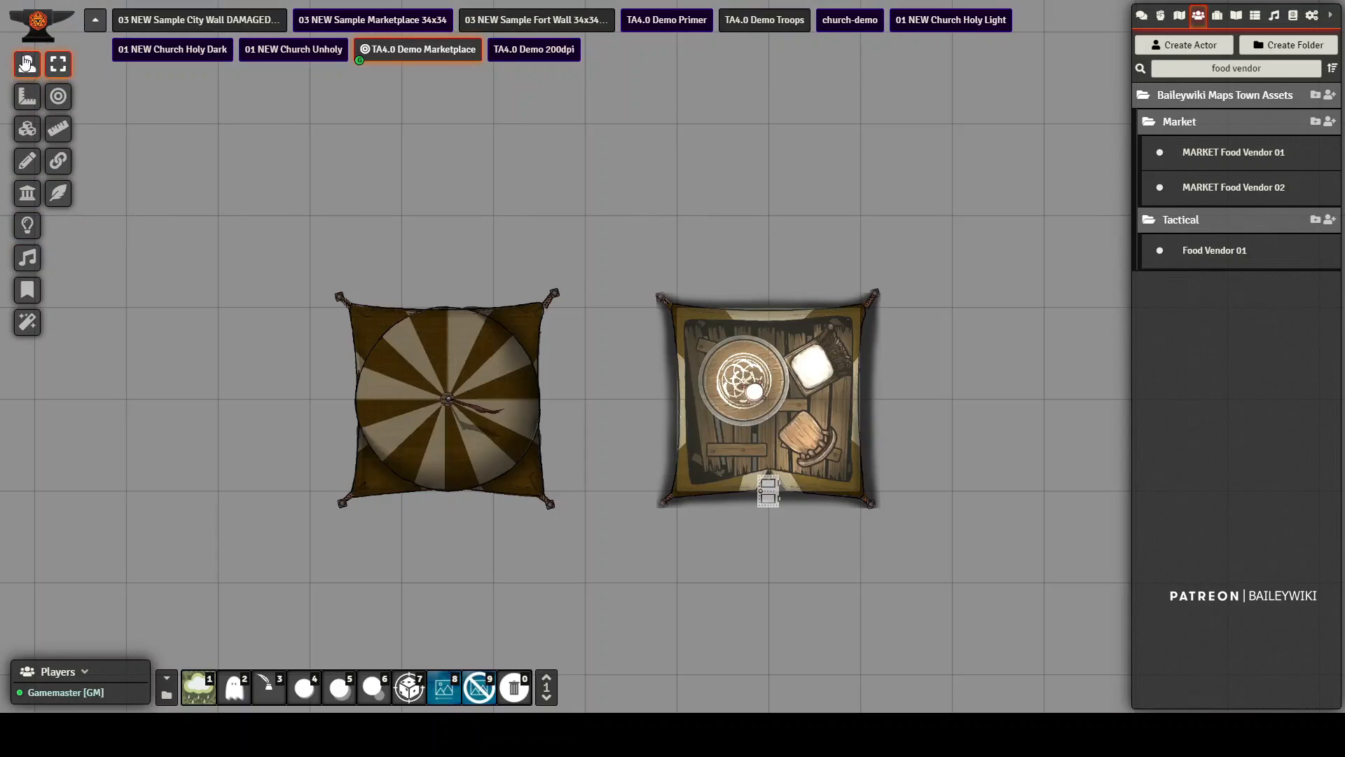
# Step: Search the actors for "dot" and place the UTILITY Control Token Dot at the open tent's upper corner
pyautogui.moveTo(1270, 66); pyautogui.dragTo(1100, 58)
pyautogui.write('dot')
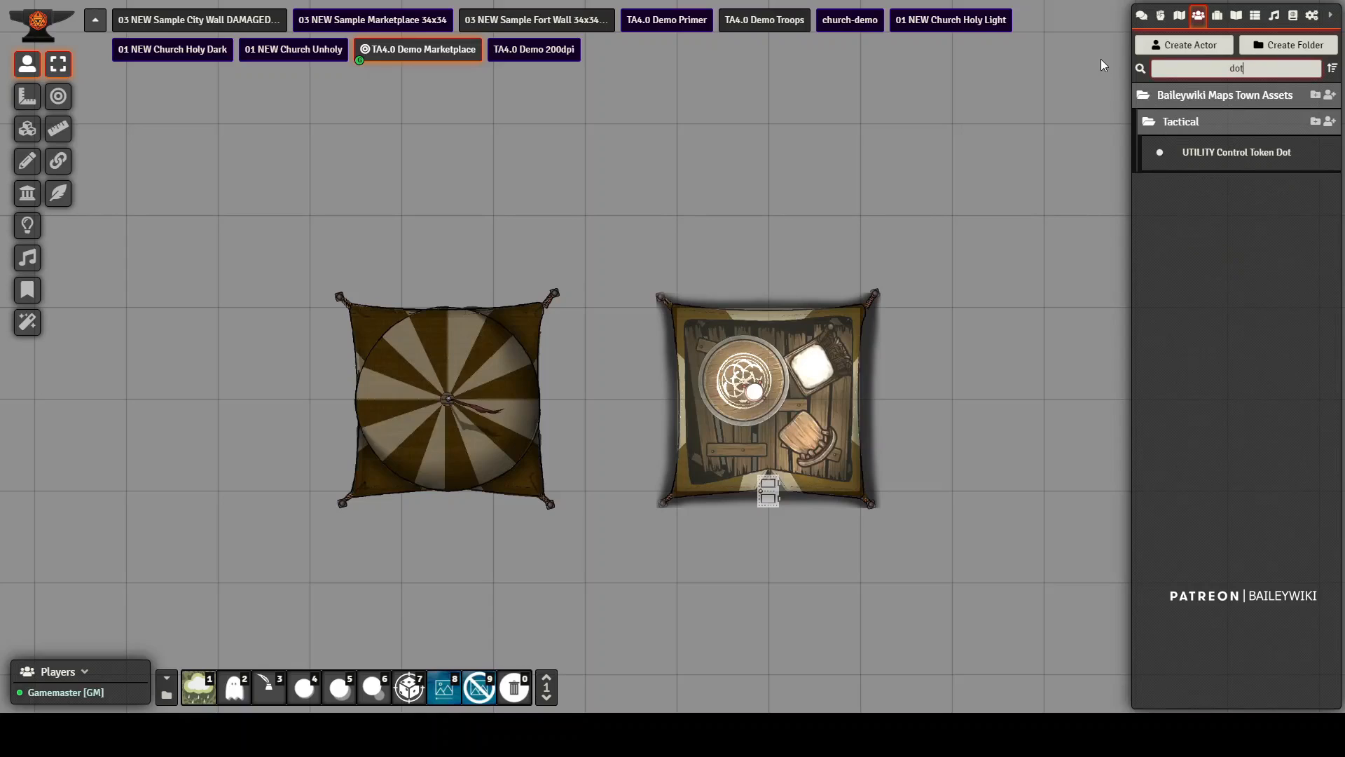
pyautogui.moveTo(1276, 147); pyautogui.dragTo(908, 259)
# Step: Rename the tent's new control token to fortune
pyautogui.rightClick(906, 266)
pyautogui.rightClick(907, 266)
pyautogui.moveTo(707, 333); pyautogui.dragTo(545, 335)
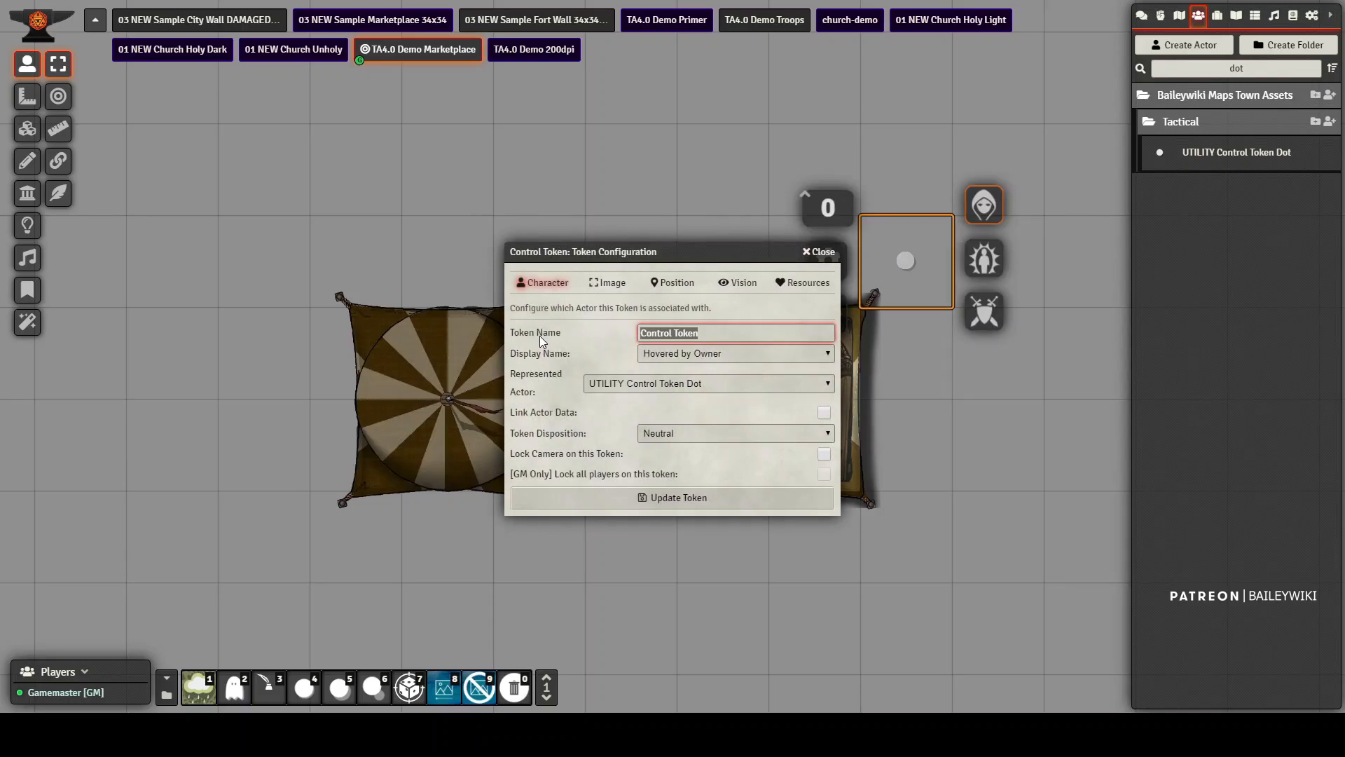
pyautogui.write('fortune')
pyautogui.press('Return')
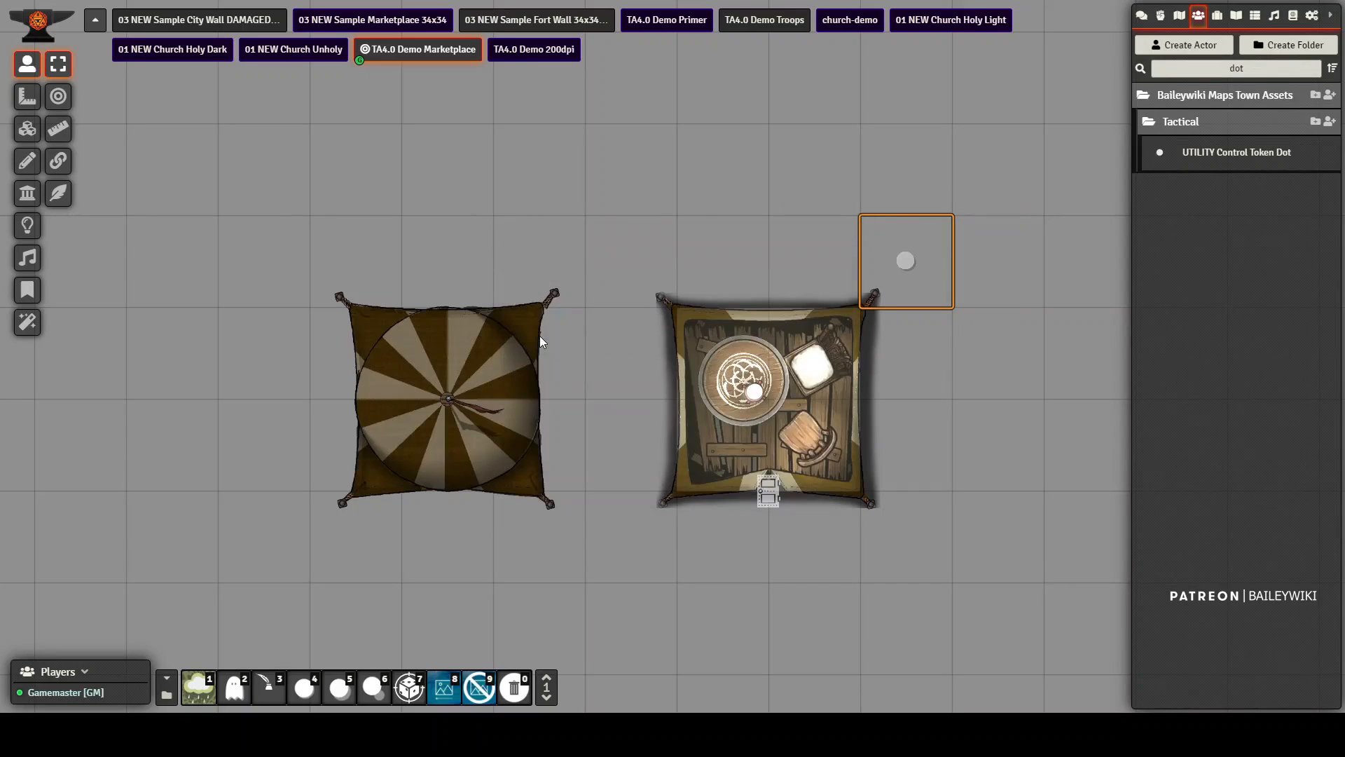
# Step: Open and close the tent's door and move the striped roof tile over the open tent
pyautogui.click(27, 128)
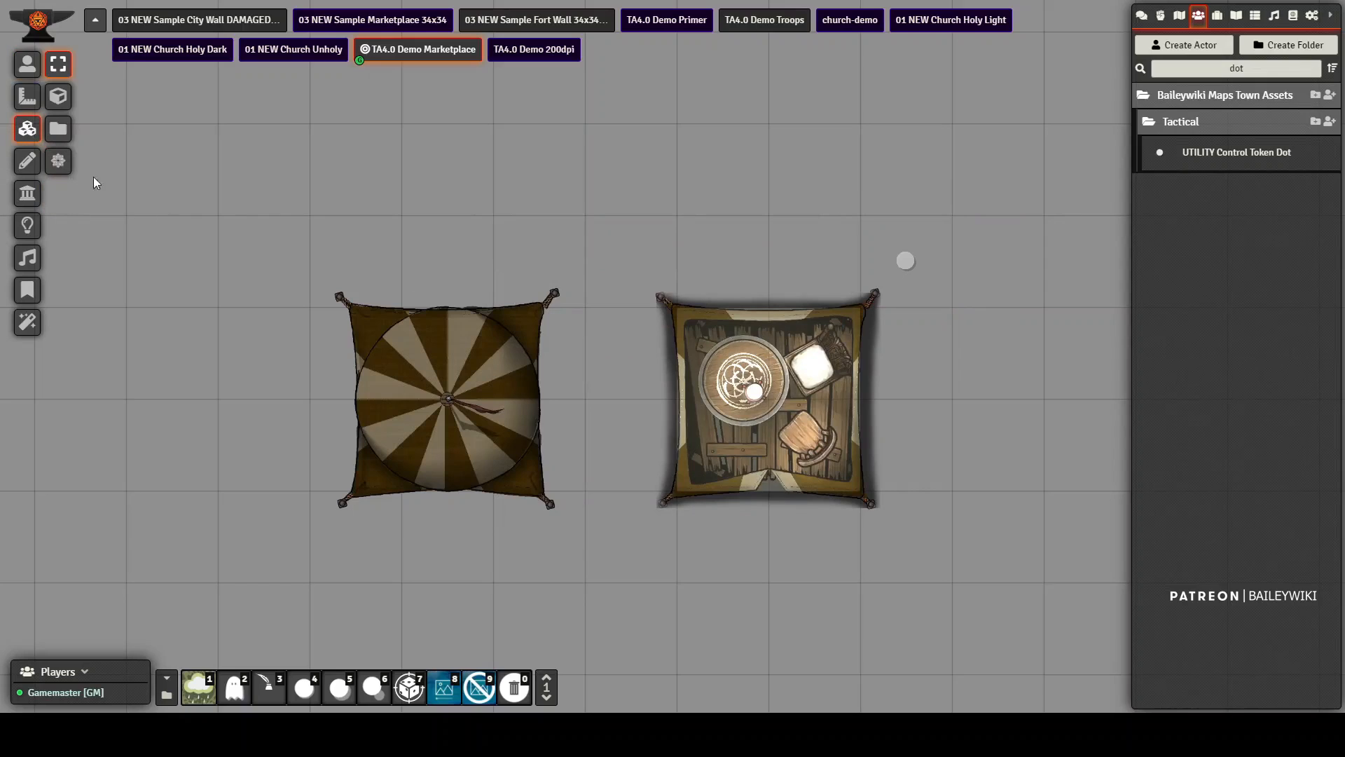
pyautogui.moveTo(430, 385); pyautogui.dragTo(451, 343)
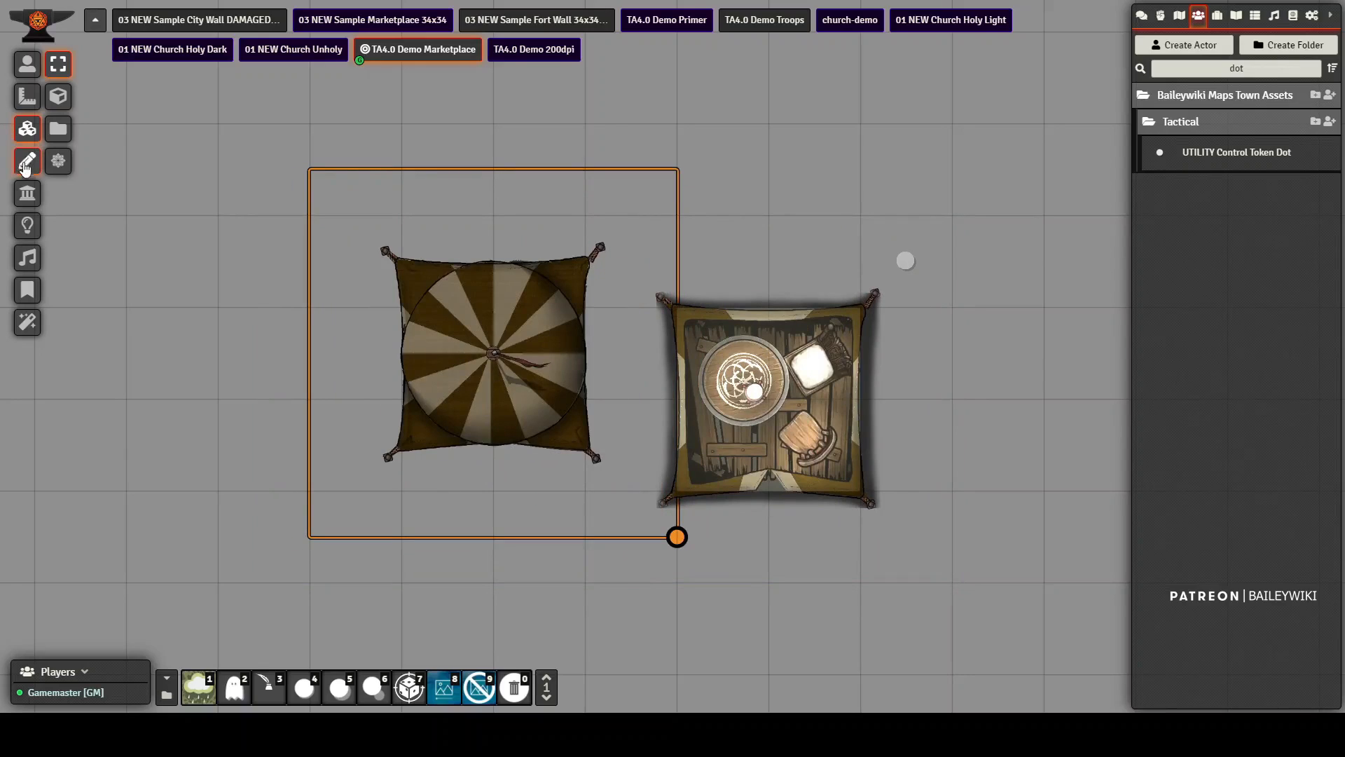
pyautogui.click(27, 193)
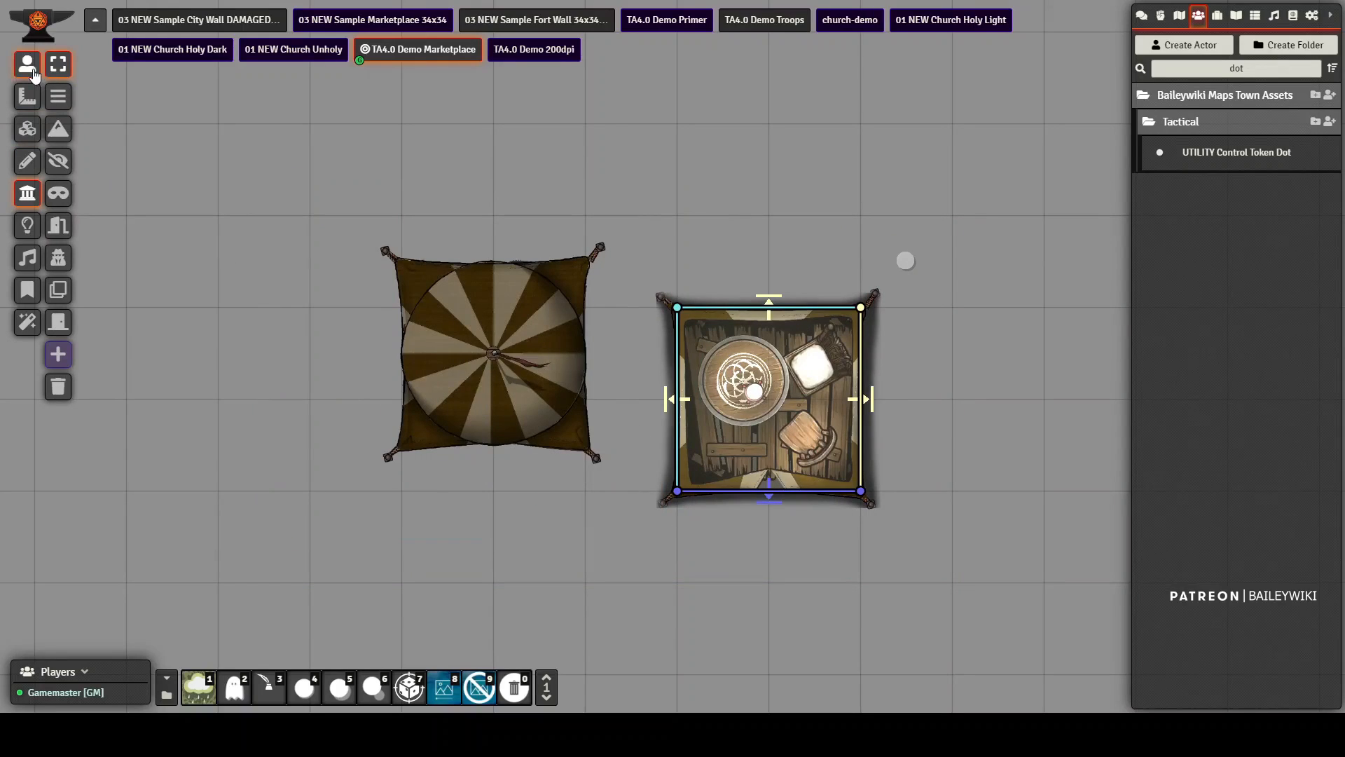
pyautogui.click(28, 67)
pyautogui.click(768, 491)
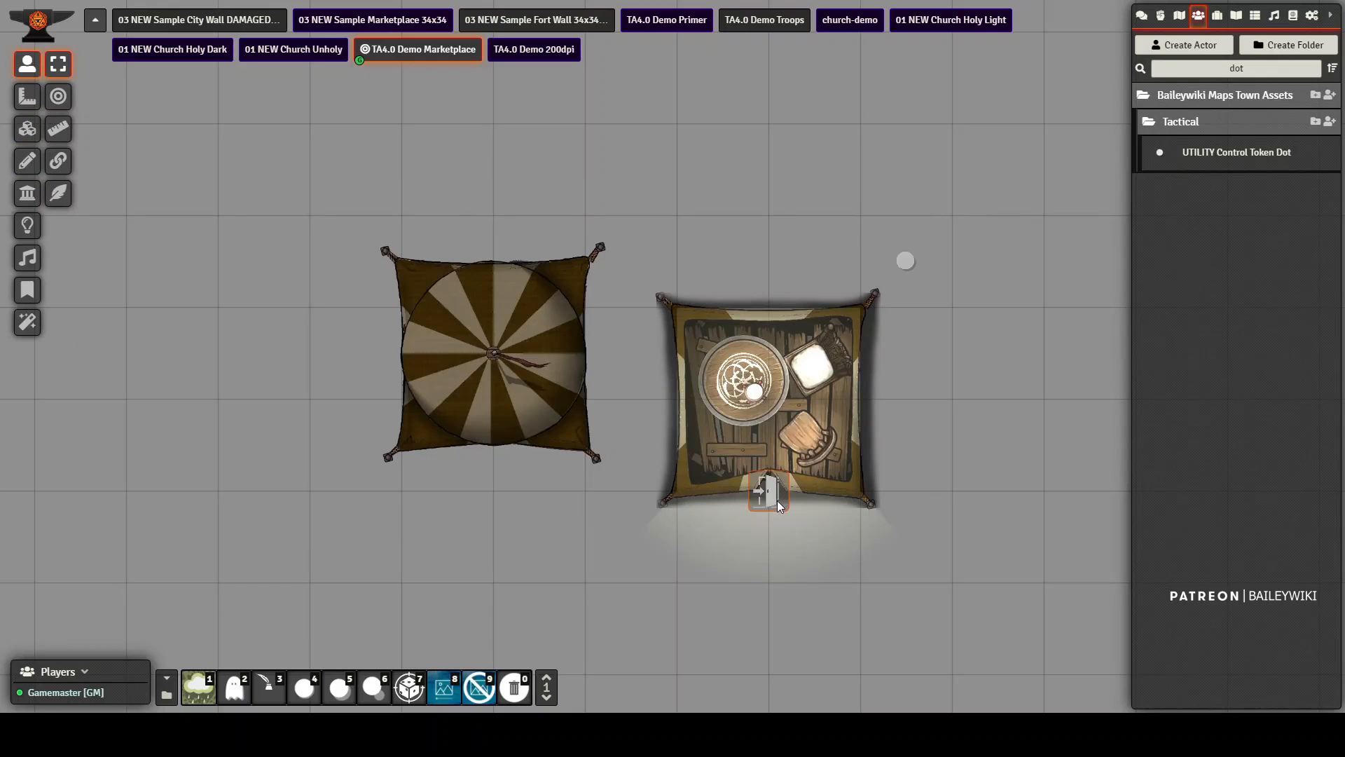
pyautogui.click(767, 494)
pyautogui.click(27, 128)
pyautogui.moveTo(521, 338); pyautogui.dragTo(795, 385)
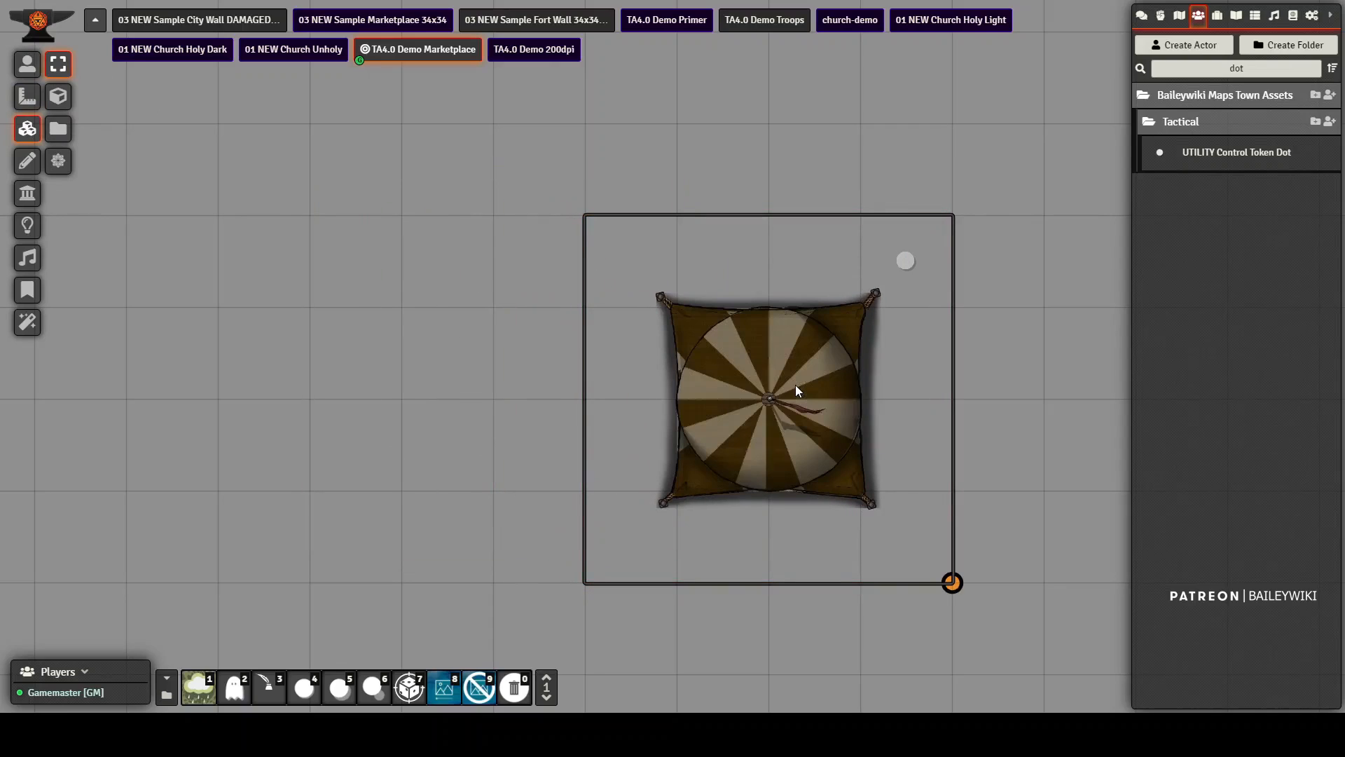
# Step: Attach all elements in and around the roofed tent to the fortune token
pyautogui.click(26, 68)
pyautogui.click(911, 264)
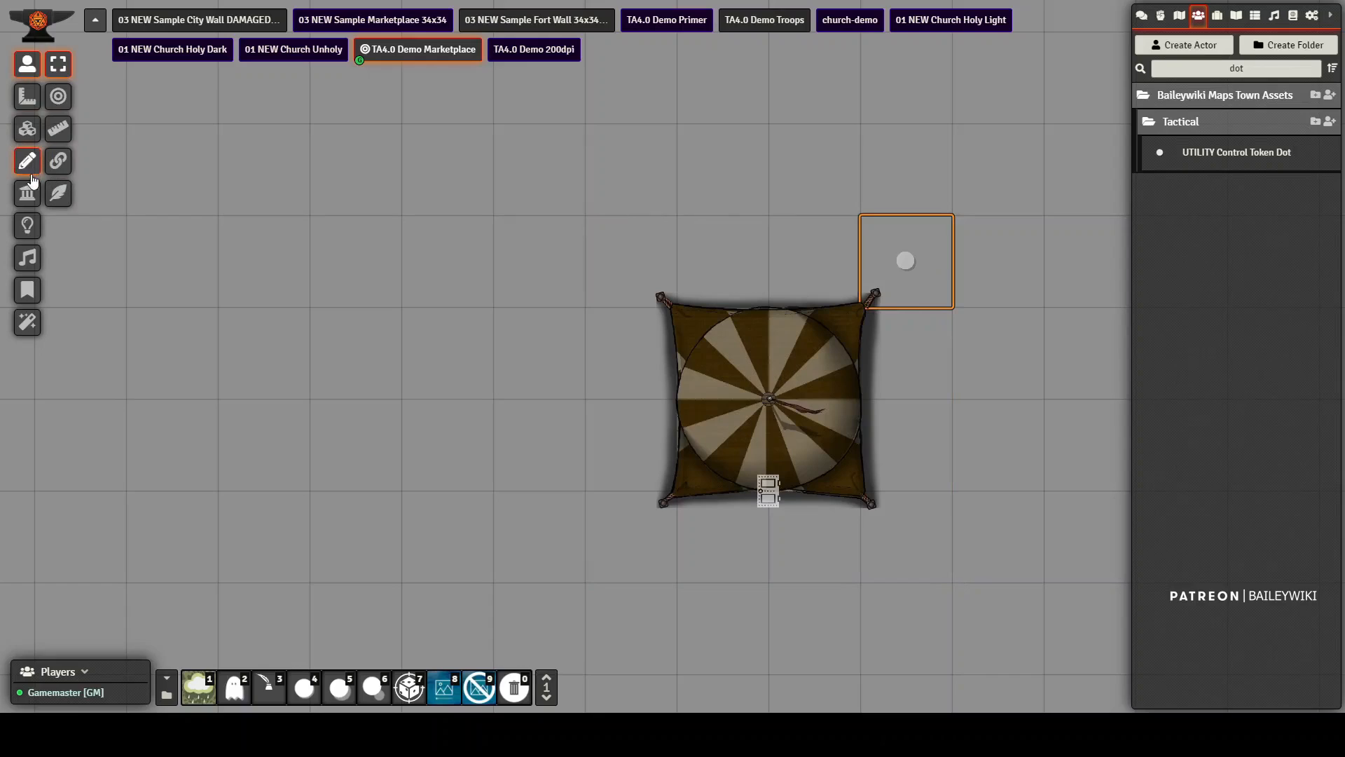
pyautogui.click(60, 160)
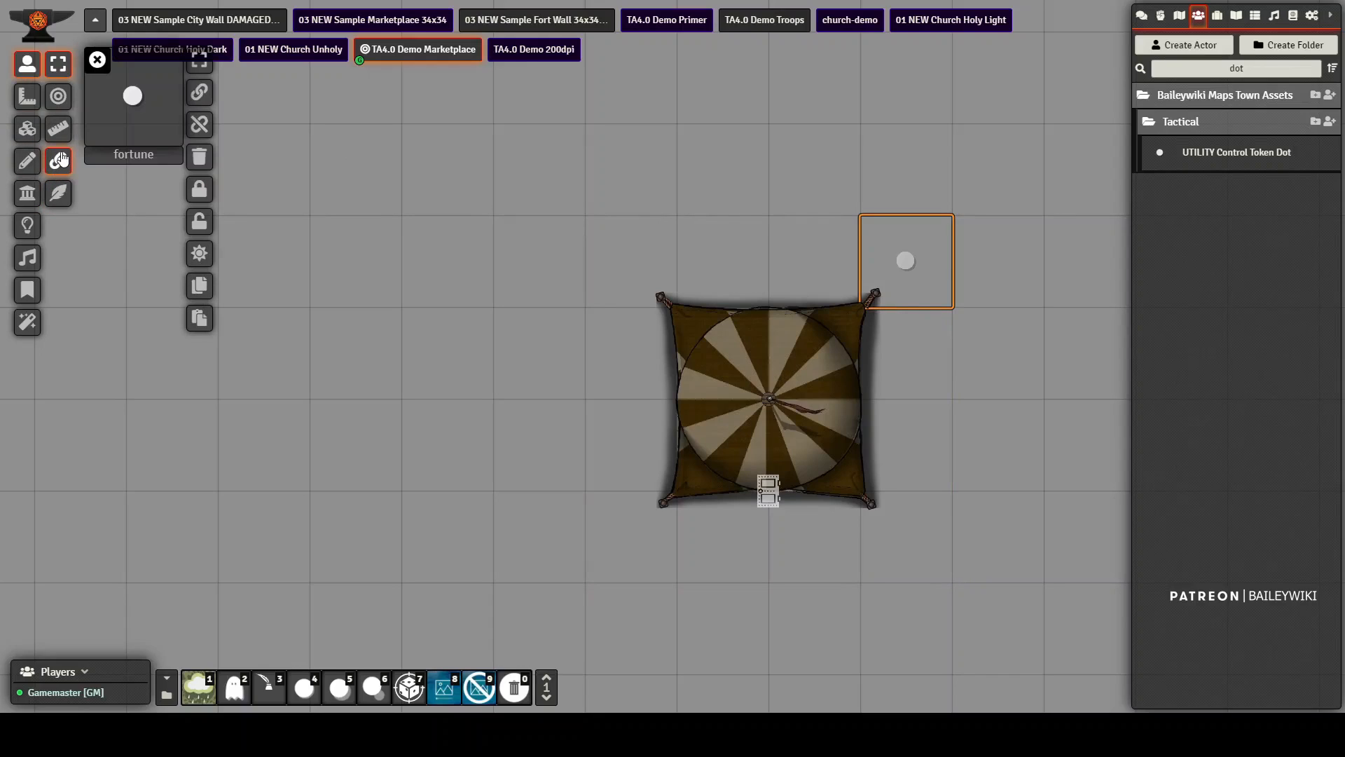
pyautogui.click(199, 60)
pyautogui.moveTo(607, 223); pyautogui.dragTo(1013, 562)
pyautogui.doubleClick(632, 390)
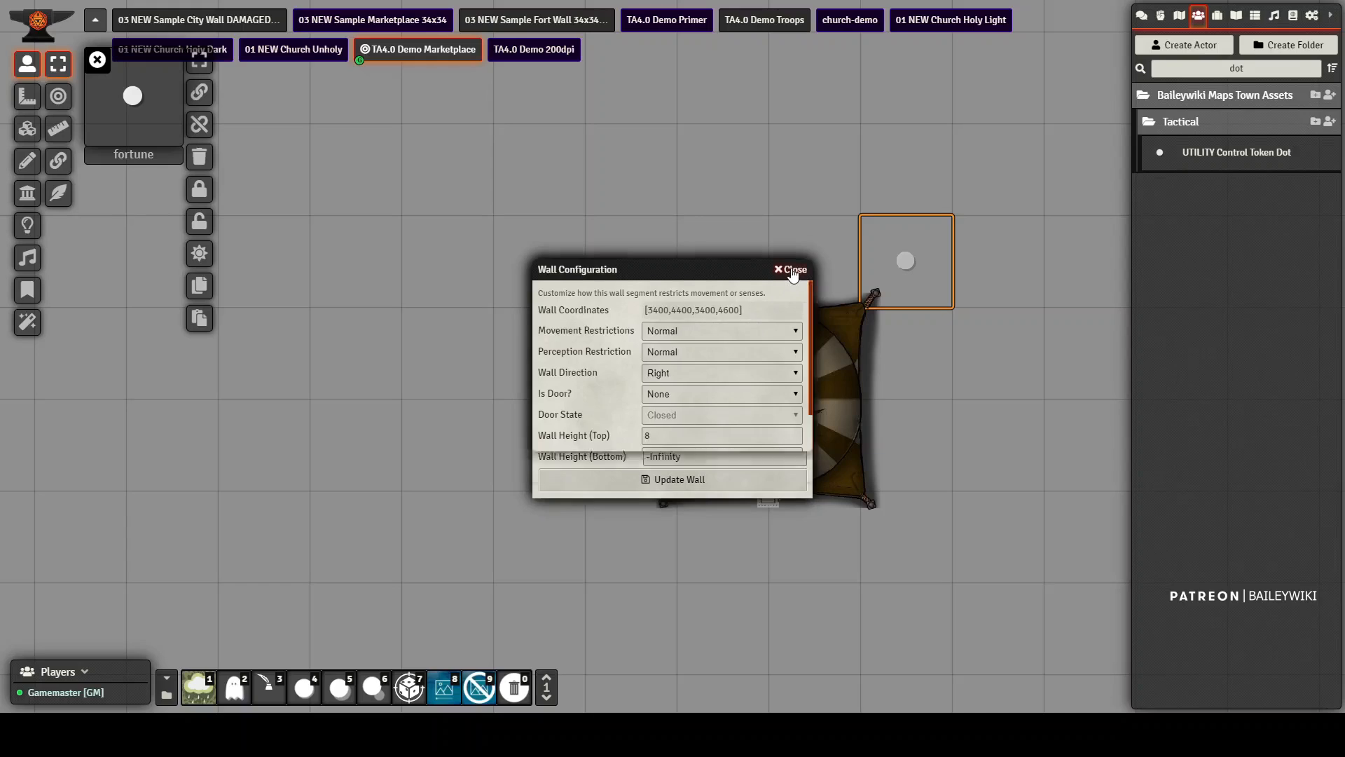
pyautogui.click(788, 275)
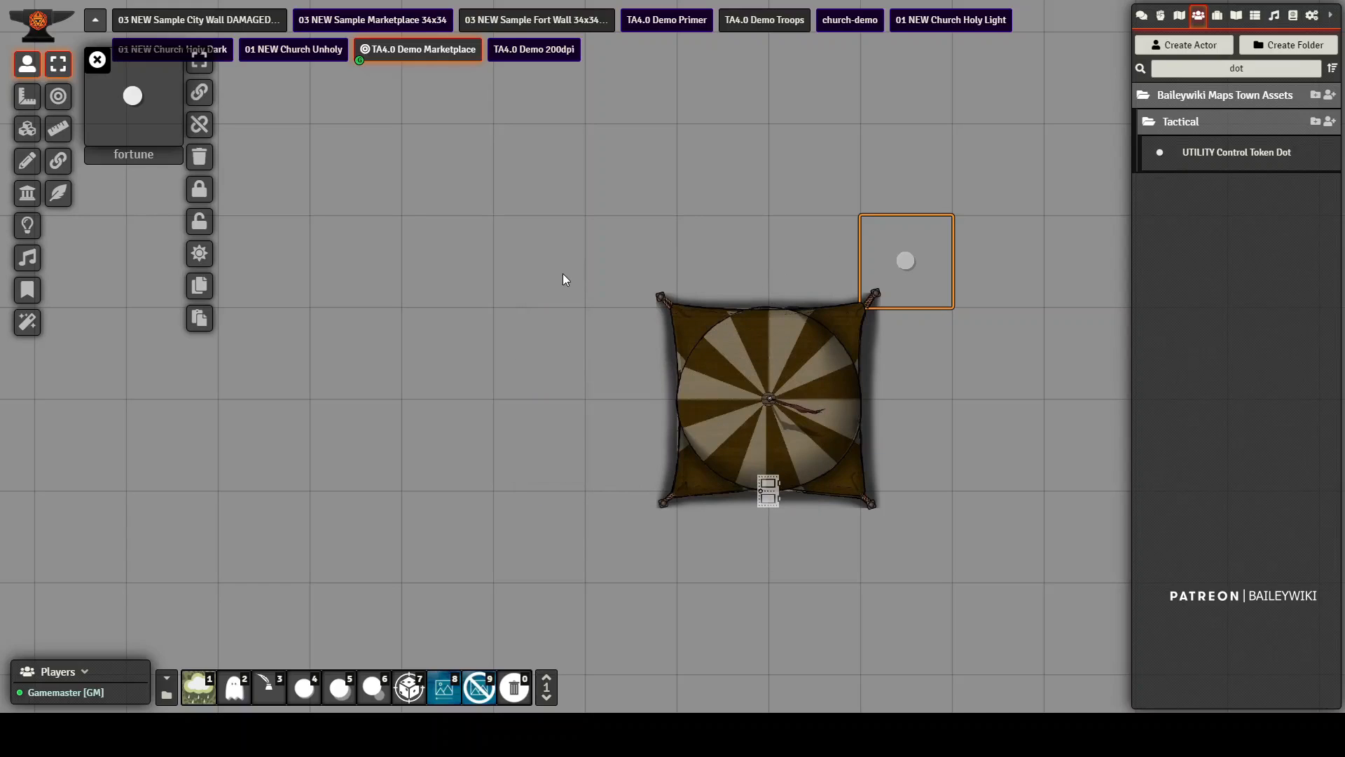
pyautogui.click(98, 60)
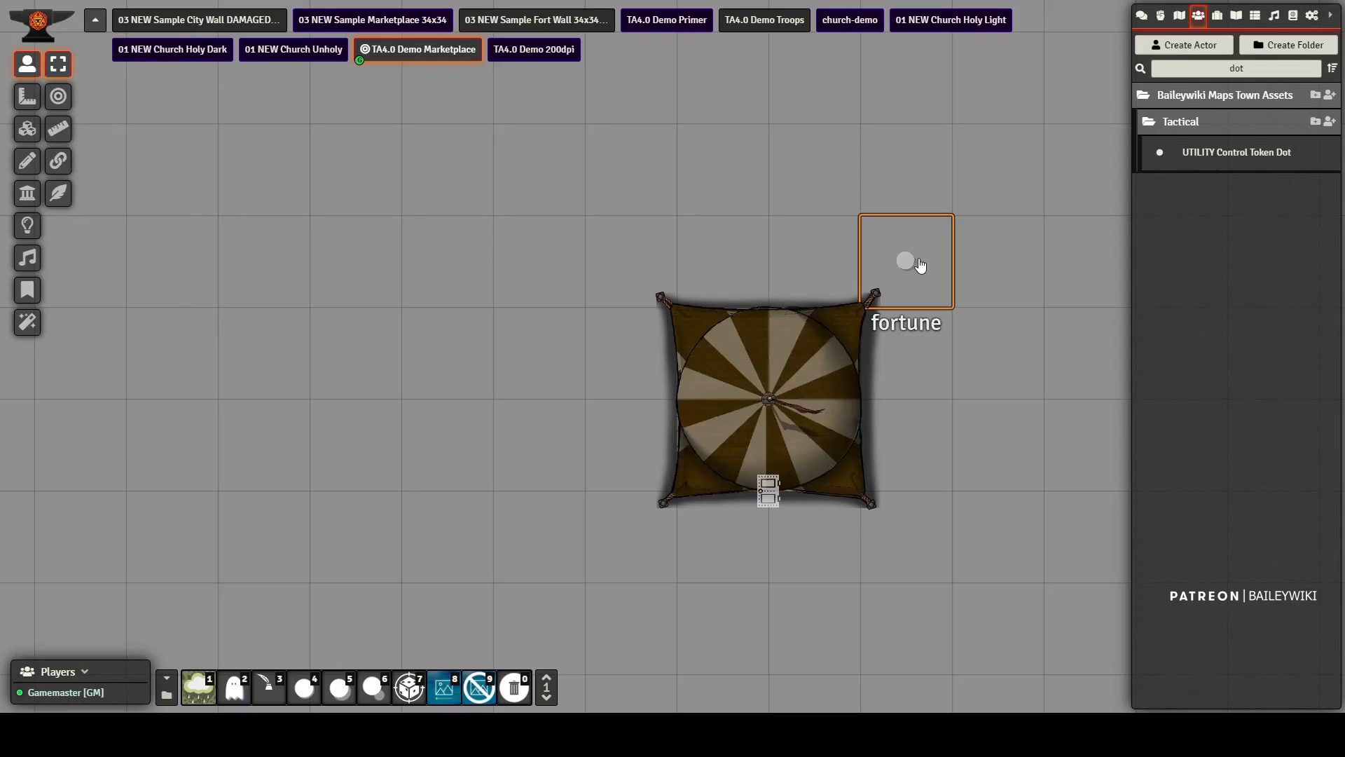
# Step: Move the fortune token diagonally as a test and check that the tent's walls, lights and tiles follow
pyautogui.moveTo(920, 270); pyautogui.dragTo(735, 166)
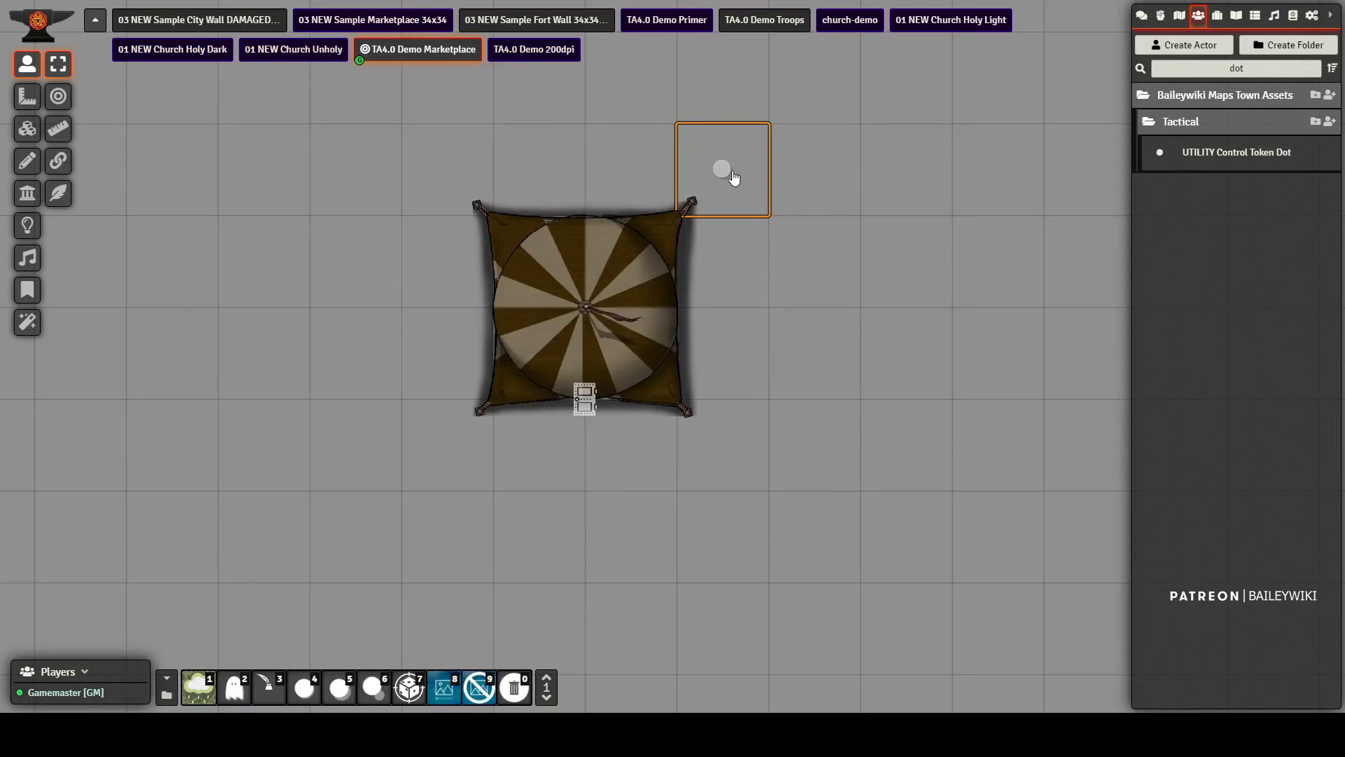
pyautogui.click(27, 193)
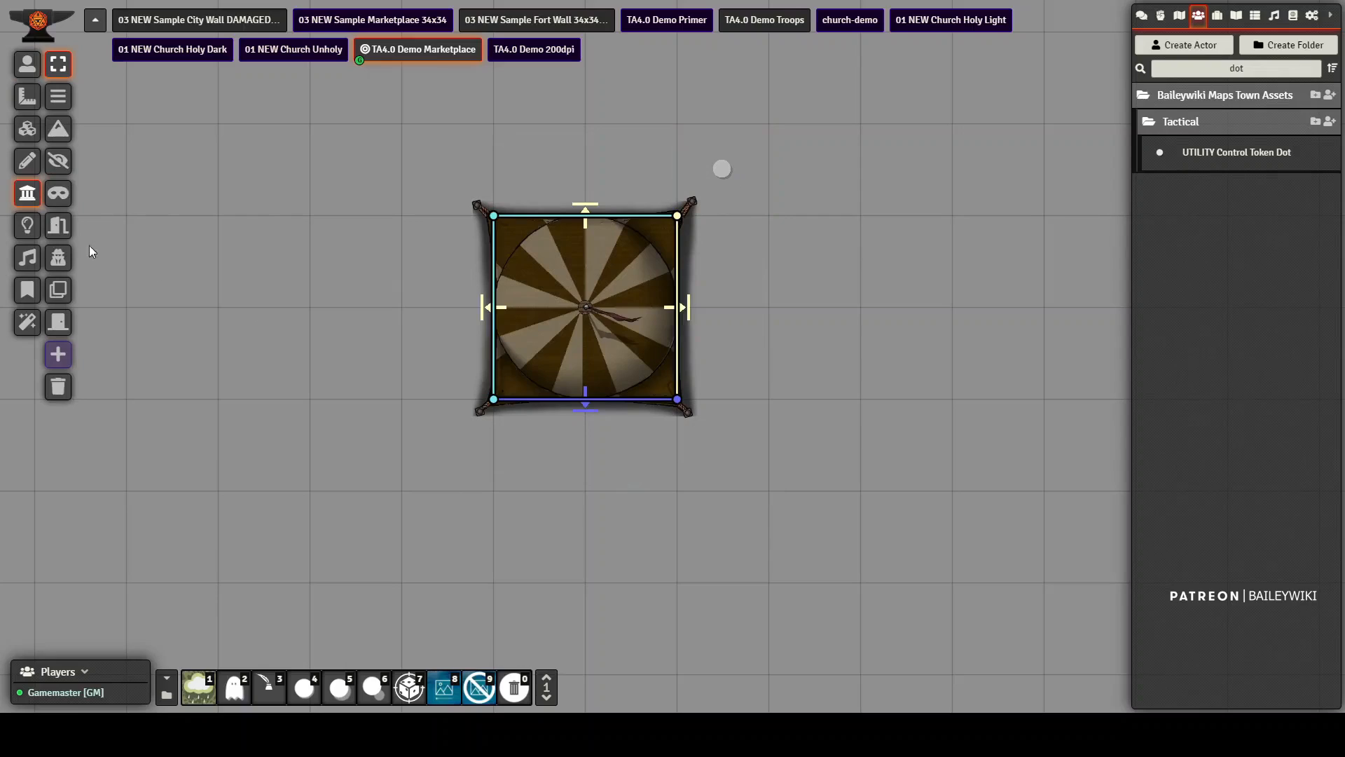
pyautogui.click(22, 225)
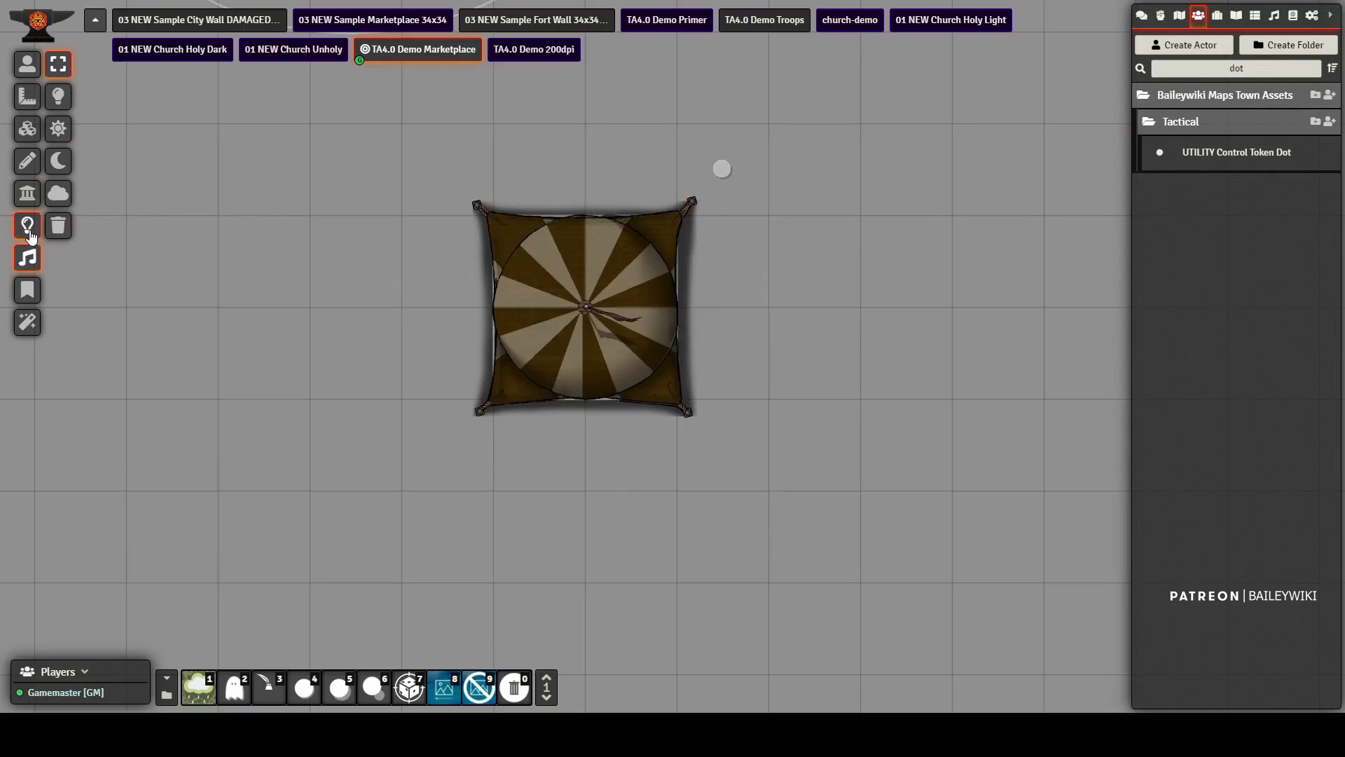
pyautogui.click(27, 128)
pyautogui.click(27, 64)
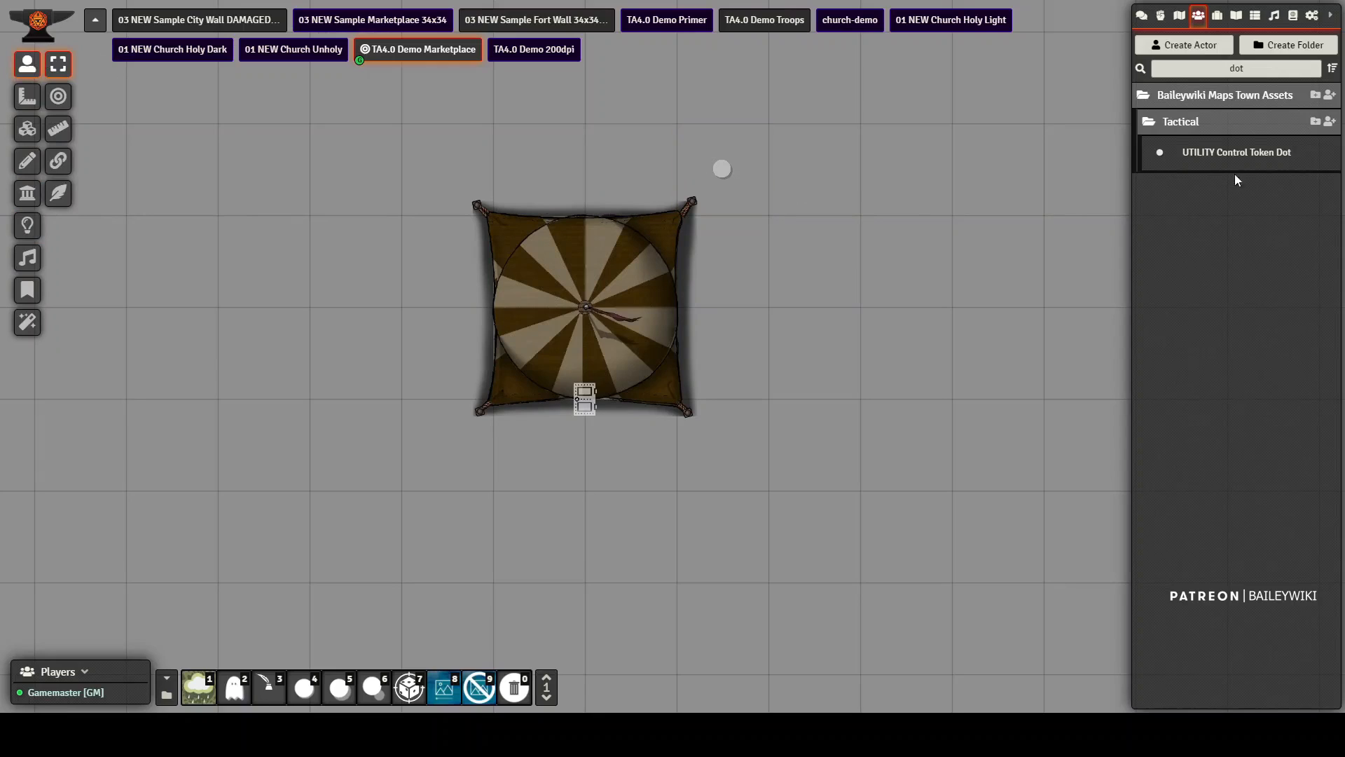
# Step: Duplicate the UTILITY Control Token Dot actor and name the copy Fortune Teller
pyautogui.rightClick(1245, 159)
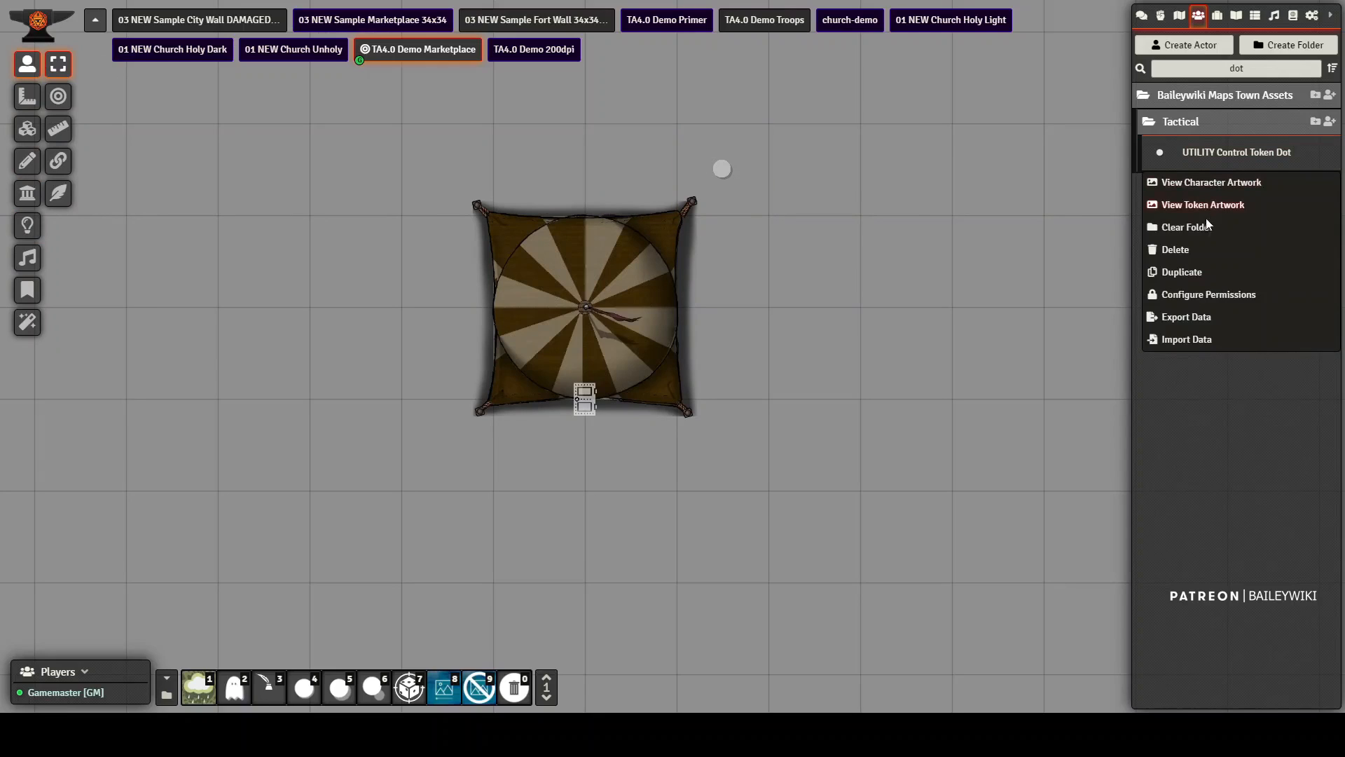
pyautogui.click(1182, 273)
pyautogui.click(1261, 185)
pyautogui.tripleClick(744, 160)
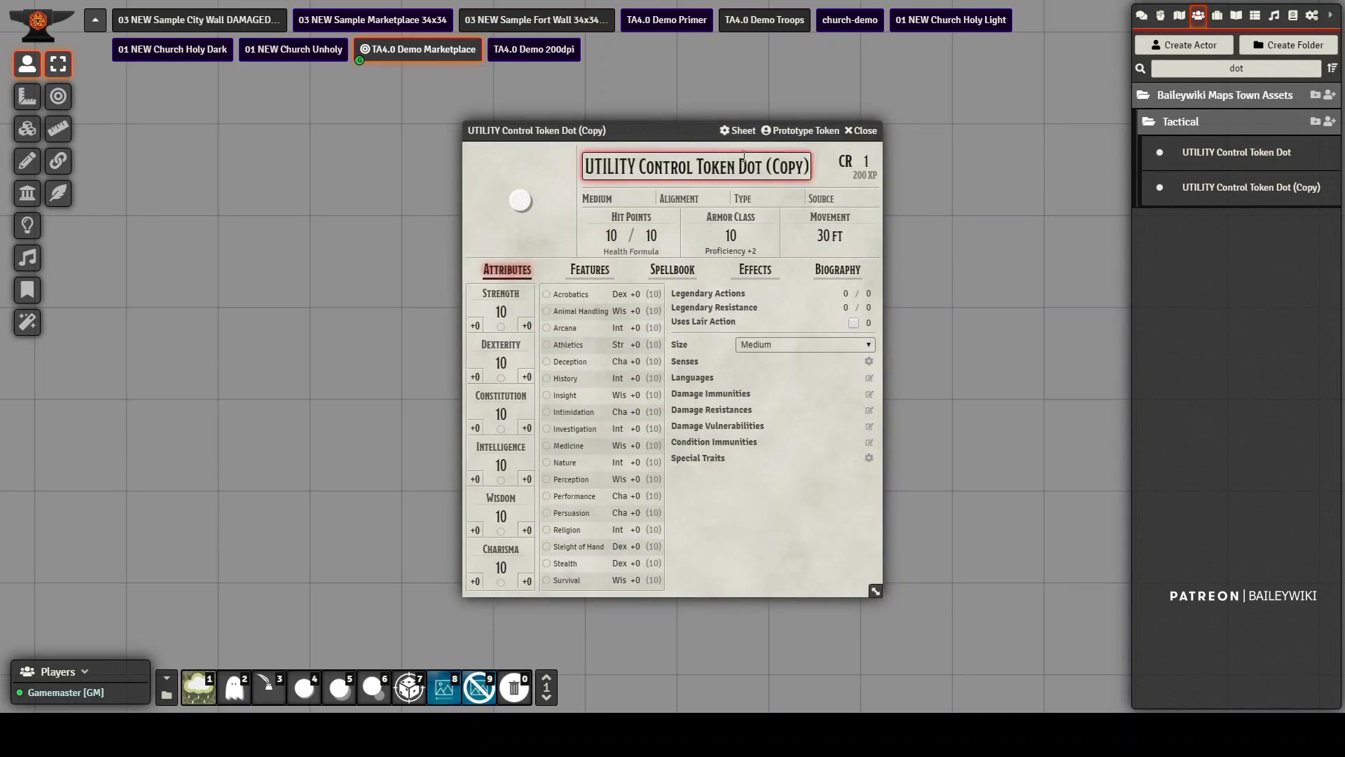
pyautogui.write('Fort')
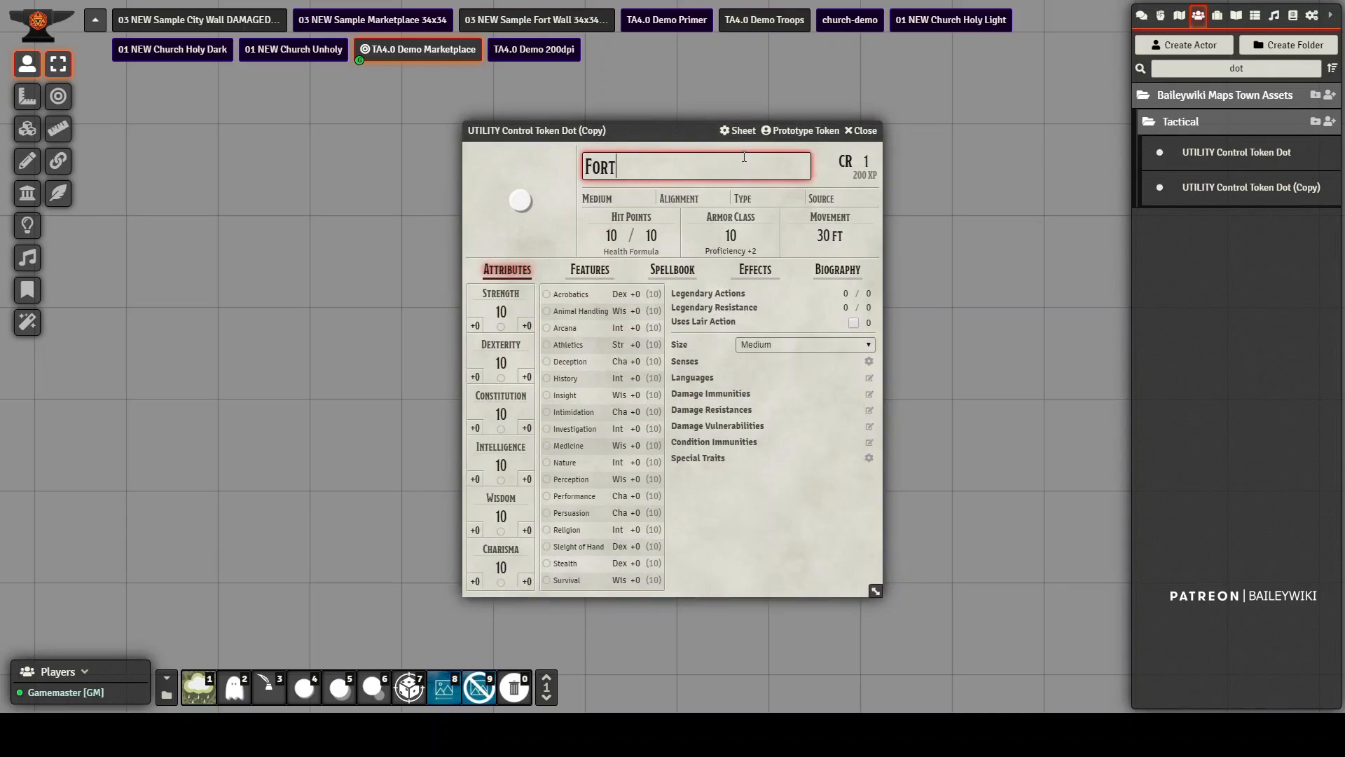
pyautogui.write('une Teller')
# Step: Assign the placed fortune token as the Fortune Teller actor's prototype token
pyautogui.click(805, 130)
pyautogui.click(861, 130)
pyautogui.click(718, 201)
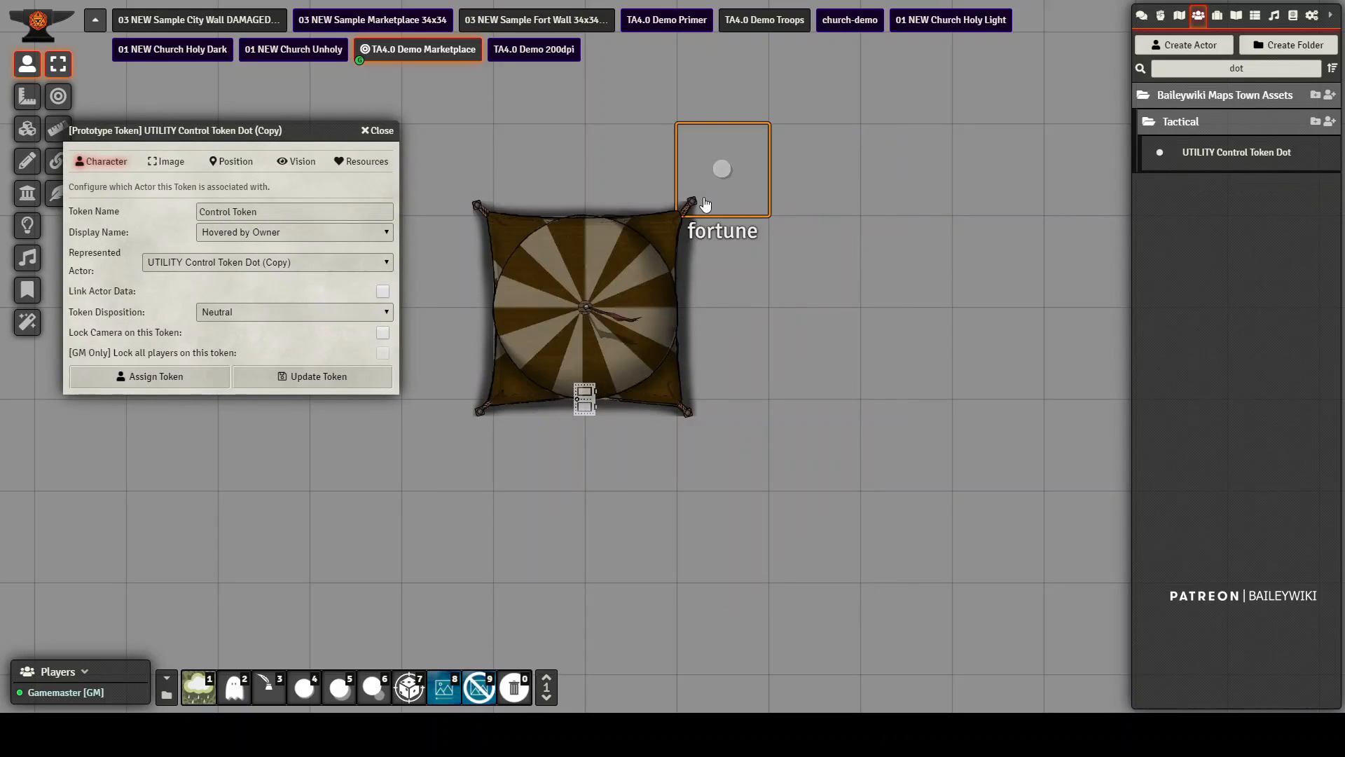
pyautogui.click(169, 379)
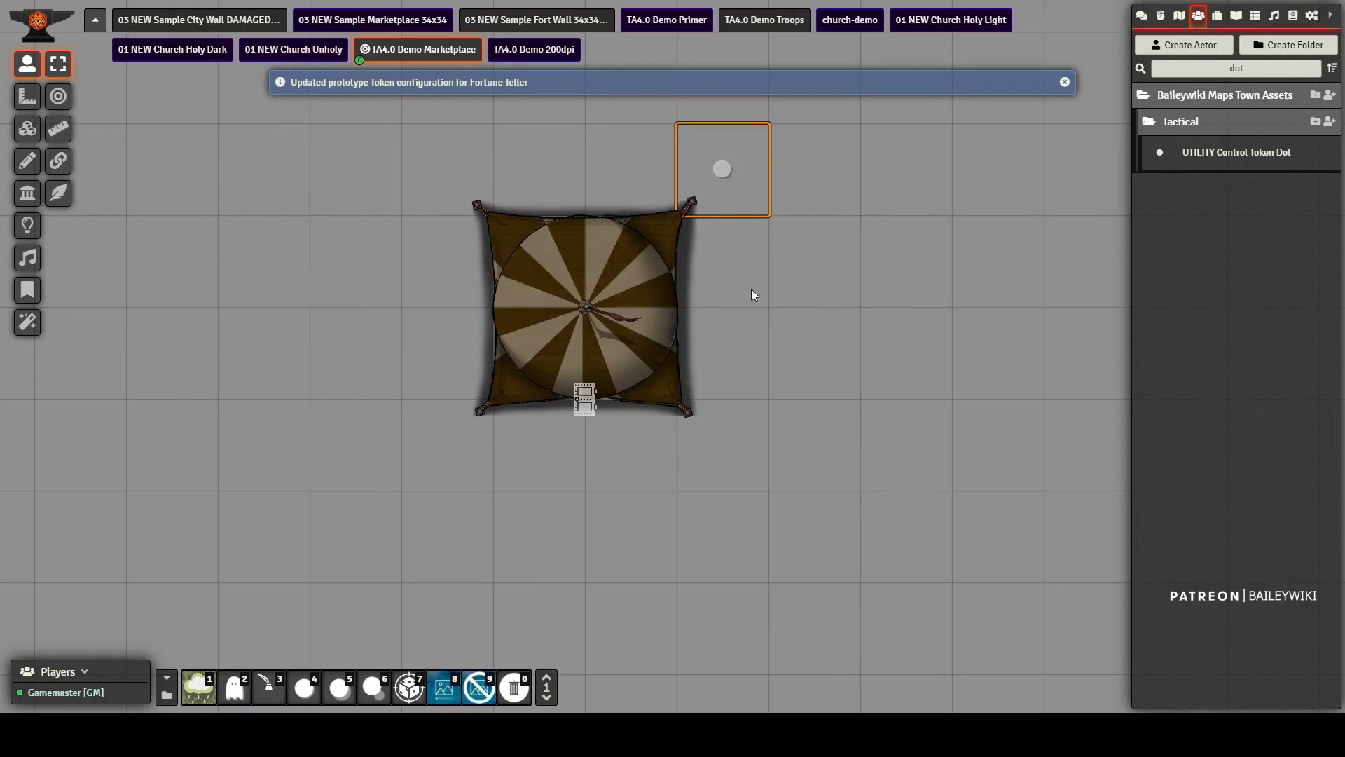
# Step: Move the tent by its fortune token into the marketplace, onto the cobbles just above the covered cart
pyautogui.moveTo(747, 181); pyautogui.dragTo(907, 265)
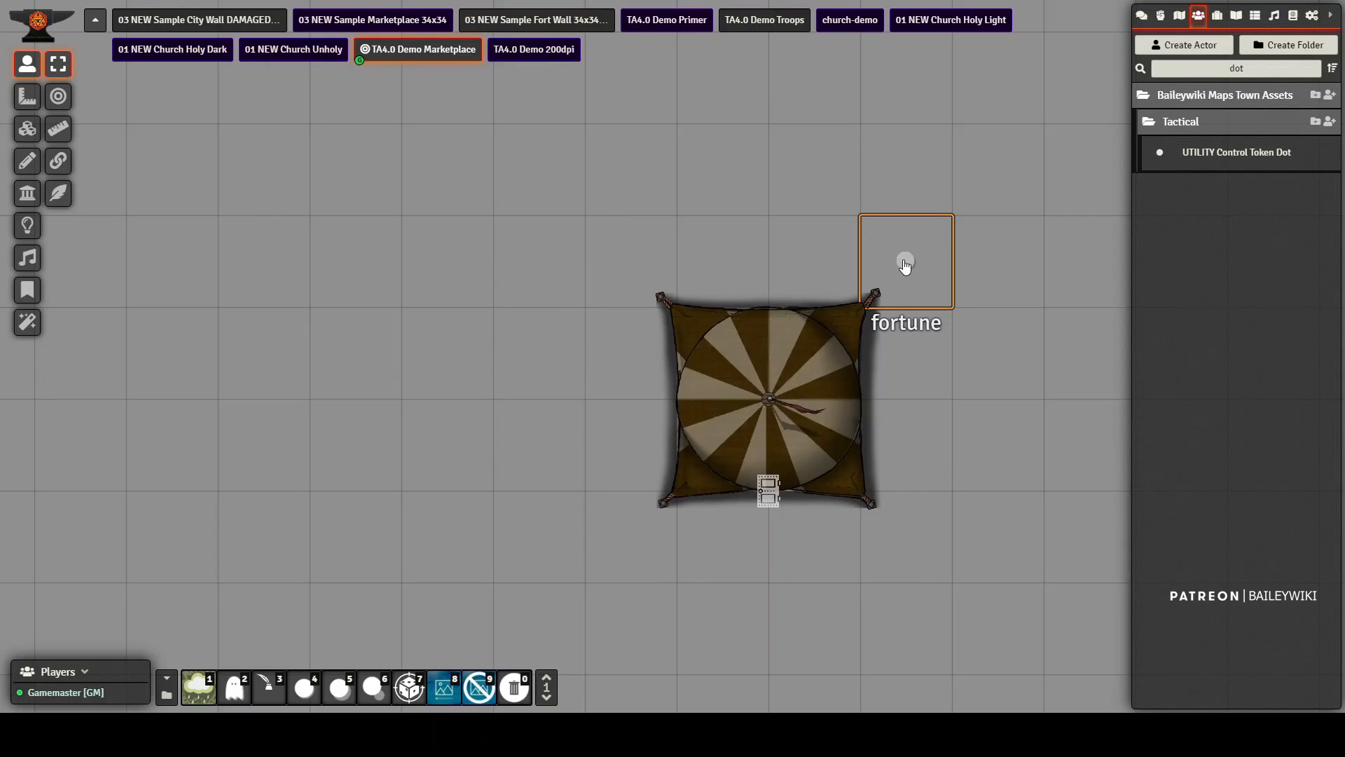
pyautogui.scroll(-5, 904, 263)
pyautogui.scroll(-4, 872, 251)
pyautogui.moveTo(853, 210); pyautogui.dragTo(806, 8)
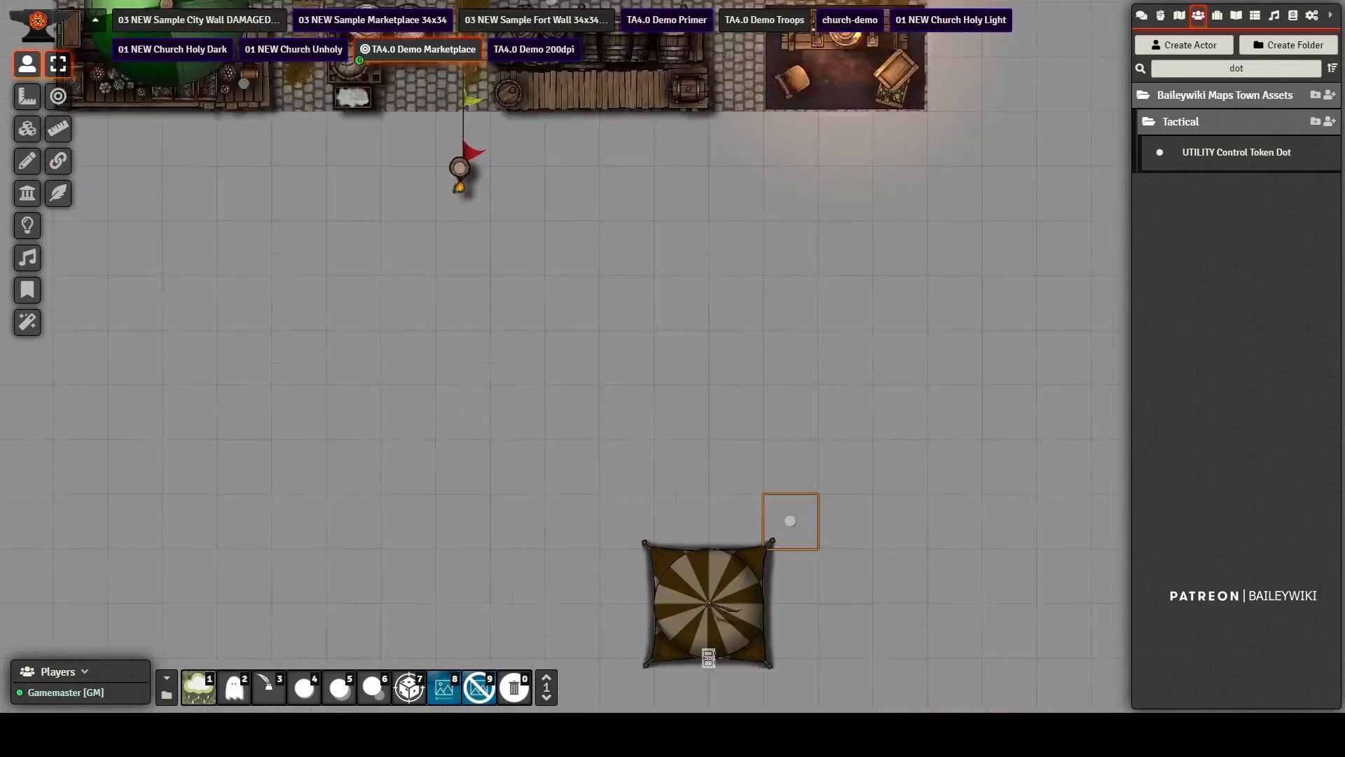
pyautogui.moveTo(776, 436); pyautogui.dragTo(386, 90)
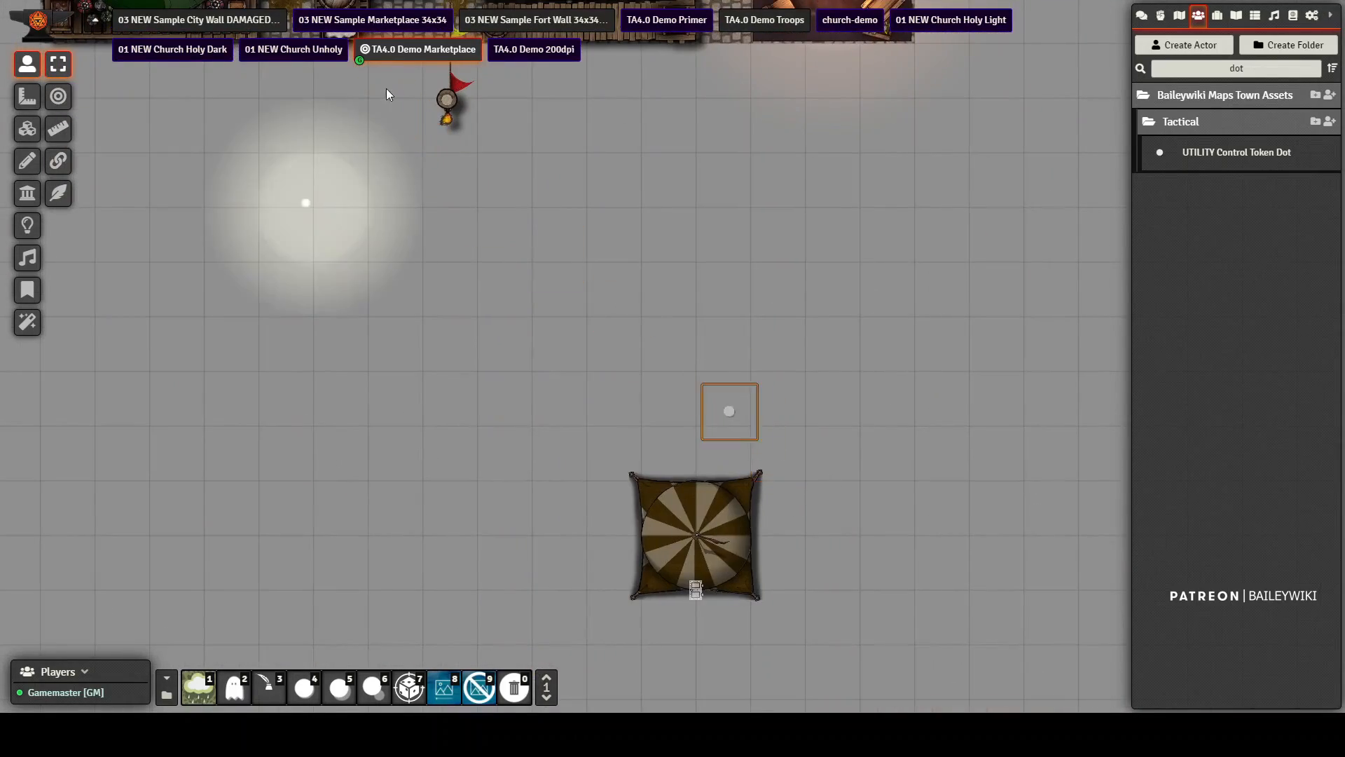
pyautogui.moveTo(553, 143); pyautogui.dragTo(612, 577)
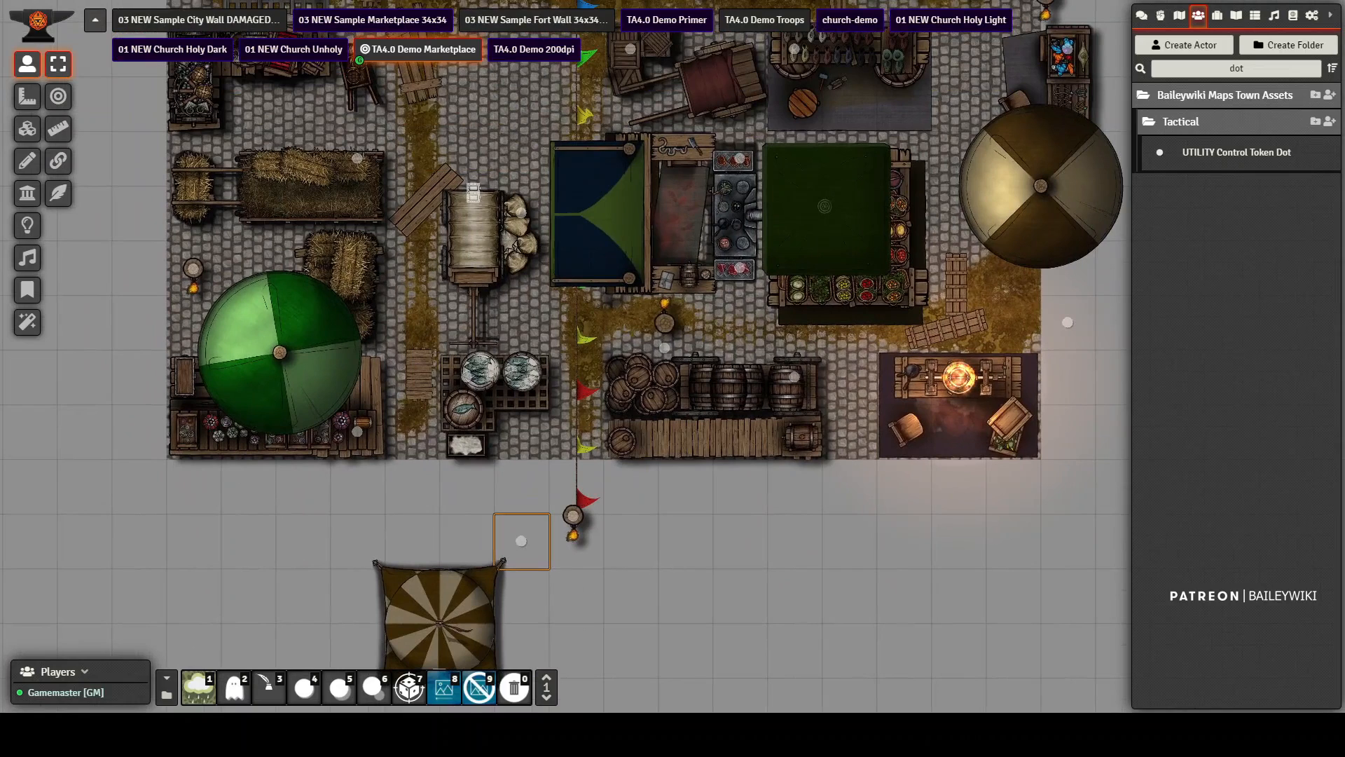
pyautogui.moveTo(524, 528); pyautogui.dragTo(529, 115)
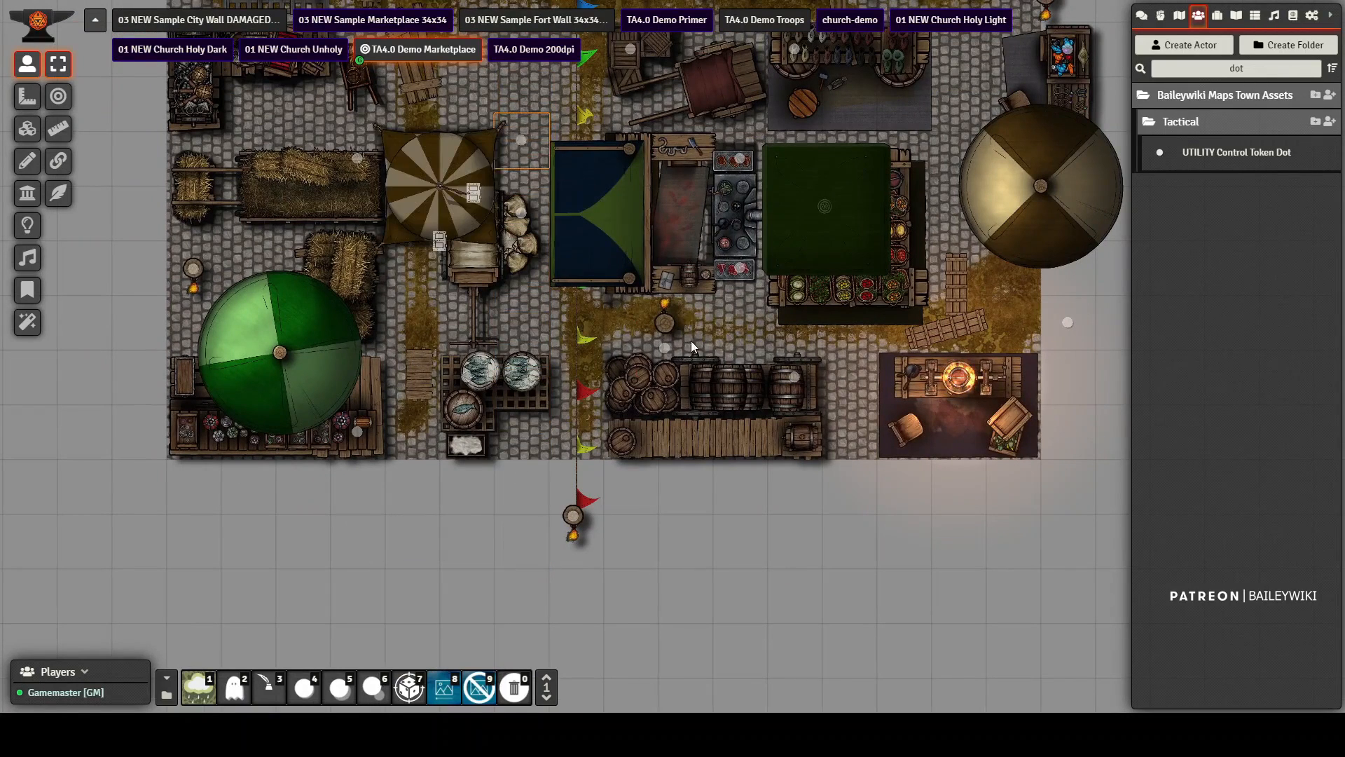
pyautogui.moveTo(691, 341); pyautogui.dragTo(686, 519)
pyautogui.moveTo(513, 291); pyautogui.dragTo(545, 179)
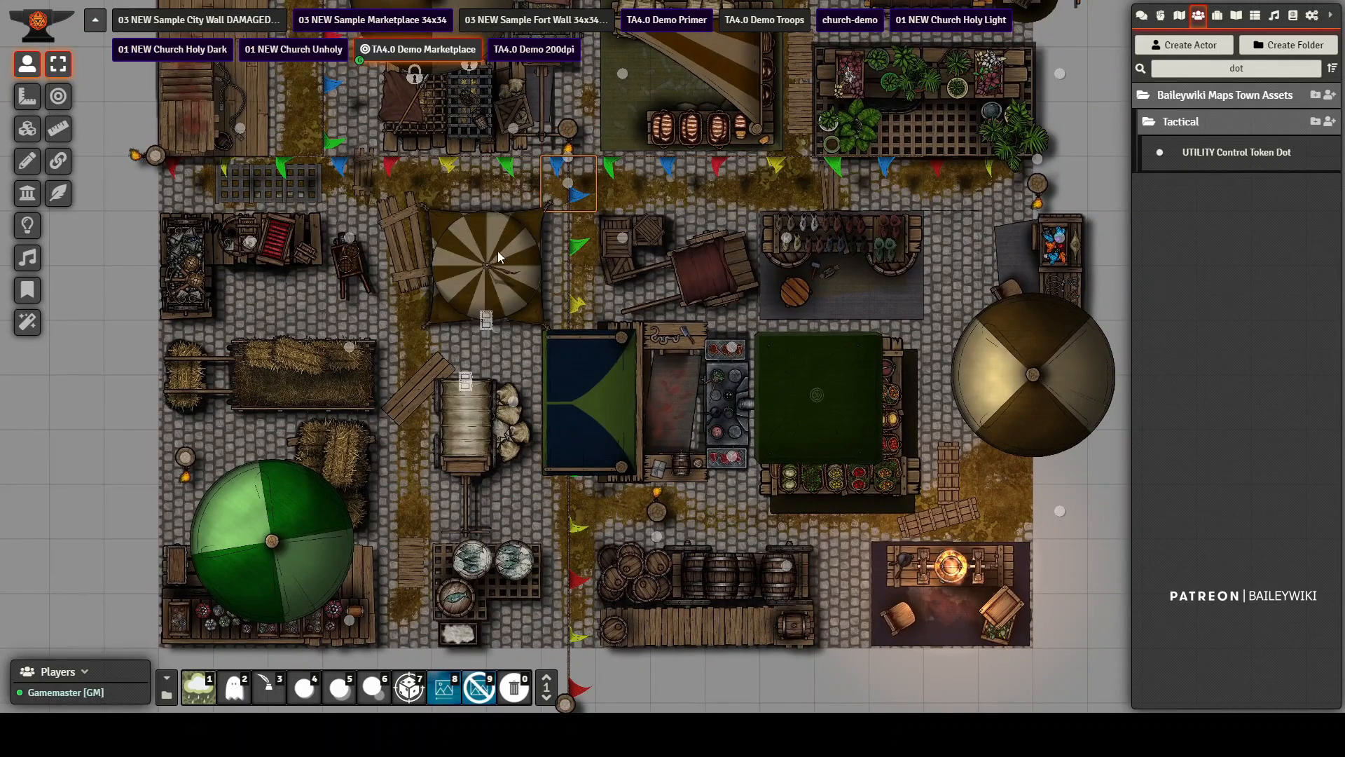
pyautogui.scroll(-3, 1037, 469)
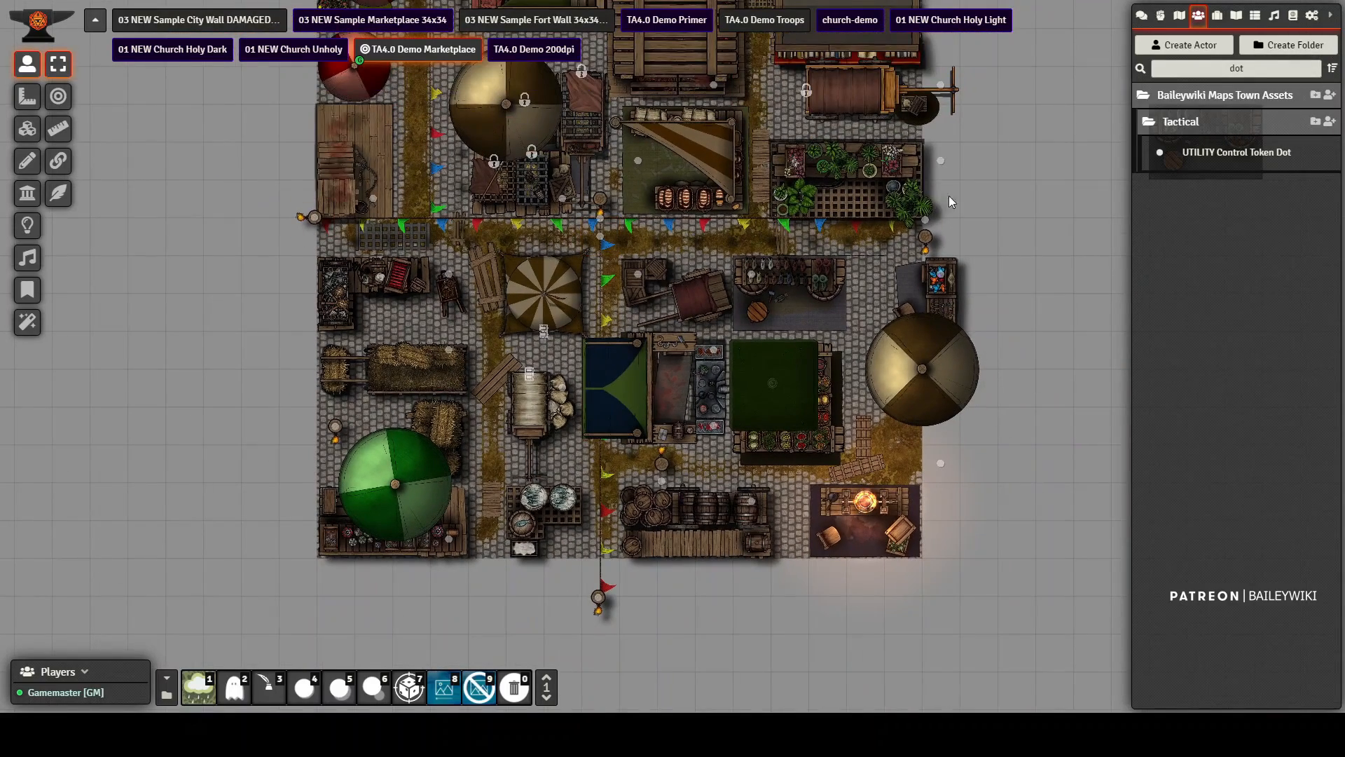
# Step: Search the actors for "util" and place the UTILITY Building Token just outside the marketplace's upper corner
pyautogui.moveTo(1029, 203); pyautogui.dragTo(974, 483)
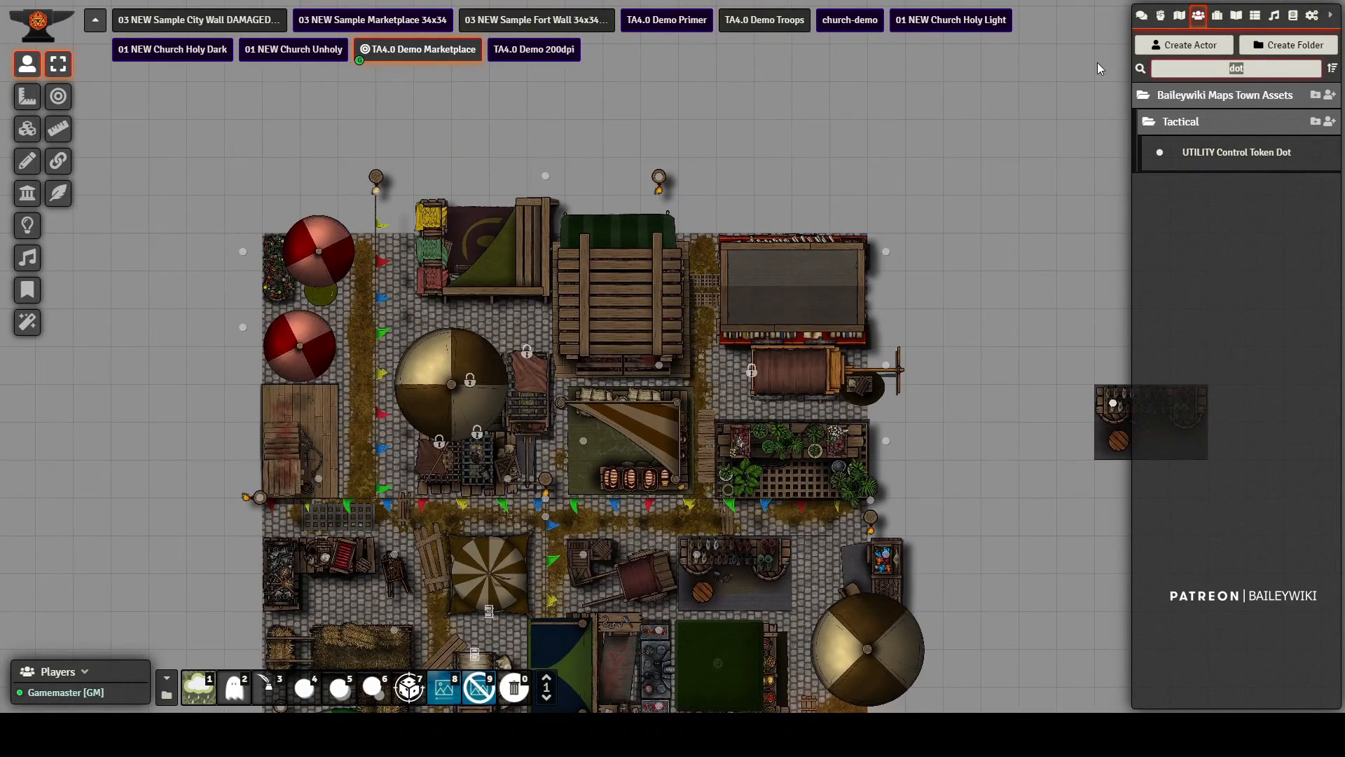
pyautogui.write('uti')
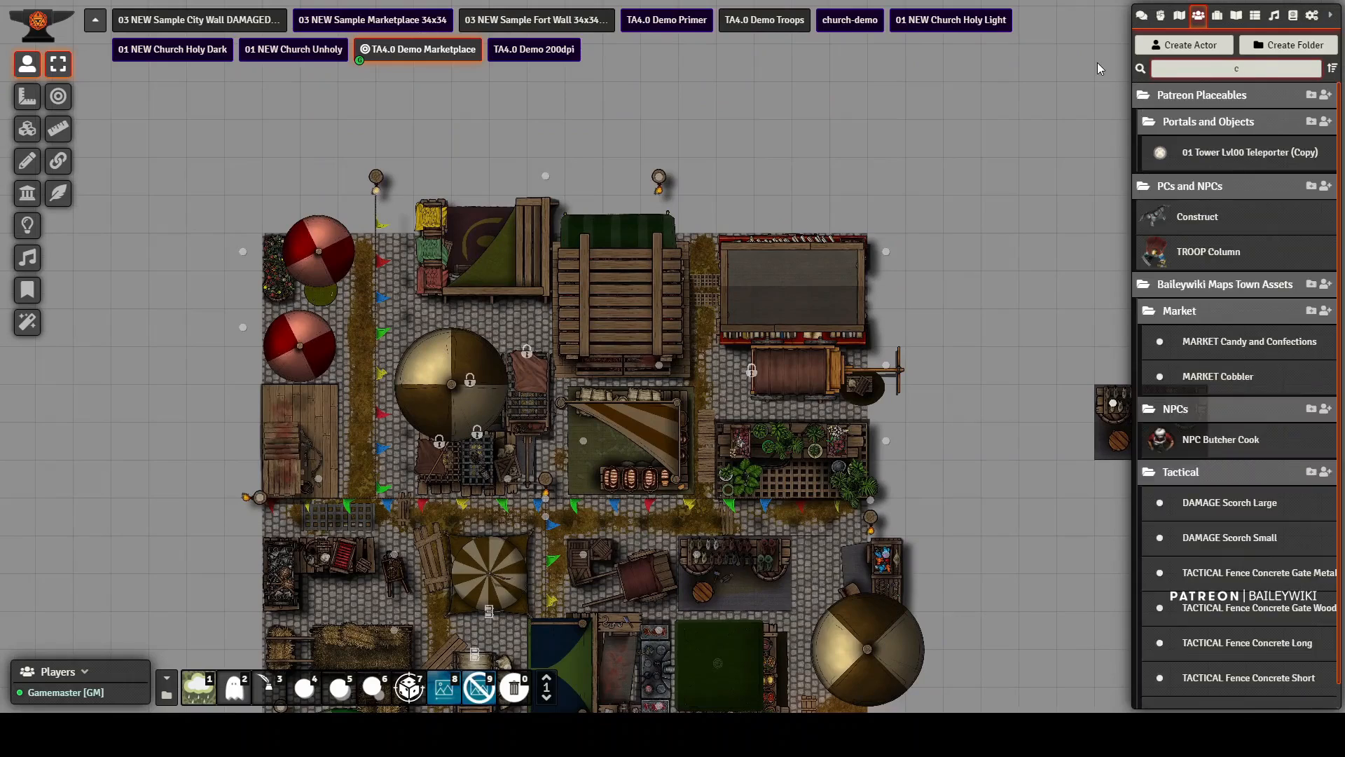
pyautogui.write('l')
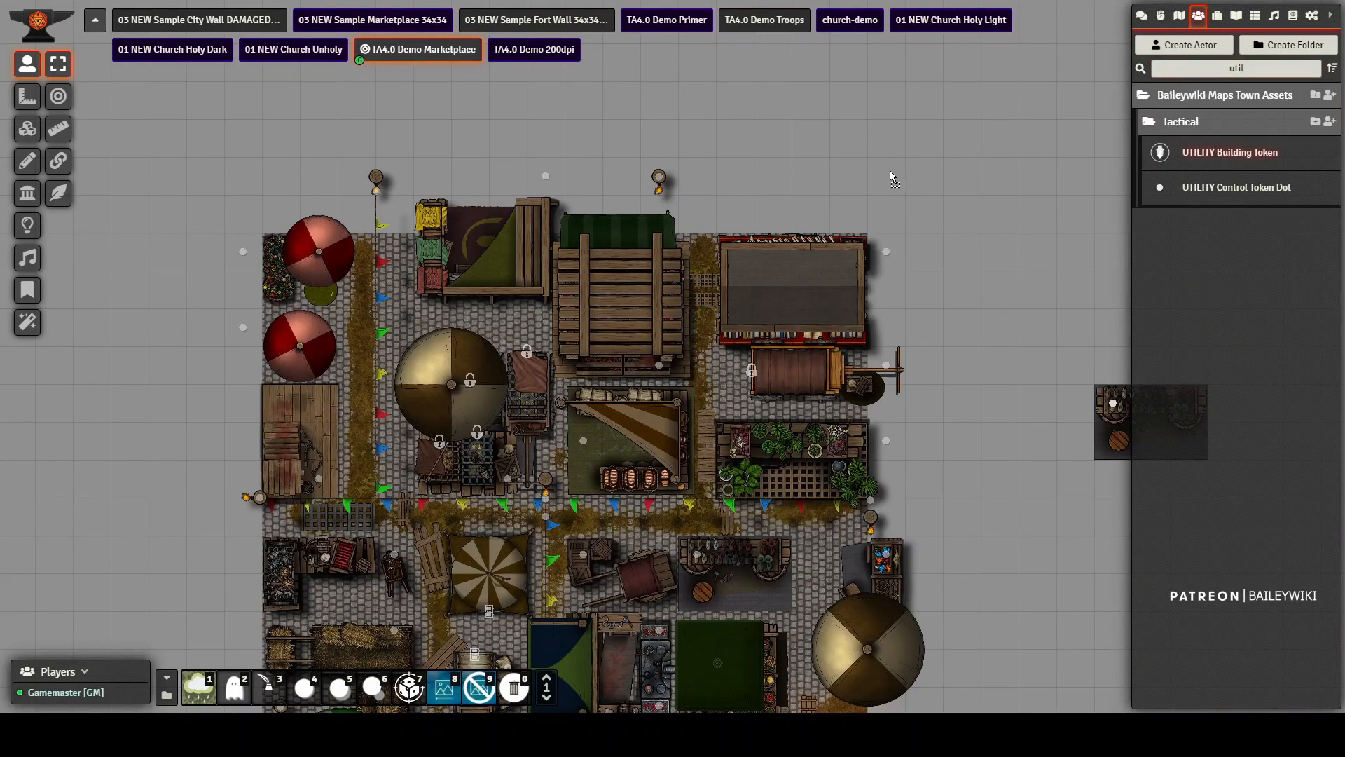
pyautogui.moveTo(885, 134); pyautogui.dragTo(886, 137)
# Step: Name the building token marketplace and move the whole marketplace two squares sideways with it
pyautogui.rightClick(886, 137)
pyautogui.click(886, 137)
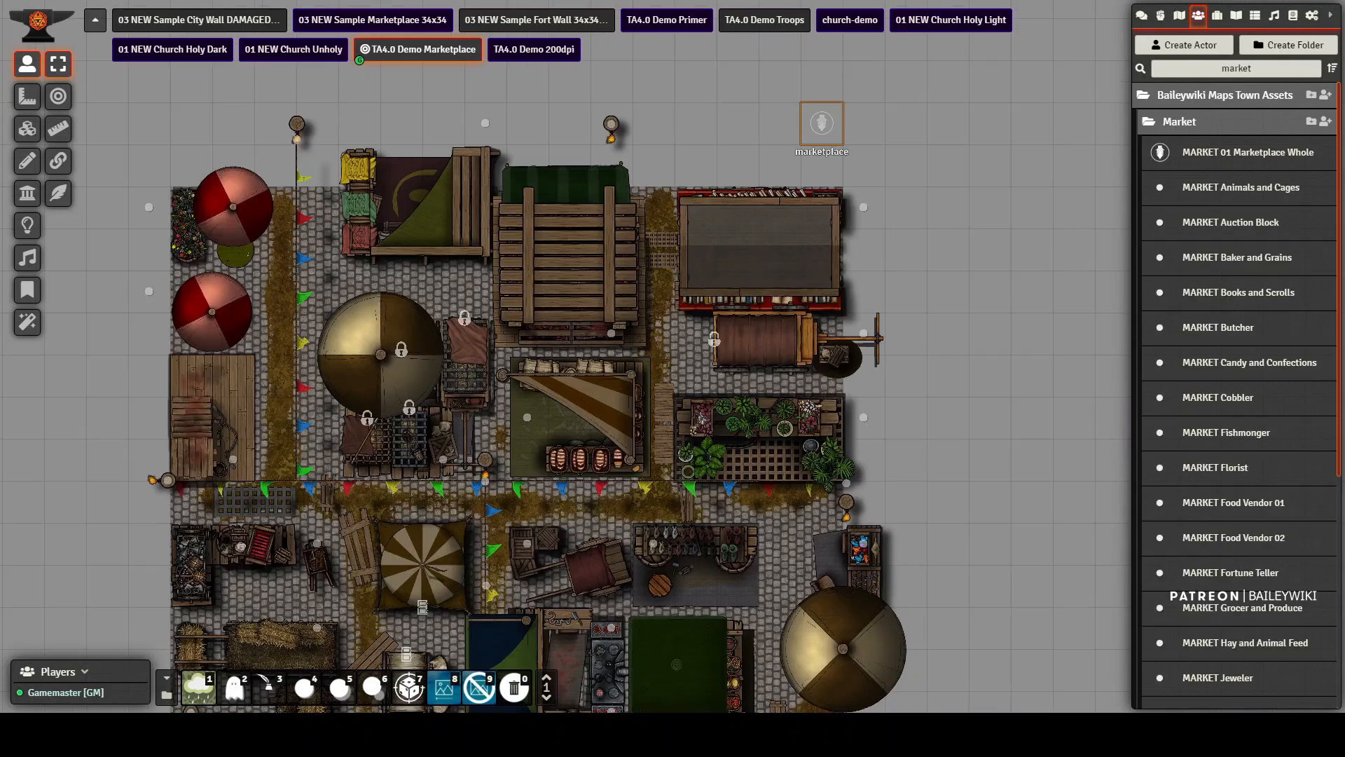
pyautogui.moveTo(829, 120); pyautogui.dragTo(903, 122)
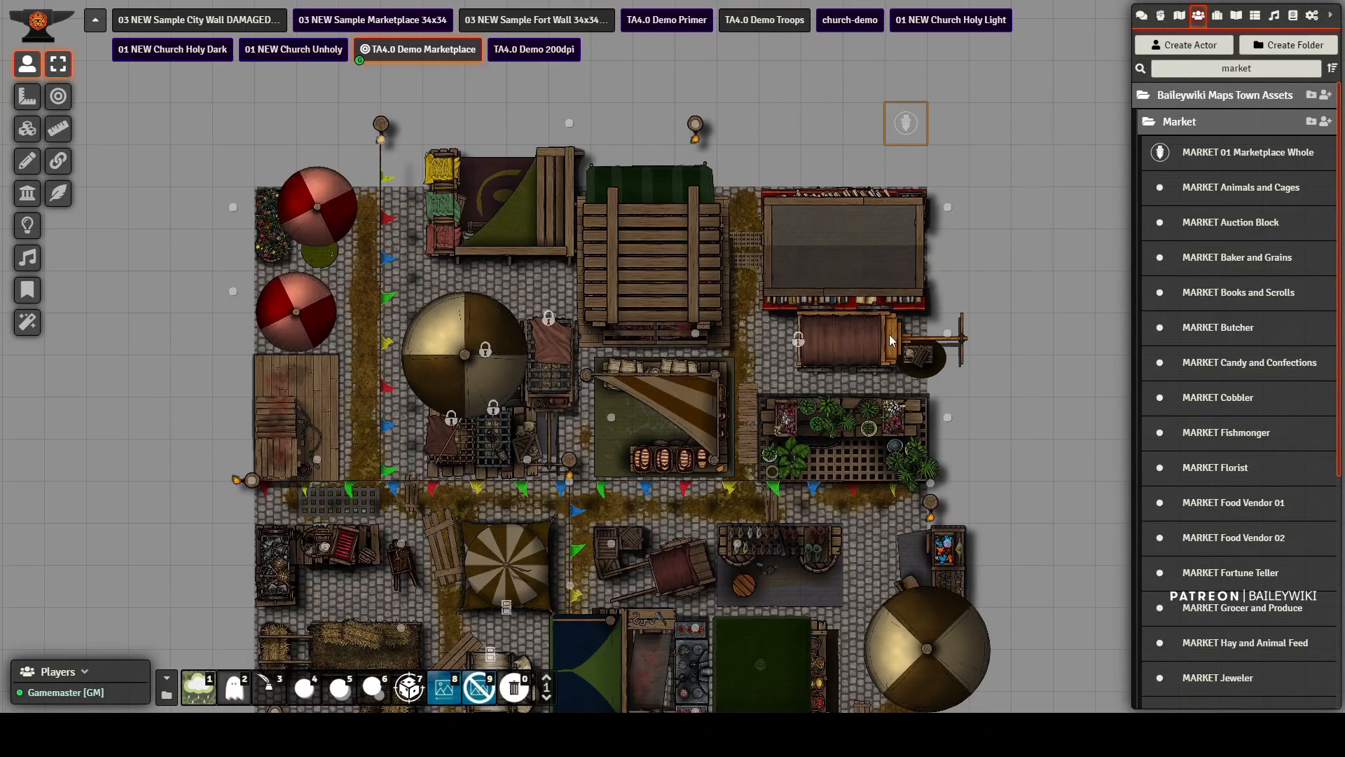
pyautogui.scroll(-2, 866, 418)
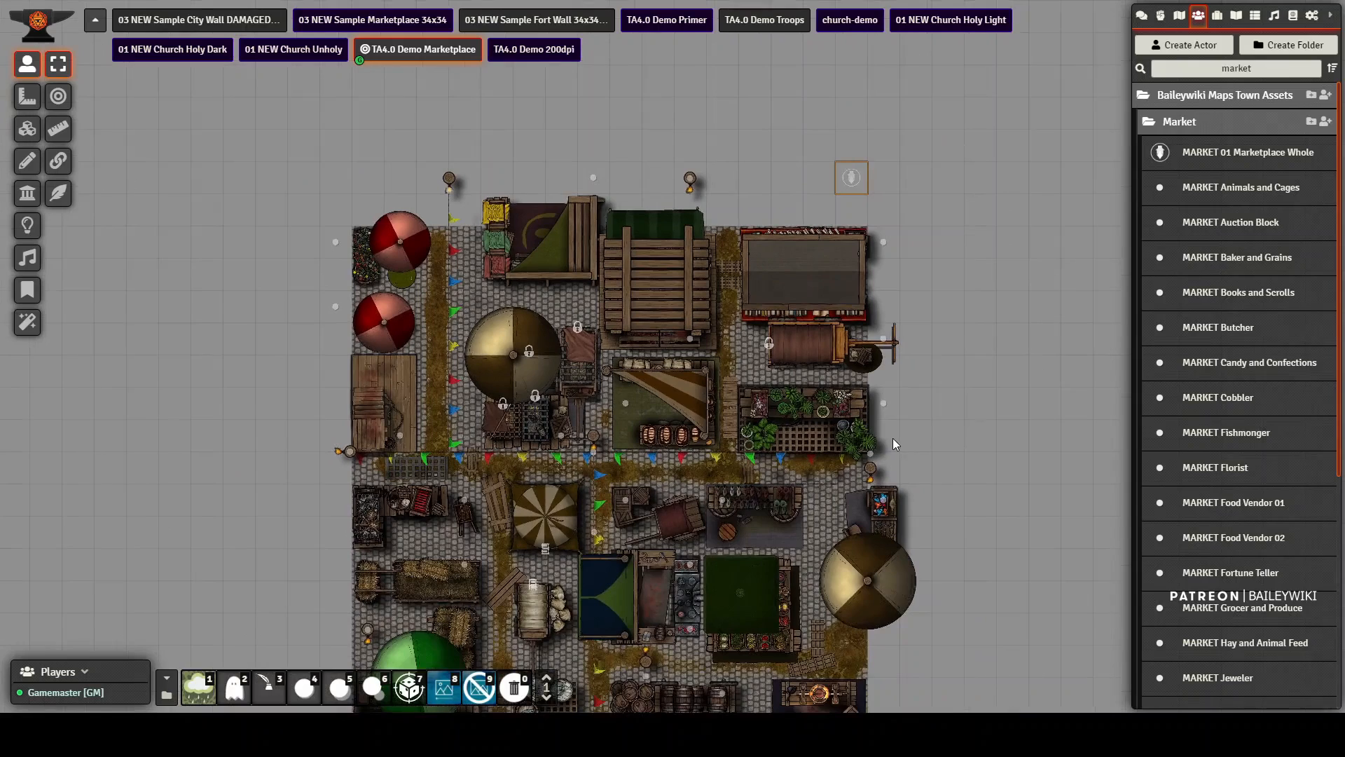
# Step: Detach every attached element from the marketplace building token
pyautogui.scroll(3, 866, 272)
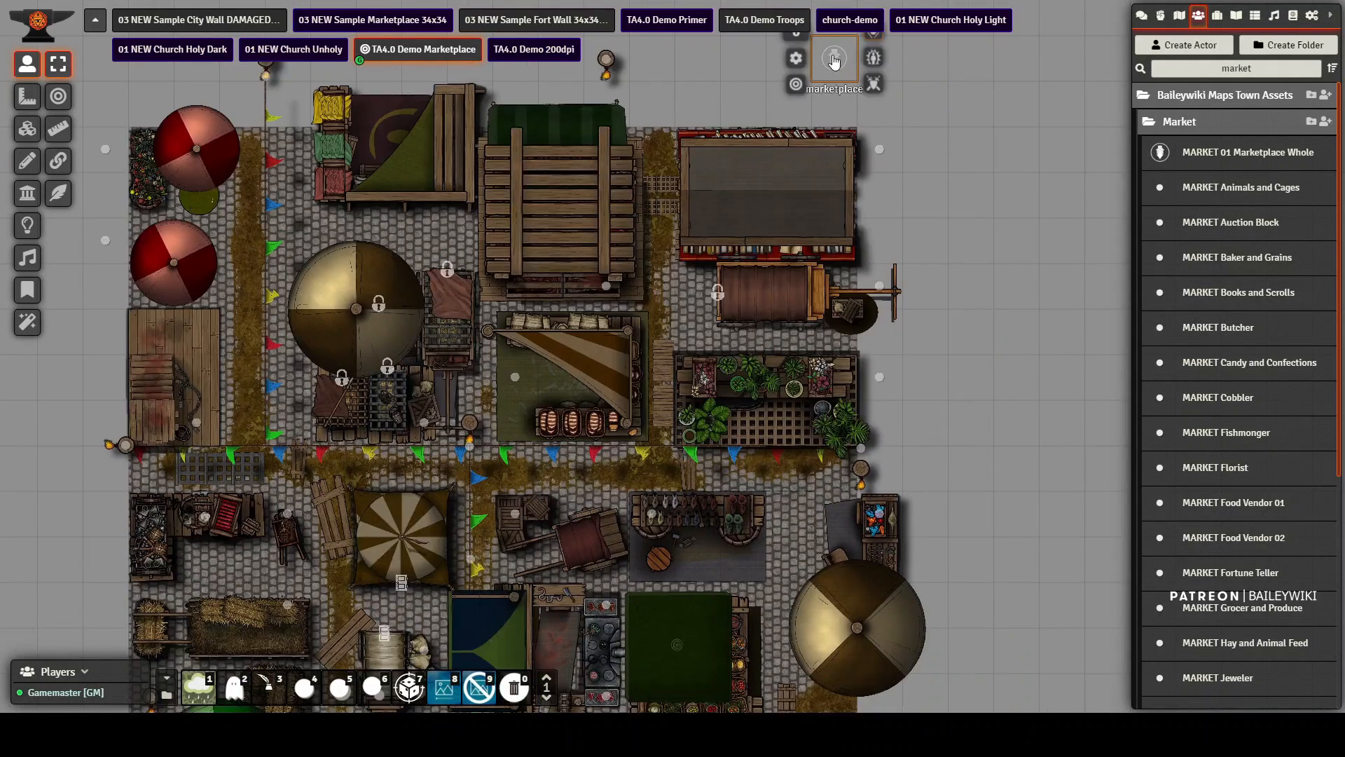
pyautogui.click(61, 166)
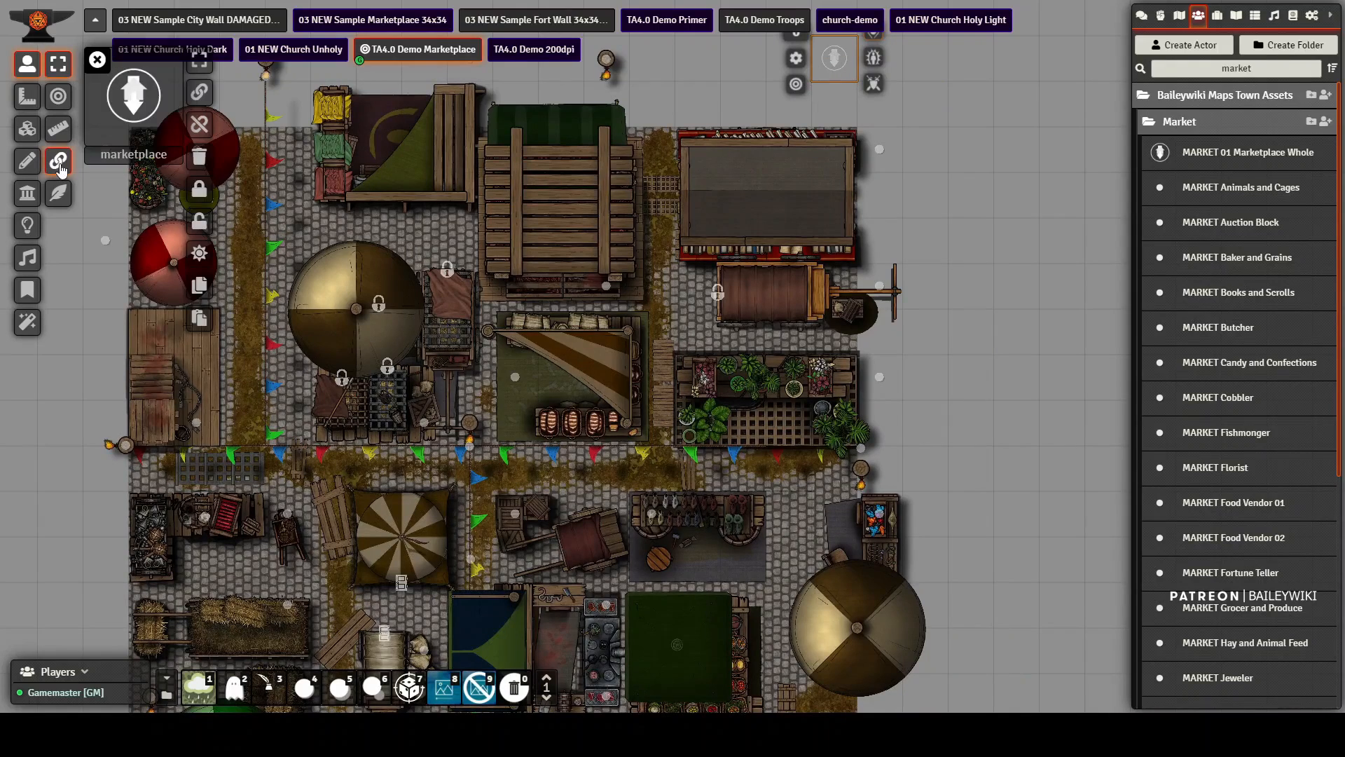
pyautogui.click(201, 163)
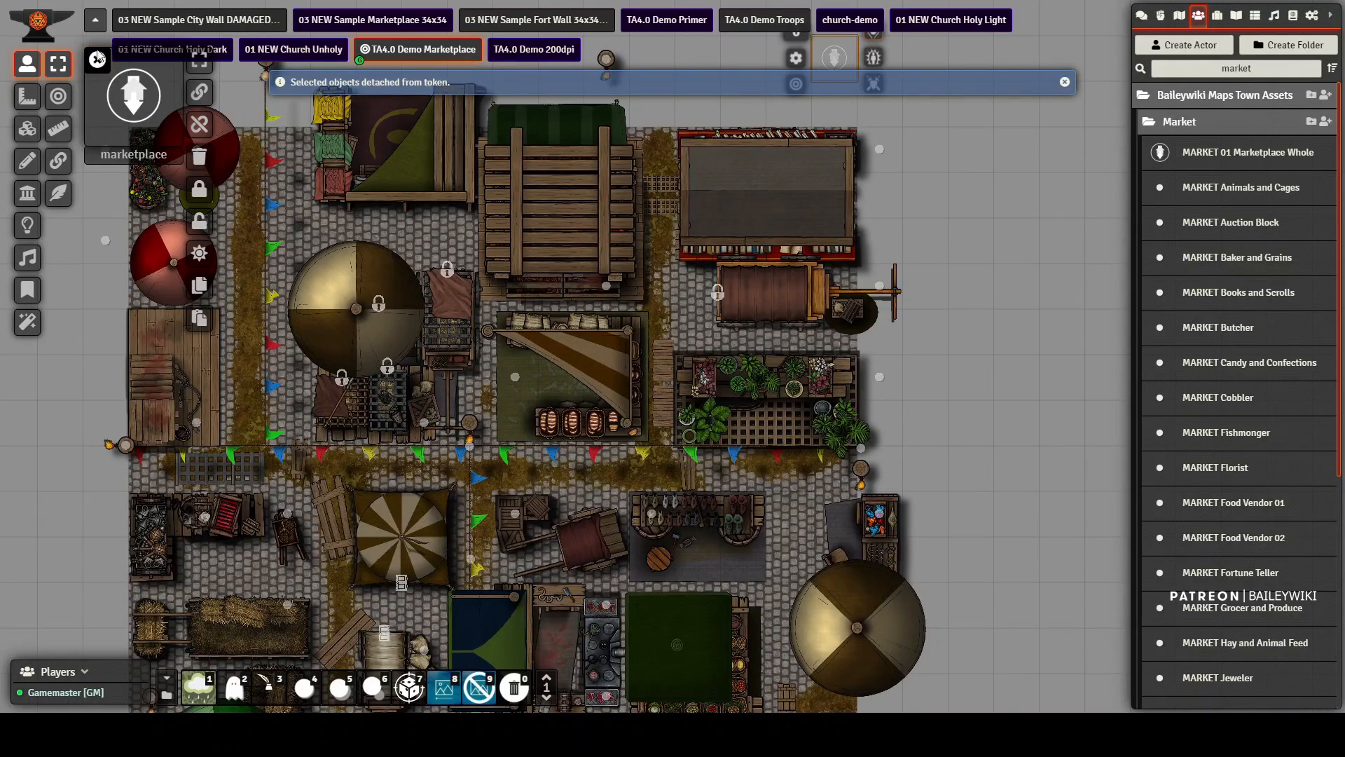
pyautogui.click(97, 57)
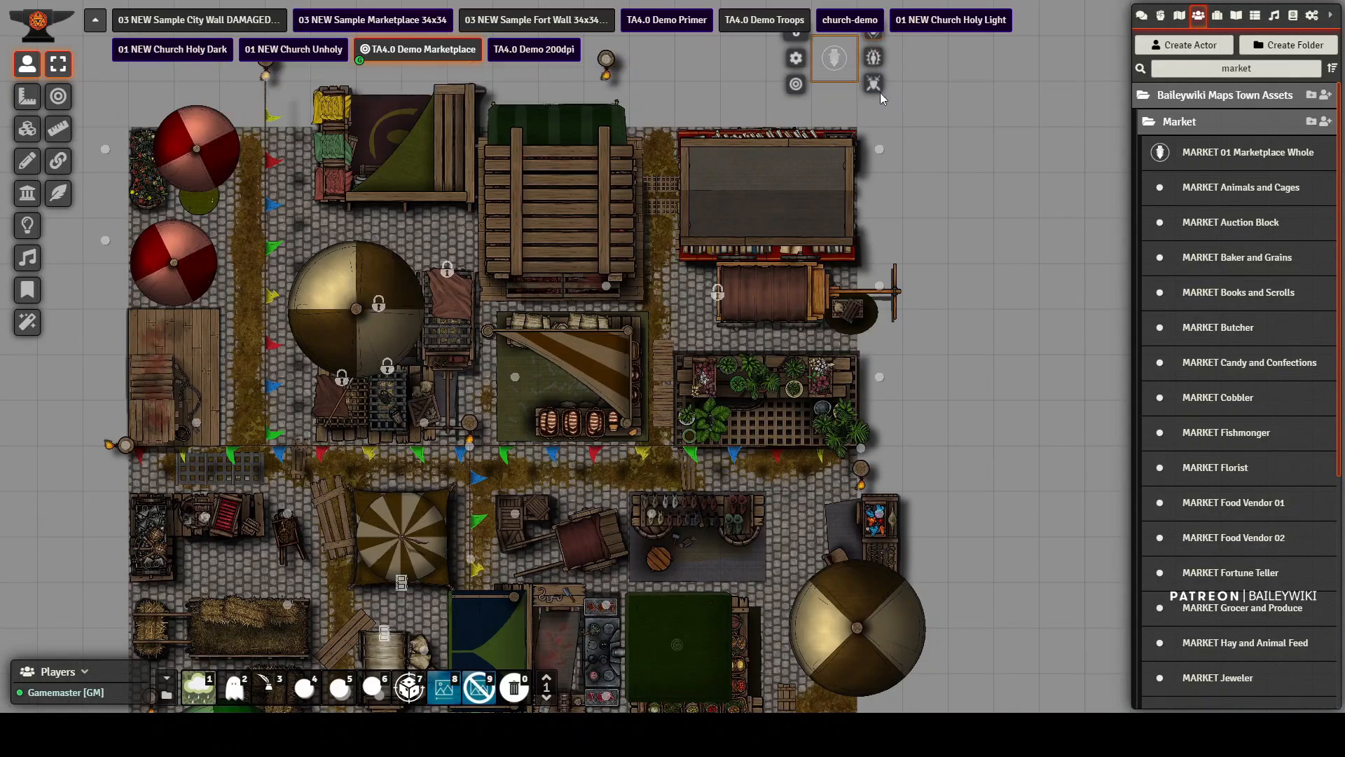
# Step: Move the covered cart, the books and scrolls stall and the plant stall off the cobbles by their individual tokens
pyautogui.moveTo(946, 281); pyautogui.dragTo(973, 283)
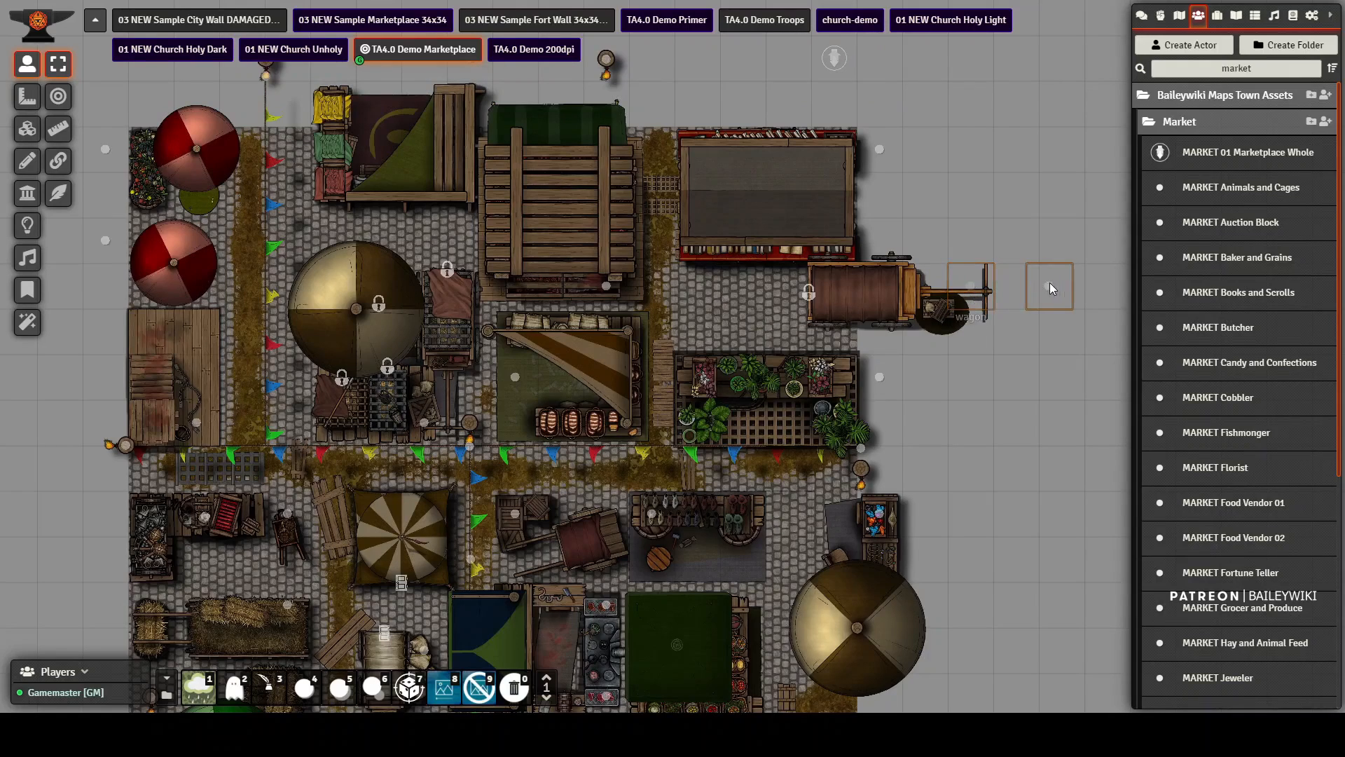
pyautogui.moveTo(964, 454); pyautogui.dragTo(837, 527)
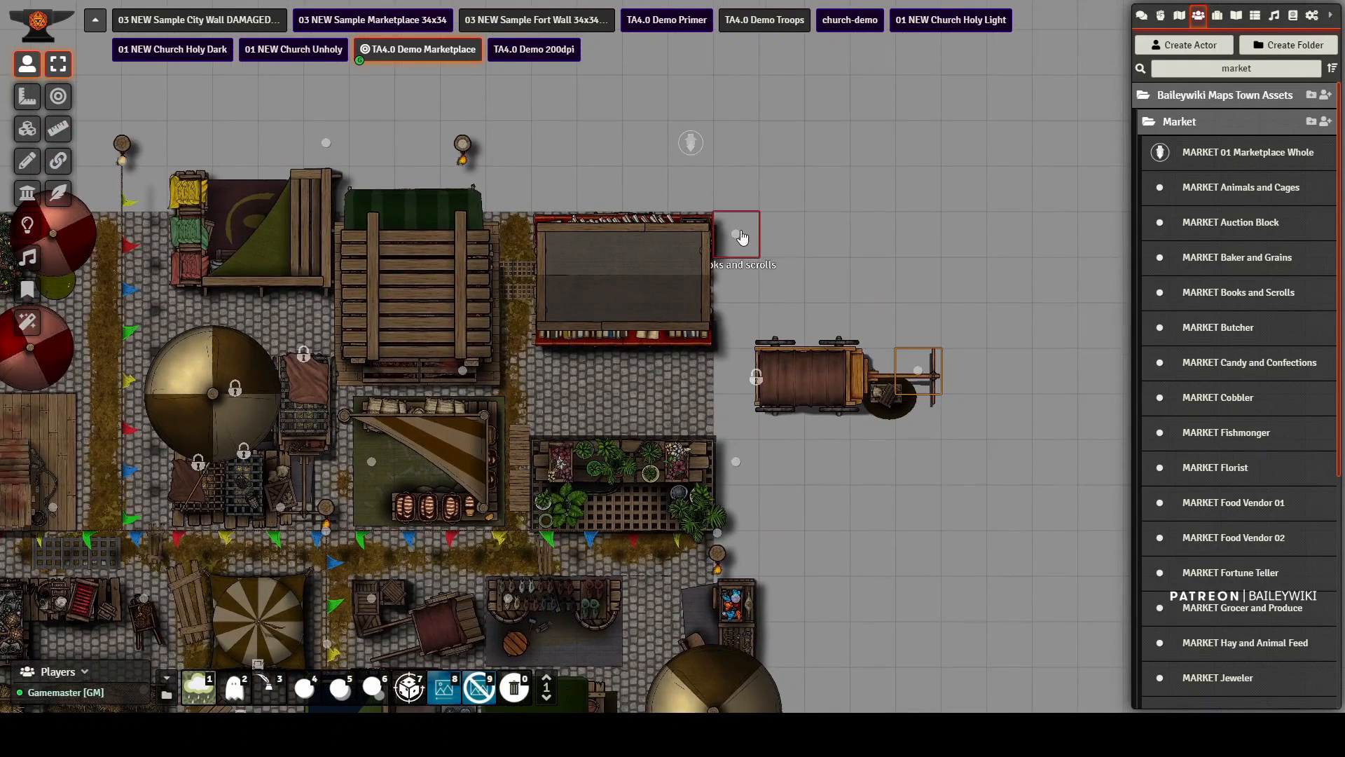
pyautogui.moveTo(923, 104); pyautogui.dragTo(922, 103)
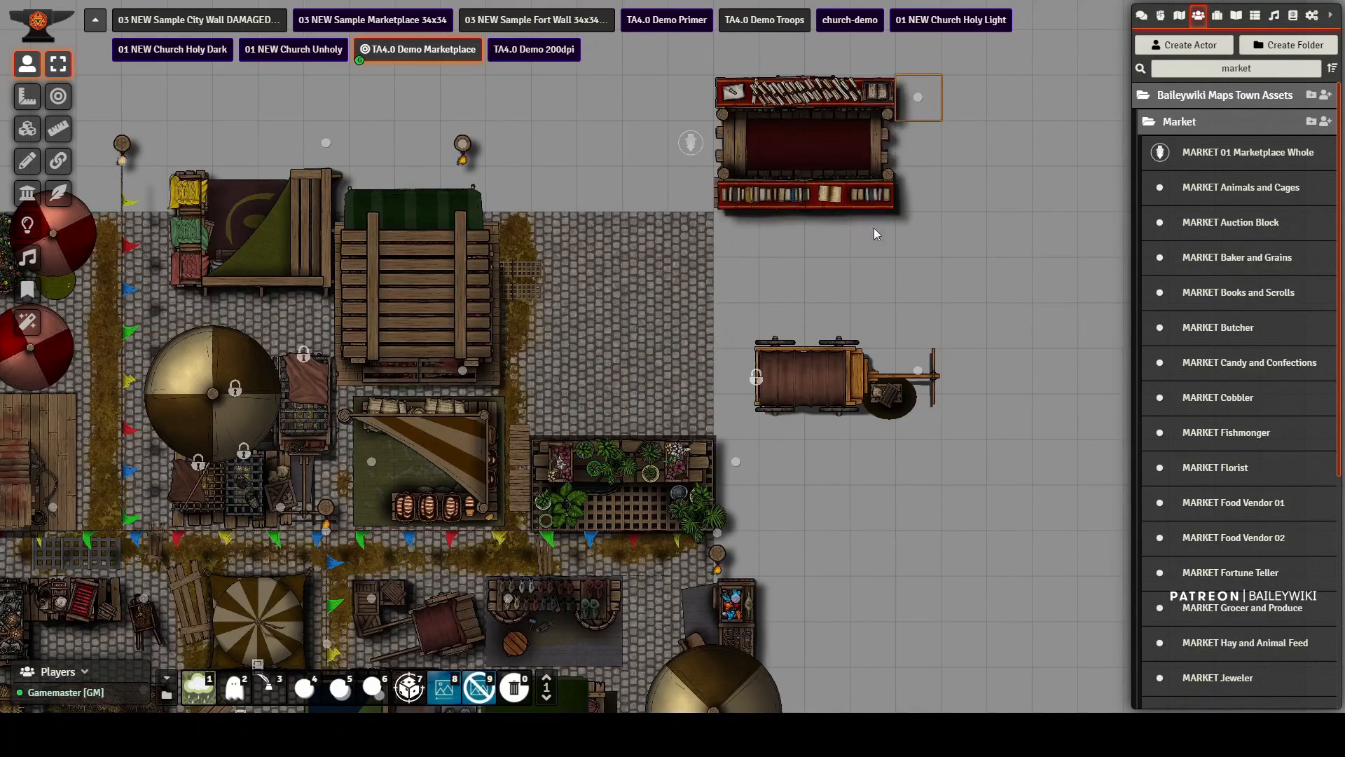
pyautogui.moveTo(940, 474); pyautogui.dragTo(876, 300)
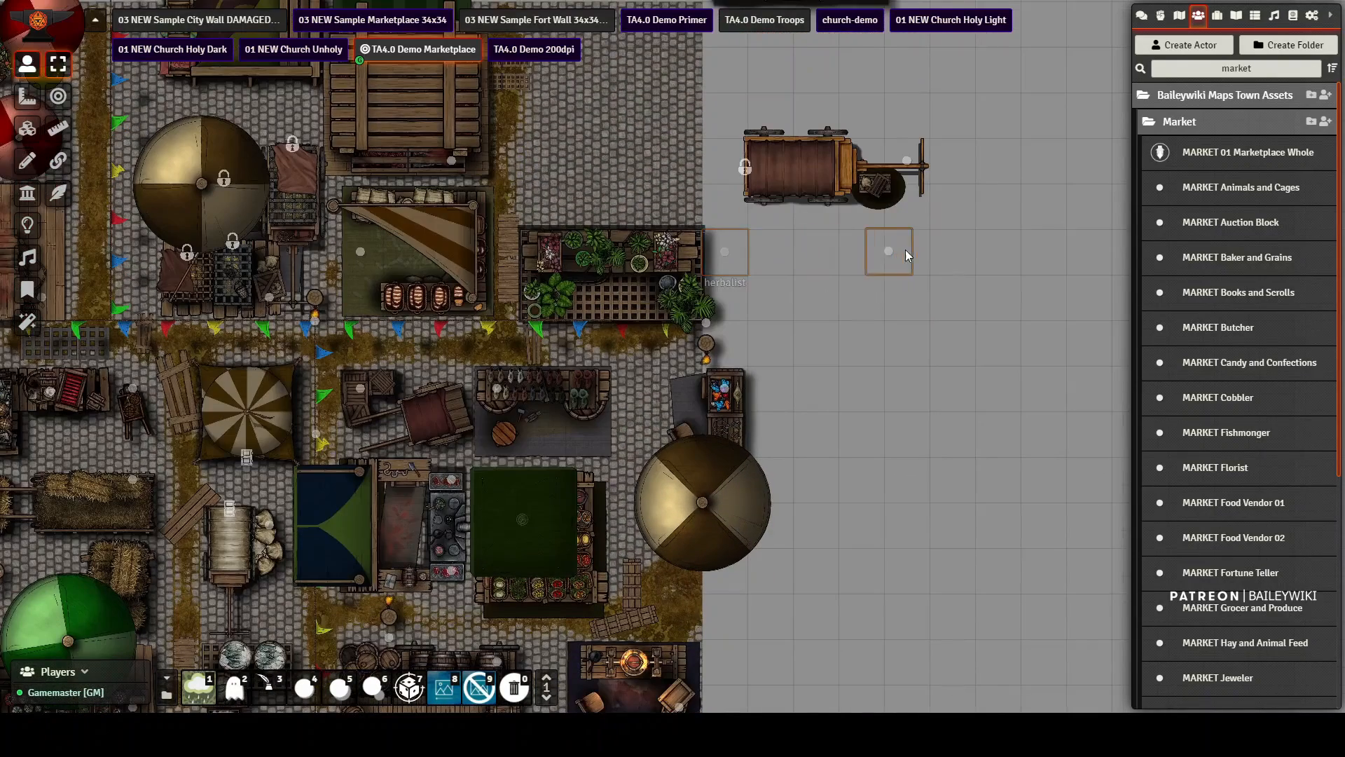
pyautogui.moveTo(724, 253); pyautogui.dragTo(911, 261)
pyautogui.moveTo(800, 444); pyautogui.dragTo(995, 420)
# Step: Delete the cobbled ground tile and the grassy path strips beneath the market stalls
pyautogui.scroll(-8, 705, 227)
pyautogui.moveTo(914, 399); pyautogui.dragTo(914, 503)
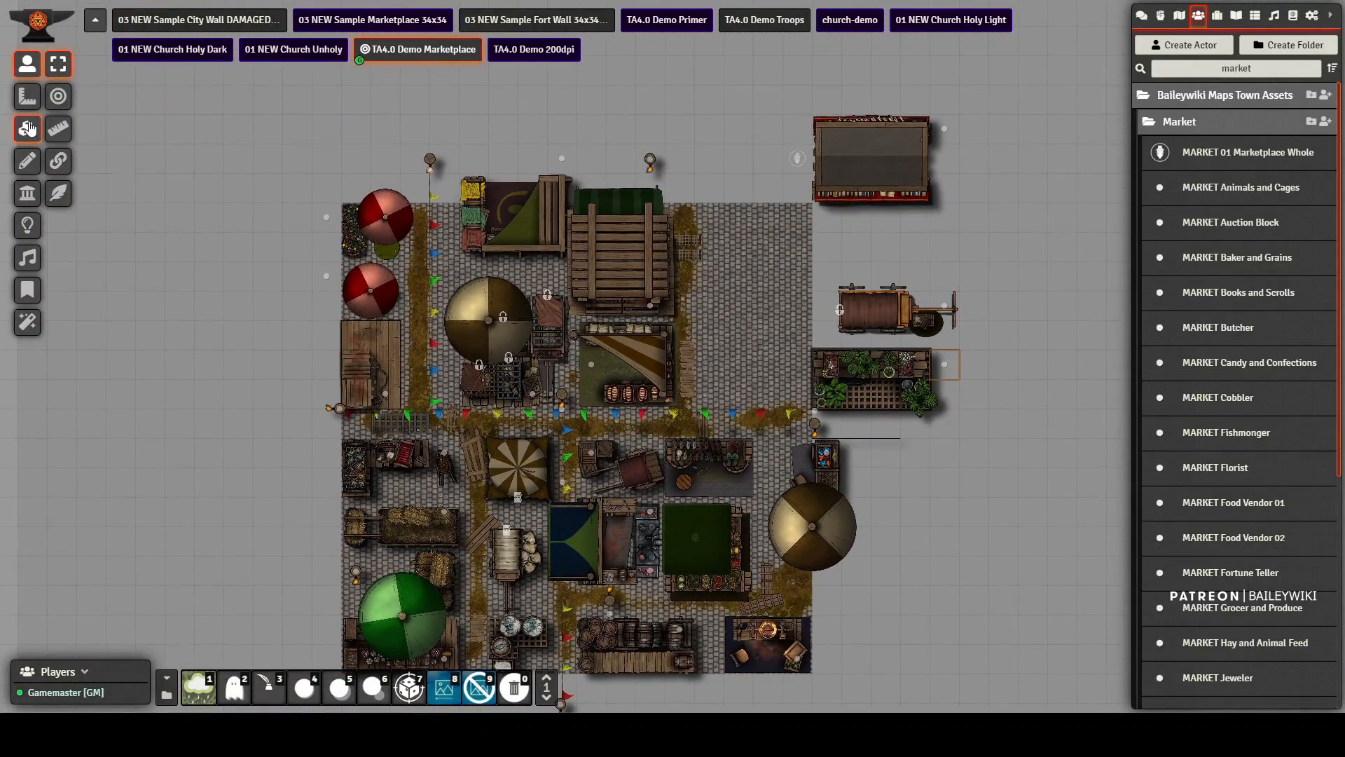
pyautogui.press('Delete')
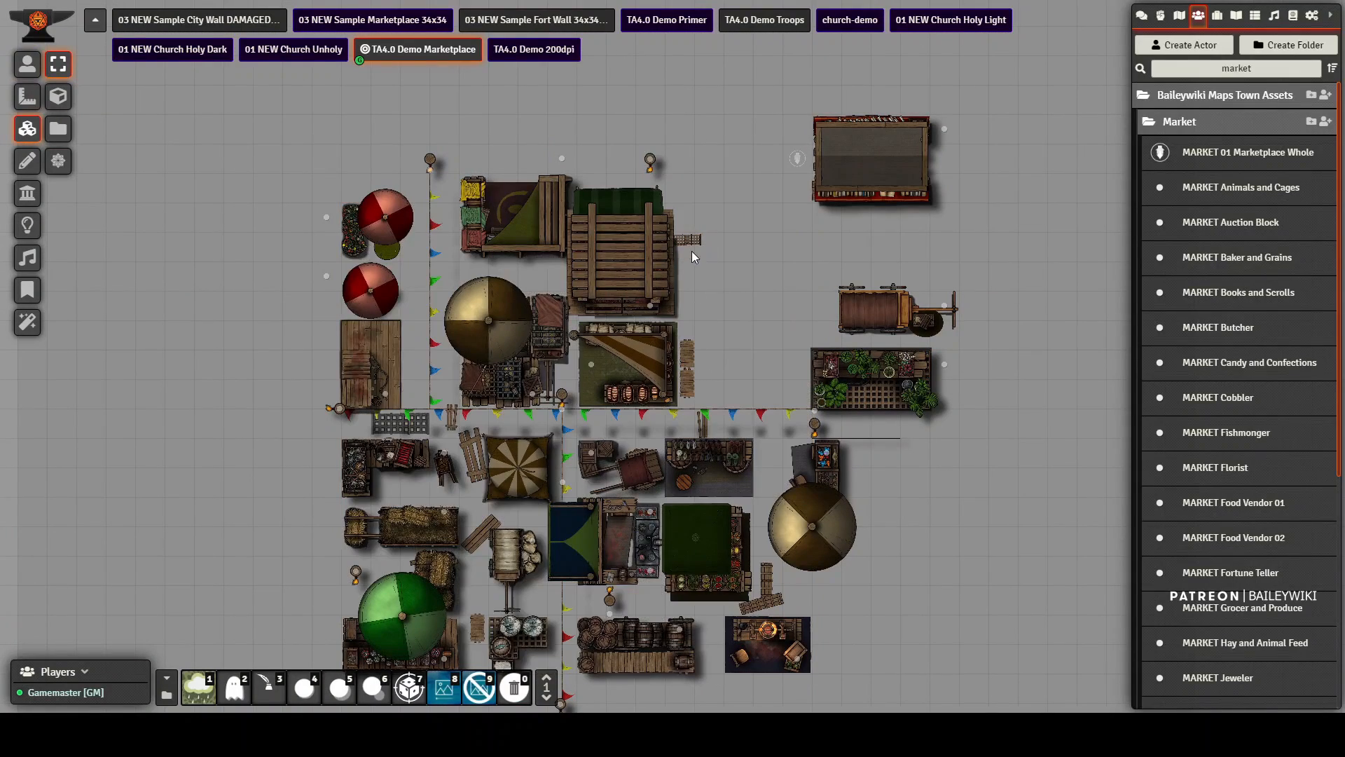
pyautogui.moveTo(691, 361); pyautogui.dragTo(689, 384)
pyautogui.moveTo(925, 534); pyautogui.dragTo(880, 343)
# Step: Open the TA4.0 Demo Troops scene with the token controls active and frame the fortified wall
pyautogui.moveTo(855, 239); pyautogui.dragTo(894, 406)
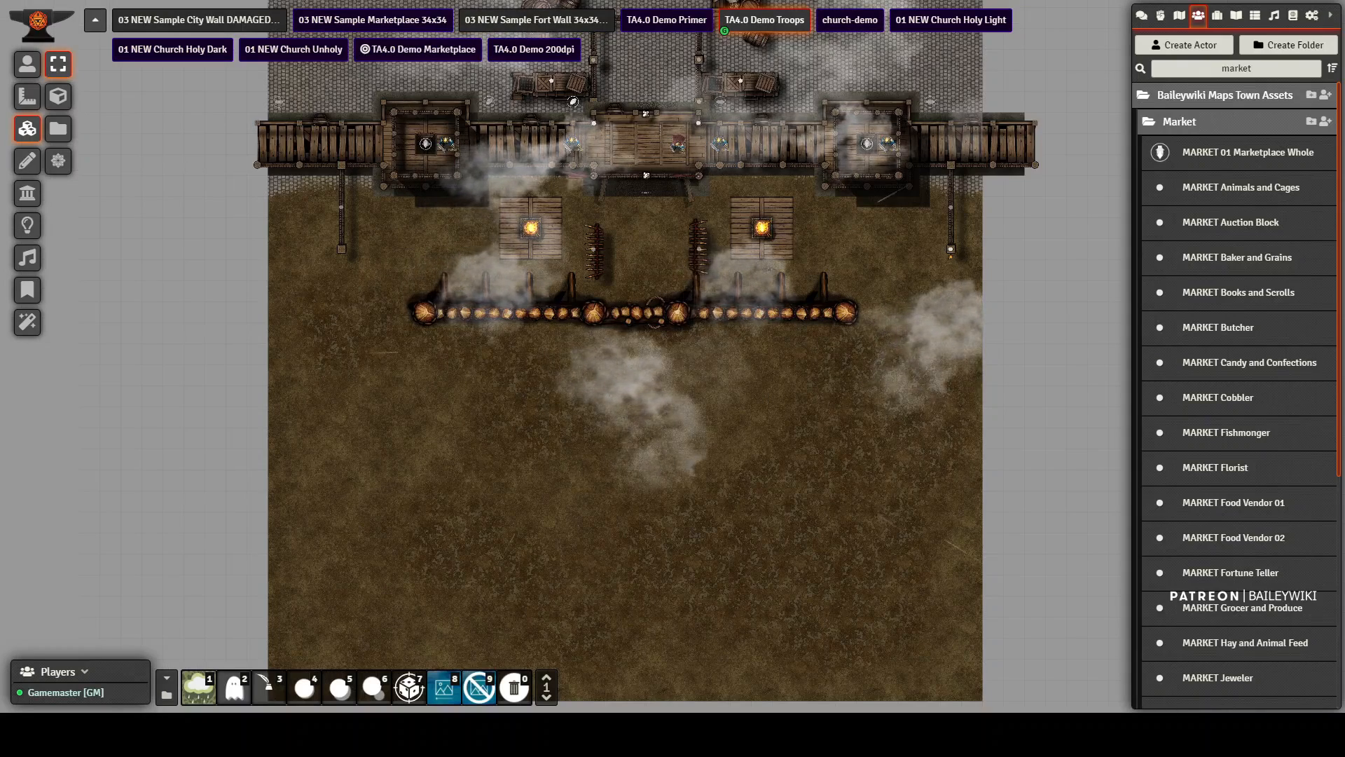
pyautogui.click(26, 64)
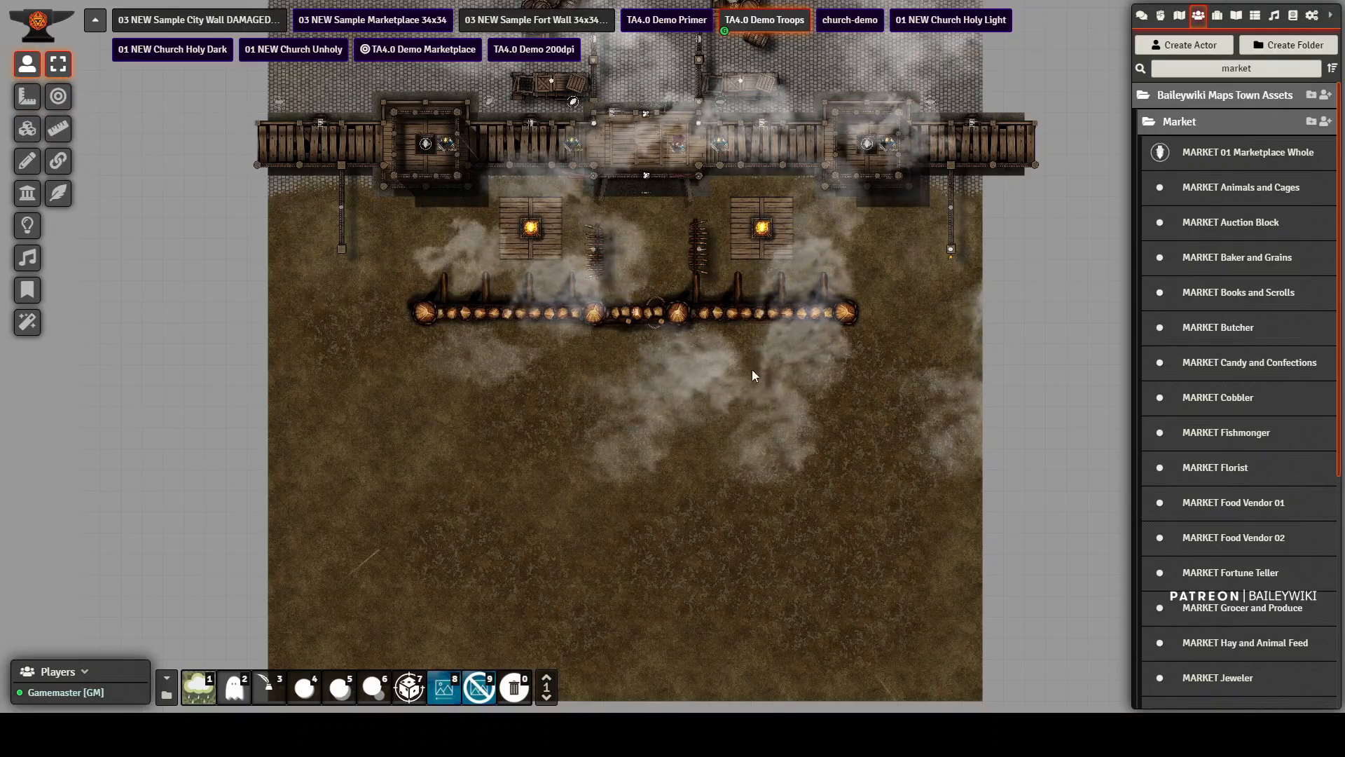
pyautogui.scroll(8, 772, 376)
pyautogui.moveTo(711, 290); pyautogui.dragTo(666, 503)
pyautogui.moveTo(908, 328); pyautogui.dragTo(899, 448)
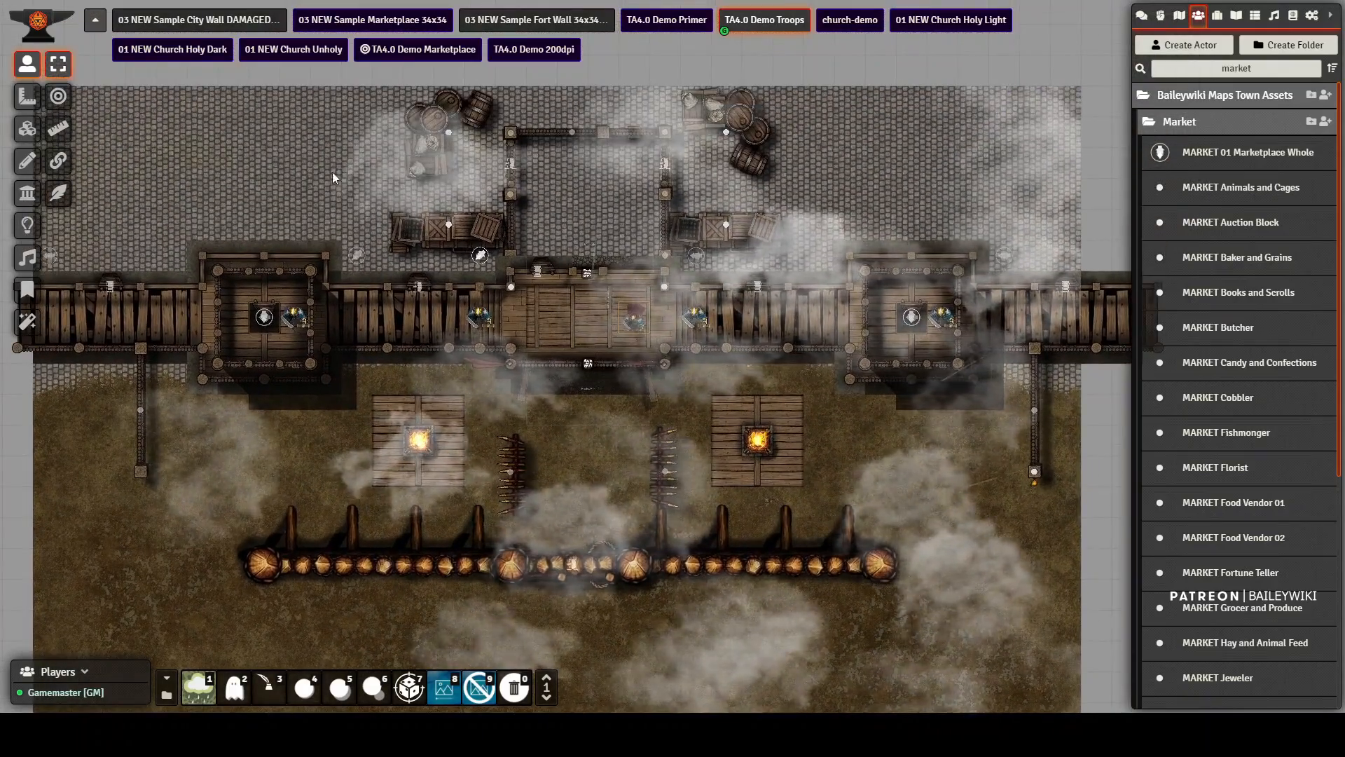
# Step: Move the arrow tower and the central gatehouse out of the wall by their tokens and return both to their places
pyautogui.moveTo(255, 279); pyautogui.dragTo(243, 145)
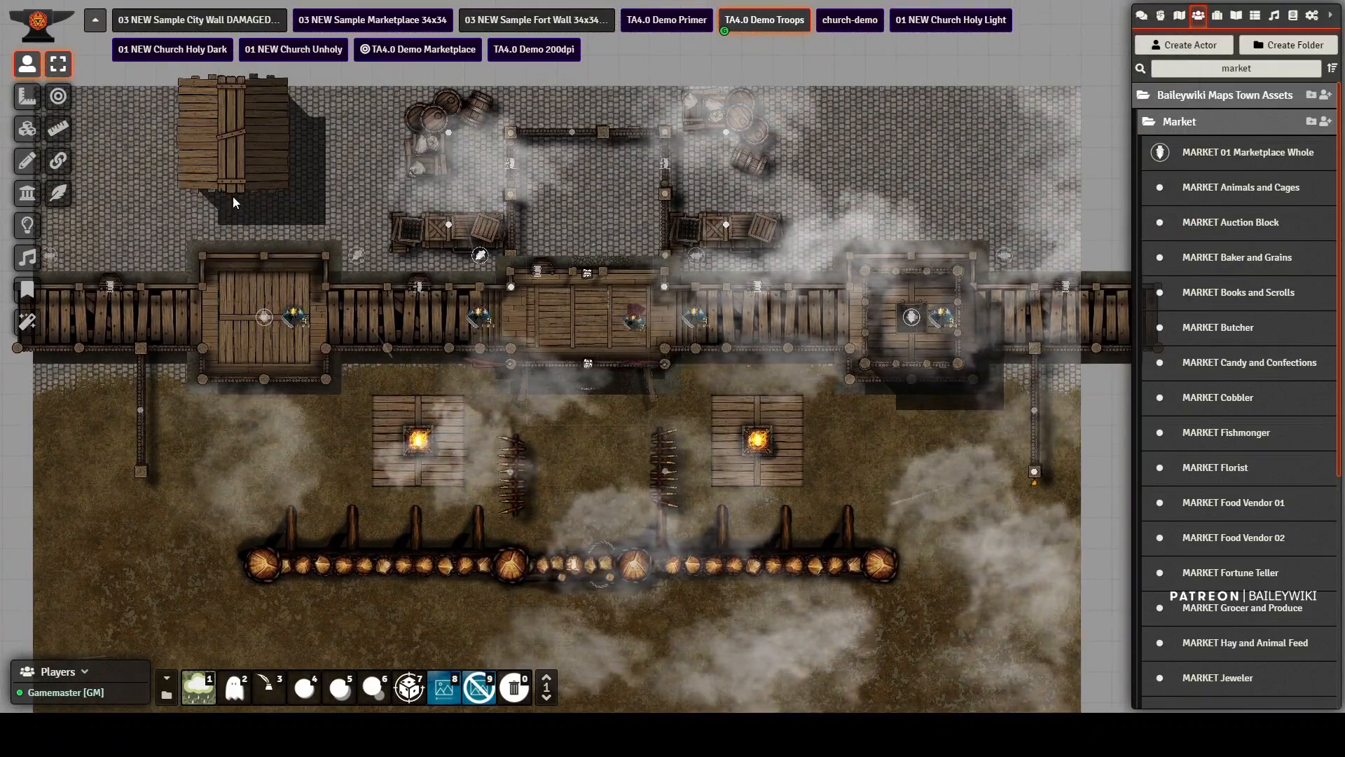
pyautogui.click(260, 322)
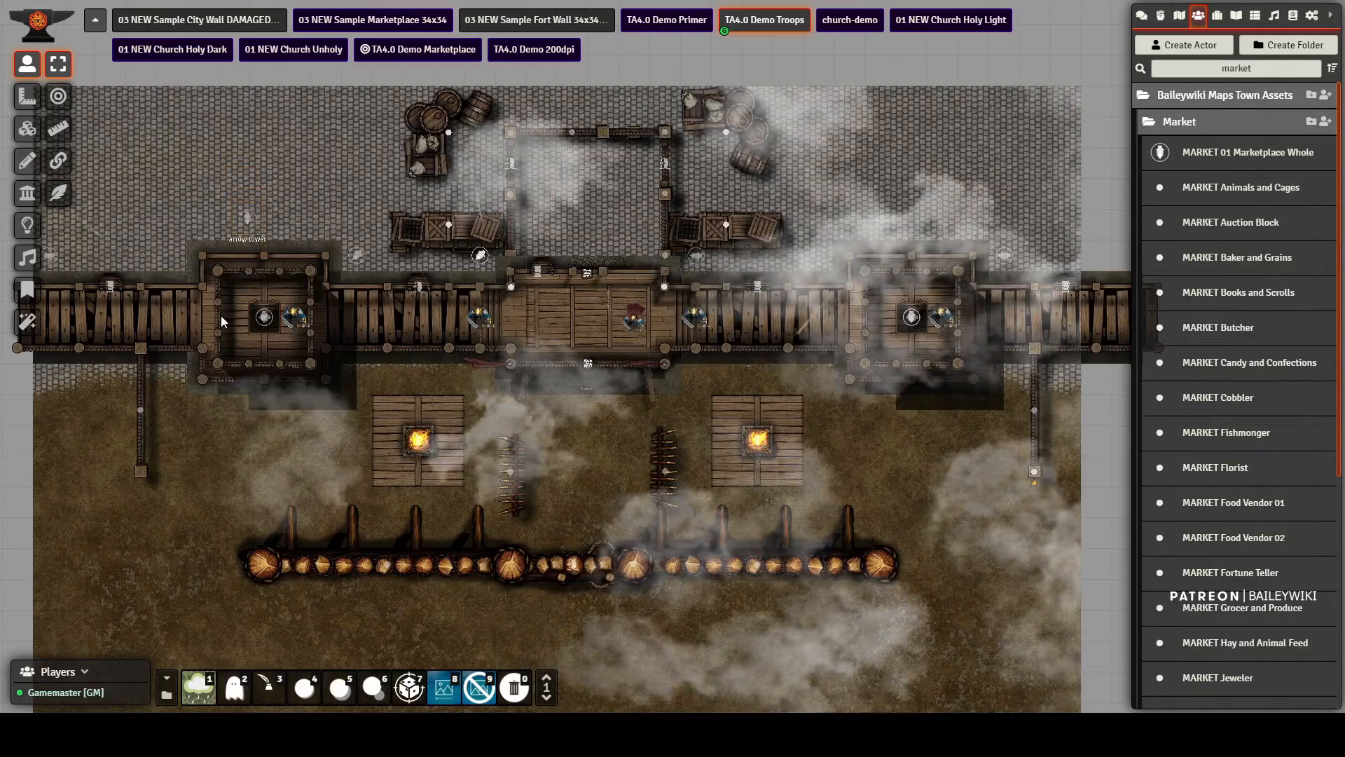
pyautogui.moveTo(488, 255); pyautogui.dragTo(459, 133)
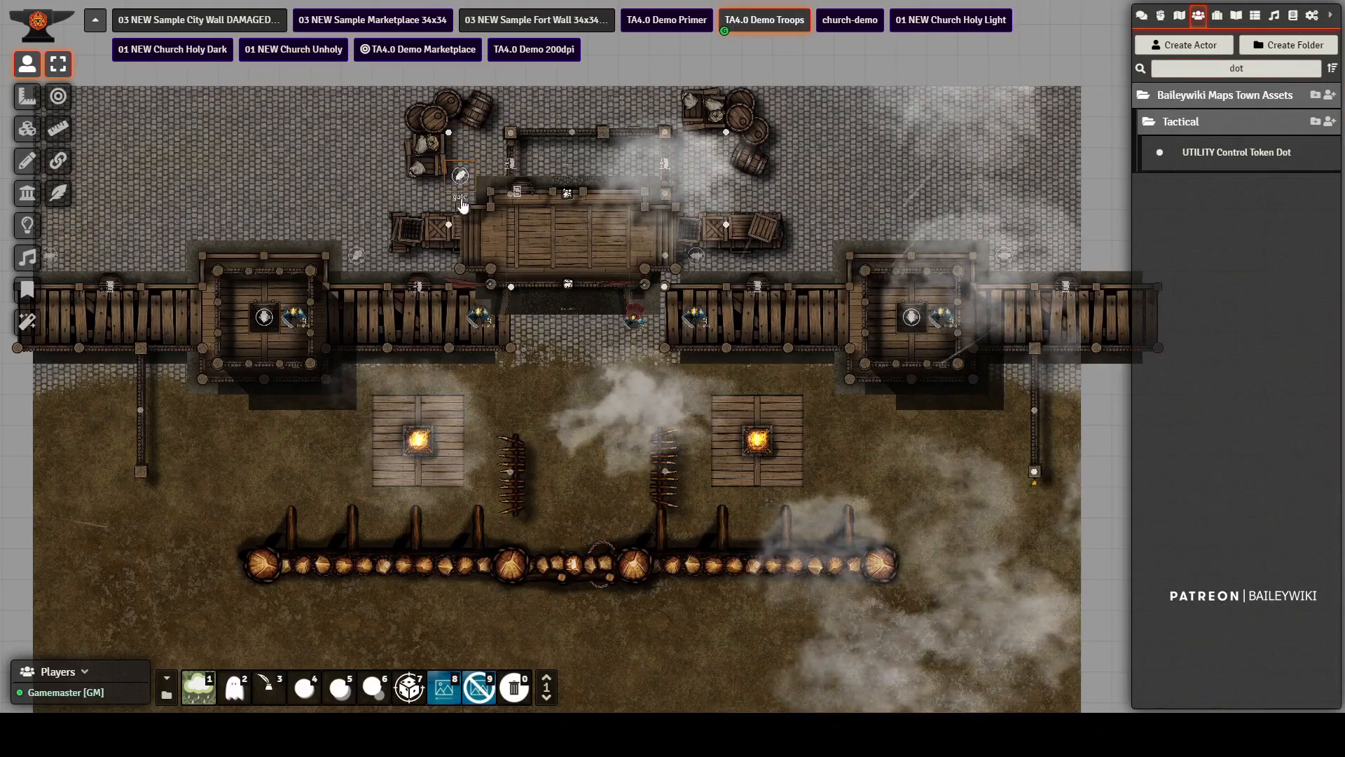
pyautogui.moveTo(463, 178); pyautogui.dragTo(482, 258)
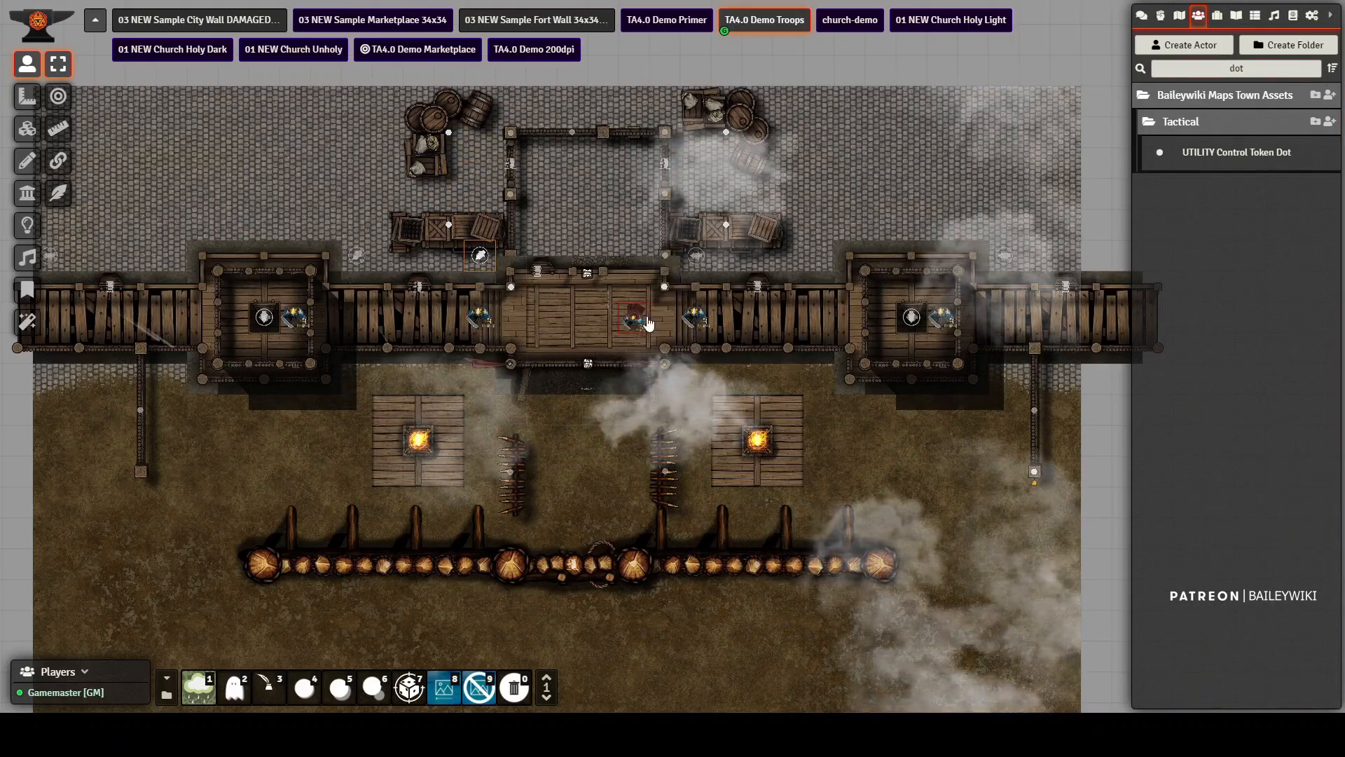
# Step: Search the actors for "guard" and place a Guard on the open ground outside the palisade
pyautogui.moveTo(885, 418); pyautogui.dragTo(899, 282)
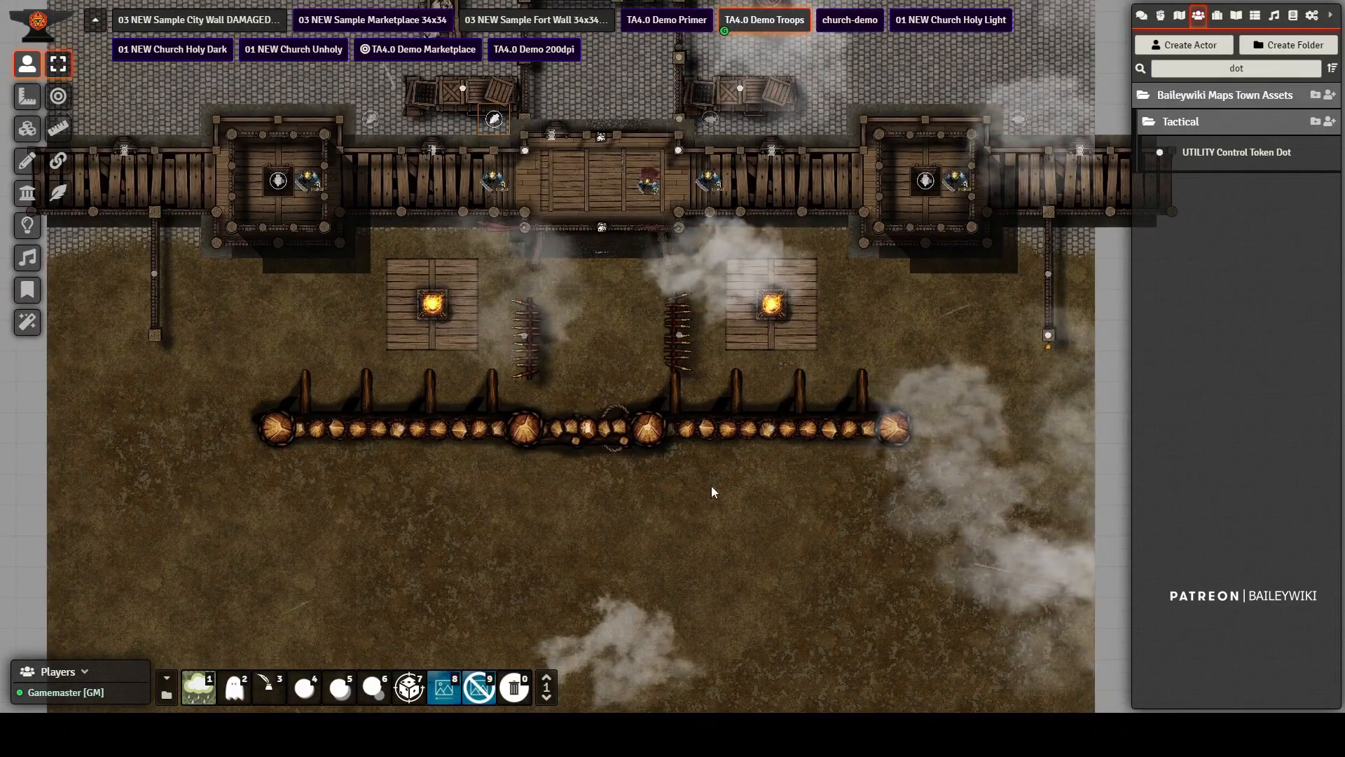
pyautogui.moveTo(876, 547); pyautogui.dragTo(911, 193)
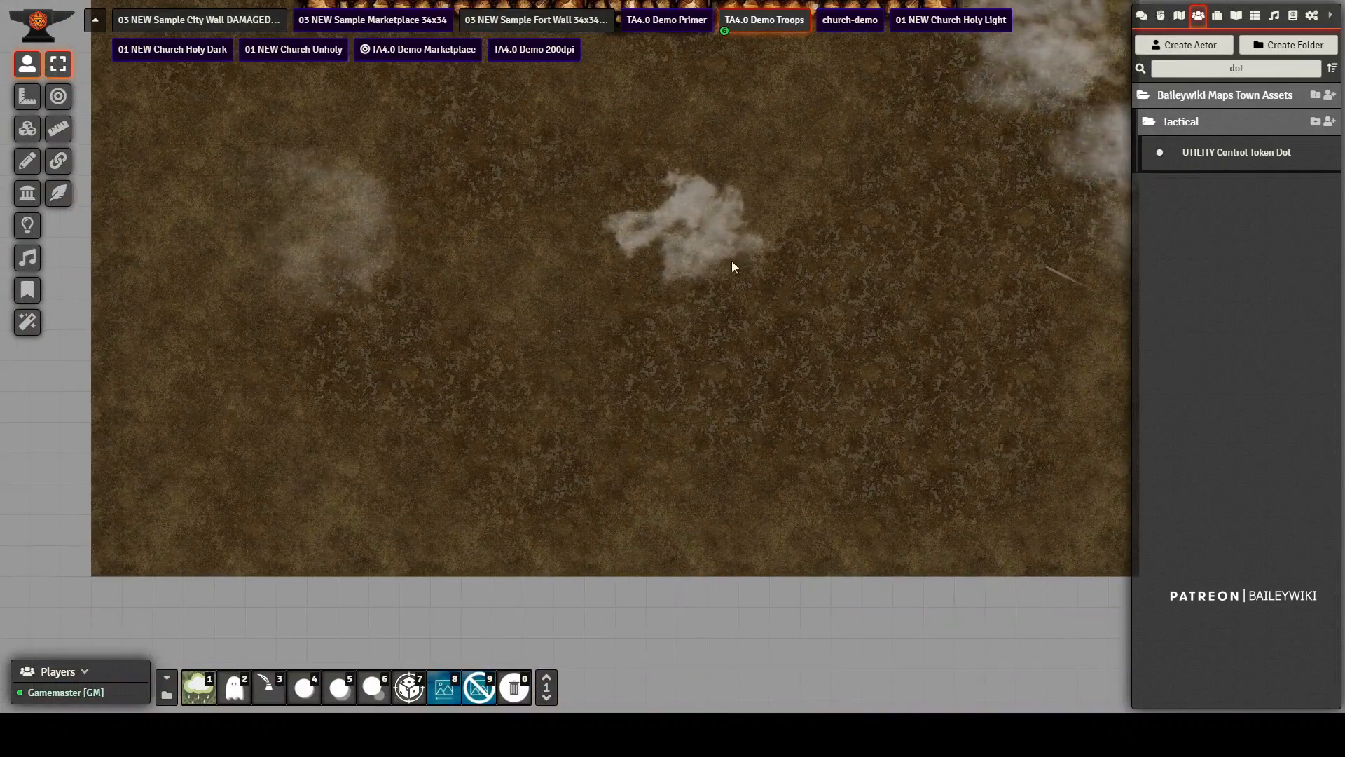
pyautogui.moveTo(737, 258); pyautogui.dragTo(733, 273)
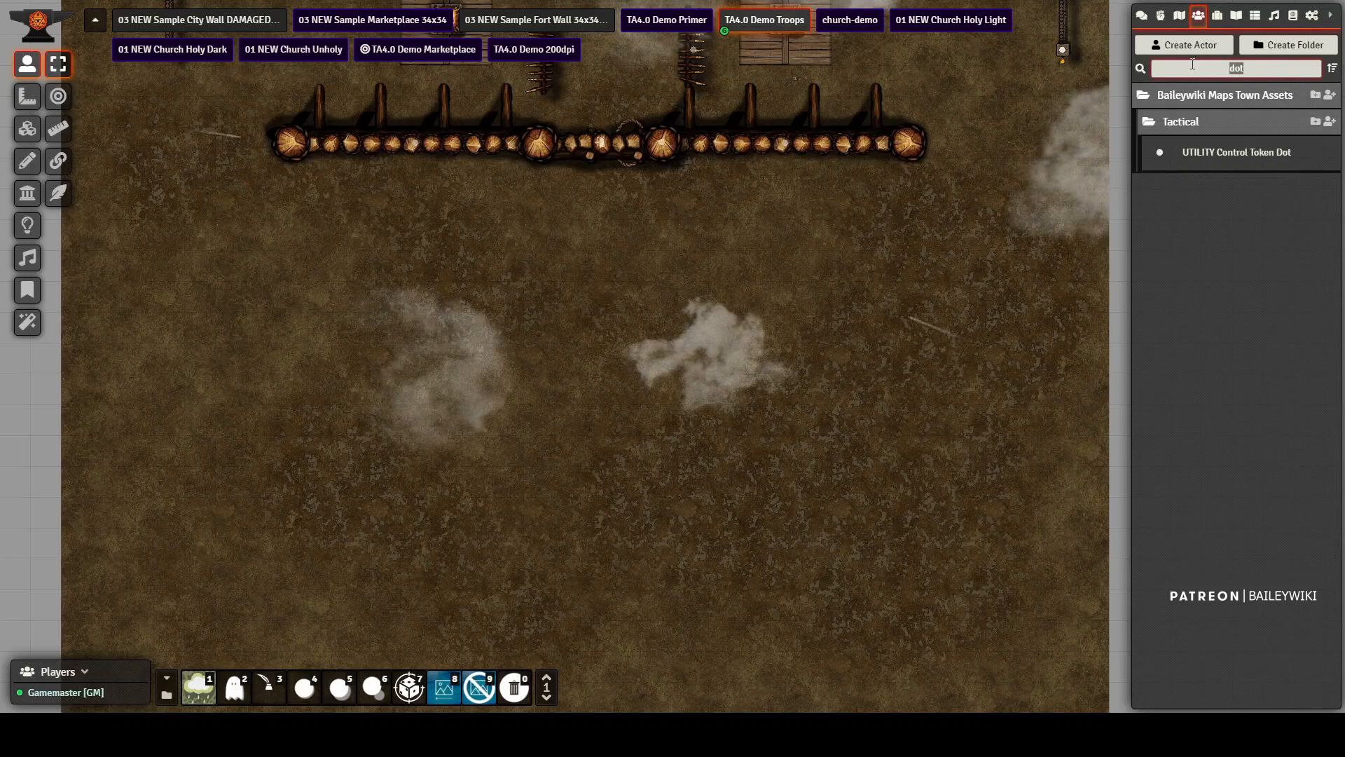
pyautogui.write('oo')
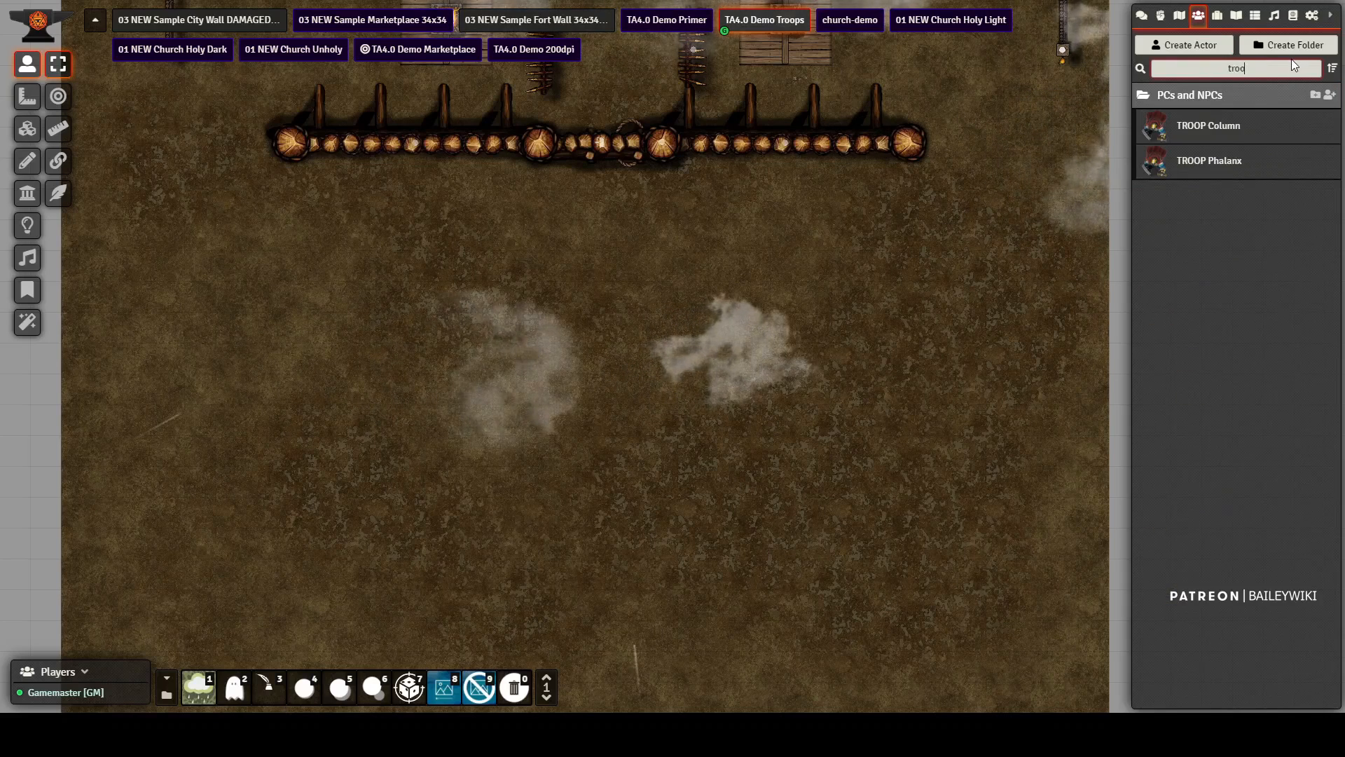
pyautogui.write('guard')
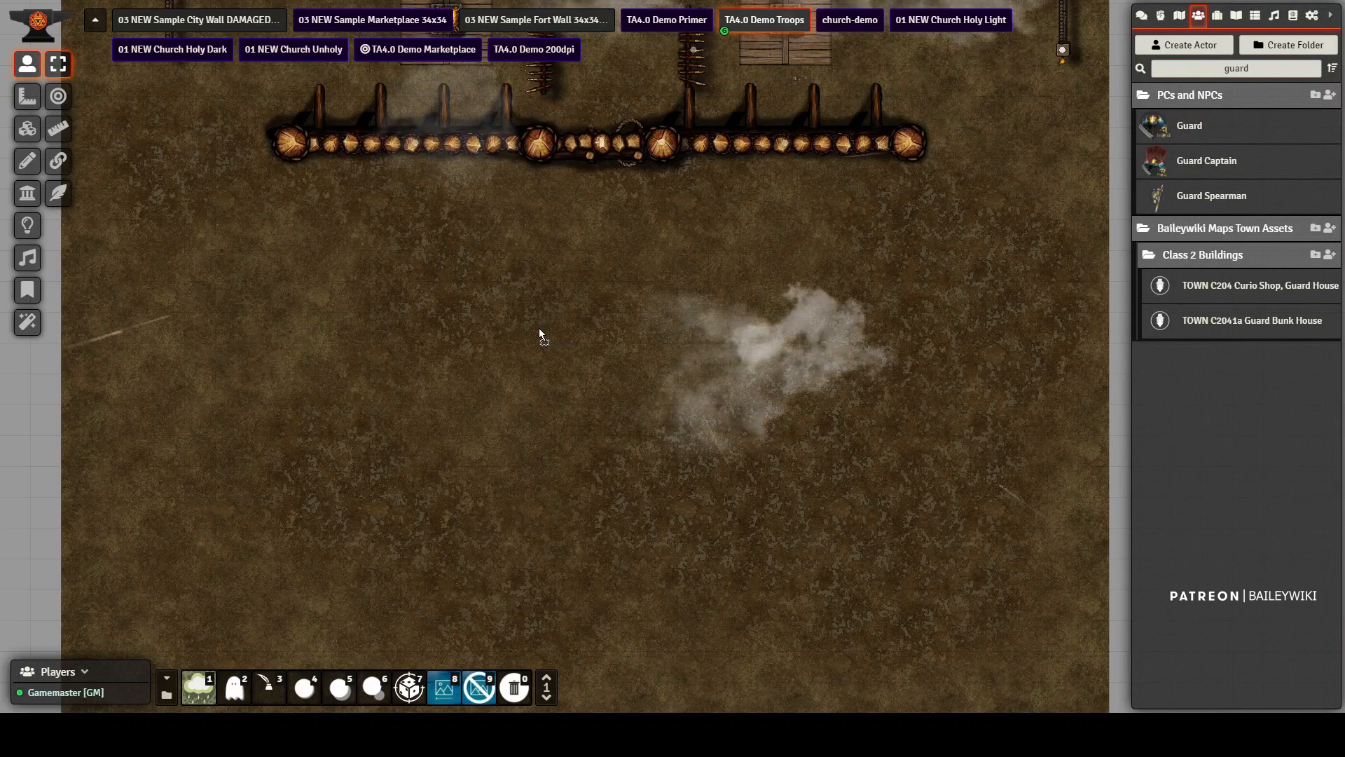
# Step: Place a Guard Captain with a Guard Spearman two squares in front, and rotate both to face the palisade
pyautogui.scroll(3, 564, 353)
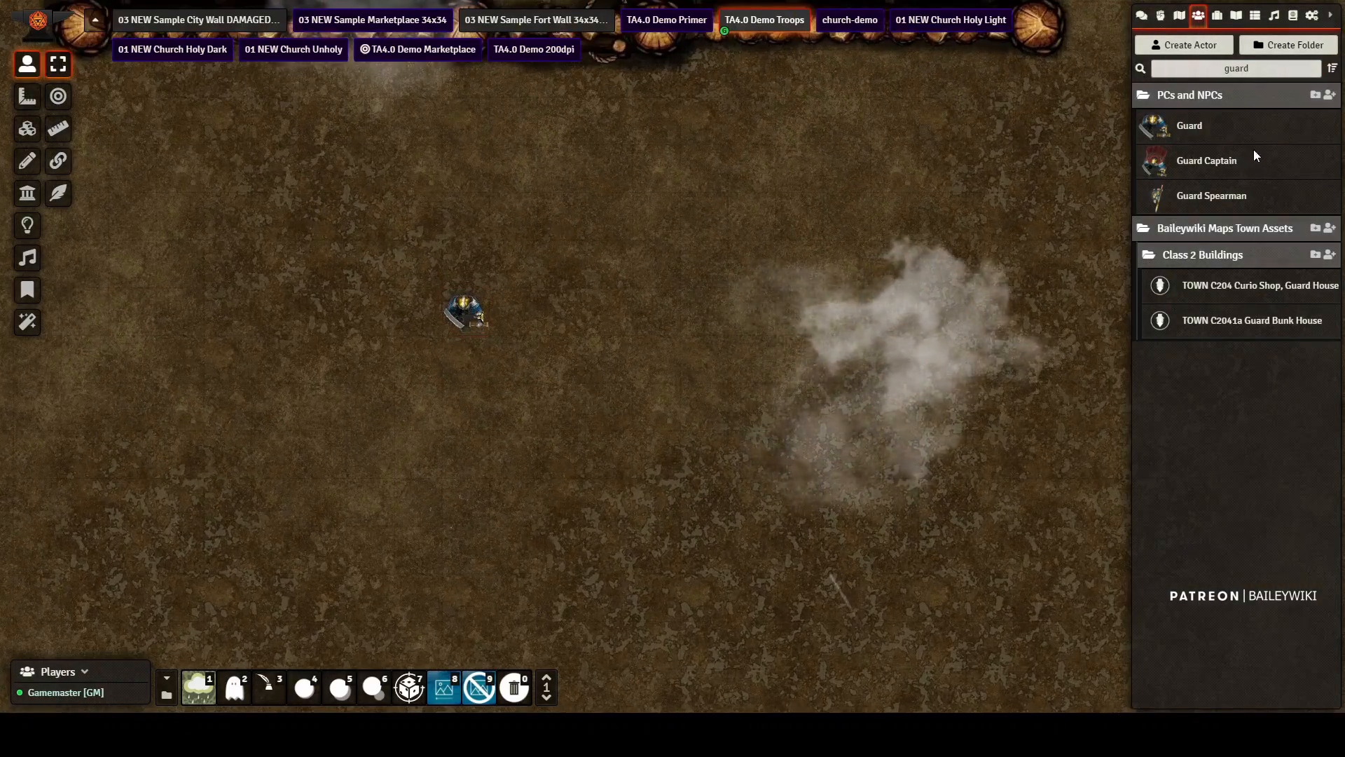
pyautogui.moveTo(1216, 163); pyautogui.dragTo(711, 480)
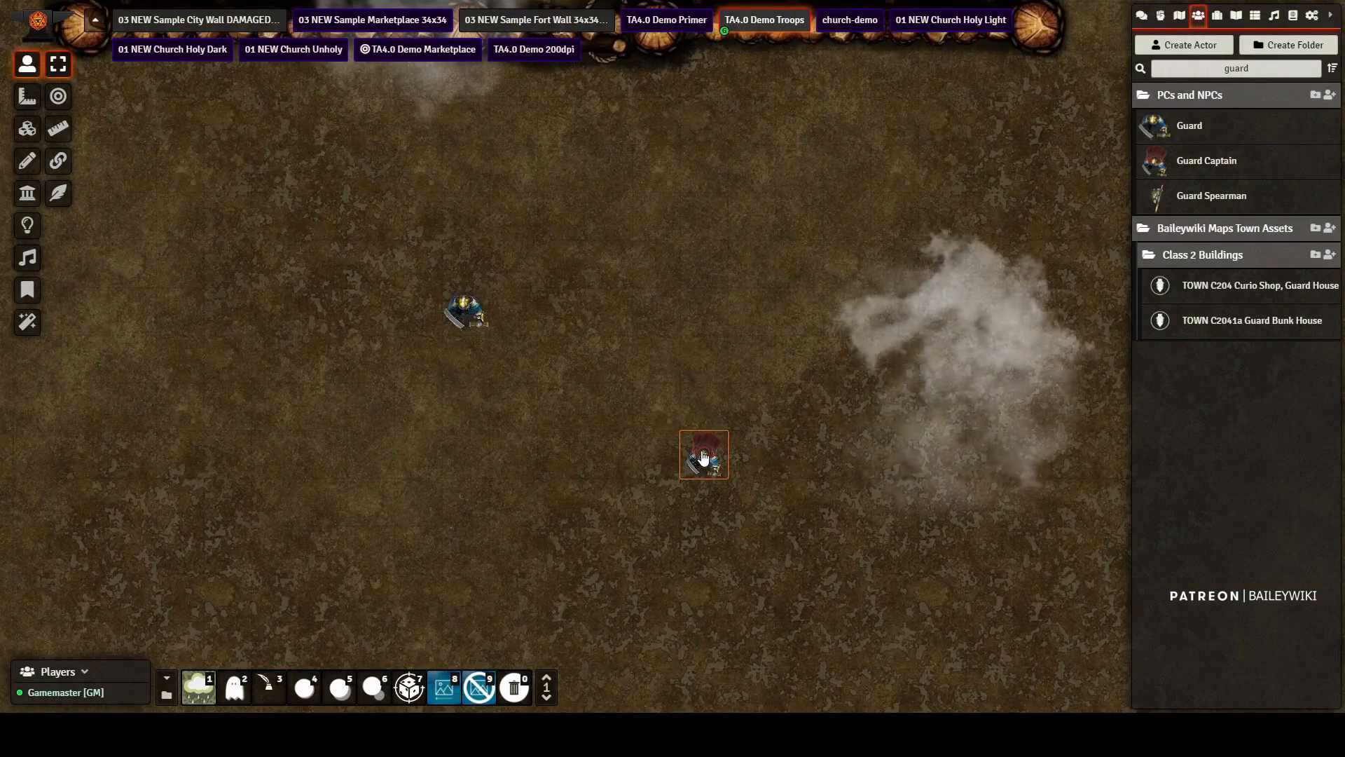
pyautogui.scroll(5, 708, 450)
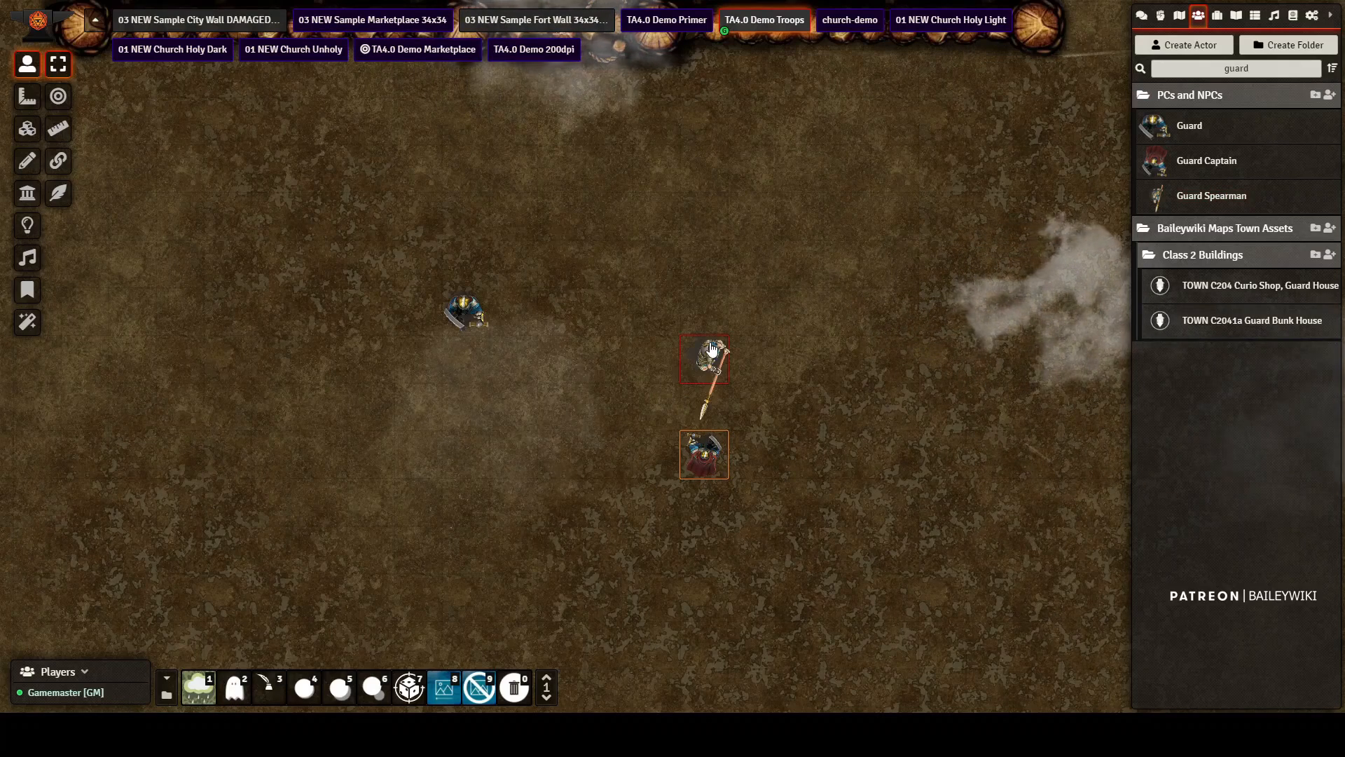
pyautogui.scroll(6, 714, 351)
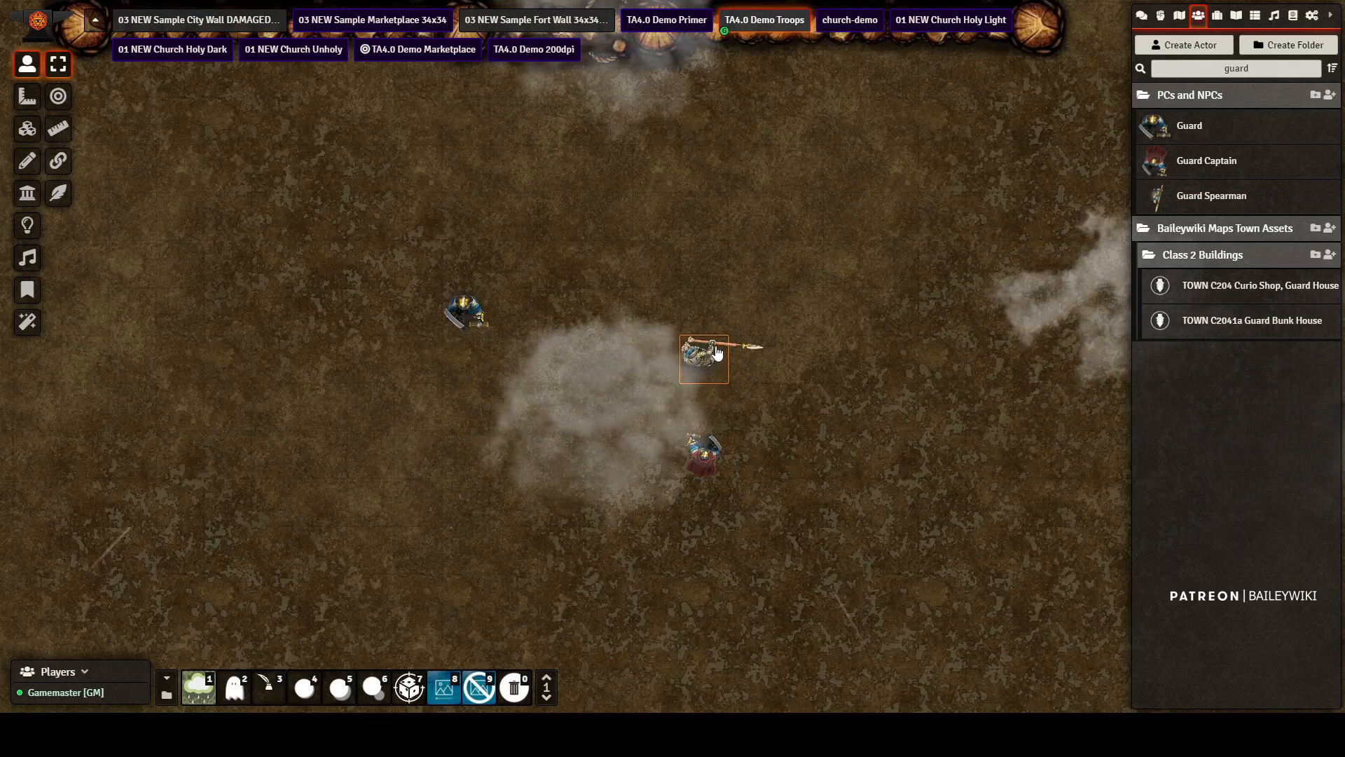
pyautogui.scroll(6, 714, 354)
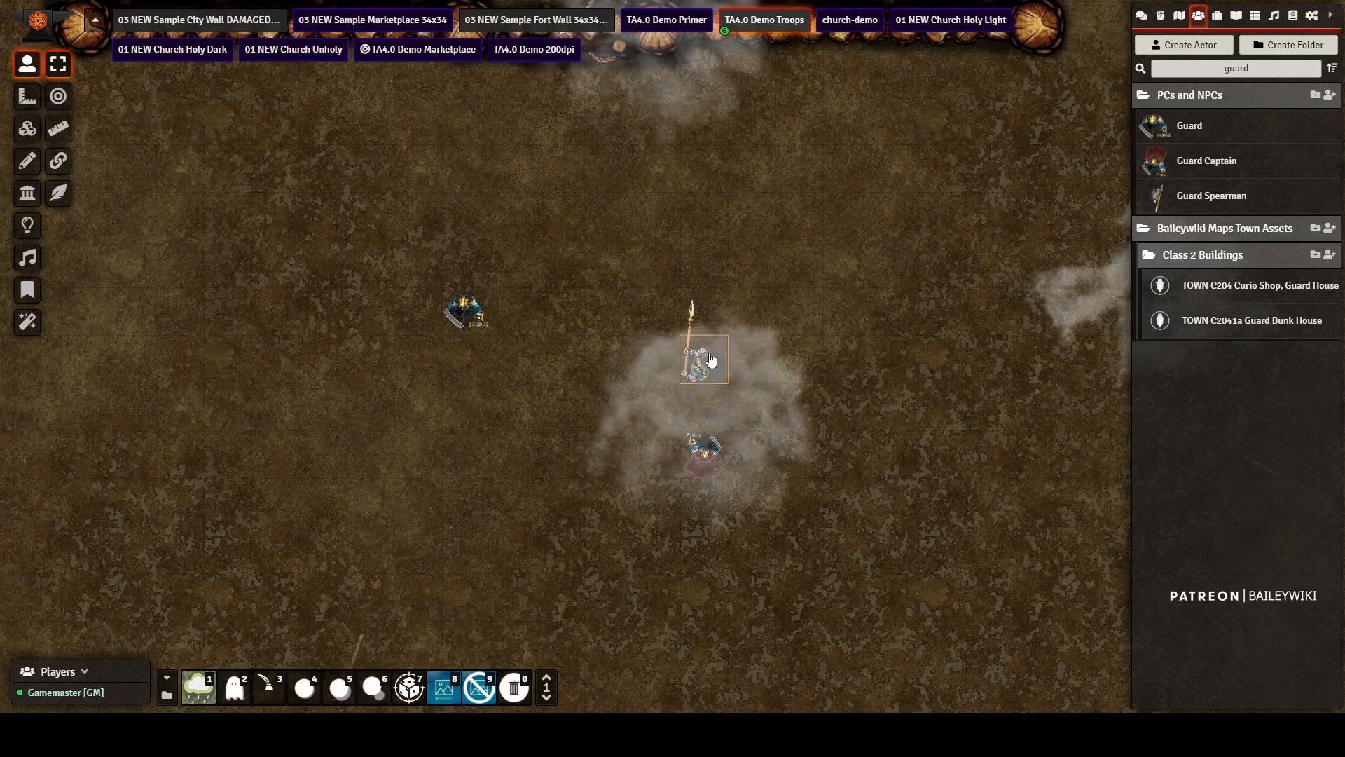
# Step: Duplicate the Guard Spearman into two rows of five, directly in front of the Guard Captain
pyautogui.hotkey('ctrl', 'c')
pyautogui.hotkey('ctrl', 'v')
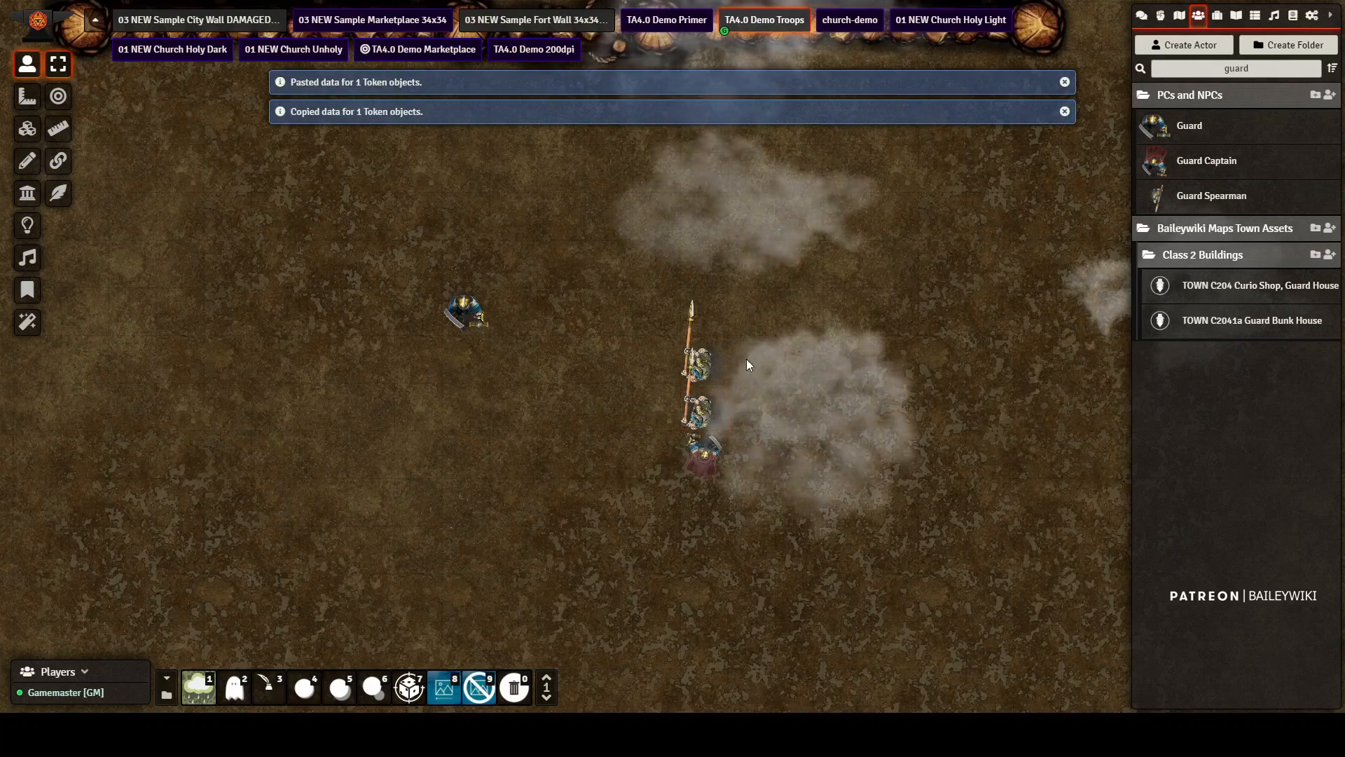
pyautogui.hotkey('ctrl', 'v')
pyautogui.hotkey('ctrl', 'v')
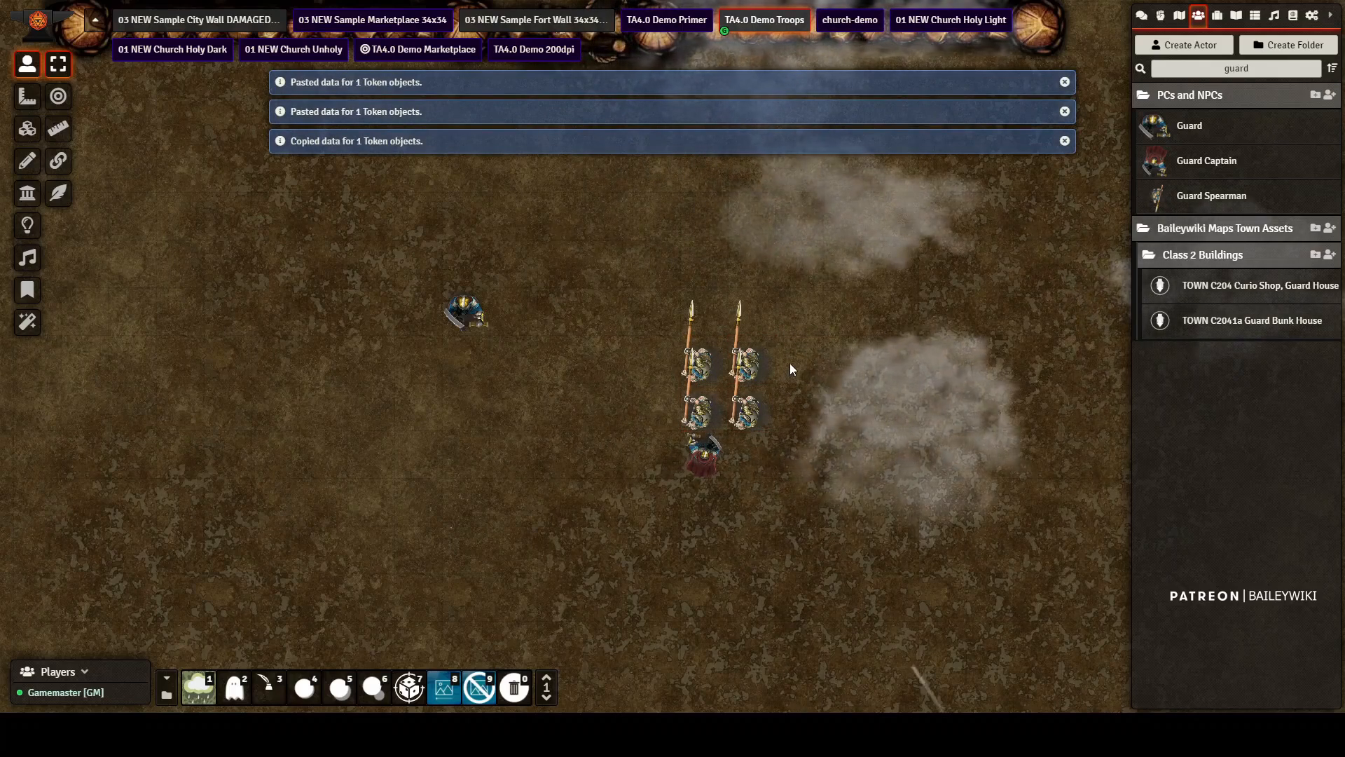
pyautogui.hotkey('ctrl', 'v')
pyautogui.hotkey('ctrl', 'v')
pyautogui.hotkey('ctrl', 'v')
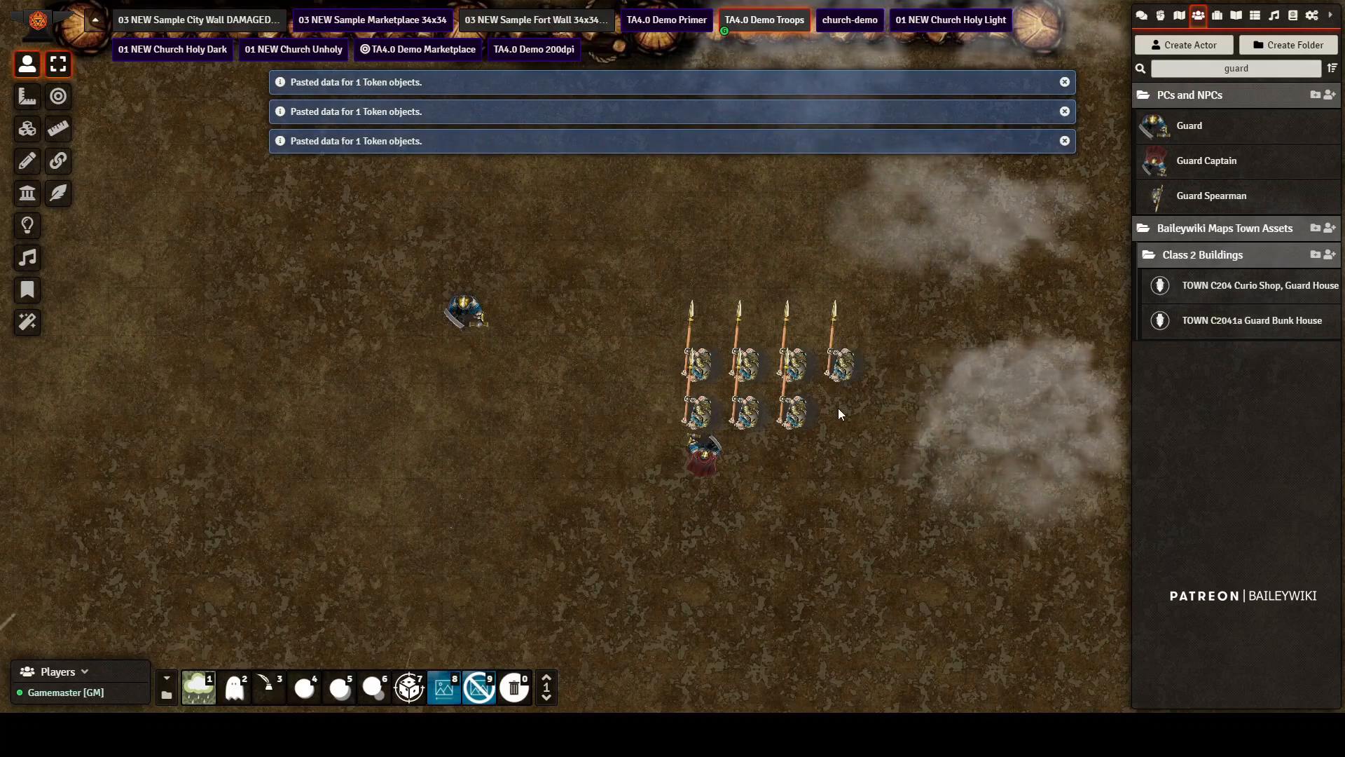
pyautogui.hotkey('ctrl', 'v')
pyautogui.hotkey('ctrl', 'v')
pyautogui.hotkey('ctrl', 'v')
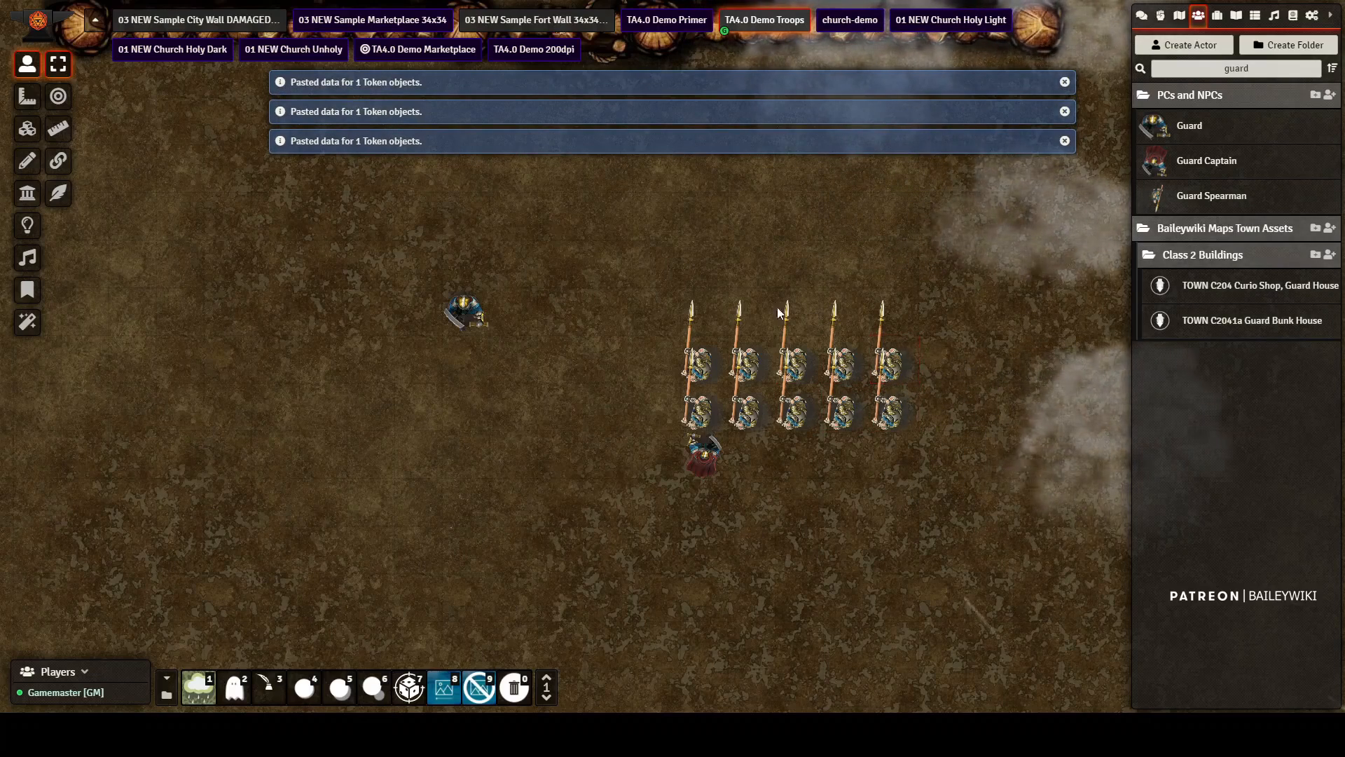
# Step: Move the Guard to the head of the first spearman column, facing the palisade, and duplicate it into a front row of five
pyautogui.click(473, 311)
pyautogui.moveTo(483, 295); pyautogui.dragTo(702, 314)
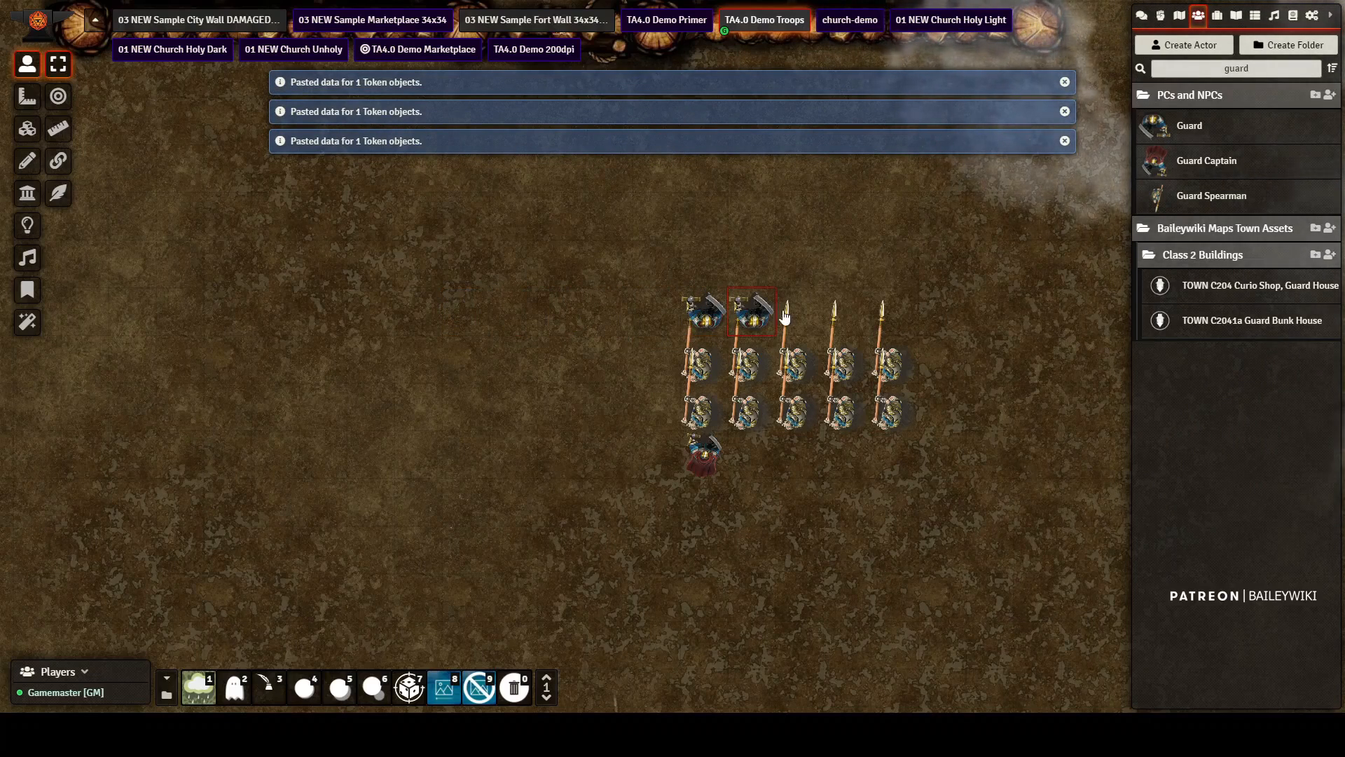
pyautogui.hotkey('ctrl', 'v')
pyautogui.hotkey('ctrl', 'v')
pyautogui.hotkey('ctrl', 'v')
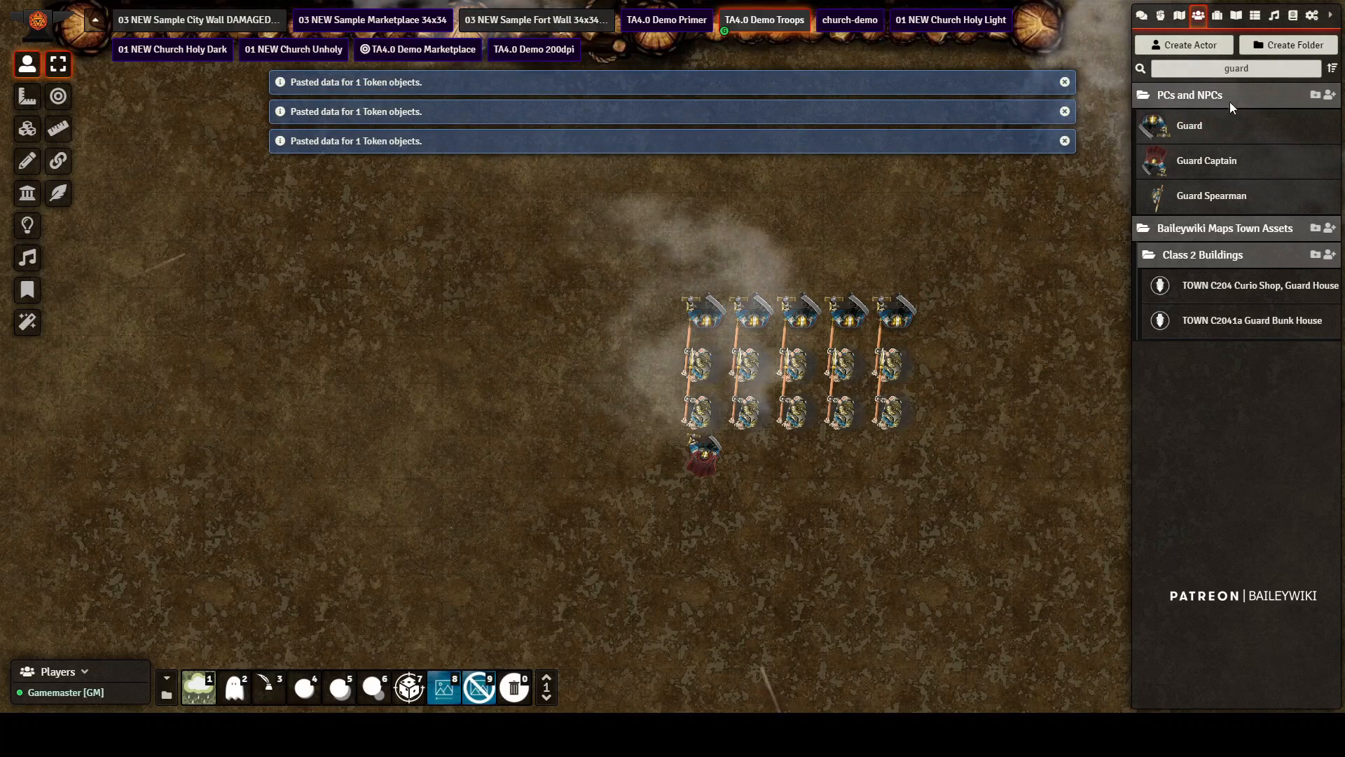
pyautogui.hotkey('ctrl', 'c')
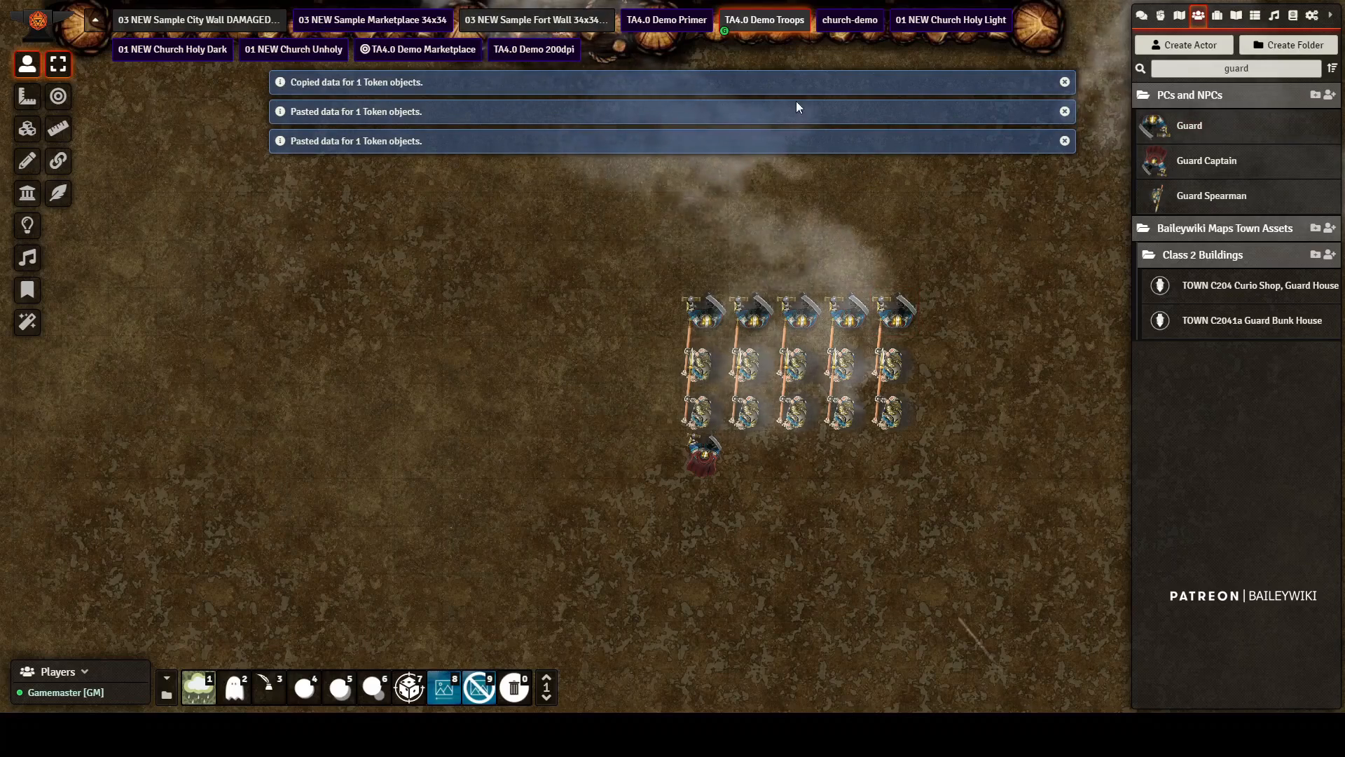
pyautogui.hotkey('ctrl', 'v')
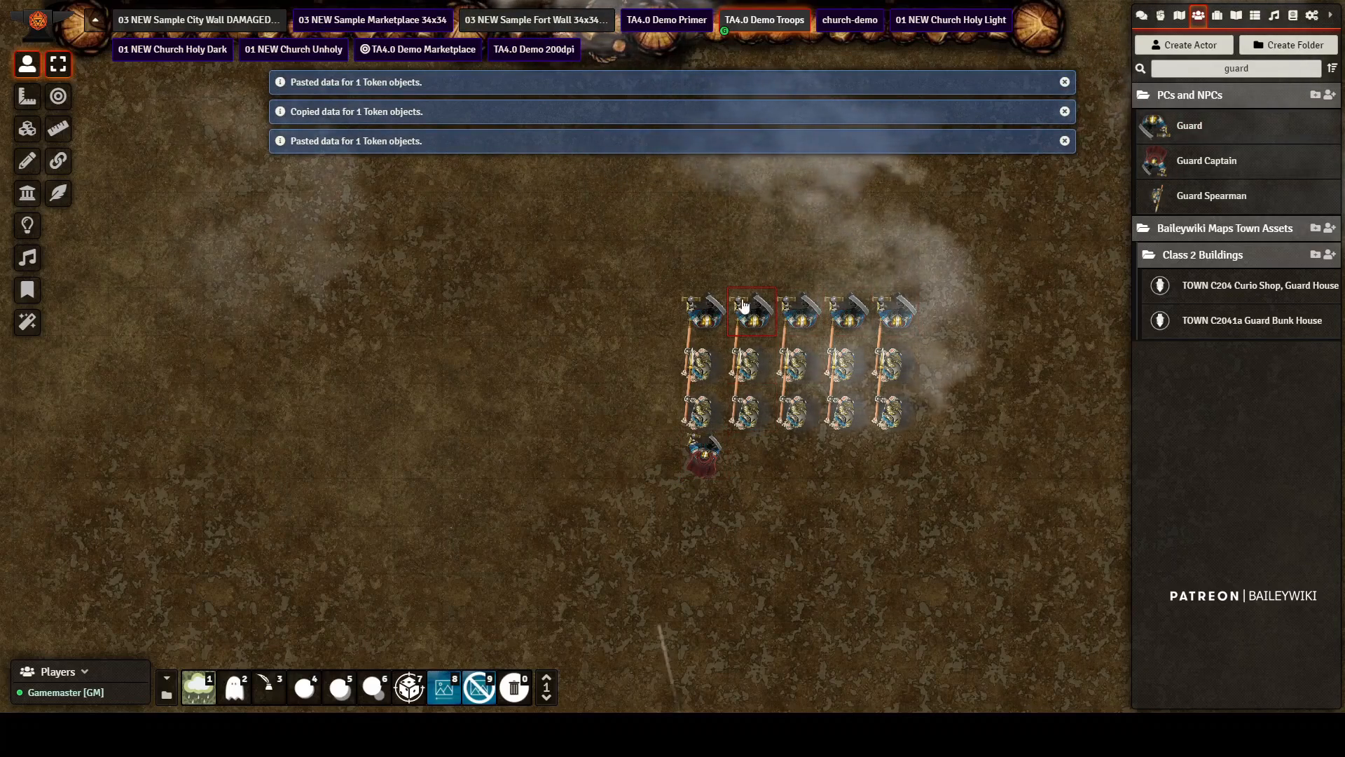
# Step: Centre the Guard Captain behind the rear spearman row and attach all the guards and spearmen in the three rows to its token
pyautogui.moveTo(702, 452); pyautogui.dragTo(787, 460)
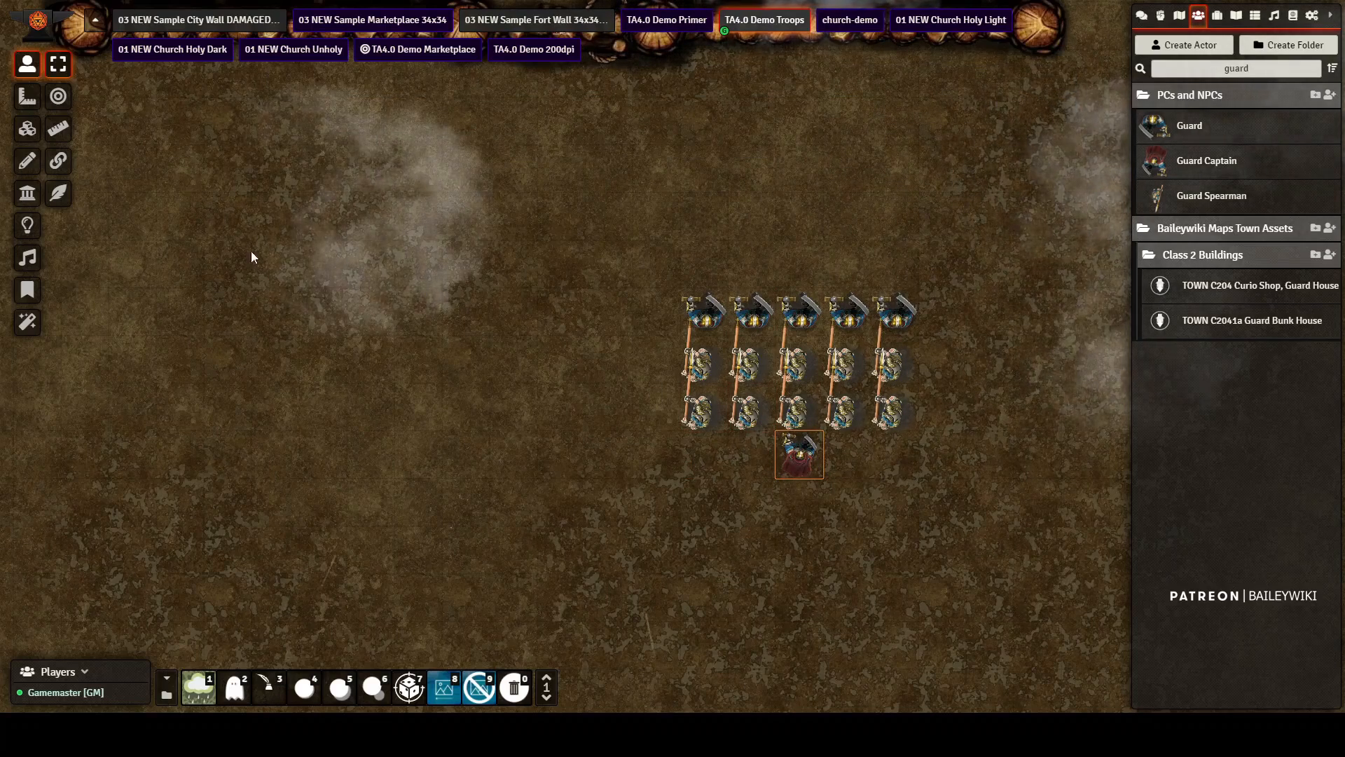
pyautogui.click(58, 162)
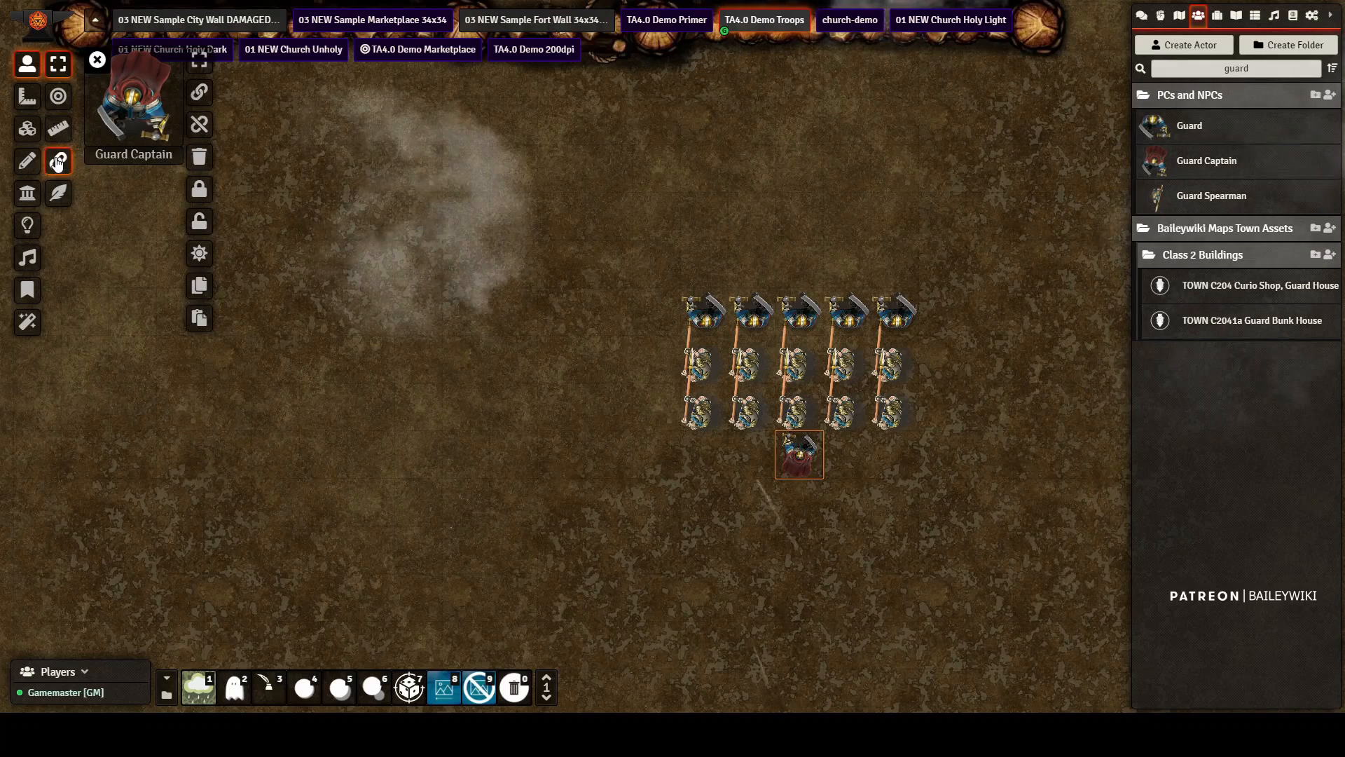
pyautogui.click(199, 62)
pyautogui.moveTo(629, 247); pyautogui.dragTo(956, 440)
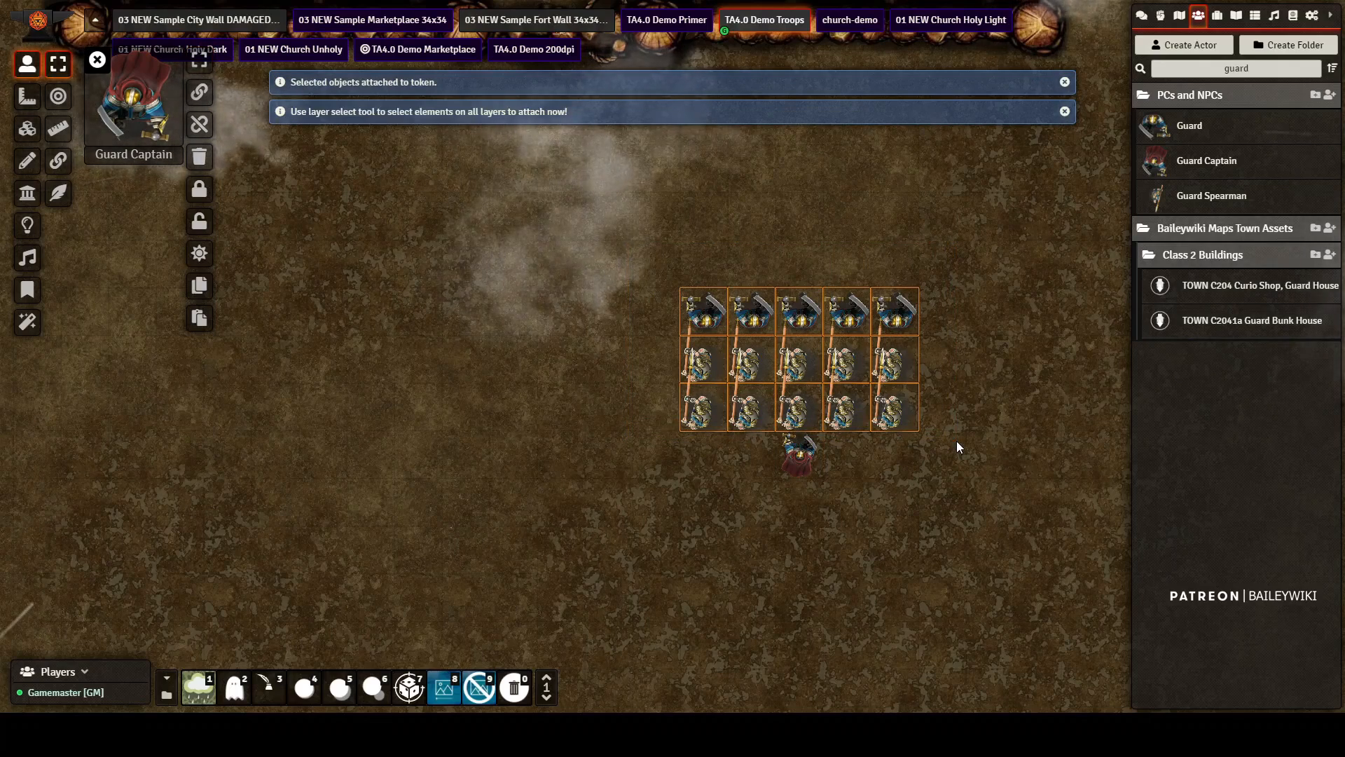
pyautogui.click(97, 59)
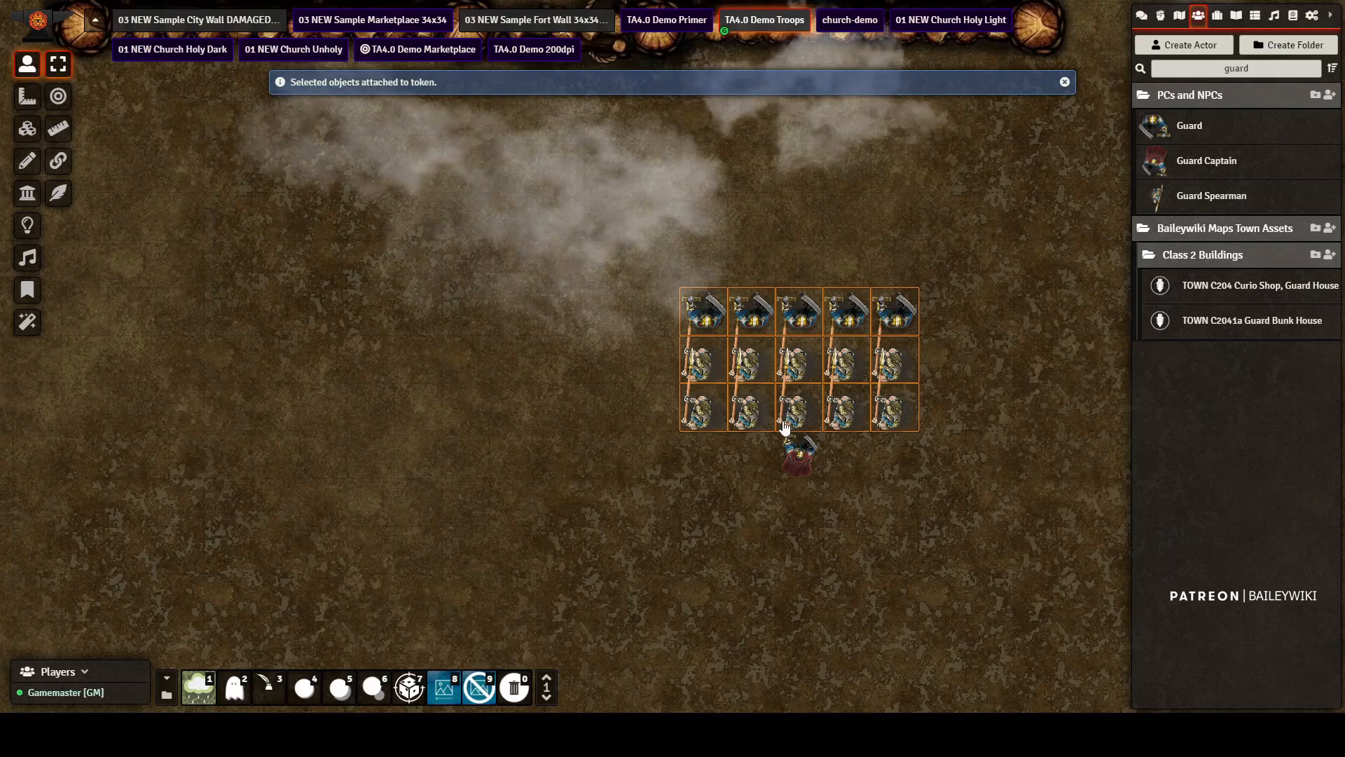
# Step: Move the Guard Captain two squares back from the palisade and one square sideways, and test rotating the attached formation both ways
pyautogui.click(797, 454)
pyautogui.moveTo(799, 454); pyautogui.dragTo(752, 549)
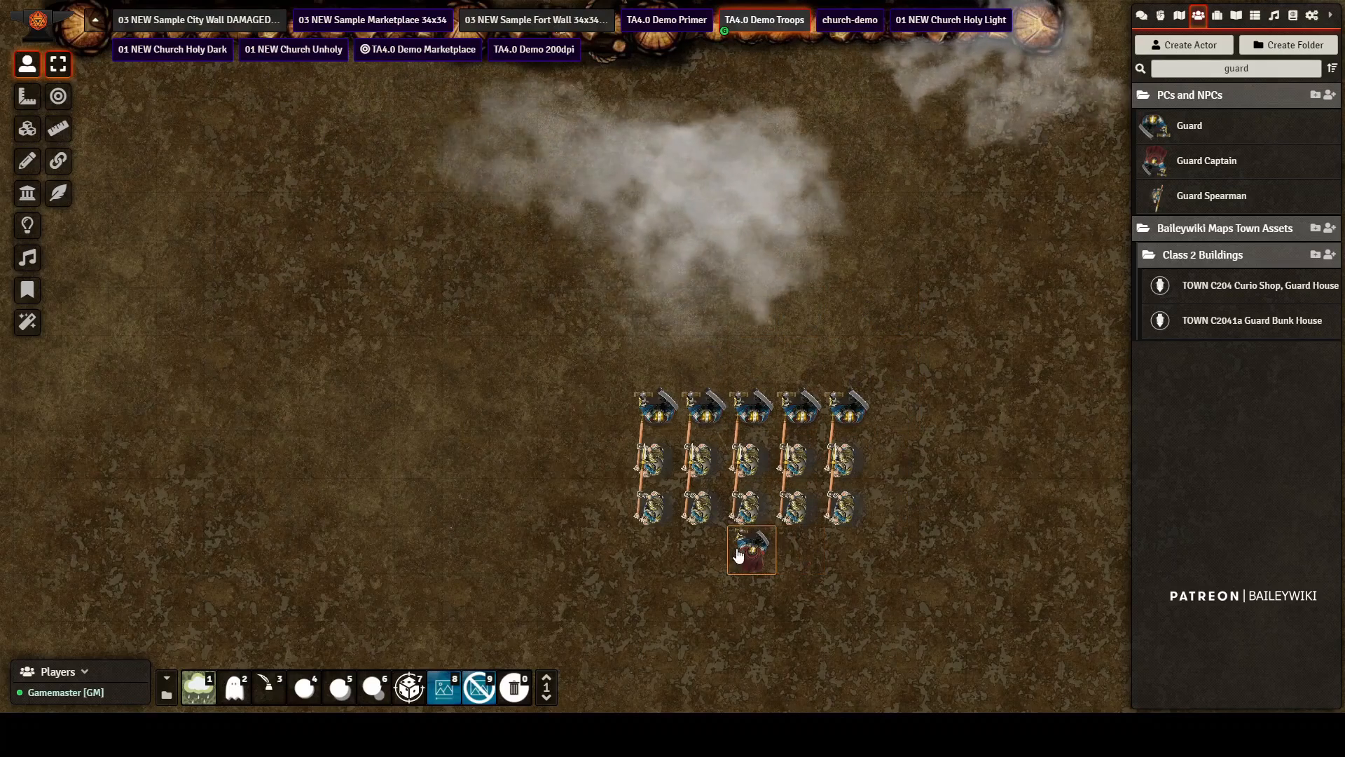
pyautogui.keyDown('shift'); pyautogui.scroll(-3, 754, 546); pyautogui.keyUp('shift')
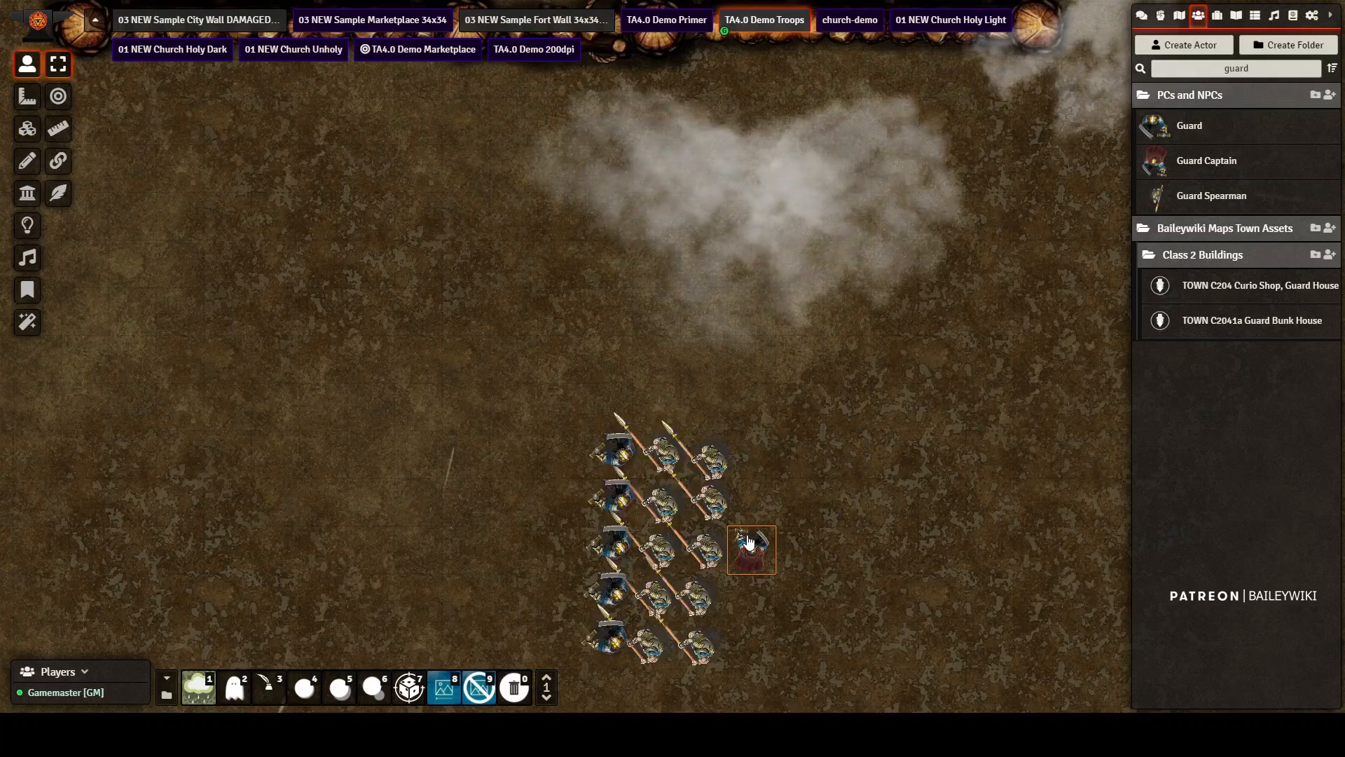
pyautogui.keyDown('shift'); pyautogui.scroll(2, 748, 543); pyautogui.keyUp('shift')
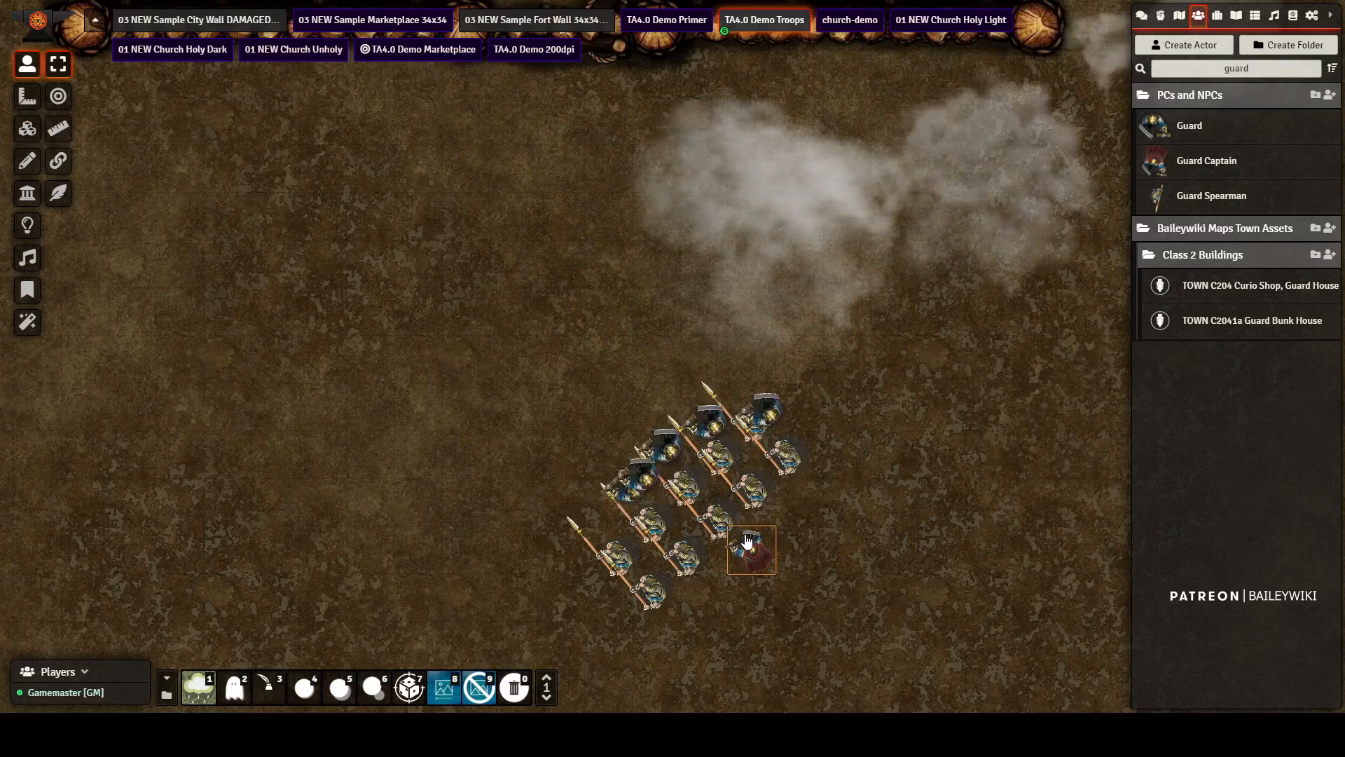
pyautogui.keyDown('shift'); pyautogui.scroll(-1, 752, 547); pyautogui.keyUp('shift')
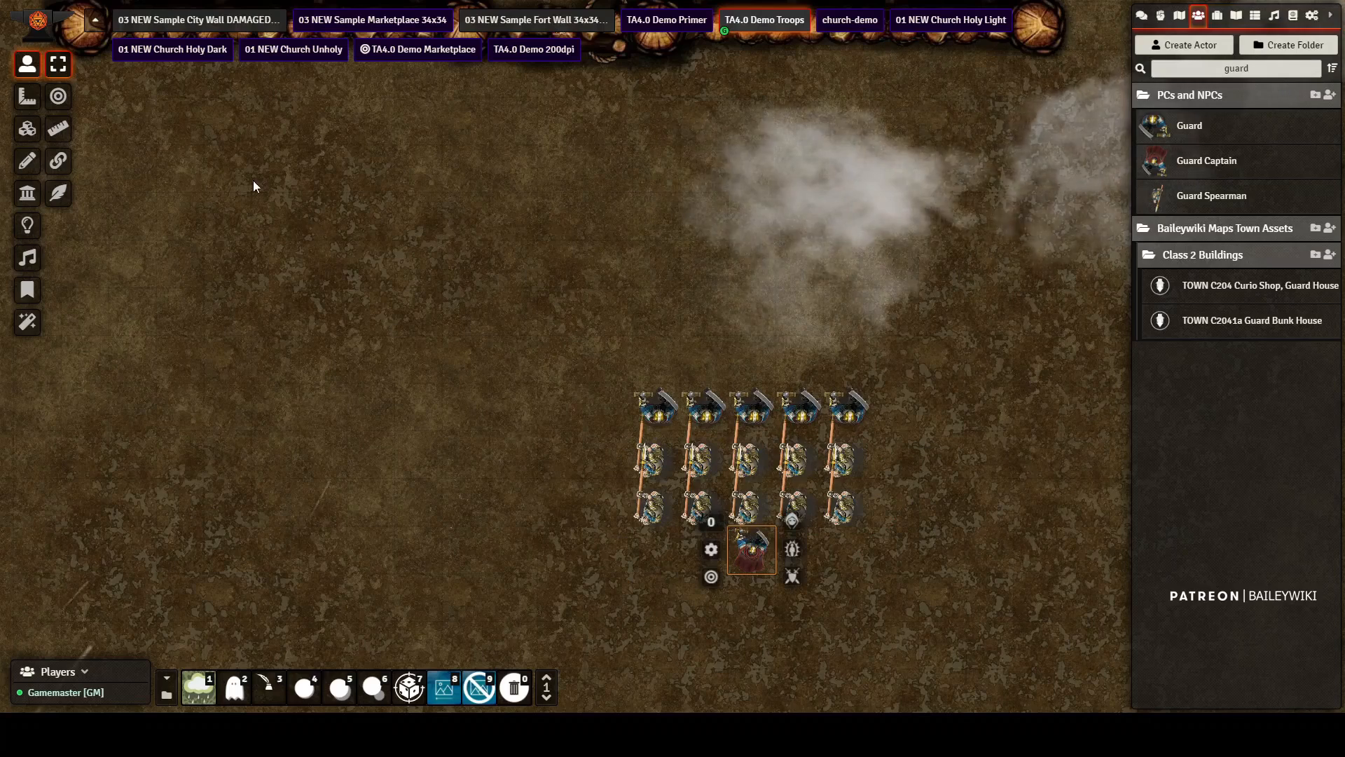
pyautogui.click(65, 163)
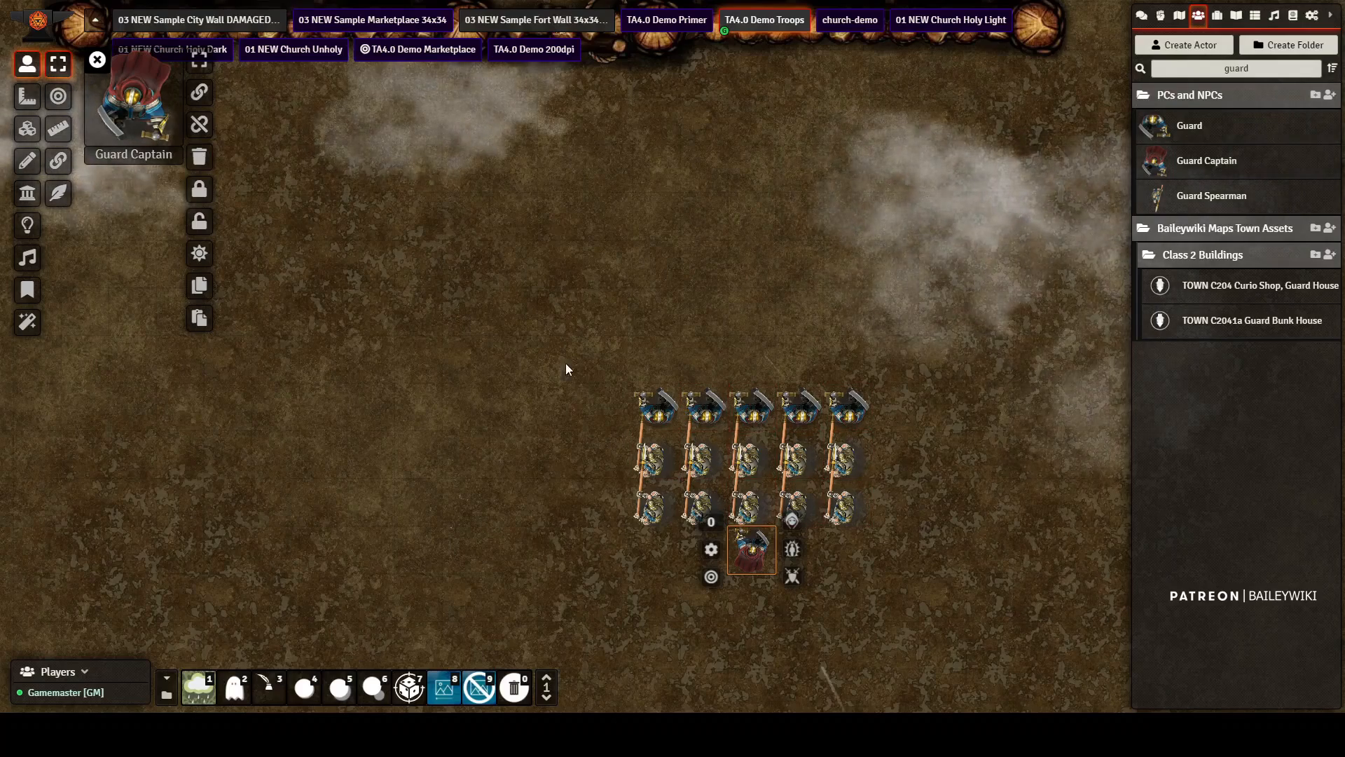
pyautogui.click(98, 62)
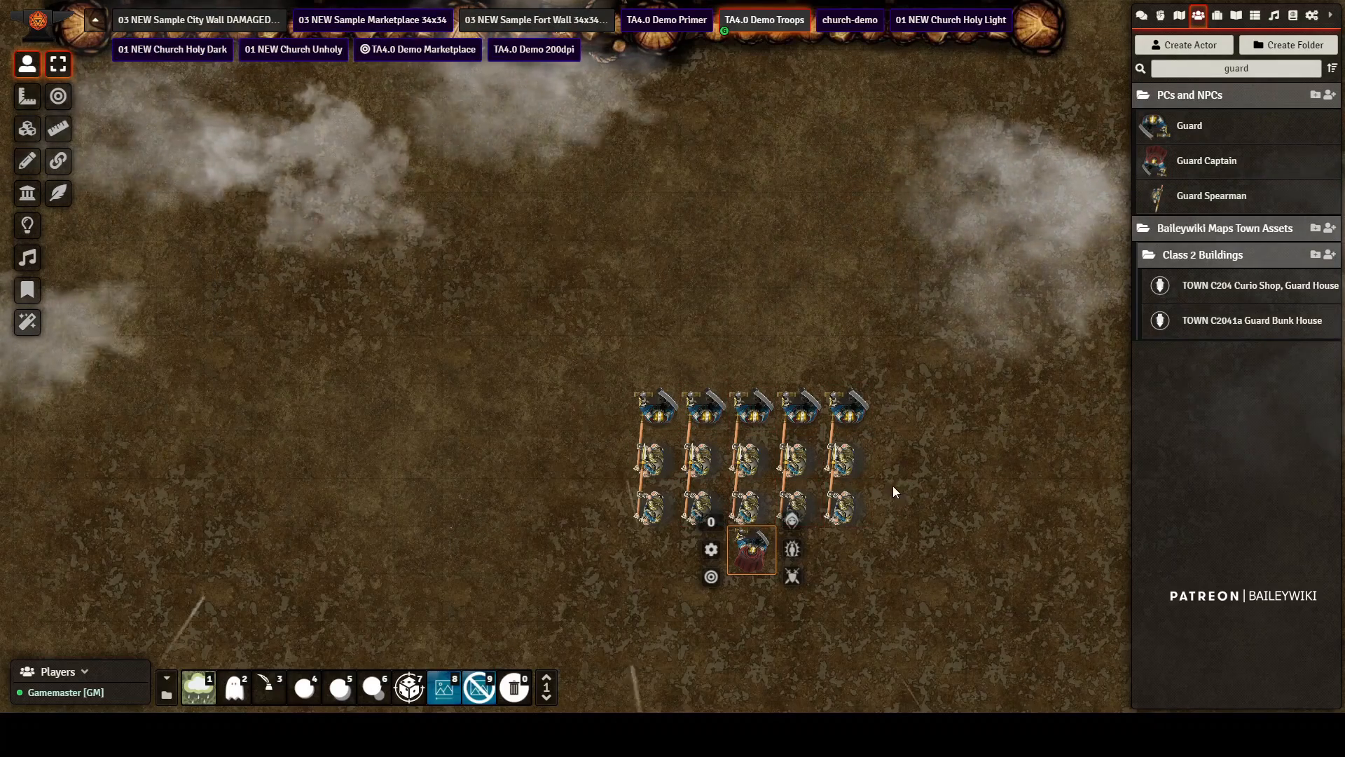
# Step: Duplicate the Guard actor and rename the copy Phalanx
pyautogui.scroll(-1, 892, 486)
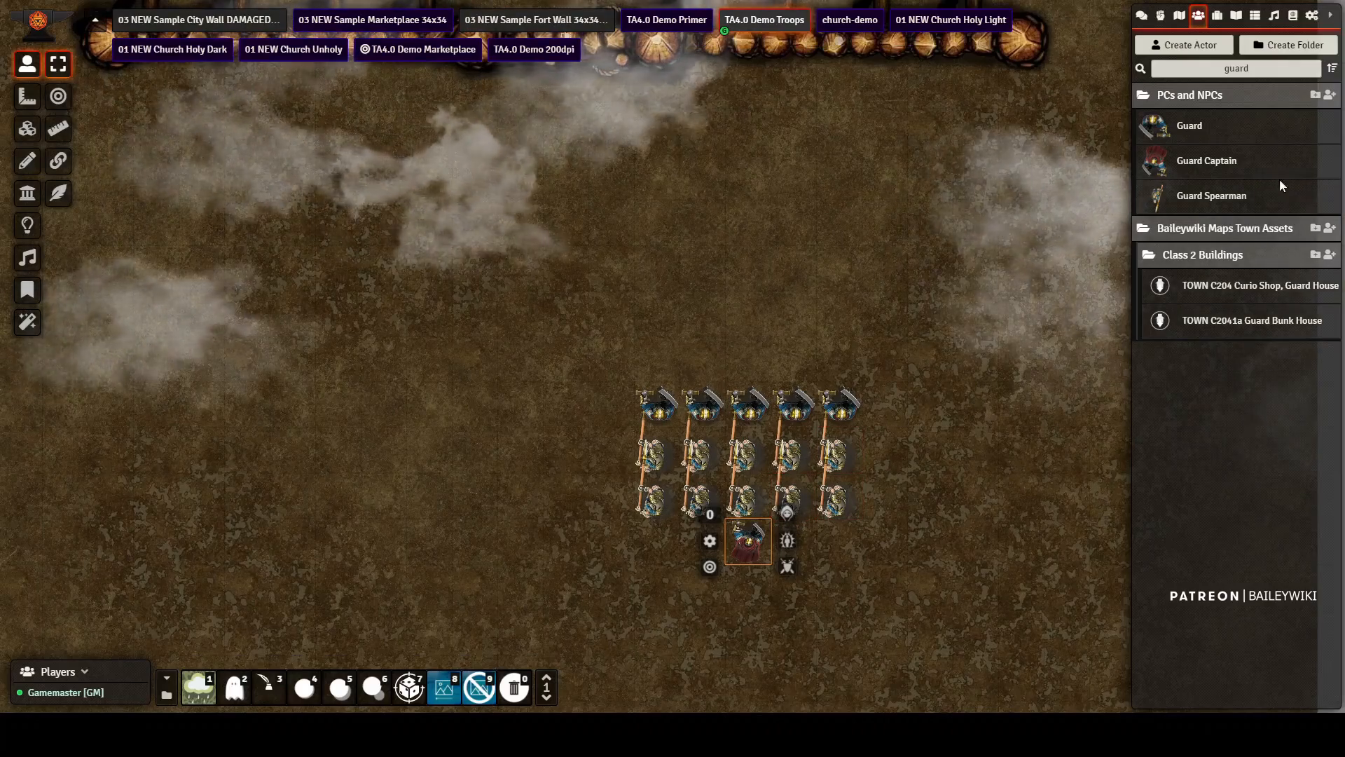
pyautogui.rightClick(1187, 131)
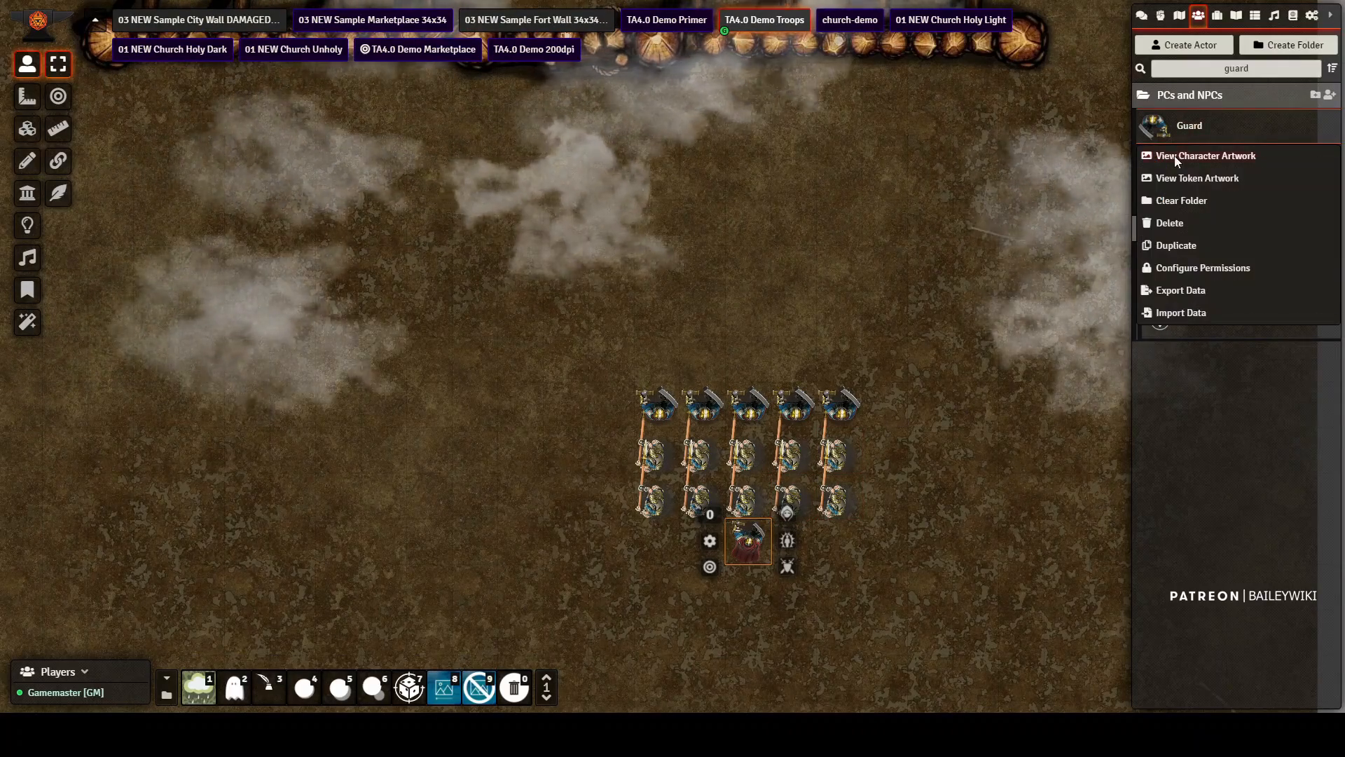
pyautogui.click(1177, 245)
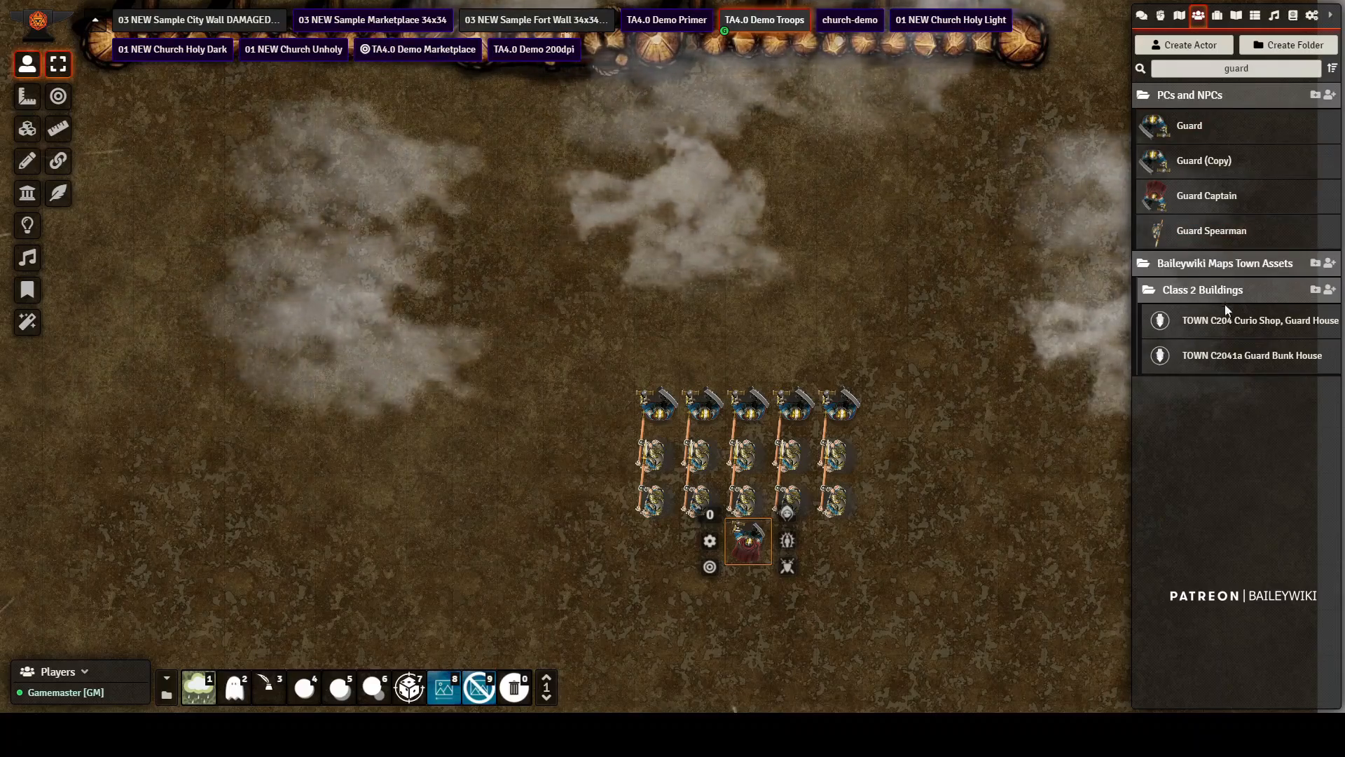
pyautogui.click(1206, 163)
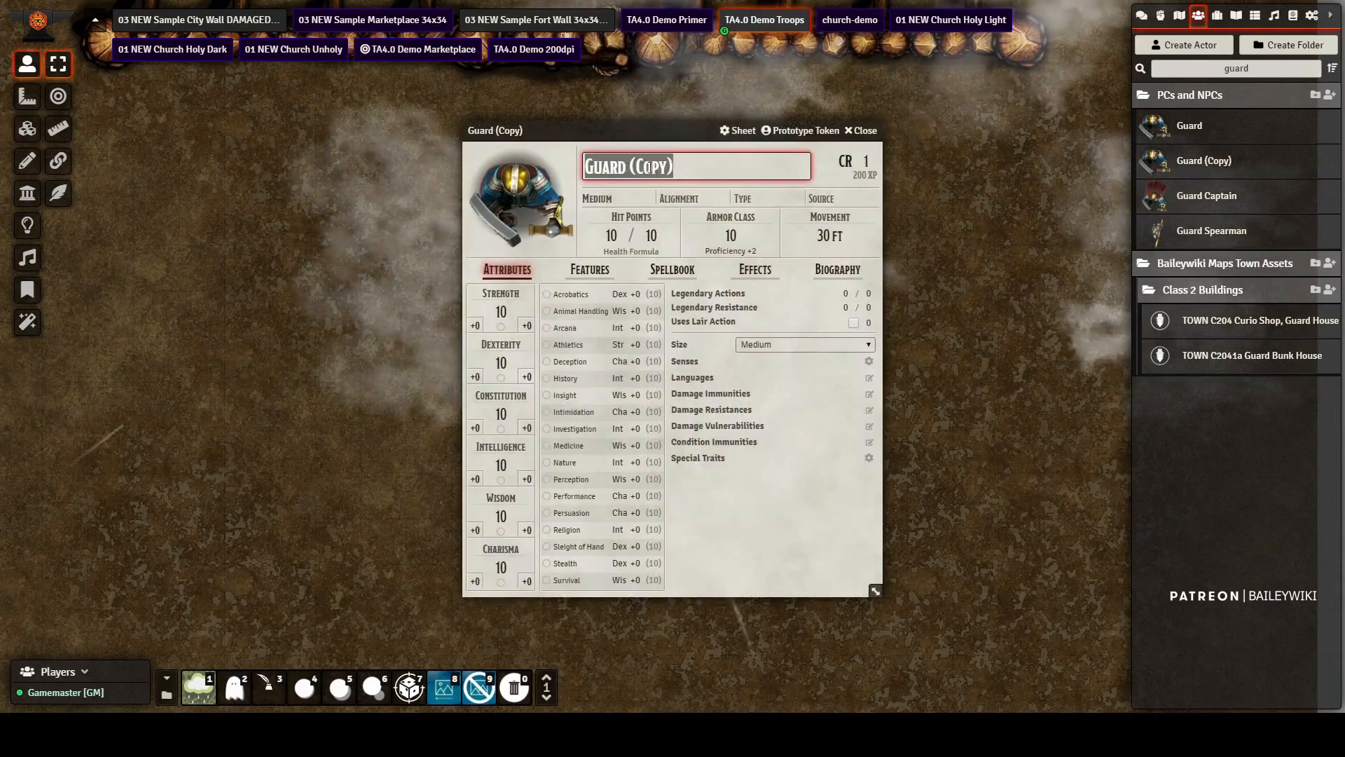
pyautogui.click(560, 169)
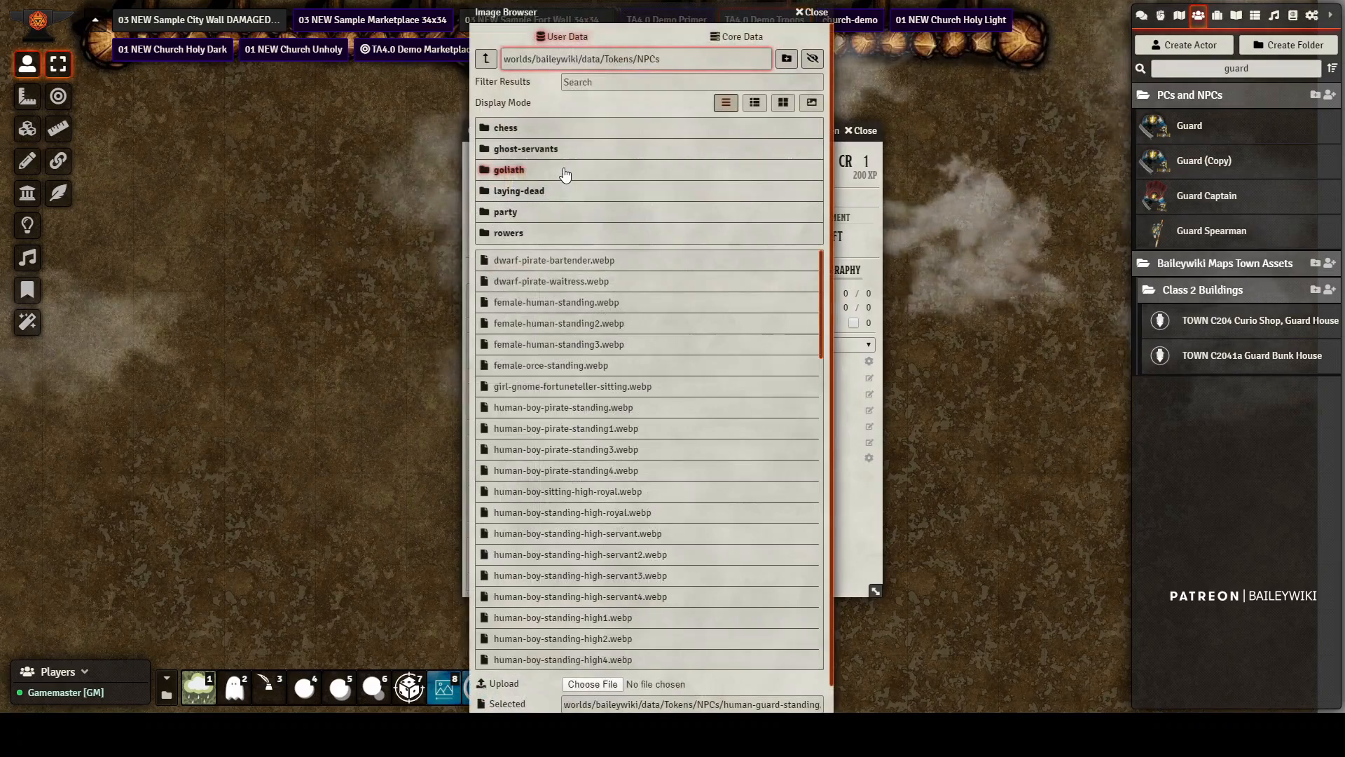
pyautogui.click(816, 14)
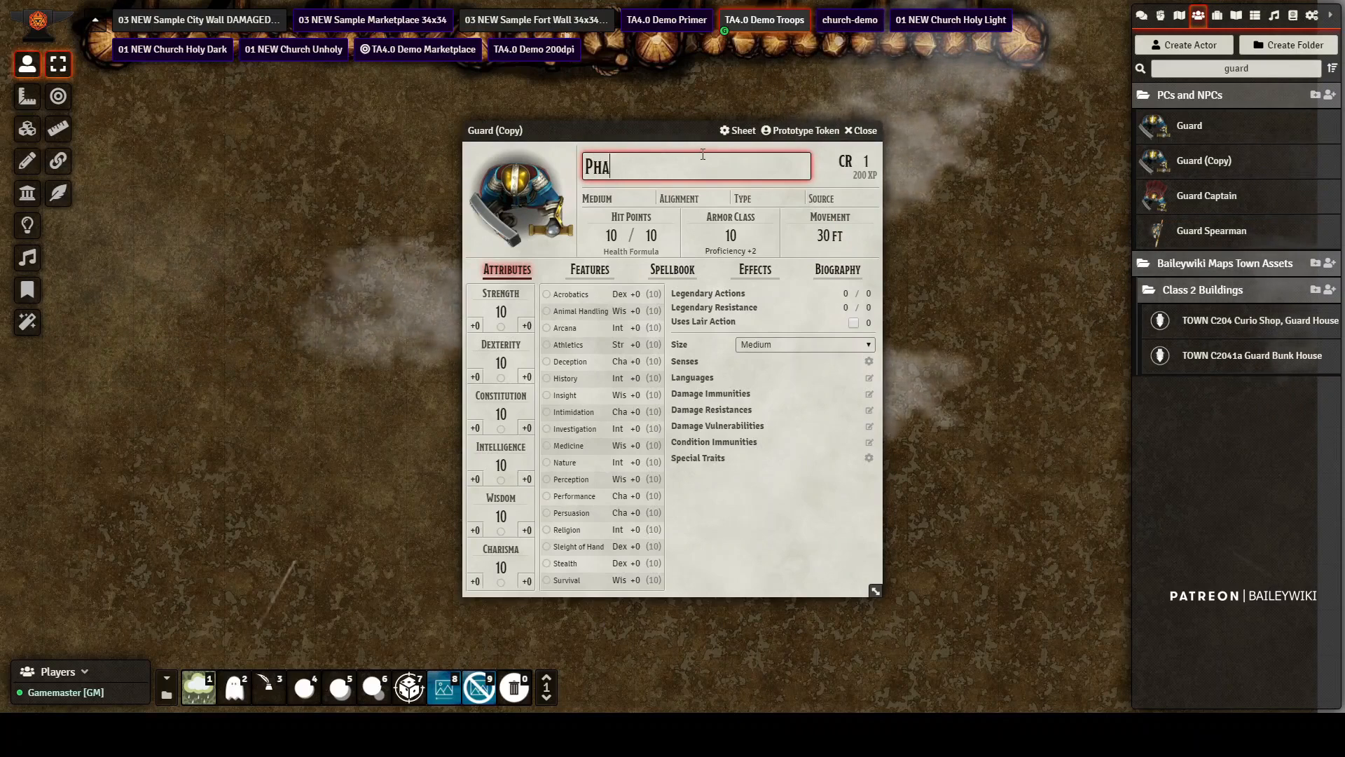
pyautogui.write('x')
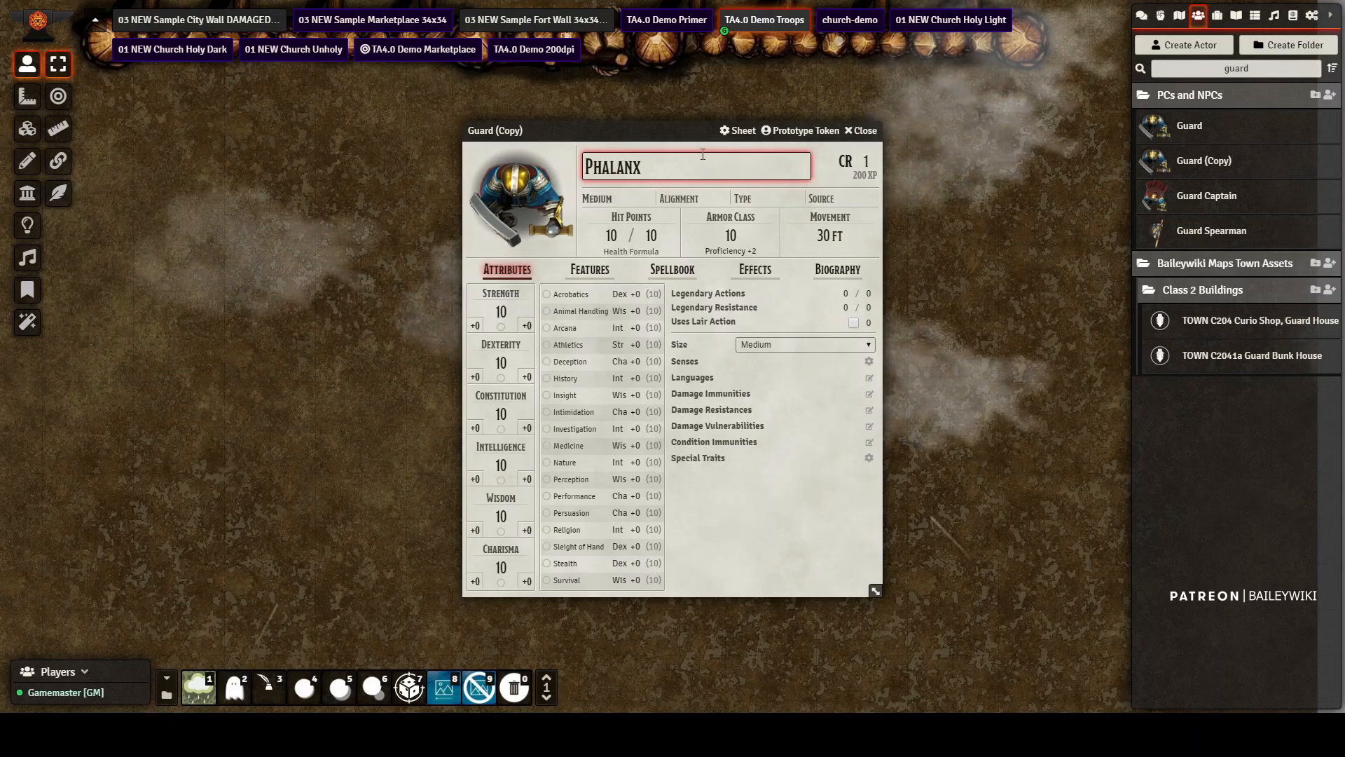
pyautogui.press('Return')
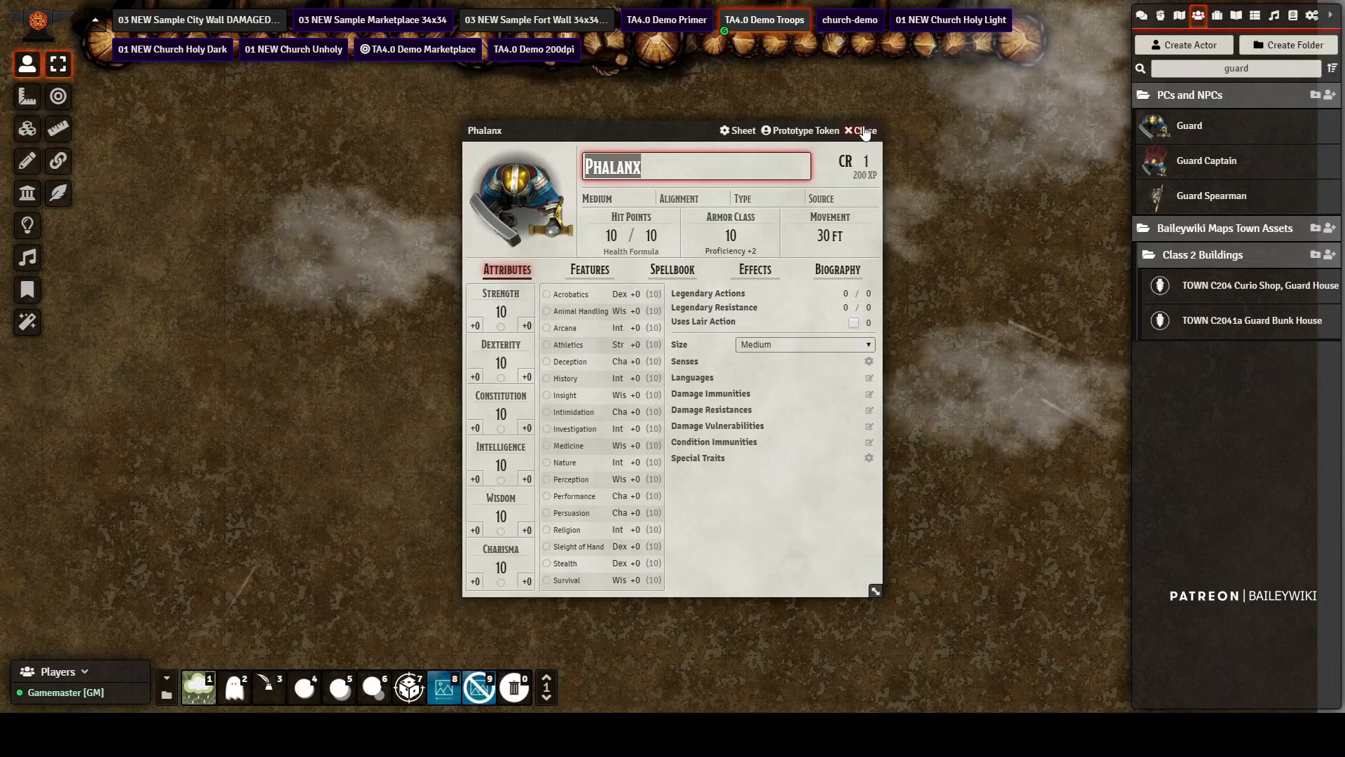
pyautogui.press('Escape')
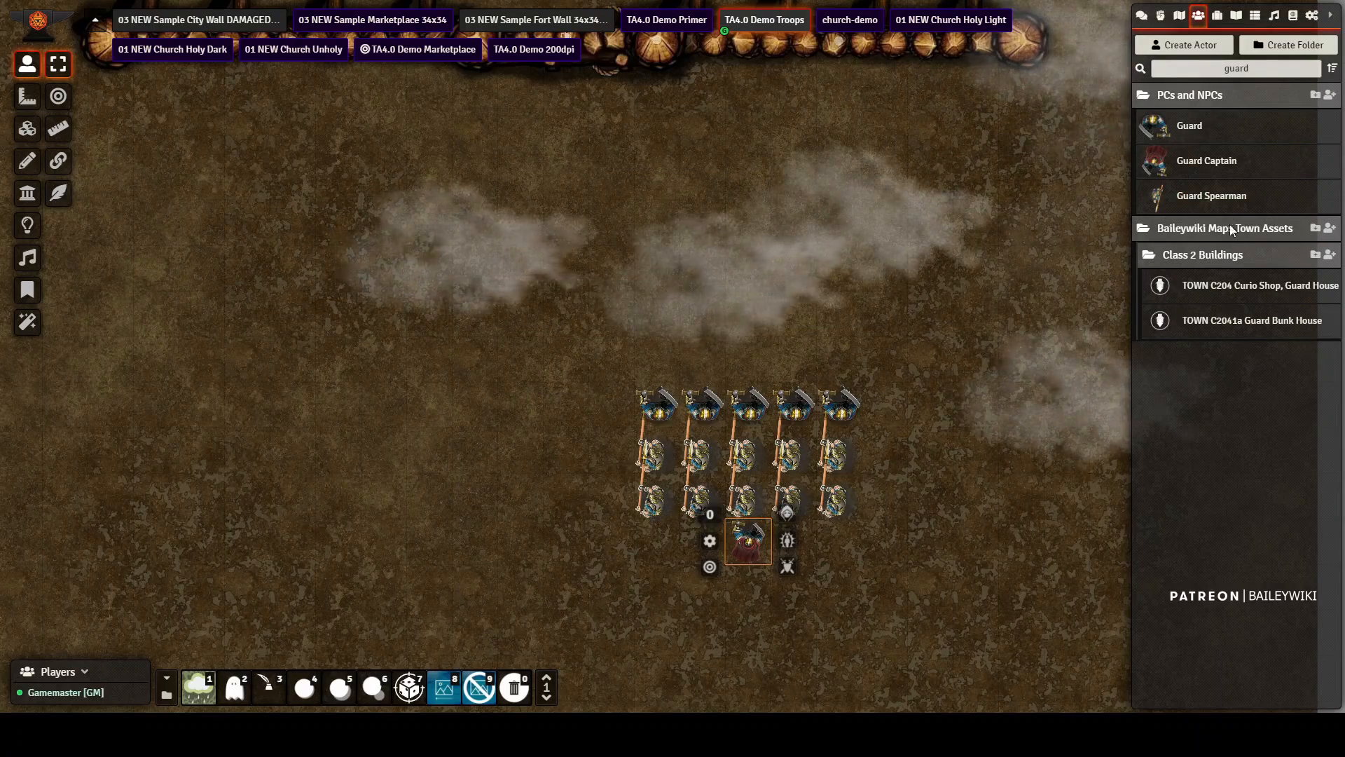
# Step: Search the actors for "phal" and assign the formation's Guard Captain token as the Phalanx actor's prototype token
pyautogui.moveTo(1263, 70); pyautogui.dragTo(1158, 70)
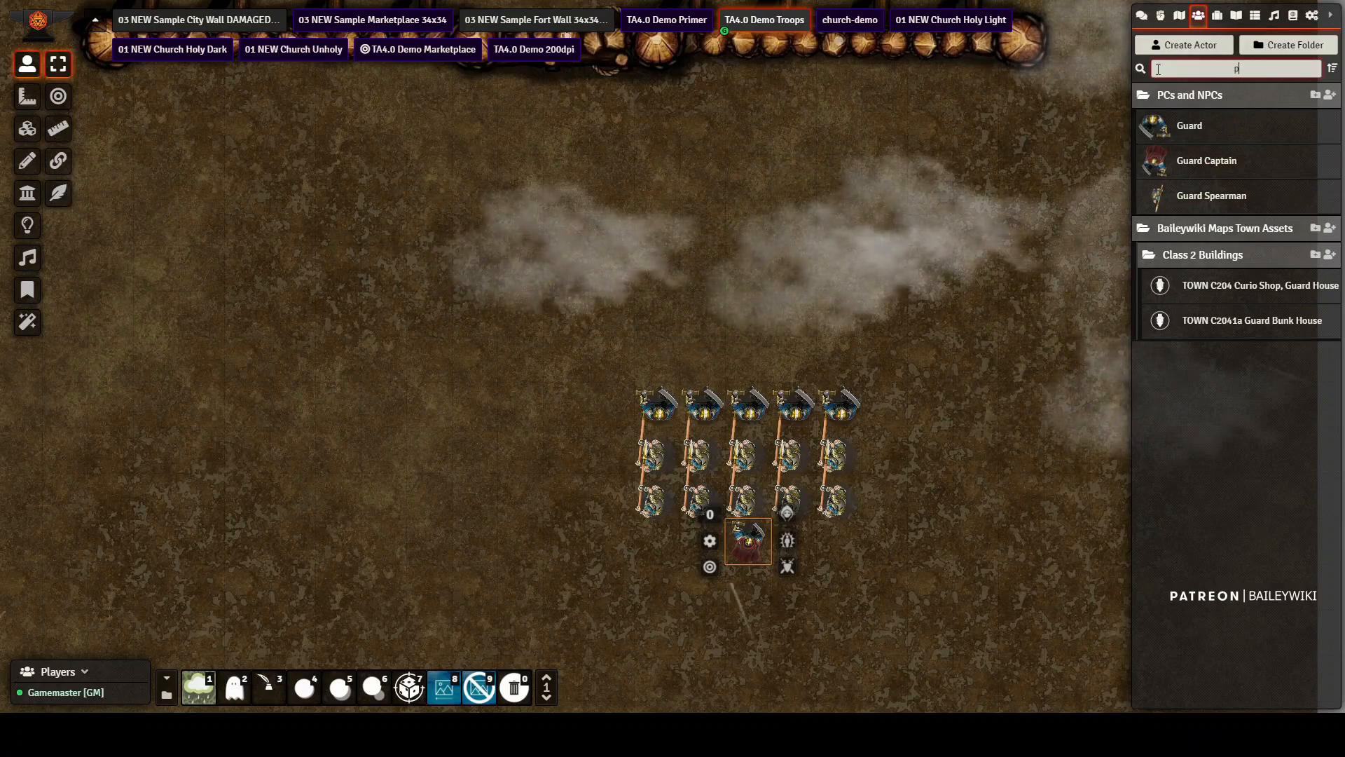
pyautogui.write('phal')
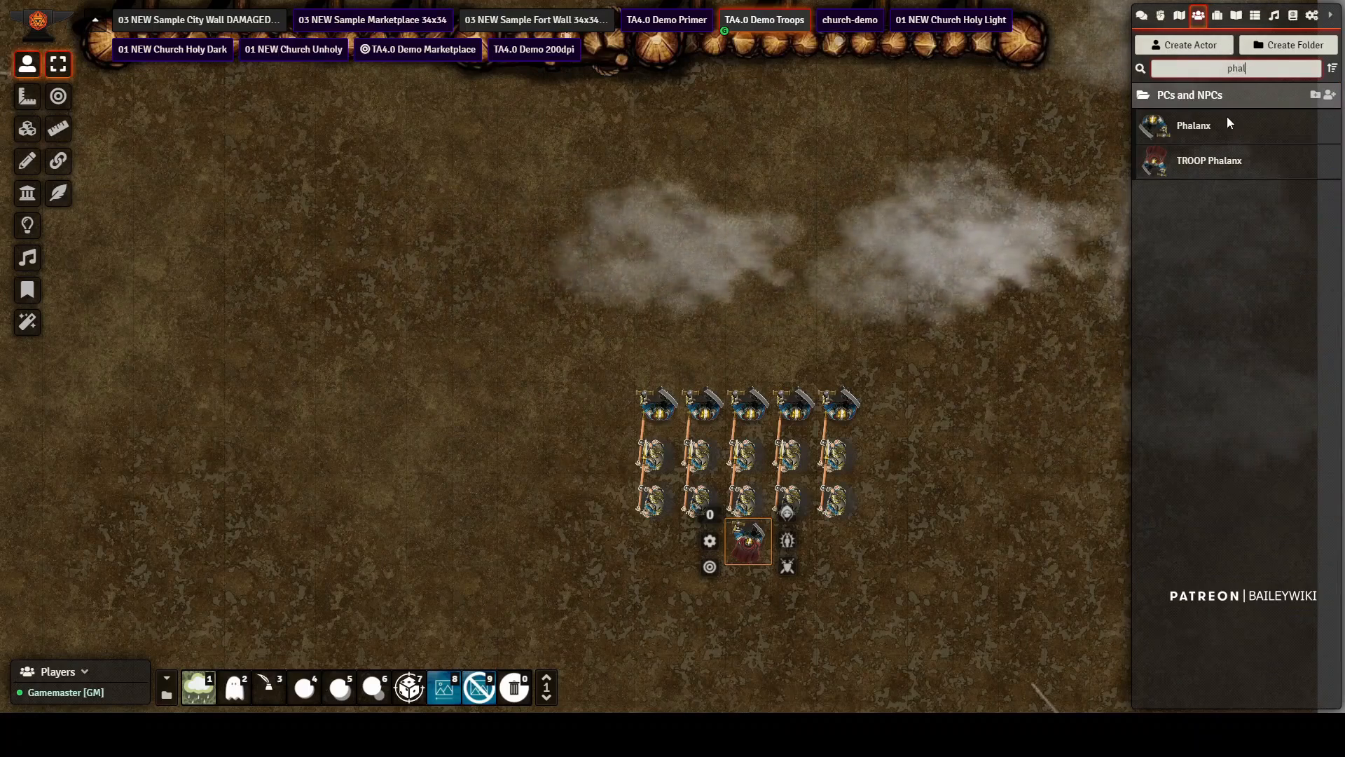
pyautogui.click(1185, 128)
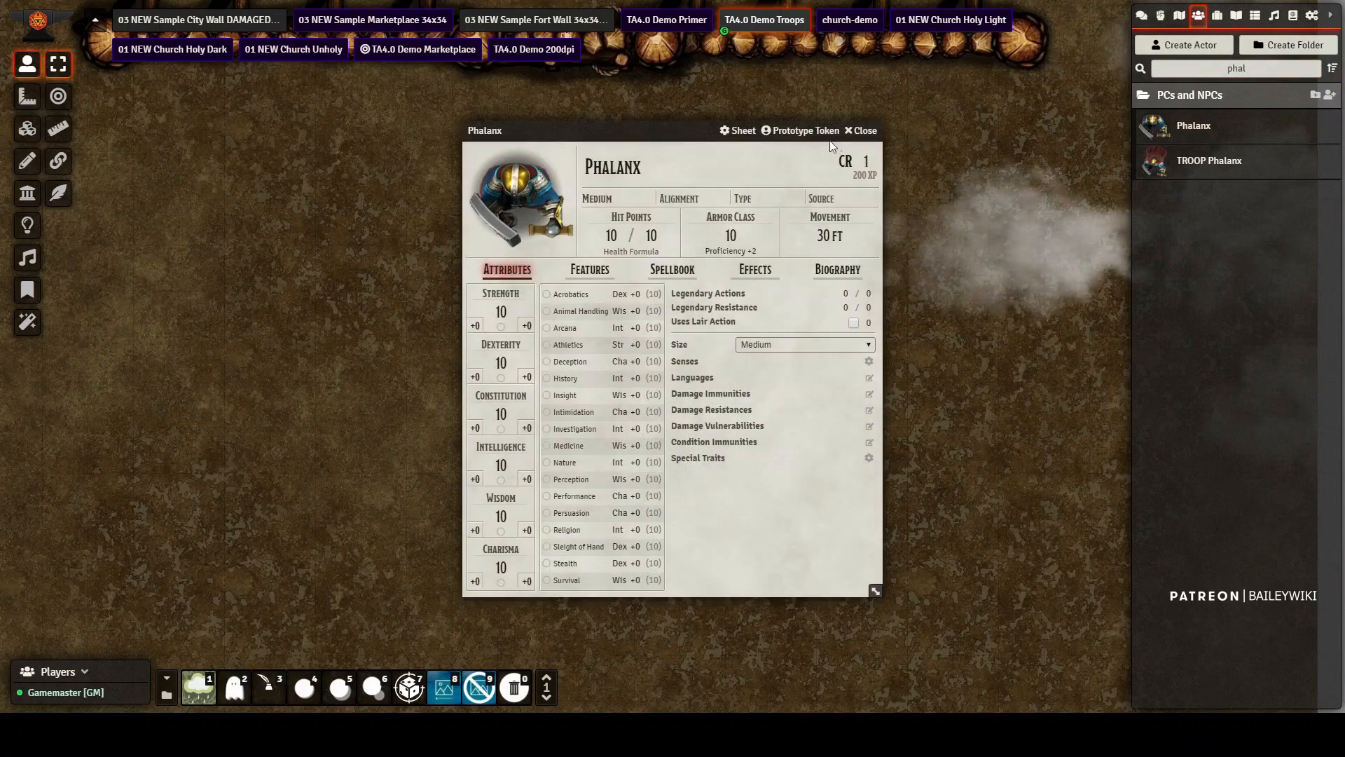
pyautogui.click(796, 133)
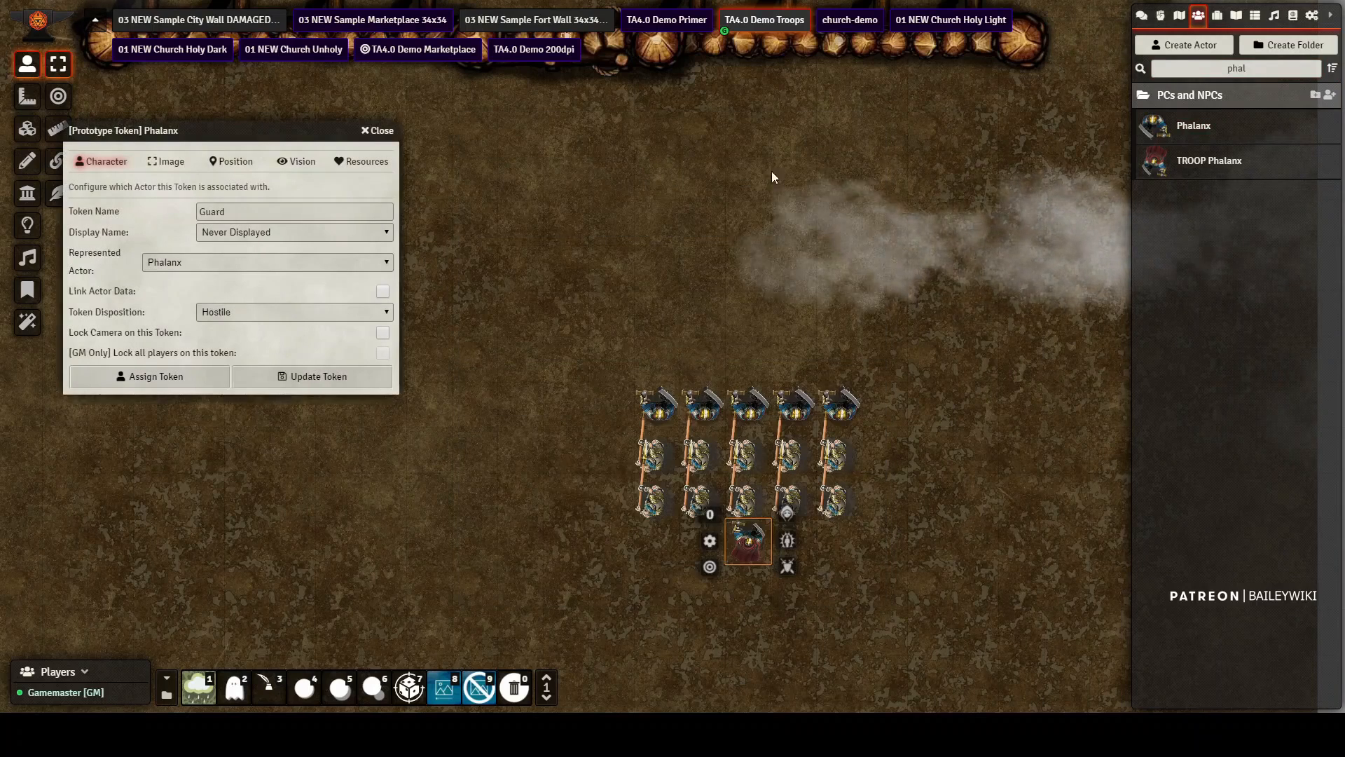
pyautogui.click(751, 545)
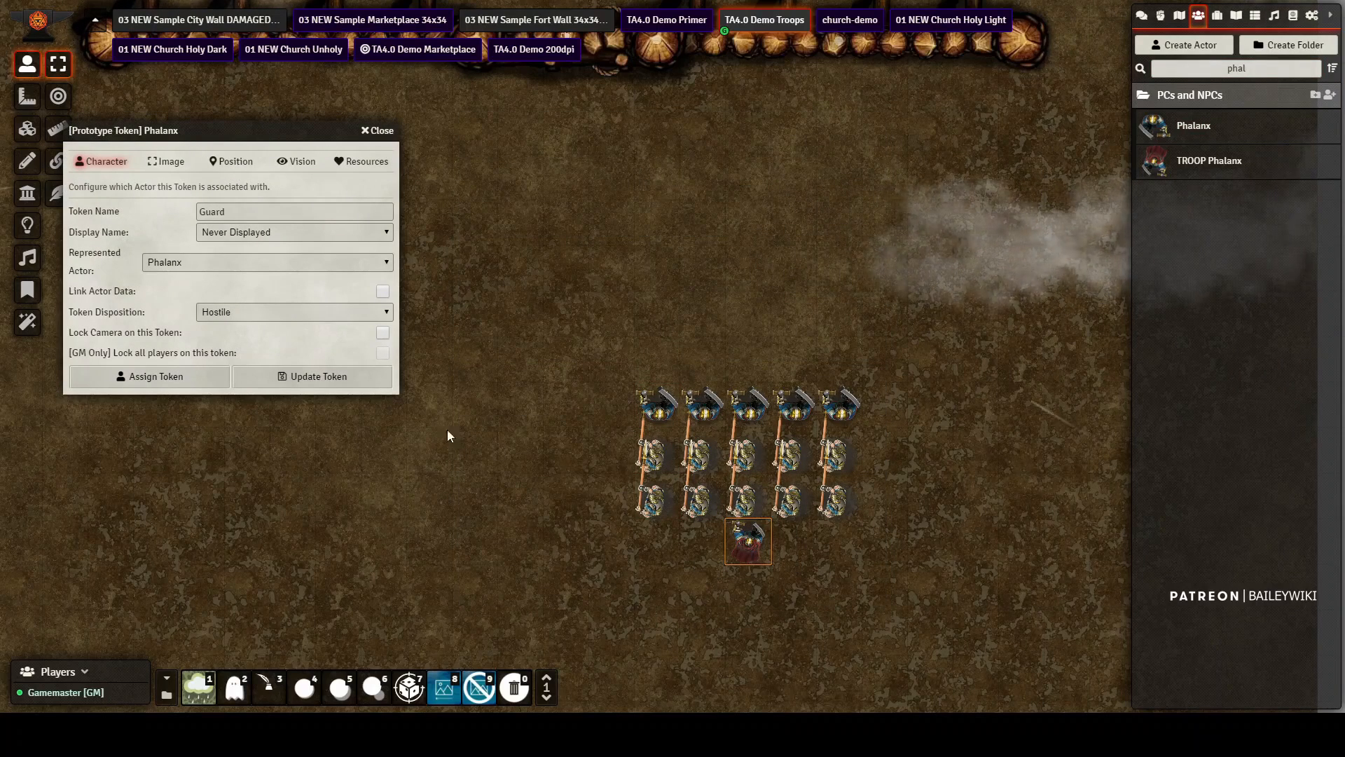
pyautogui.click(237, 309)
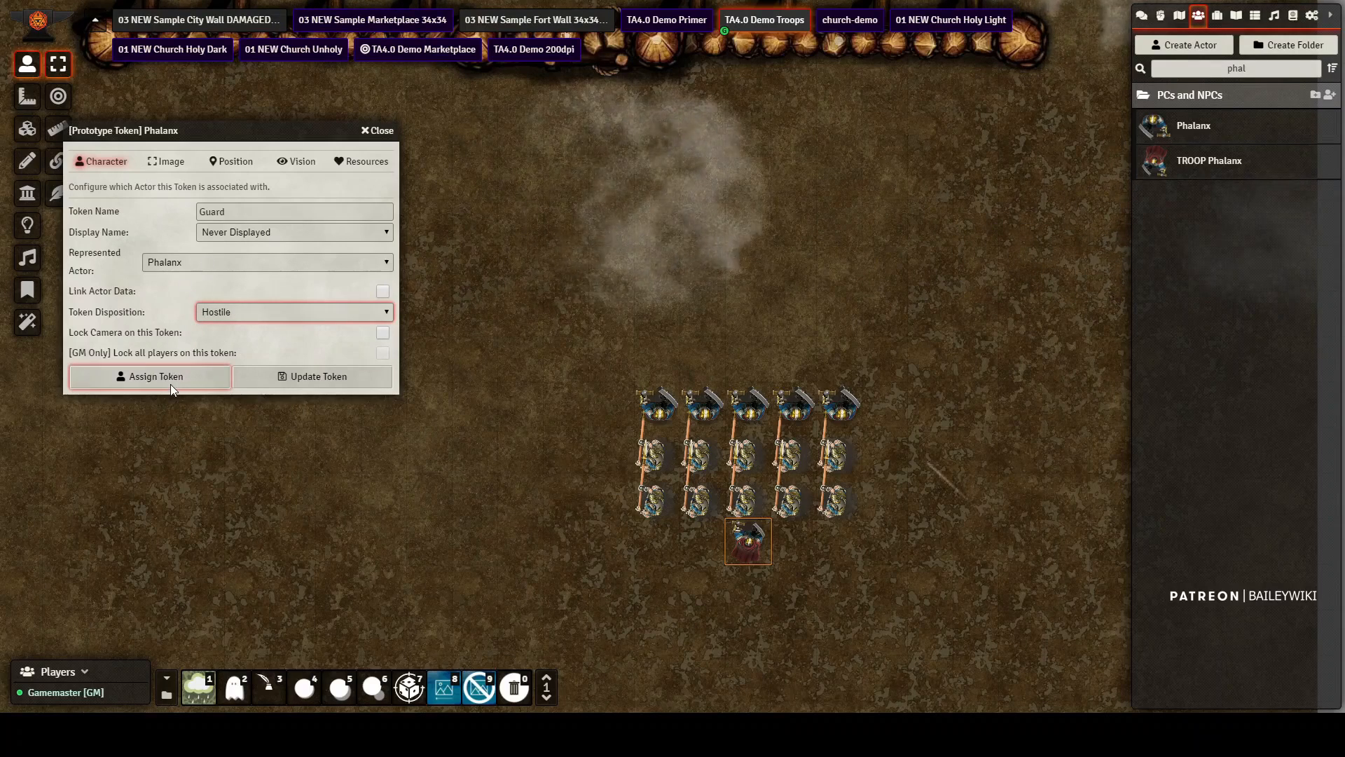
pyautogui.click(149, 378)
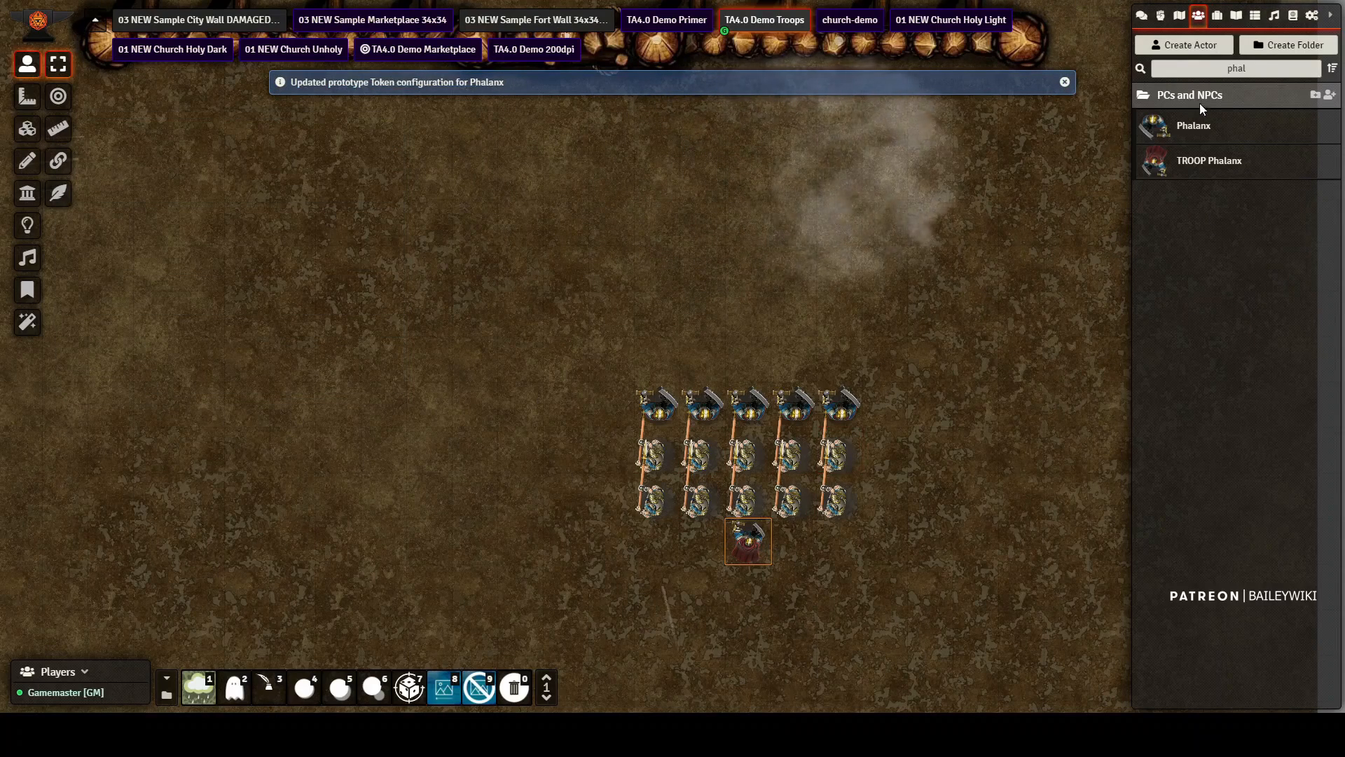
# Step: Place three Phalanx troops around the original formation on the open ground outside the palisade
pyautogui.moveTo(411, 390); pyautogui.dragTo(403, 390)
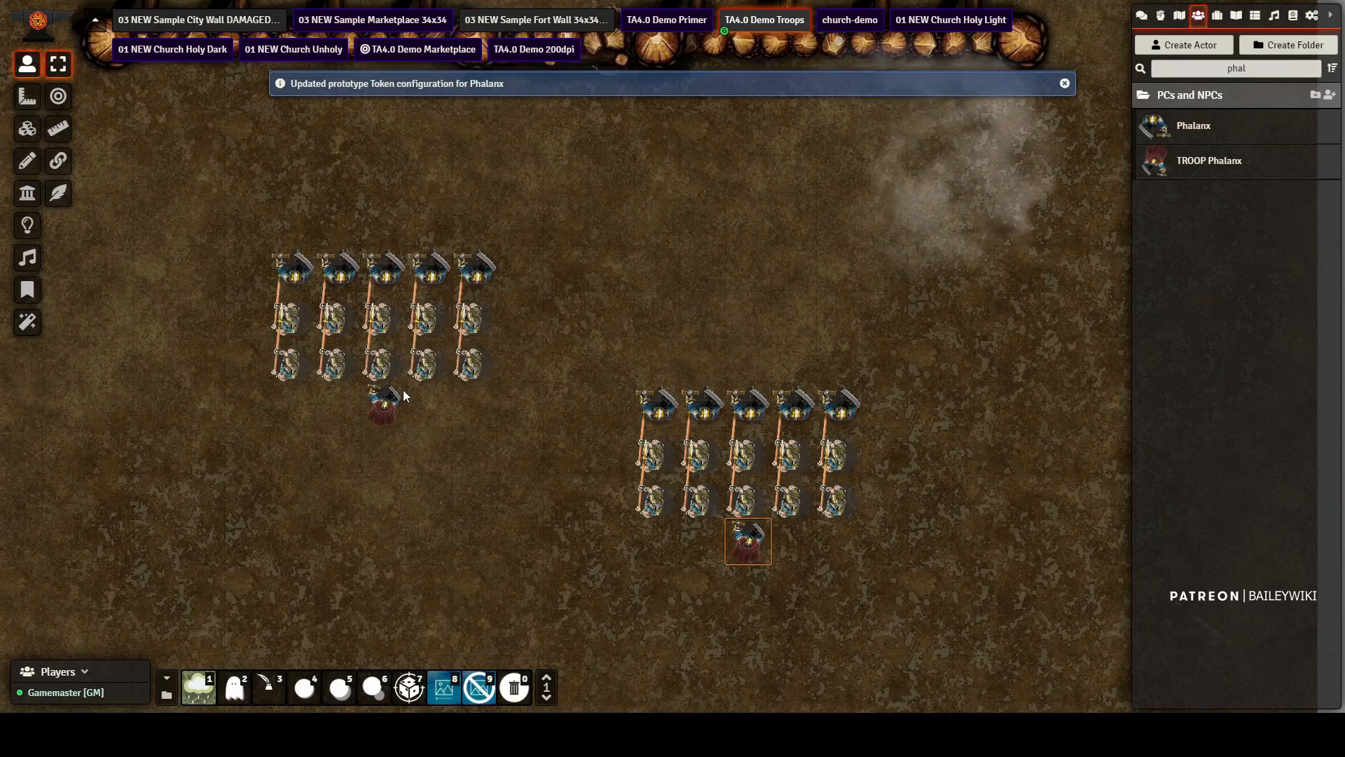
pyautogui.moveTo(1199, 129); pyautogui.dragTo(699, 320)
pyautogui.moveTo(1082, 191); pyautogui.dragTo(1010, 334)
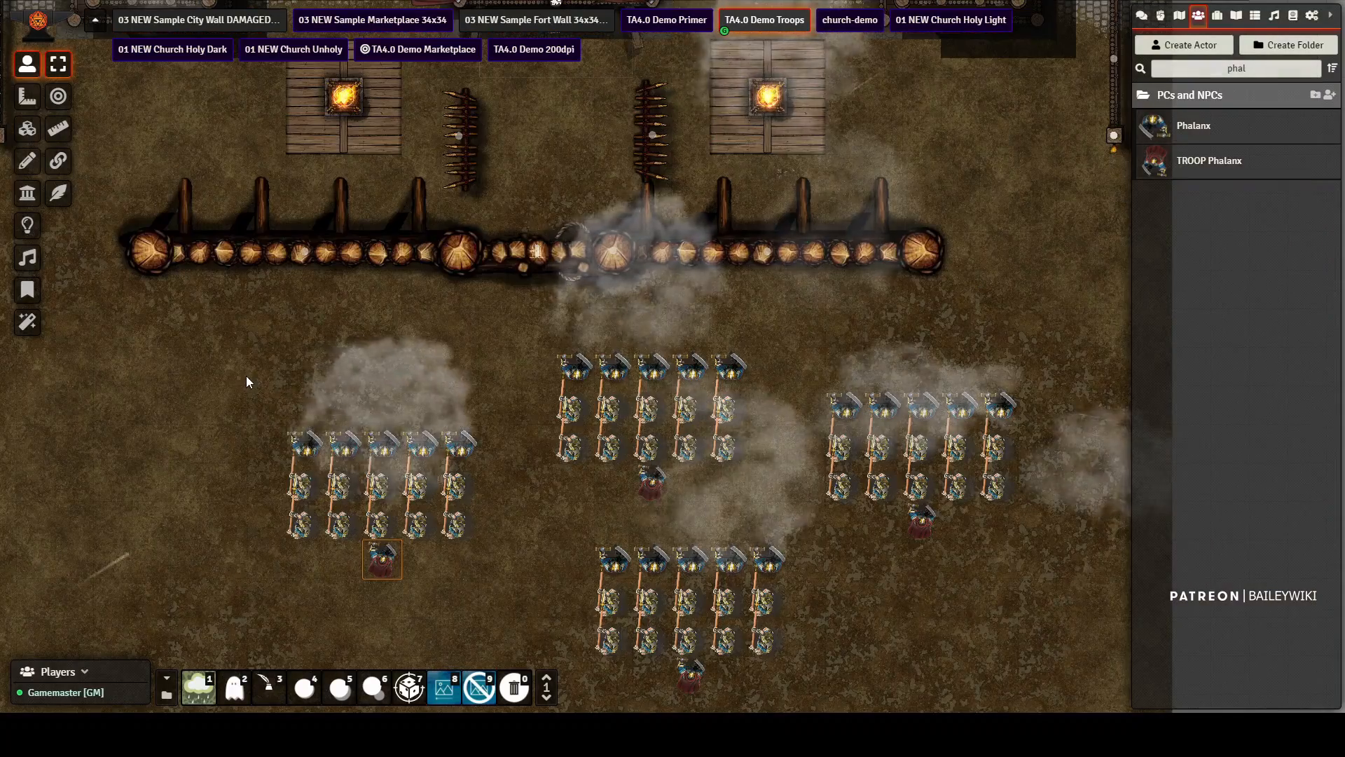
# Step: Search the actors for "tree" and place a TACTICAL Tree 01 Natural between the map edge and the nearest phalanx
pyautogui.moveTo(190, 384); pyautogui.dragTo(319, 299)
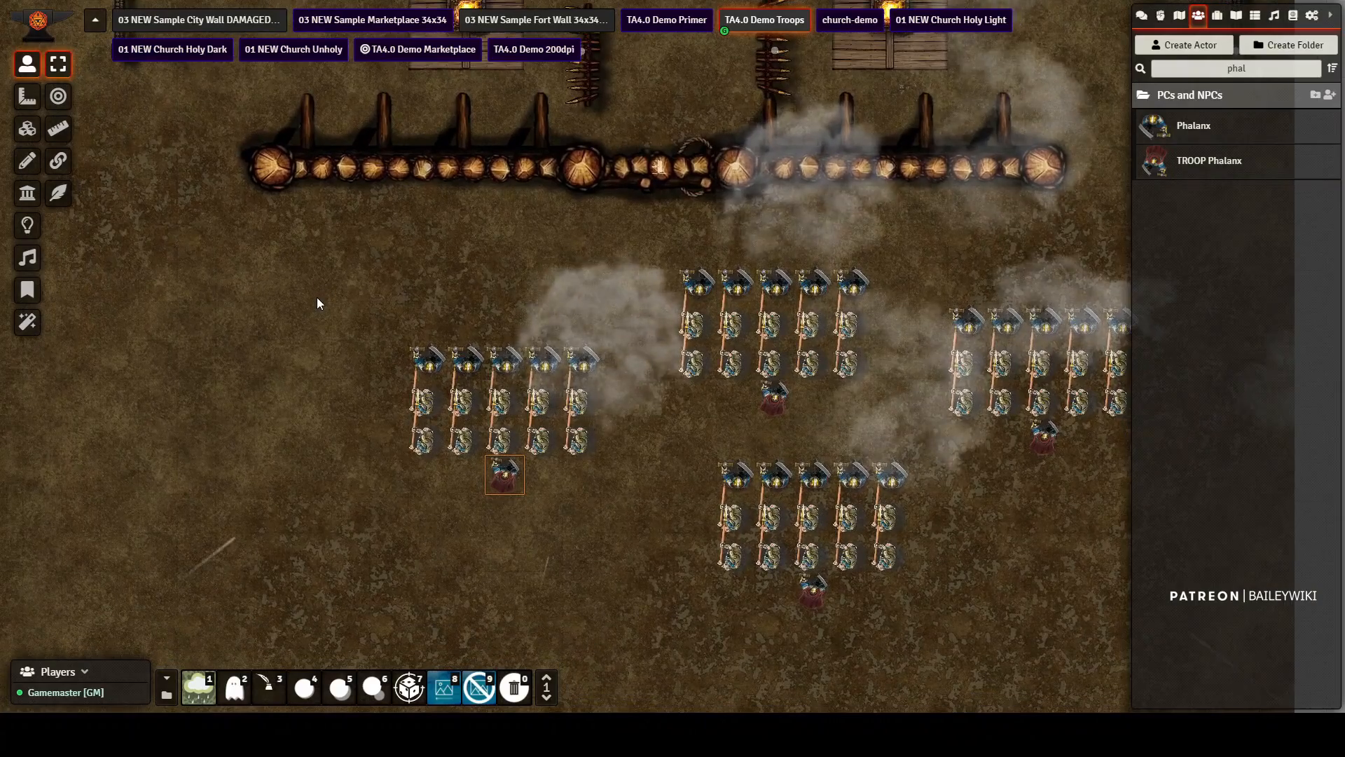
pyautogui.doubleClick(1237, 68)
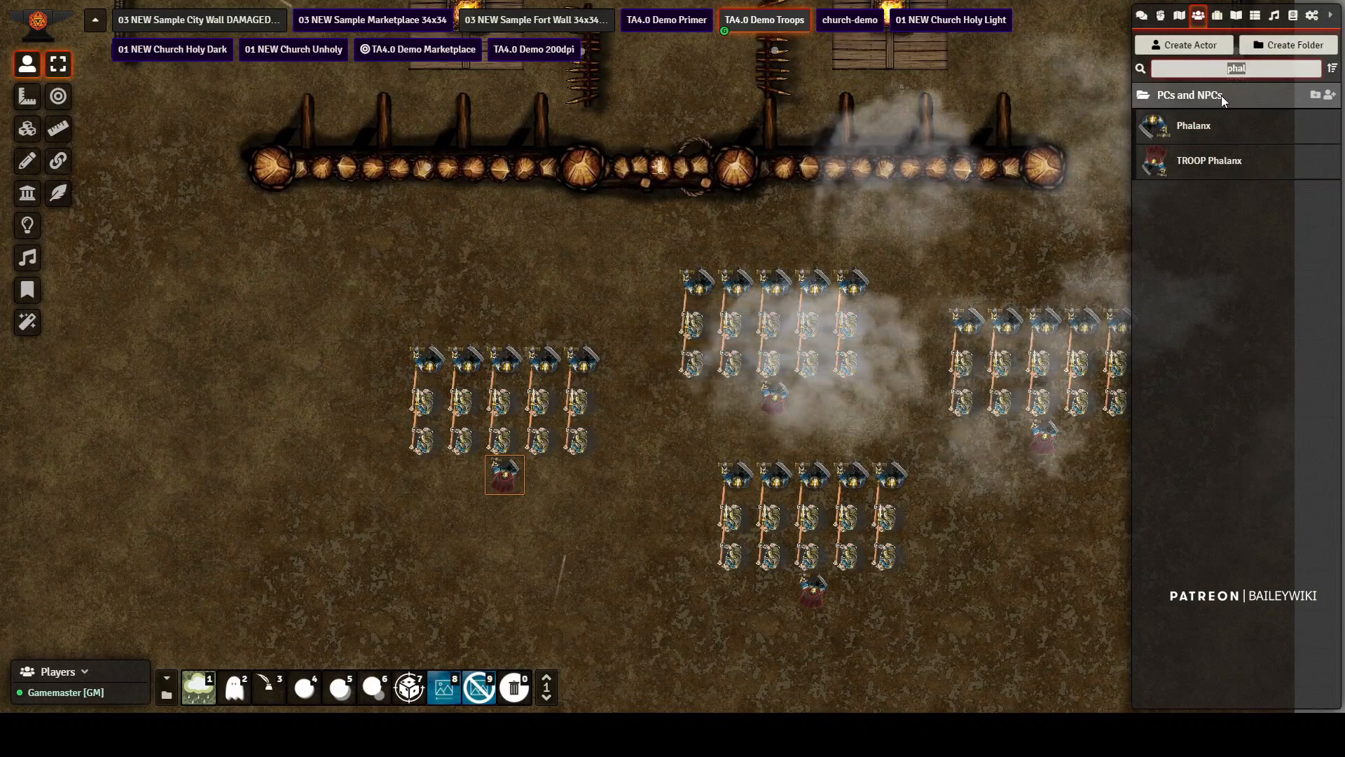
pyautogui.write('tree')
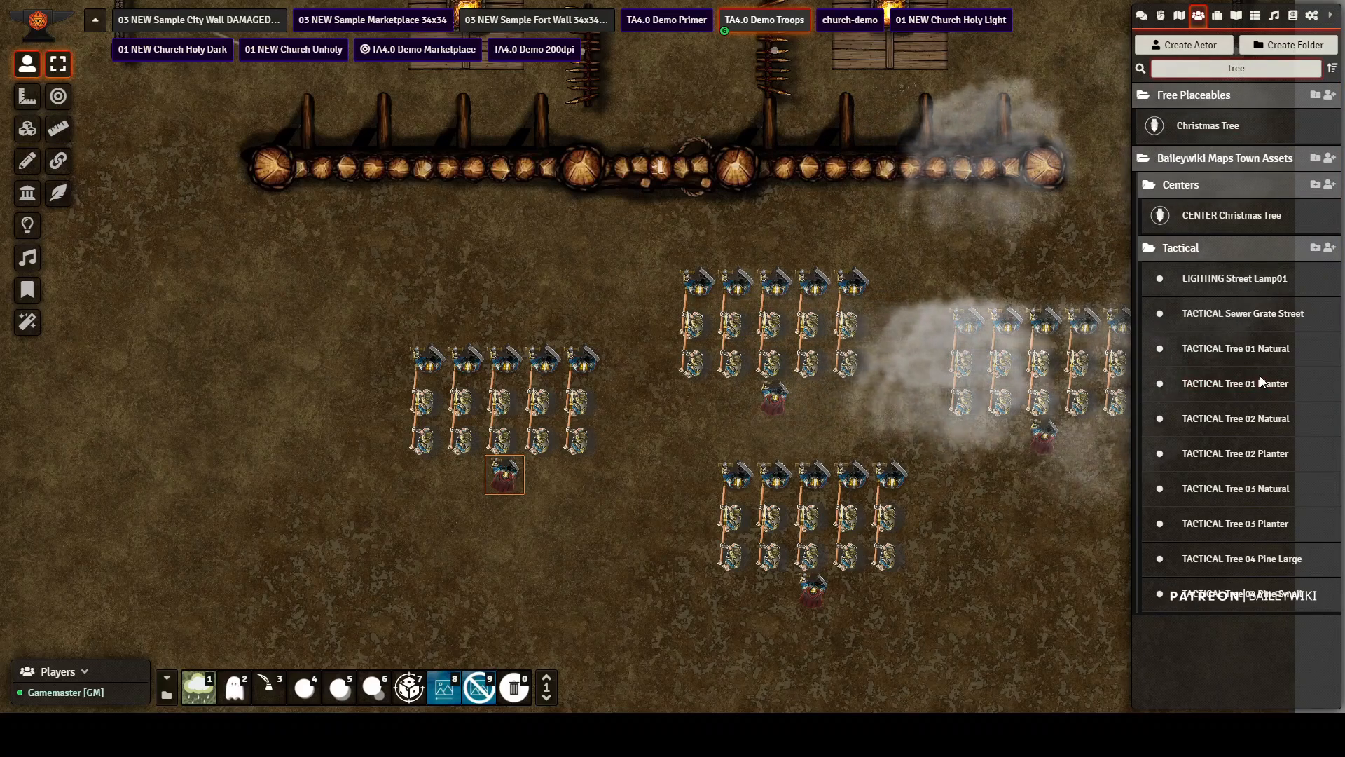
pyautogui.moveTo(1260, 355); pyautogui.dragTo(221, 393)
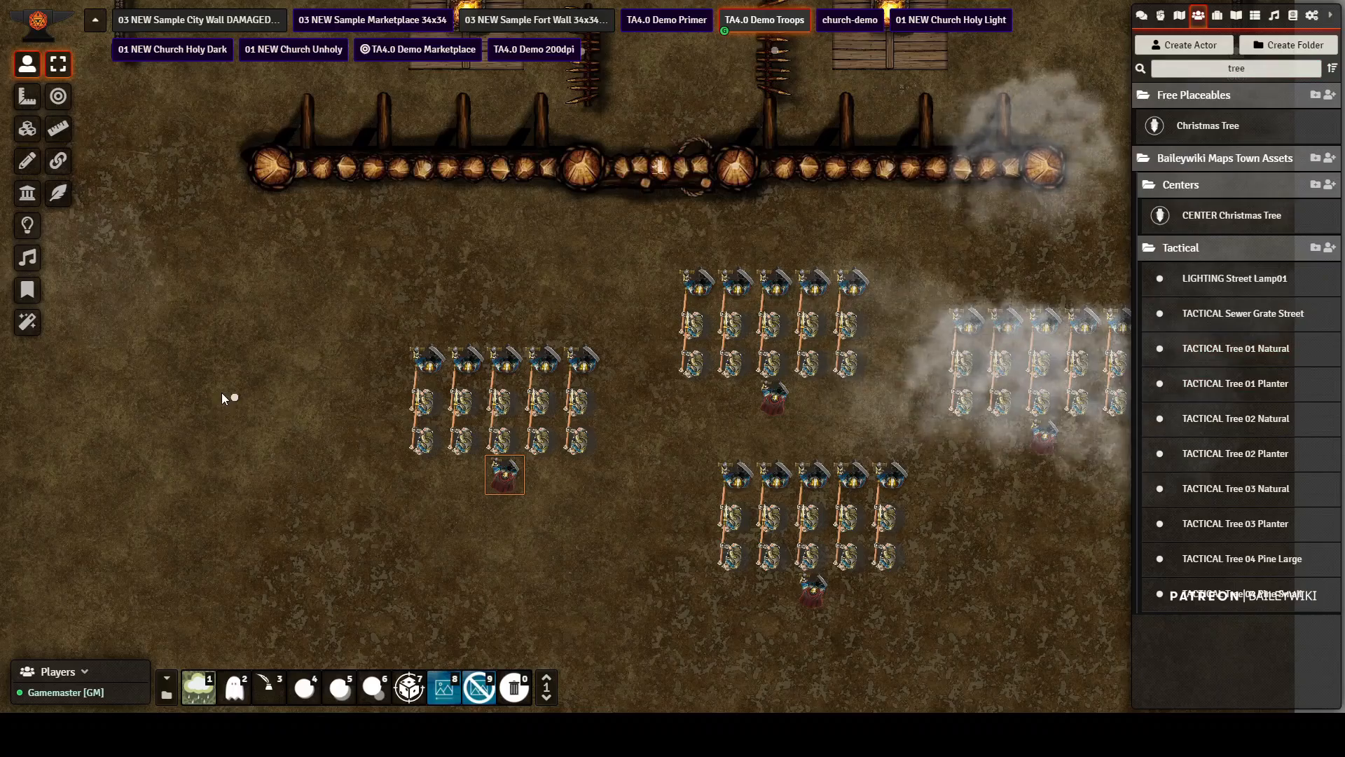
pyautogui.scroll(2, 511, 462)
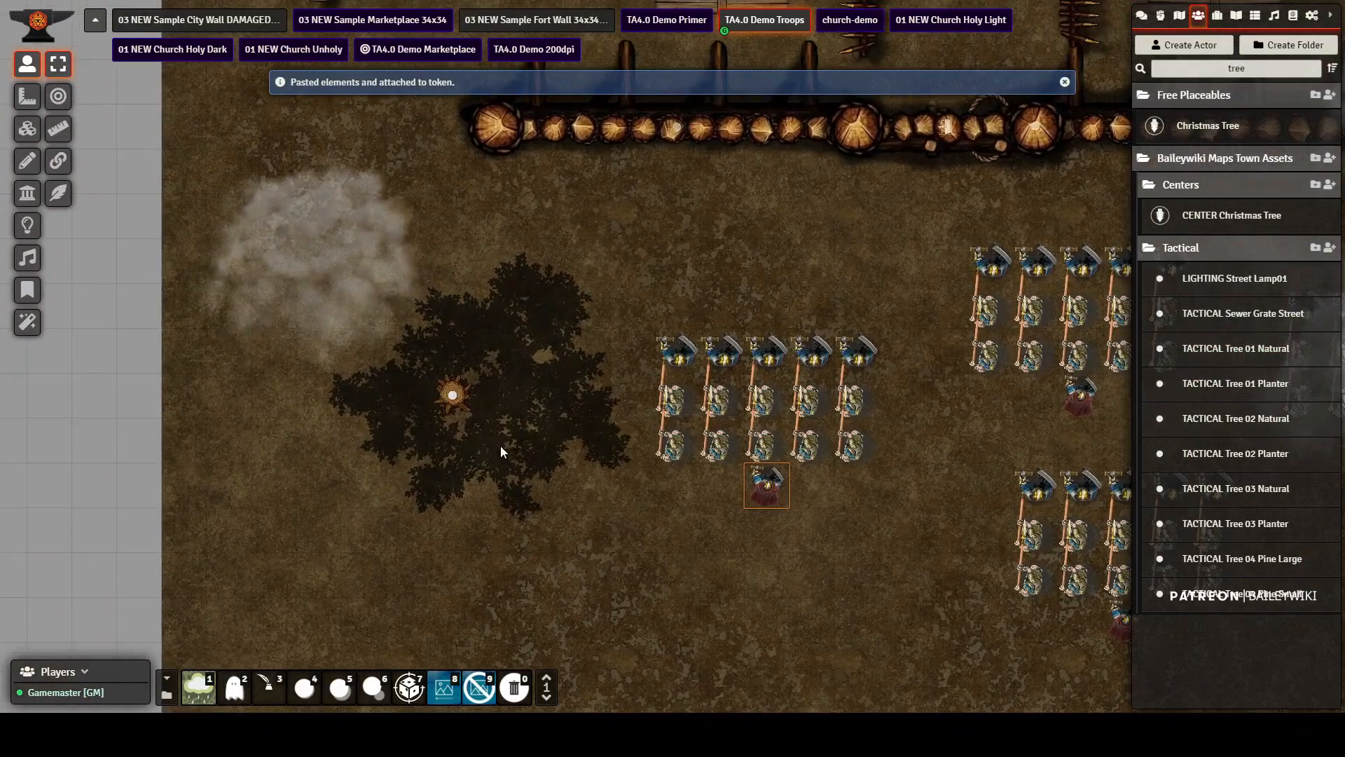
# Step: Set the placed tree token's width and height to 3 grid units
pyautogui.rightClick(454, 397)
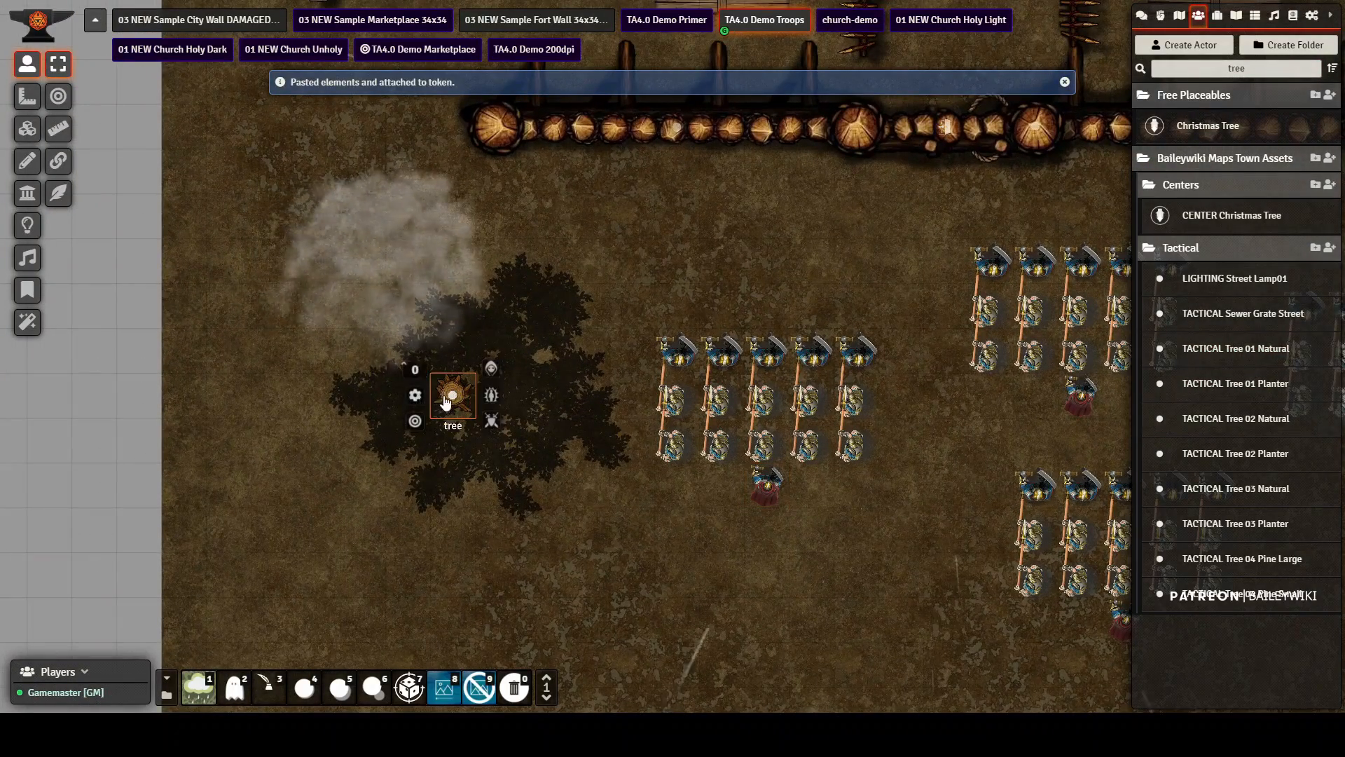
pyautogui.doubleClick(446, 401)
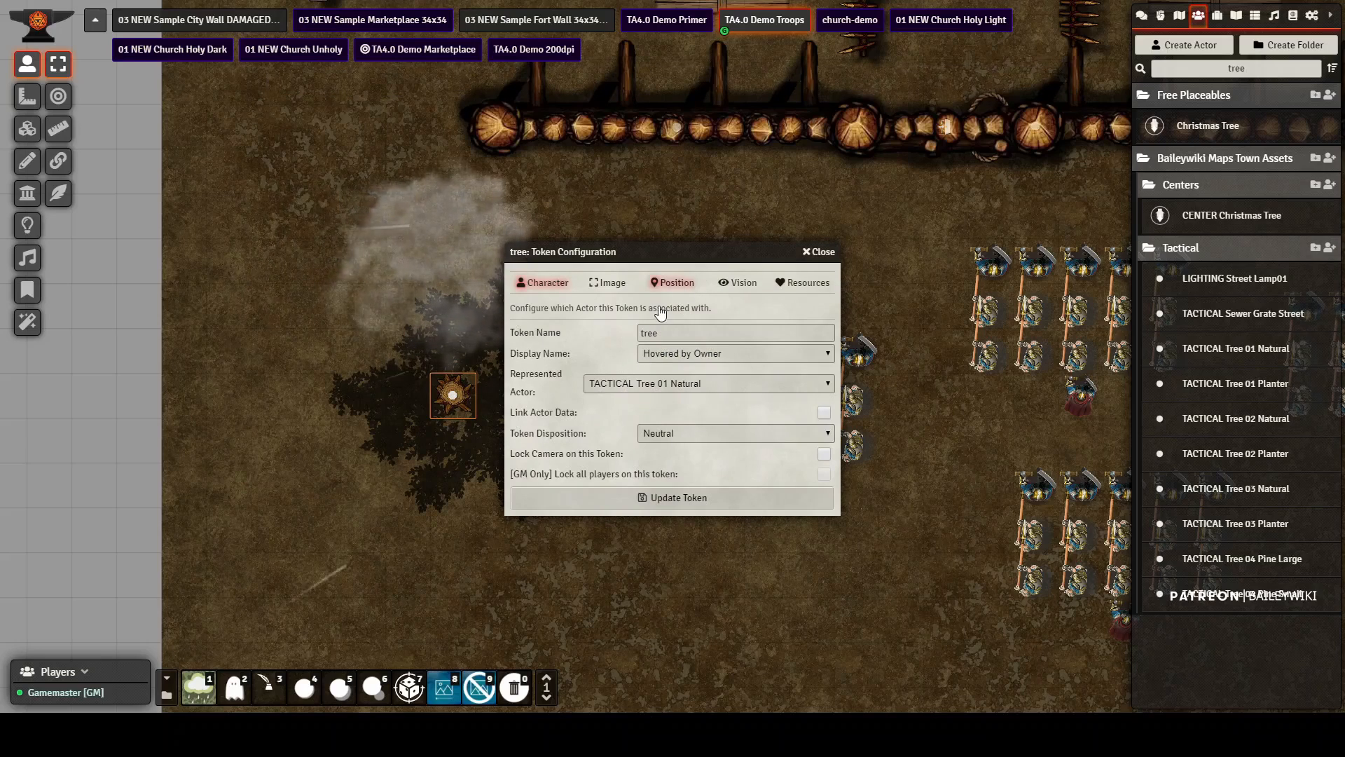
pyautogui.click(606, 284)
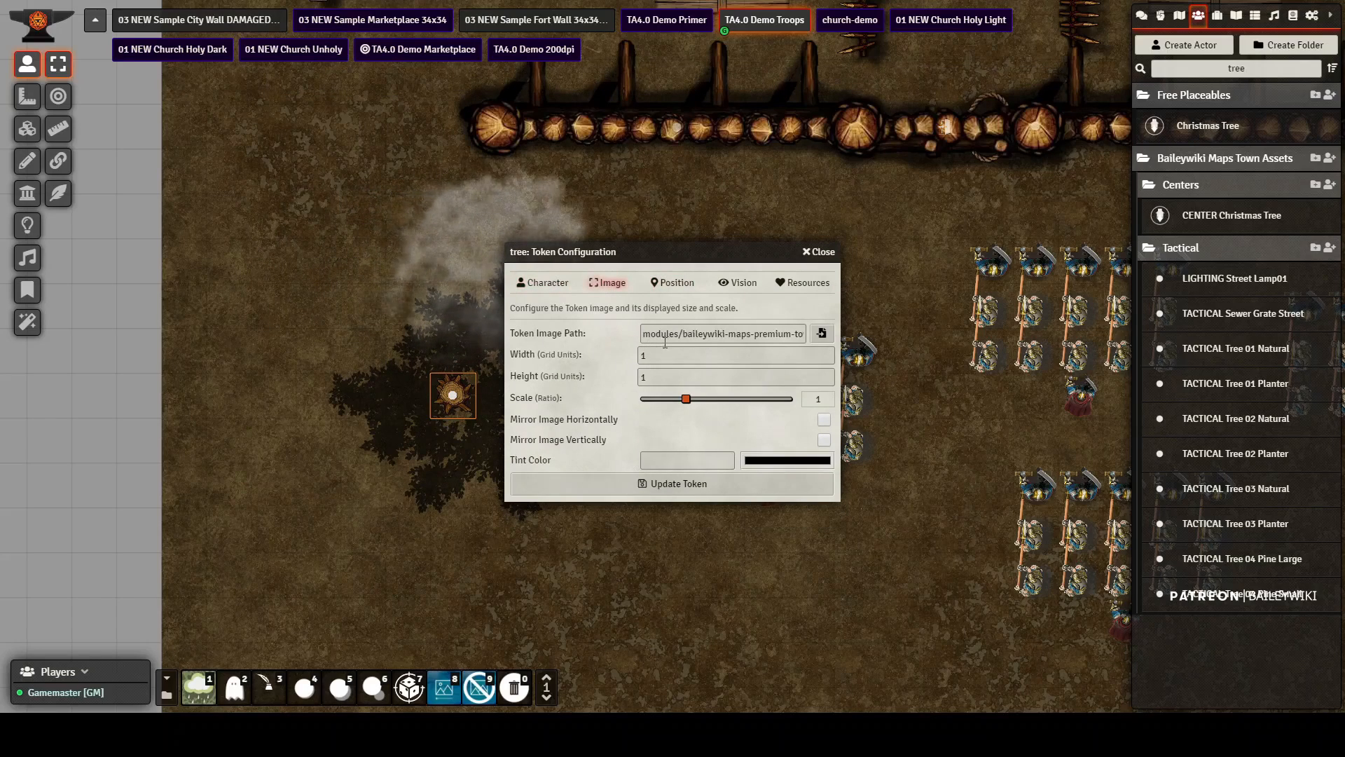
pyautogui.write('3')
pyautogui.press('Tab')
pyautogui.write('3')
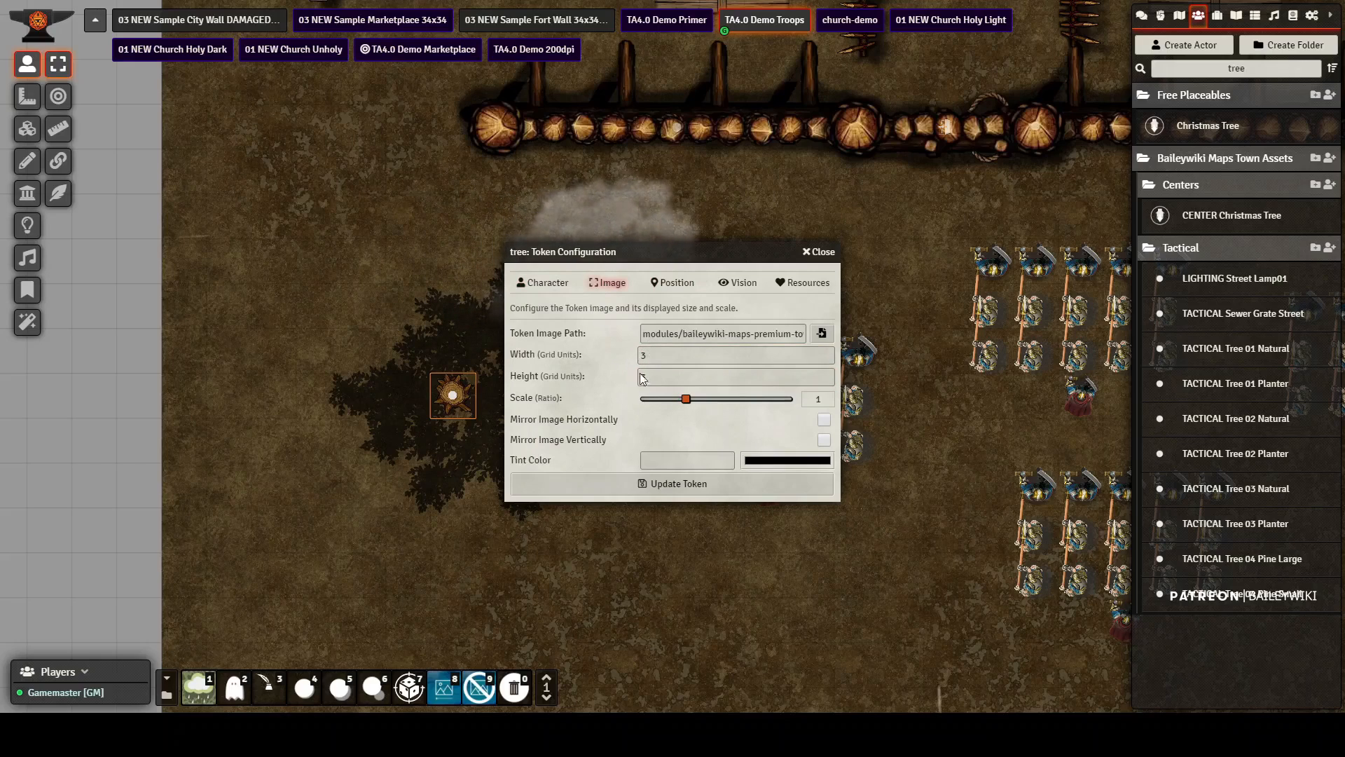
pyautogui.click(687, 481)
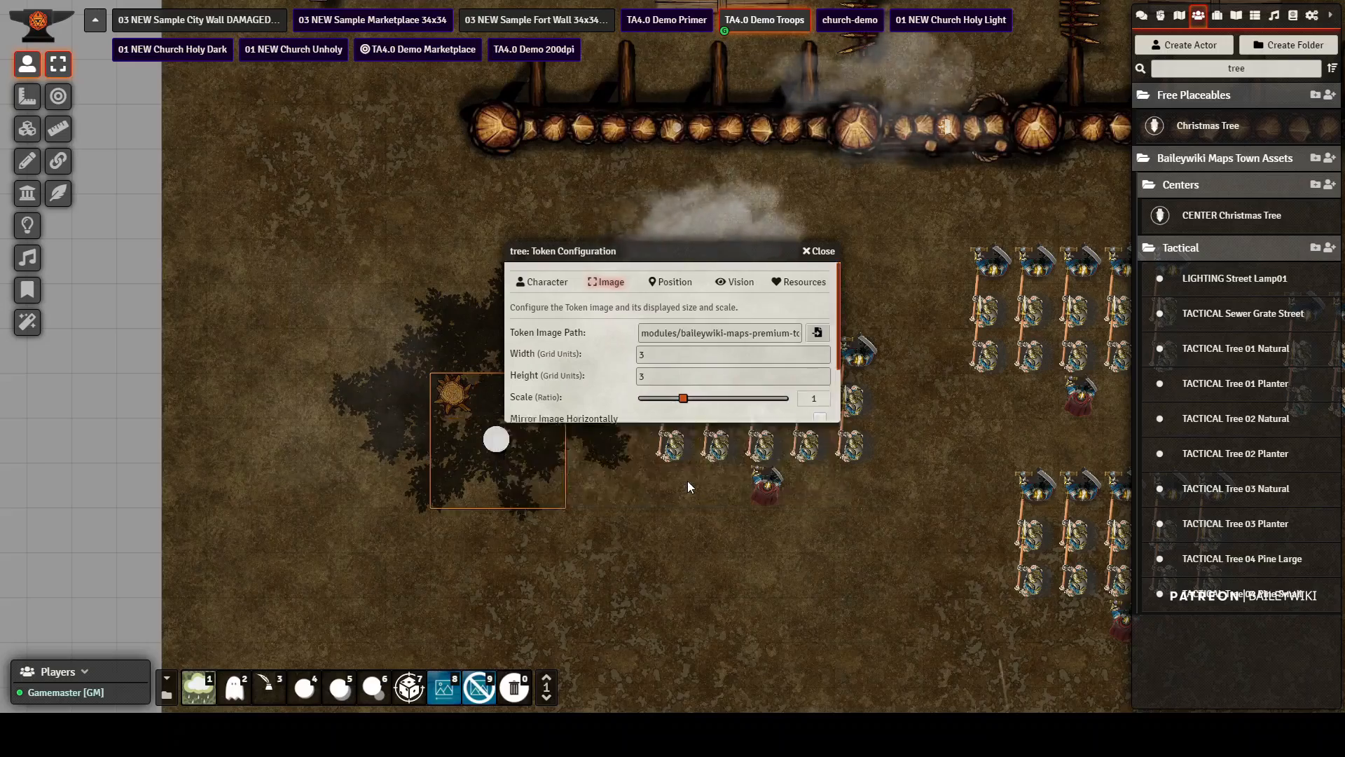
# Step: Move the enlarged tree token nearer to the map edge, away from the closest phalanx
pyautogui.scroll(-5, 715, 493)
pyautogui.moveTo(641, 517); pyautogui.dragTo(588, 513)
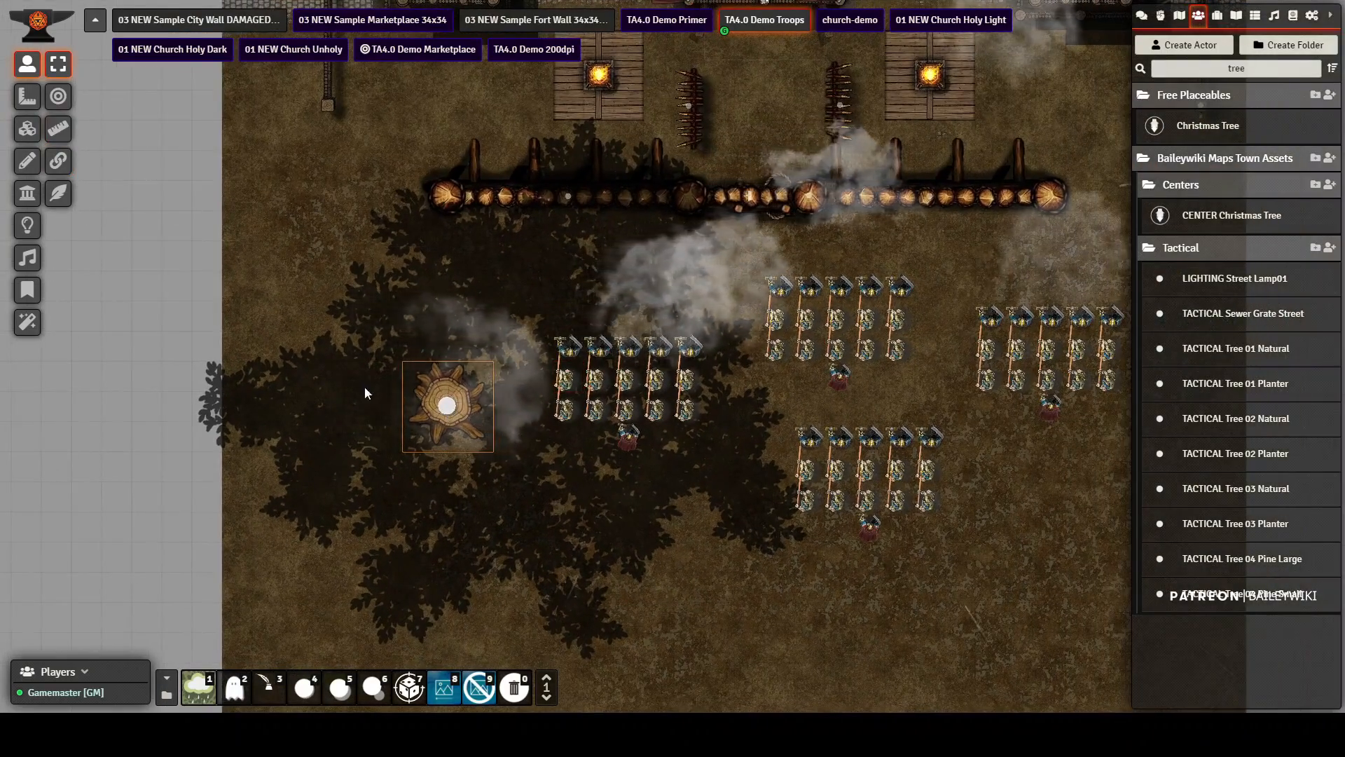
pyautogui.moveTo(449, 406); pyautogui.dragTo(375, 405)
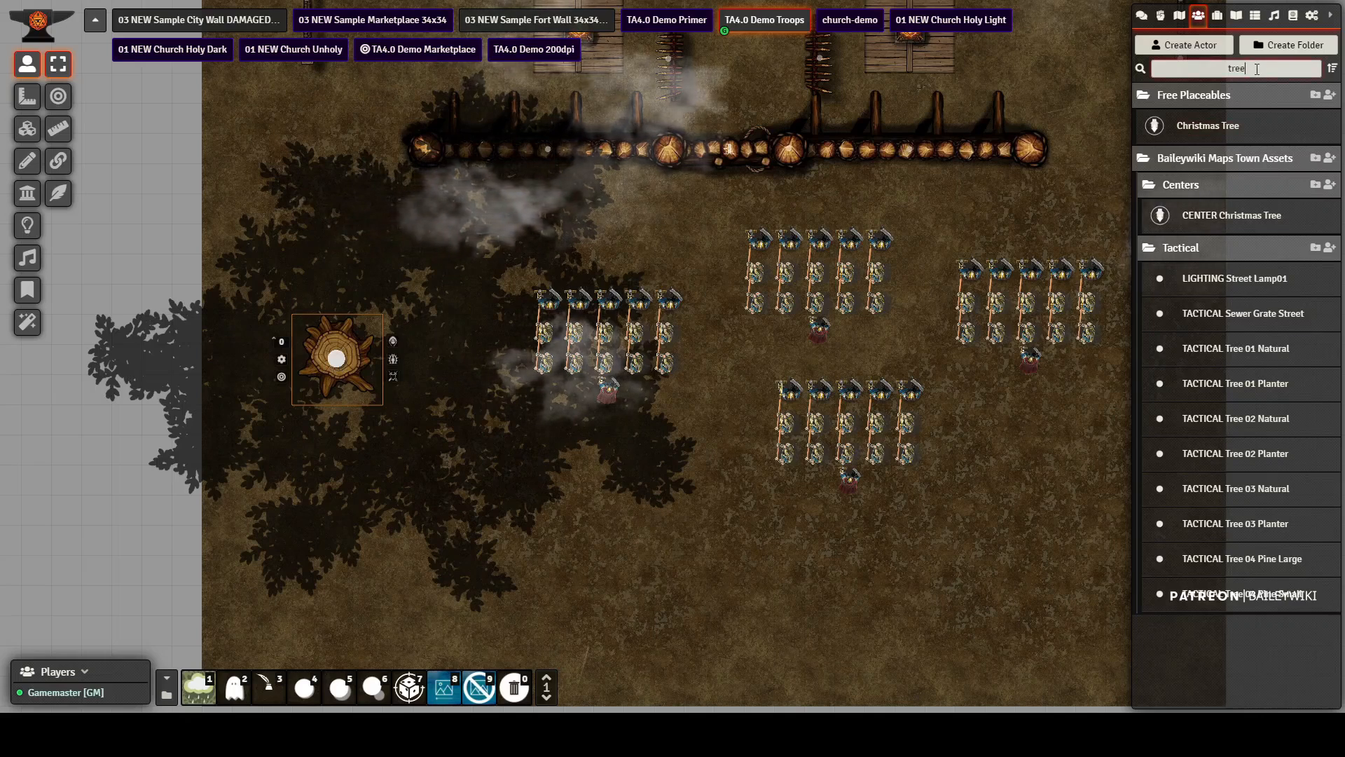
# Step: Rename a copy of the TACTICAL Tree 04 Pine Small actor Large Tree and assign the enlarged tree token as its prototype token
pyautogui.write('Lar')
pyautogui.write('ge Tree')
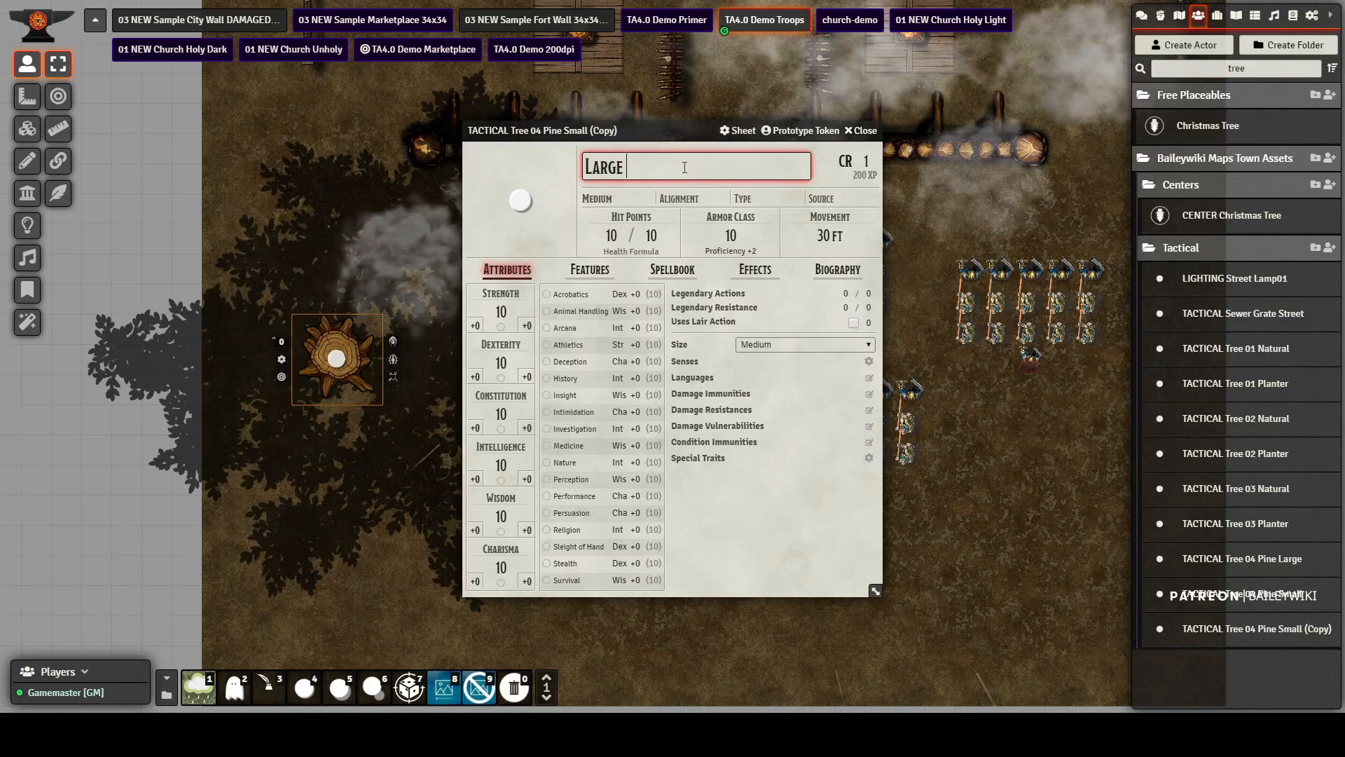
pyautogui.click(830, 125)
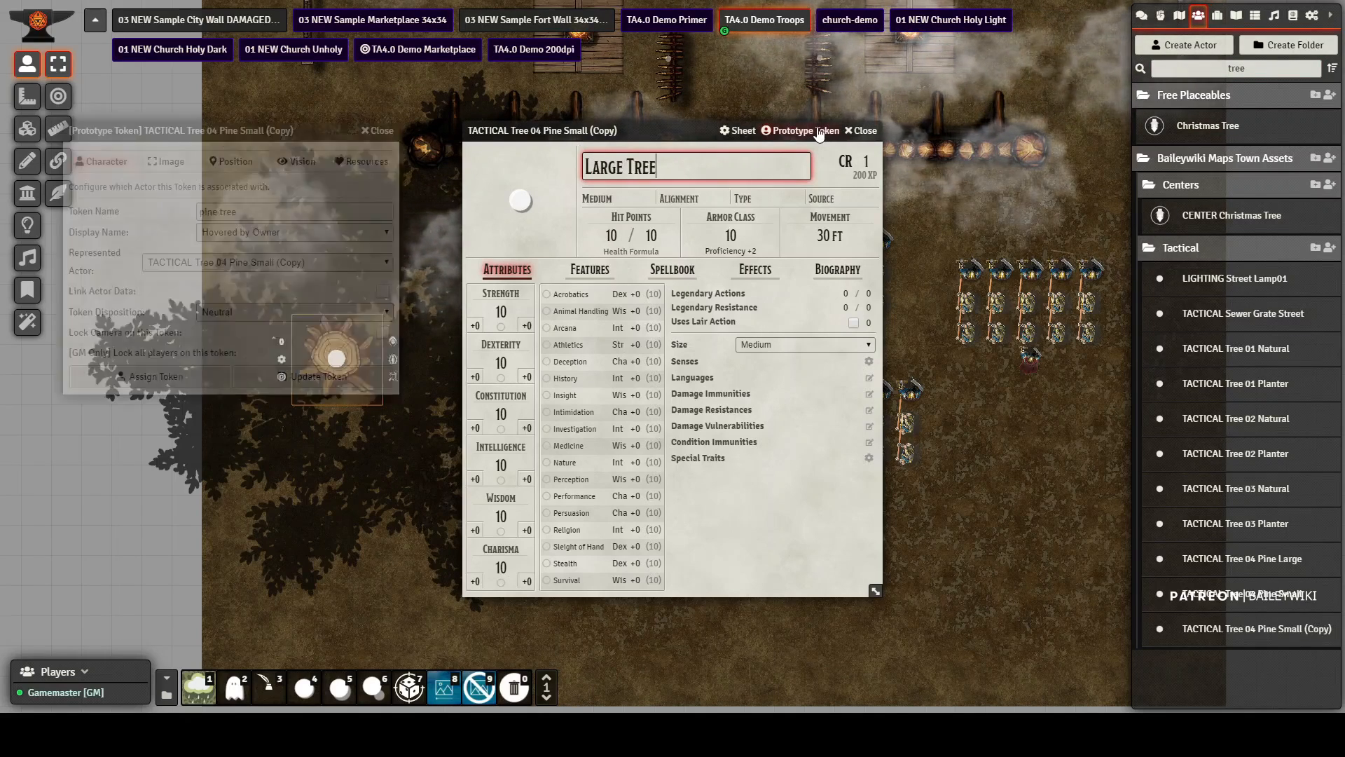
pyautogui.moveTo(284, 129); pyautogui.dragTo(243, 58)
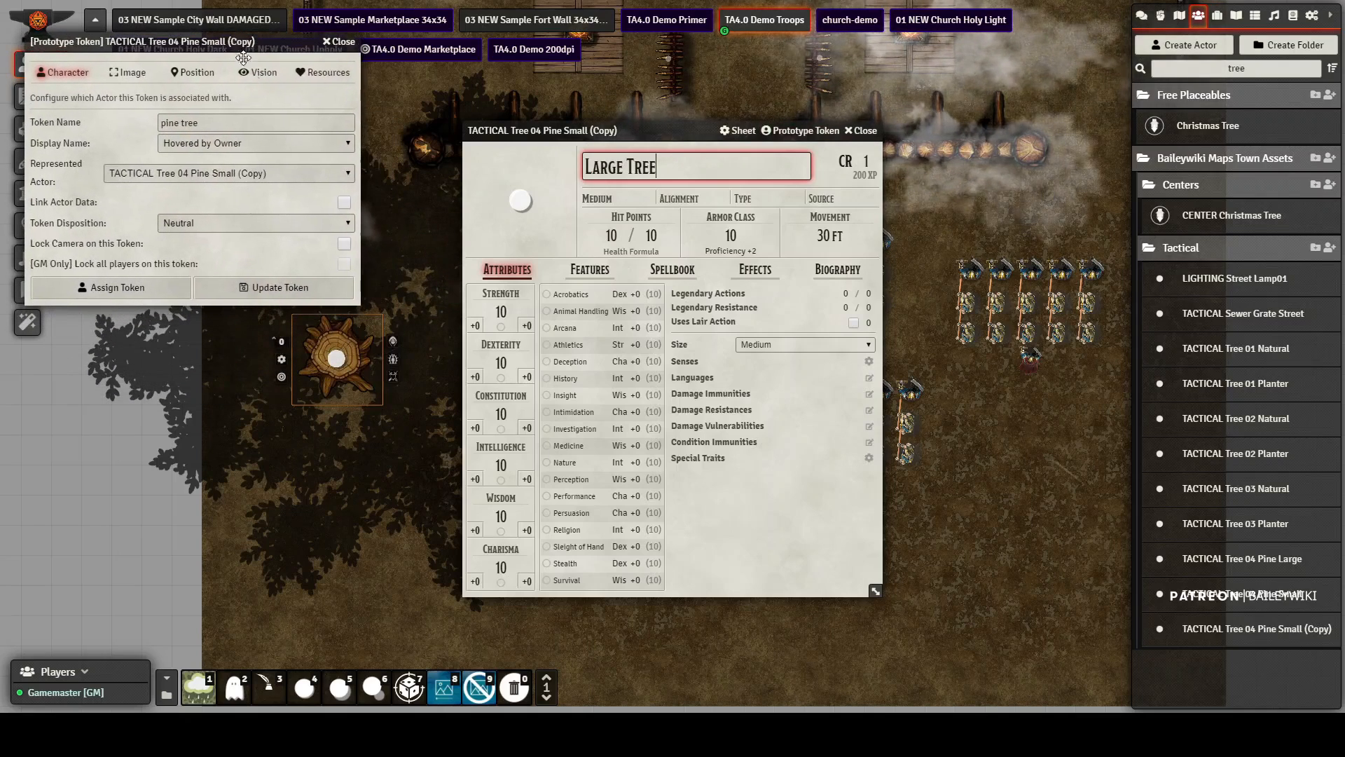
pyautogui.click(125, 287)
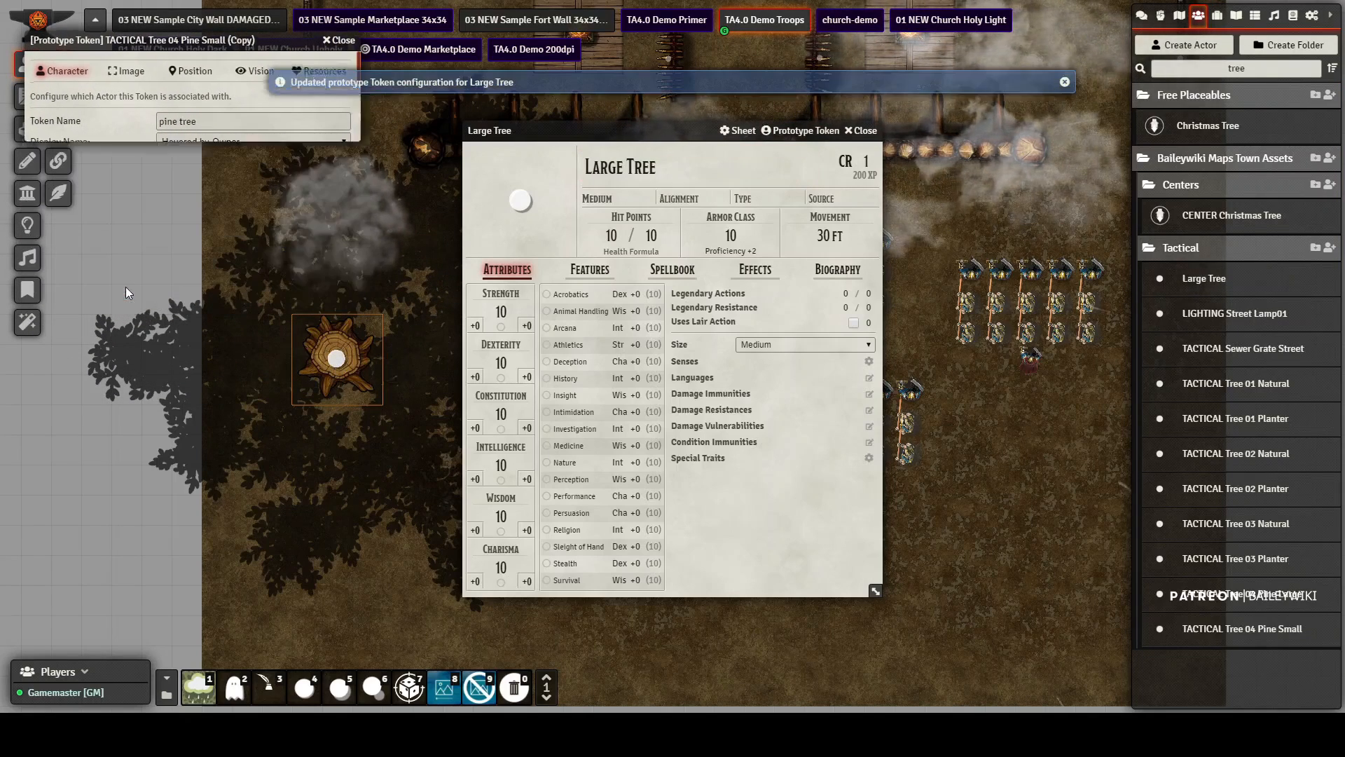
pyautogui.click(862, 131)
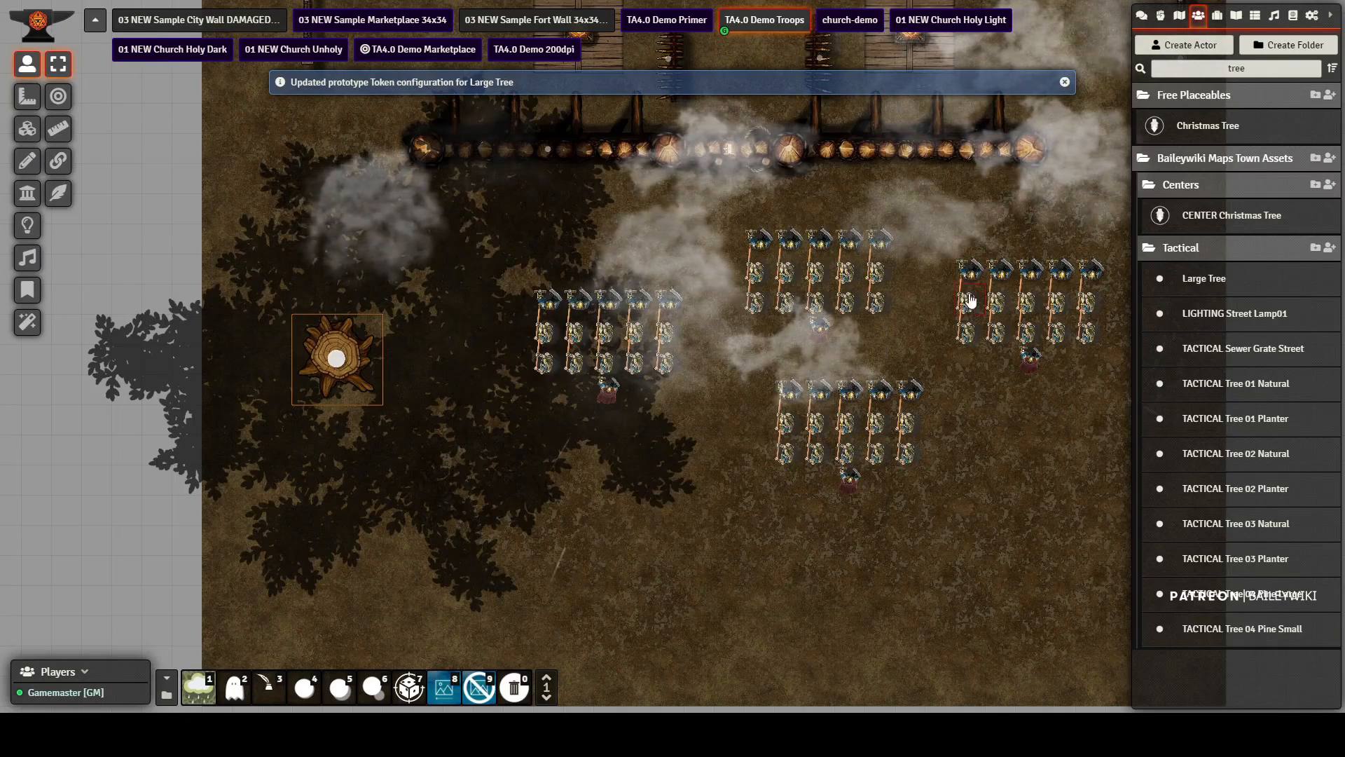
# Step: Search the actors for "large" and place a Large Tree near the middle of the TA4.0 Demo 200dpi scene
pyautogui.click(534, 52)
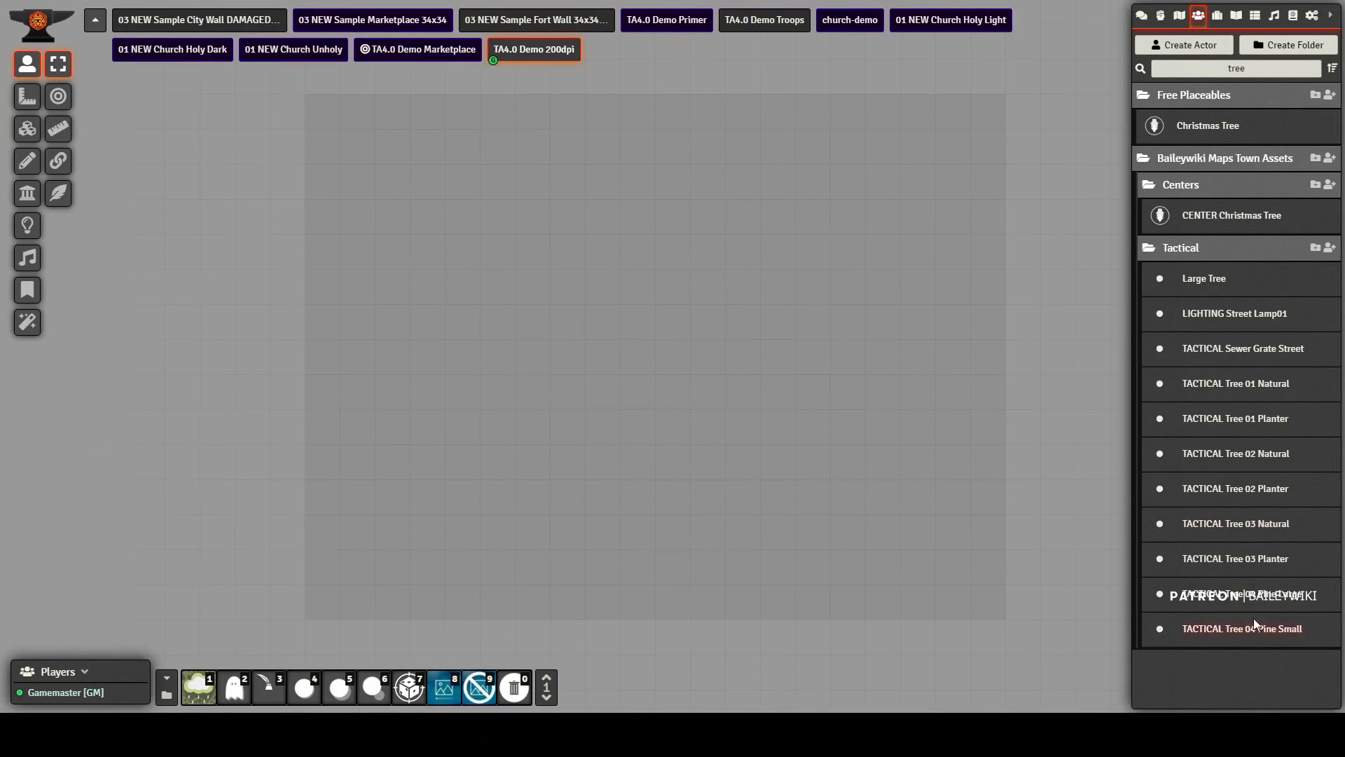
pyautogui.click(1153, 65)
pyautogui.write('giant')
pyautogui.press('BackSpace')
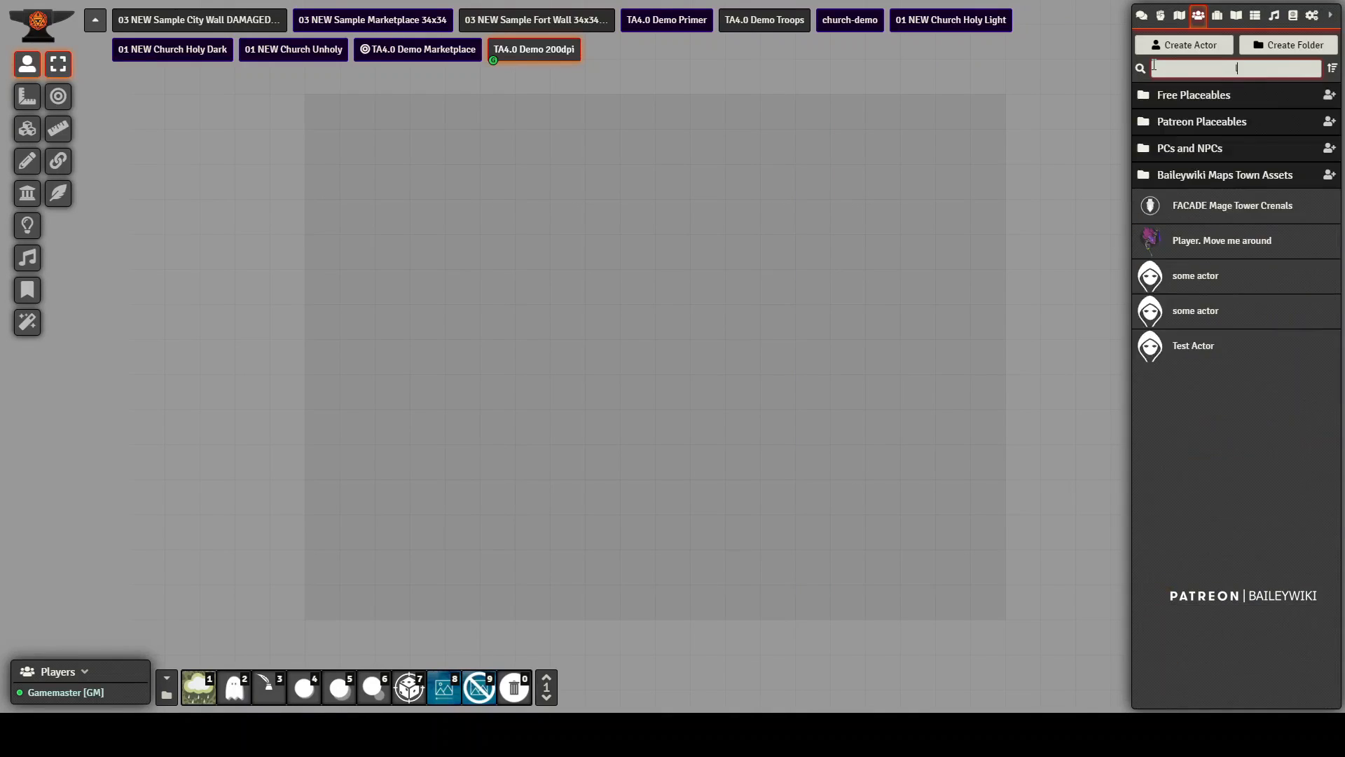
pyautogui.write('large')
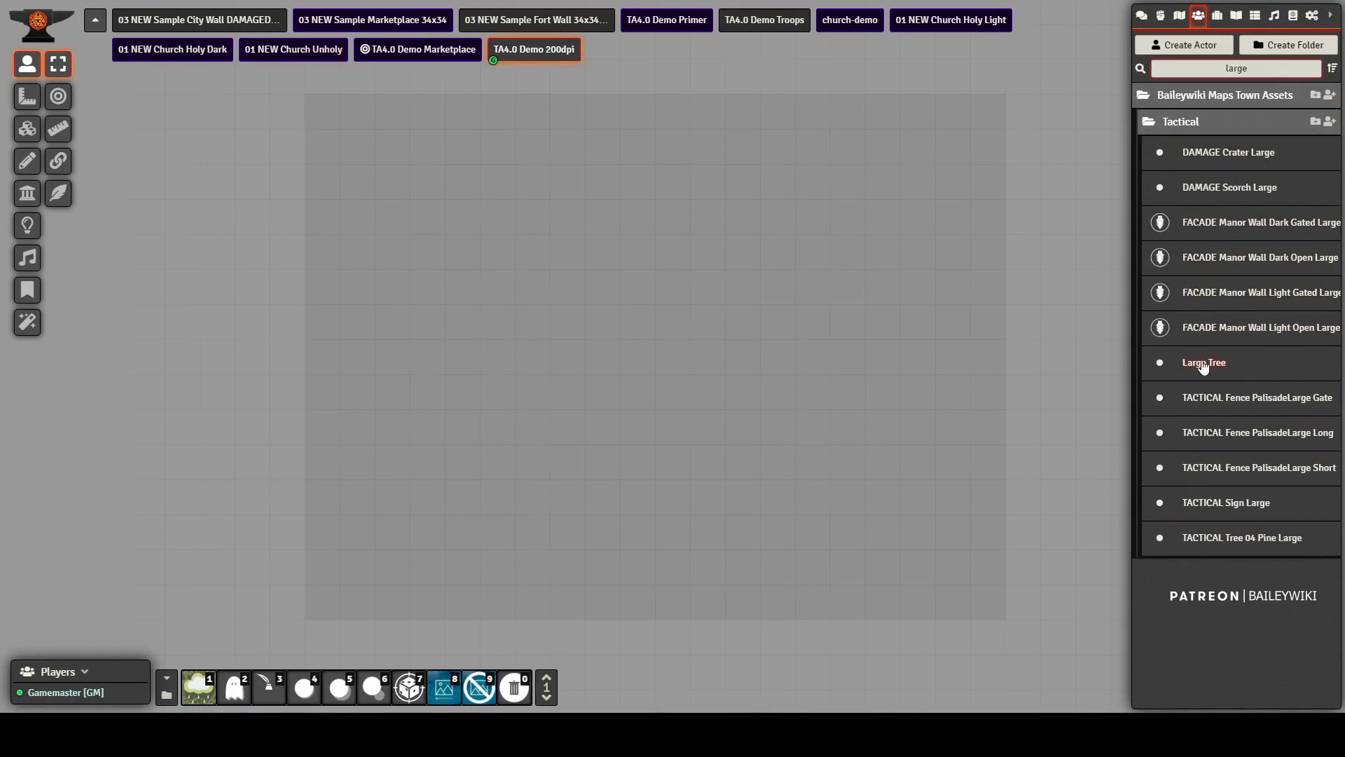
pyautogui.moveTo(653, 321); pyautogui.dragTo(637, 330)
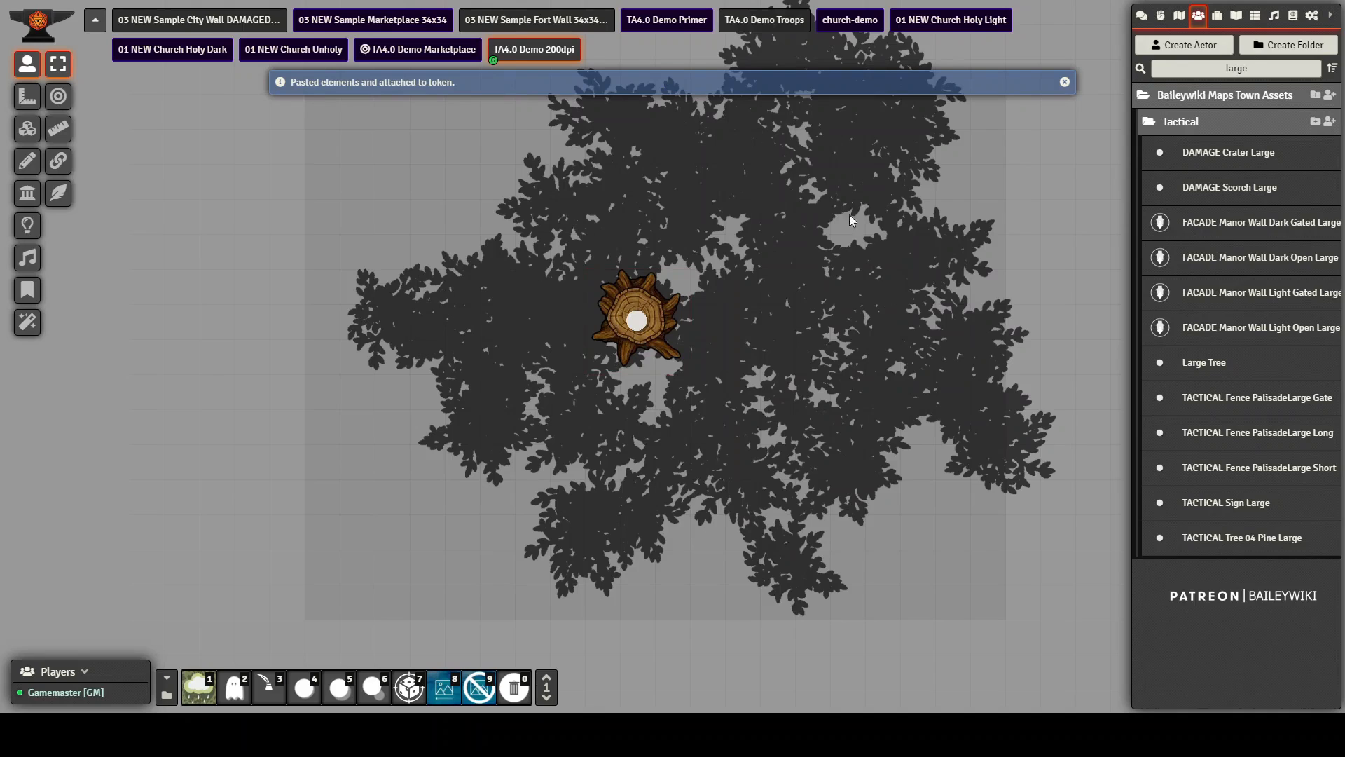
pyautogui.scroll(-1, 724, 266)
pyautogui.scroll(3, 722, 298)
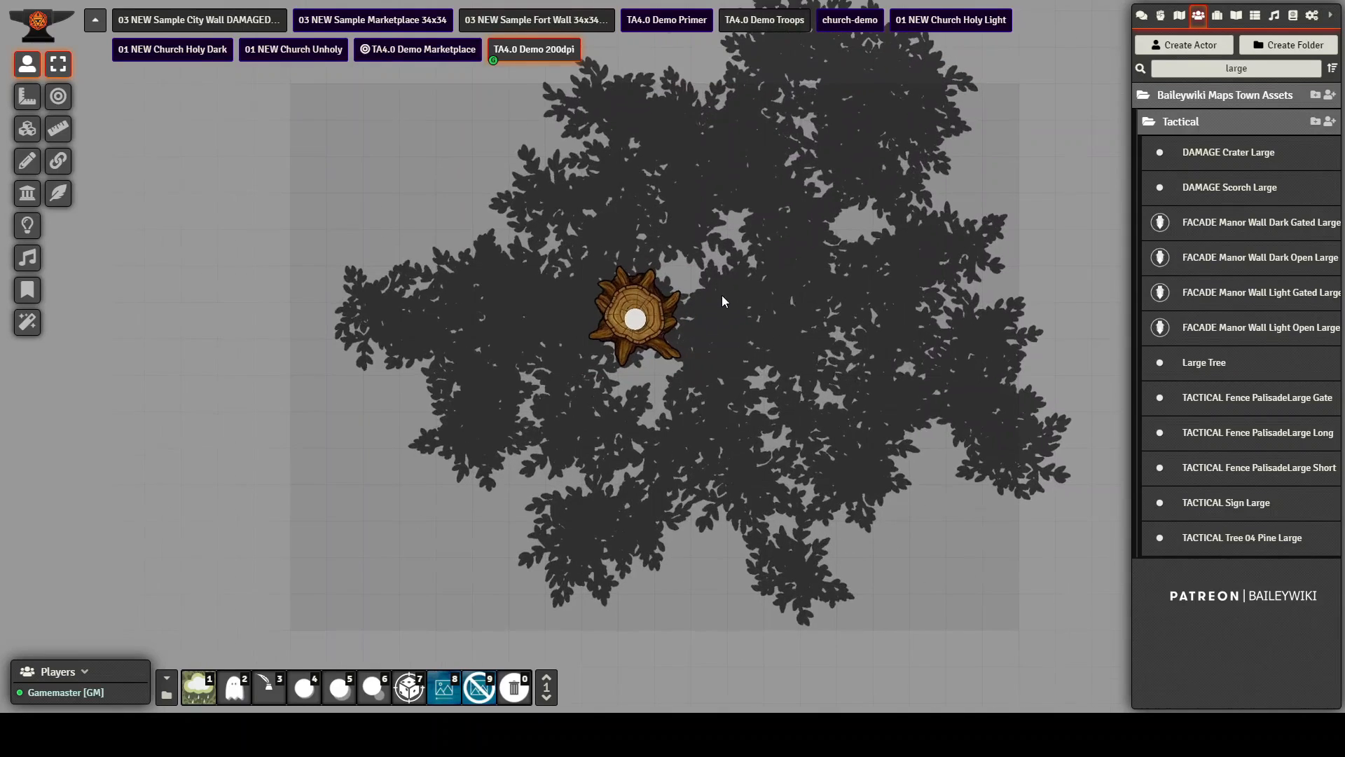
pyautogui.scroll(-3, 774, 330)
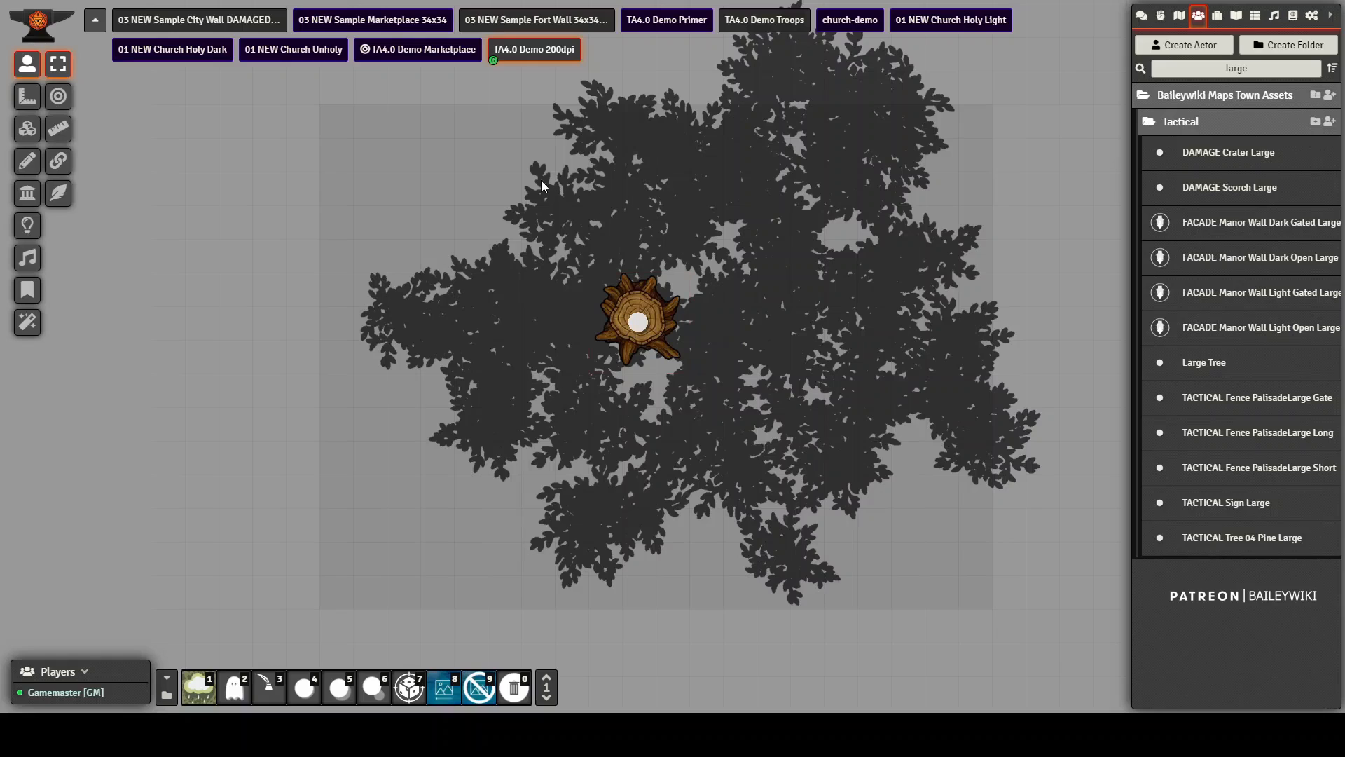
pyautogui.moveTo(802, 228); pyautogui.dragTo(769, 285)
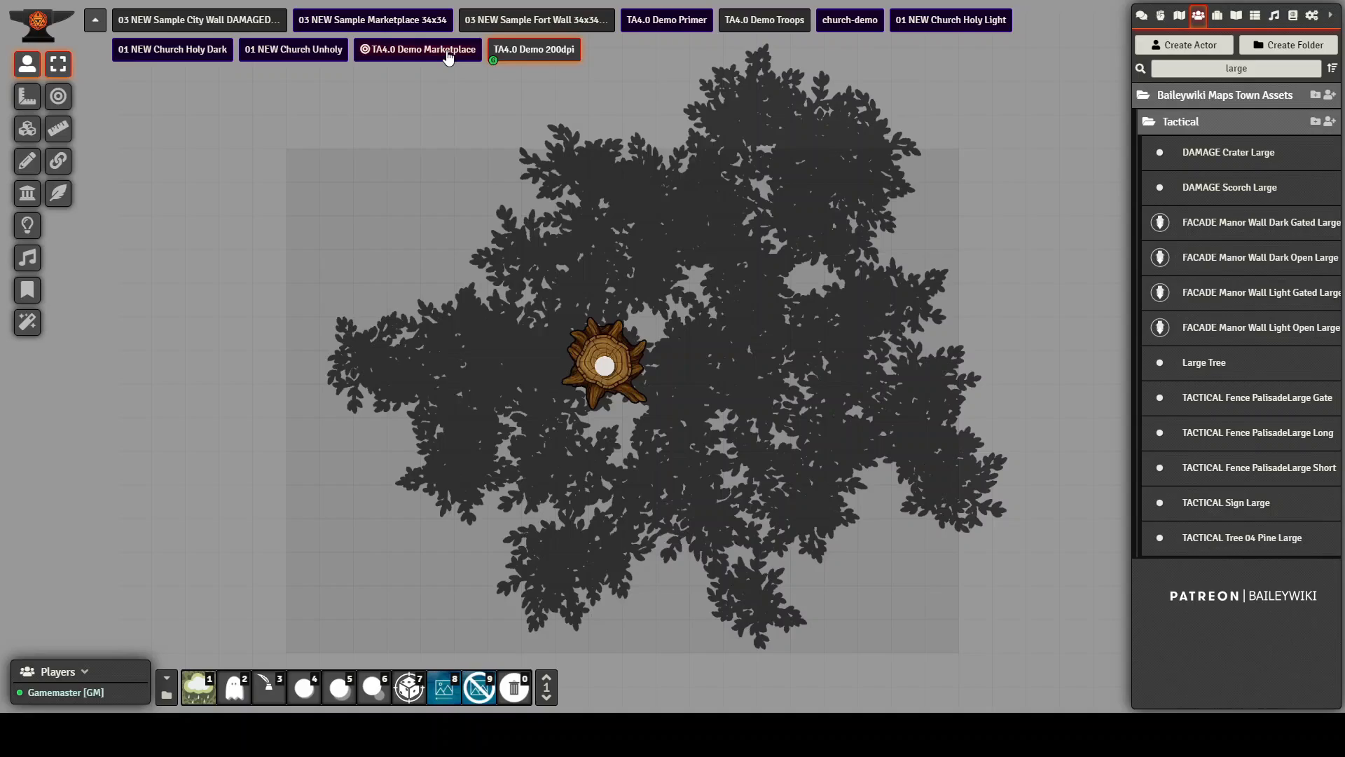
# Step: Return to the TA4.0 Demo Troops scene and look over the tree, phalanxes, palisade and fort wall
pyautogui.click(770, 30)
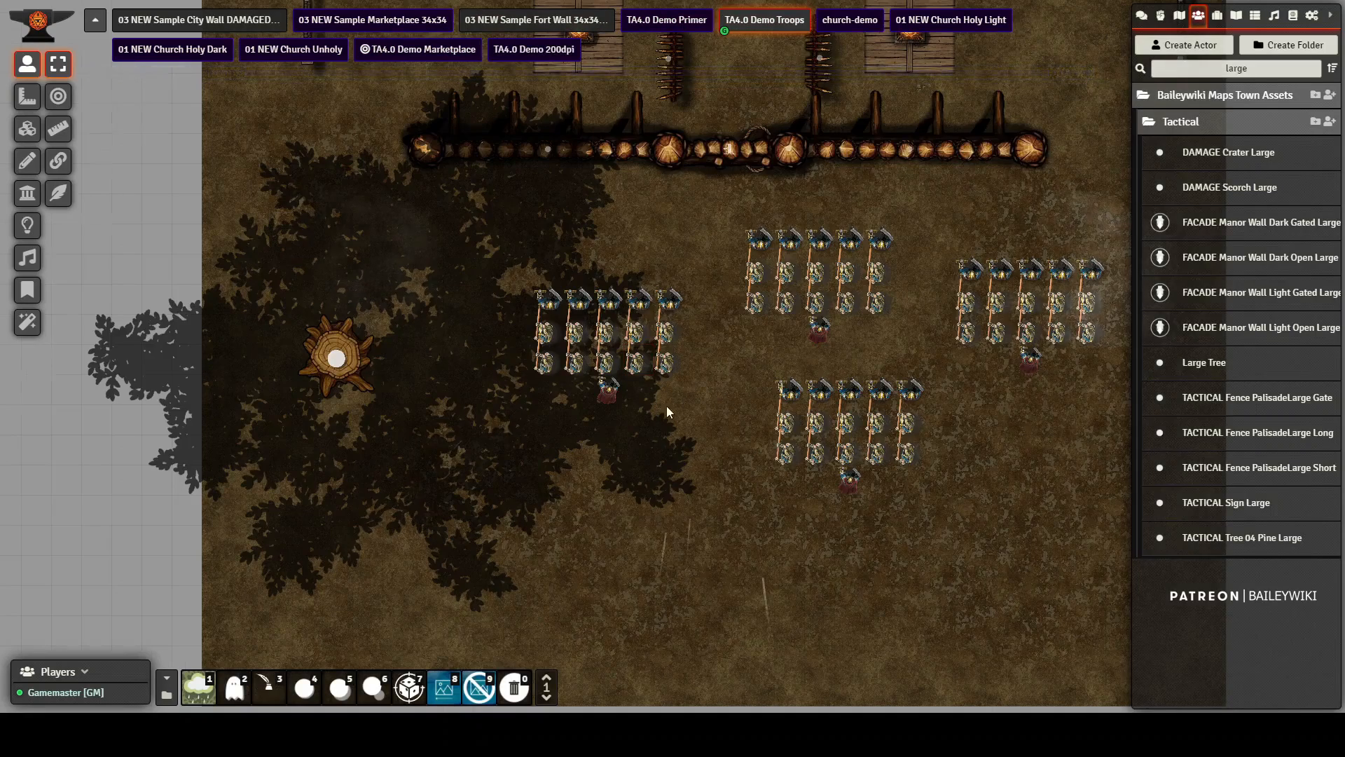
pyautogui.moveTo(666, 406); pyautogui.dragTo(572, 527)
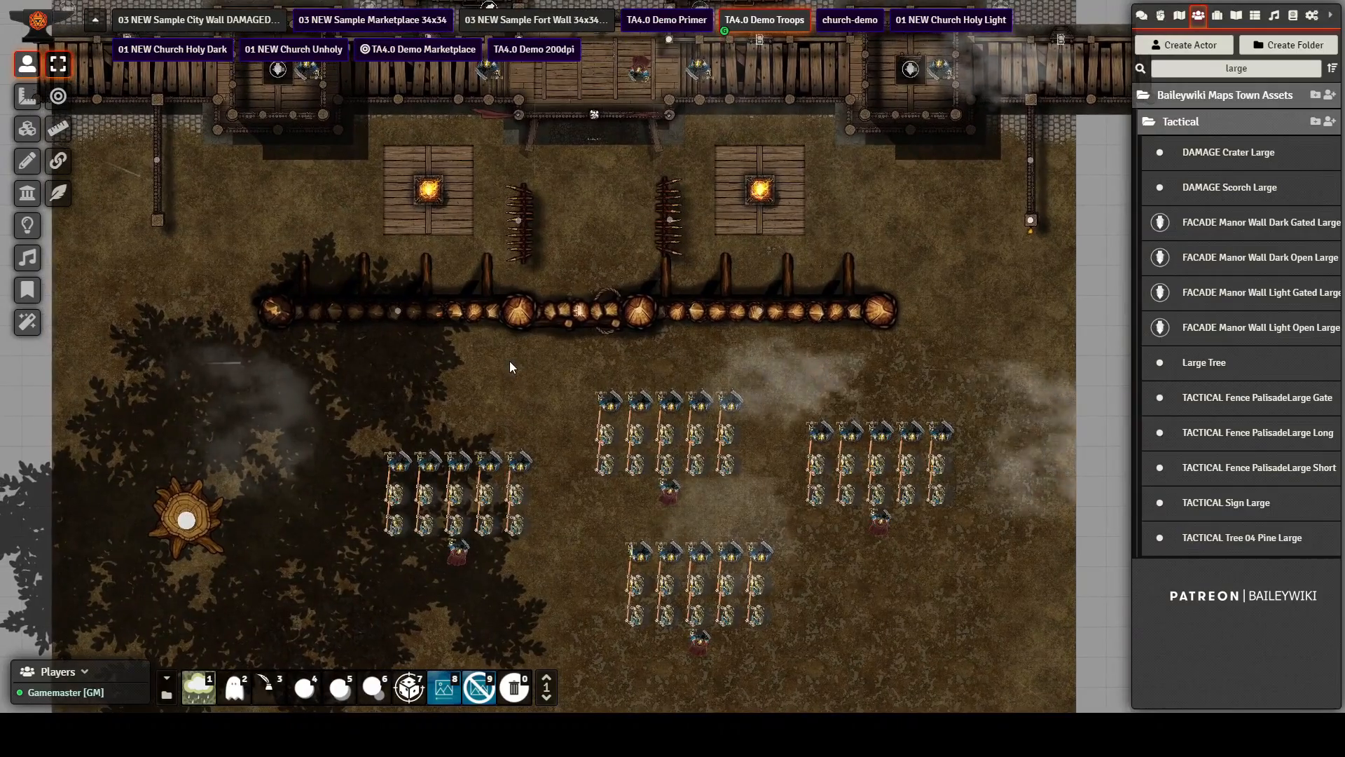
pyautogui.moveTo(944, 338); pyautogui.dragTo(978, 169)
pyautogui.moveTo(585, 233)
pyautogui.mouseDown()
pyautogui.moveTo(592, 440)
pyautogui.moveTo(625, 141)
pyautogui.moveTo(601, 233)
pyautogui.mouseUp()
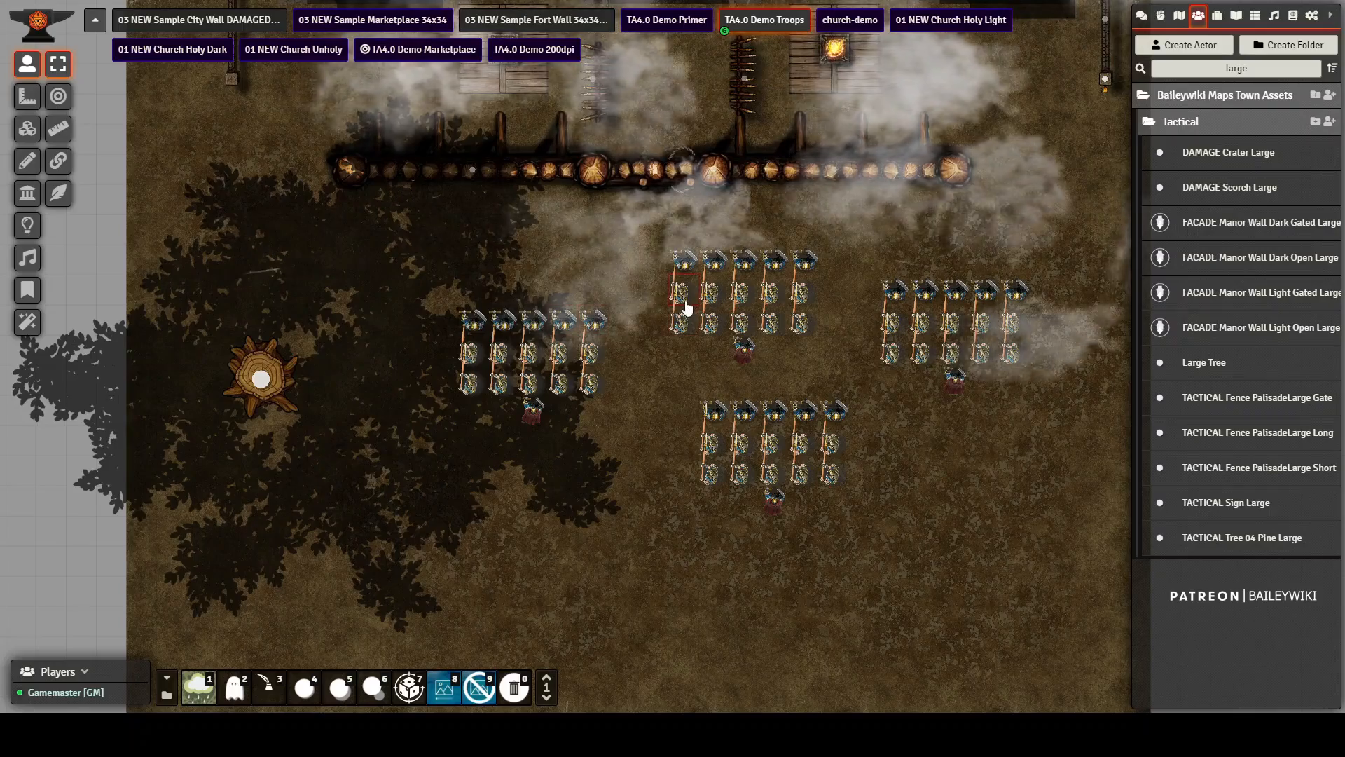
pyautogui.moveTo(649, 257); pyautogui.dragTo(636, 417)
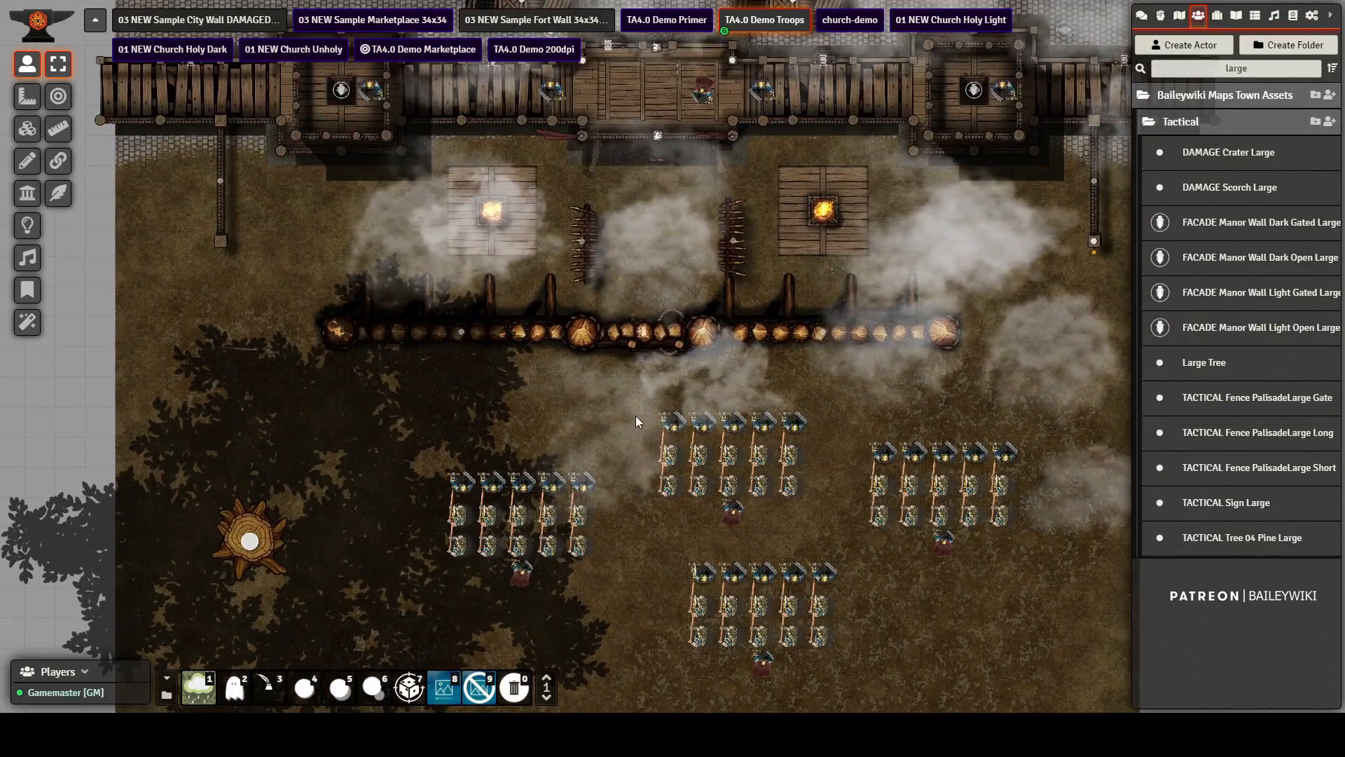